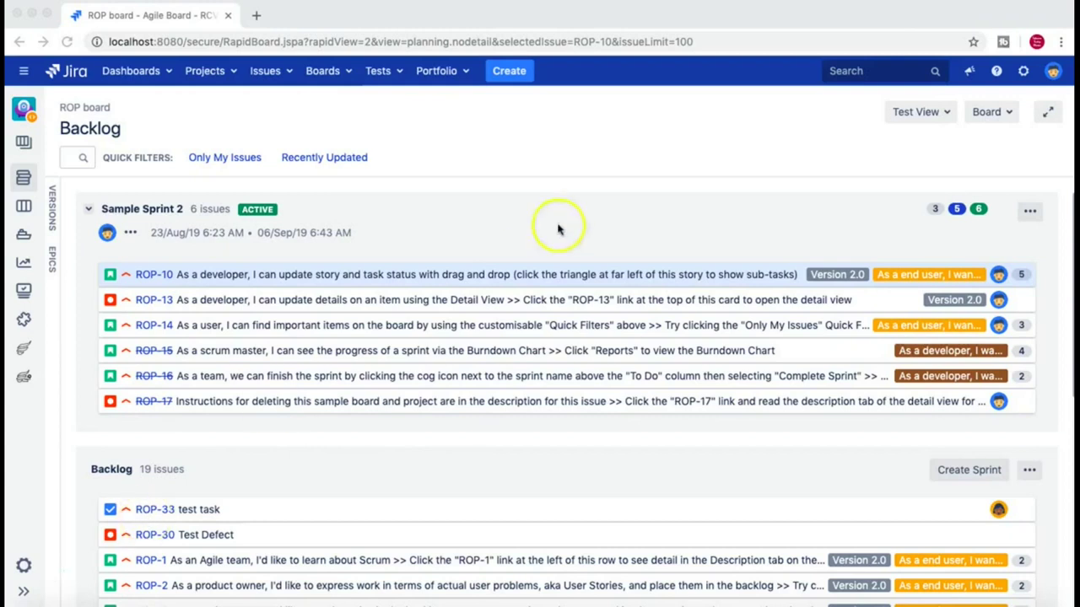
Step: Open the issue administration settings and confirm administrator access with the account password
click(636, 132)
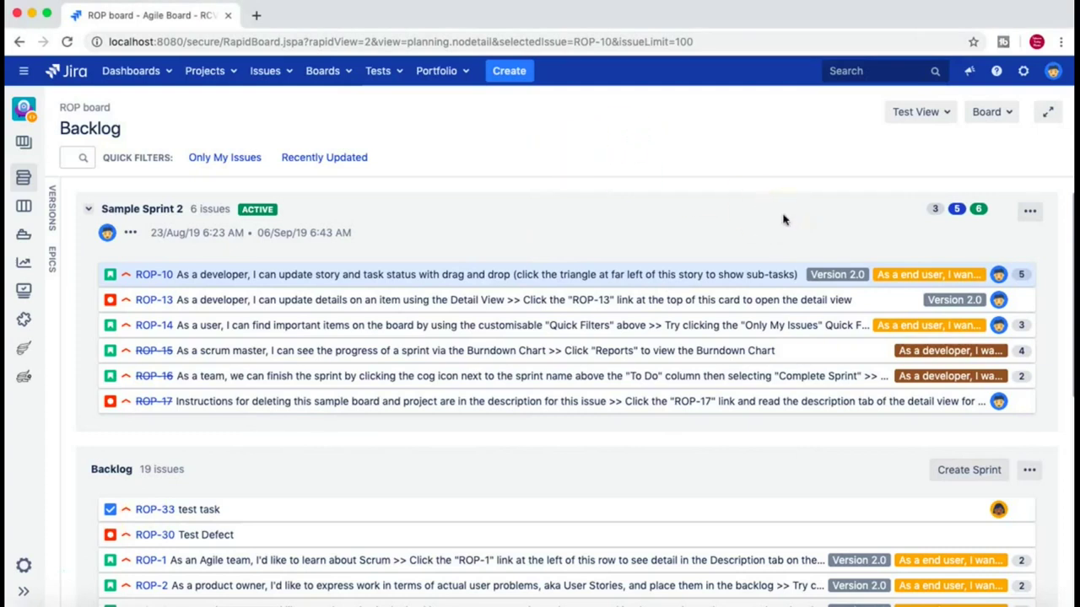
click(1022, 73)
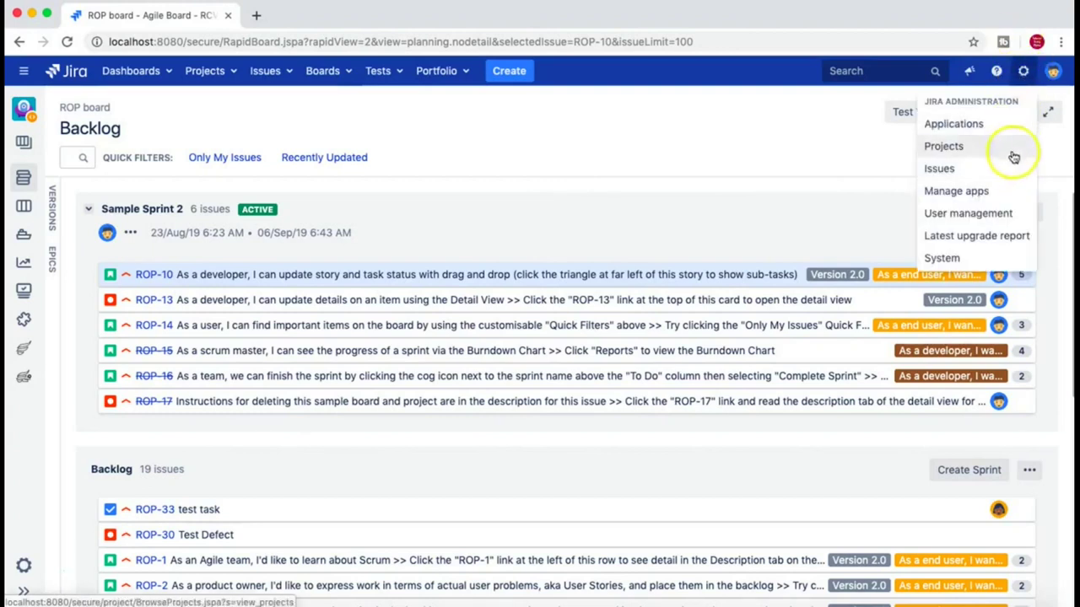
click(1024, 78)
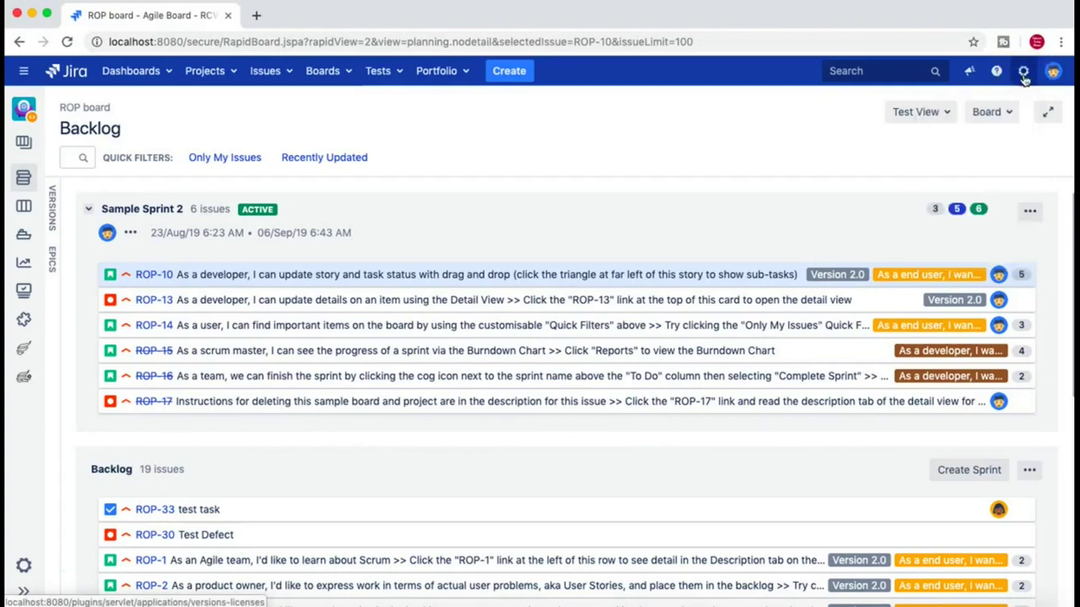
click(1023, 72)
click(976, 175)
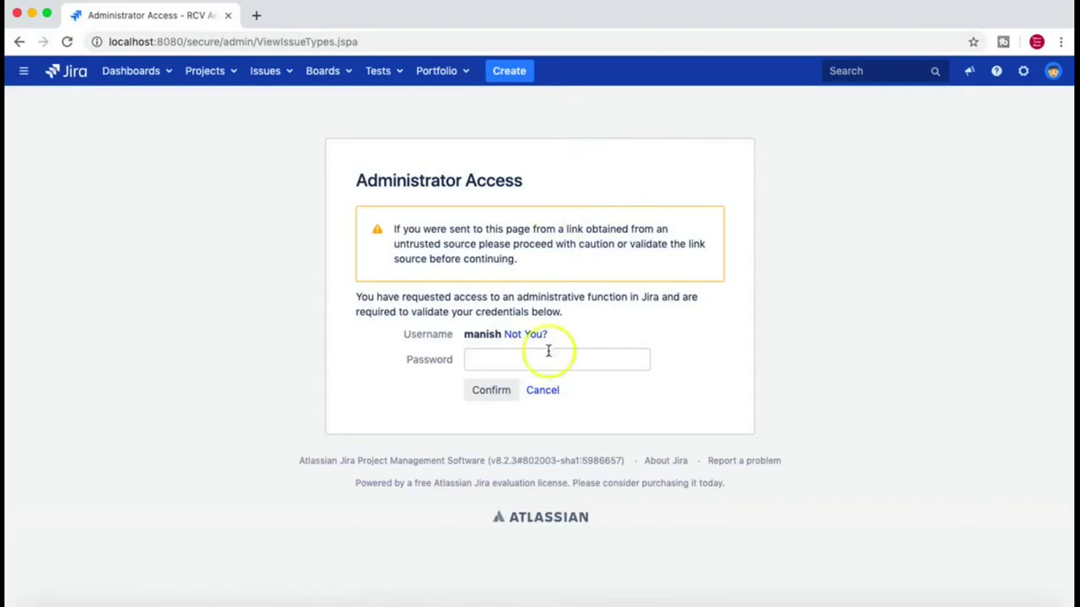
text(••••••••••)
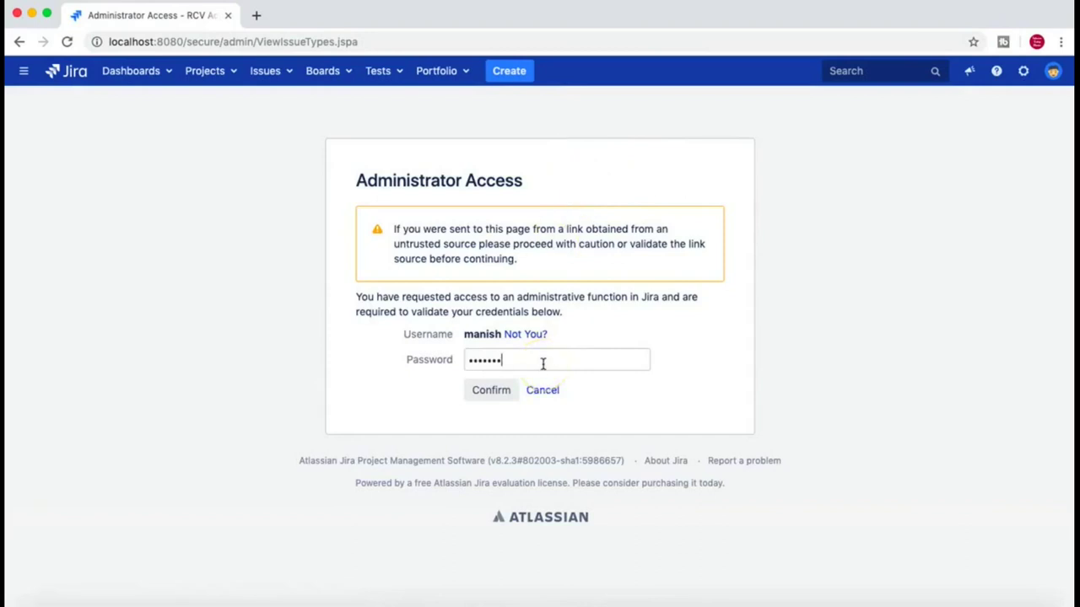
key(Return)
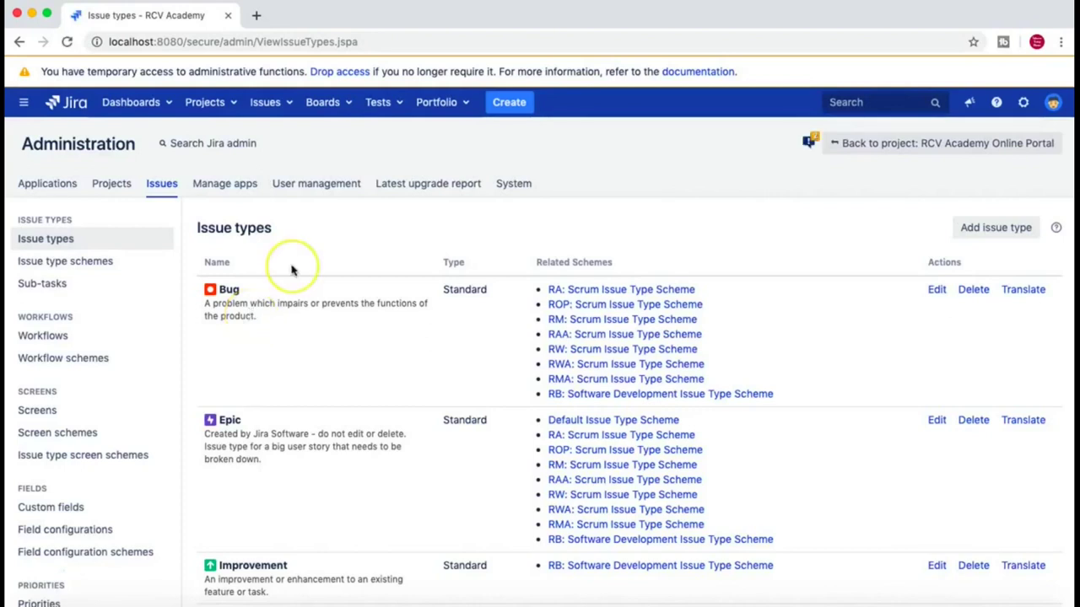
scroll(291, 270, down, 2)
click(183, 150)
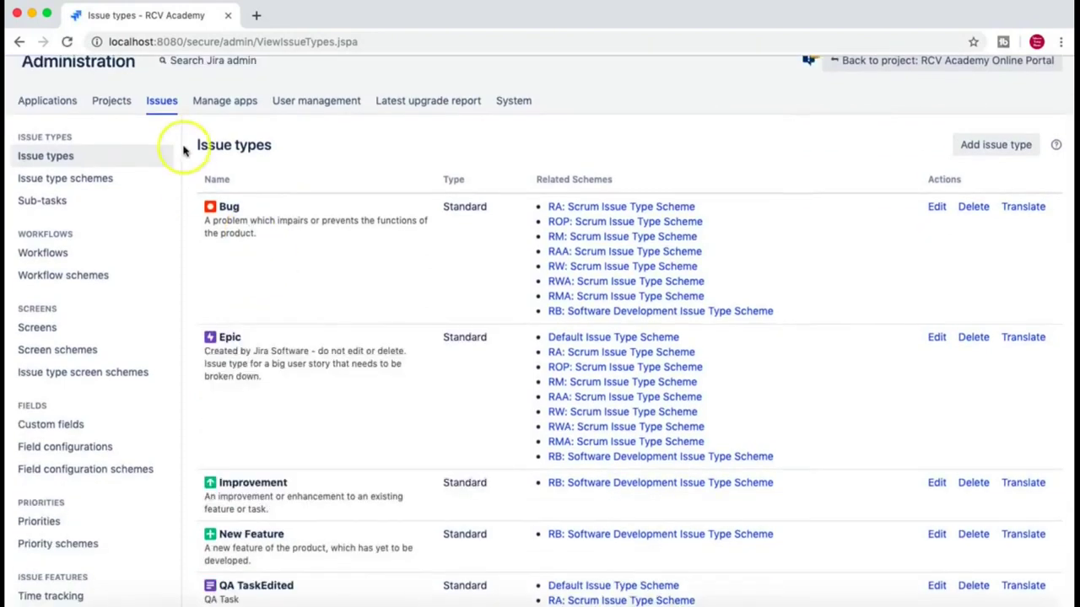
scroll(183, 150, up, 2)
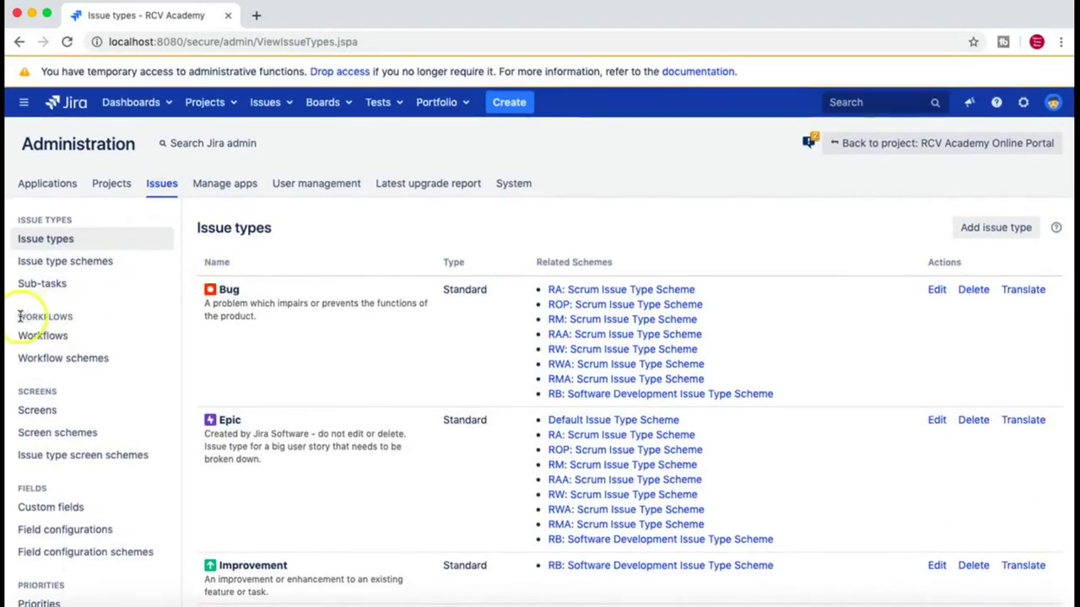
click(32, 316)
drag(31, 316, 75, 314)
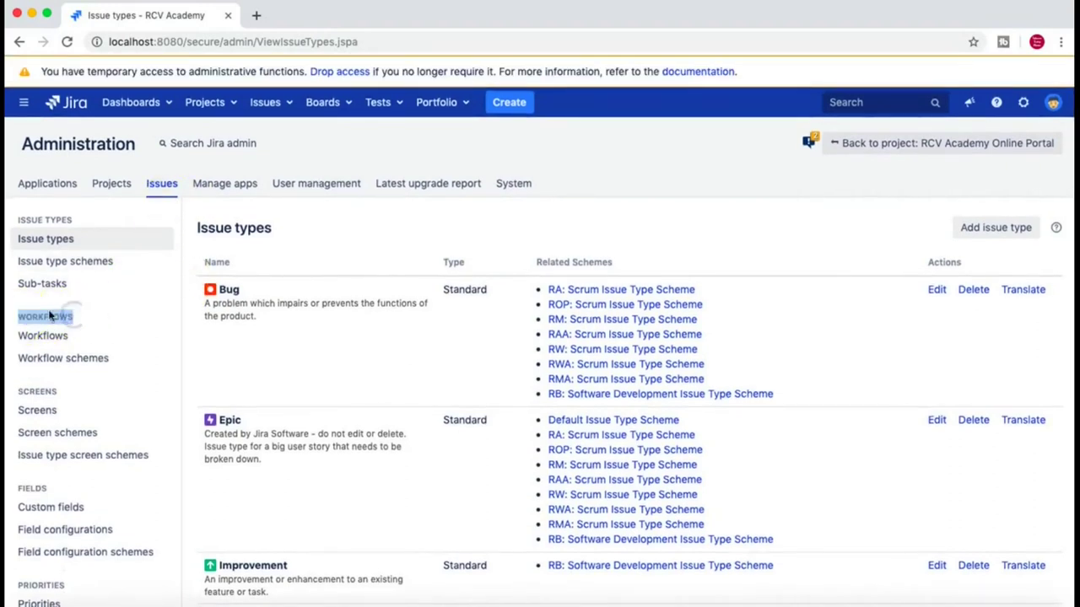
click(51, 317)
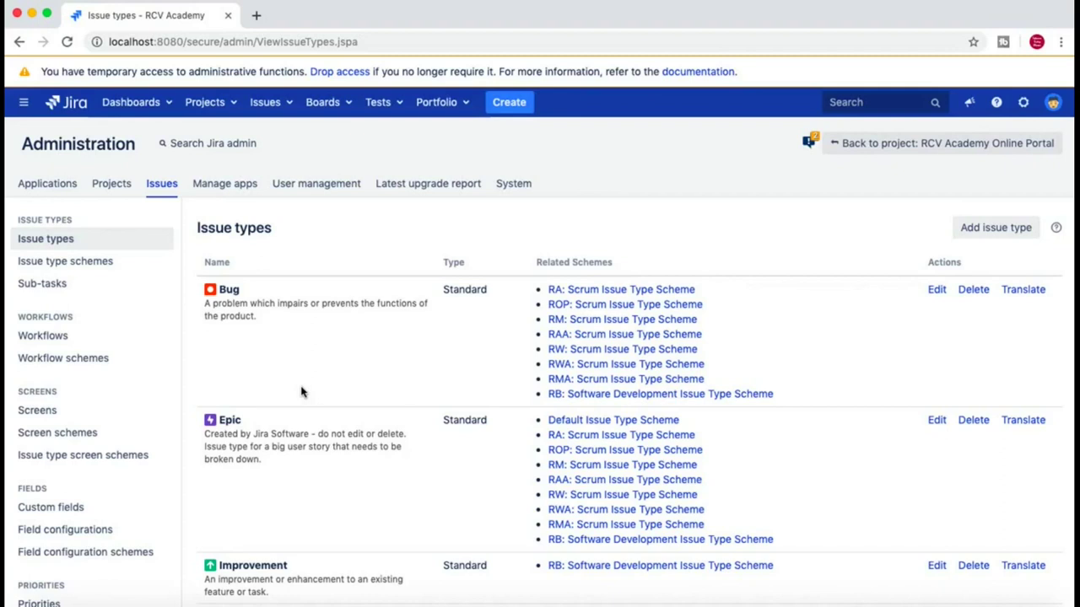
Step: Open the list of workflows in the issue administration and locate the RCV custom workflow
click(71, 336)
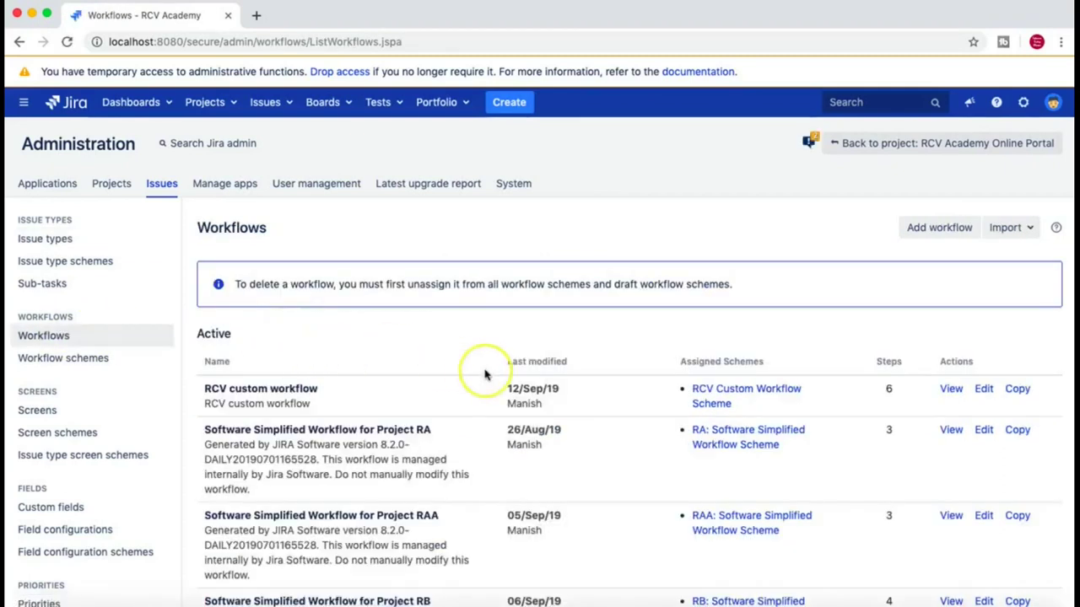
scroll(485, 375, down, 3)
scroll(487, 373, up, 1)
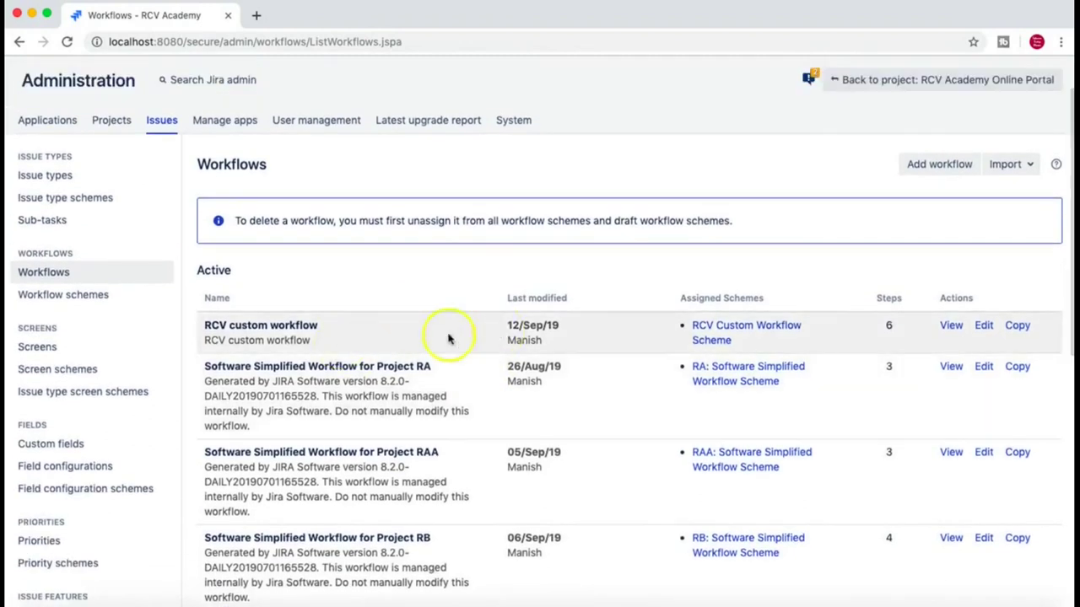
drag(228, 325, 345, 324)
click(345, 326)
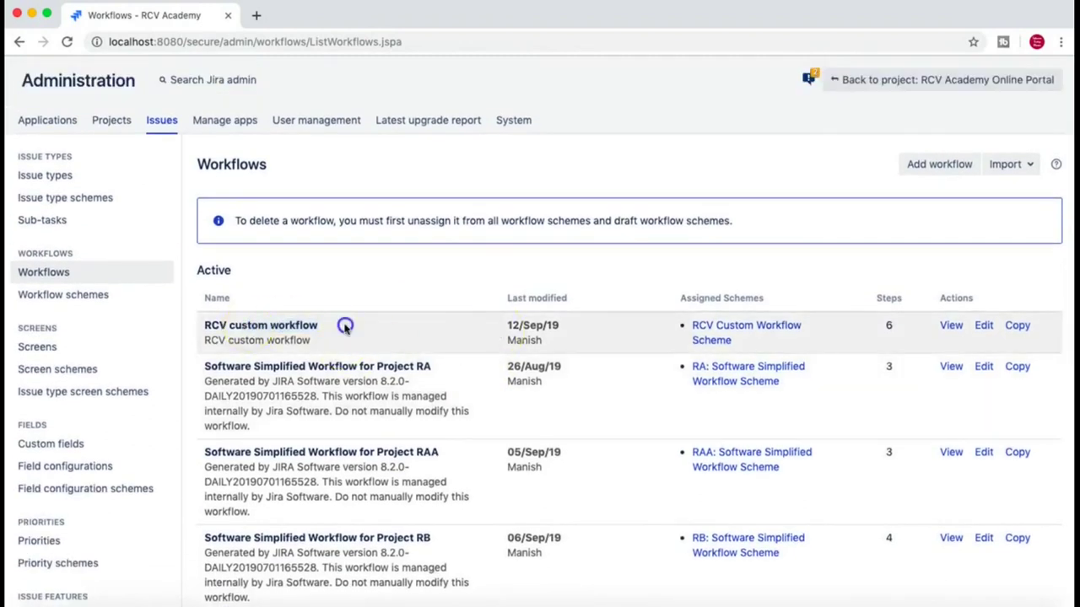
Step: View the RCV custom workflow's diagram and examine the transitions around its Open status
click(950, 326)
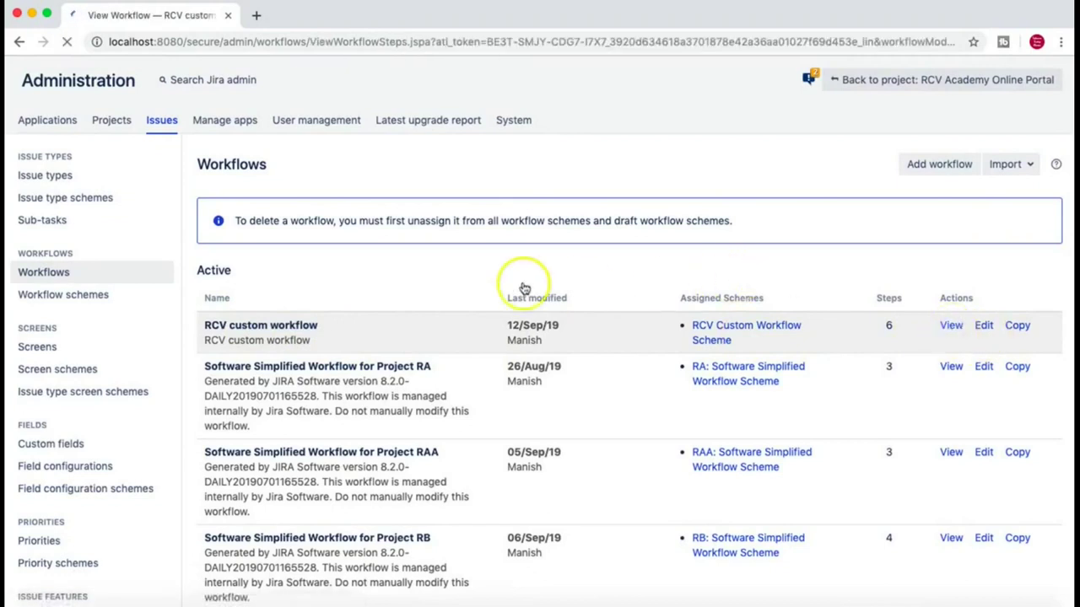
scroll(626, 394, down, 3)
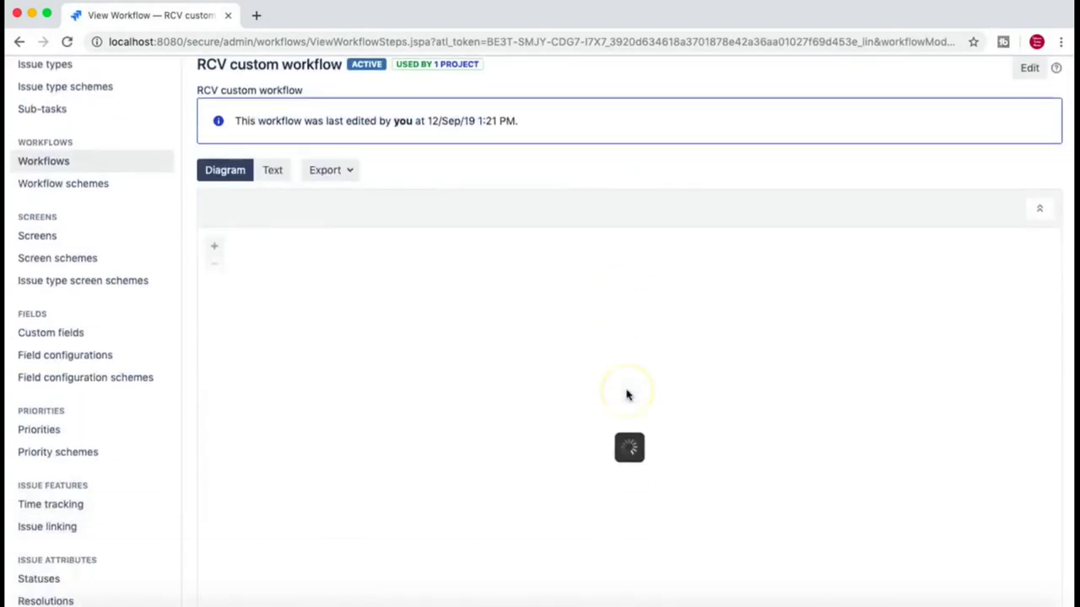
scroll(491, 270, down, 3)
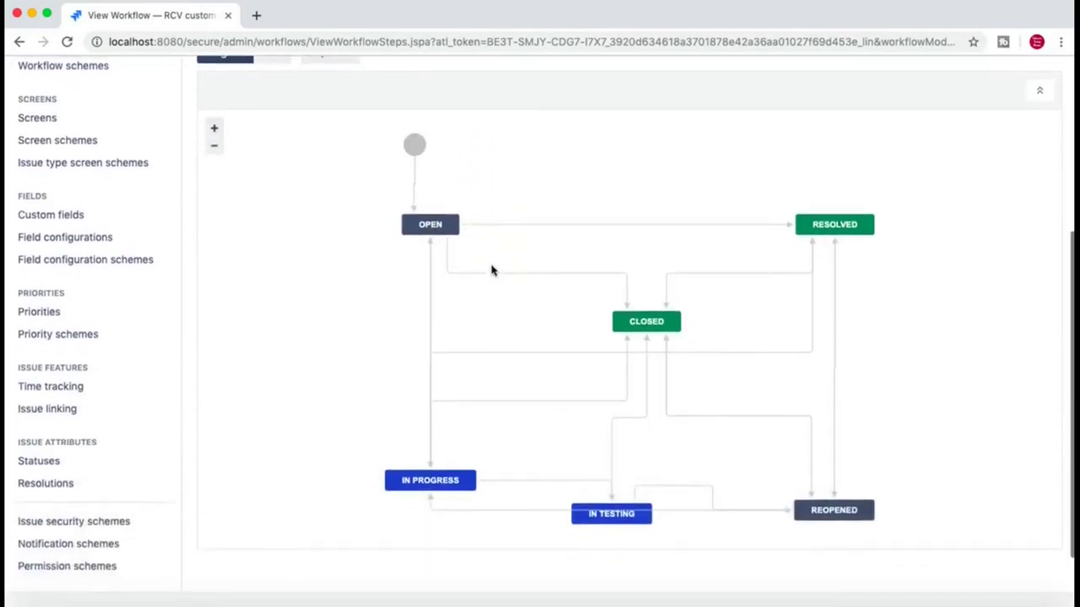
scroll(414, 169, up, 1)
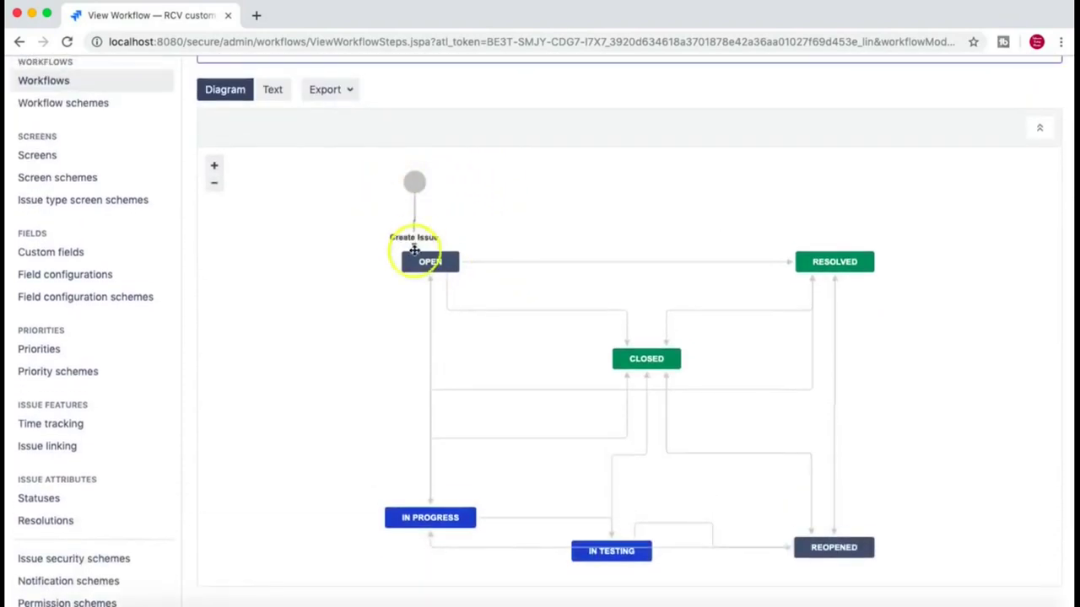
mouse_move(410, 259)
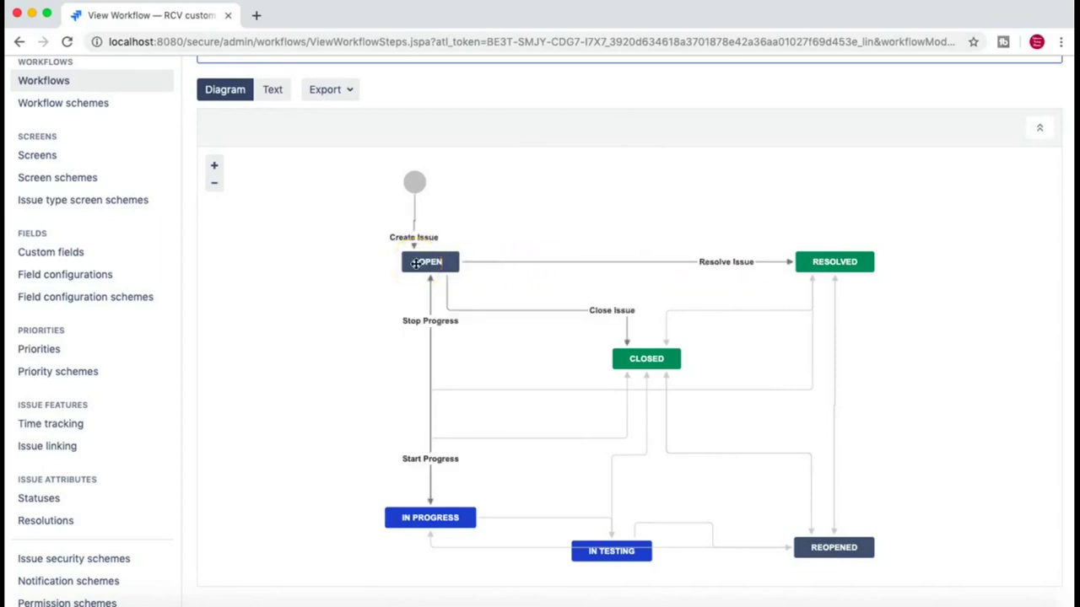
scroll(416, 264, up, 3)
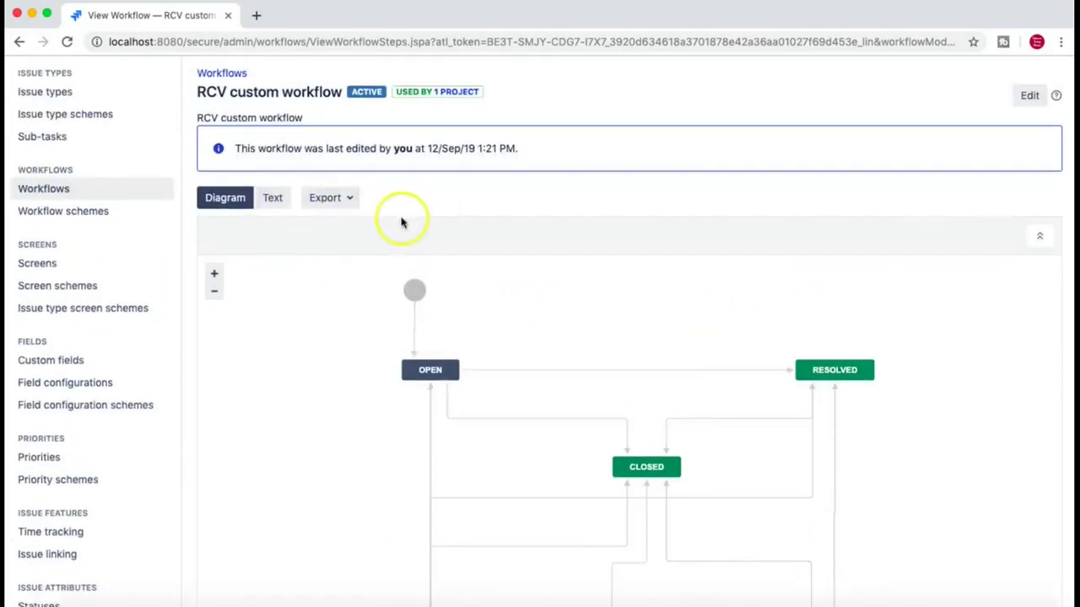
Step: Open the RCV custom workflow for editing as a draft and show the transition labels in its diagram
click(1026, 97)
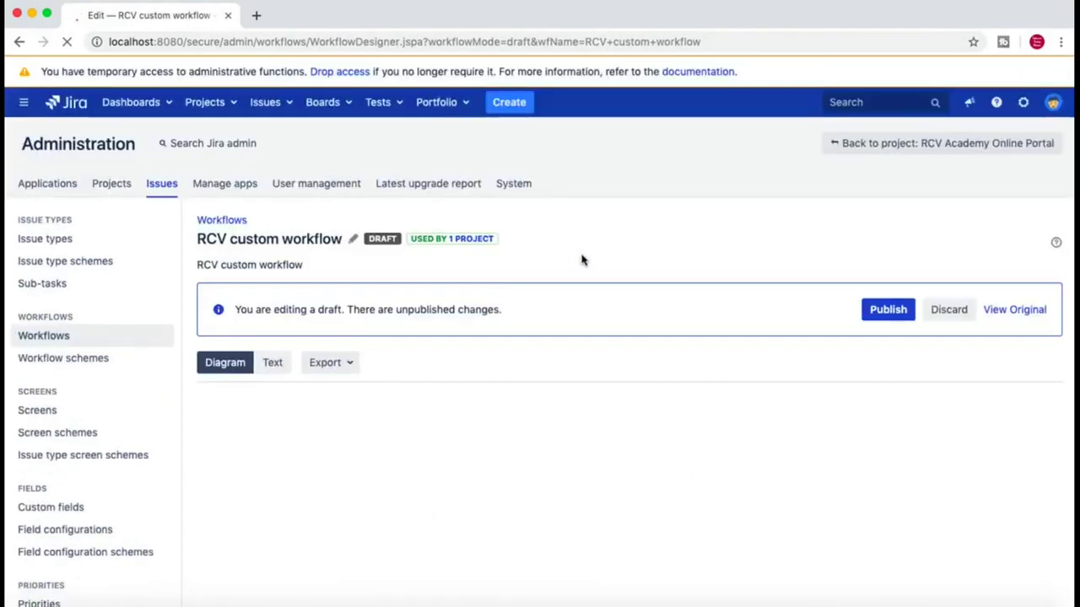
scroll(469, 371, down, 3)
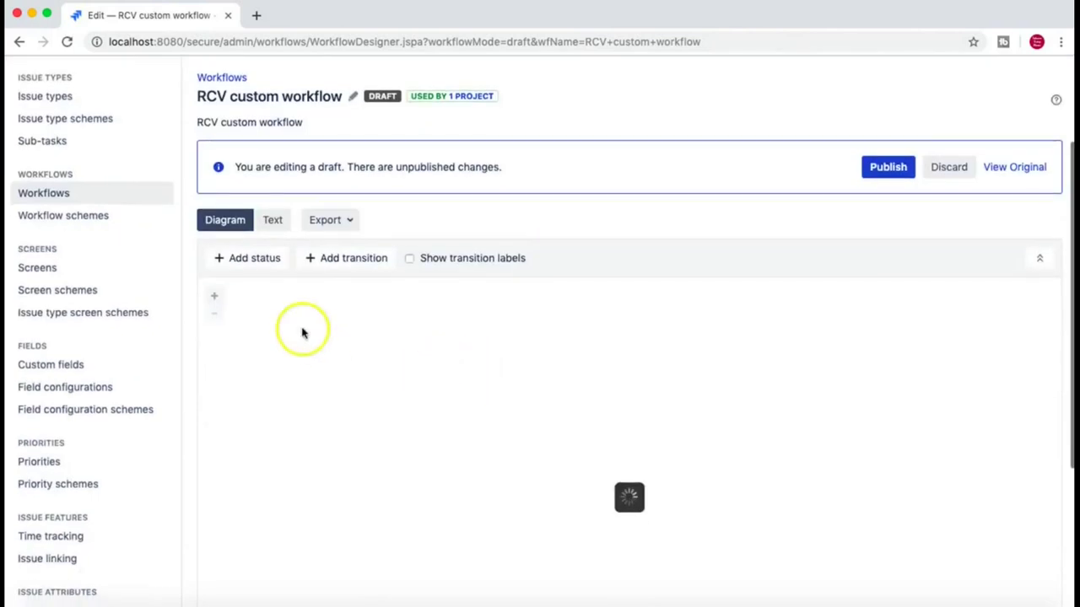
scroll(296, 362, down, 1)
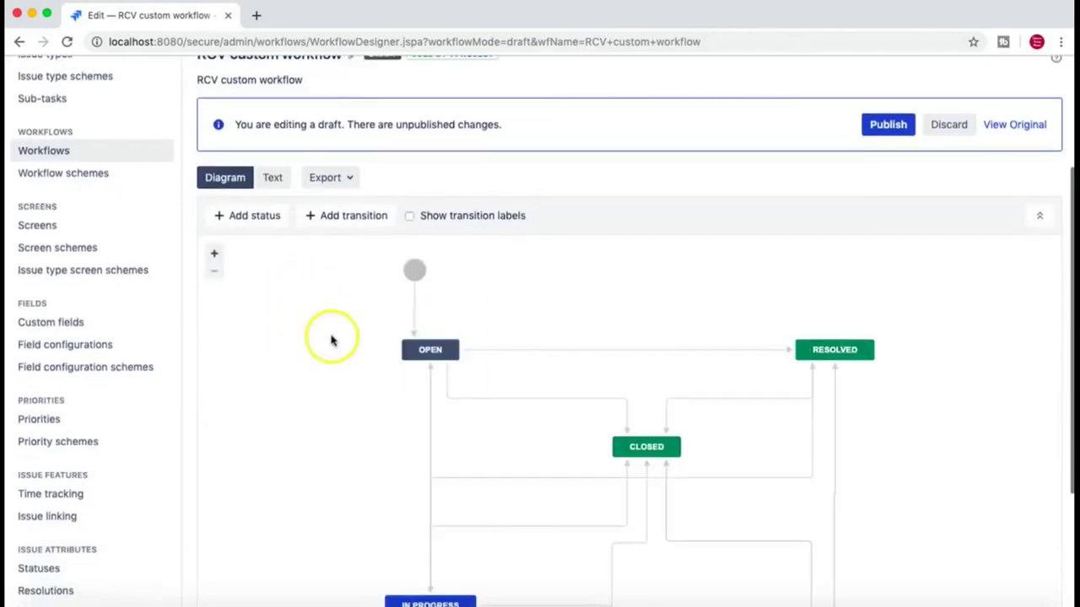
click(264, 218)
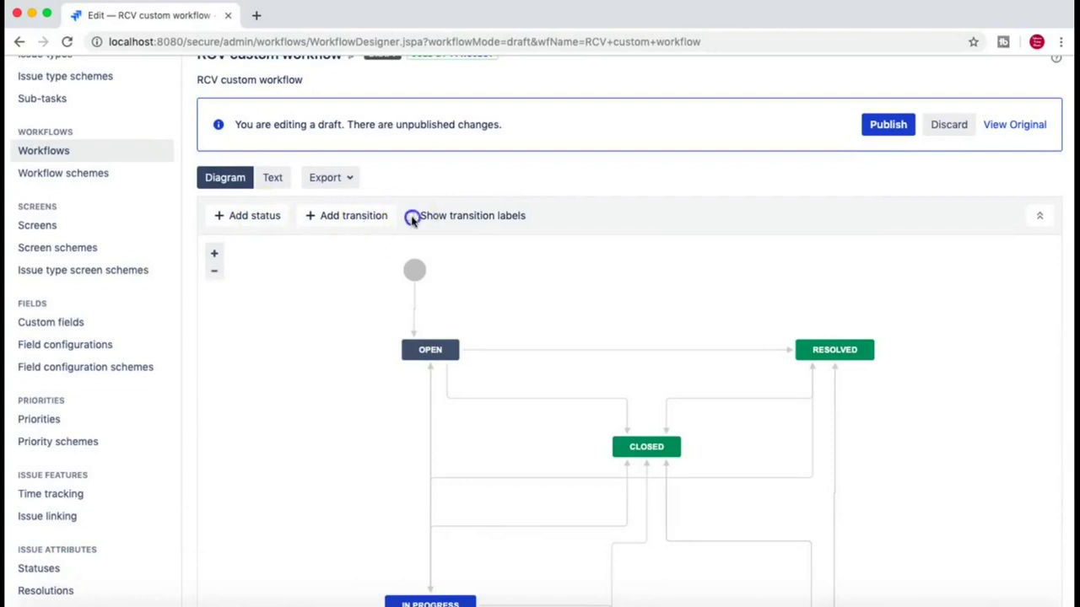
click(411, 218)
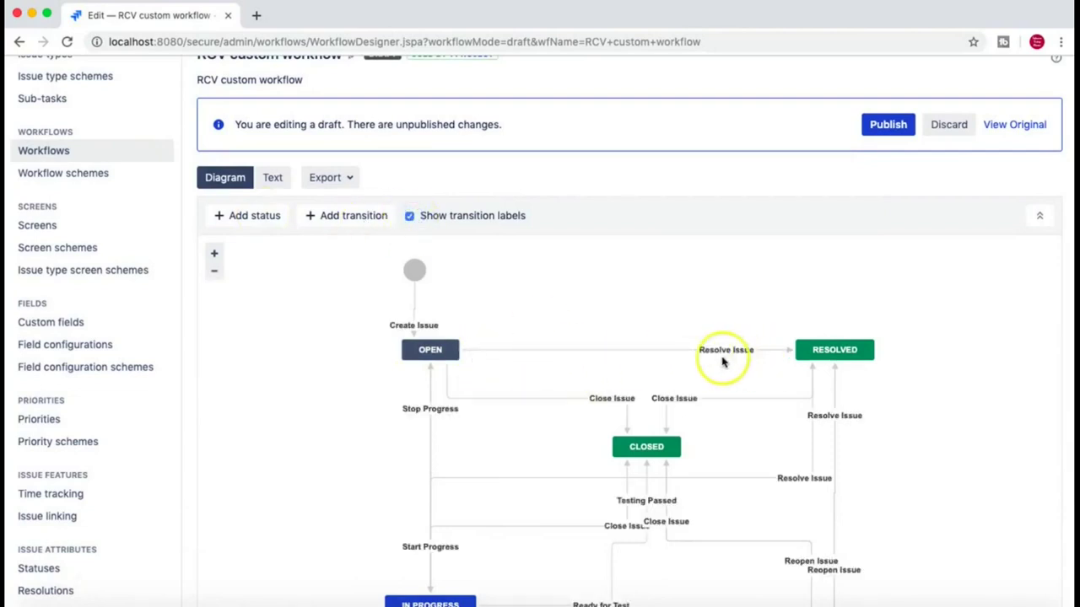
scroll(719, 351, down, 2)
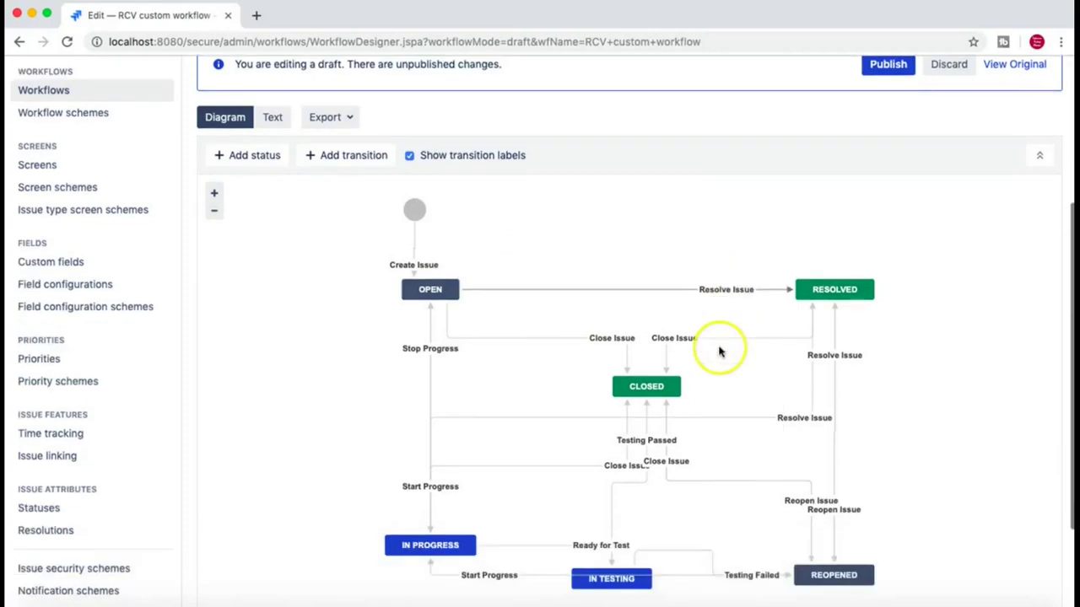
scroll(514, 338, up, 3)
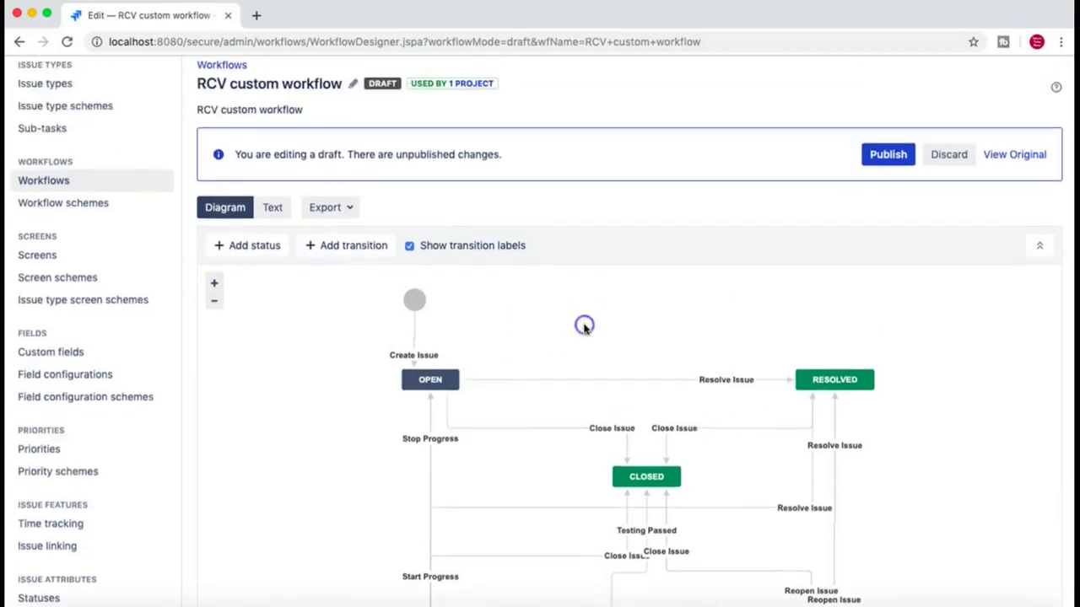
scroll(583, 326, down, 2)
scroll(583, 328, up, 3)
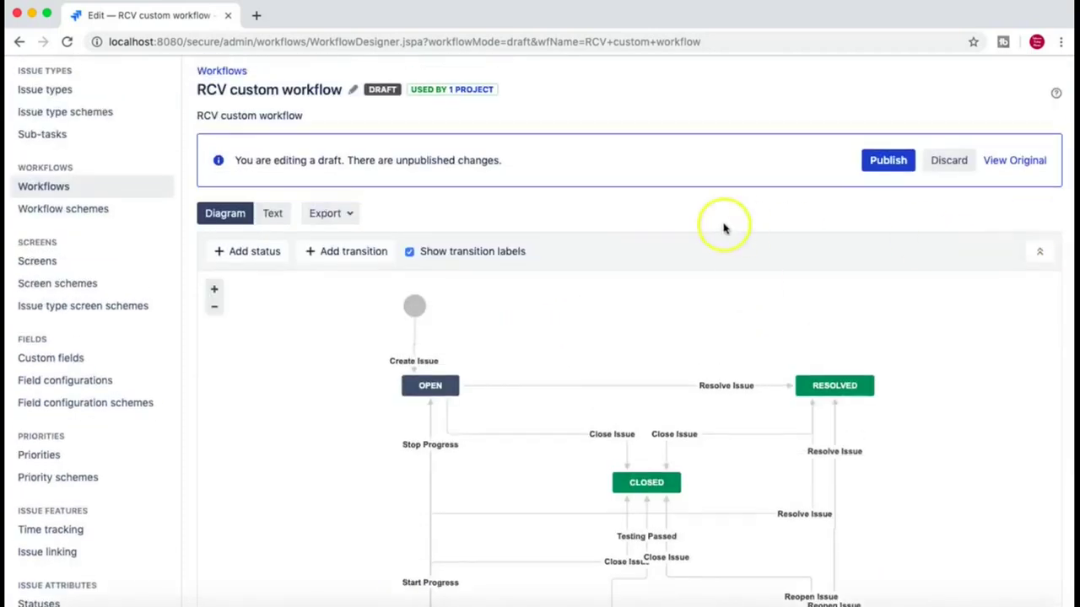
Step: Return to the workflows list and add a new workflow with "RCV JIRA Workflow Tutorial" as both name and description
click(102, 185)
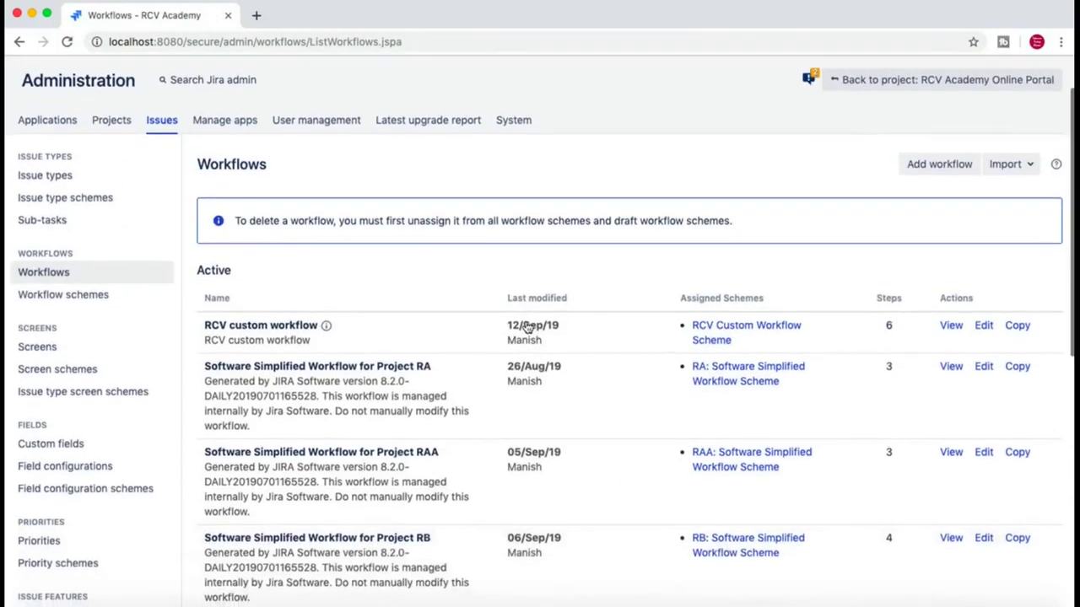
click(60, 277)
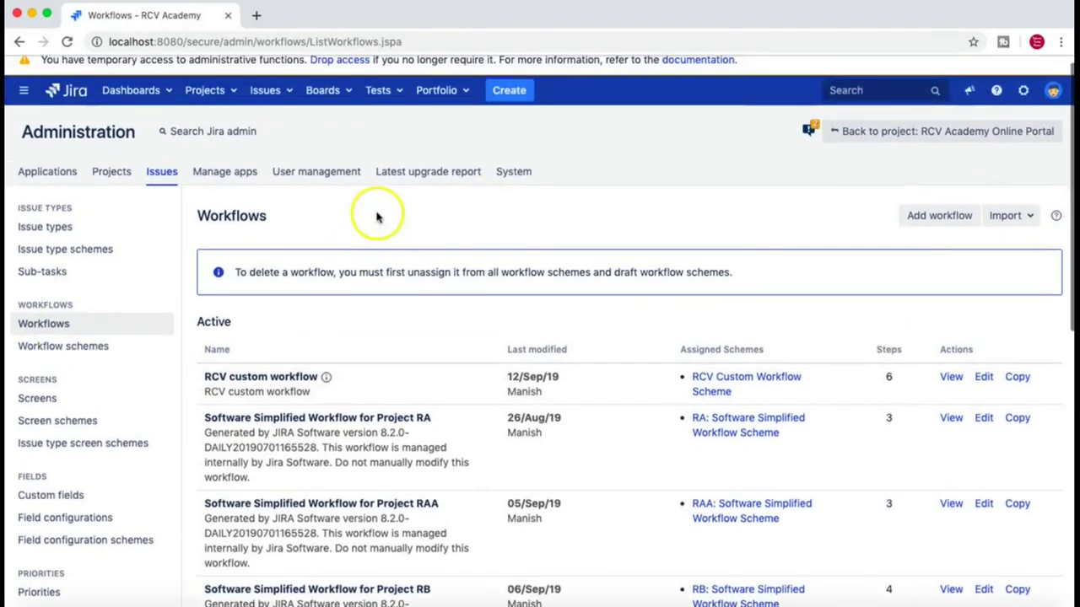
click(939, 218)
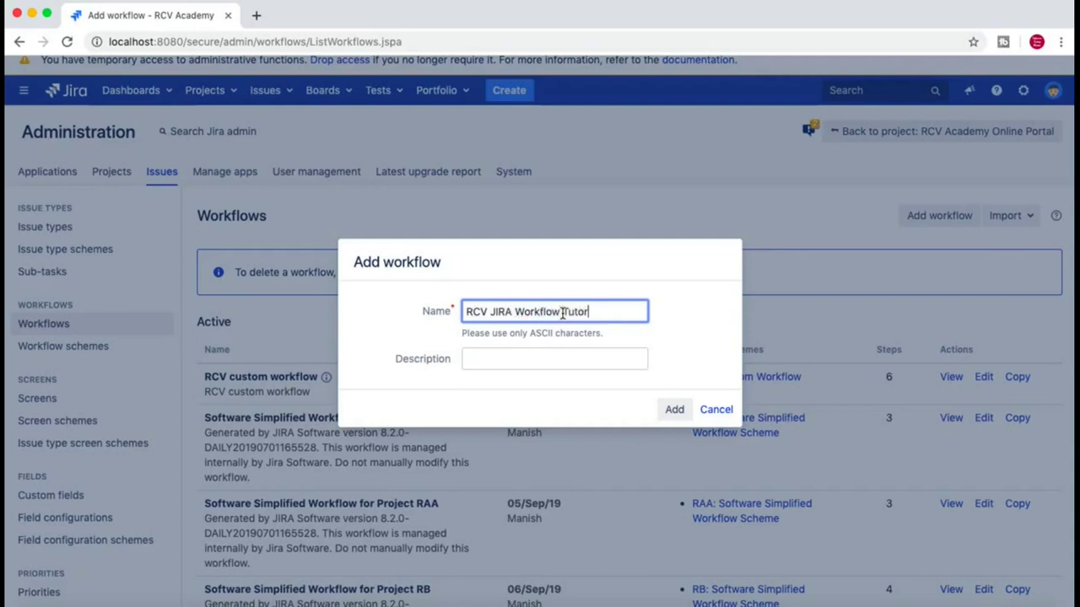
drag(639, 317, 425, 308)
key(super+c)
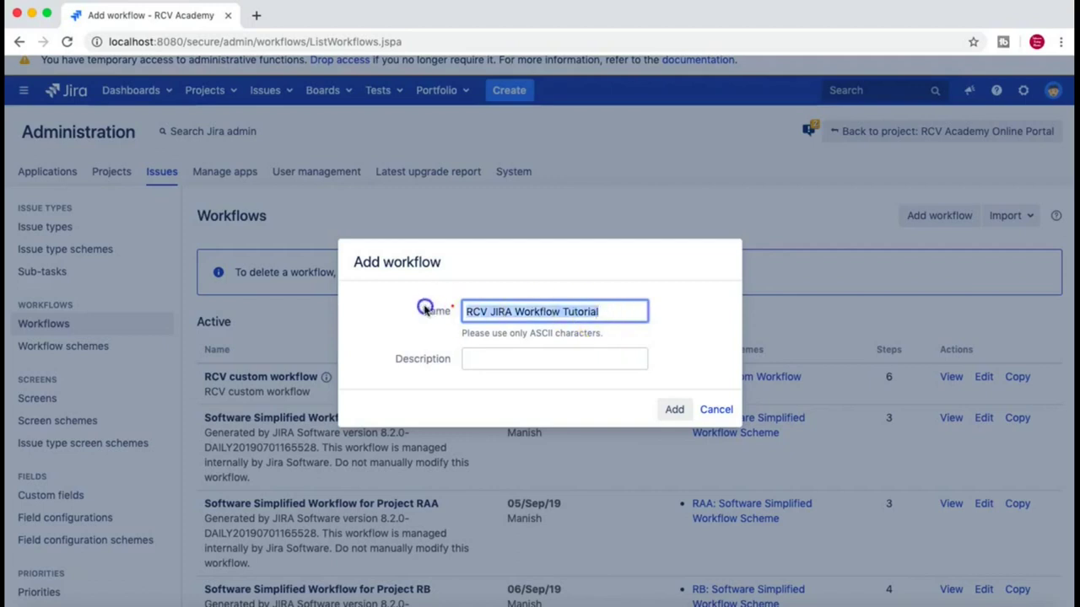
click(474, 358)
key(super+v)
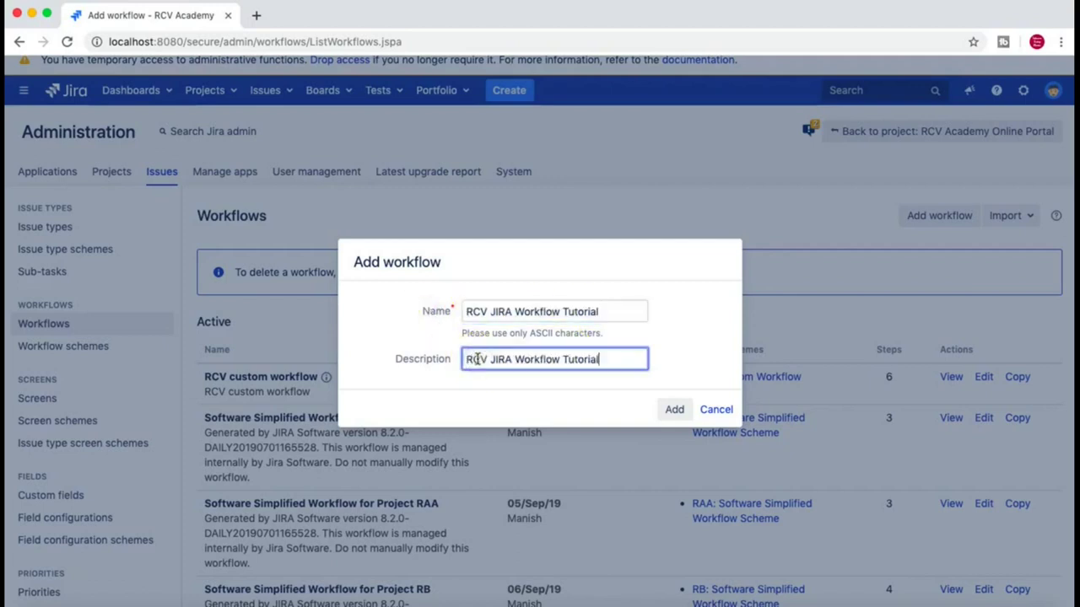
click(680, 410)
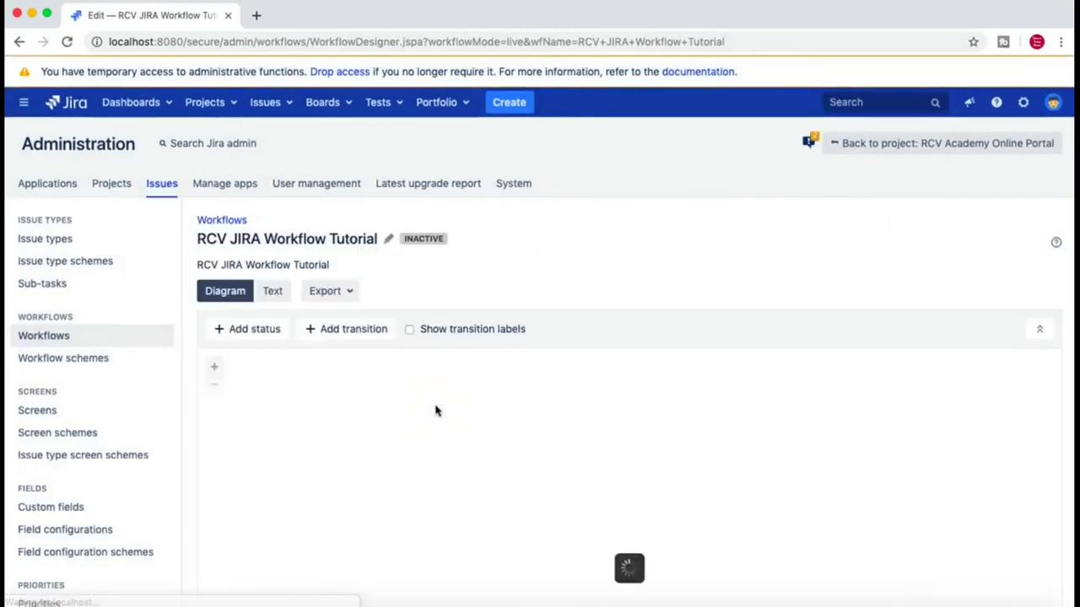
Step: Move the start node of the new workflow to the upper-left area of the diagram, away from the Open status
scroll(381, 478, down, 2)
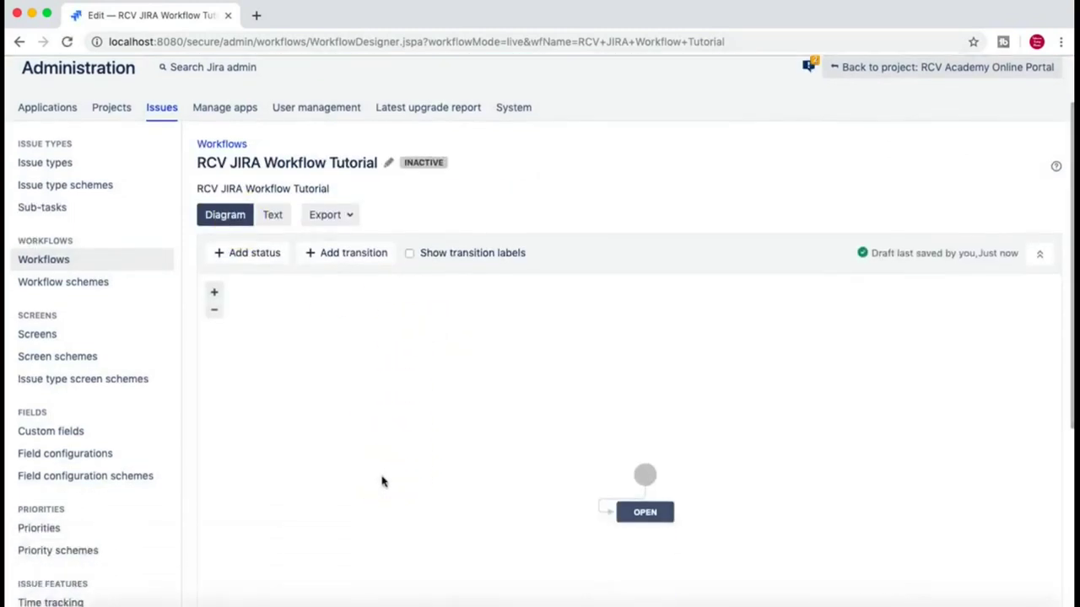
scroll(381, 478, down, 2)
drag(643, 397, 285, 279)
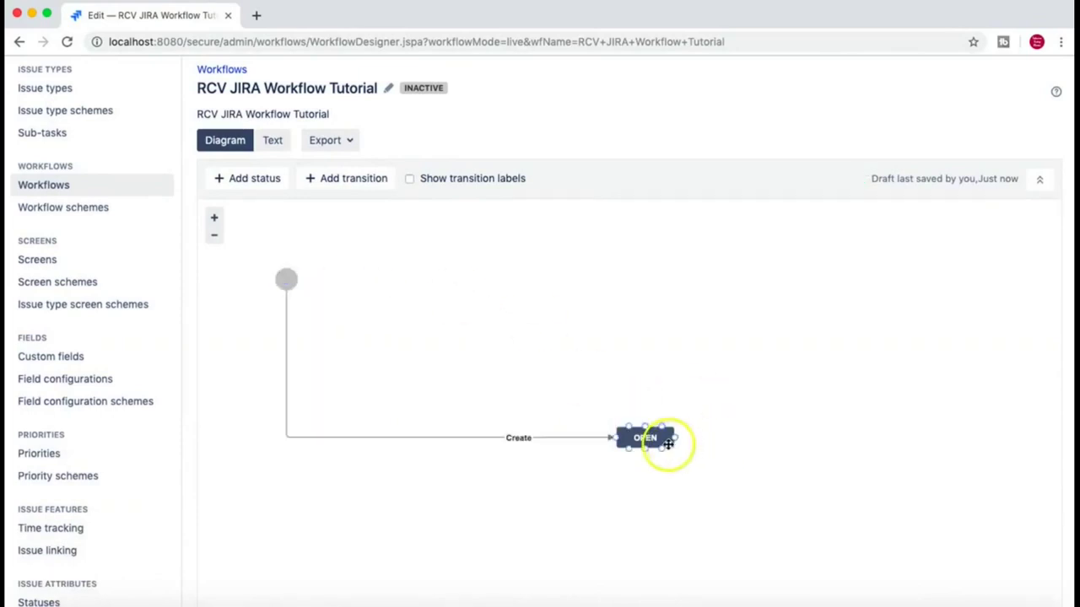
Step: Move the start node nearer the diagram's upper-left corner and place the Open status well below it, slightly to its right
drag(663, 441, 475, 355)
click(549, 365)
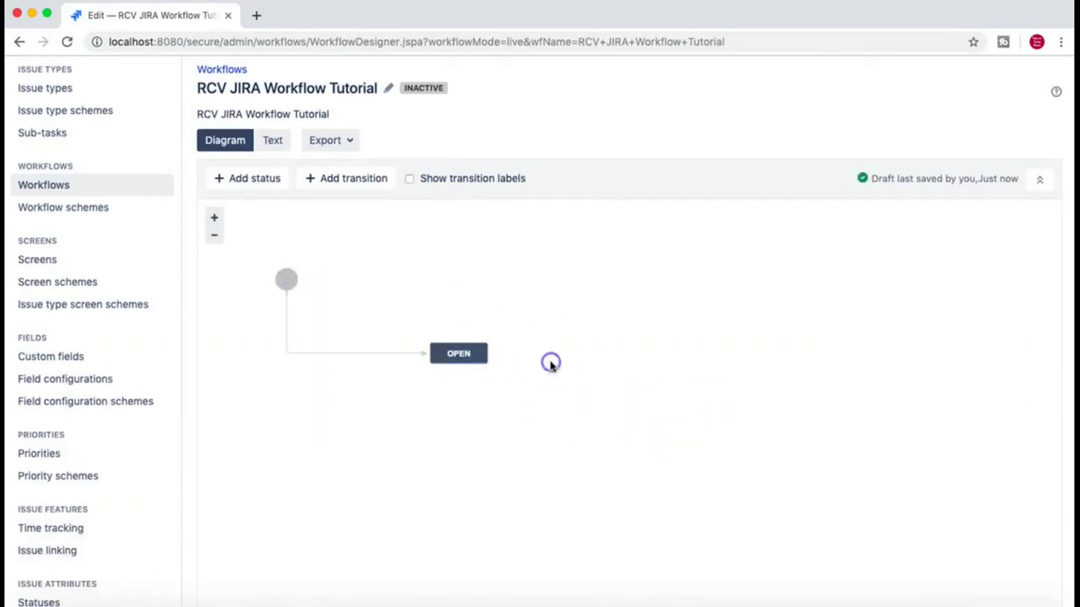
scroll(550, 365, down, 2)
drag(287, 206, 270, 170)
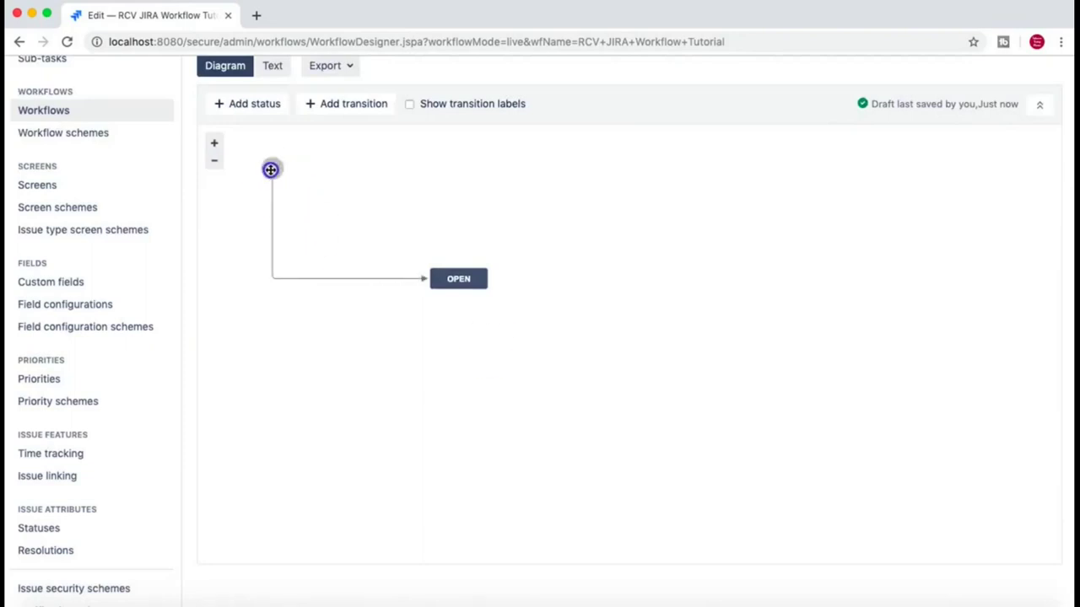
drag(455, 279, 396, 275)
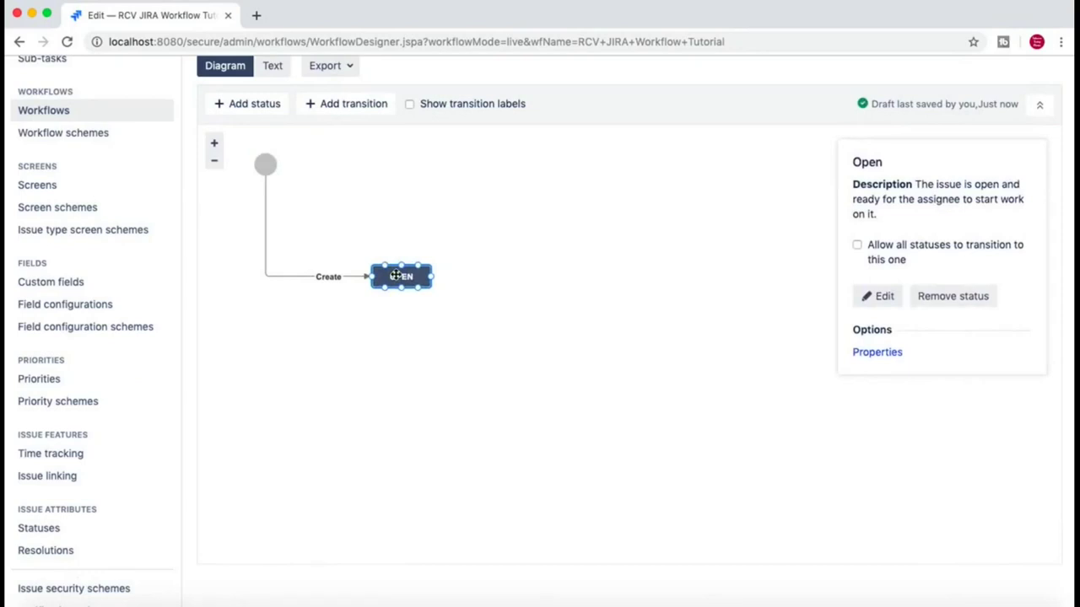
click(473, 279)
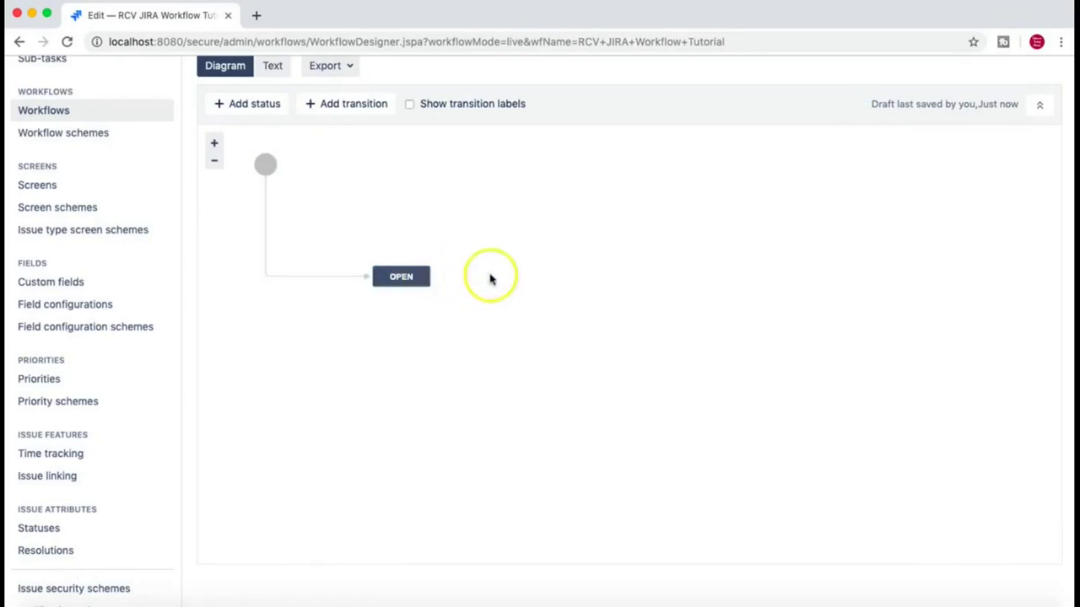
click(401, 279)
click(574, 274)
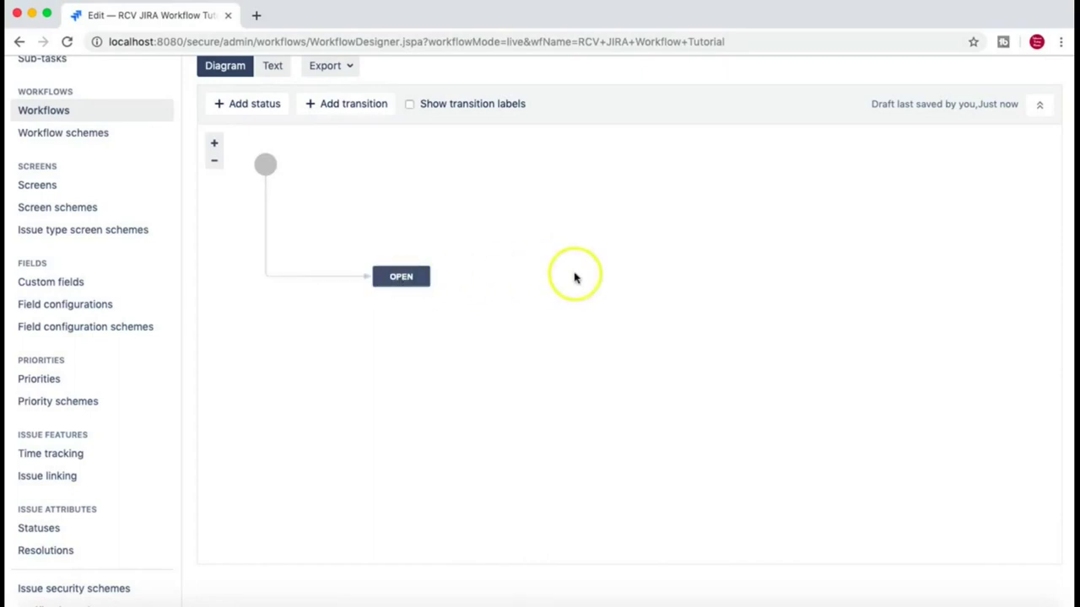
drag(414, 284, 370, 369)
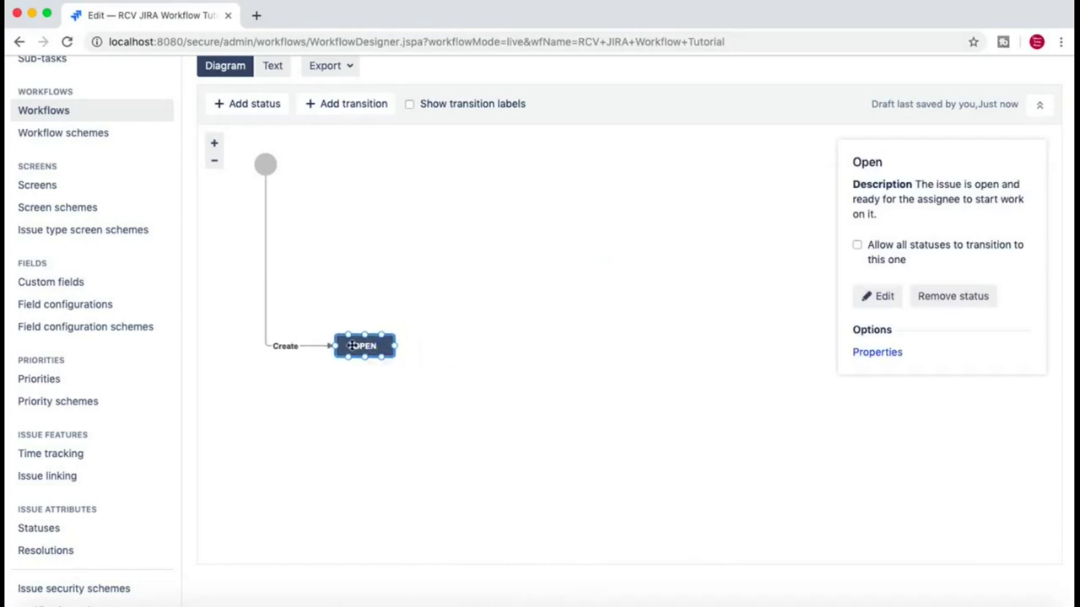
click(444, 343)
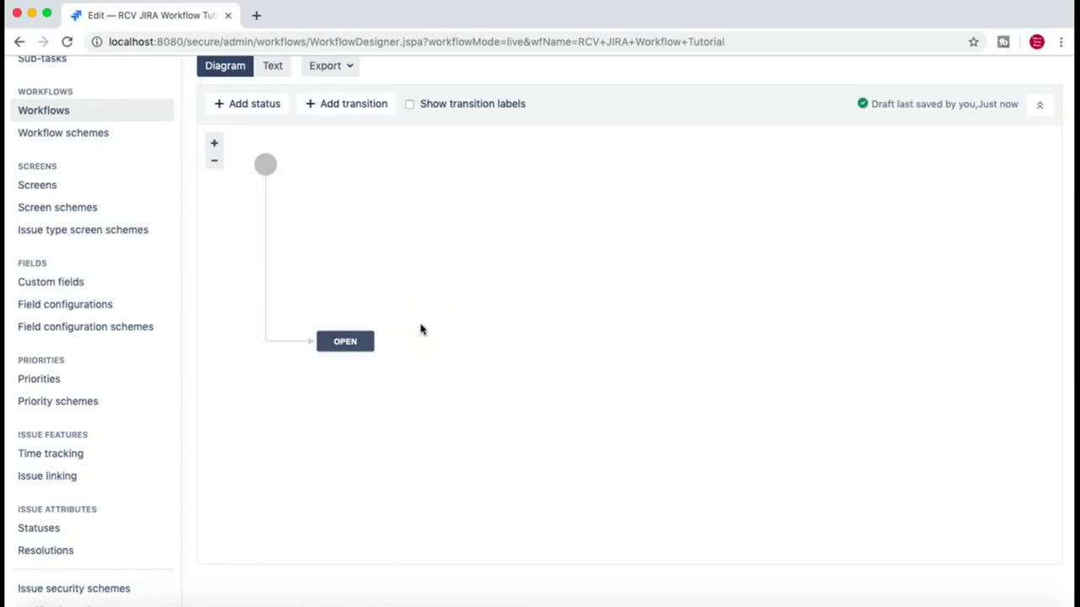
click(349, 342)
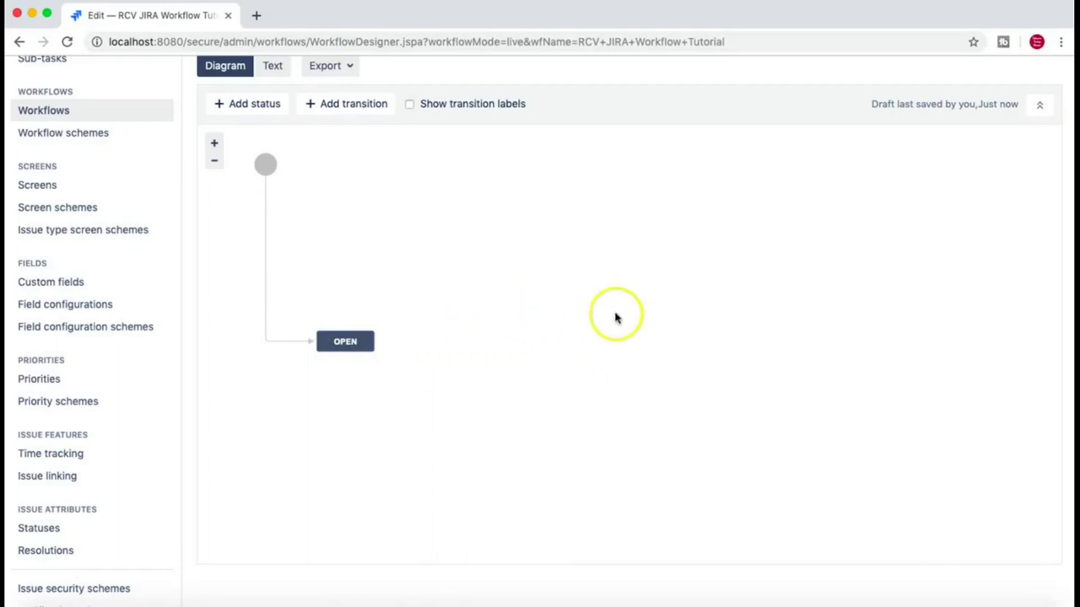
Step: Create a new status named In Development with category In Progress and place it to the right of Open on the same row
click(251, 106)
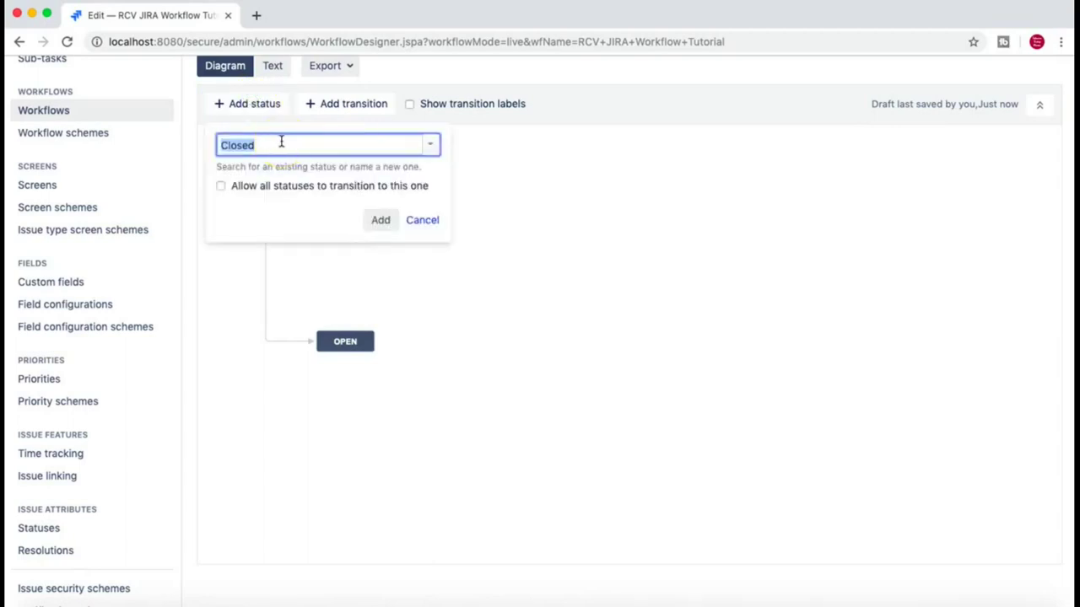
text(In)
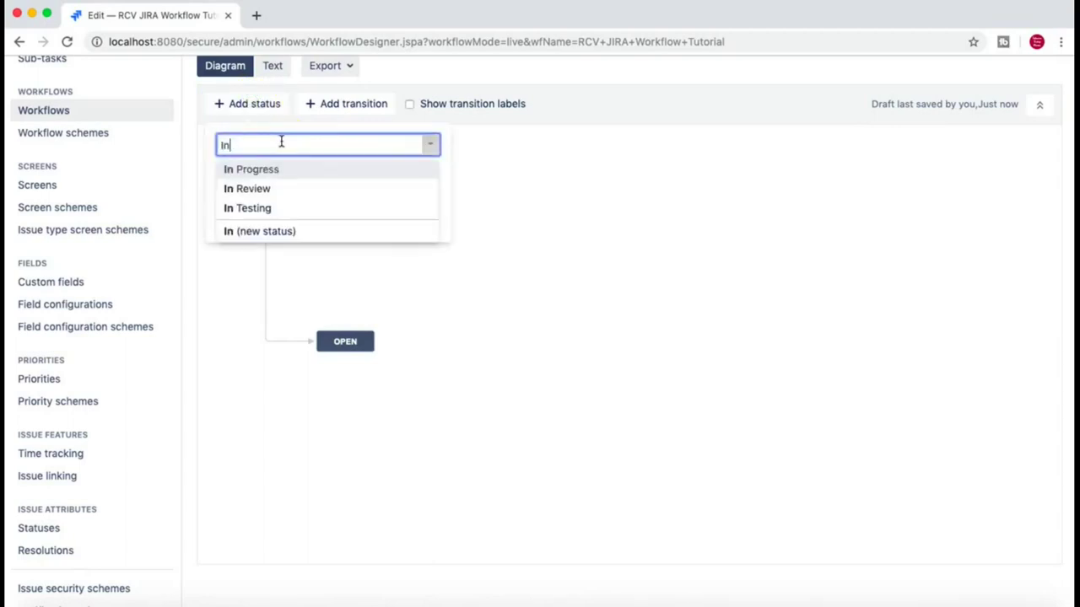
text( Develop)
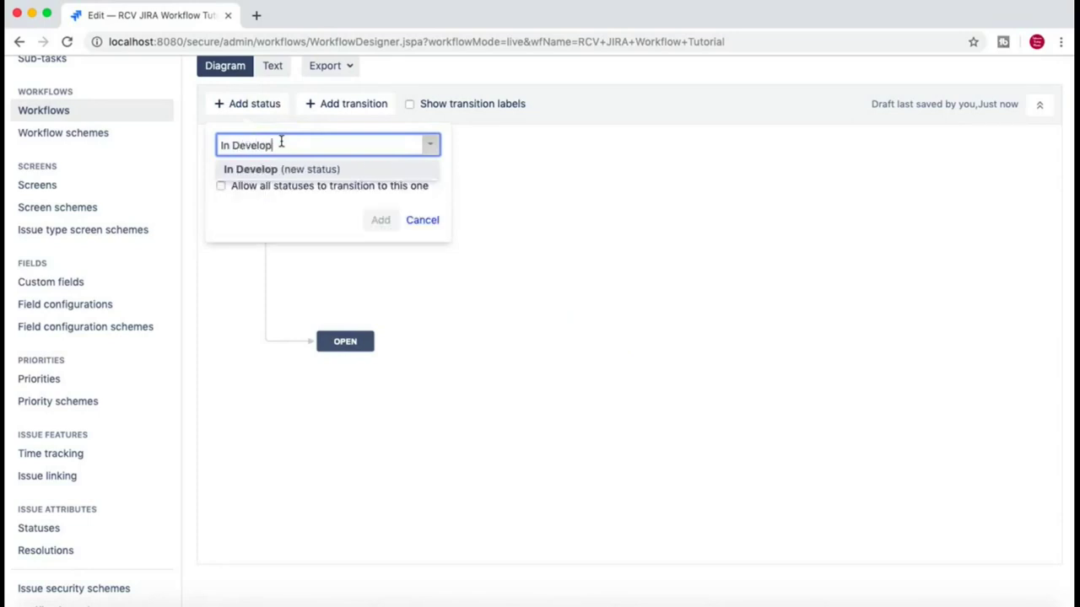
text(ment)
click(296, 170)
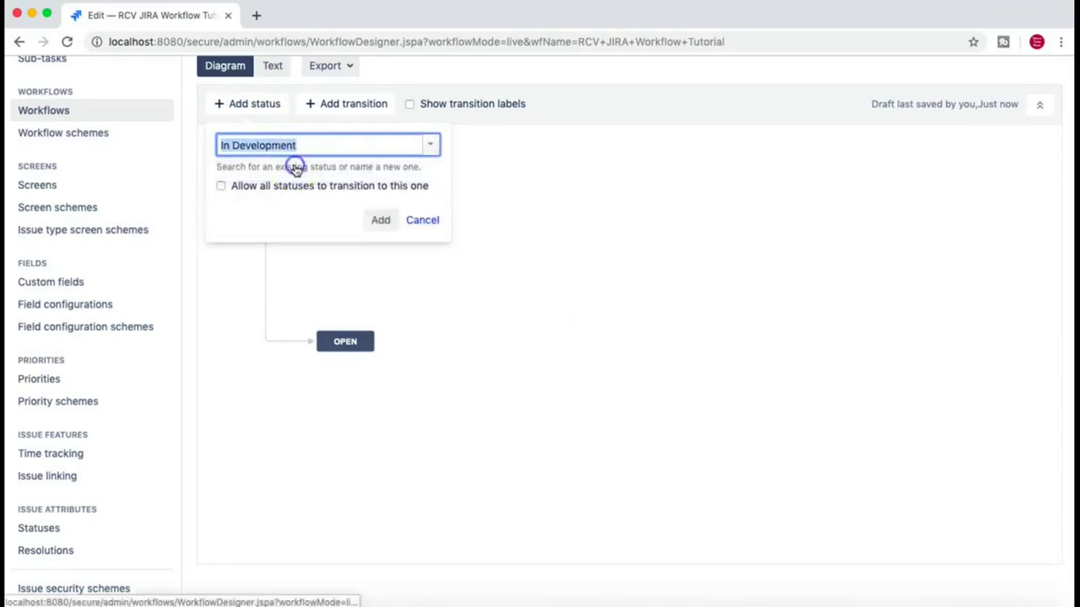
click(382, 221)
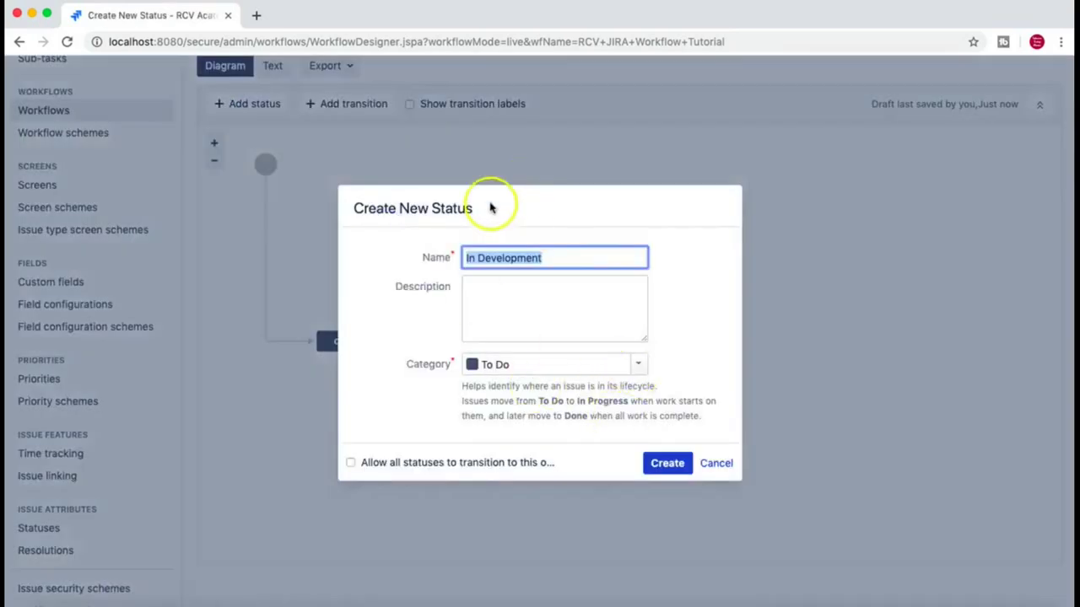
click(643, 365)
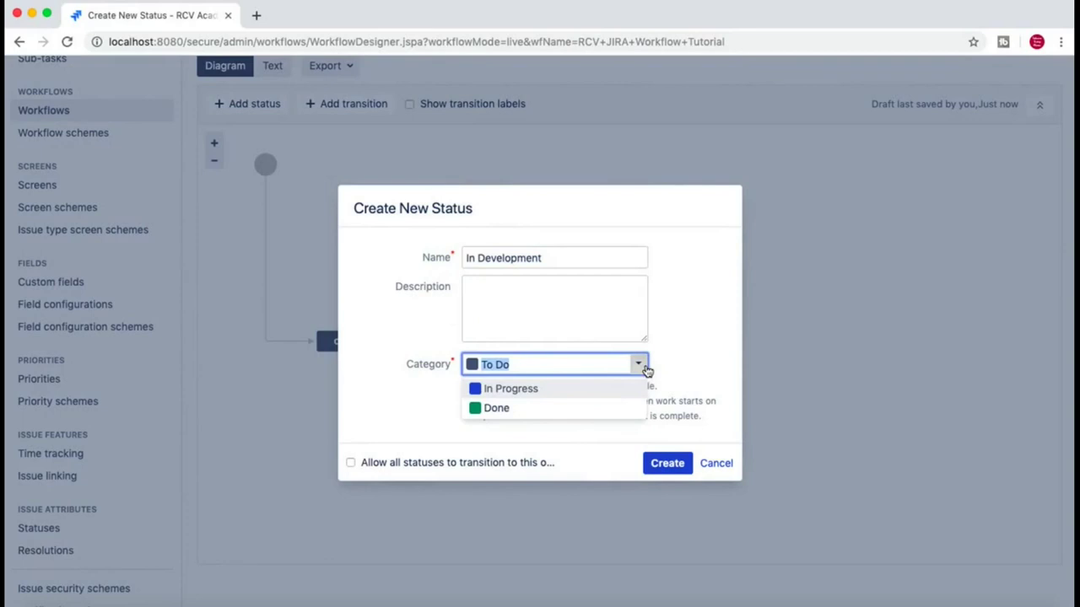
click(521, 389)
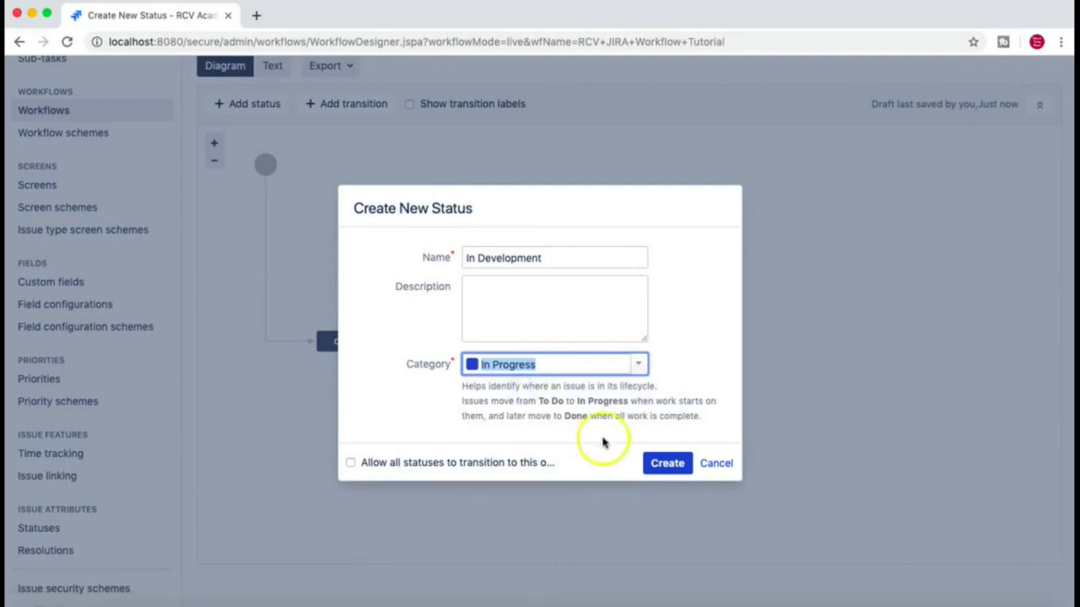
click(668, 463)
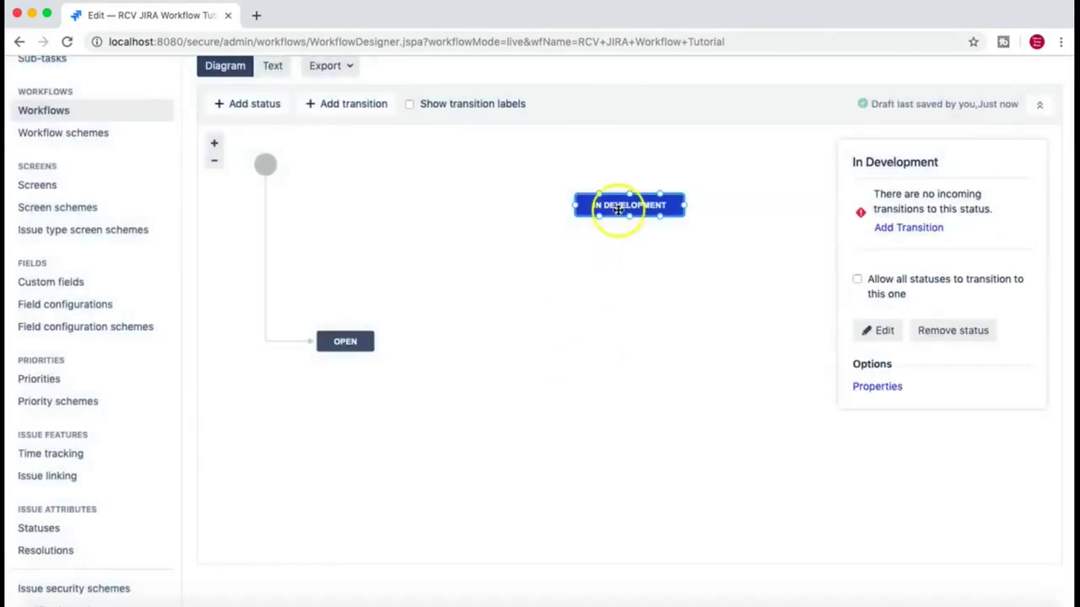
drag(616, 207, 496, 346)
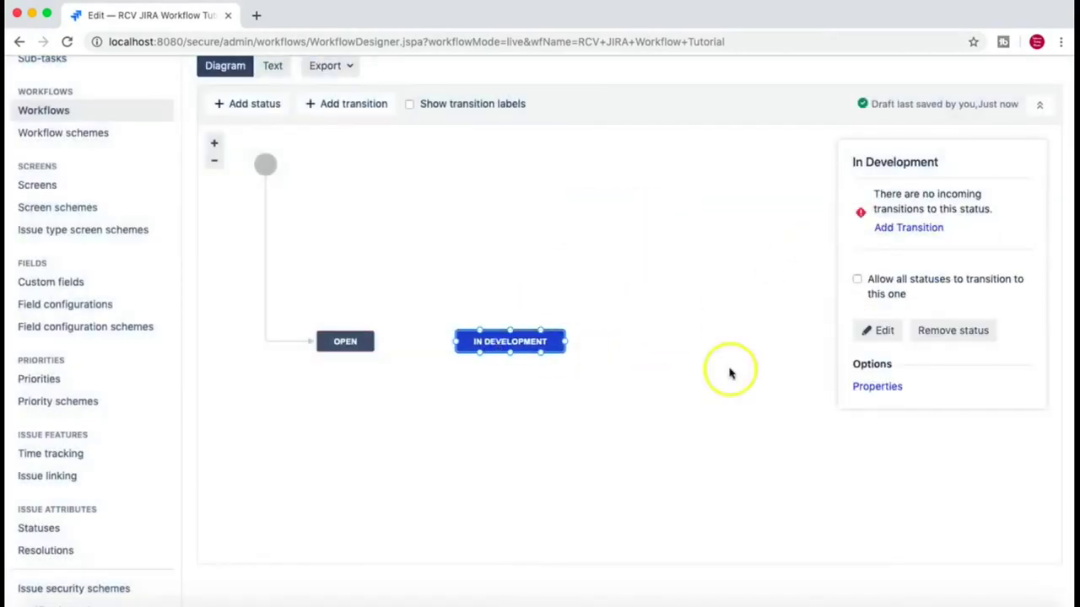
click(430, 357)
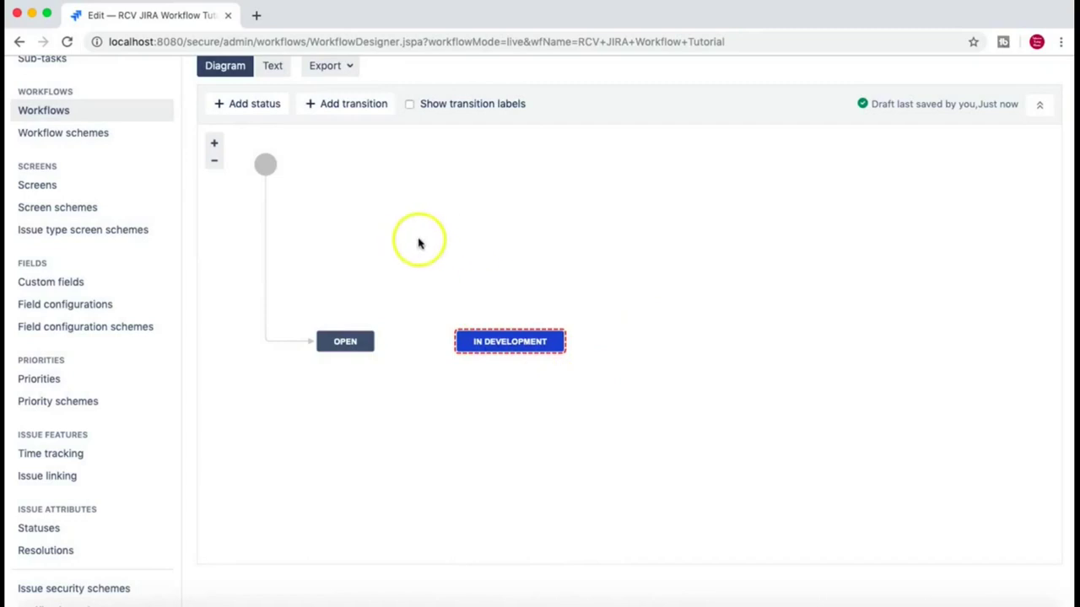
Step: Add the existing In Testing status to the workflow and place it to the right of In Development on the same row
scroll(418, 243, up, 1)
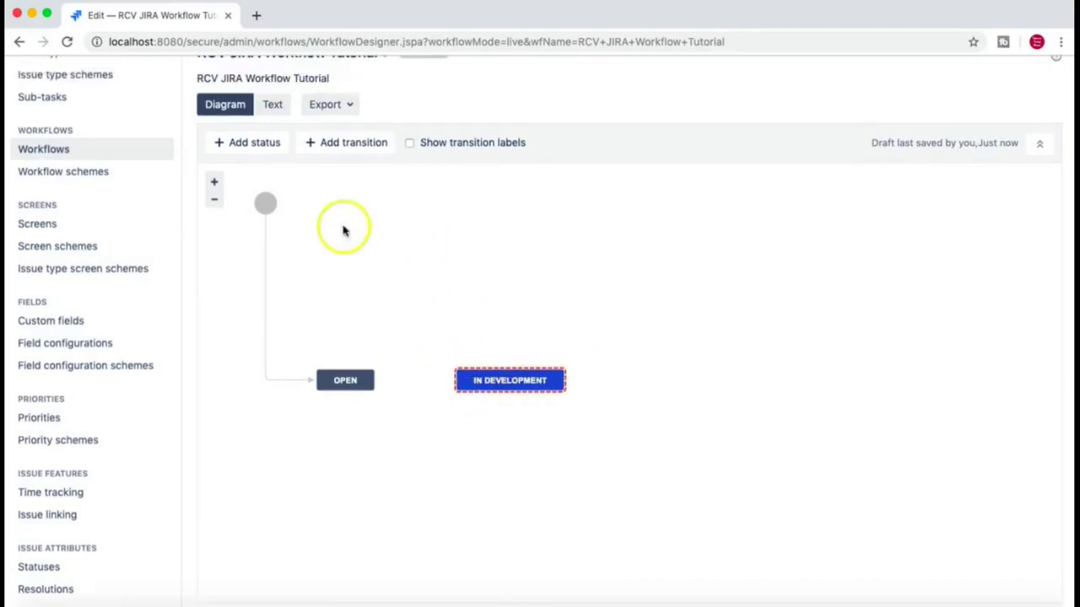
scroll(342, 230, up, 1)
click(254, 168)
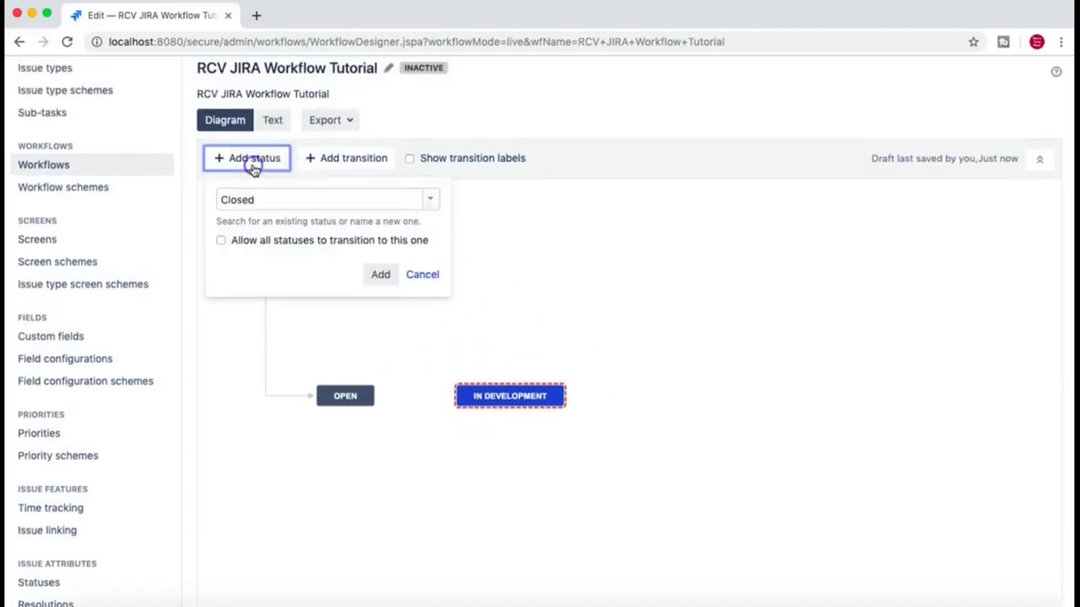
text(In)
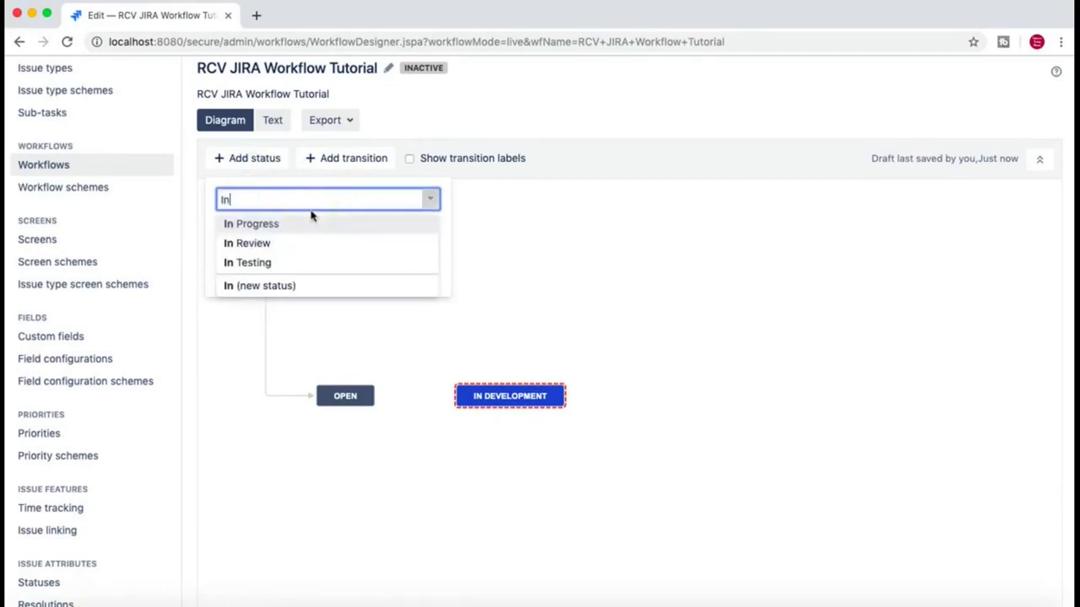
click(251, 263)
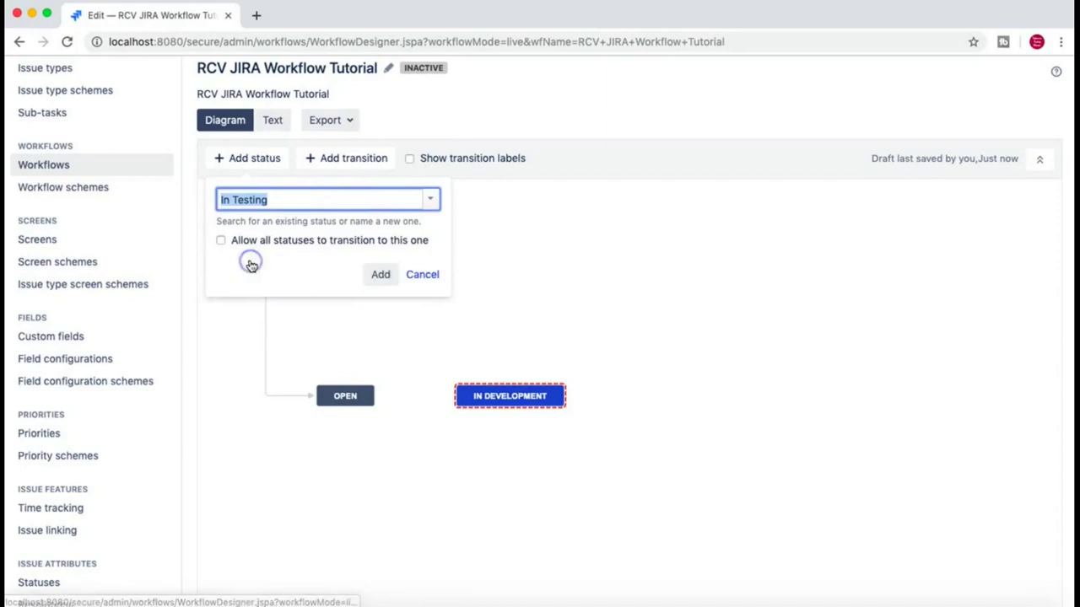
click(380, 275)
drag(632, 262, 673, 397)
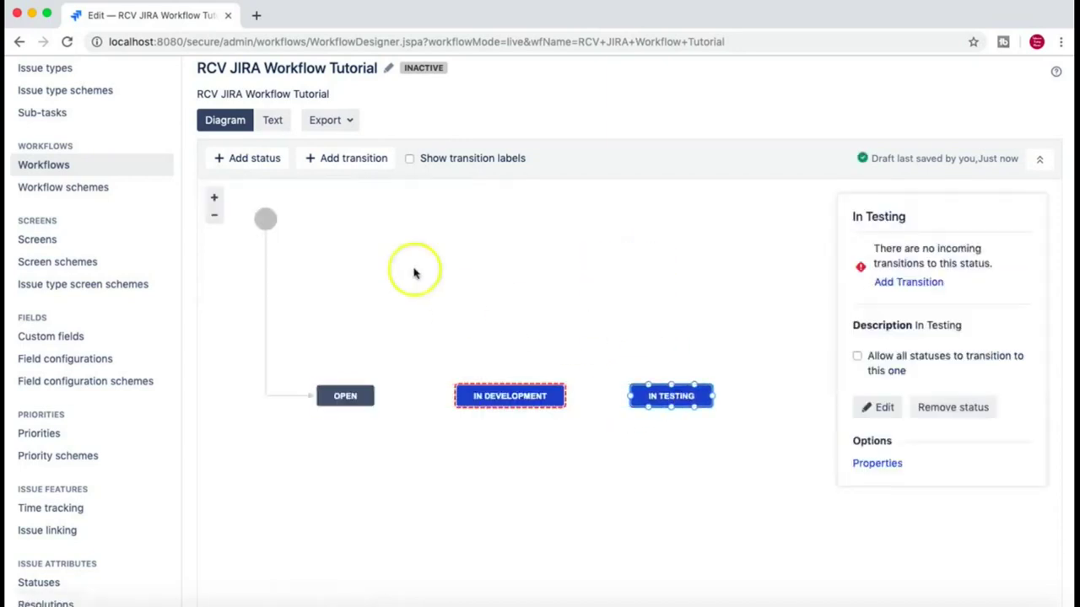
Step: Add the existing Done status to the workflow and place it at the right end of the status row, beyond In Testing
click(253, 158)
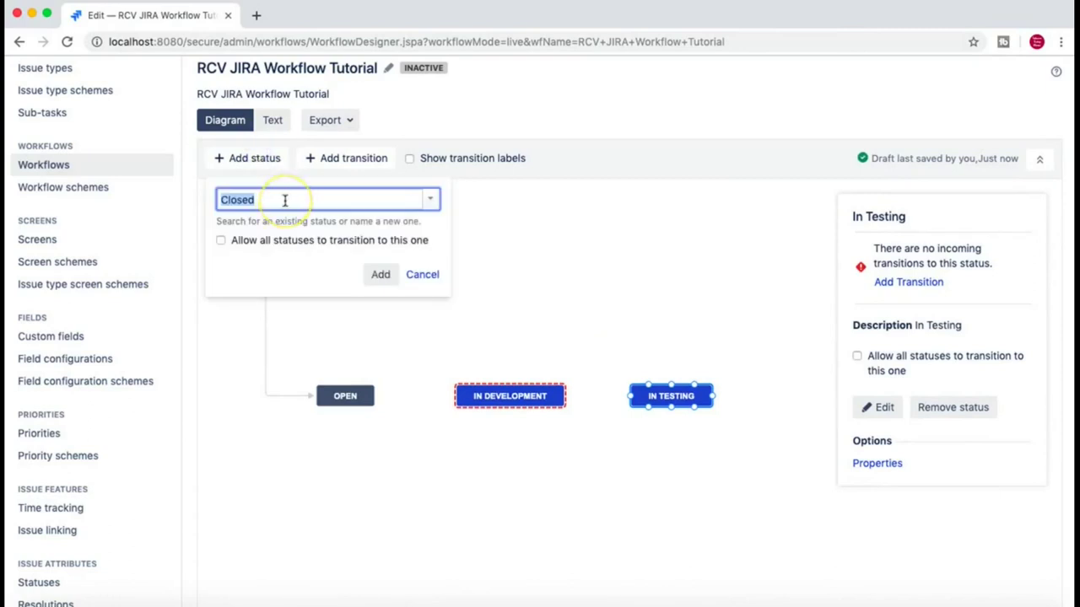
text(Don)
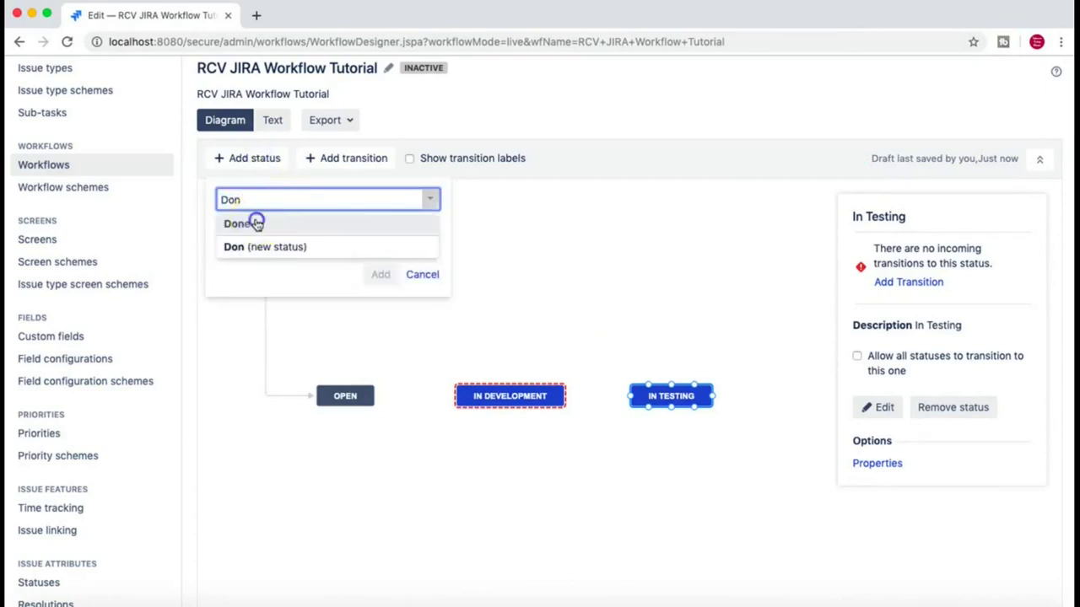
click(244, 223)
click(380, 274)
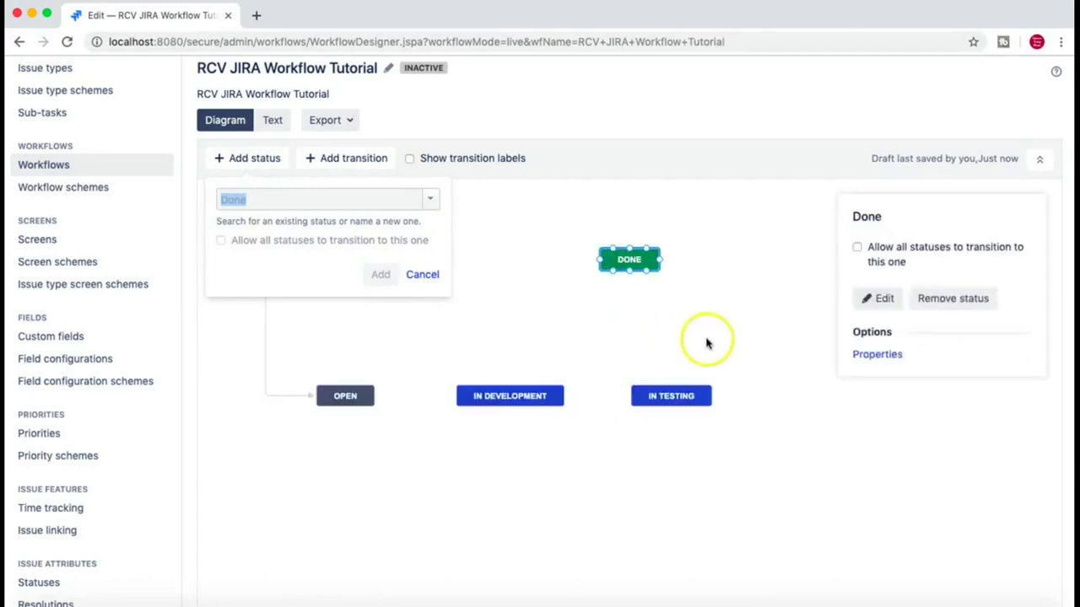
drag(633, 266, 790, 395)
Step: Shift the In Testing and Done statuses further right along the row to widen the gaps between the statuses
drag(683, 393, 674, 393)
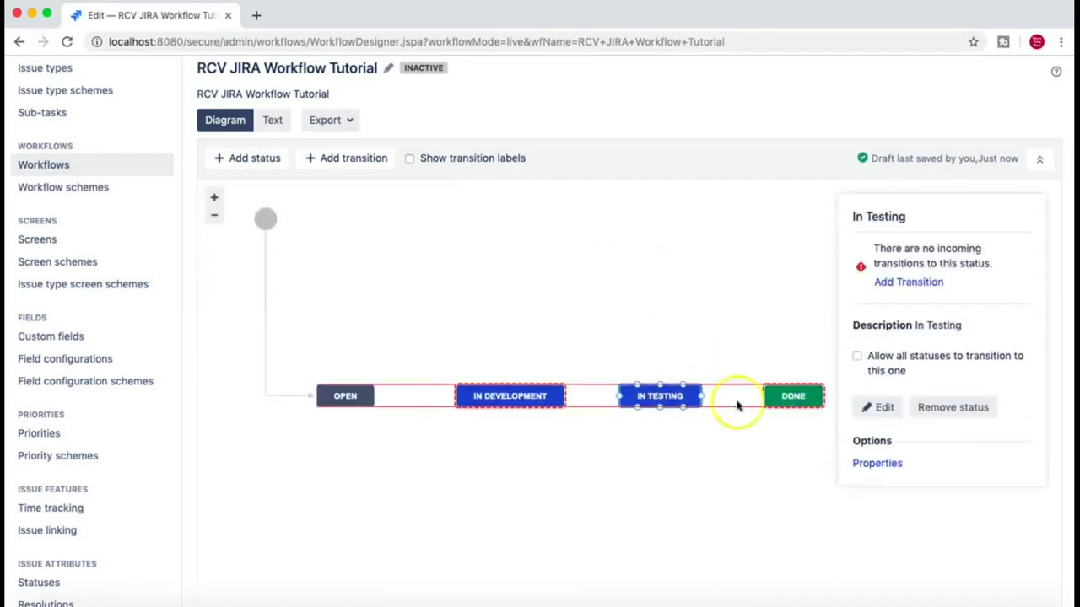
click(800, 396)
drag(737, 406, 852, 401)
click(745, 472)
drag(638, 393, 671, 393)
click(495, 460)
scroll(535, 272, down, 2)
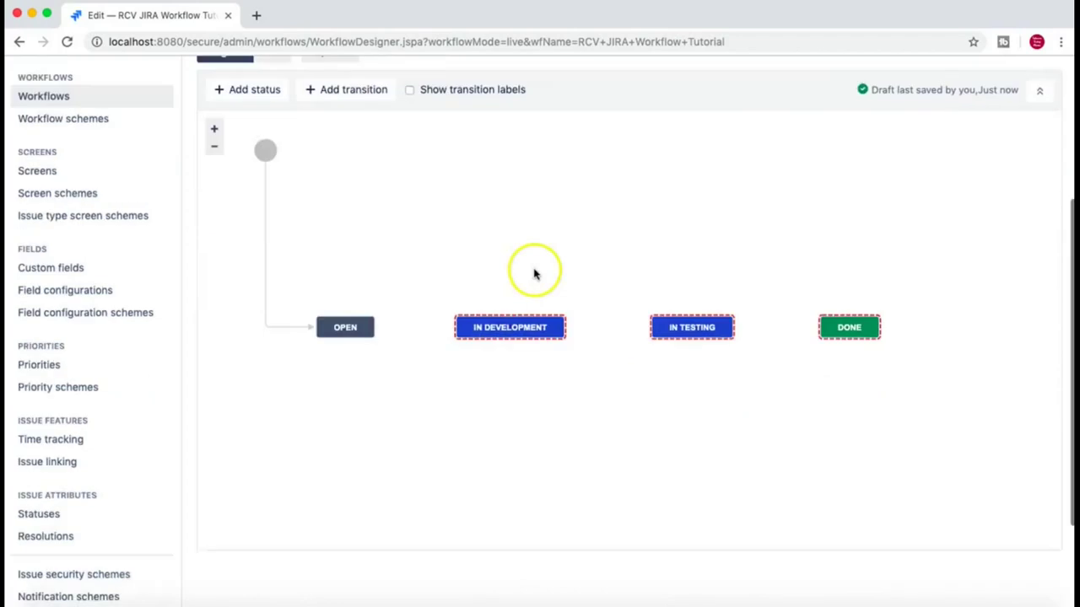
scroll(603, 332, up, 2)
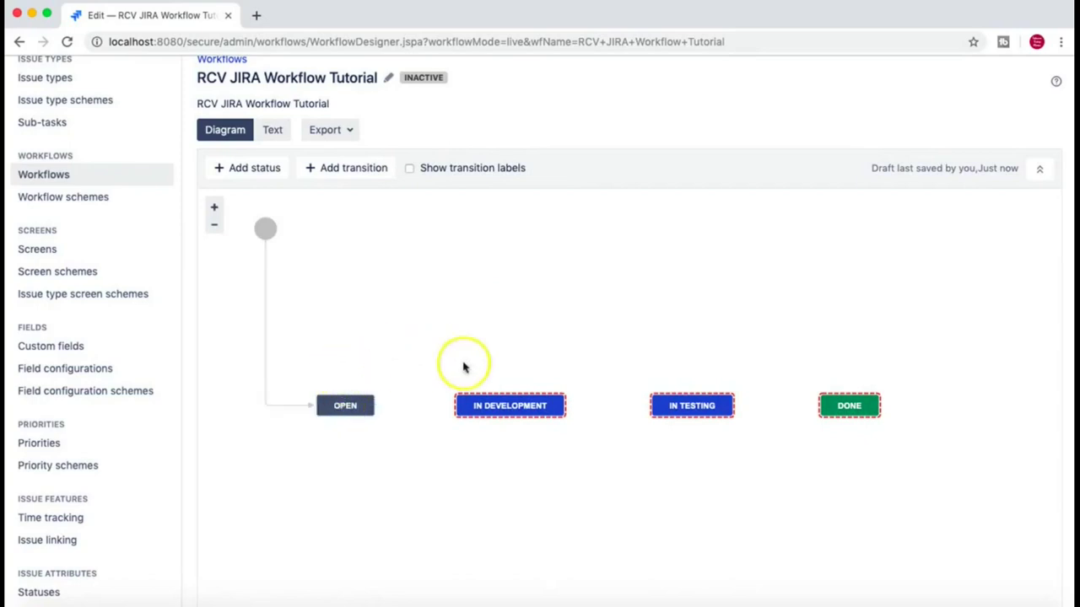
Step: Add a new transition from Open to In Development, named In Development, with no screen
click(346, 173)
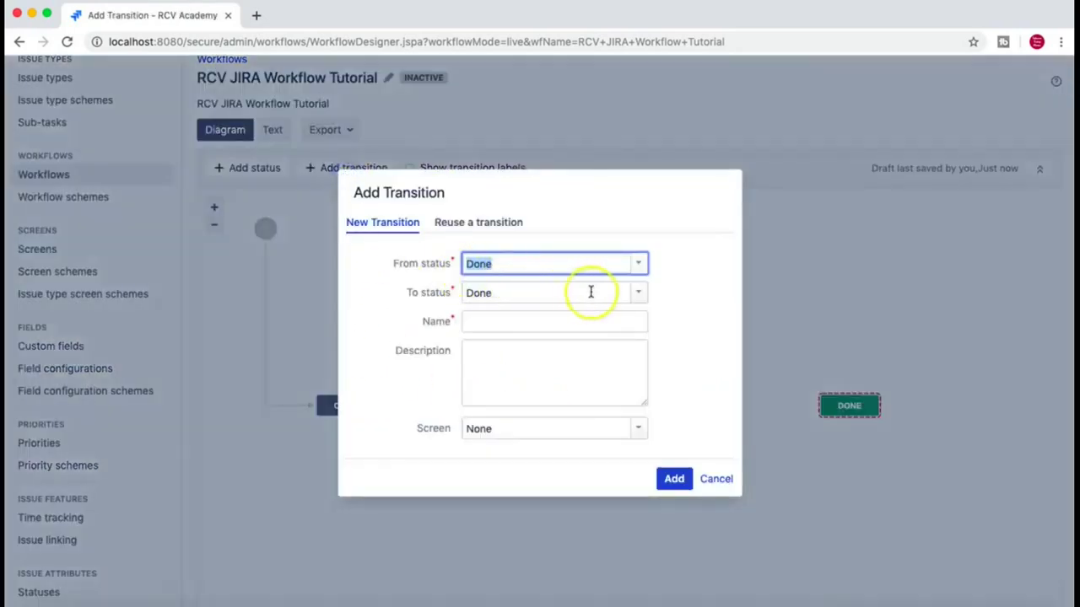
click(637, 263)
click(498, 326)
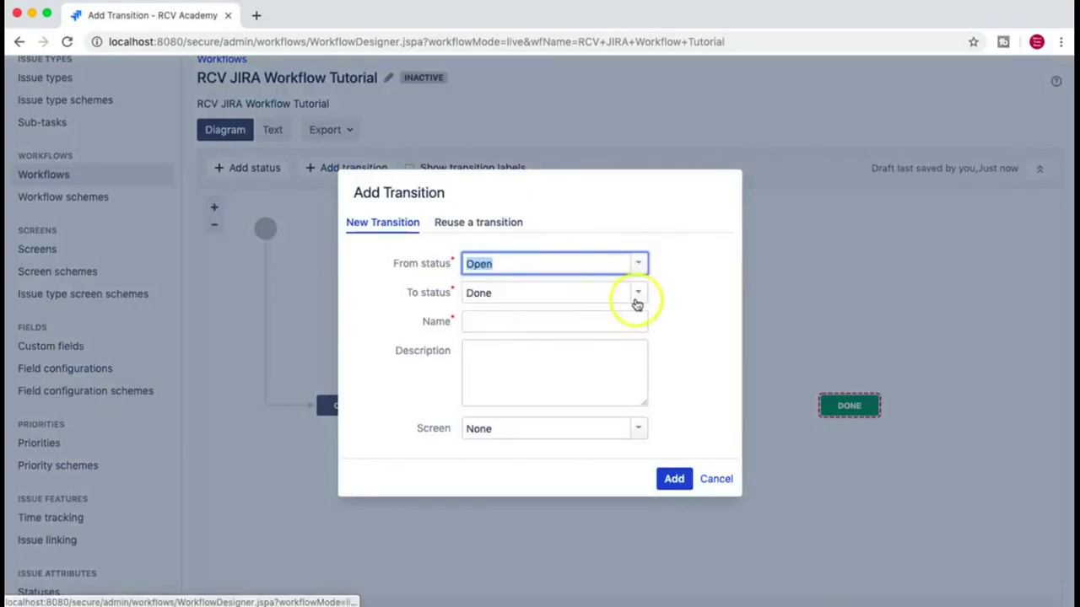
click(637, 293)
click(549, 315)
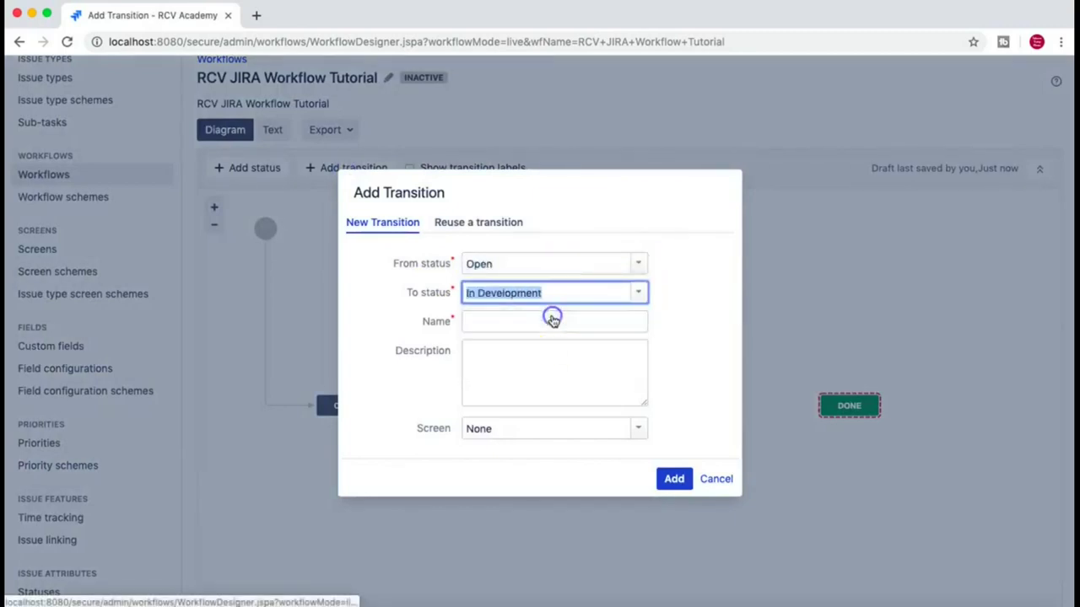
click(510, 320)
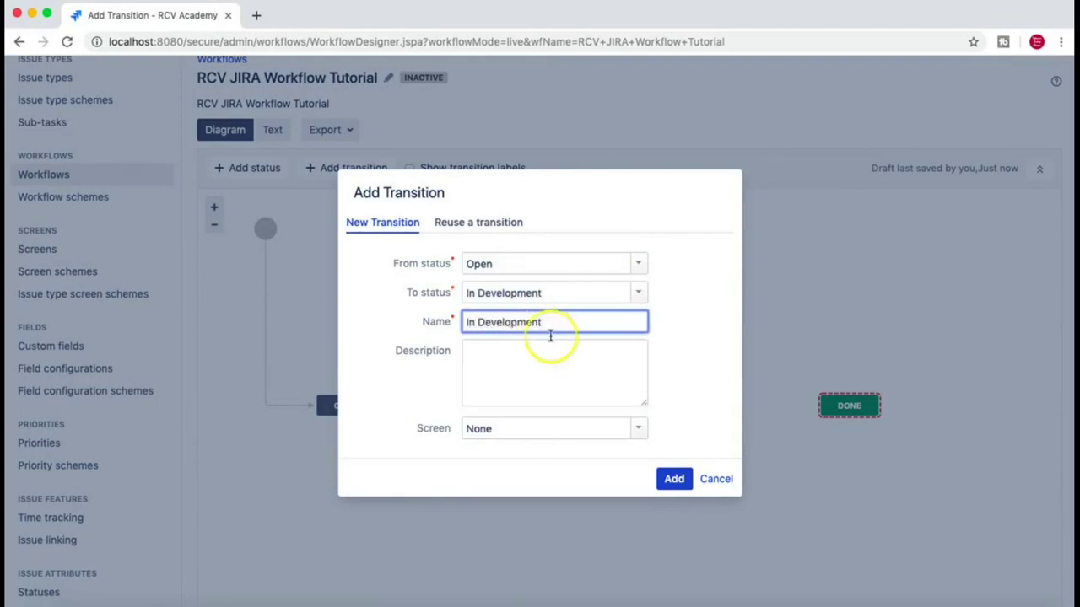
click(677, 479)
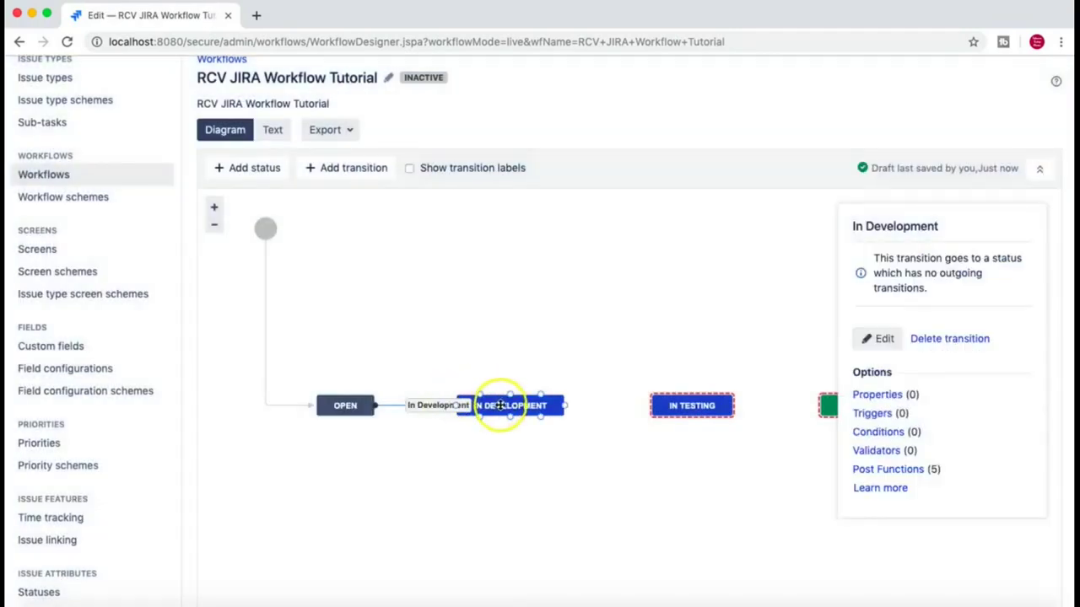
Step: Space out the diagram by moving In Development and In Testing further right along the row and placing Done below In Development
drag(501, 406, 557, 407)
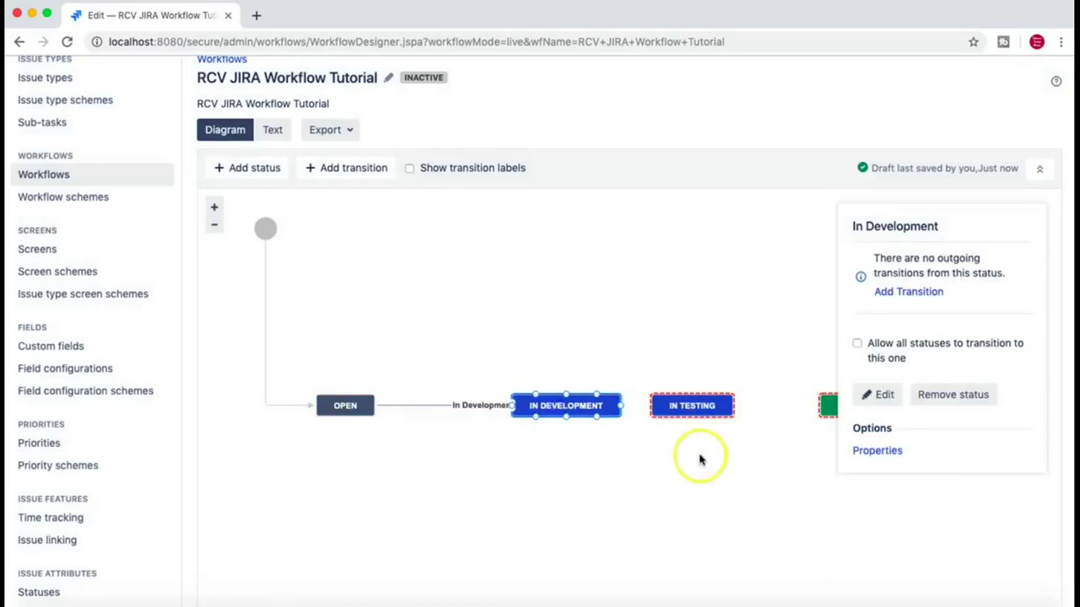
click(759, 270)
click(849, 408)
drag(849, 408, 570, 537)
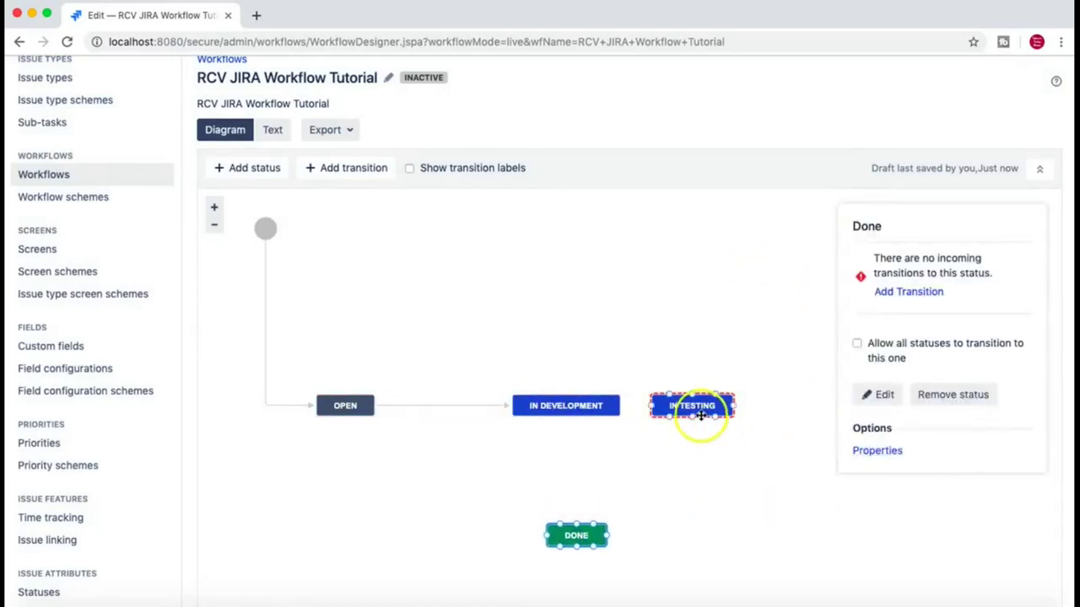
drag(694, 411, 758, 411)
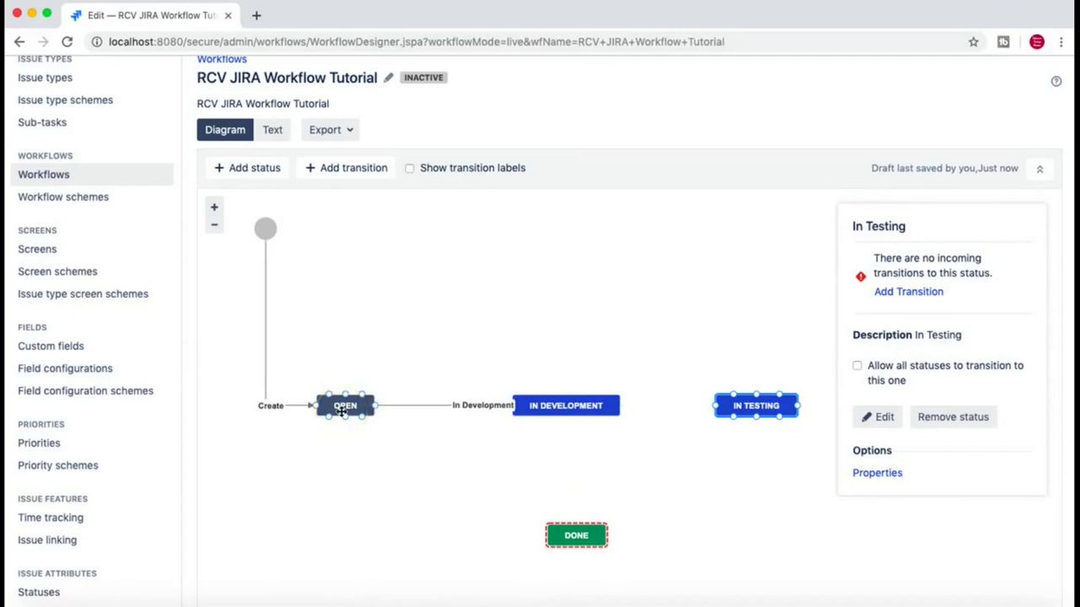
click(542, 439)
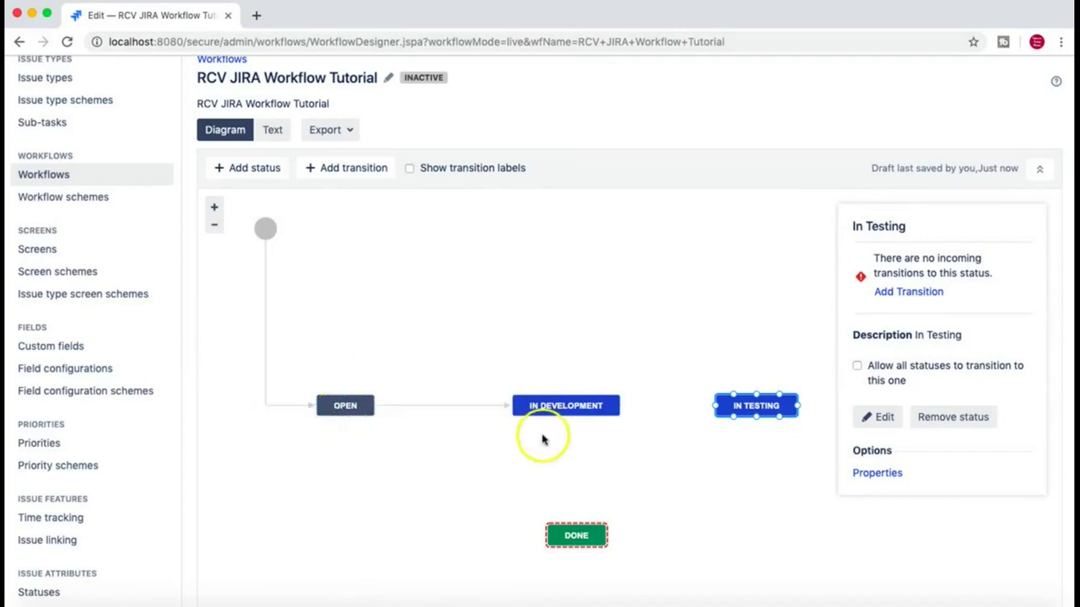
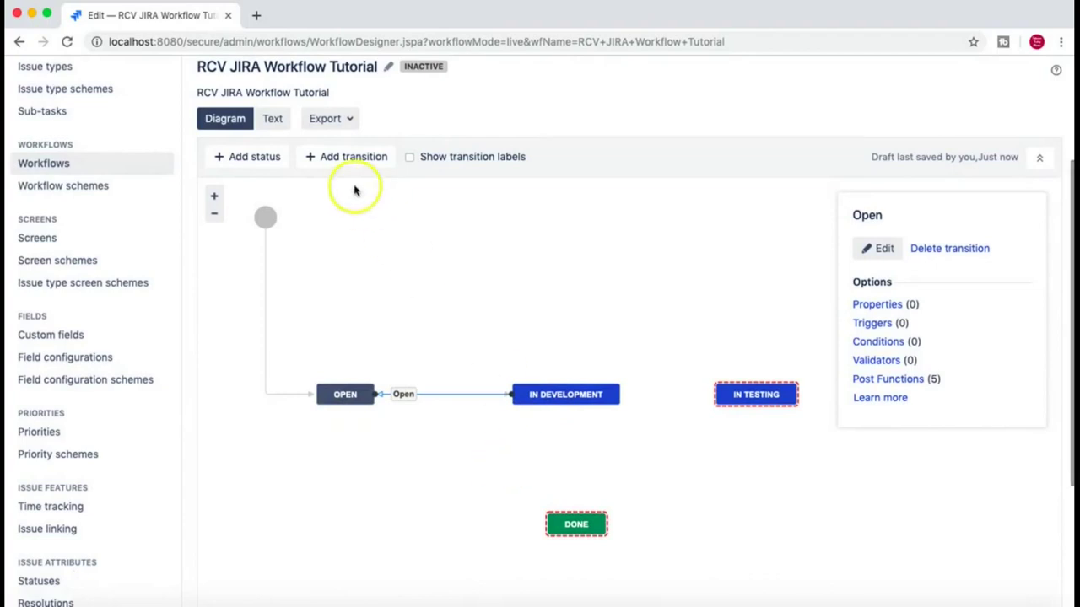
scroll(351, 260, down, 1)
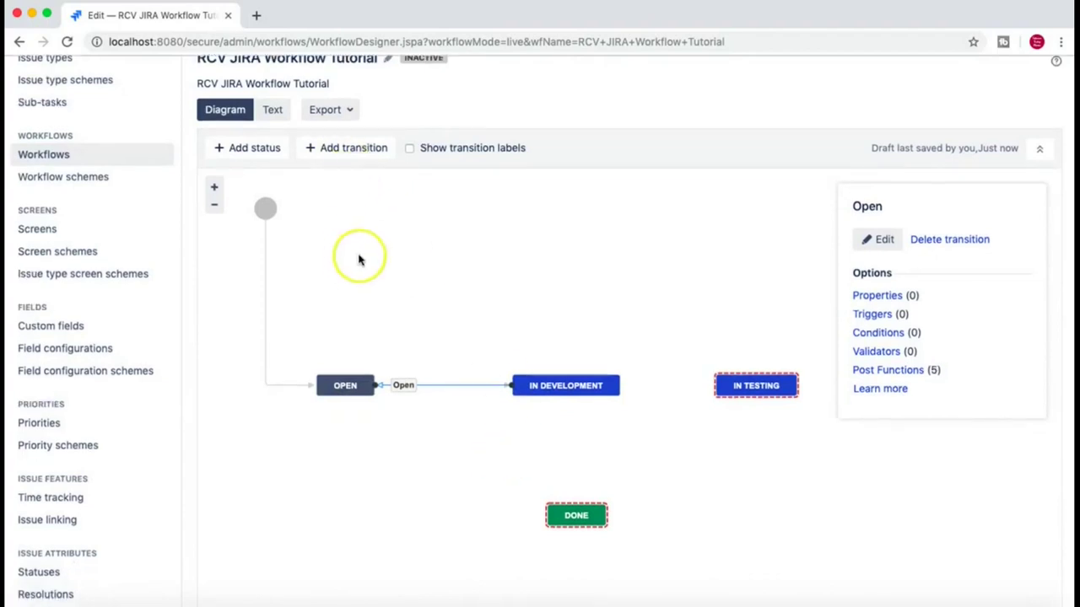
scroll(358, 258, up, 2)
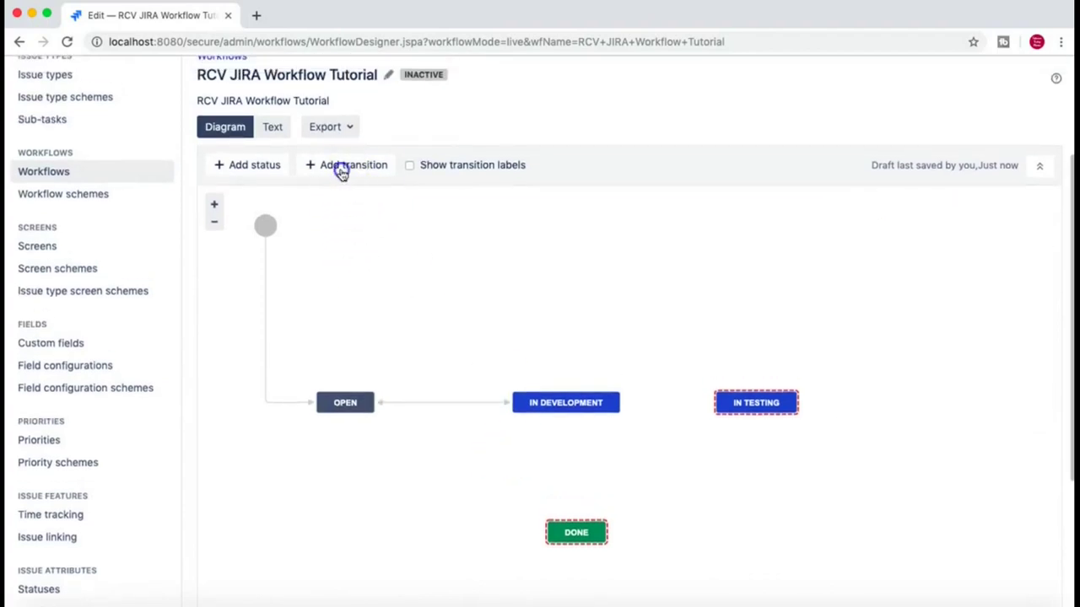
click(342, 149)
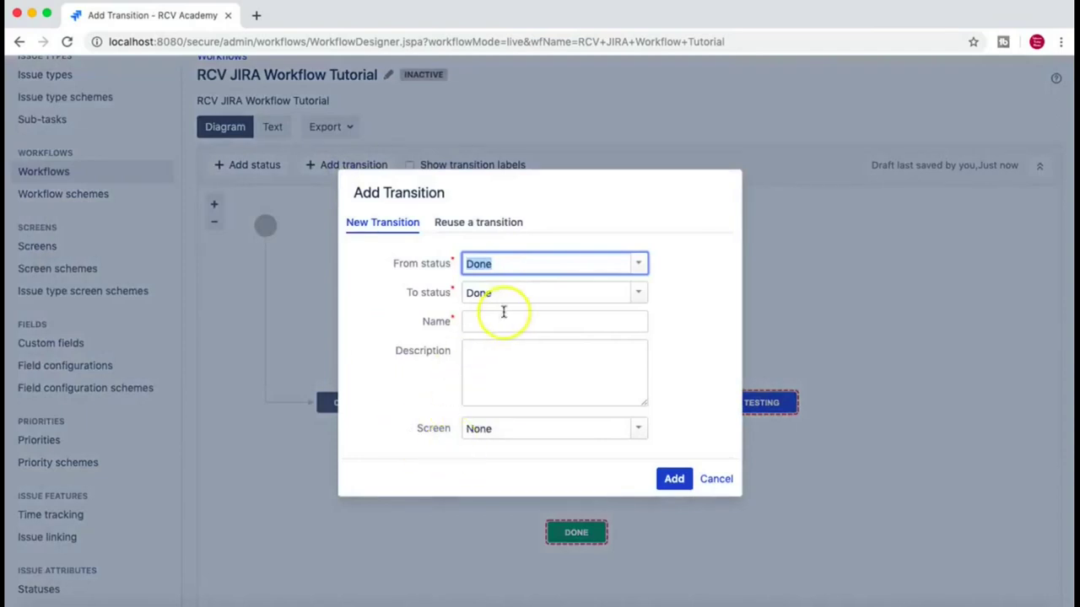
click(715, 478)
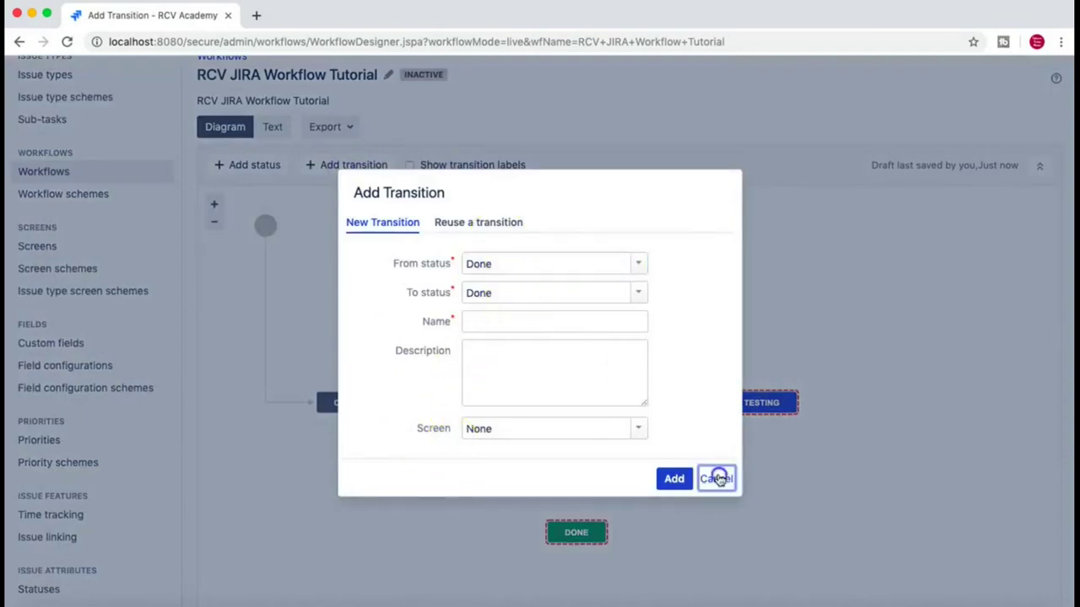
Step: Try allowing all statuses to transition to In Testing, and disable that option again
click(731, 403)
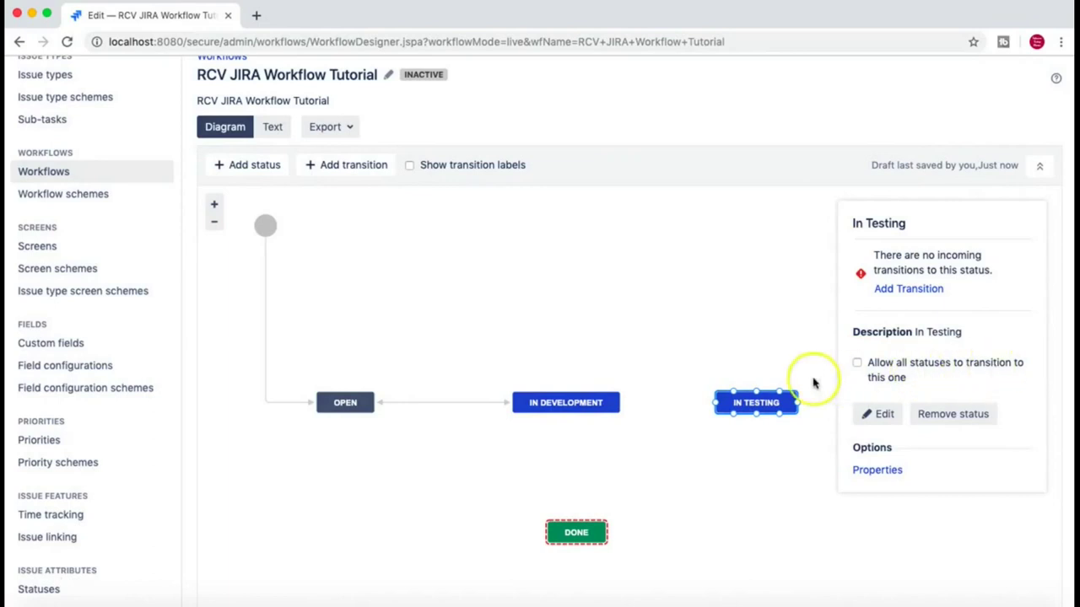
click(857, 363)
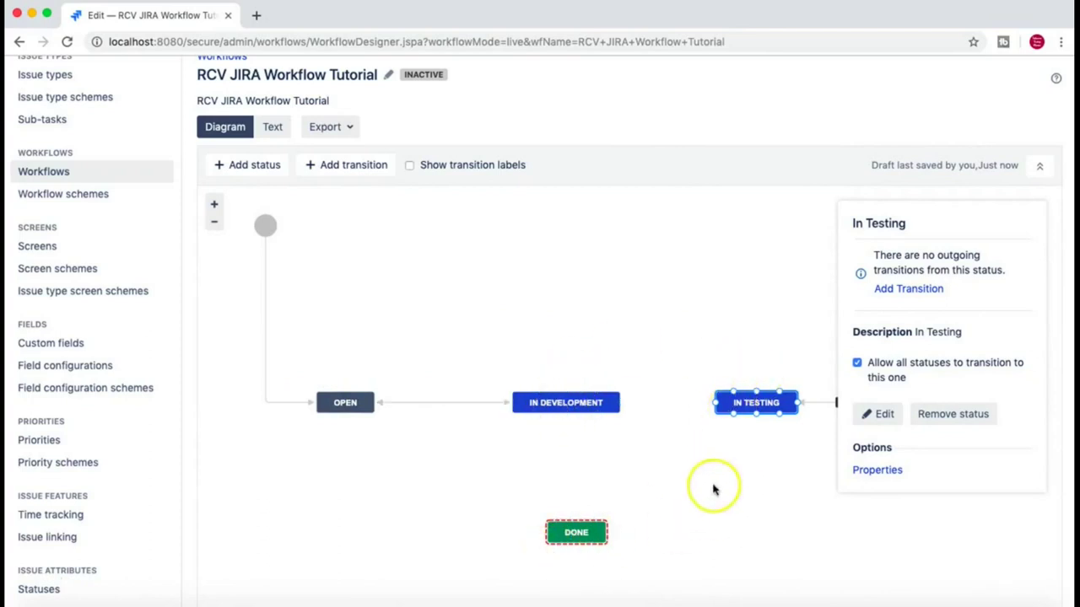
scroll(717, 485, down, 2)
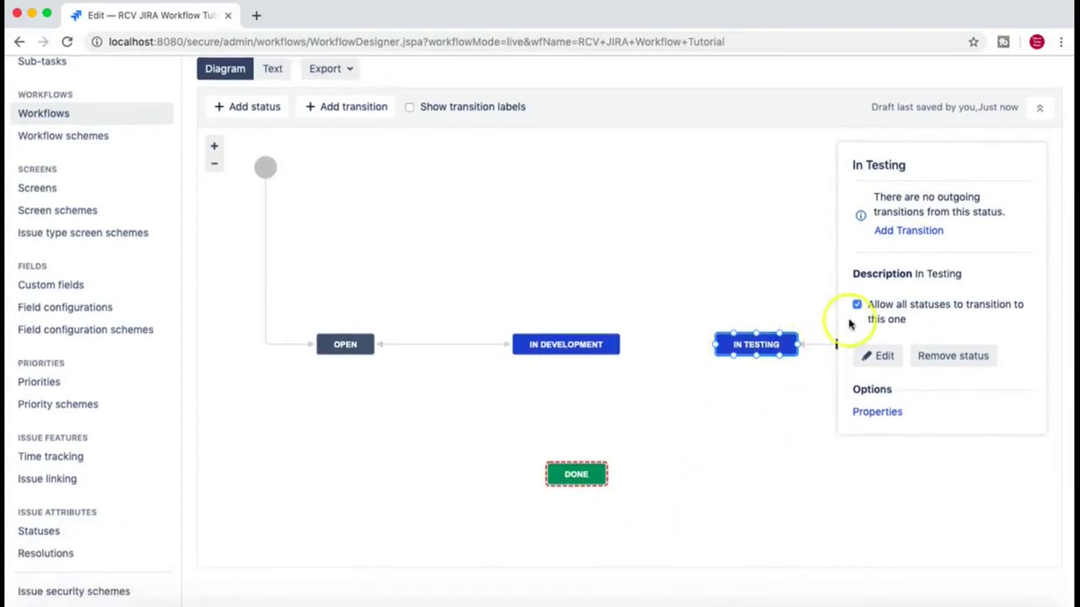
click(734, 316)
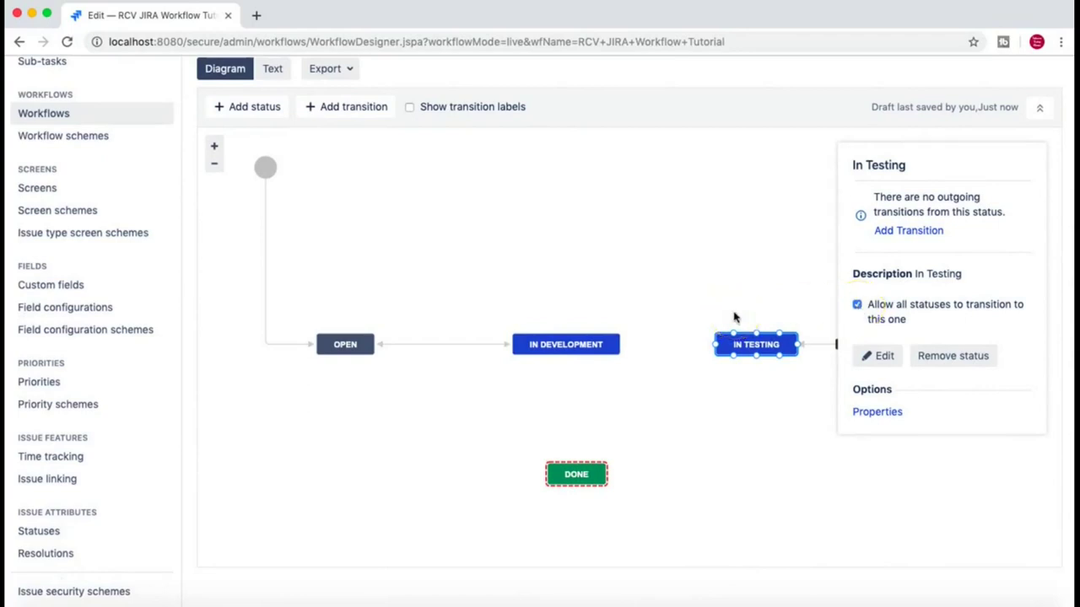
click(857, 305)
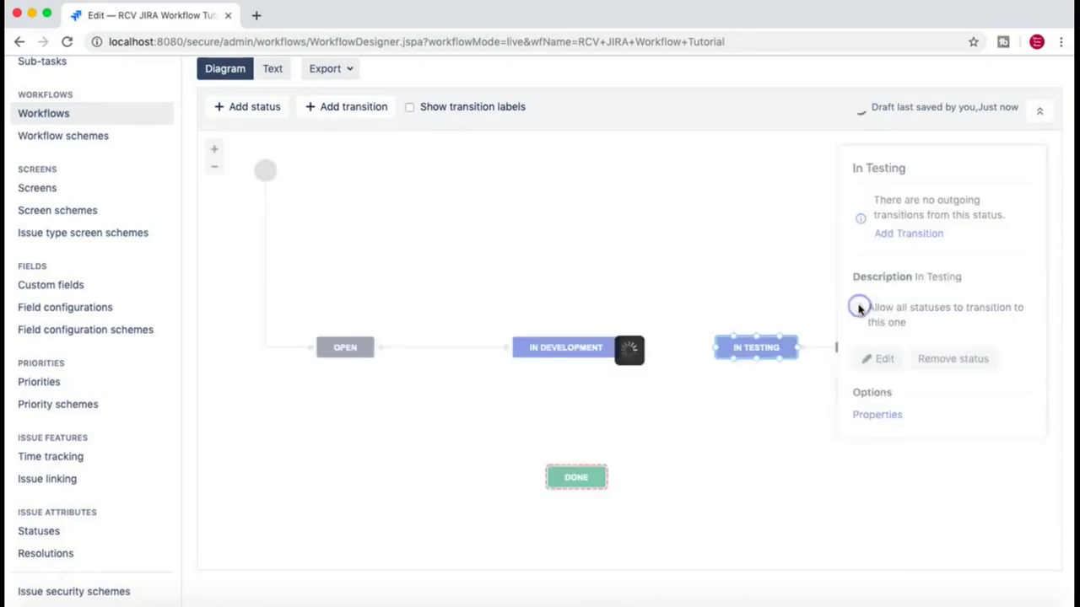
click(740, 266)
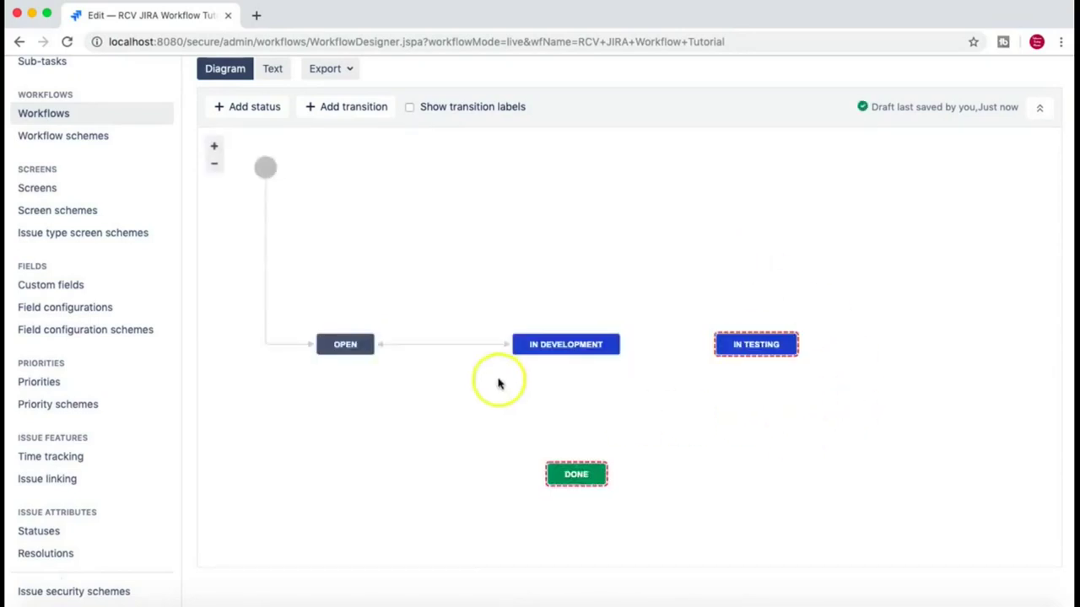
Step: Shift In Development slightly left along the row and align the Done status beneath it
drag(554, 356, 534, 345)
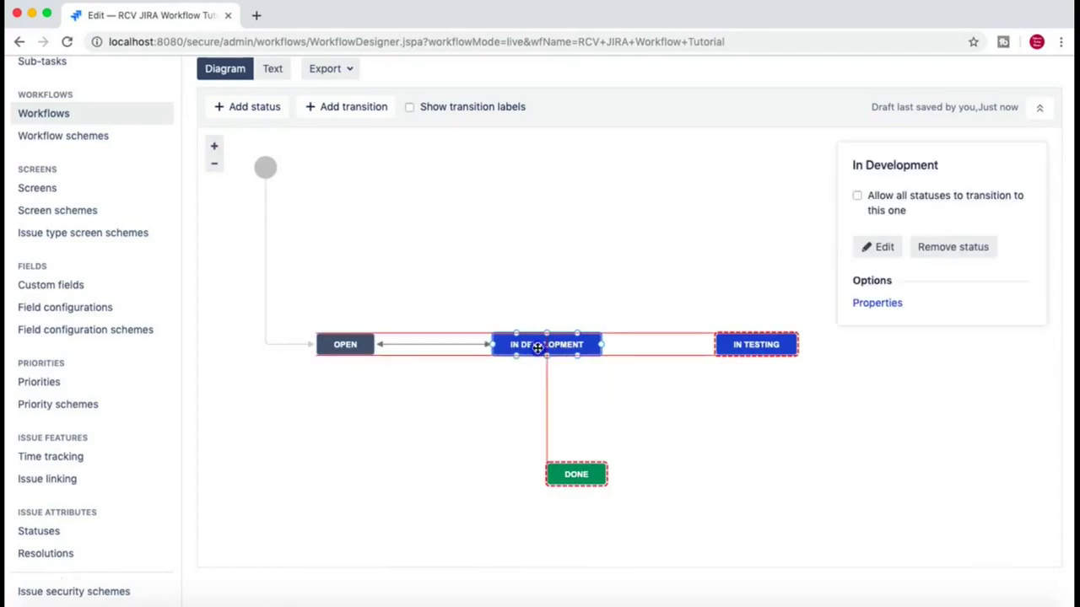
click(447, 458)
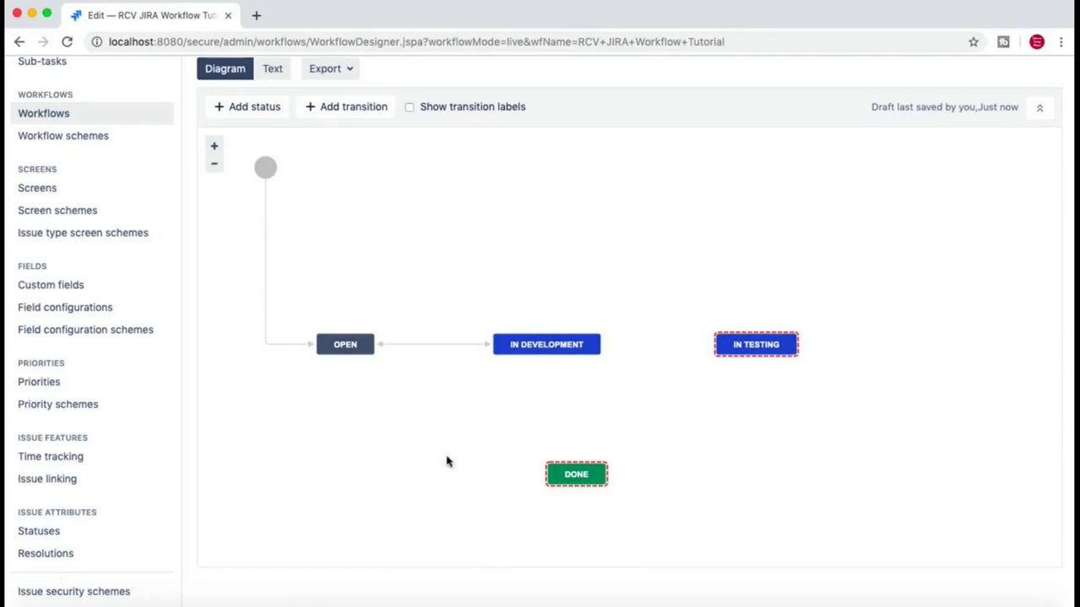
drag(573, 475, 543, 476)
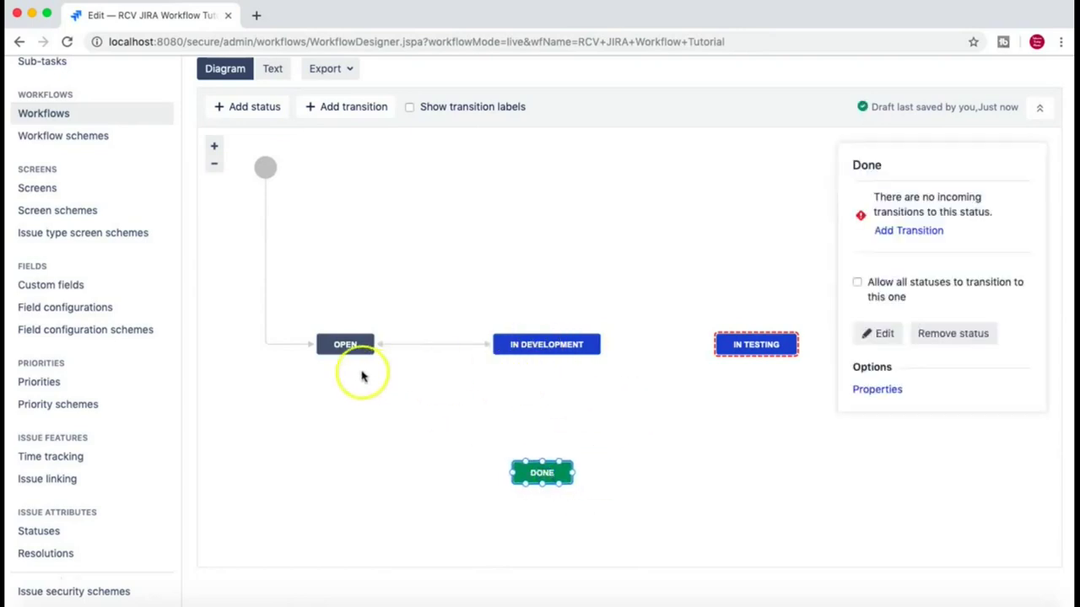
Step: Add a new transition from In Development to In Testing, named In testing, with no screen
mouse_move(337, 346)
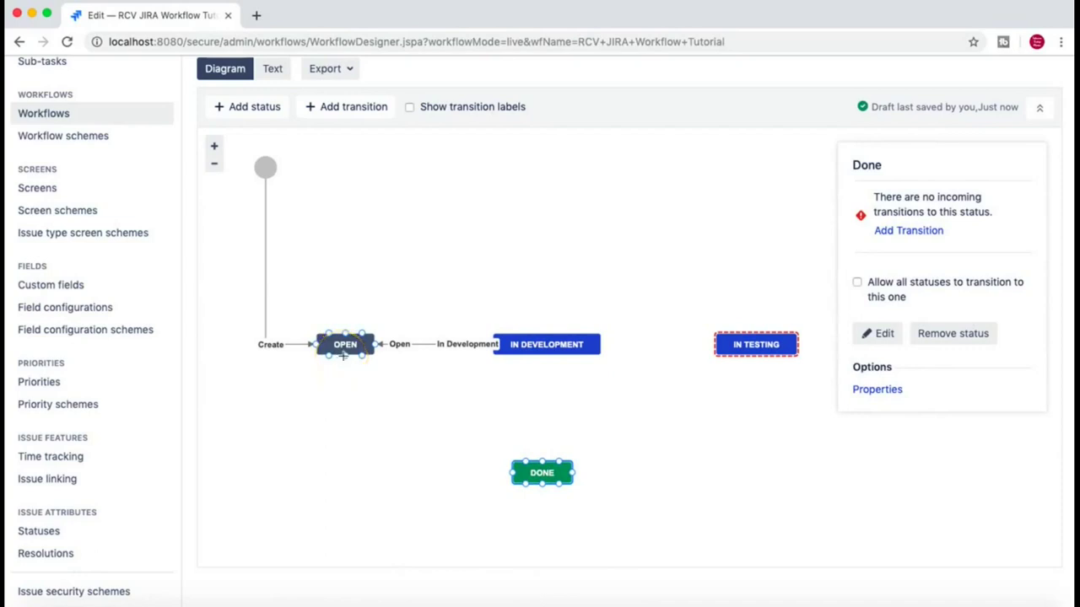
click(557, 346)
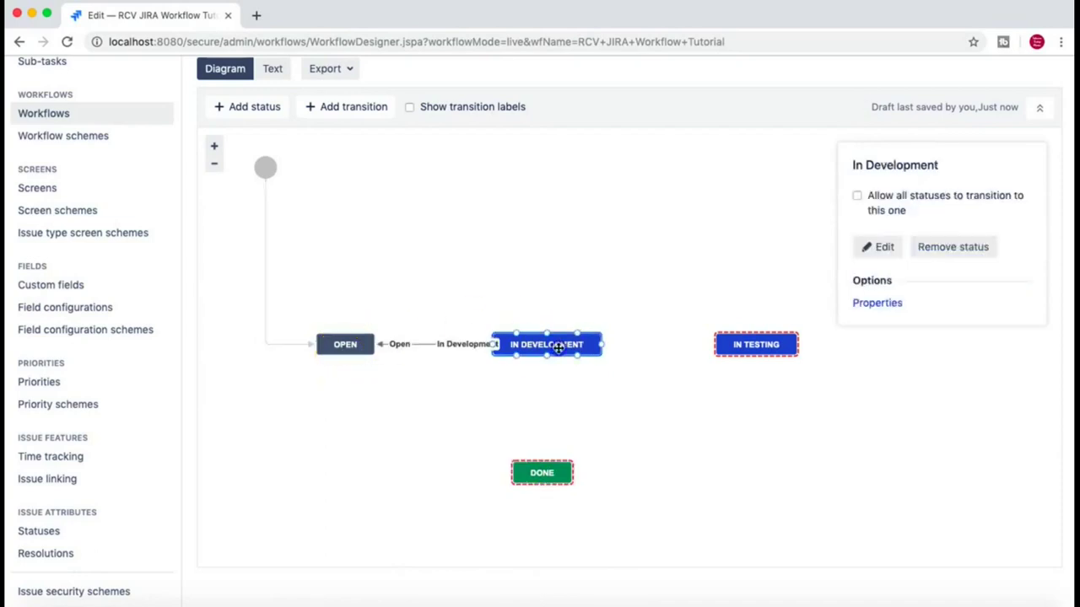
click(368, 113)
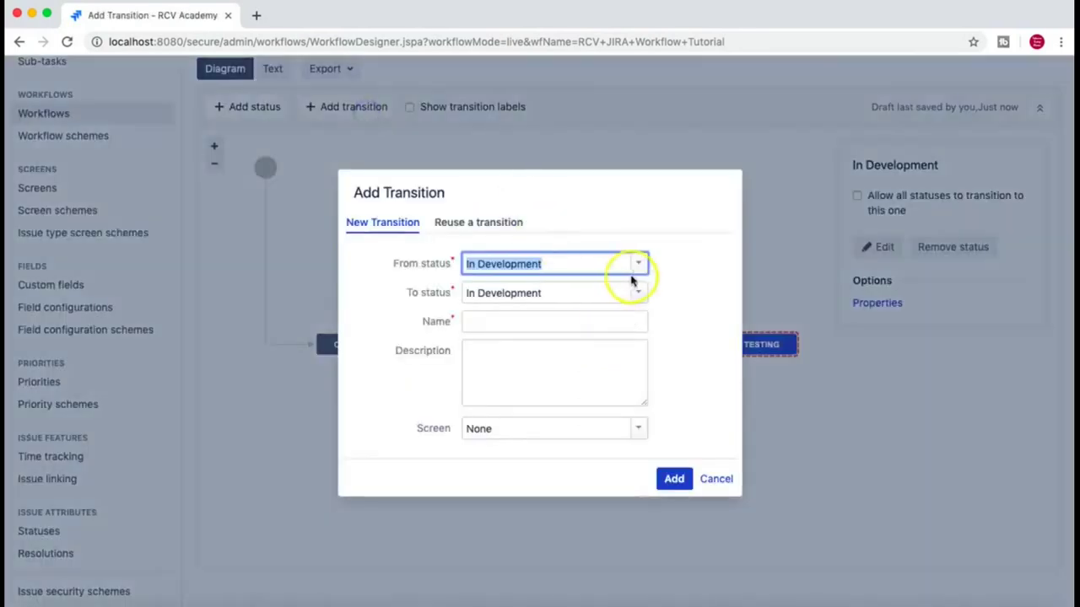
click(639, 297)
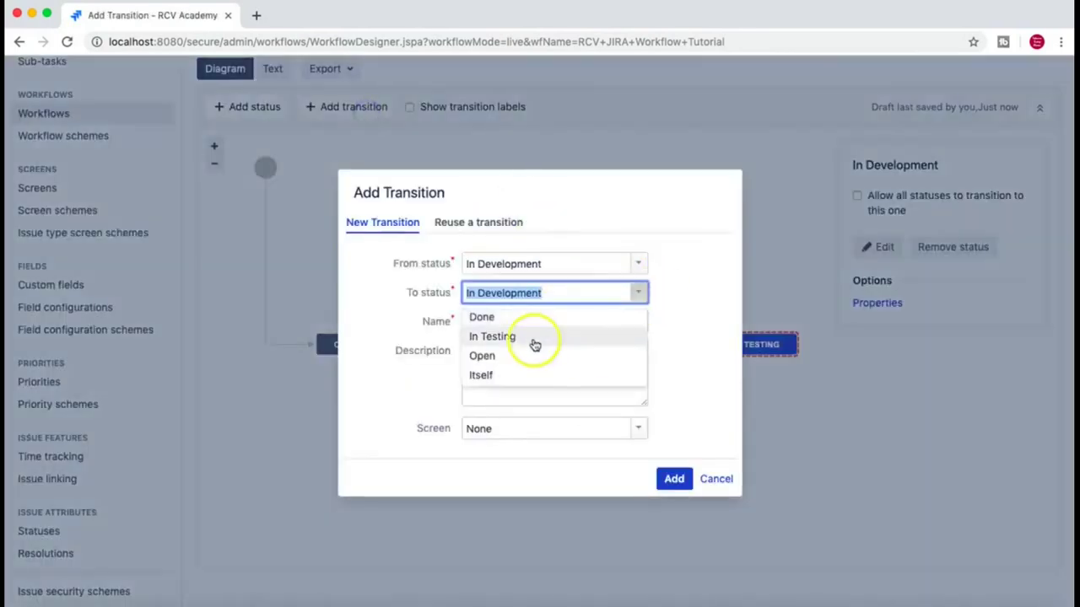
click(533, 337)
click(541, 326)
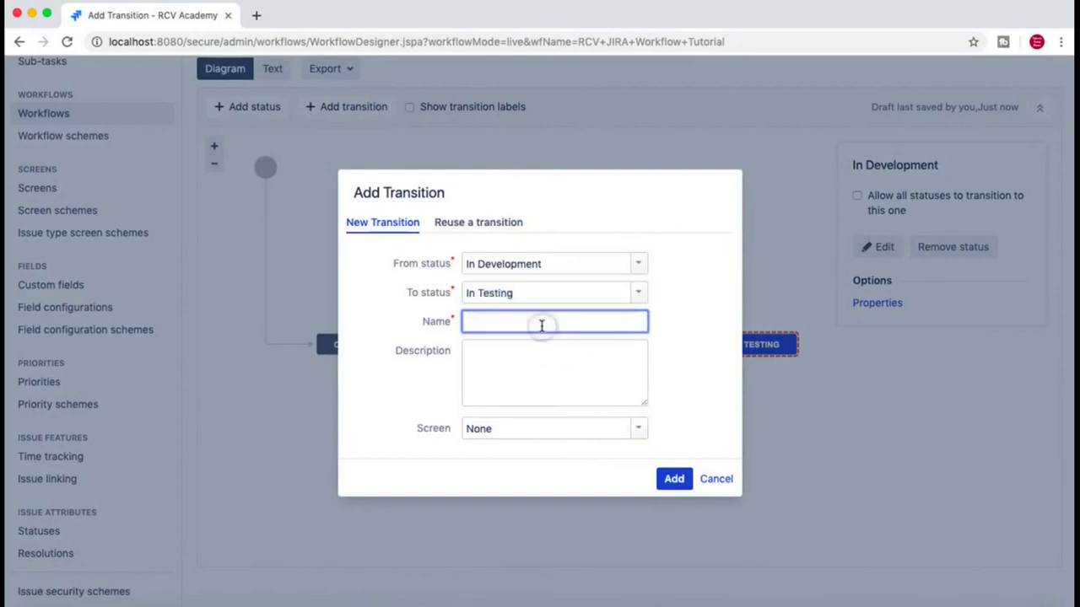
text(In testing)
click(674, 478)
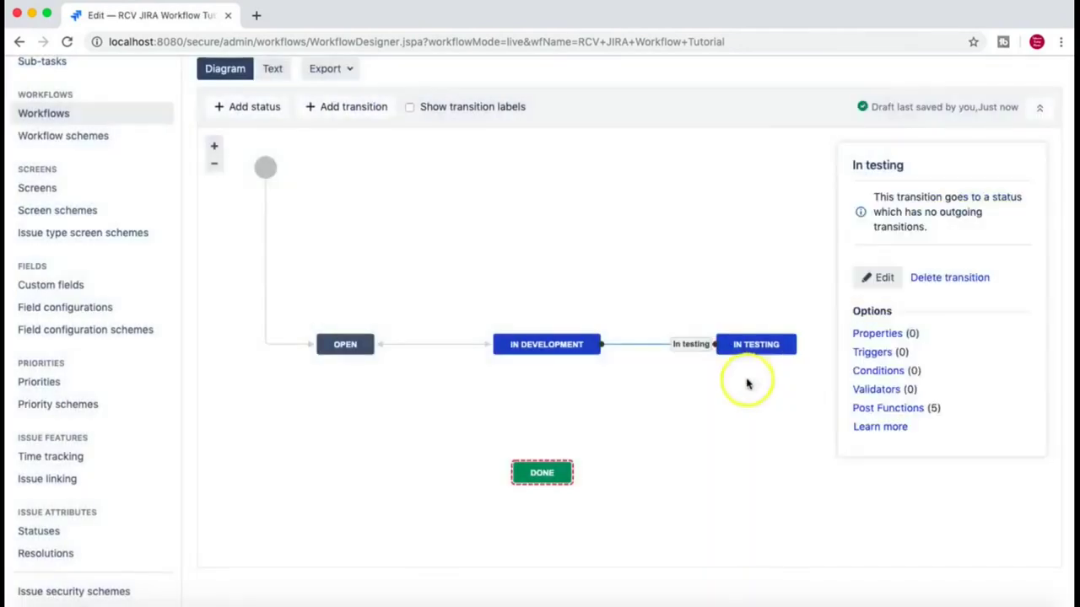
Step: Add a new transition from In Testing to Done, named Complete, with no screen
click(335, 112)
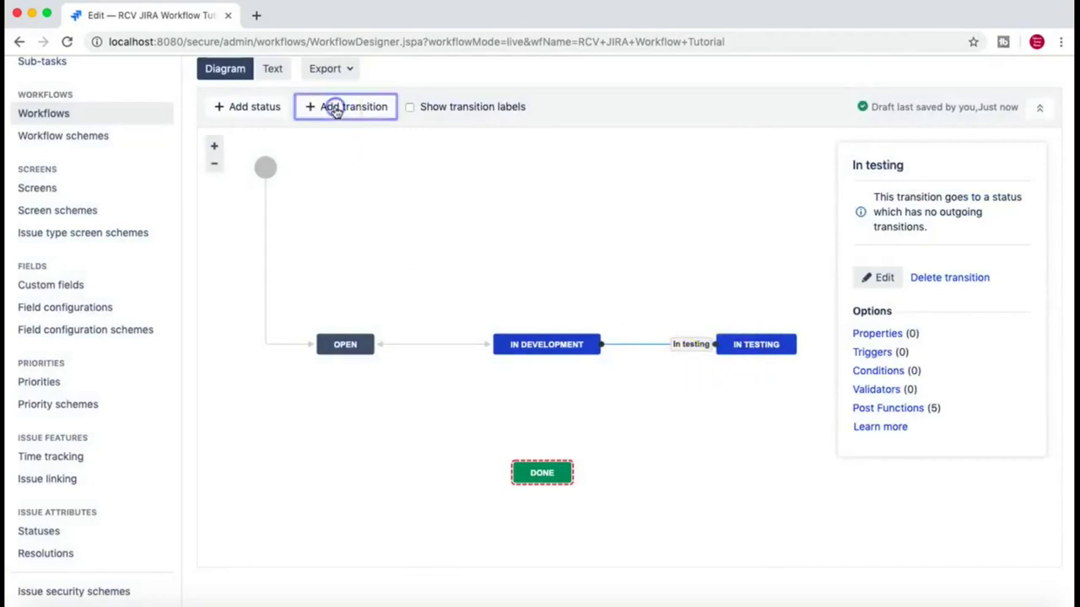
text(I)
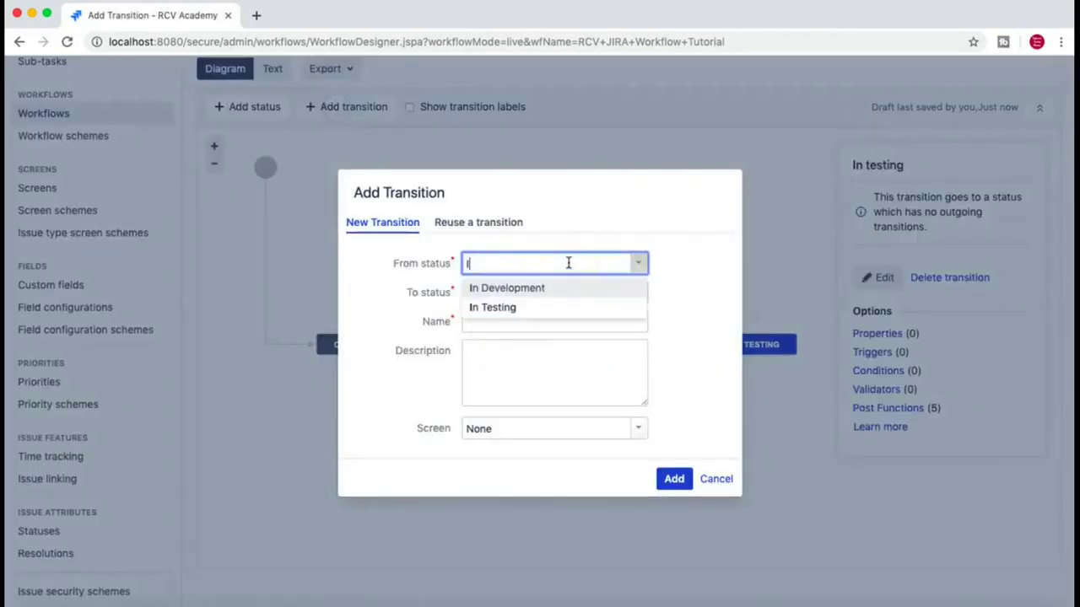
text(n)
click(574, 306)
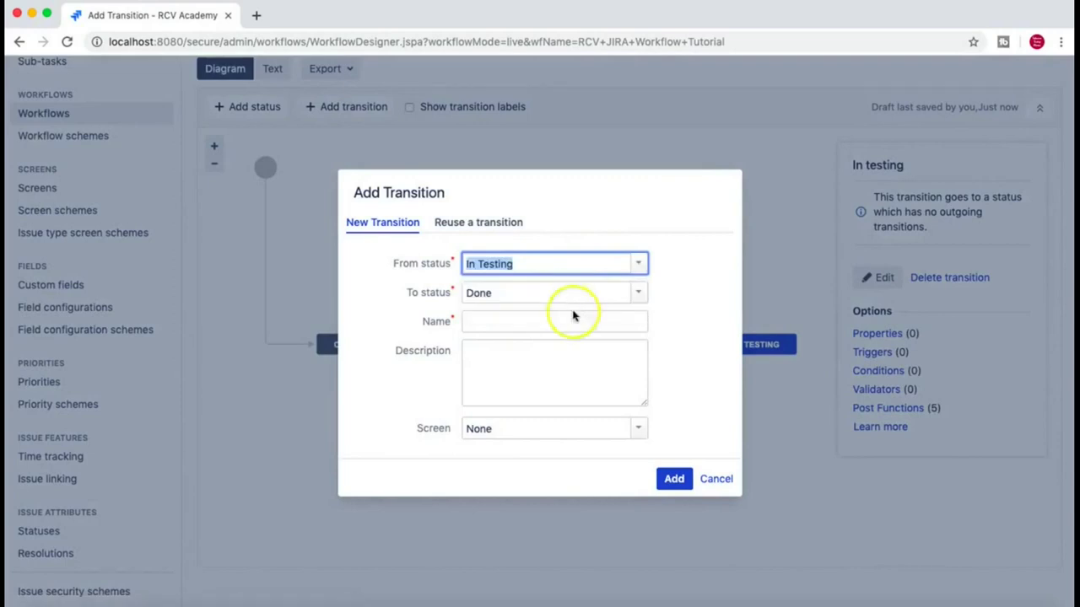
click(583, 328)
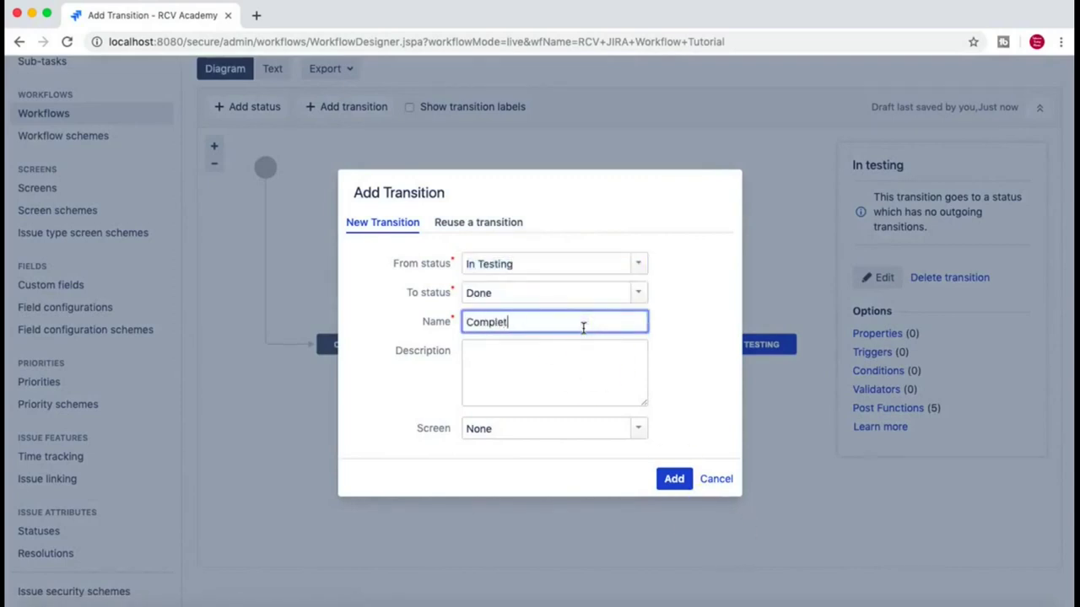
click(670, 484)
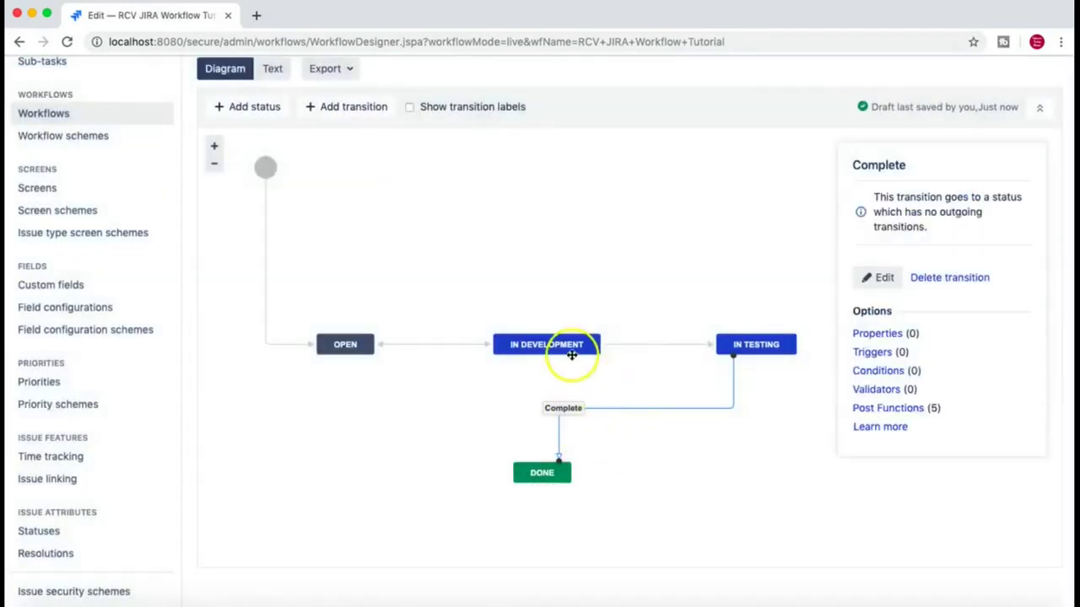
click(441, 428)
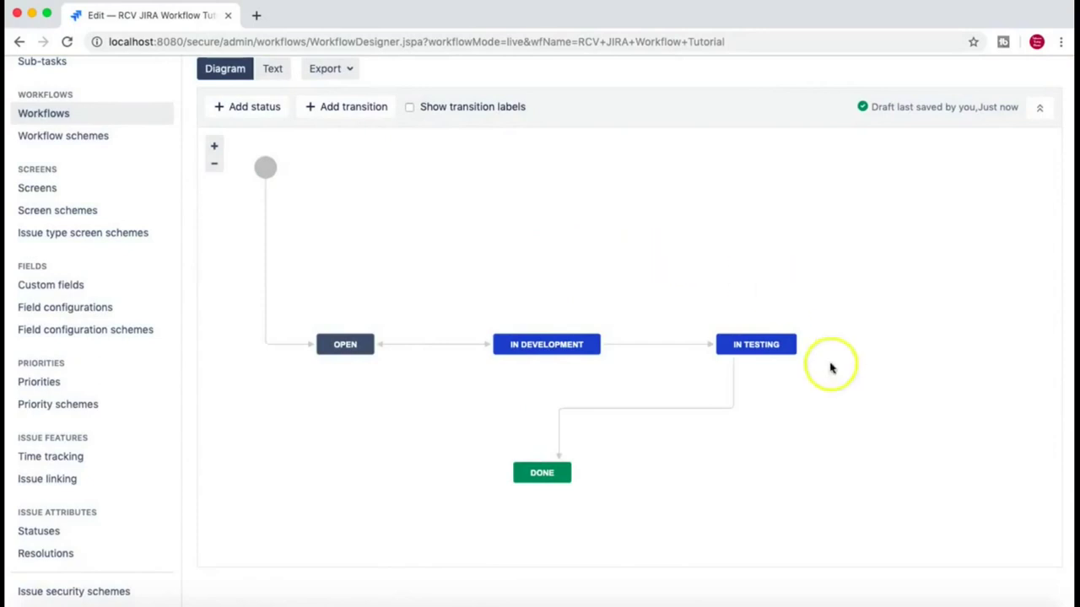
Step: Review the transitions attached to the Open, In Development and In Testing statuses in the diagram
click(329, 345)
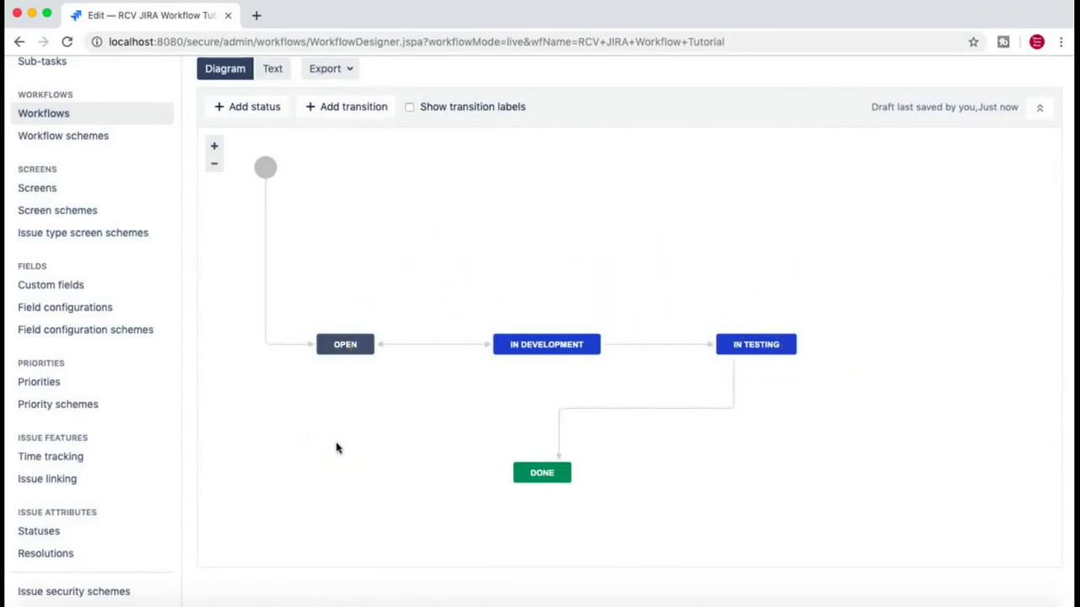
click(346, 344)
click(536, 352)
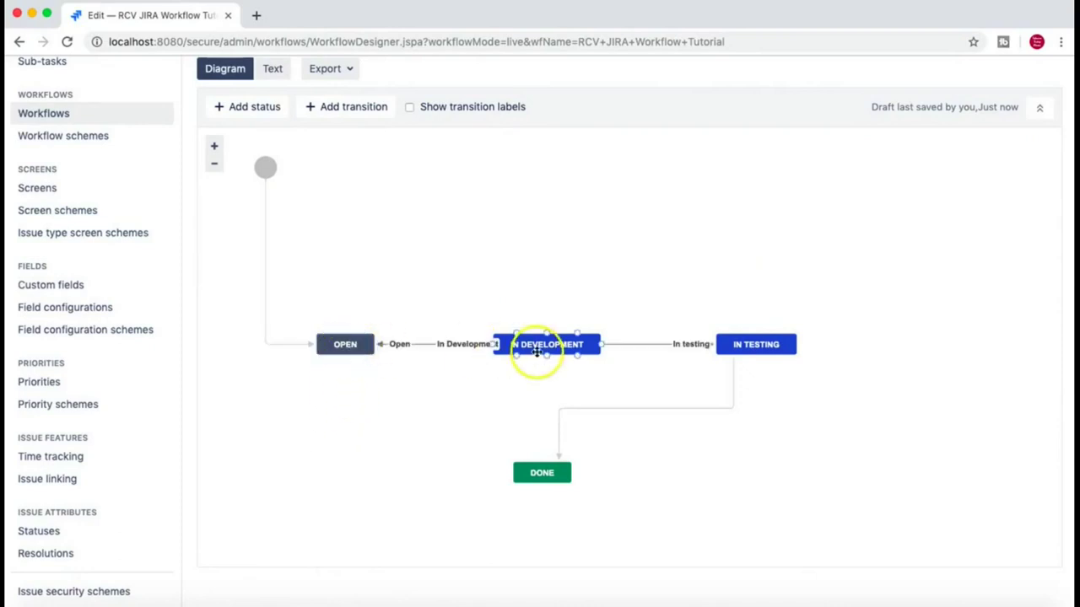
click(355, 355)
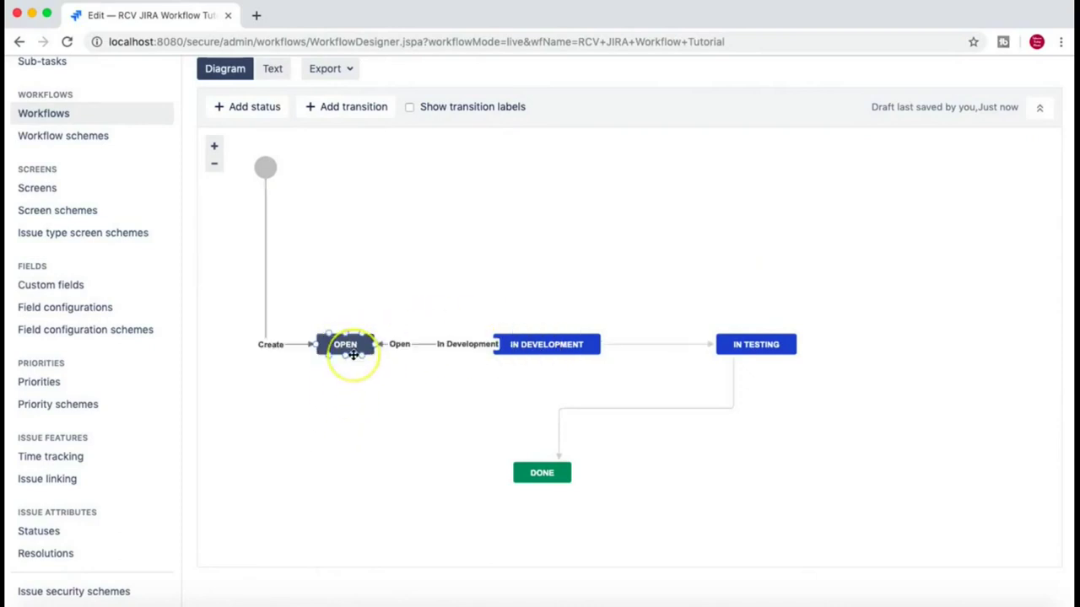
click(500, 349)
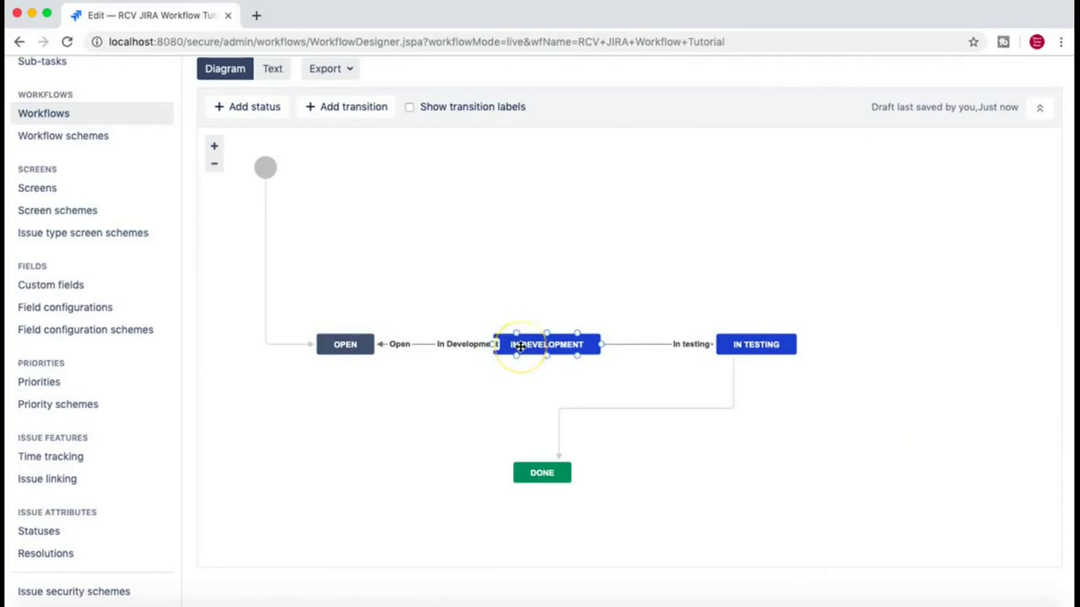
click(731, 342)
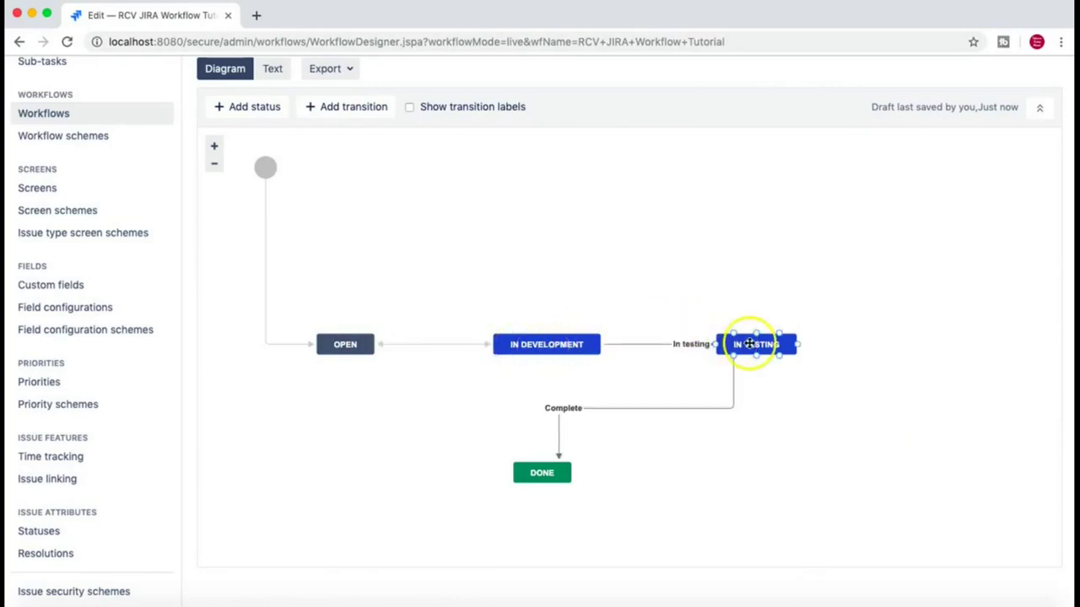
Step: Move the Done status to the right so it sits beneath In Testing
click(536, 344)
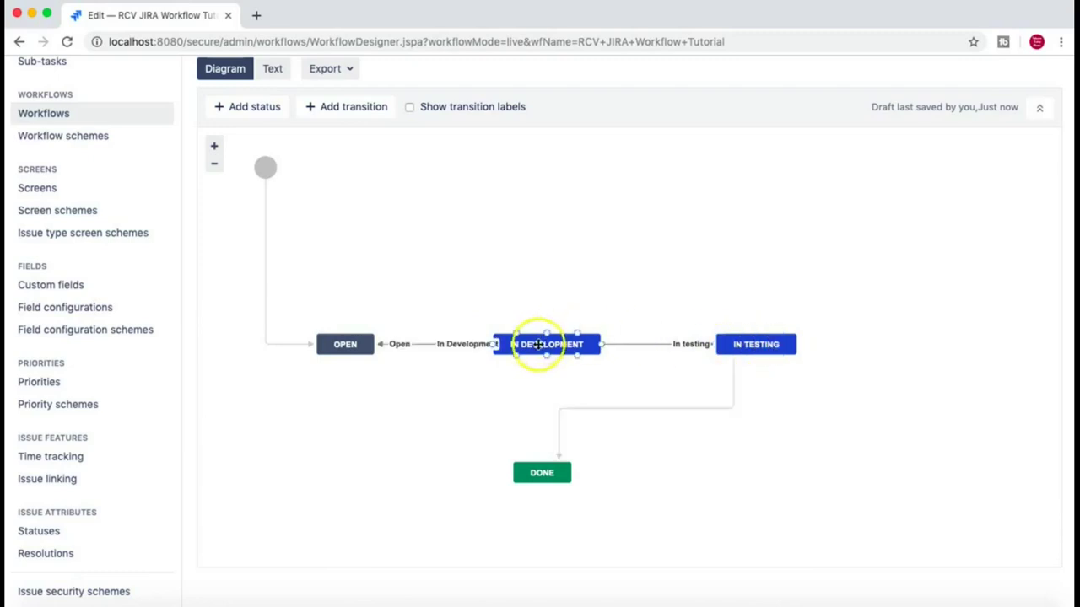
click(749, 344)
click(544, 470)
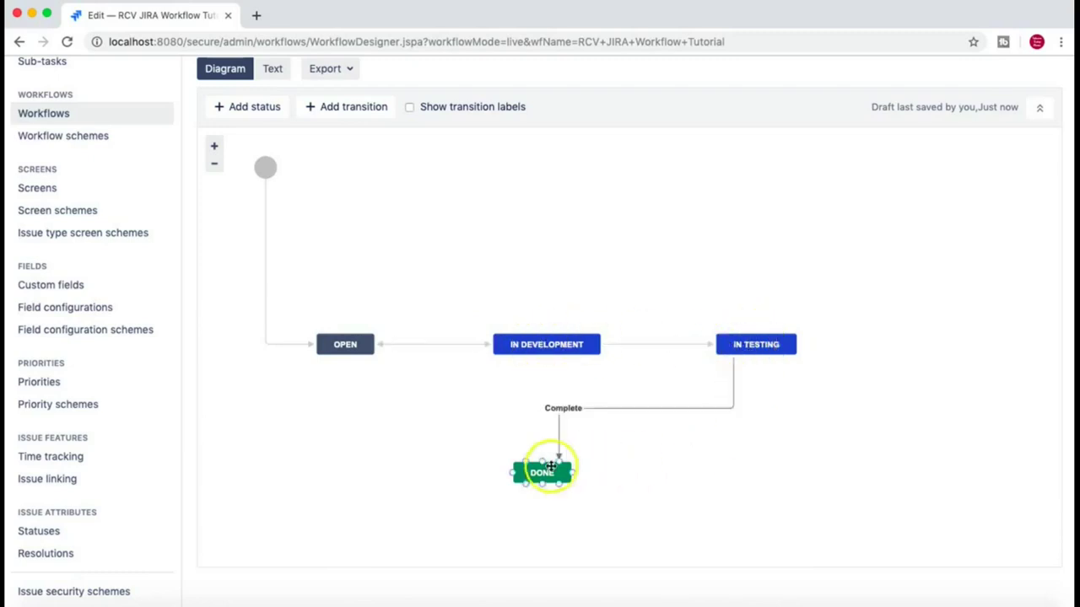
click(731, 344)
drag(540, 473, 722, 477)
Step: Examine the transitions attached to the In Testing, Done and Open statuses in the diagram
click(748, 345)
click(749, 263)
click(744, 345)
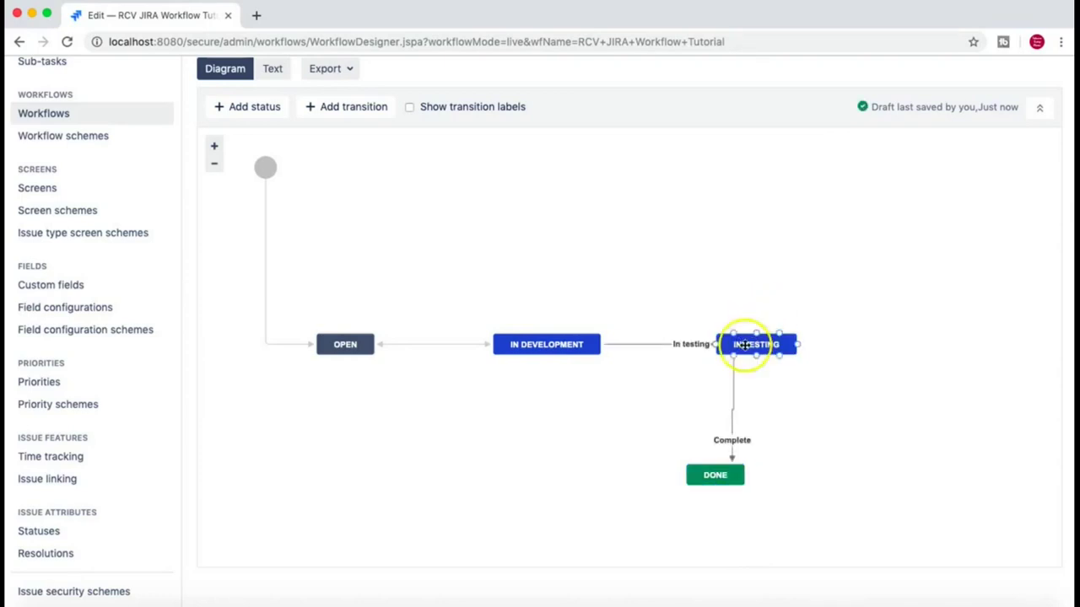
click(725, 481)
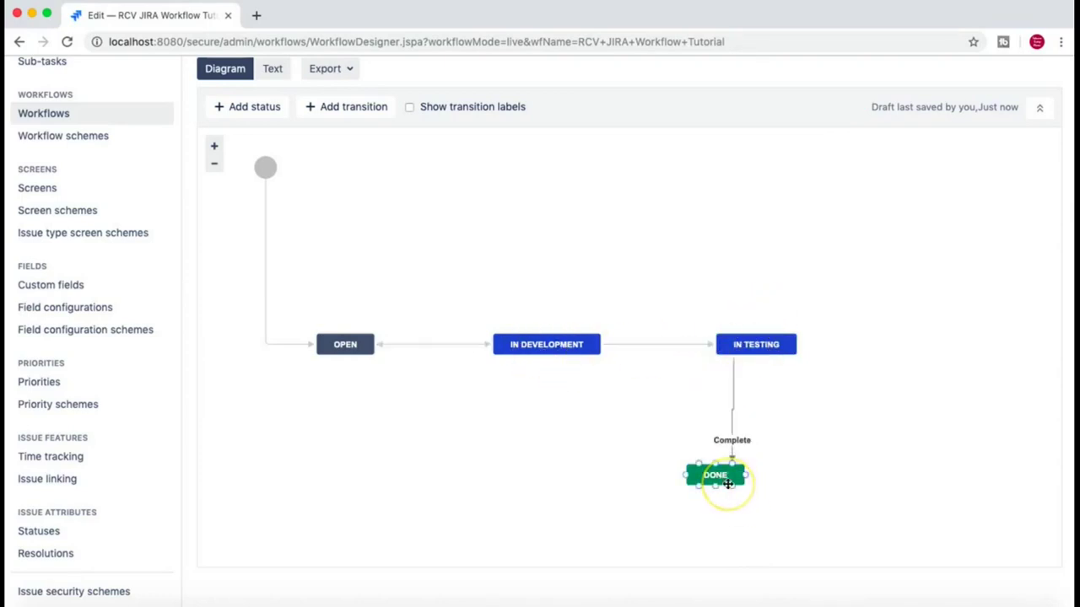
click(718, 390)
click(718, 473)
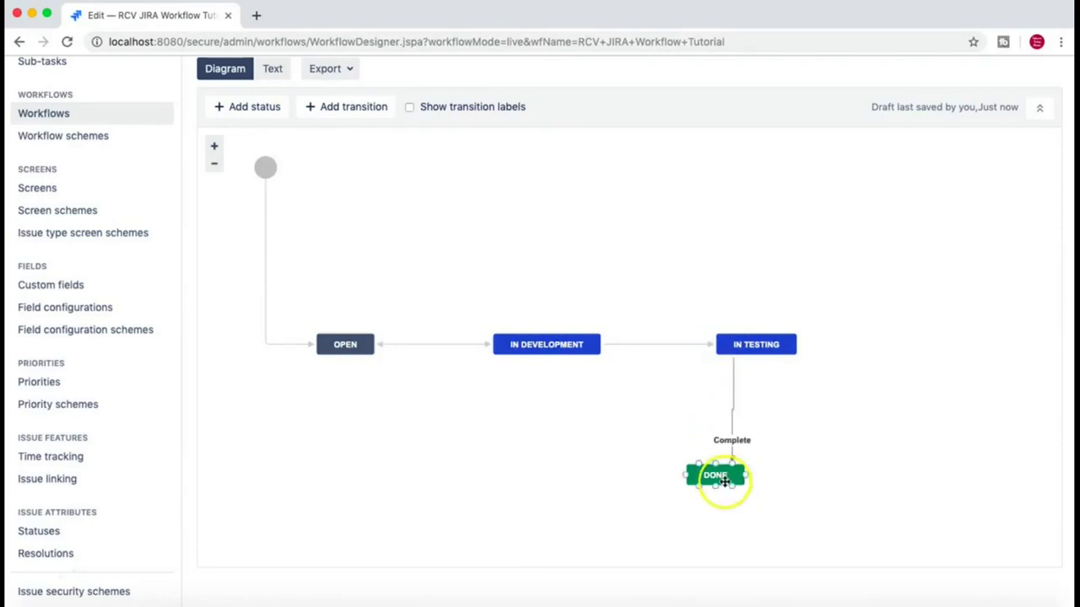
click(516, 487)
click(727, 482)
click(363, 395)
click(349, 347)
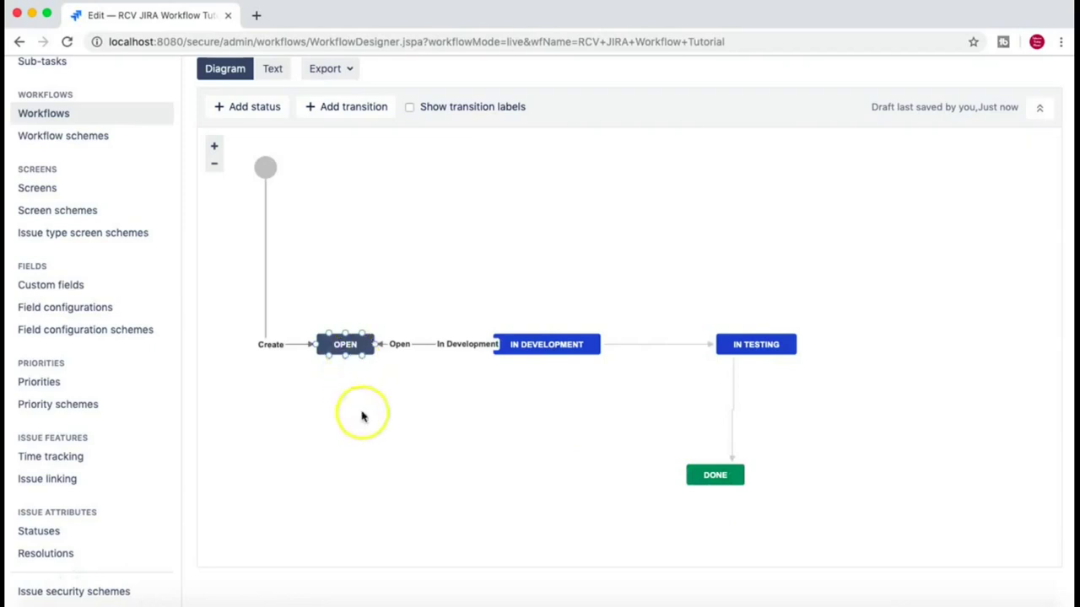
click(647, 490)
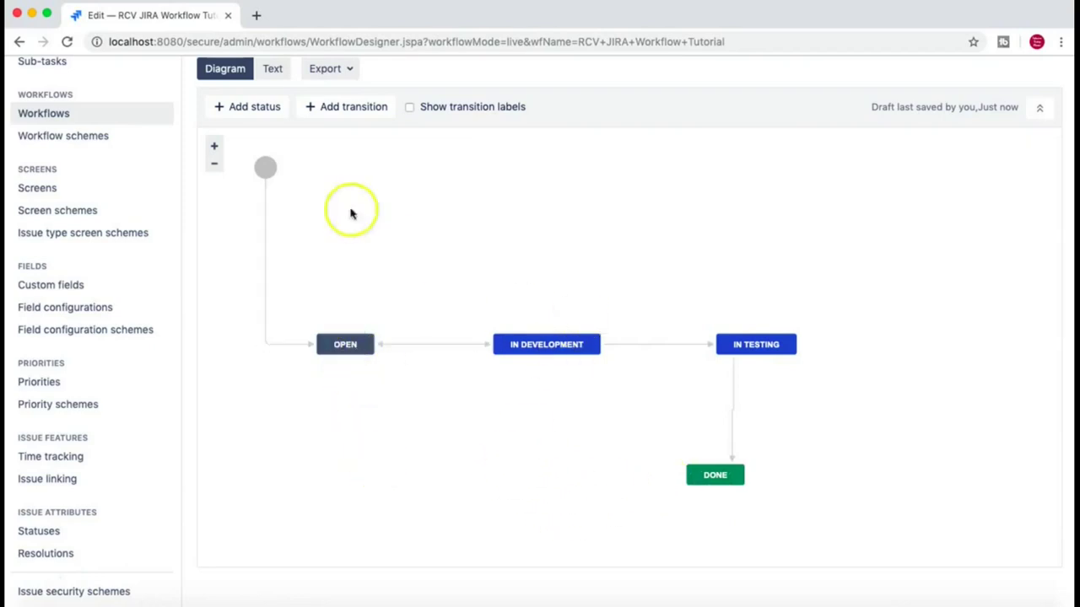
Step: Add the existing Reopened status beneath In Development, level with Done, and nudge Done slightly to the right
click(251, 111)
text(Closed)
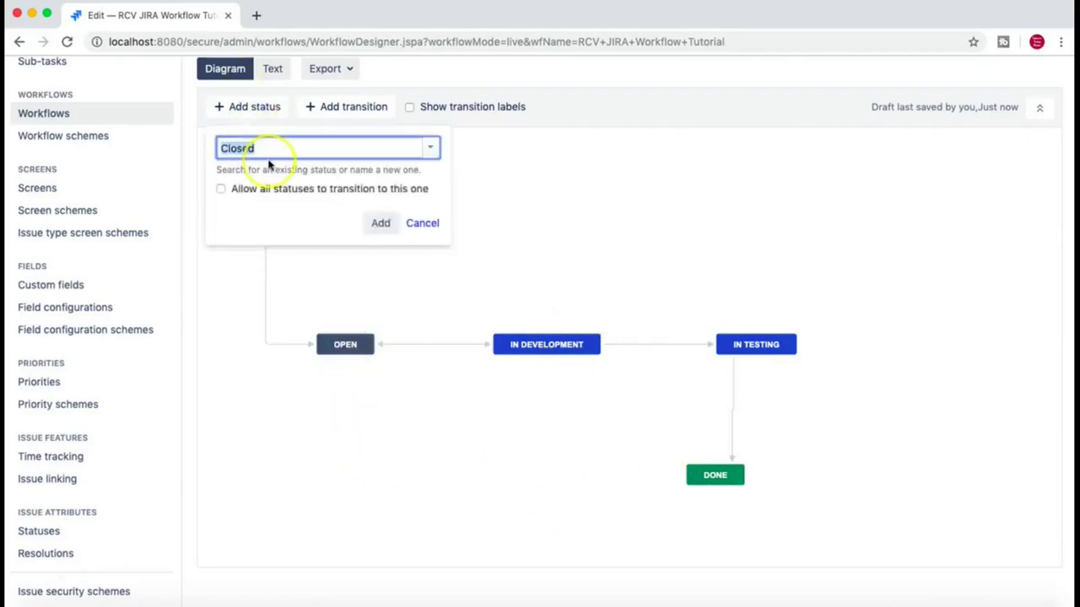
text(reop)
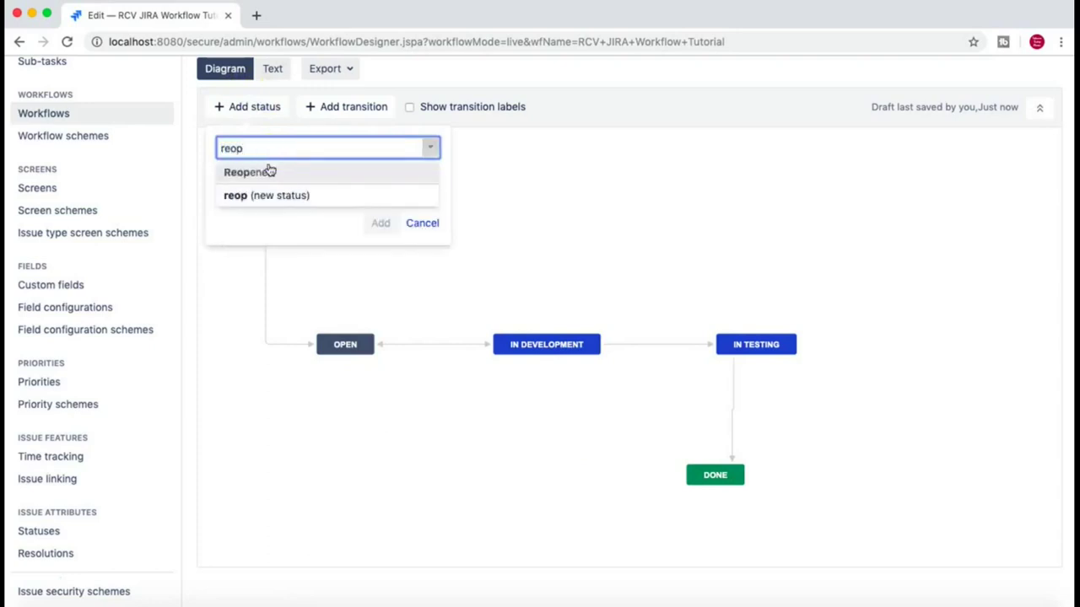
click(269, 173)
click(381, 223)
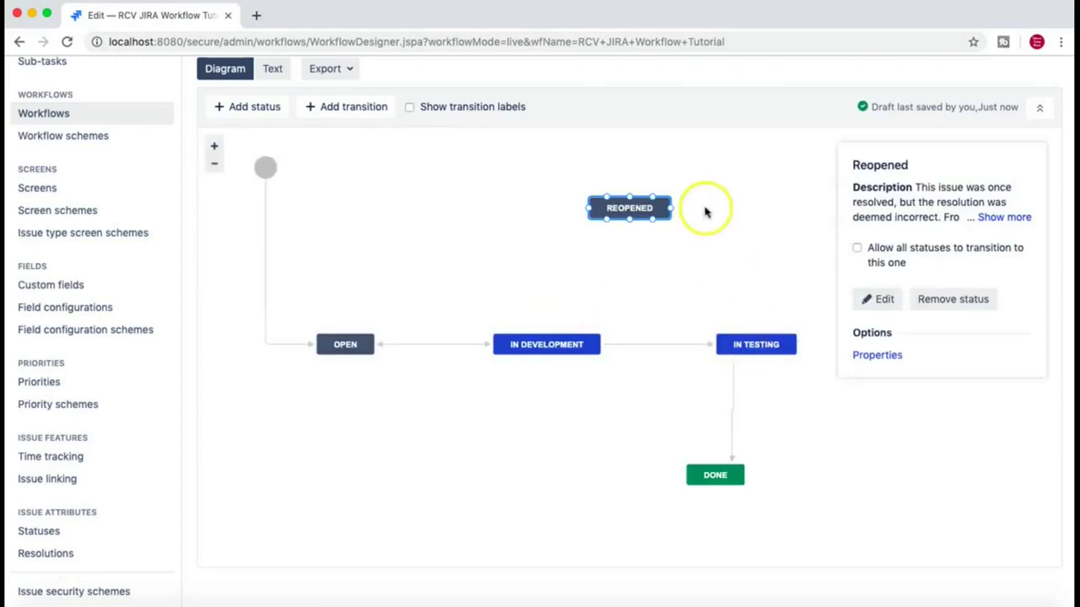
drag(636, 213, 542, 475)
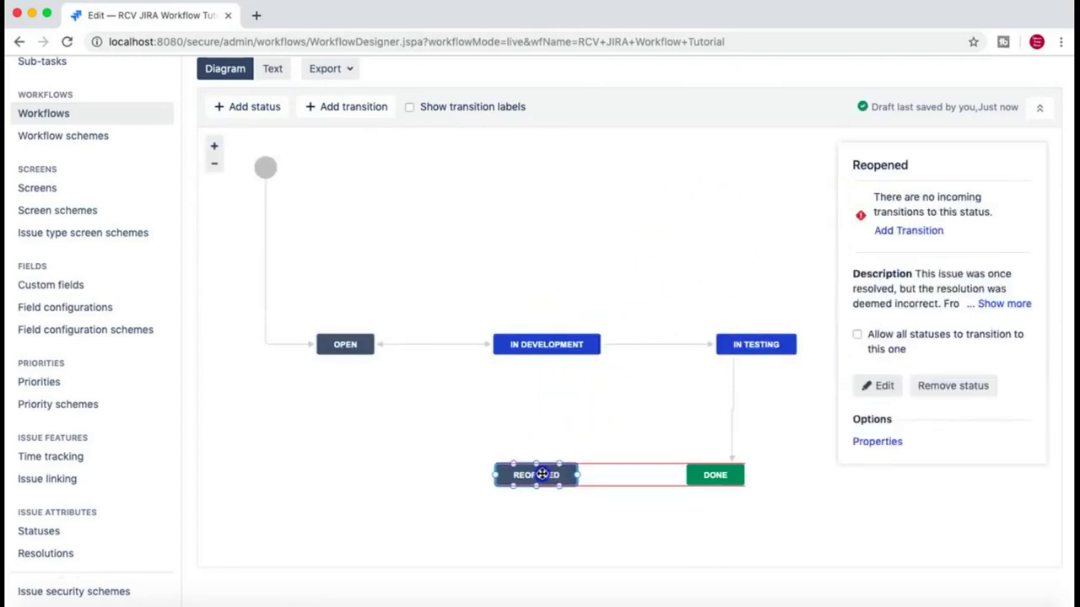
click(717, 473)
drag(724, 473, 726, 473)
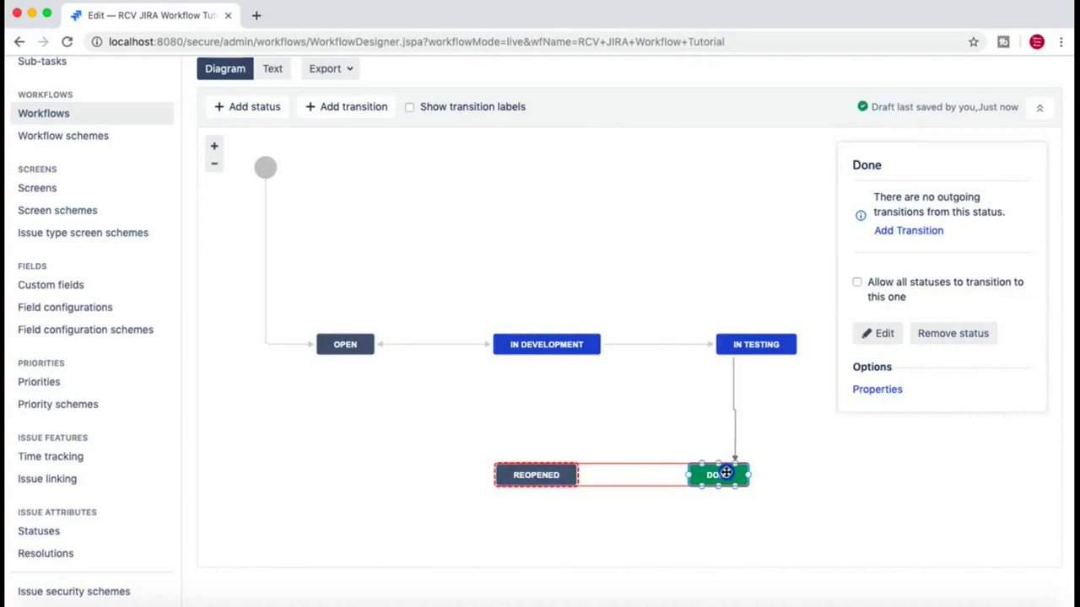
click(727, 348)
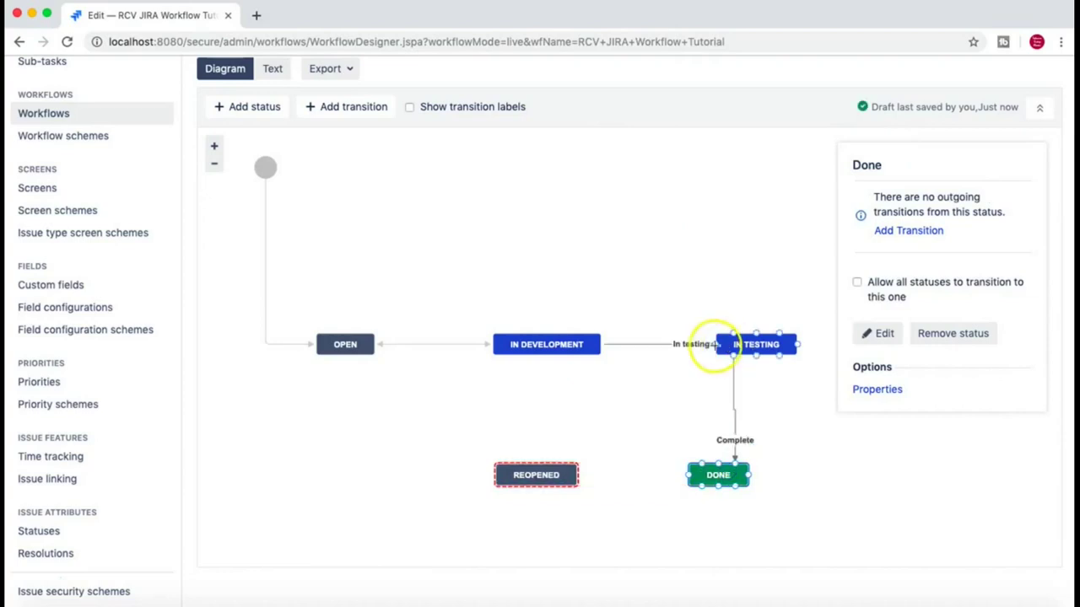
click(713, 345)
drag(649, 397, 536, 461)
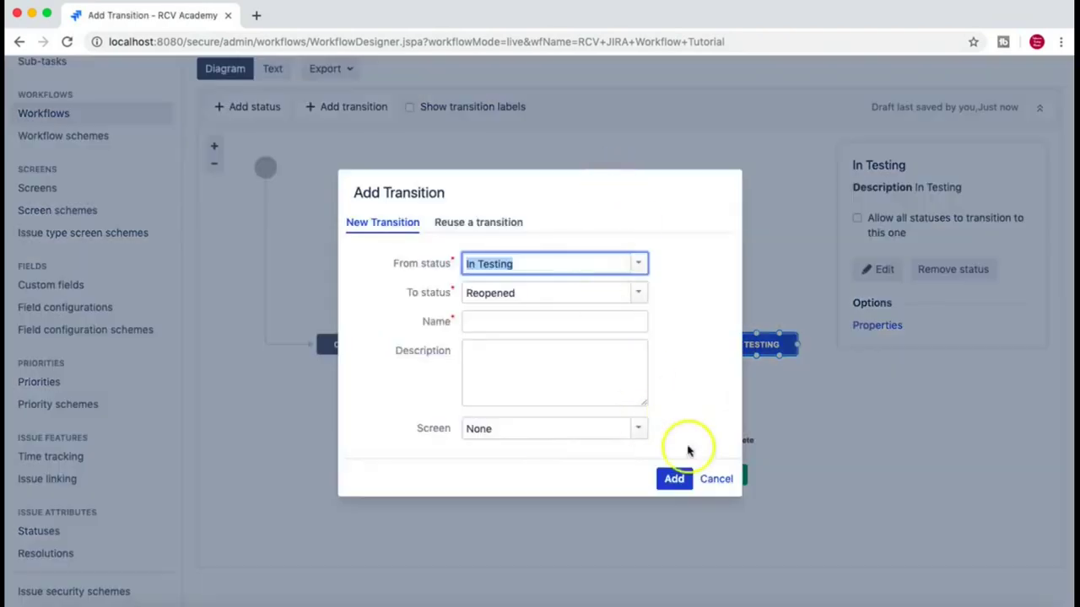
click(714, 478)
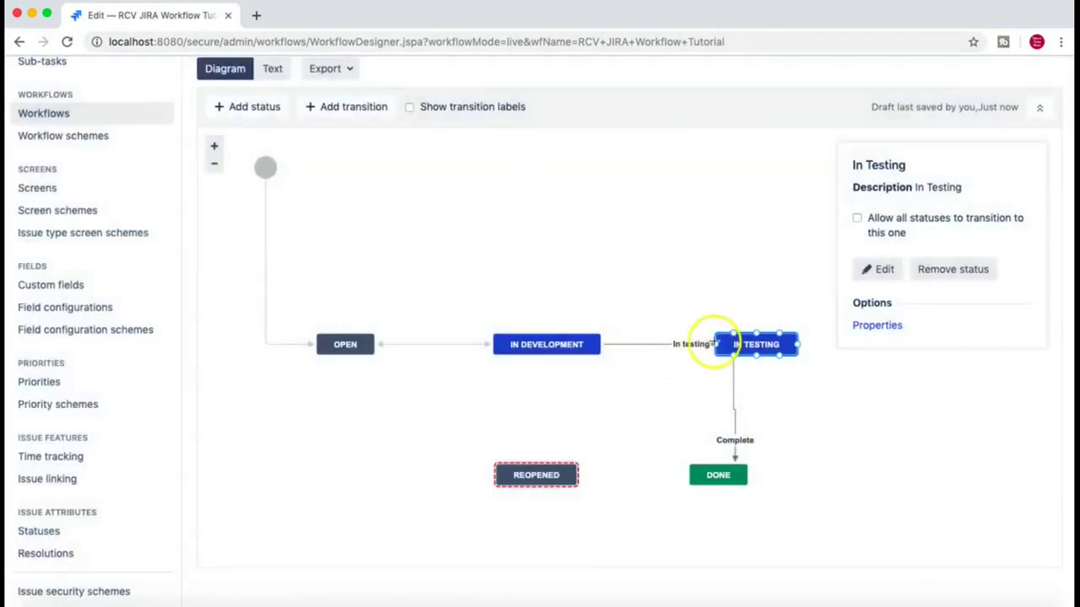
Step: Add a new transition from In Testing to Reopened, named Testing Failed, with no screen
click(730, 344)
drag(713, 344, 707, 344)
drag(609, 422, 535, 463)
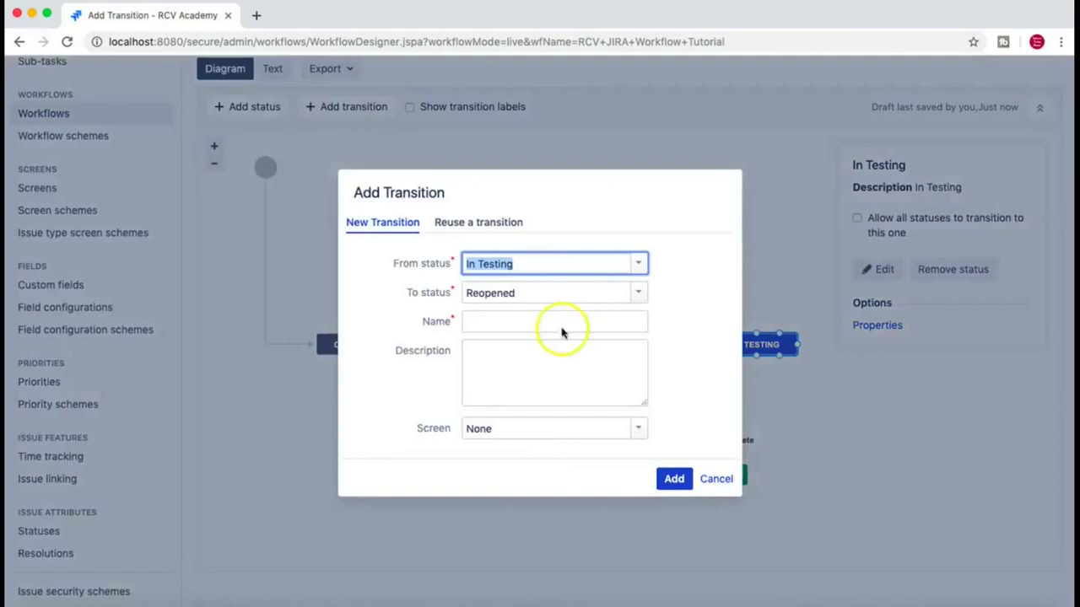
click(490, 321)
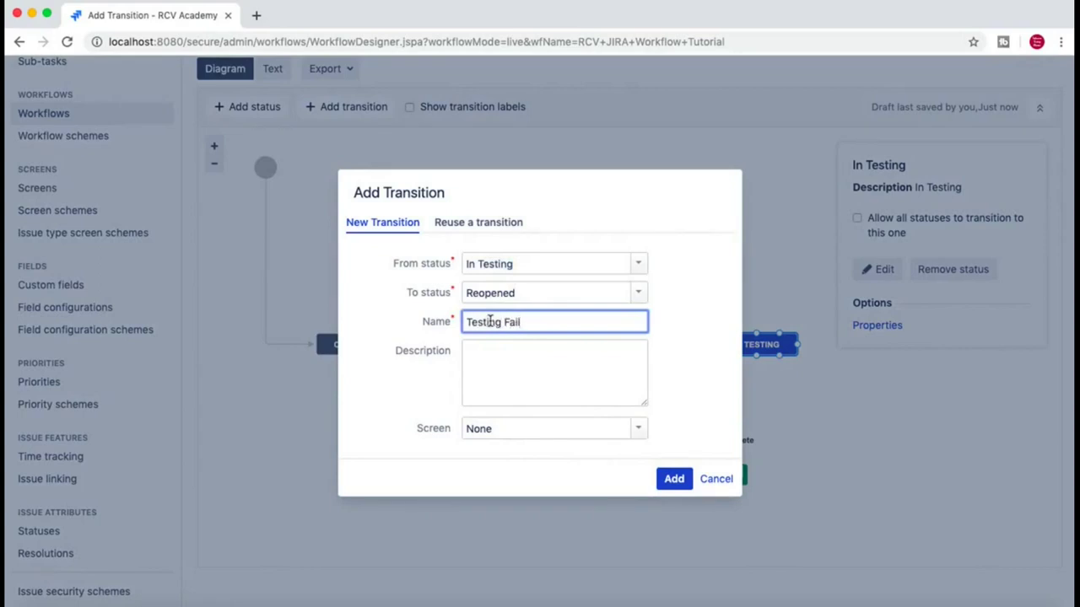
click(674, 478)
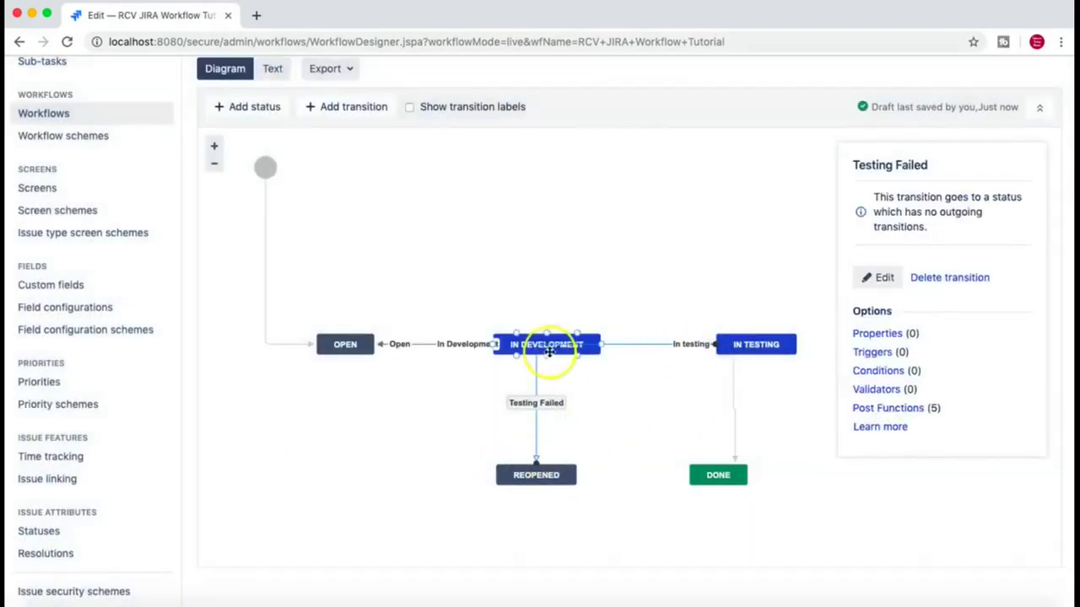
click(723, 473)
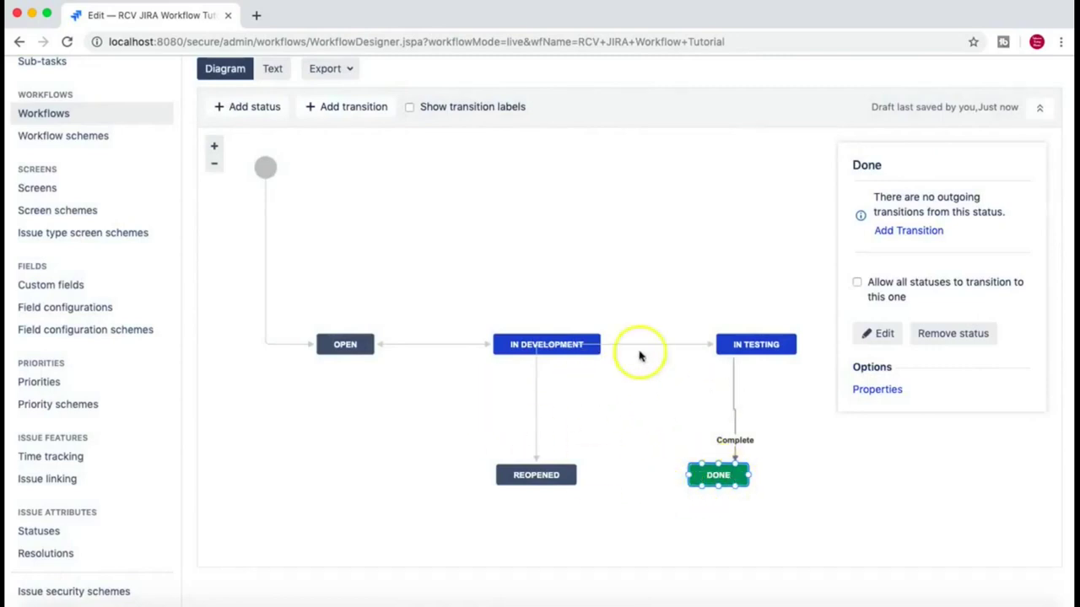
mouse_move(539, 466)
mouse_down()
mouse_move(464, 477)
mouse_move(531, 482)
mouse_up()
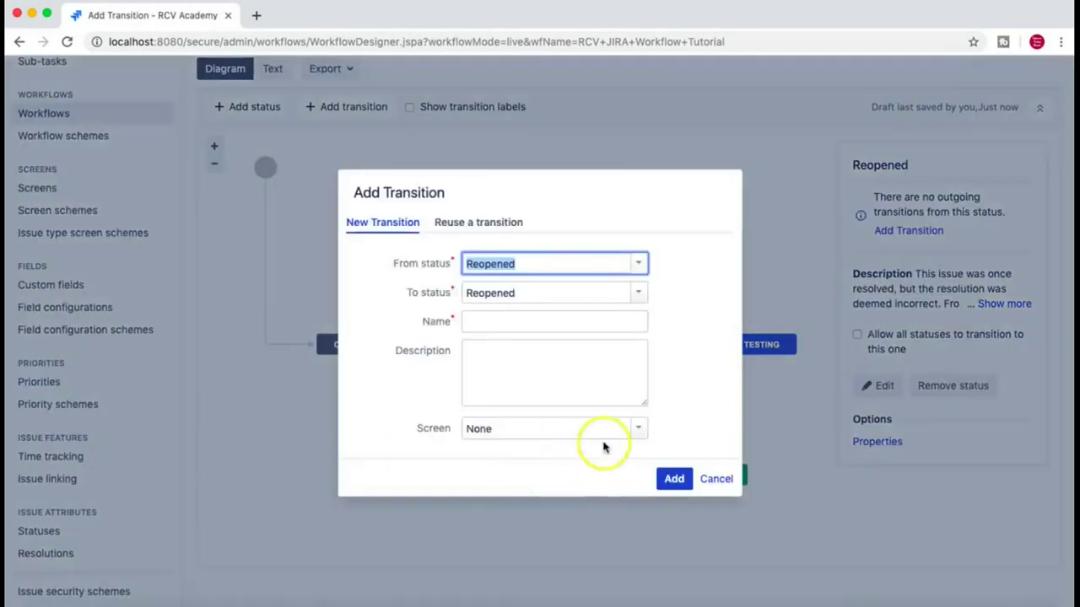
click(716, 479)
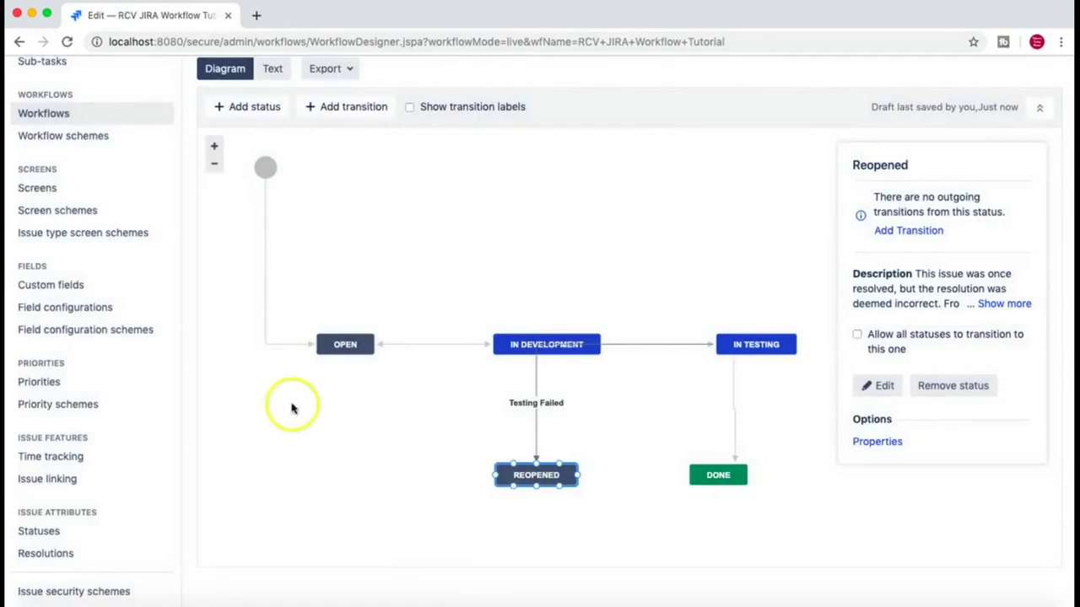
Step: Move the Reopened status left, below the gap between Open and In Development, and check its Testing Failed transition
drag(532, 472, 430, 487)
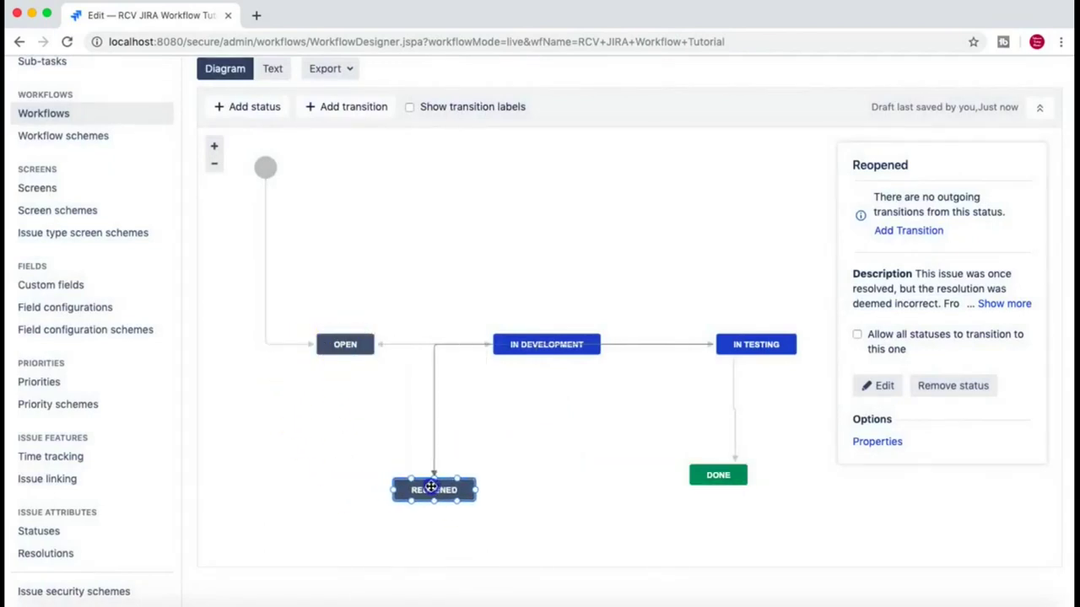
click(434, 371)
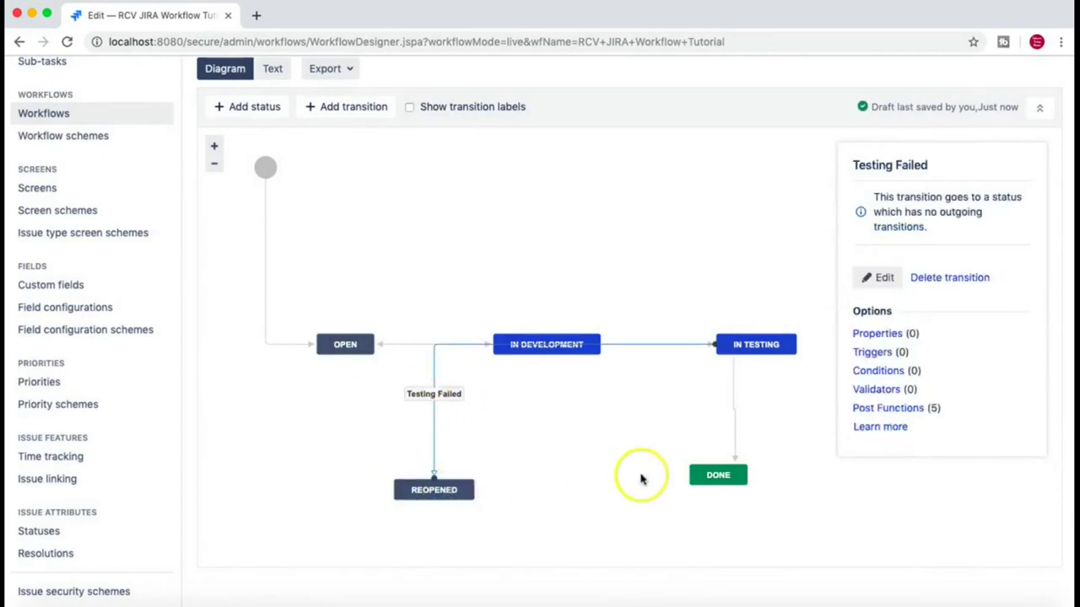
click(746, 263)
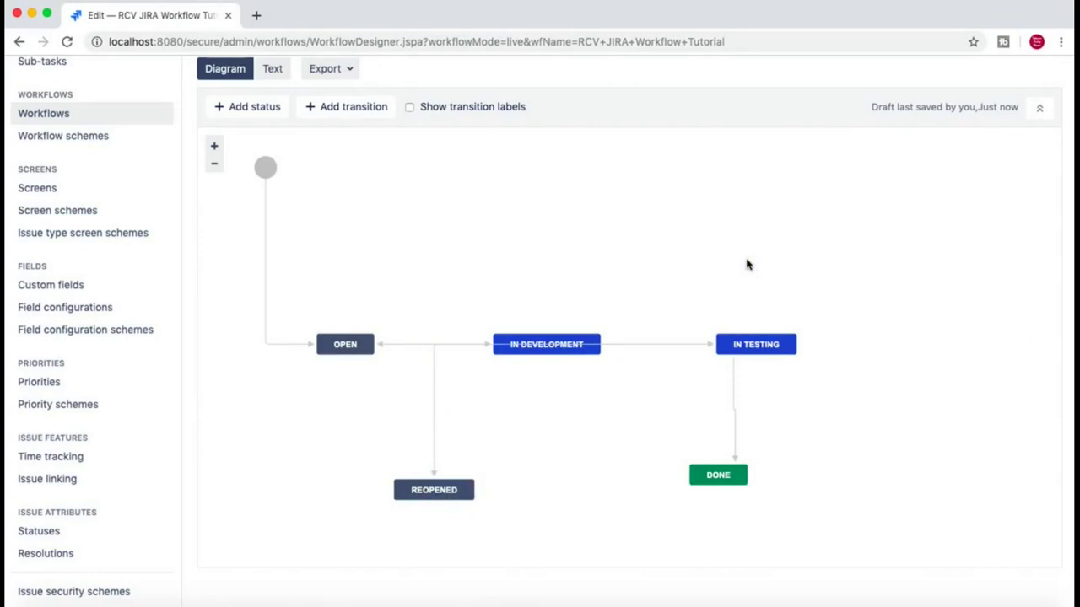
Step: Move the Open and In Development statuses up so they share a higher row in the diagram
click(355, 344)
drag(353, 344, 372, 227)
click(507, 344)
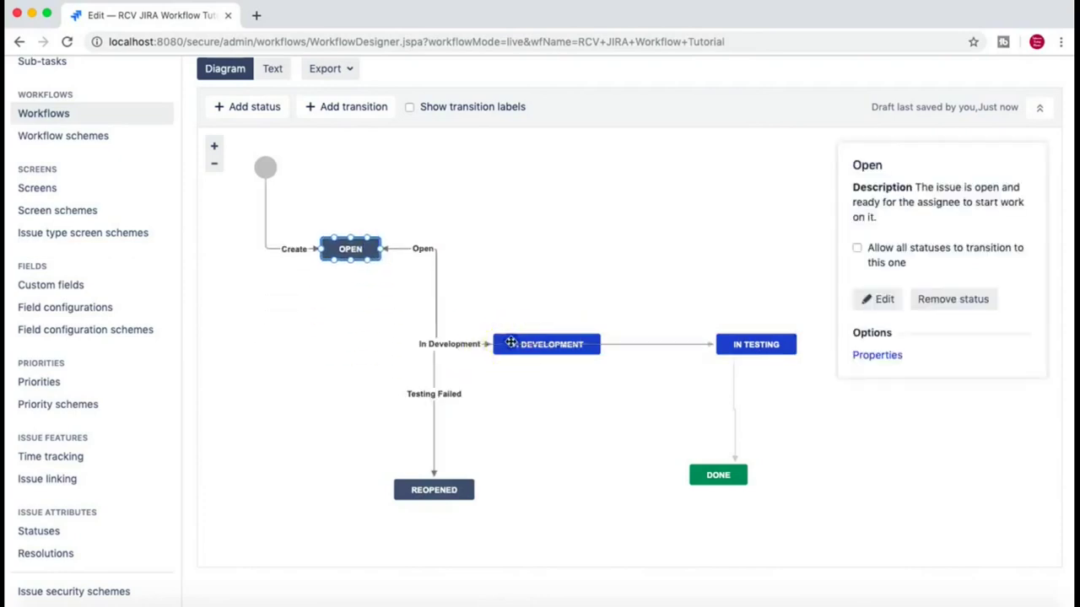
drag(515, 345, 523, 243)
Step: Reposition In Testing below and to the right of In Development, just above Done
click(742, 344)
drag(747, 348, 667, 339)
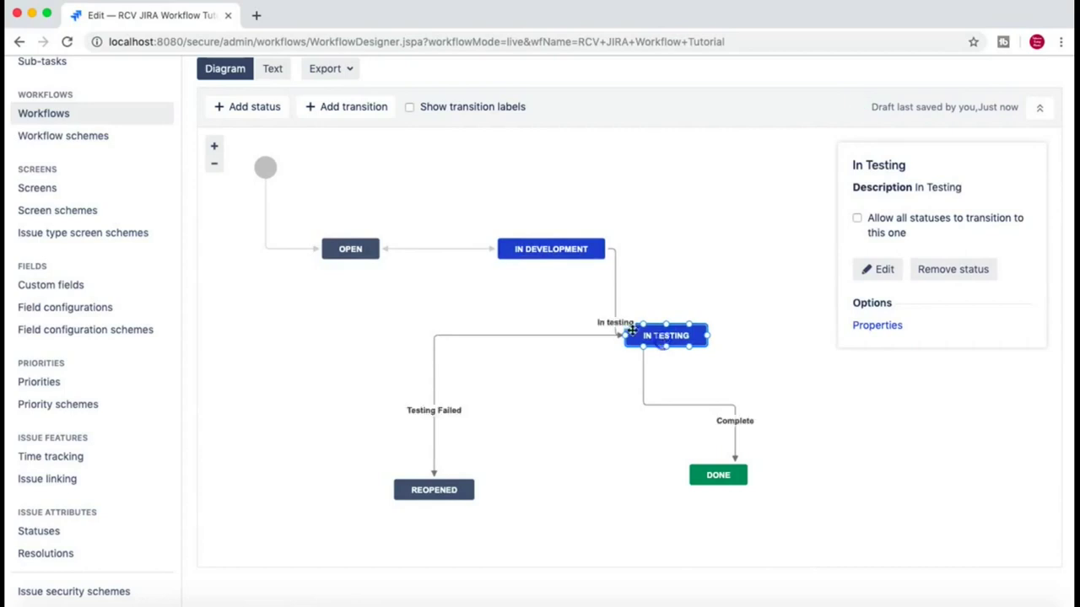
click(623, 332)
drag(619, 321, 749, 346)
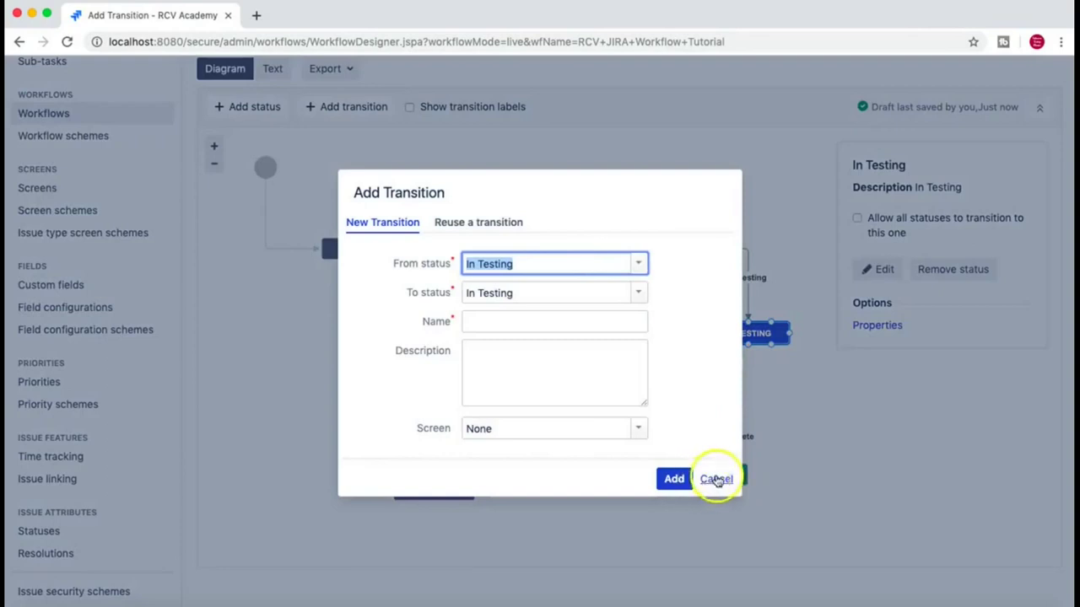
click(716, 477)
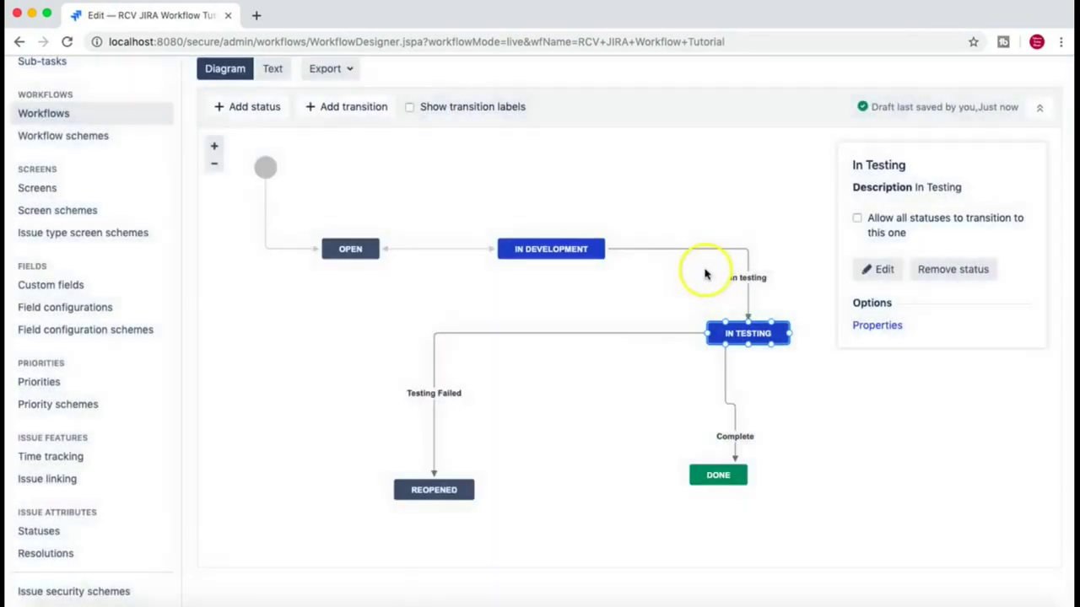
click(646, 160)
Step: Review the rearranged workflow diagram, following the paths from Open through In Testing to Reopened and Done
scroll(649, 397, down, 3)
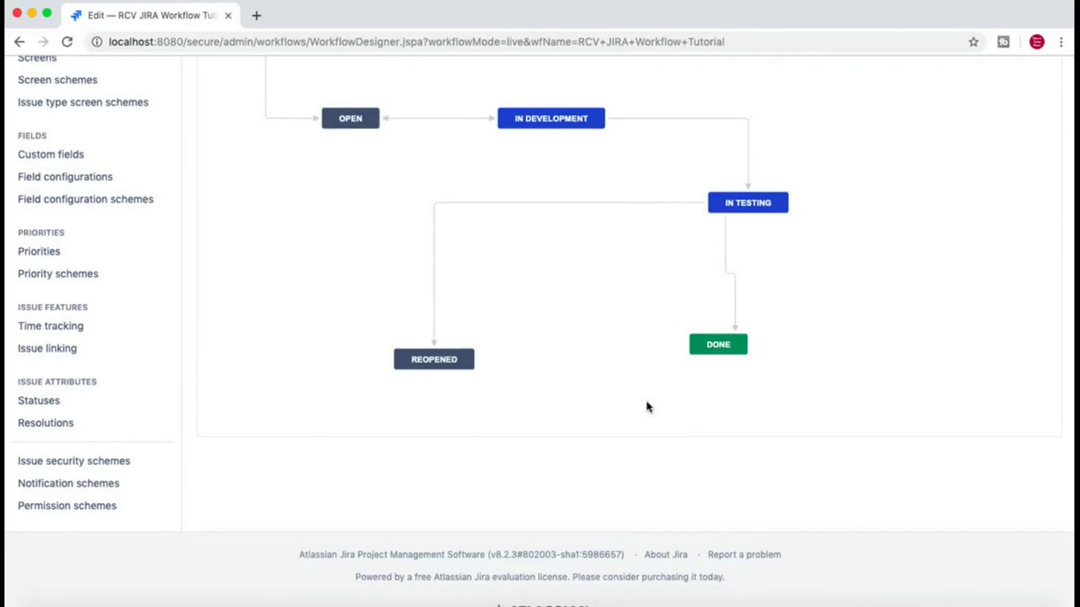
scroll(646, 407, up, 4)
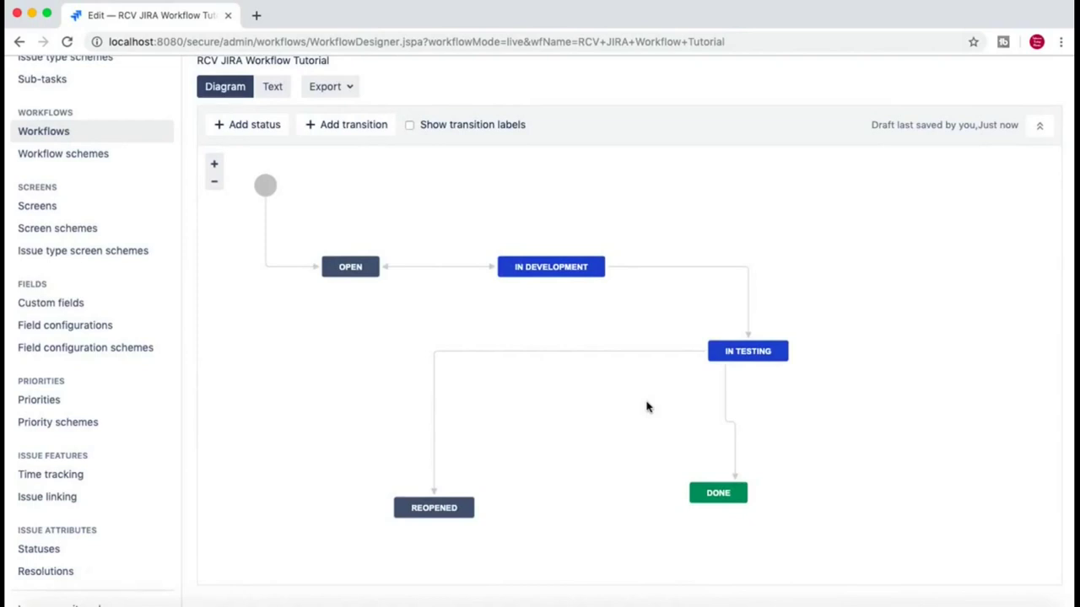
scroll(738, 291, up, 5)
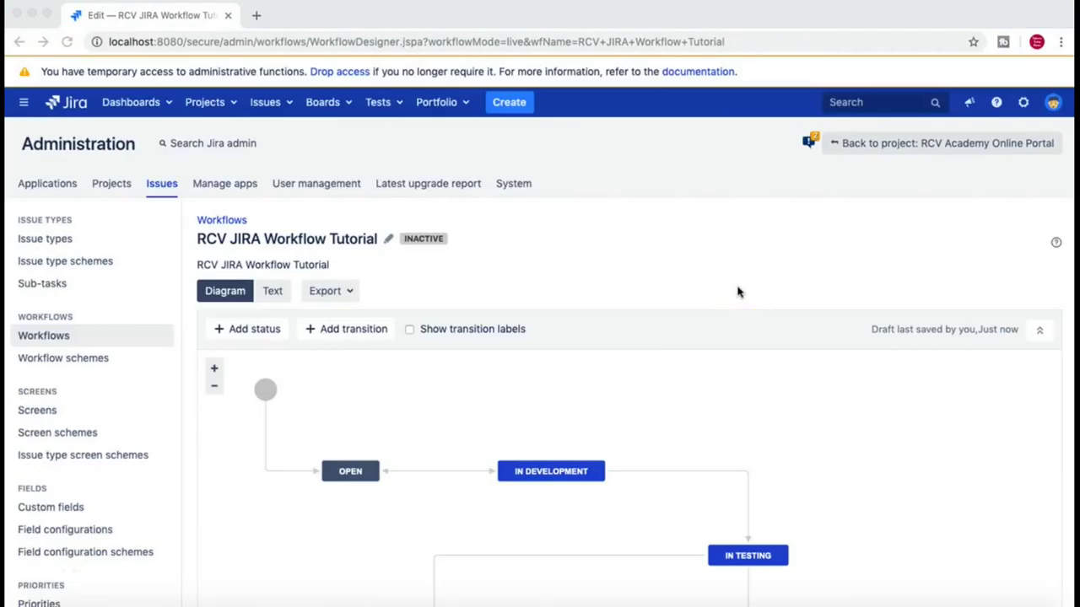
scroll(738, 292, down, 4)
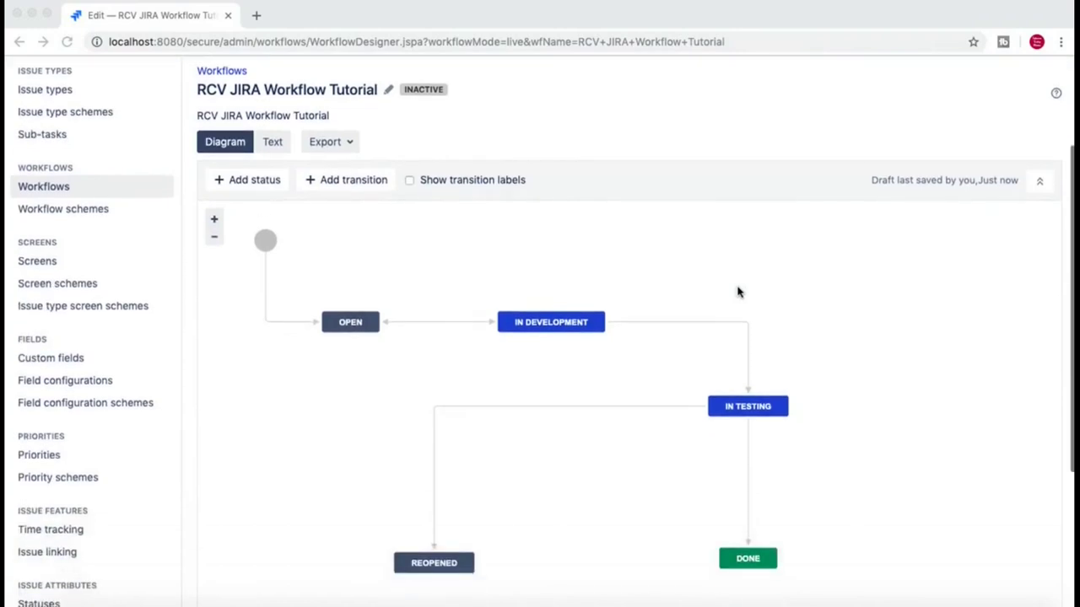
scroll(738, 292, down, 1)
scroll(738, 292, down, 1)
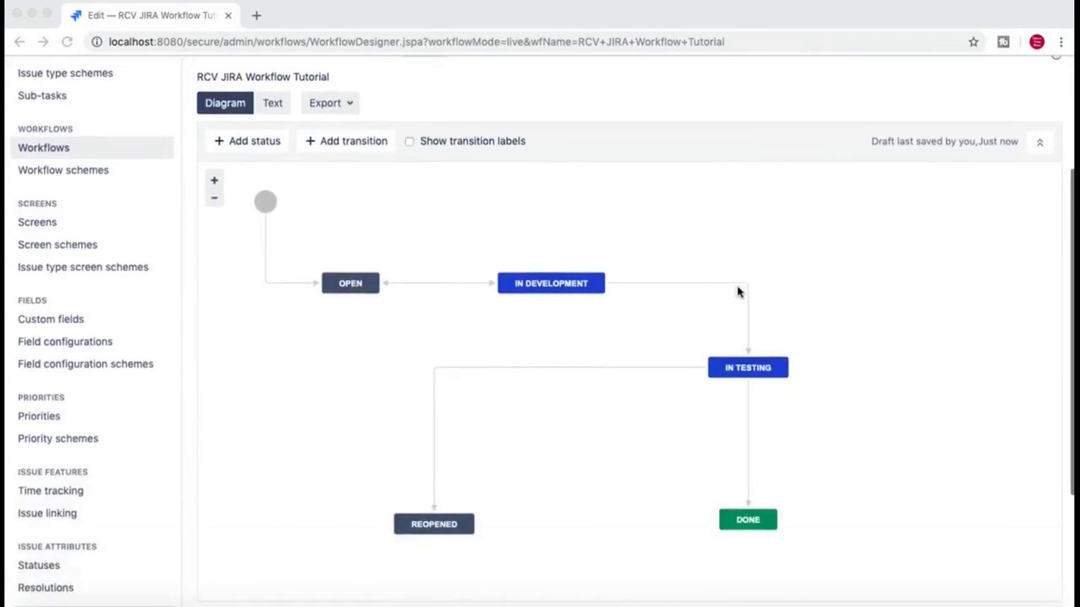
click(651, 235)
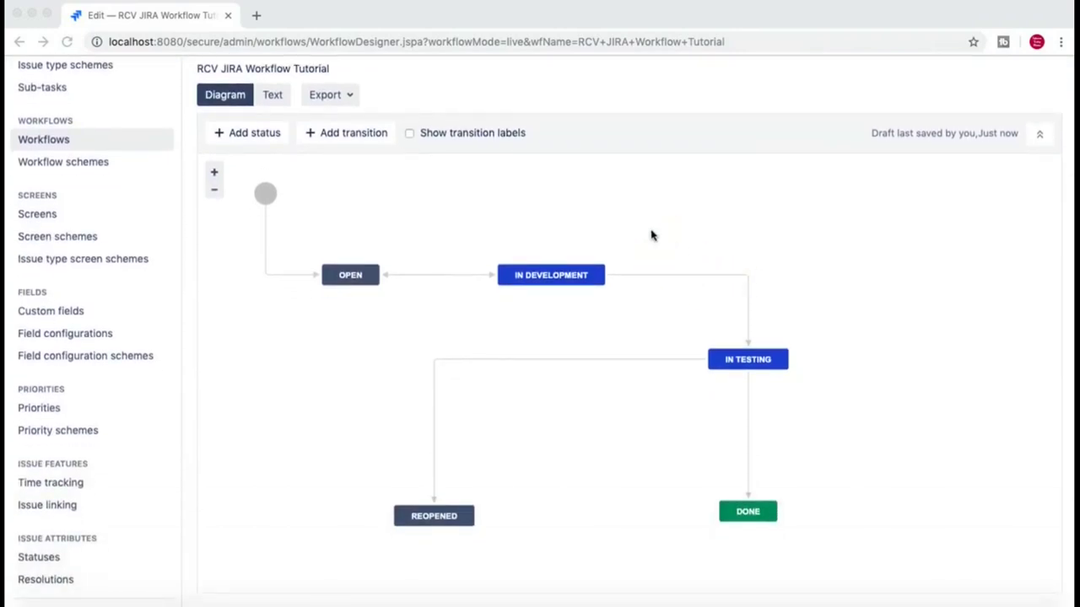
scroll(651, 235, up, 1)
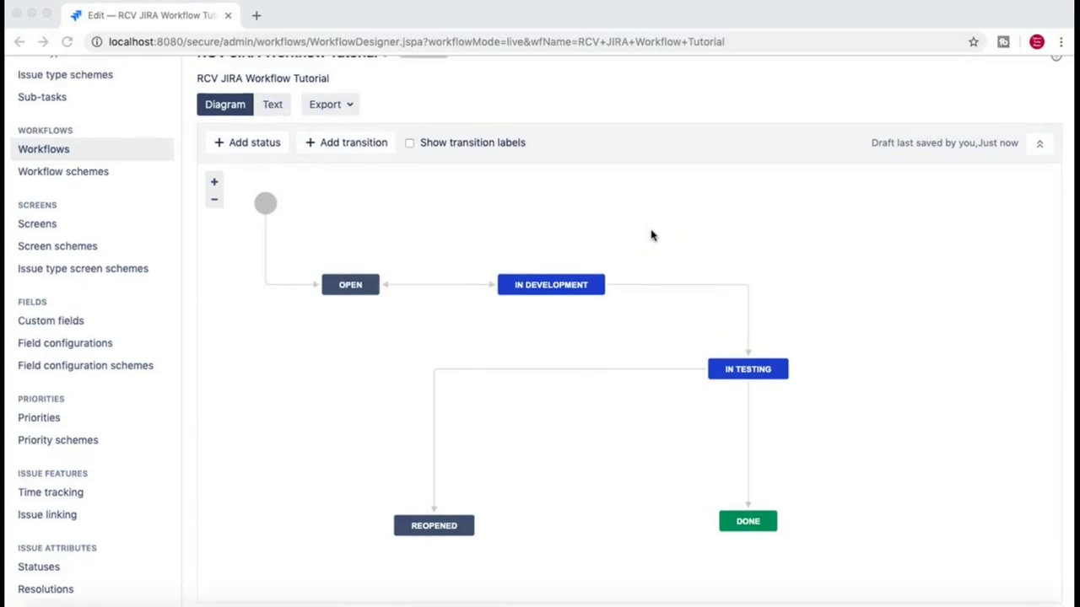
Step: Move the Reopened status directly below In Development and lower In Testing slightly so both sit on the same row
scroll(651, 235, down, 1)
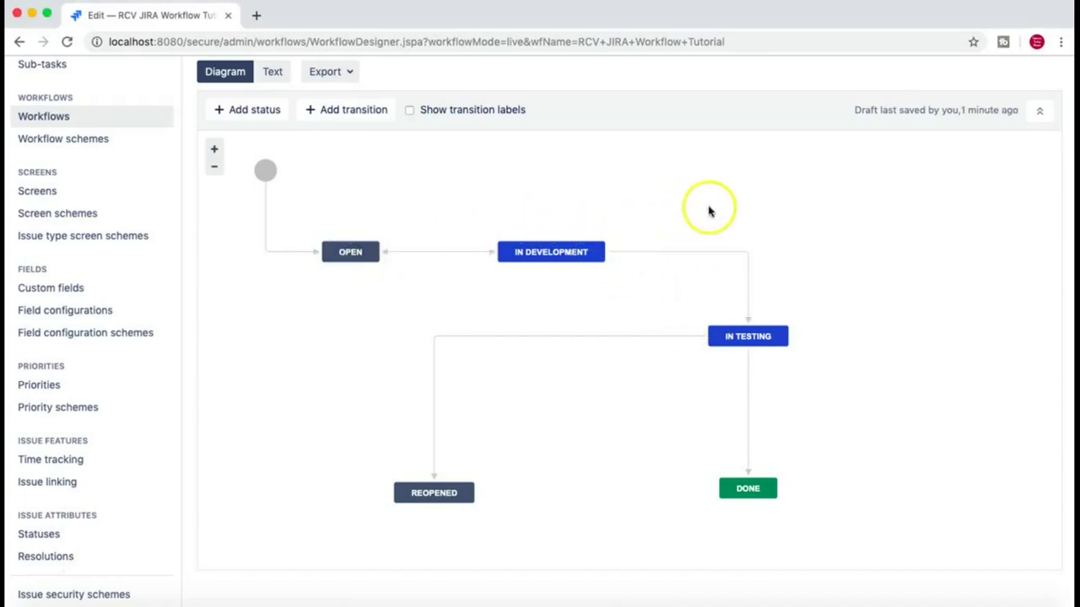
scroll(706, 208, down, 1)
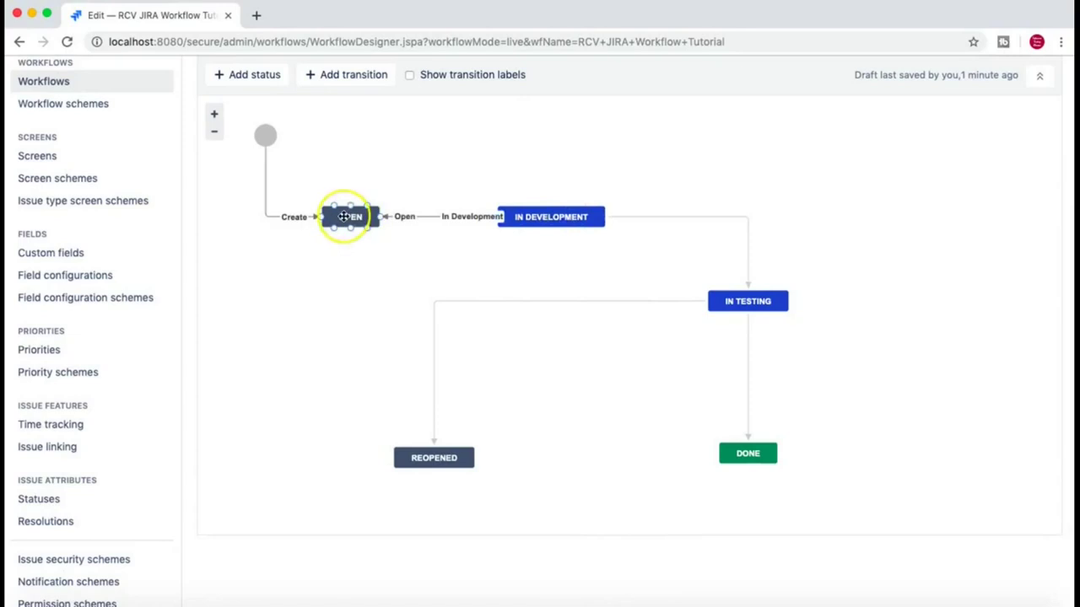
click(527, 212)
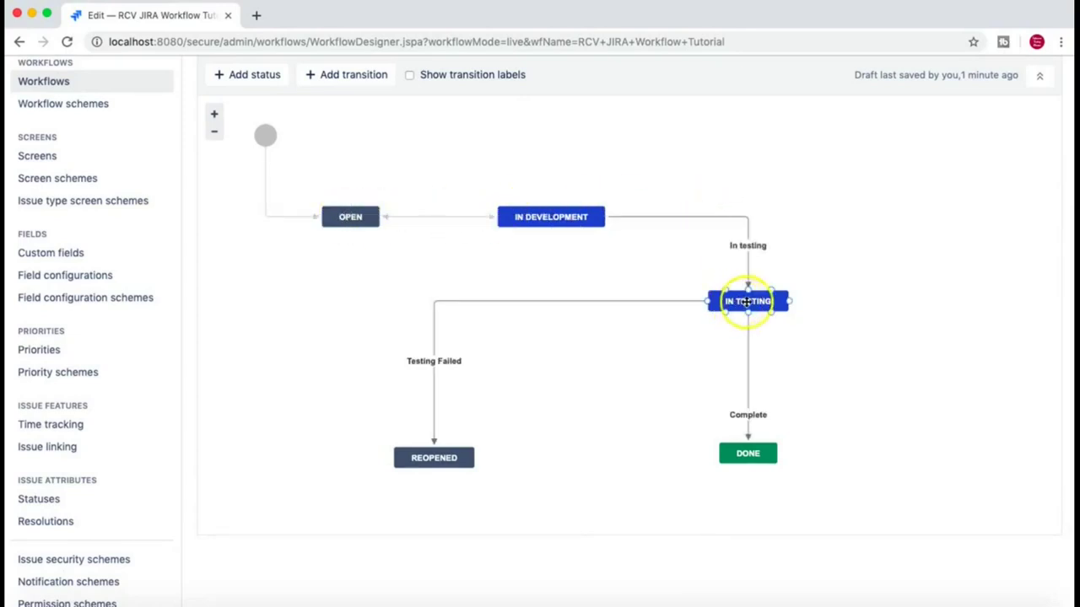
click(434, 459)
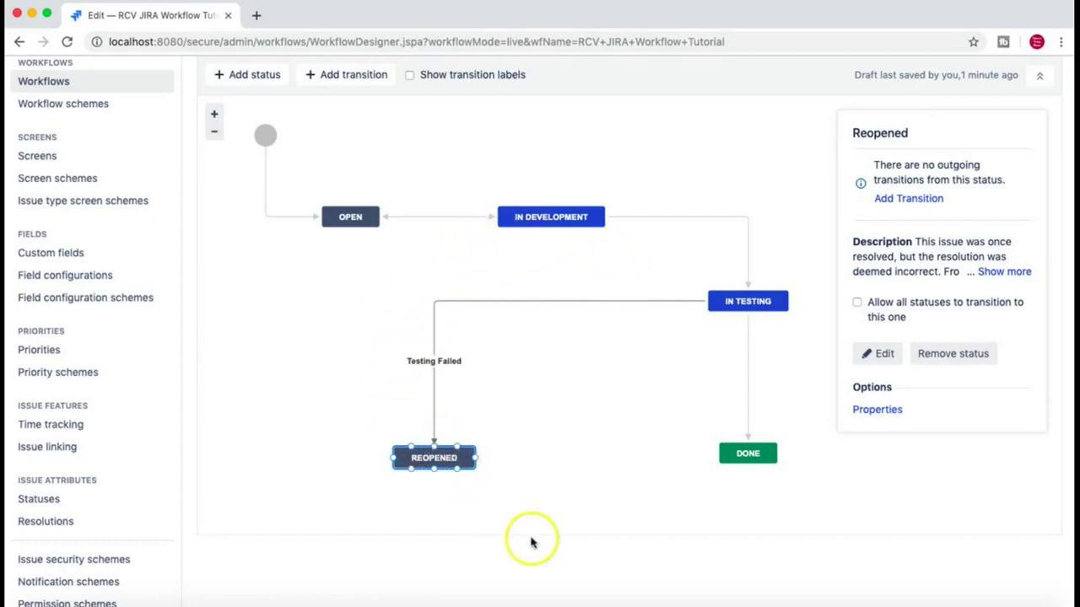
click(325, 412)
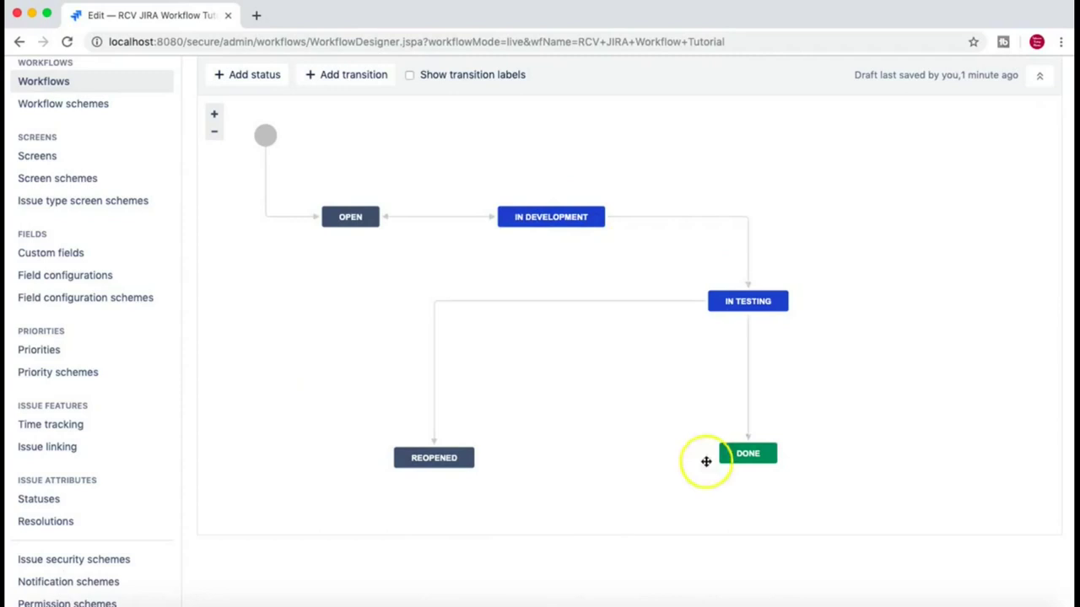
drag(450, 454, 357, 316)
click(320, 305)
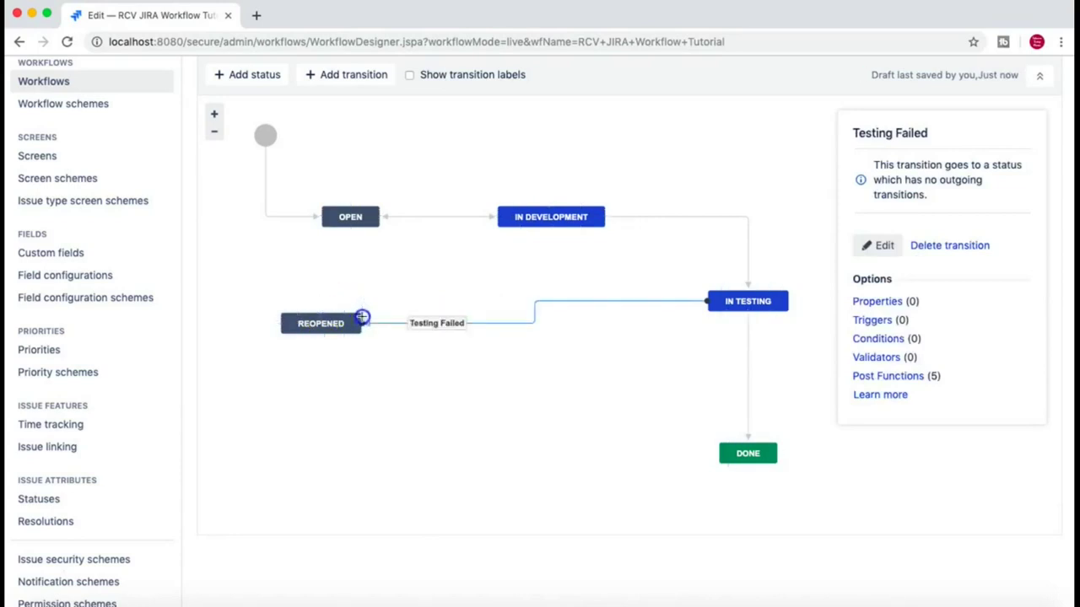
drag(735, 301, 735, 323)
drag(338, 324, 572, 324)
click(672, 313)
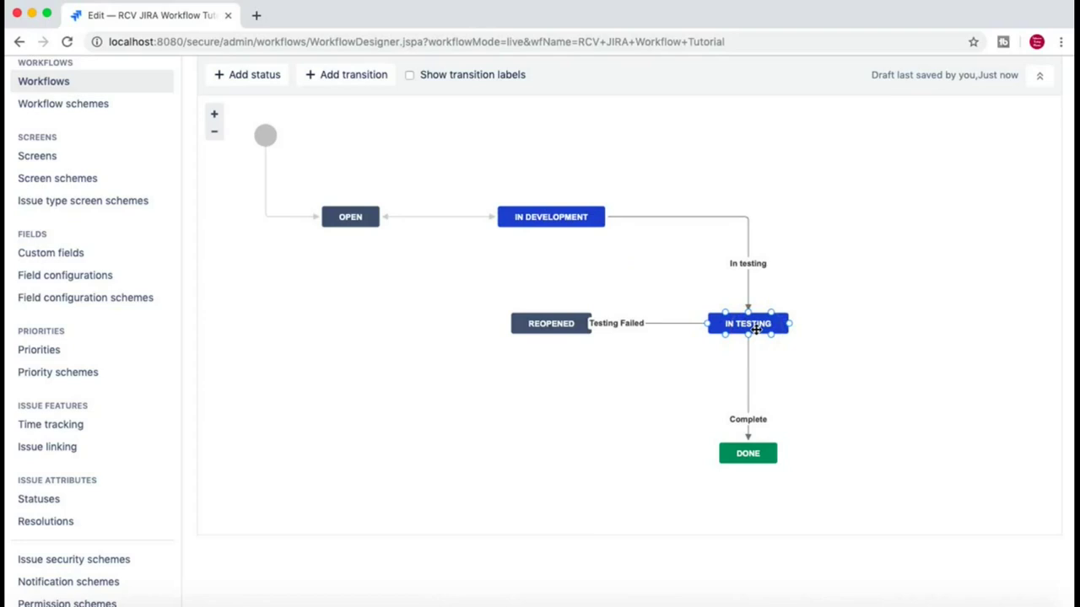
click(751, 455)
click(746, 331)
click(753, 455)
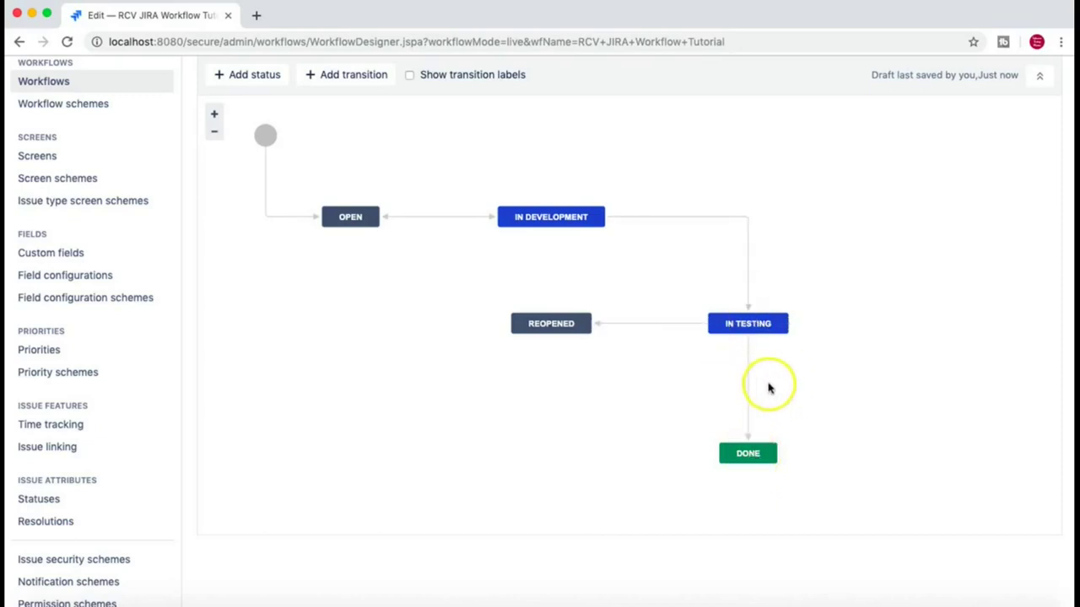
Step: Add a transition named Back to Development from Reopened to In Development, and align Reopened directly under In Development
scroll(734, 391, up, 1)
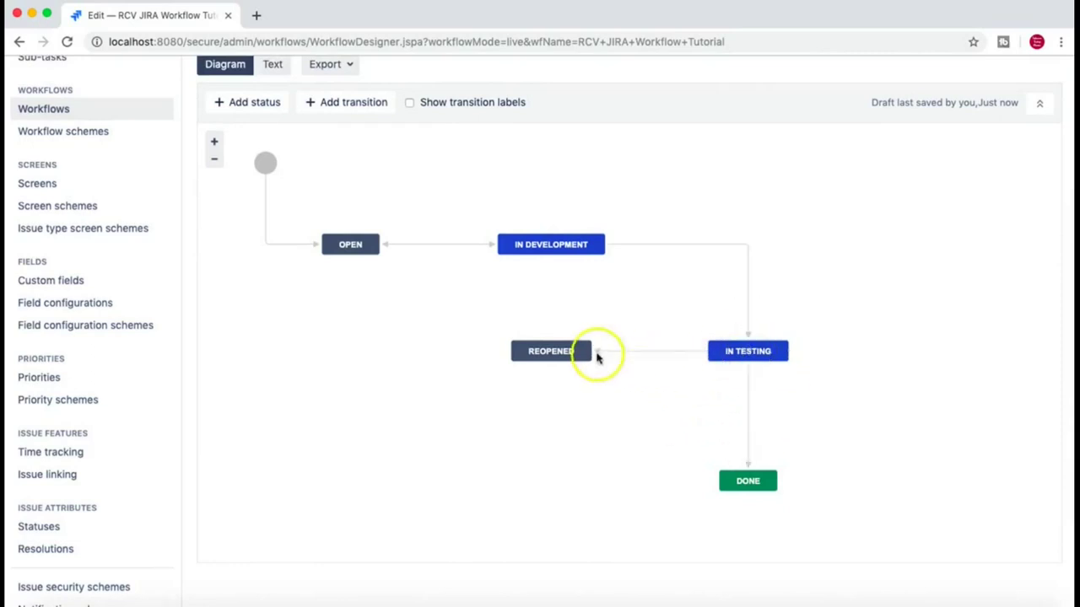
click(552, 354)
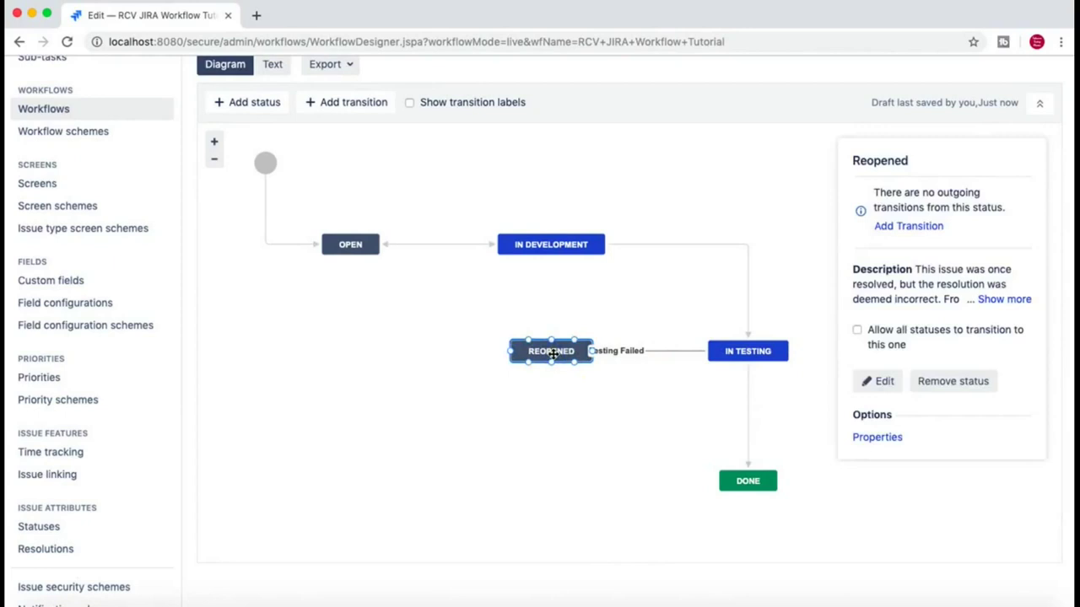
drag(553, 354, 540, 334)
click(550, 336)
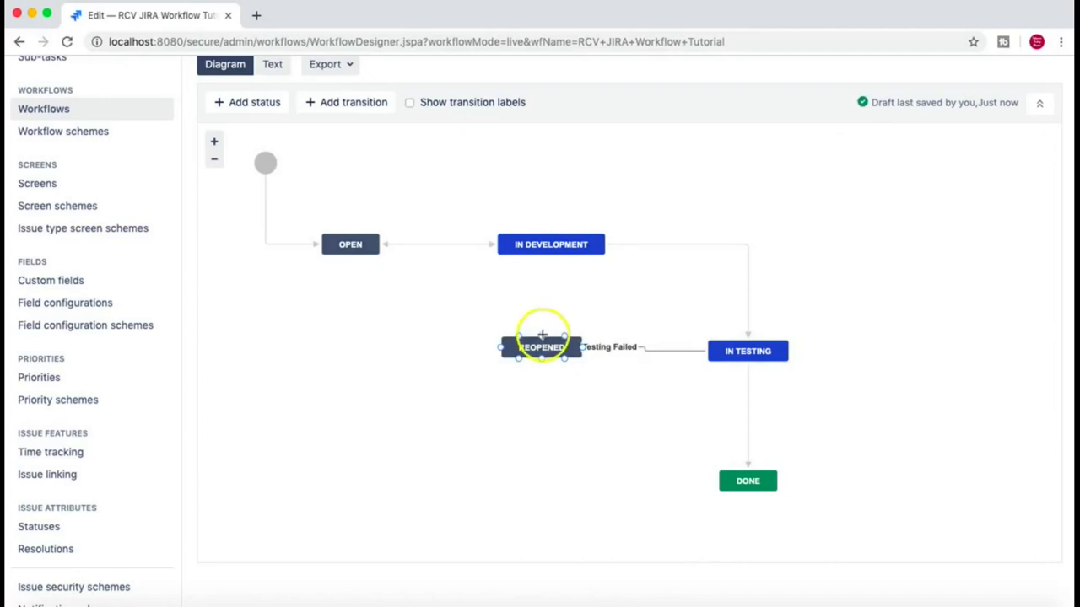
click(542, 335)
drag(542, 316, 551, 258)
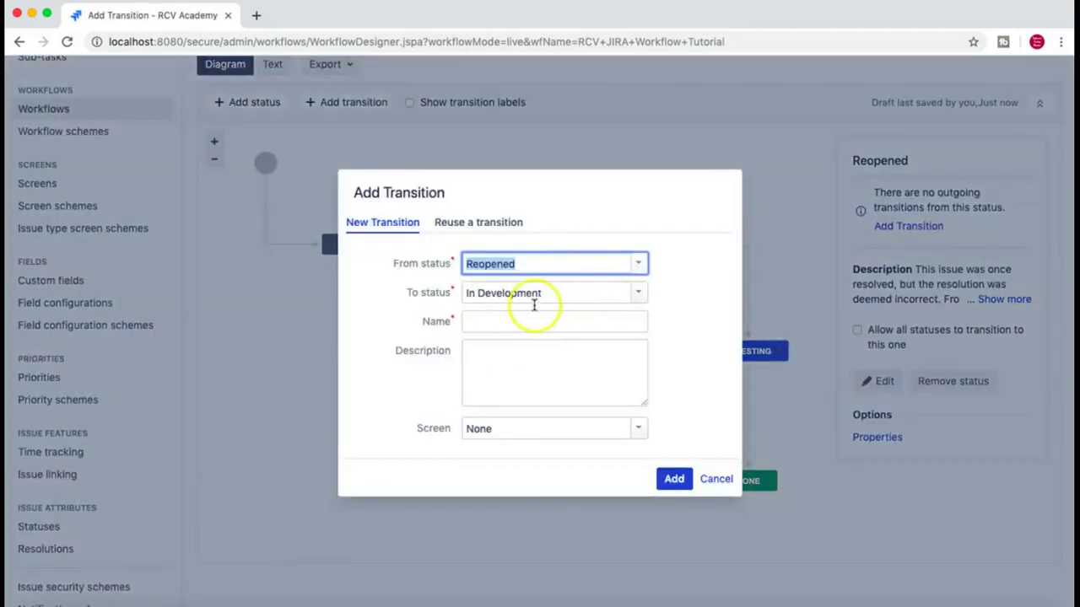
click(515, 320)
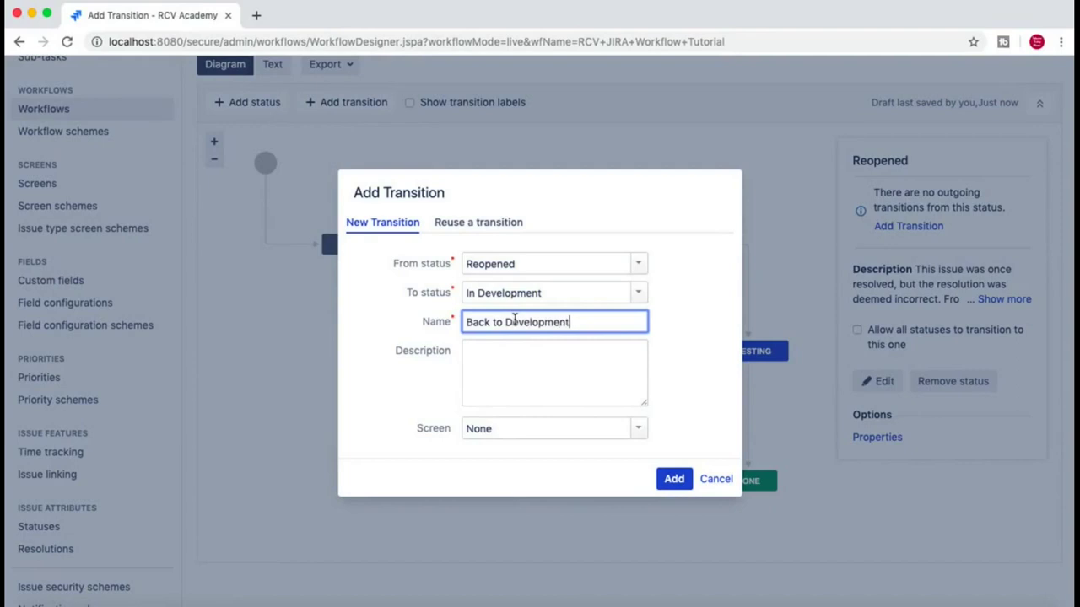
click(673, 479)
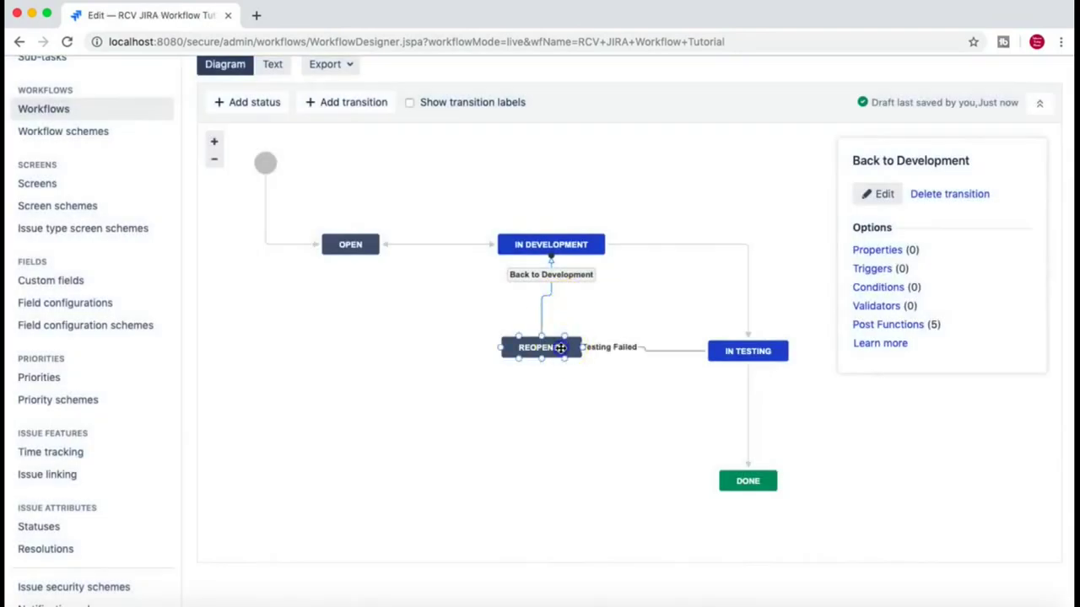
drag(560, 348, 574, 355)
click(687, 427)
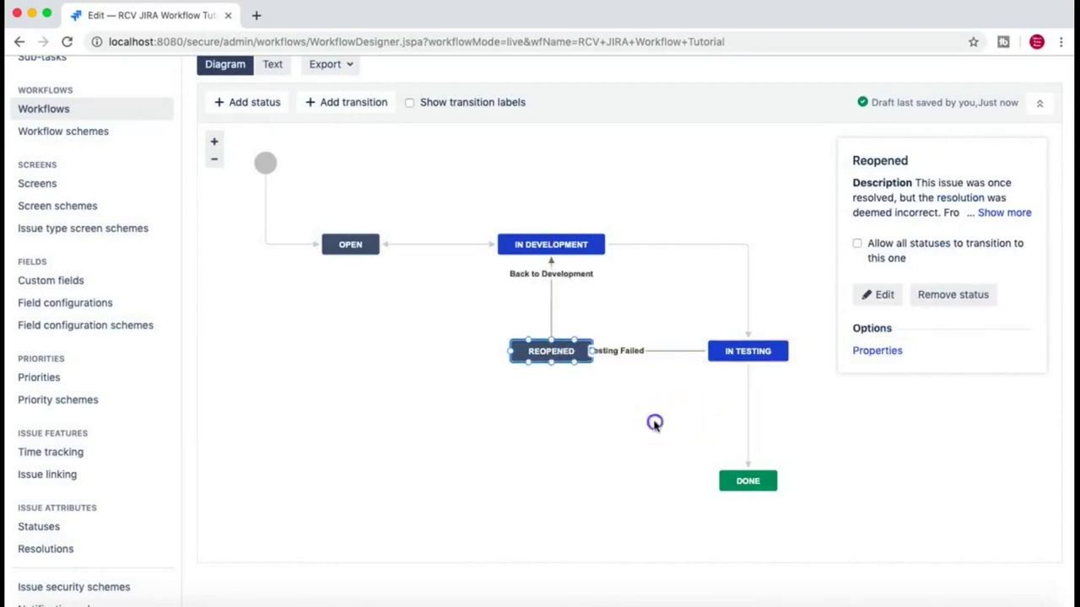
Step: Review the workflow paths from Open through In Development and In Testing, then to Reopened or Done, checking each status's transitions
click(350, 244)
click(458, 244)
click(345, 243)
click(530, 233)
click(541, 245)
click(697, 244)
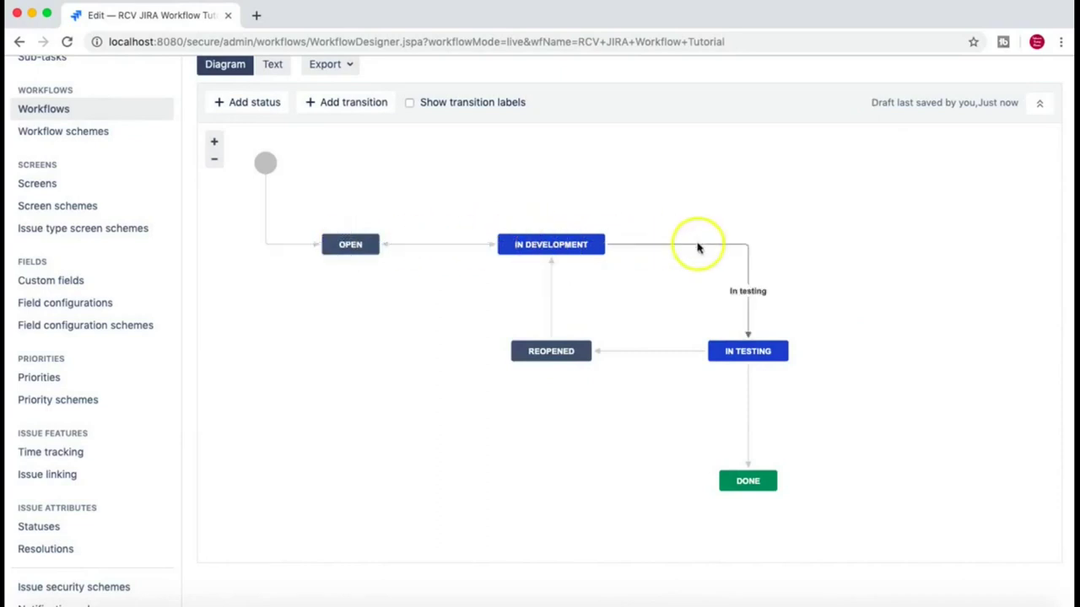
click(560, 237)
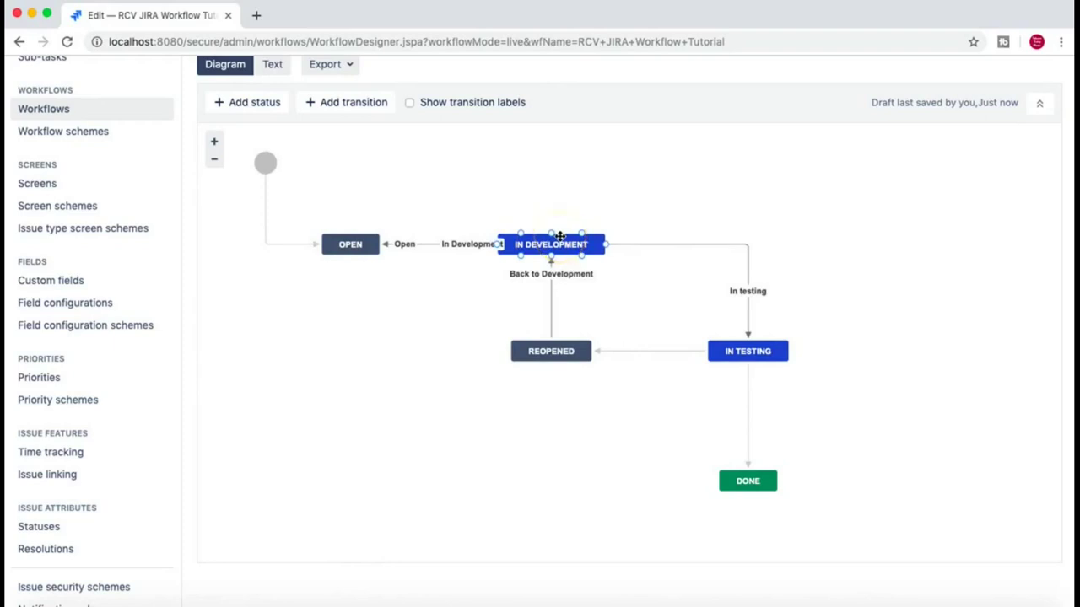
click(730, 390)
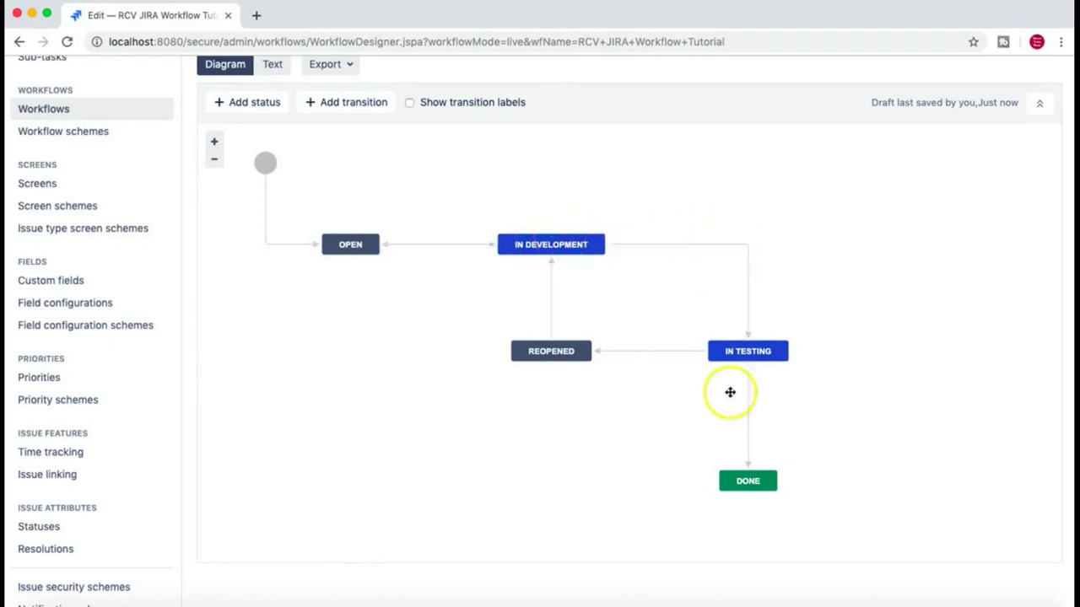
click(749, 356)
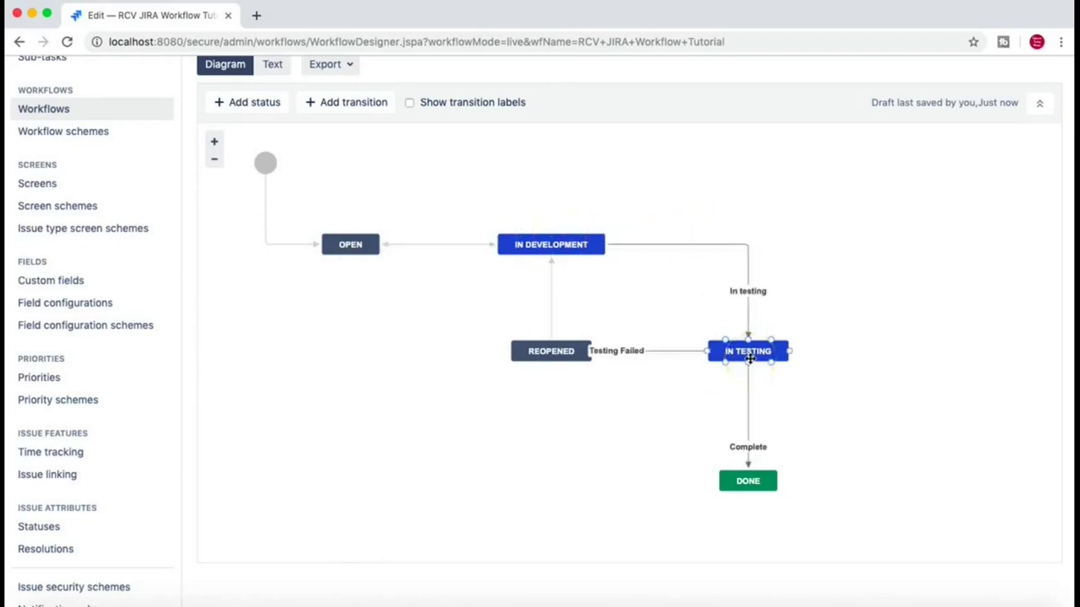
click(746, 480)
click(750, 352)
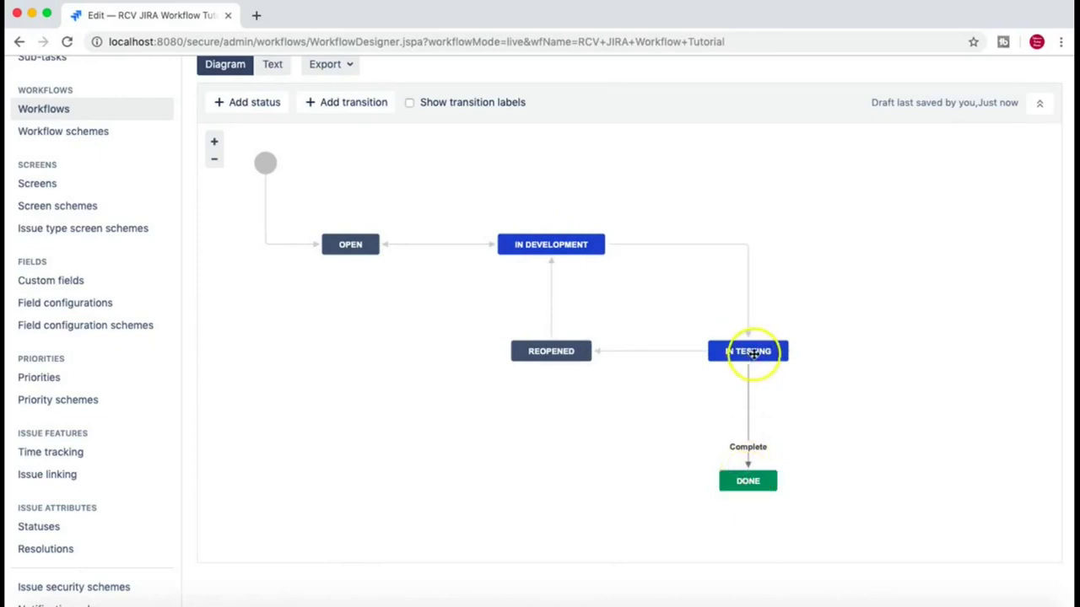
click(549, 351)
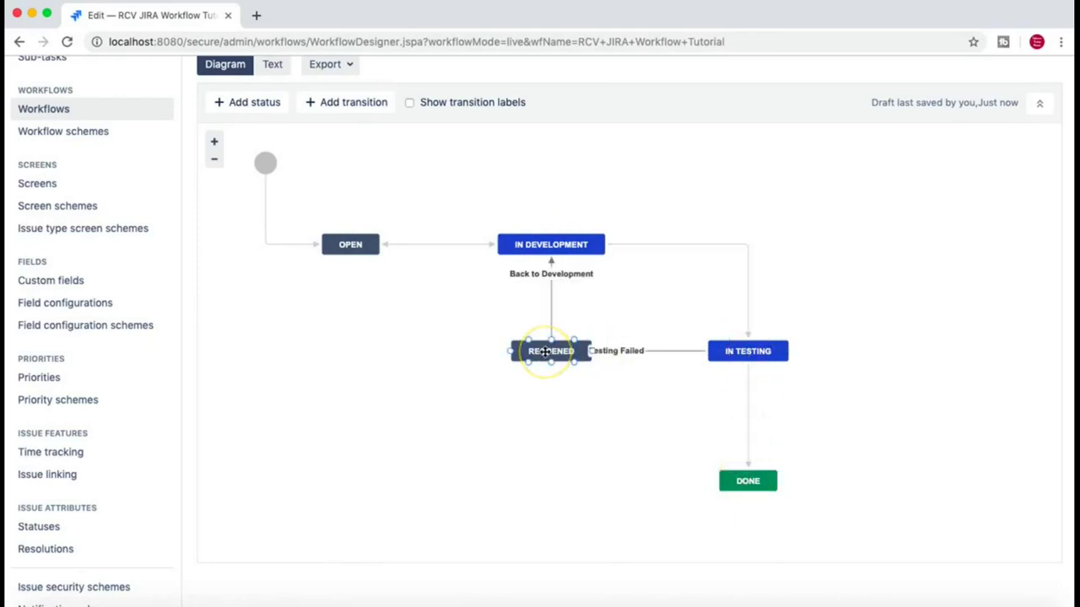
click(766, 511)
click(749, 481)
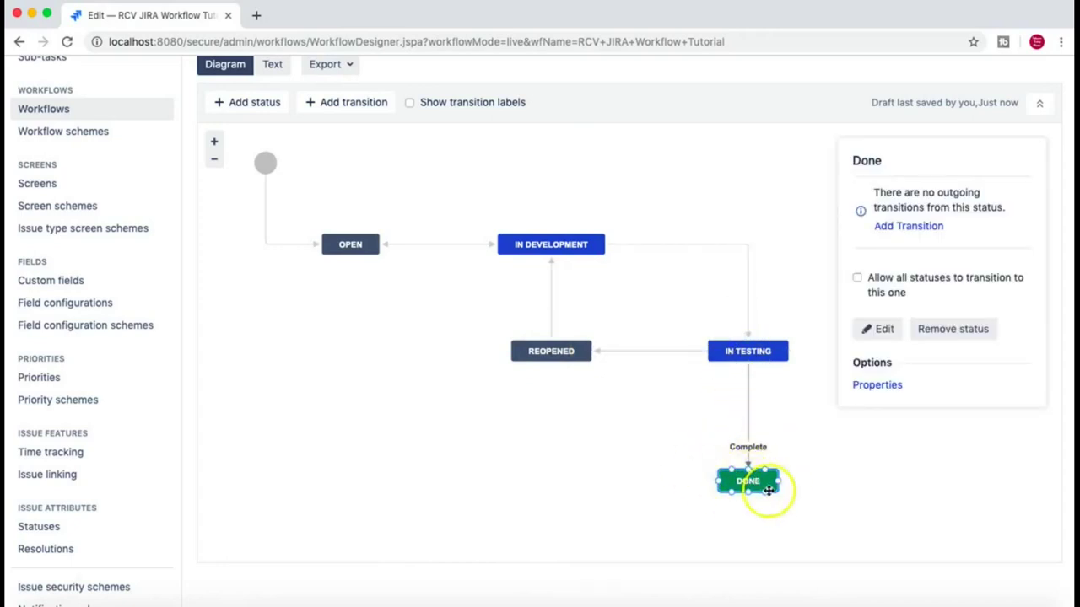
click(831, 484)
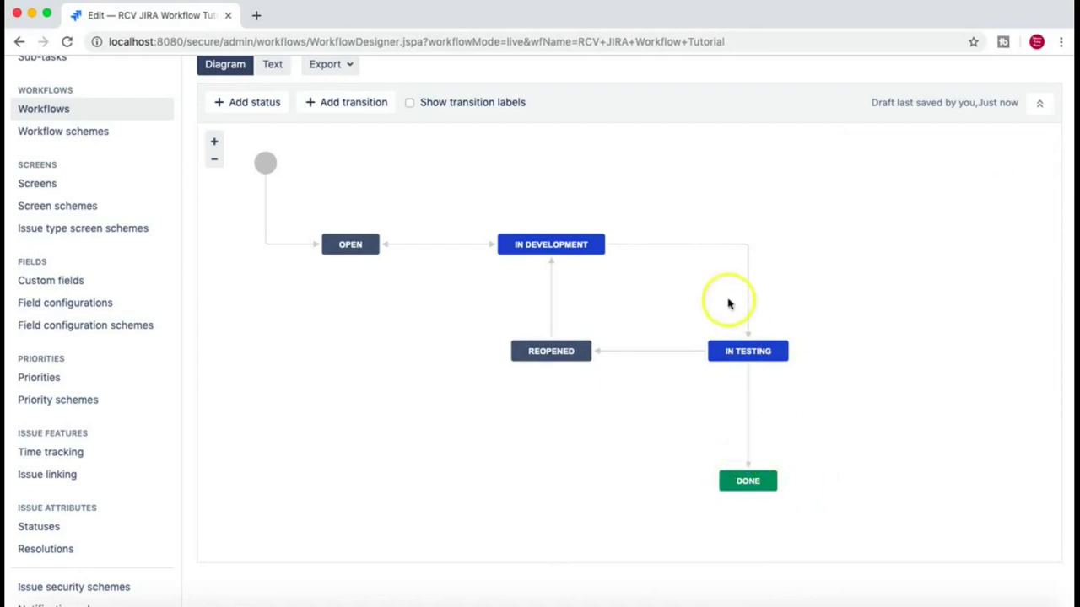
Step: Inspect the Complete transition between In Testing and Done, including its editable name, description and screen, without changing anything
click(747, 415)
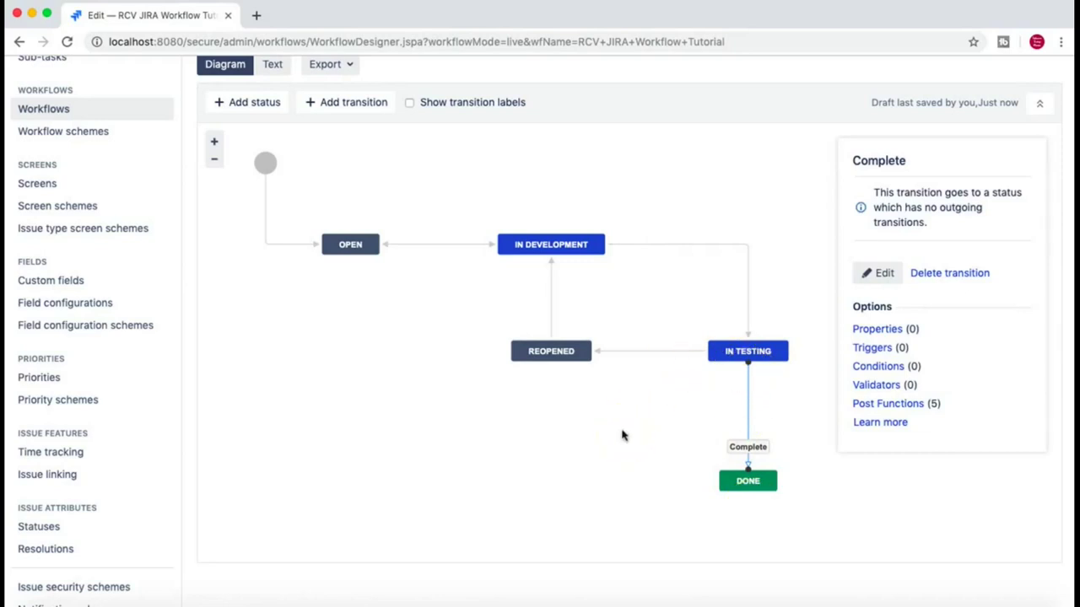
scroll(622, 436, up, 2)
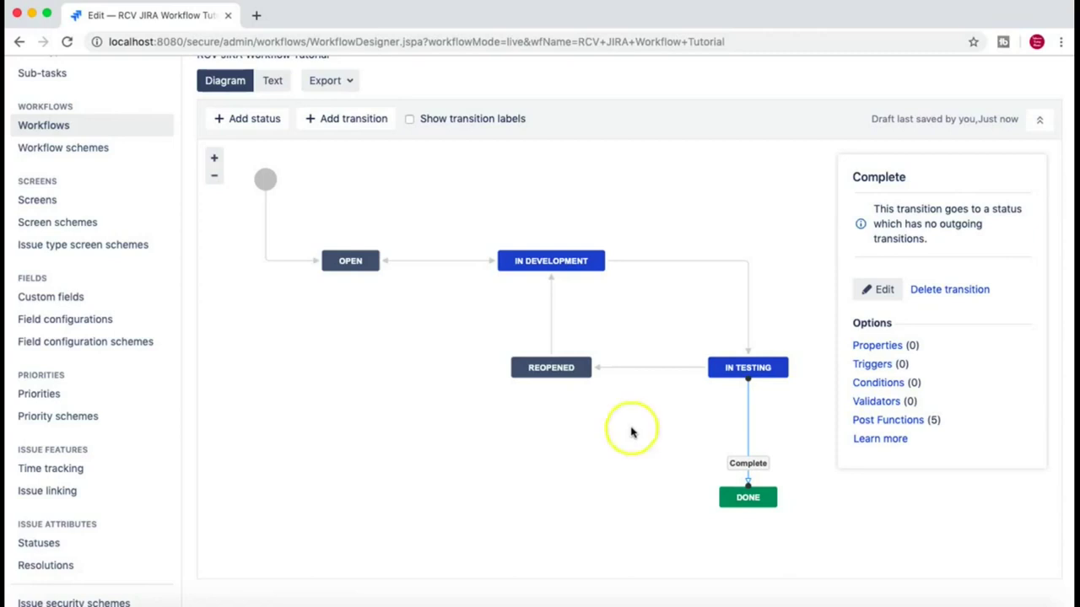
click(656, 429)
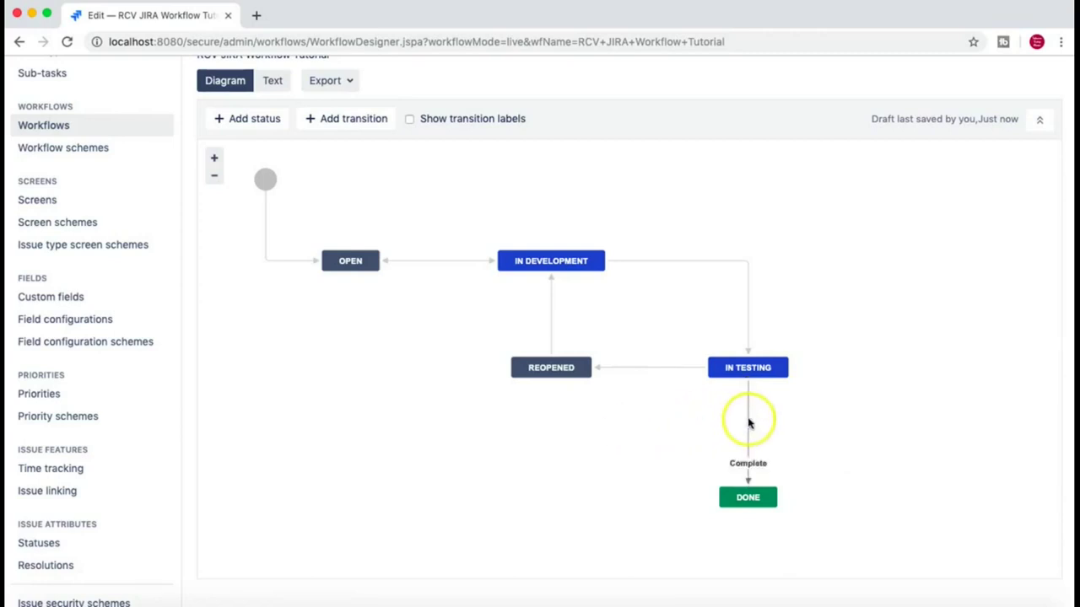
click(748, 421)
click(877, 291)
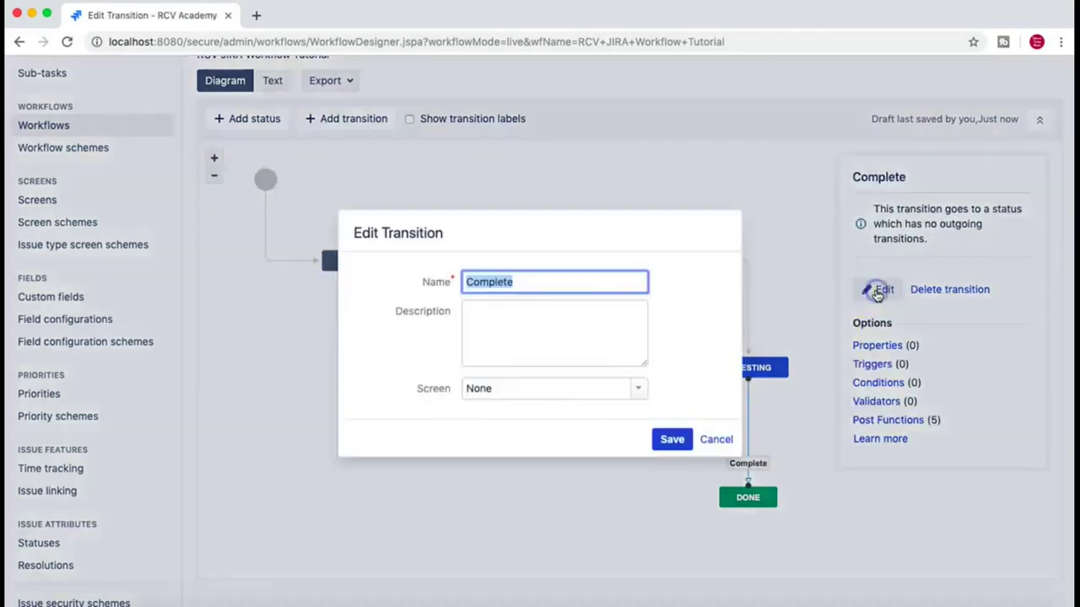
click(713, 439)
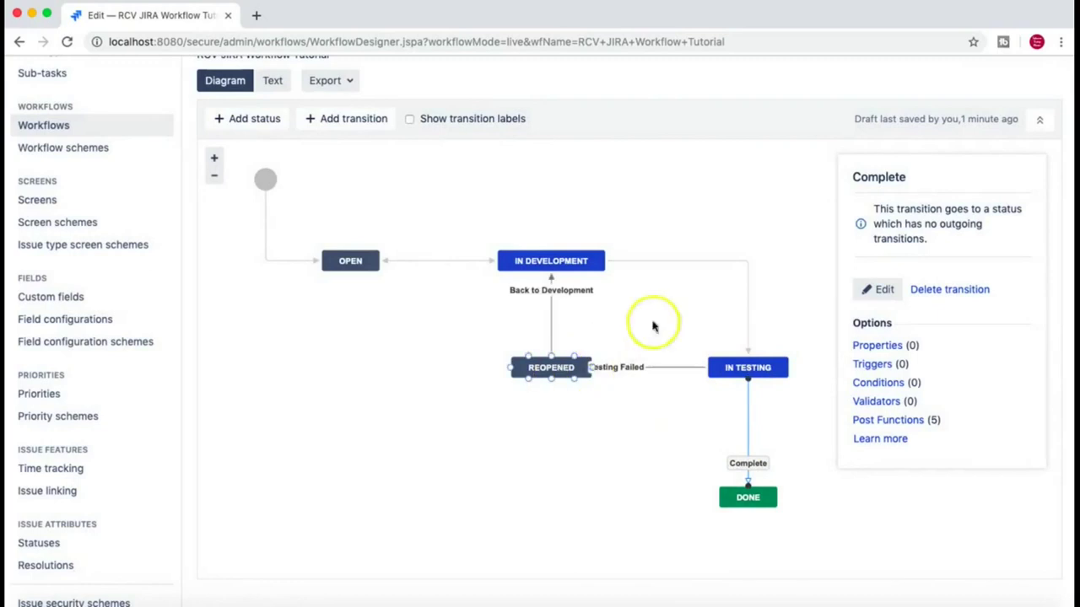
Step: Add a transition named Back to development from In Testing to In Development, with no screen assigned
click(686, 267)
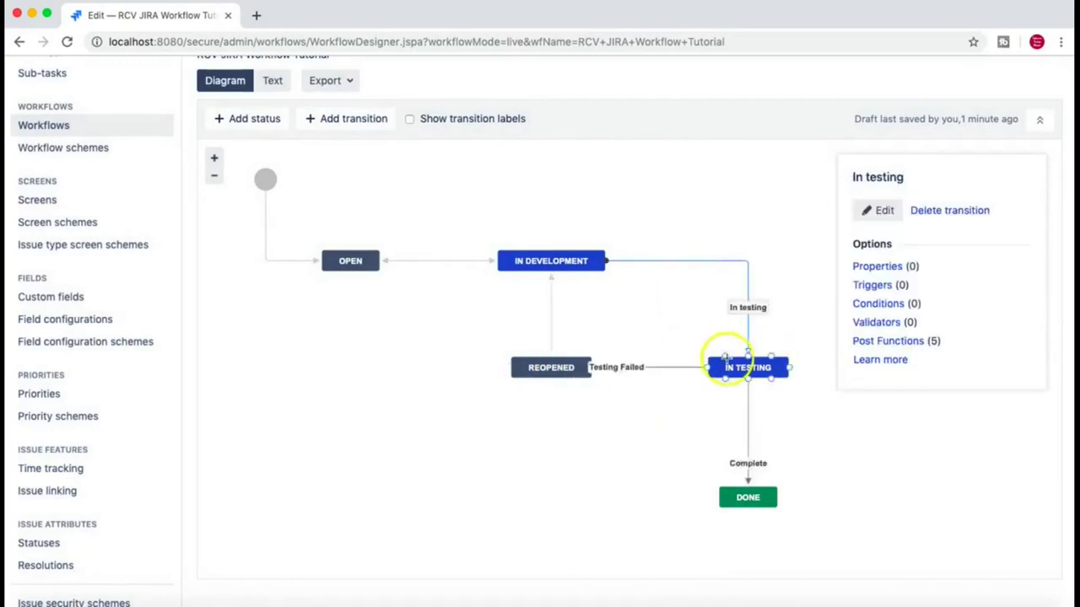
click(723, 355)
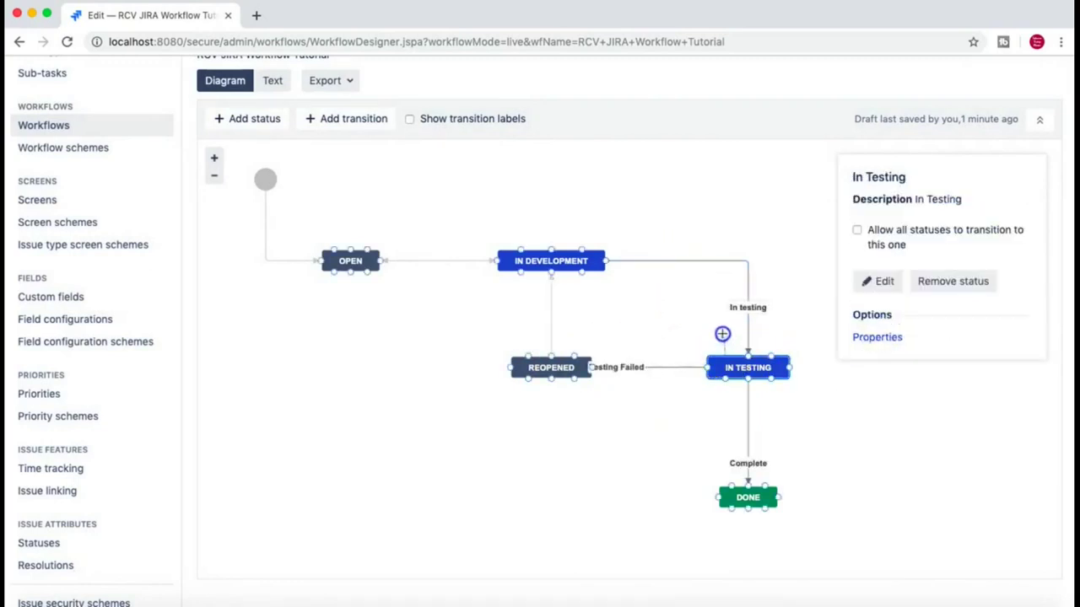
drag(672, 268, 609, 264)
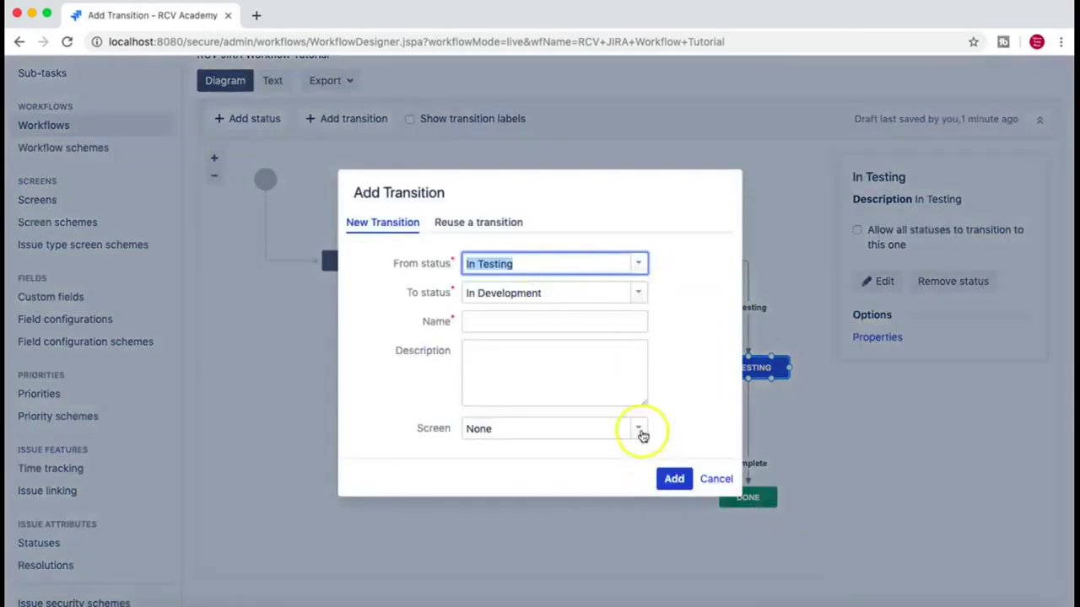
click(580, 327)
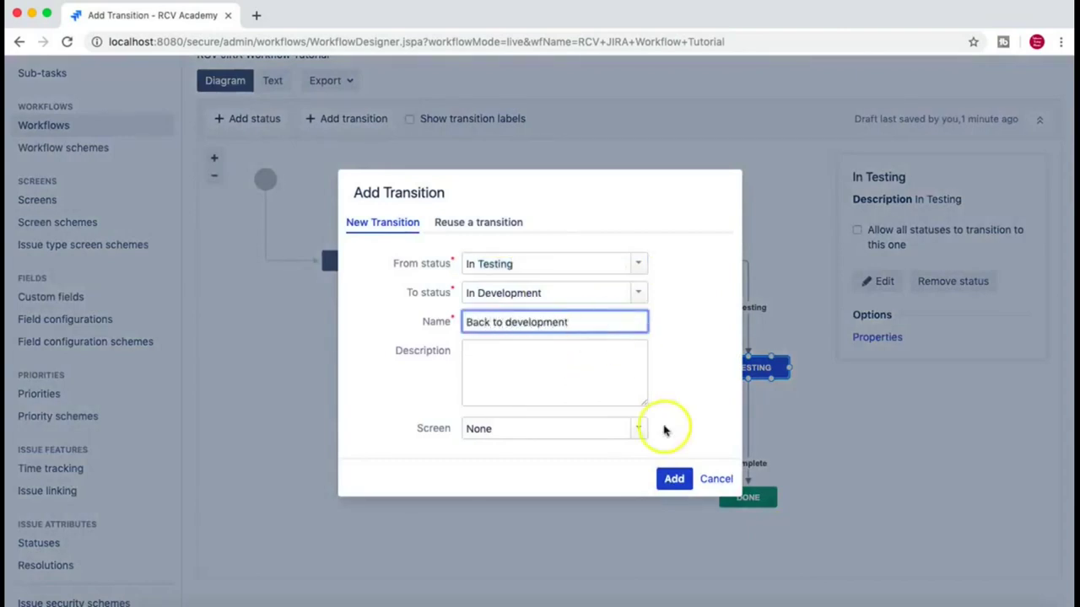
click(674, 478)
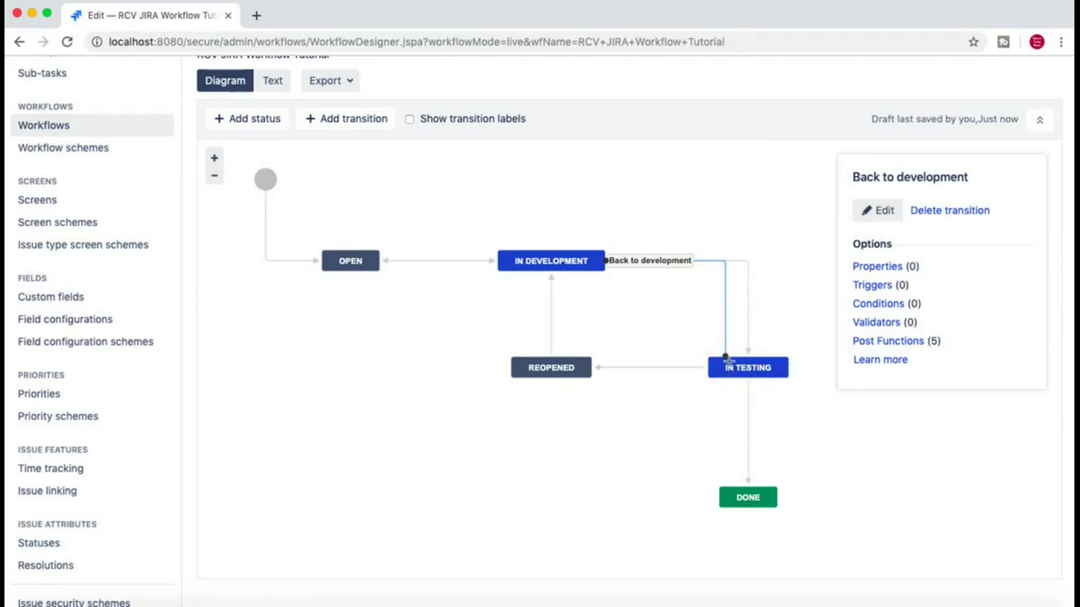
drag(724, 361, 559, 263)
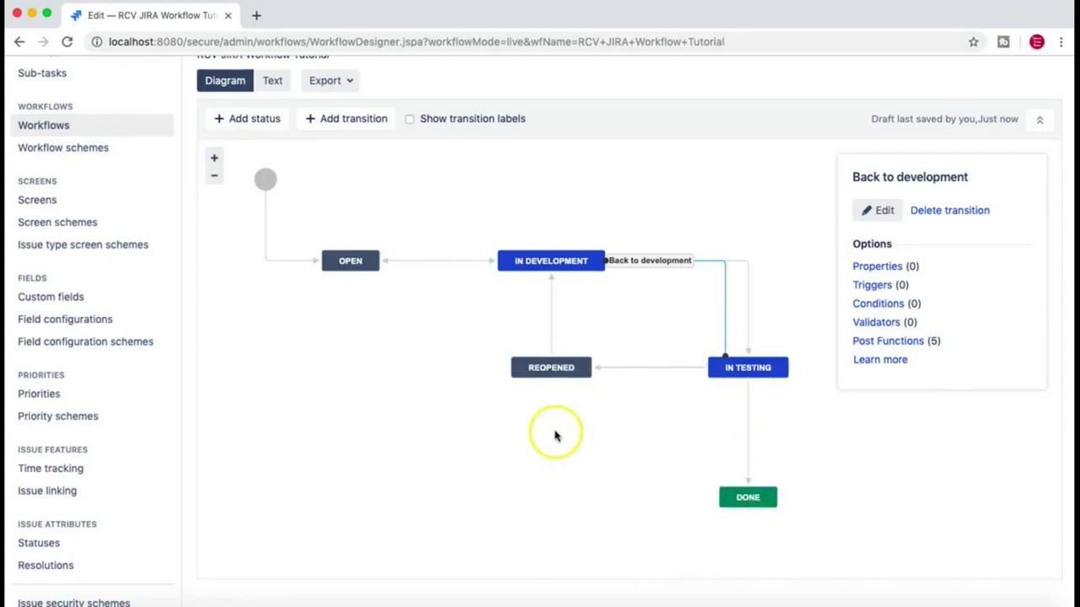
click(704, 190)
scroll(703, 194, down, 2)
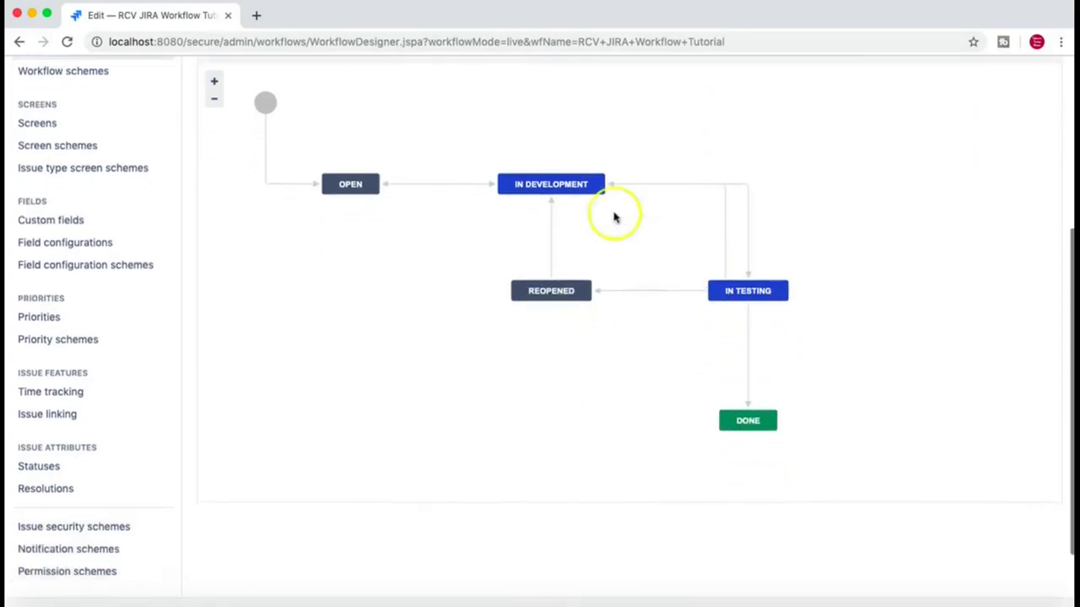
Step: Turn on the transition labels in the RCV JIRA Workflow Tutorial diagram
scroll(465, 349, up, 2)
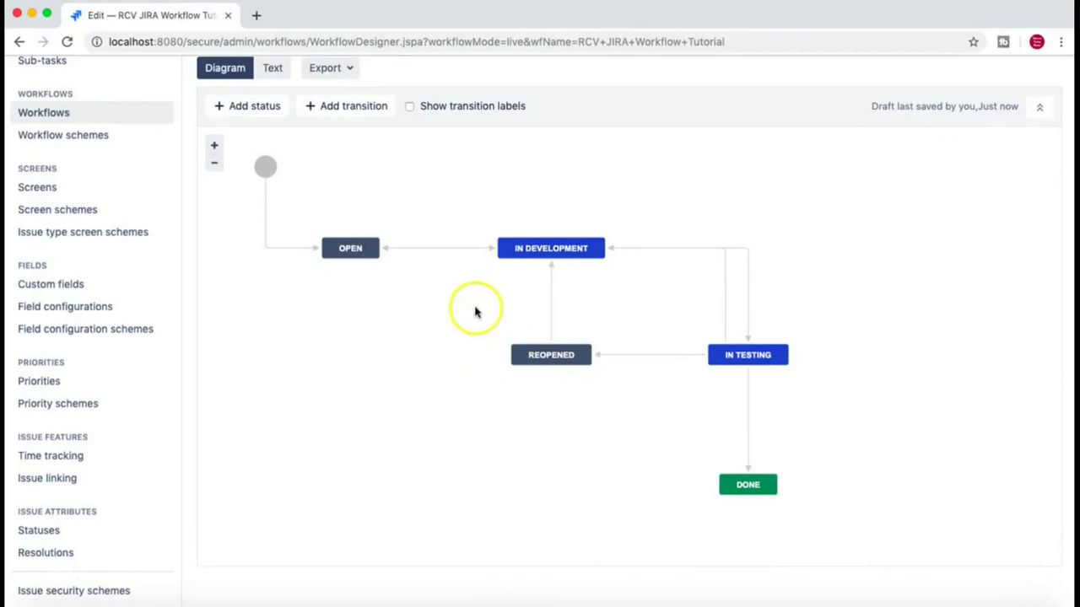
scroll(385, 309, up, 1)
click(493, 223)
scroll(492, 221, up, 1)
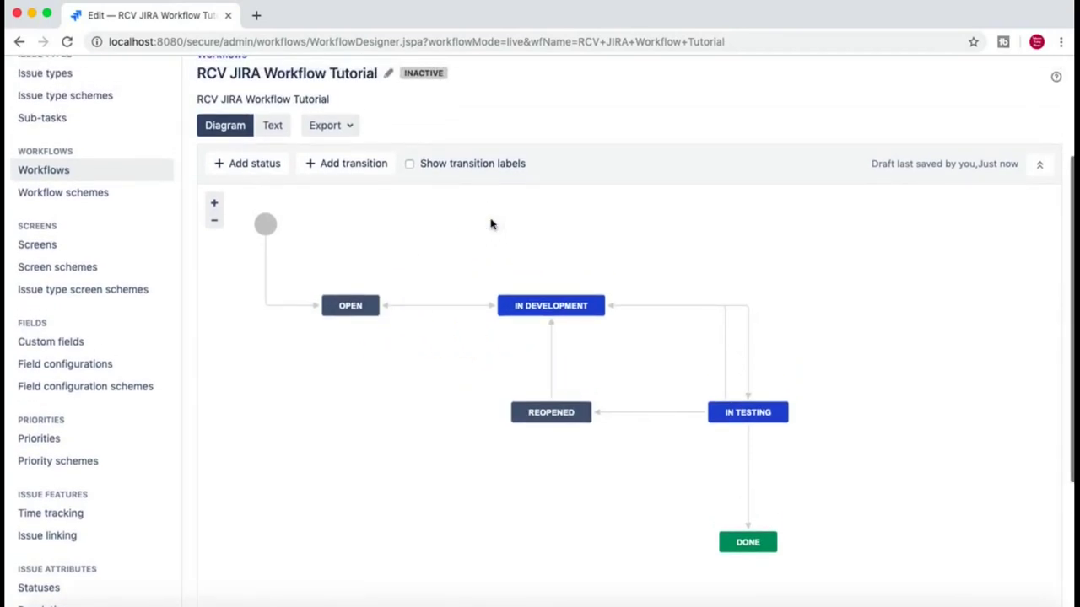
click(409, 164)
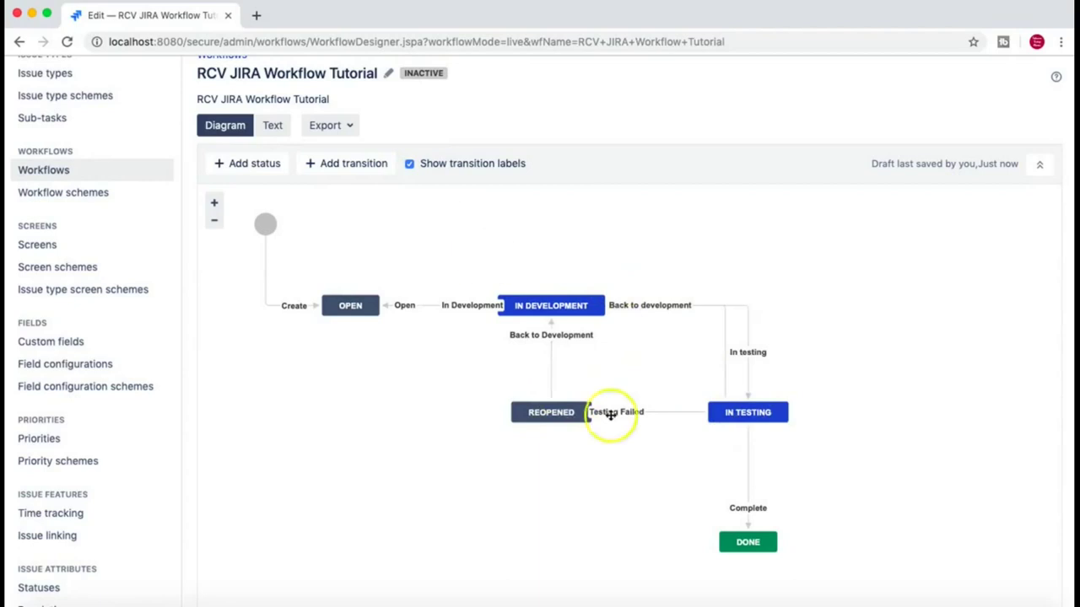
Step: Start a new transition and examine the screens that can be assigned to it, leaving the screen as None
click(357, 163)
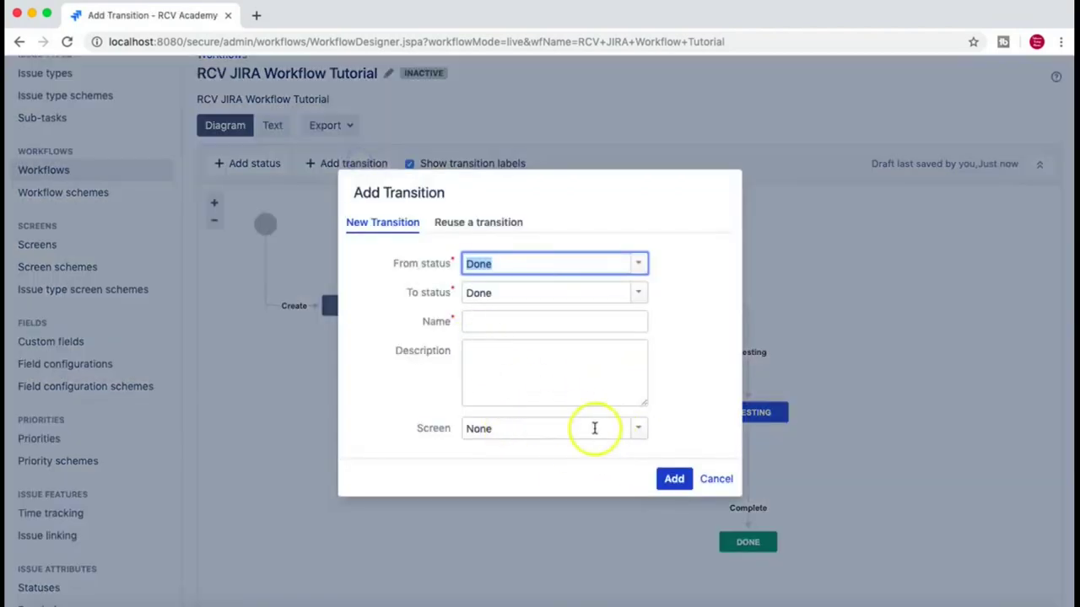
click(640, 430)
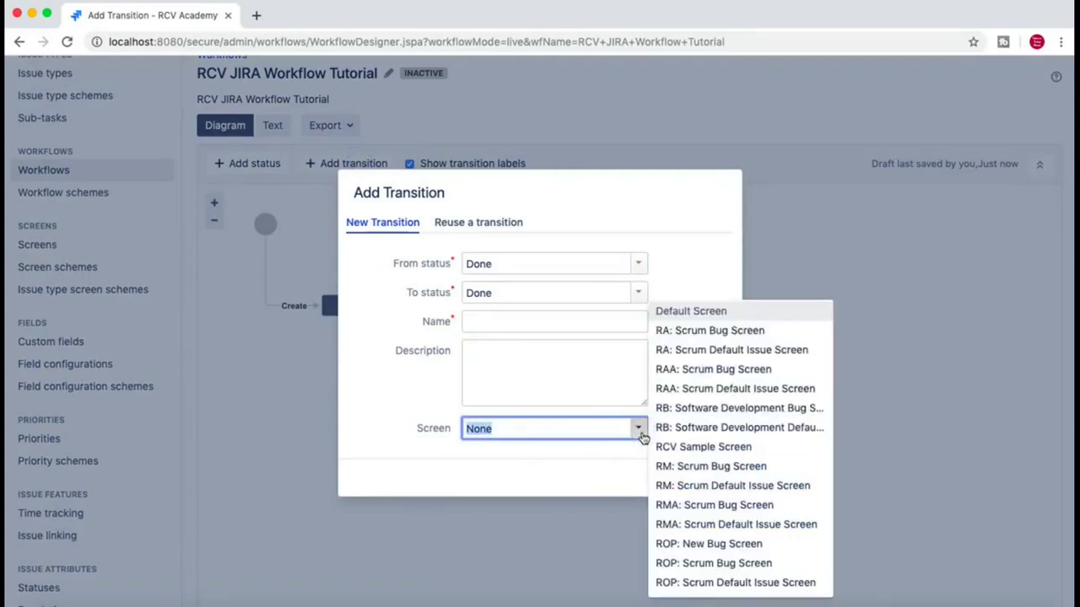
scroll(707, 422, down, 2)
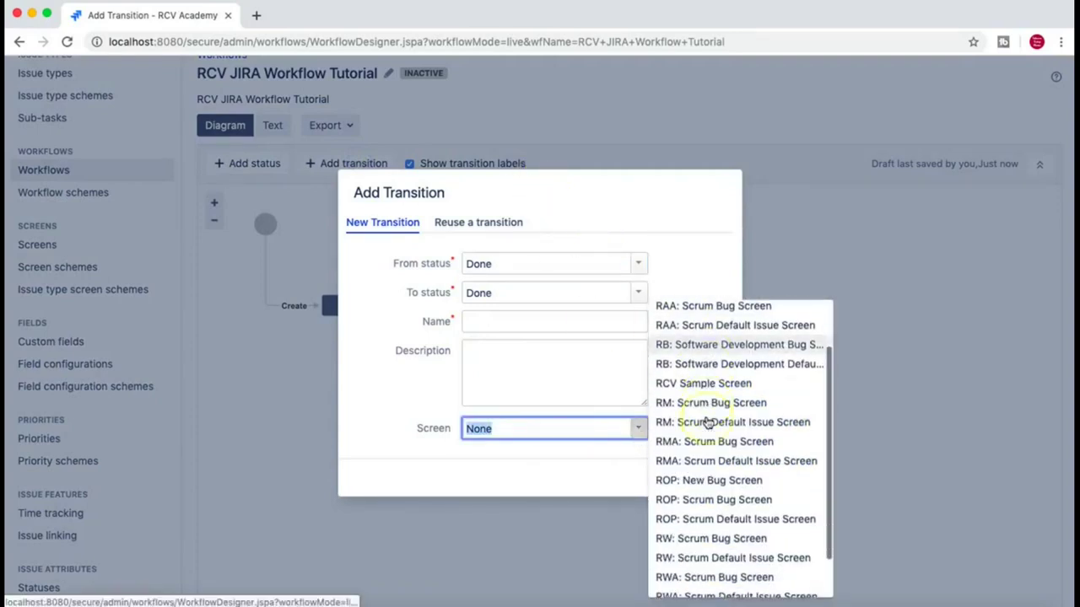
scroll(707, 422, down, 2)
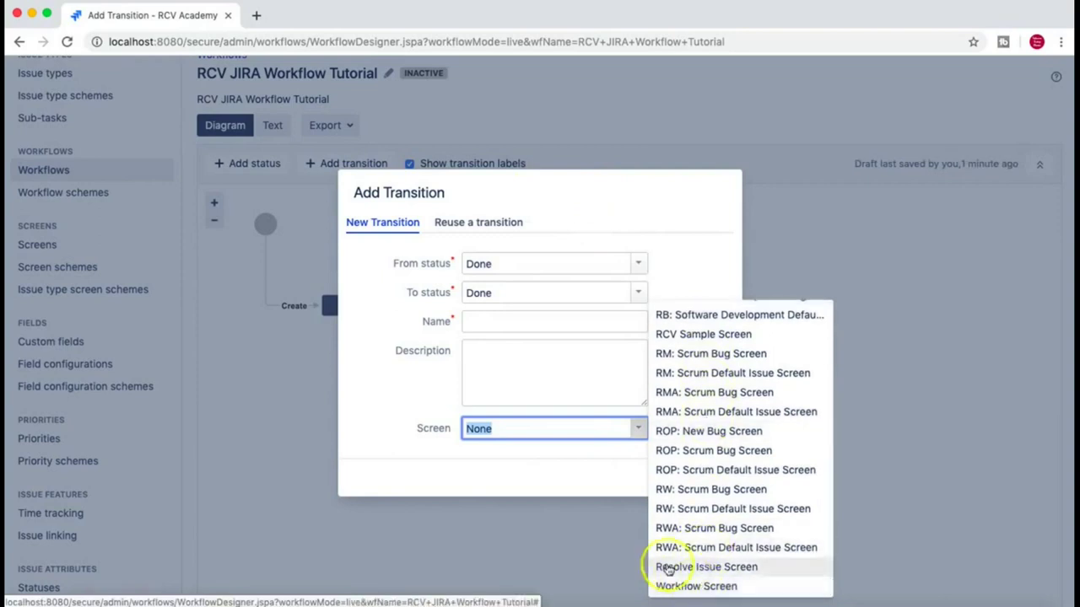
click(390, 403)
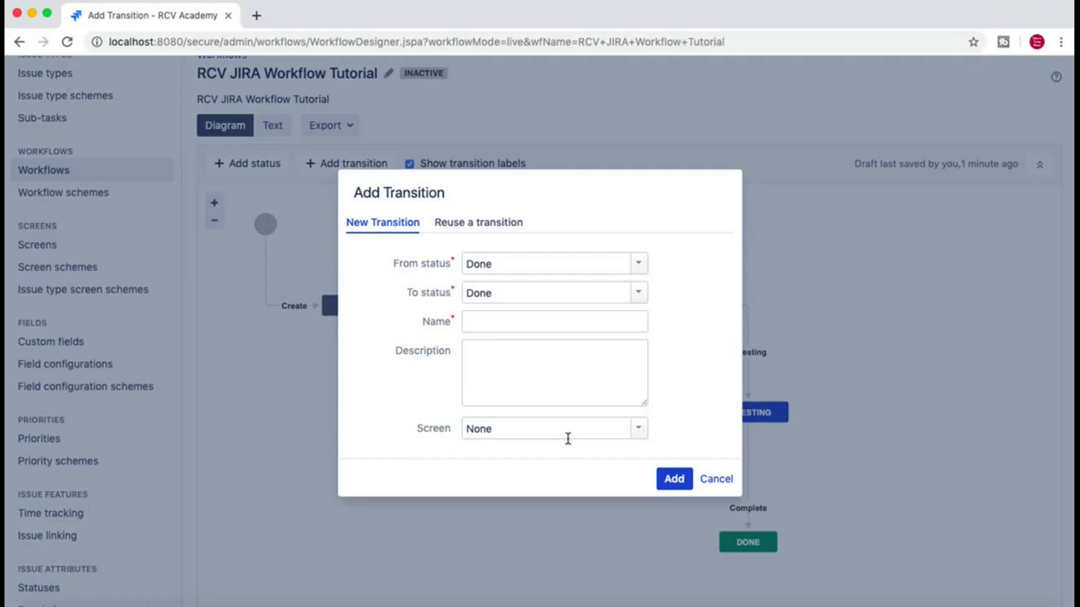
Step: Reuse the existing In testing transition to connect Done back to In Testing
click(477, 224)
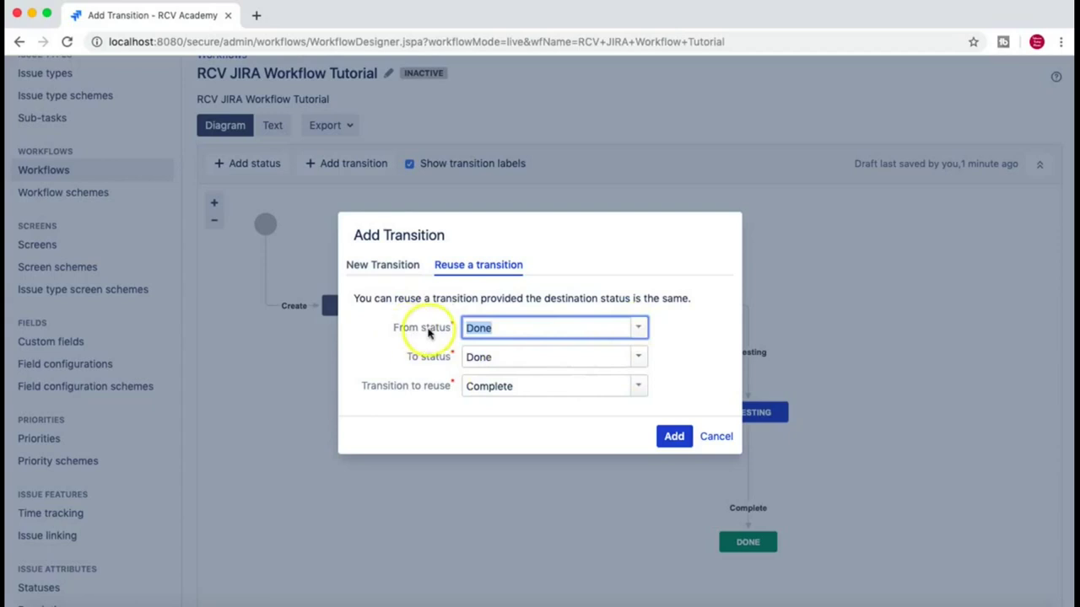
click(641, 363)
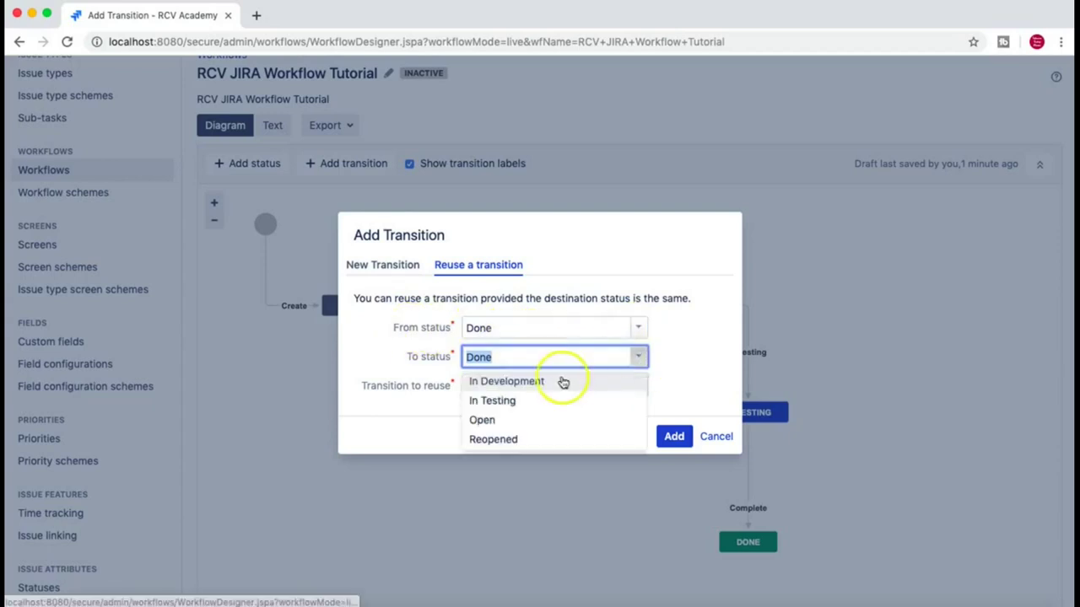
click(545, 401)
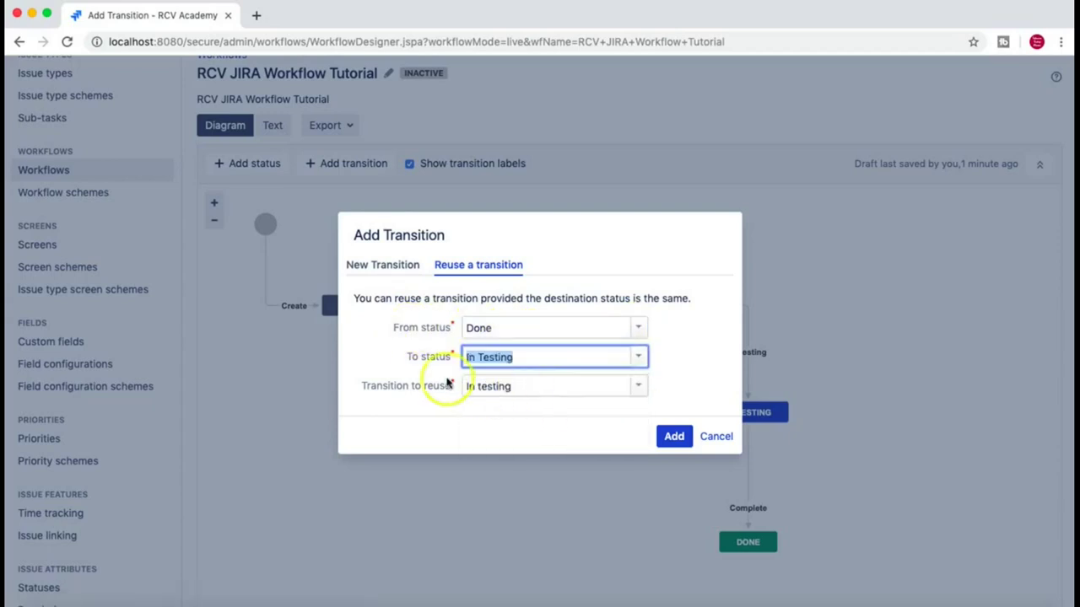
click(639, 389)
click(451, 393)
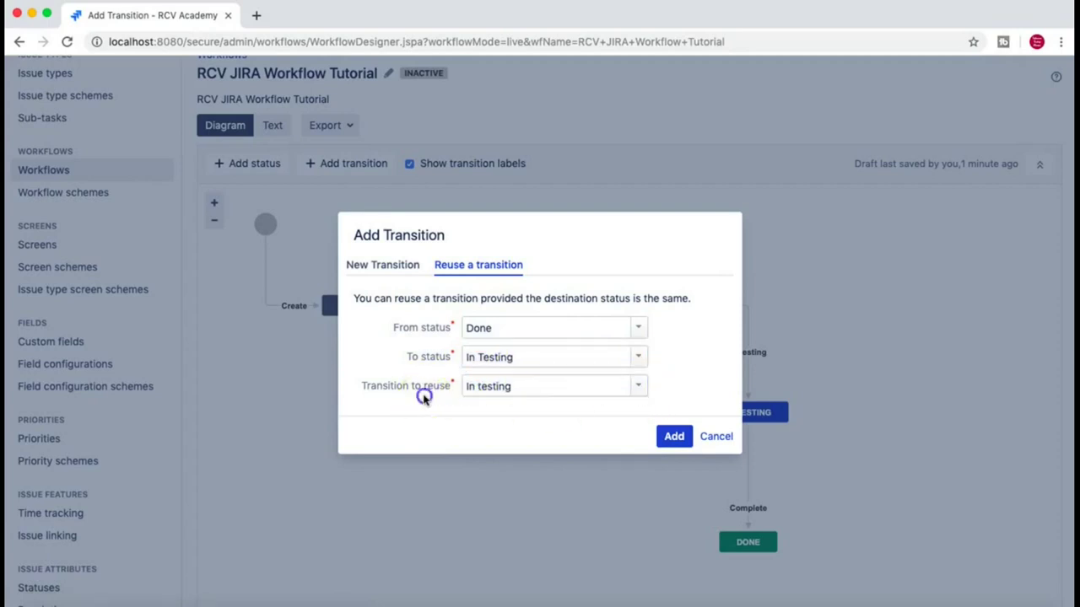
click(675, 446)
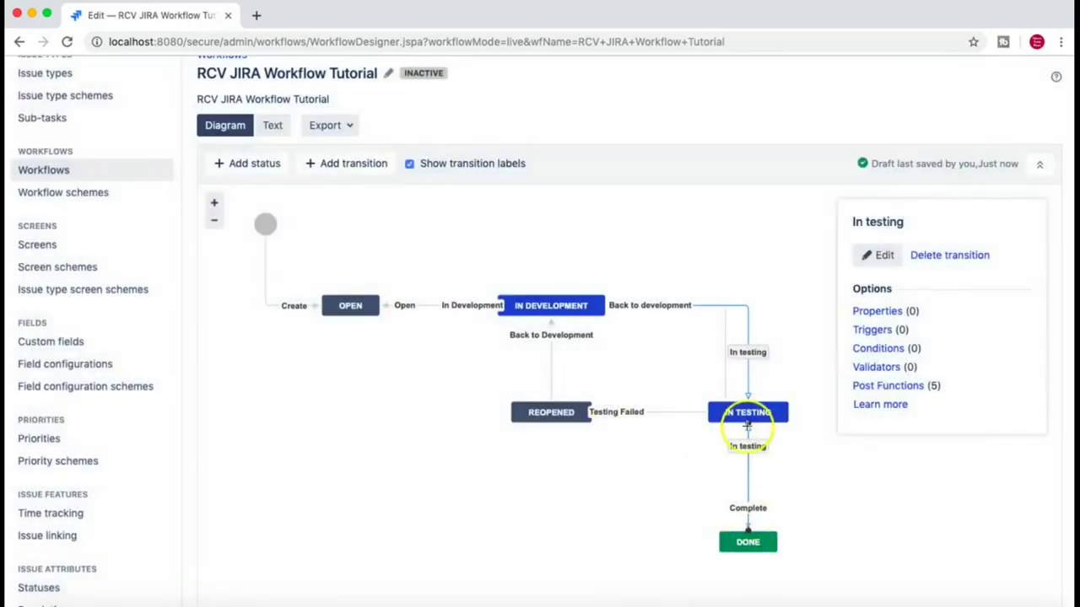
Step: Check the transitions attached to the In Testing and Done statuses, and the Testing Failed transition to Reopened
click(752, 413)
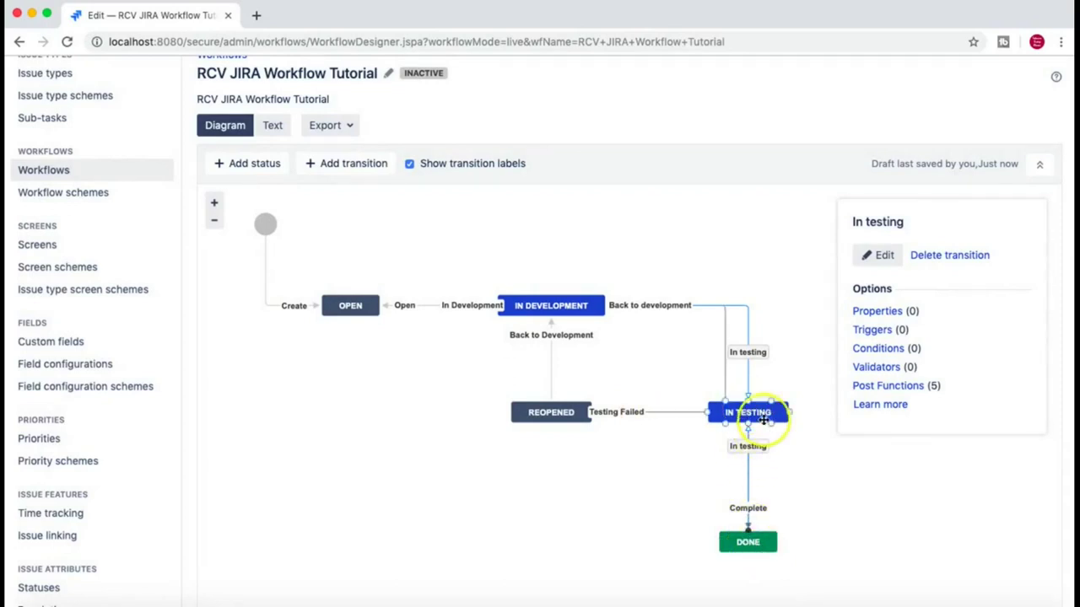
click(720, 478)
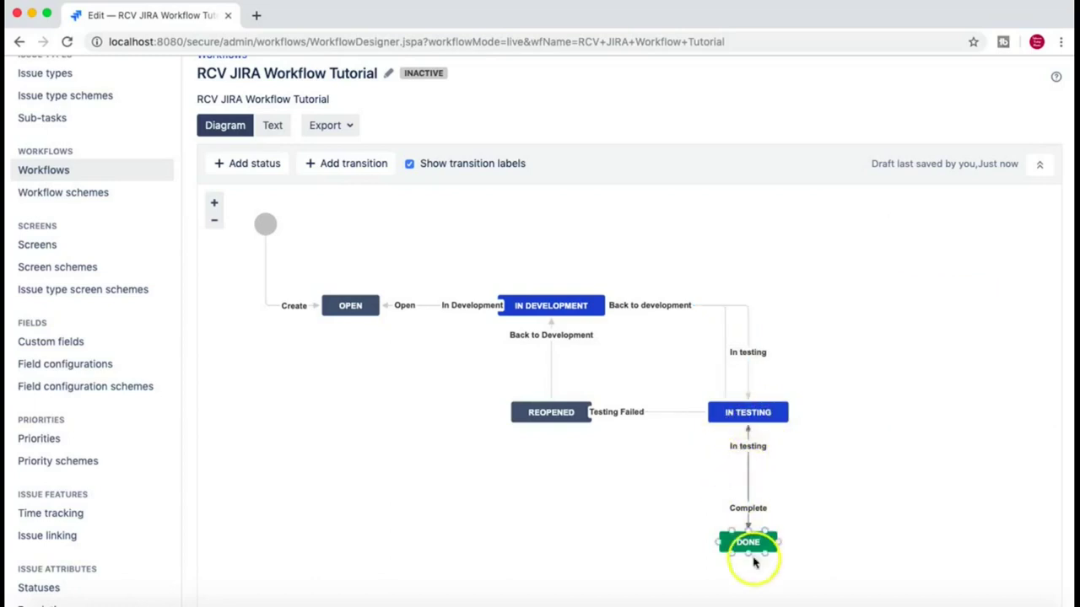
click(651, 416)
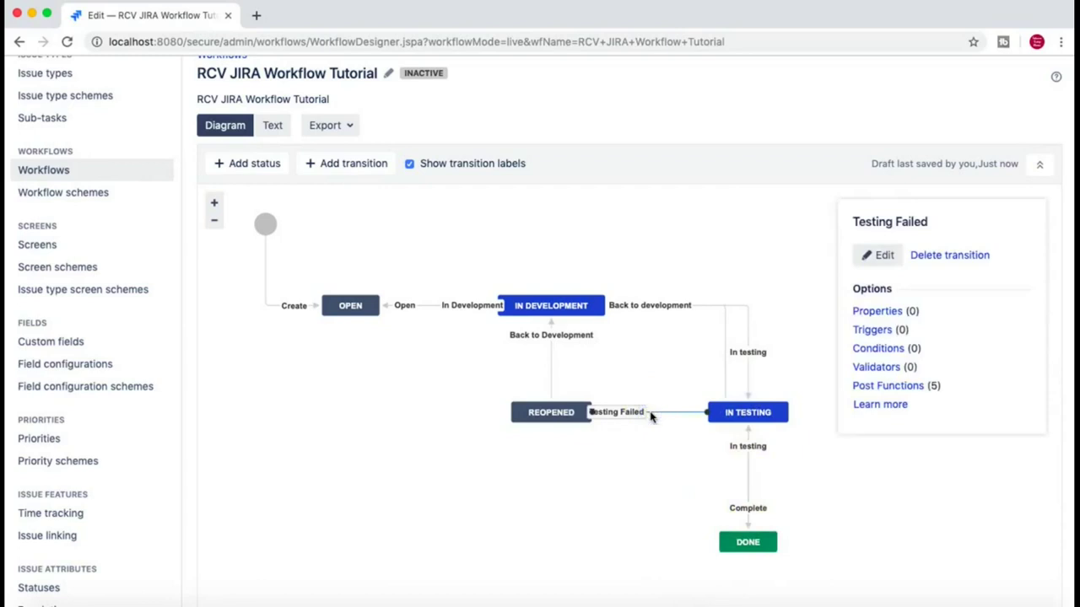
click(371, 165)
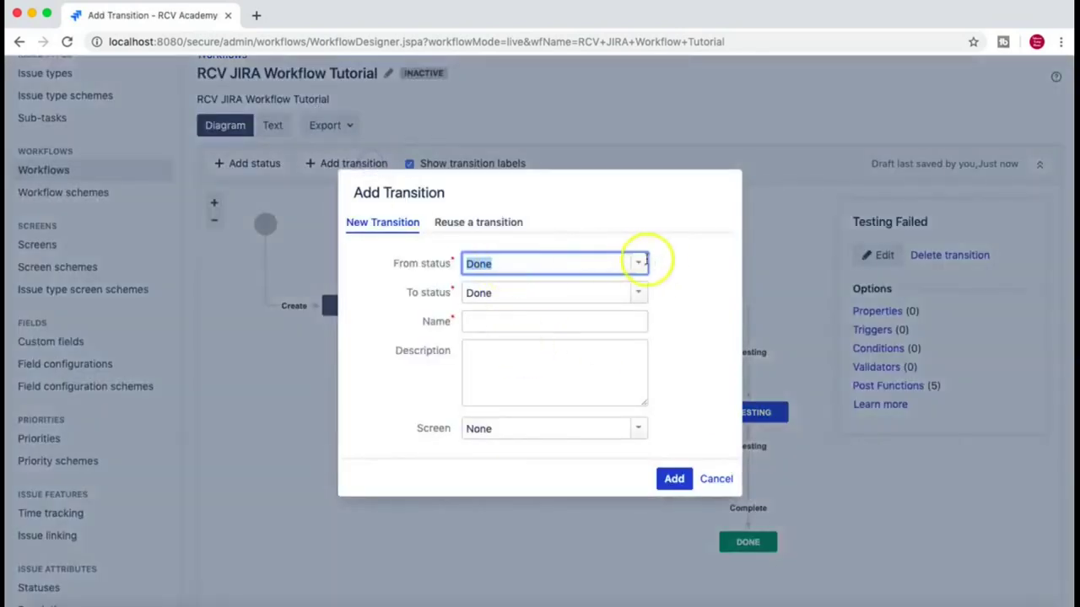
click(644, 262)
click(535, 346)
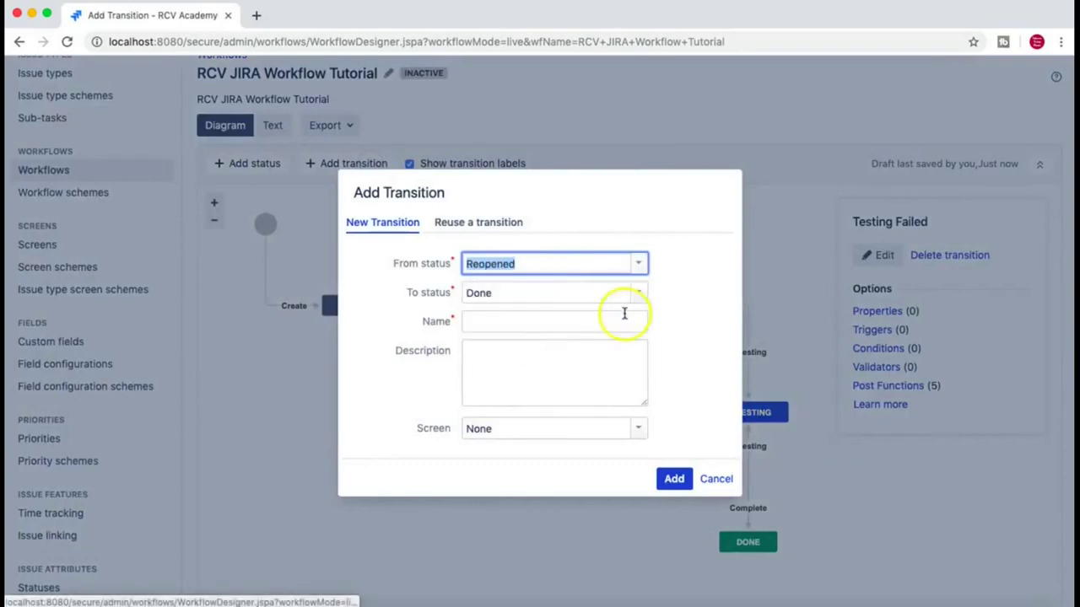
click(637, 292)
click(515, 342)
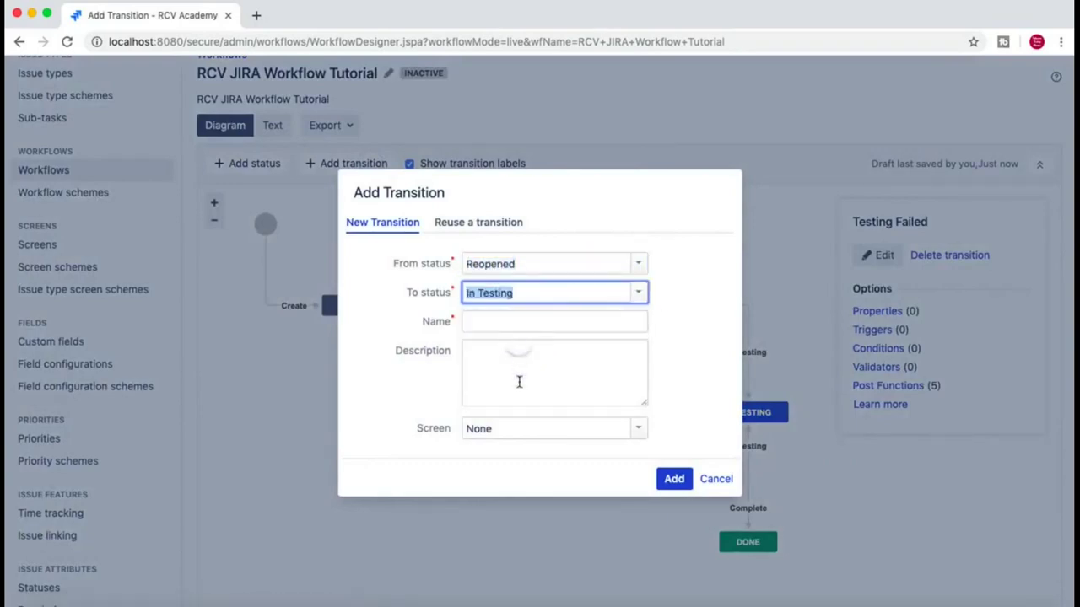
Step: Reuse the existing In testing transition to connect Reopened to In Testing
click(478, 222)
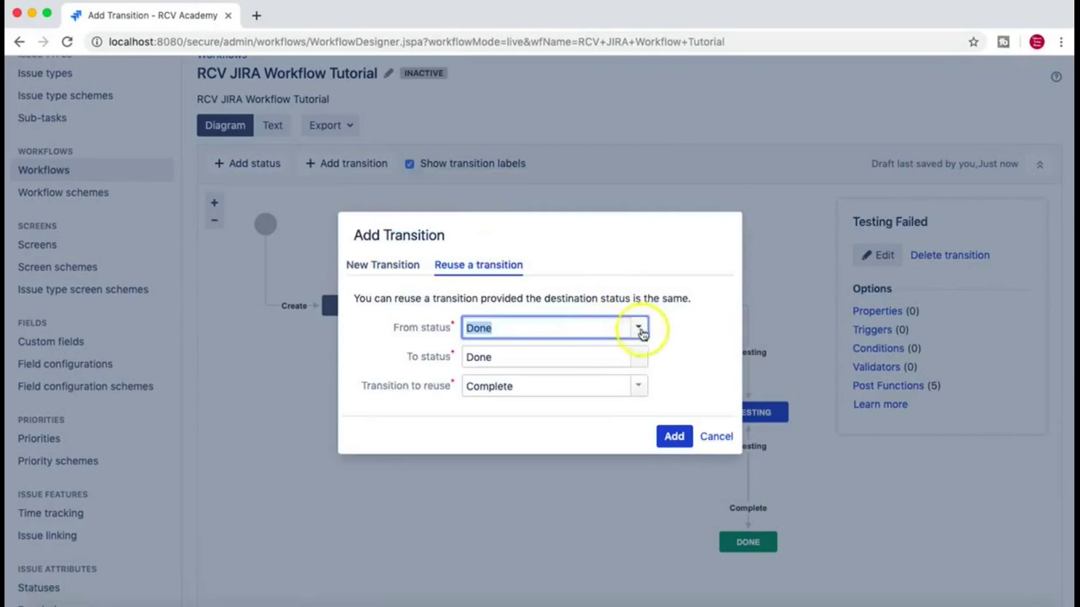
click(639, 329)
click(514, 410)
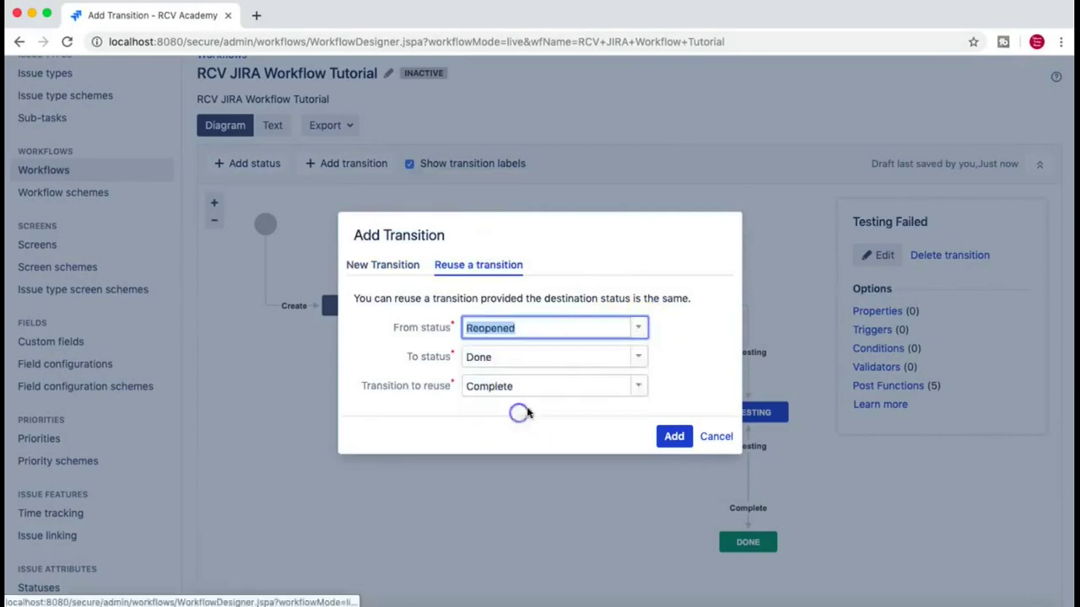
click(640, 358)
click(540, 402)
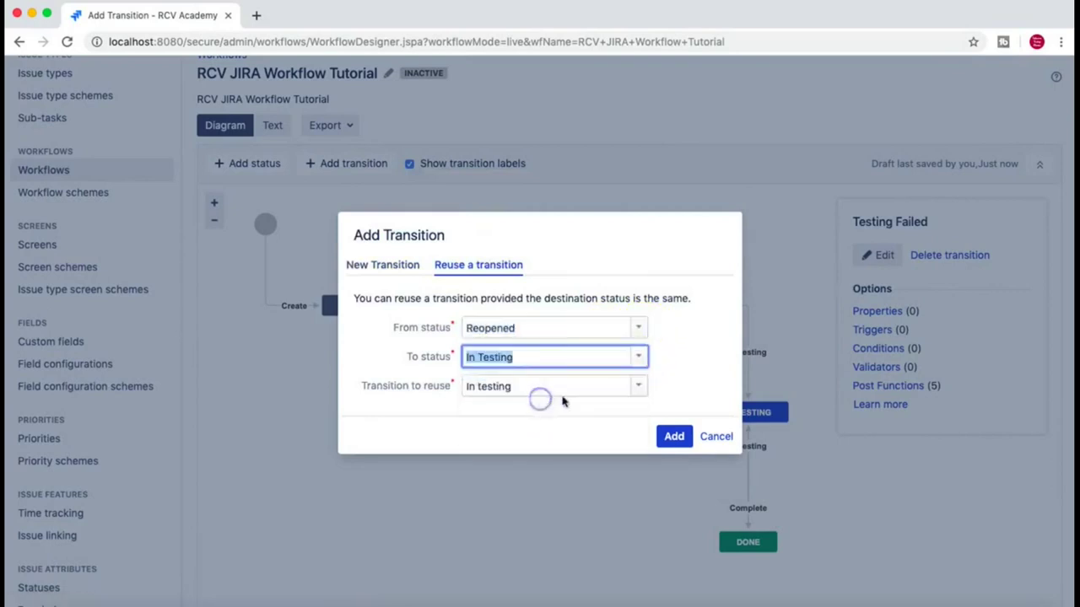
click(638, 388)
click(674, 436)
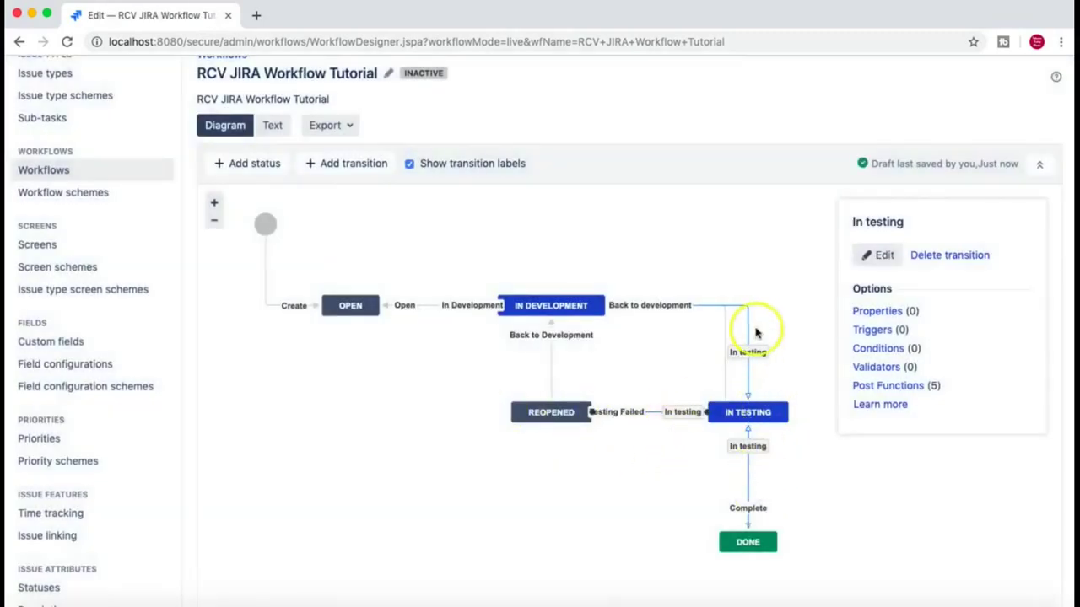
Step: Review the labelled workflow diagram, checking the reused In testing transitions that lead into In Testing from Reopened and Done
drag(680, 418, 747, 527)
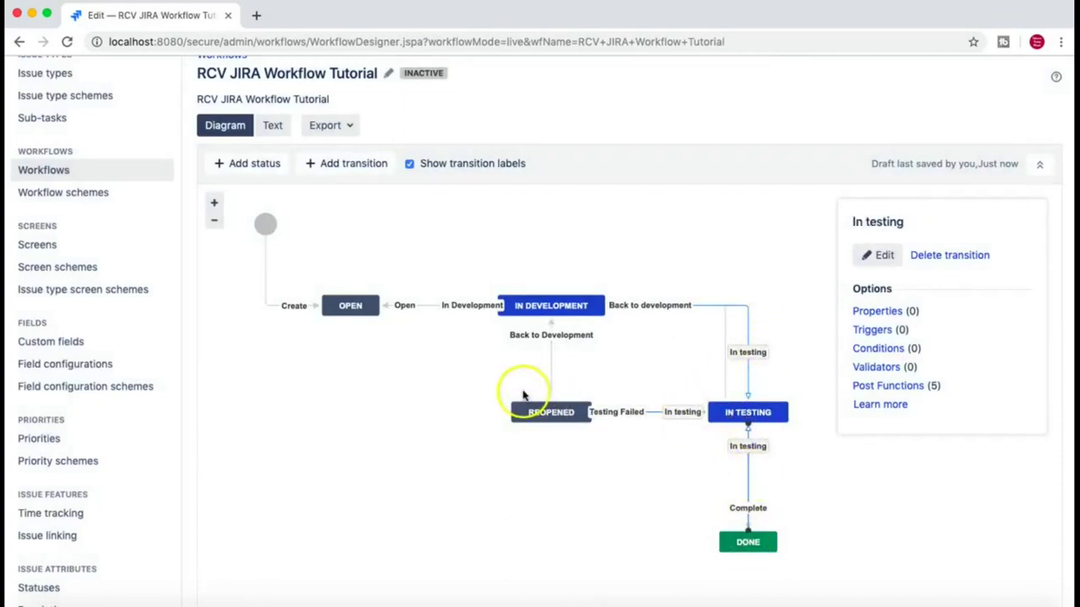
click(411, 391)
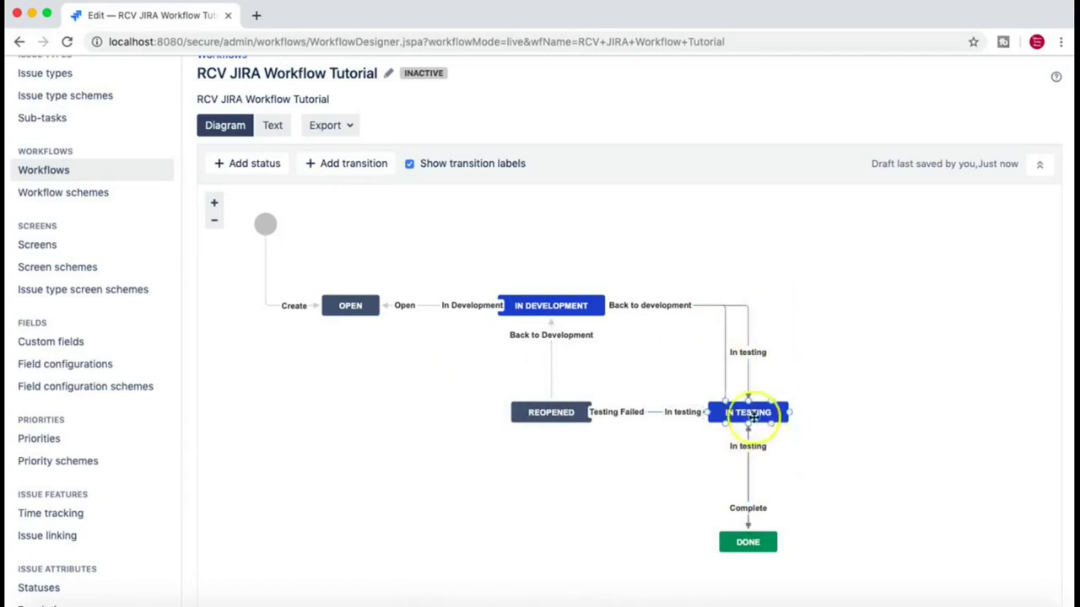
scroll(705, 268, down, 1)
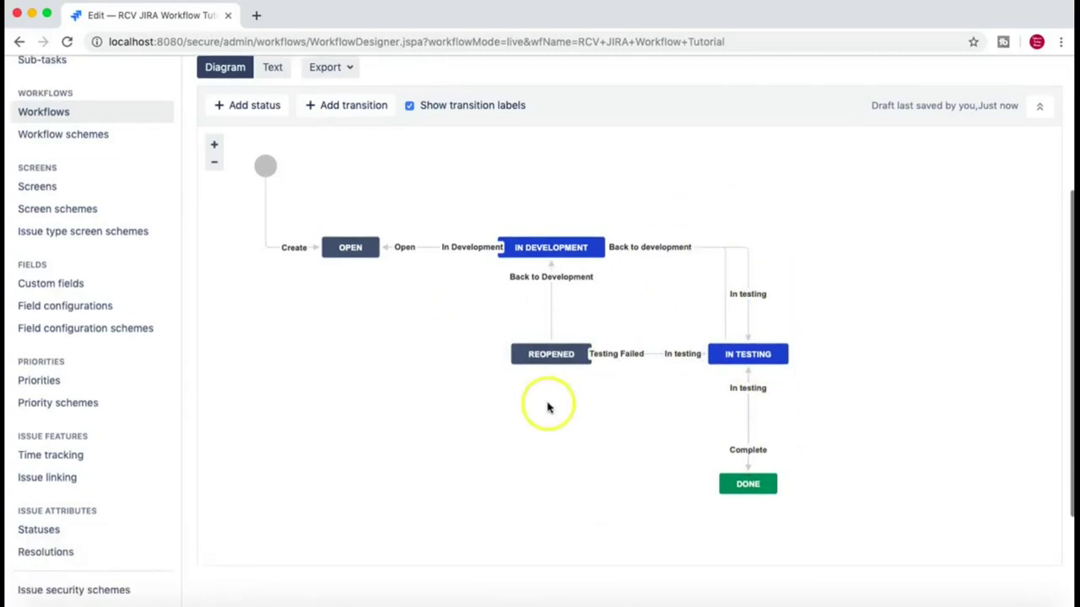
scroll(548, 406, up, 1)
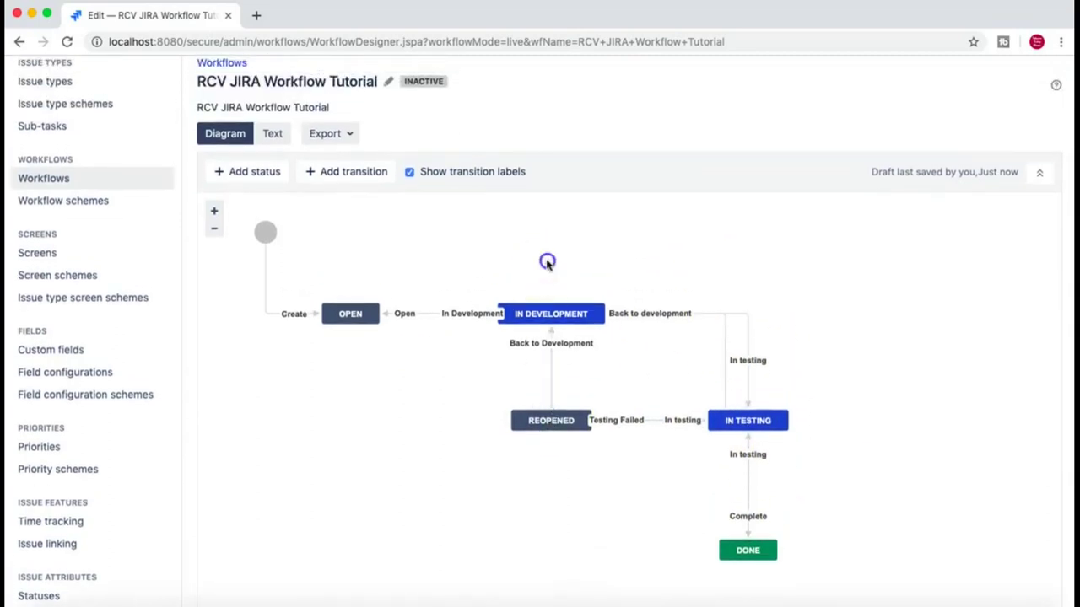
scroll(546, 265, up, 1)
scroll(547, 266, down, 2)
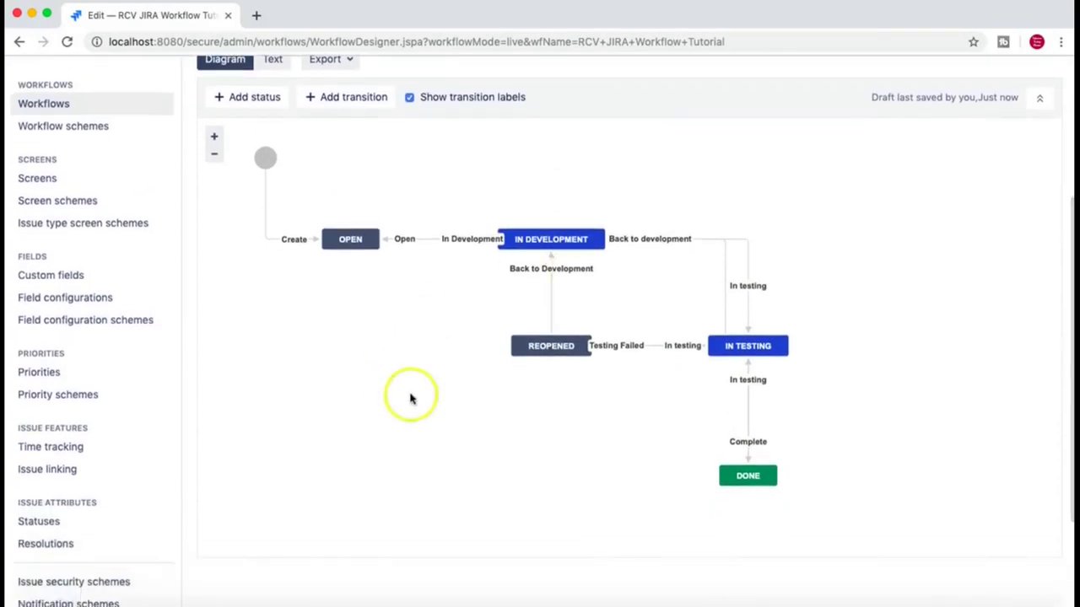
scroll(422, 405, up, 1)
scroll(436, 416, up, 2)
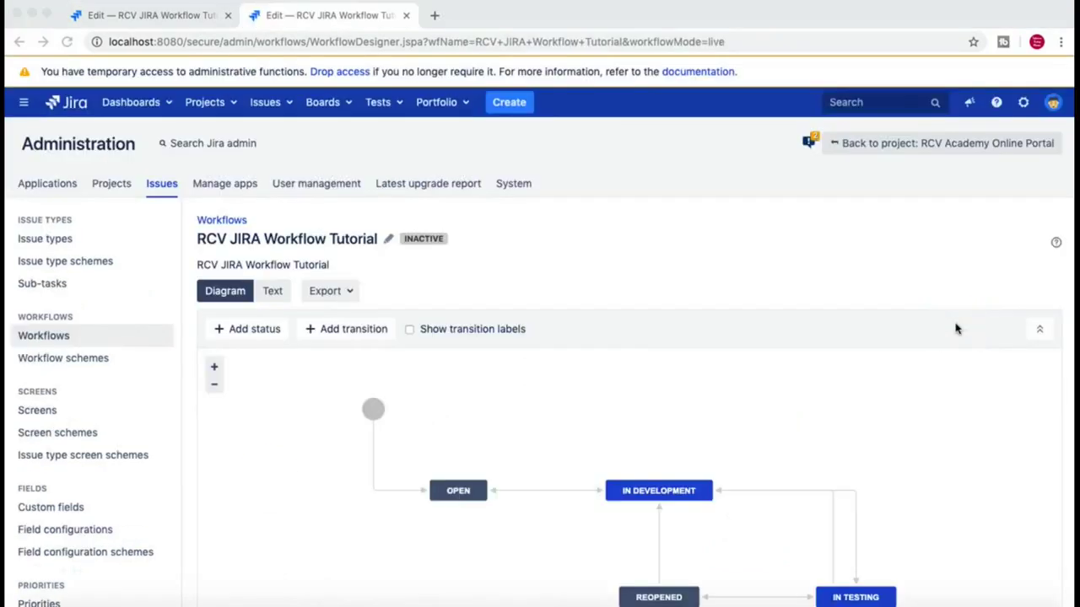
Step: Review the workflow's status and diagram, and inspect the shared In testing transition from In Development with its editing, deletion and rule options
scroll(802, 236, down, 4)
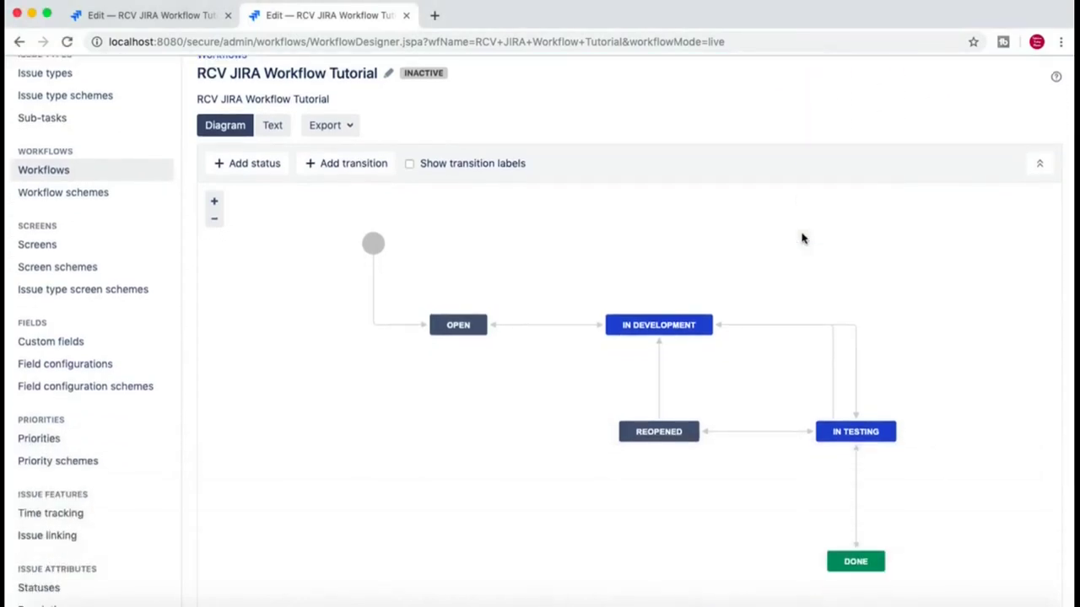
scroll(802, 238, up, 1)
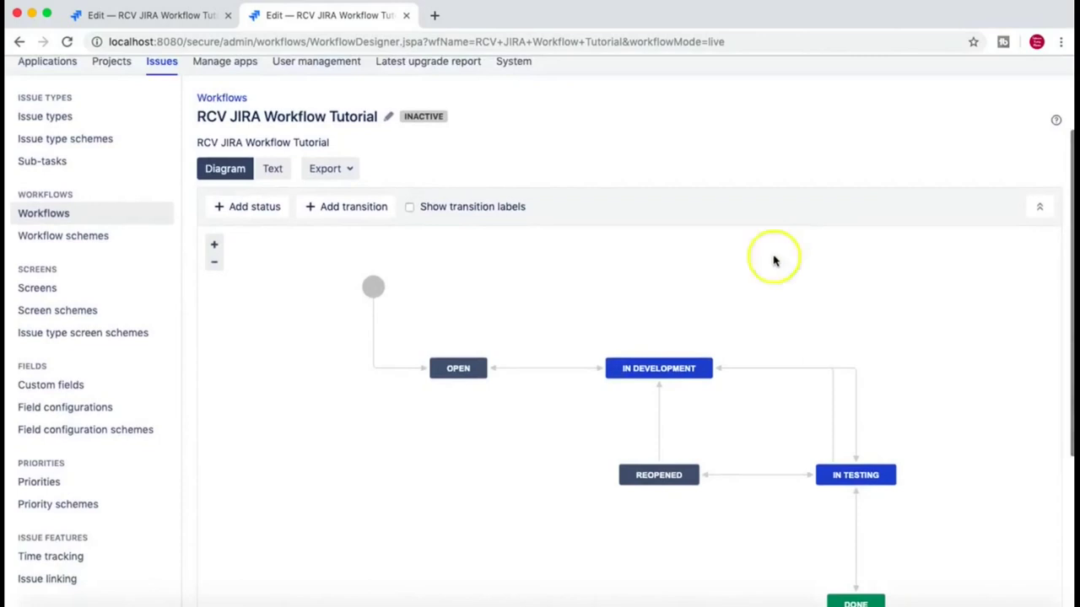
click(742, 284)
scroll(742, 284, down, 2)
scroll(742, 284, up, 2)
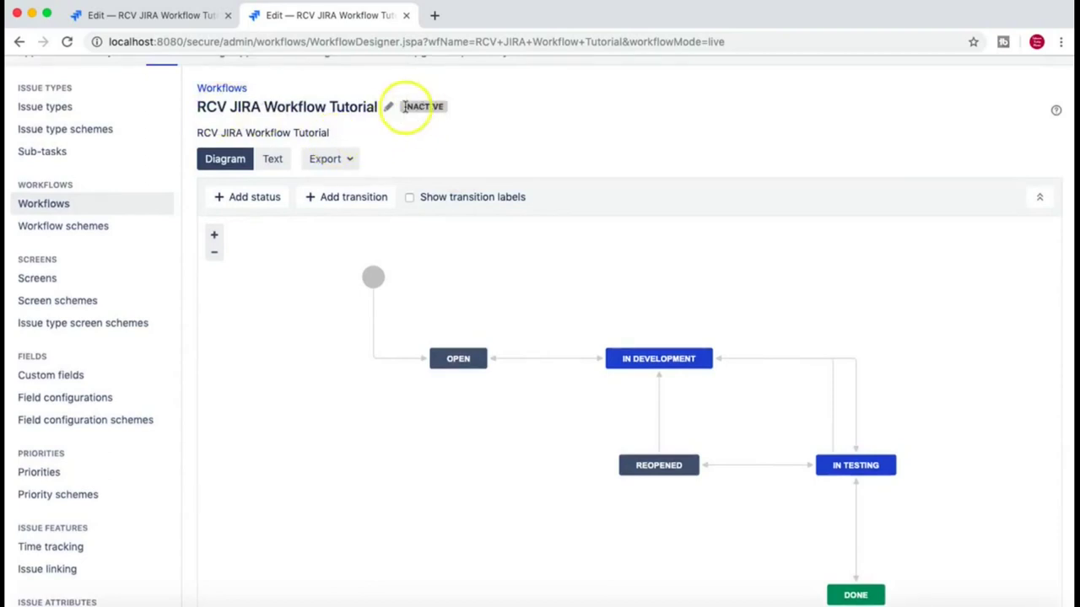
scroll(506, 108, up, 2)
scroll(506, 108, down, 3)
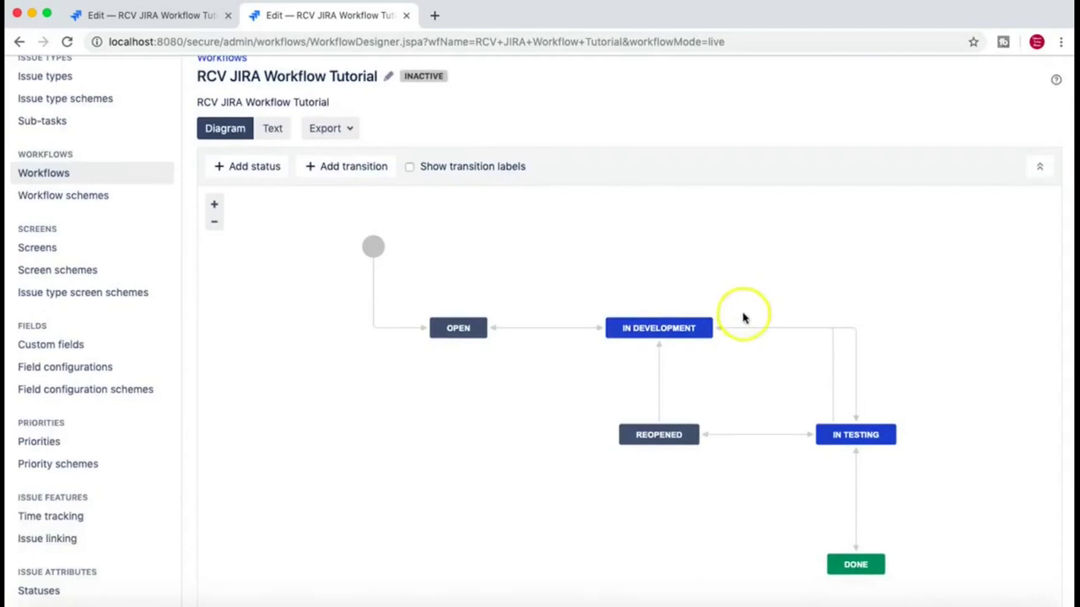
click(743, 328)
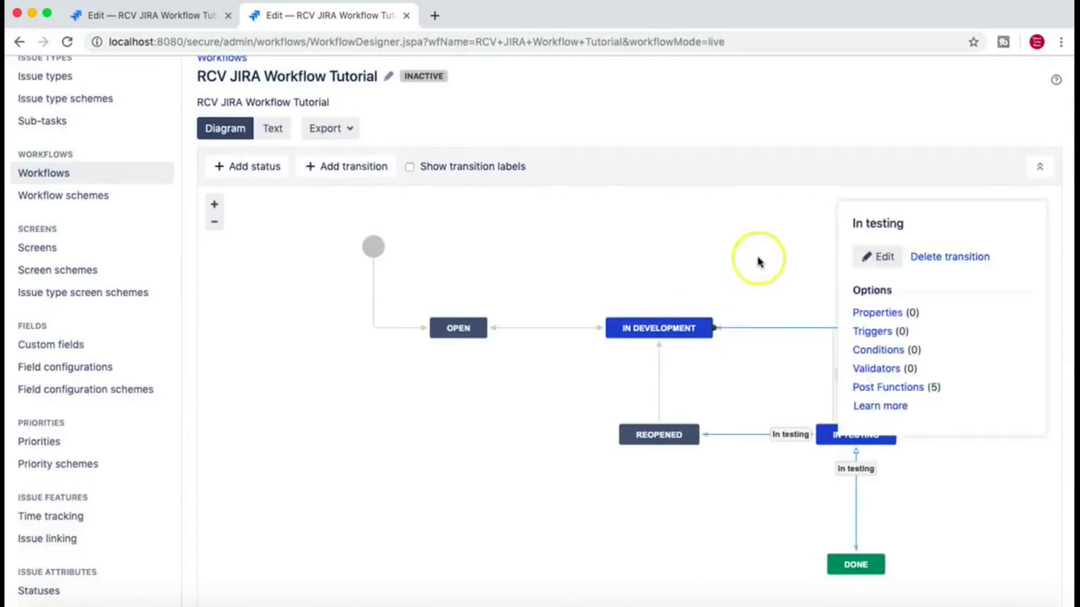
scroll(757, 262, down, 2)
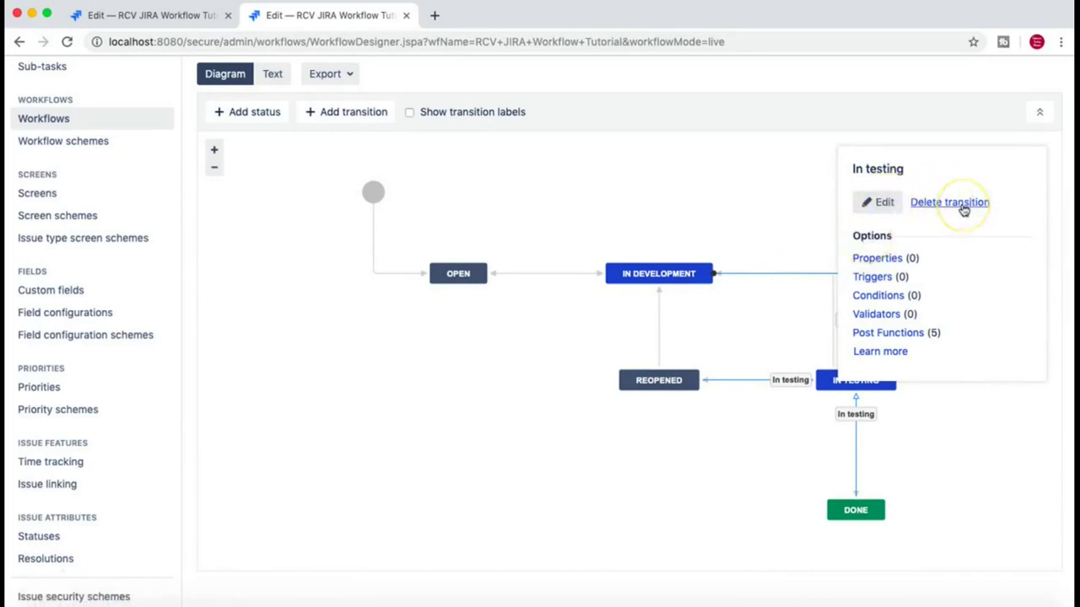
Step: Open the triggers of the shared In testing transition and review its source statuses, destination and rule categories
scroll(962, 210, down, 1)
scroll(870, 211, up, 2)
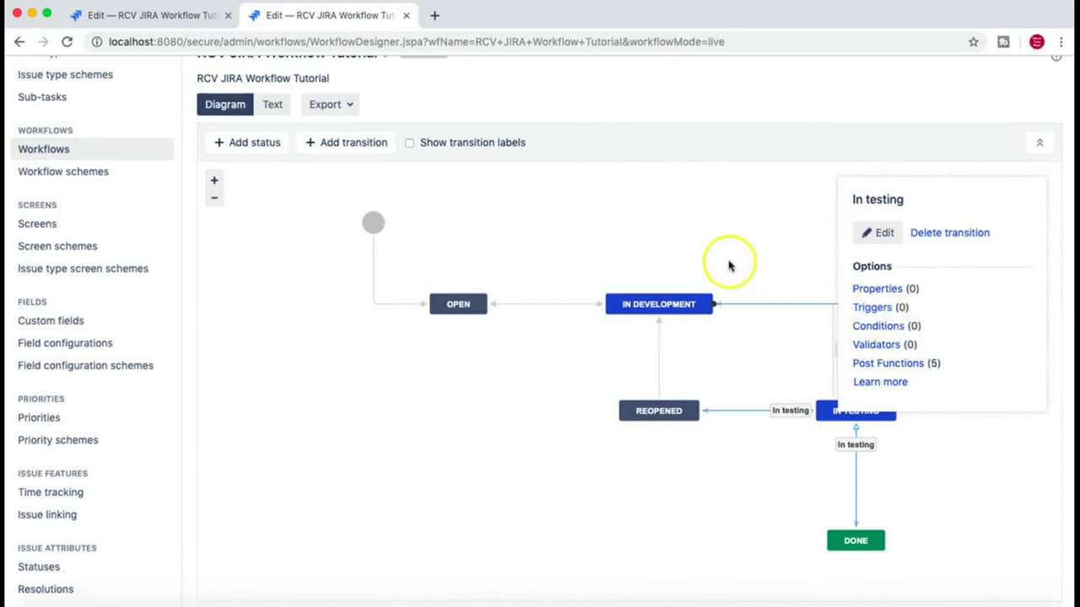
scroll(730, 265, up, 1)
click(872, 345)
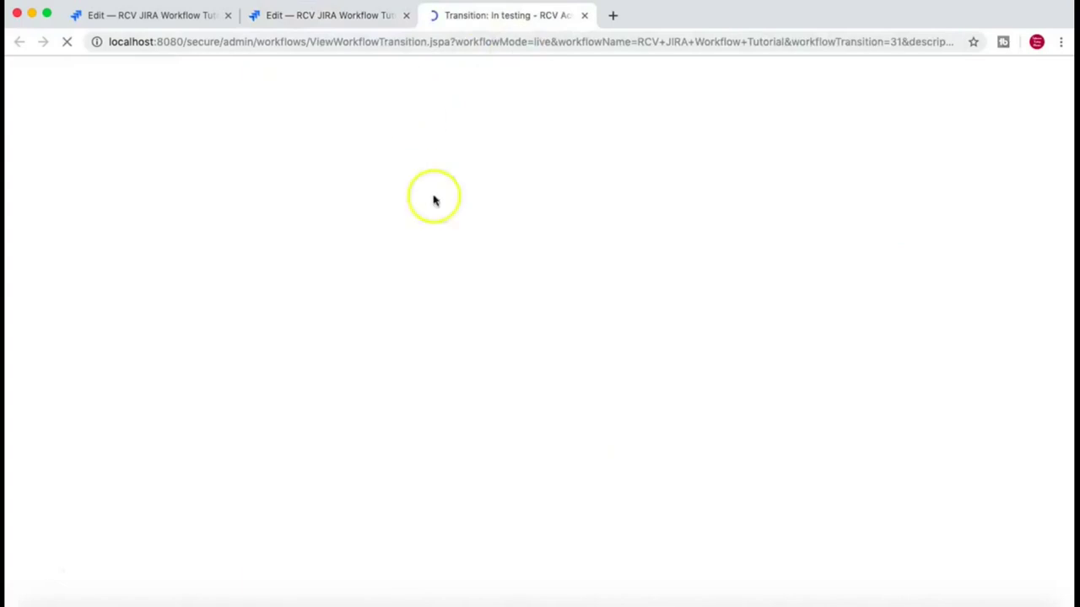
scroll(569, 367, down, 2)
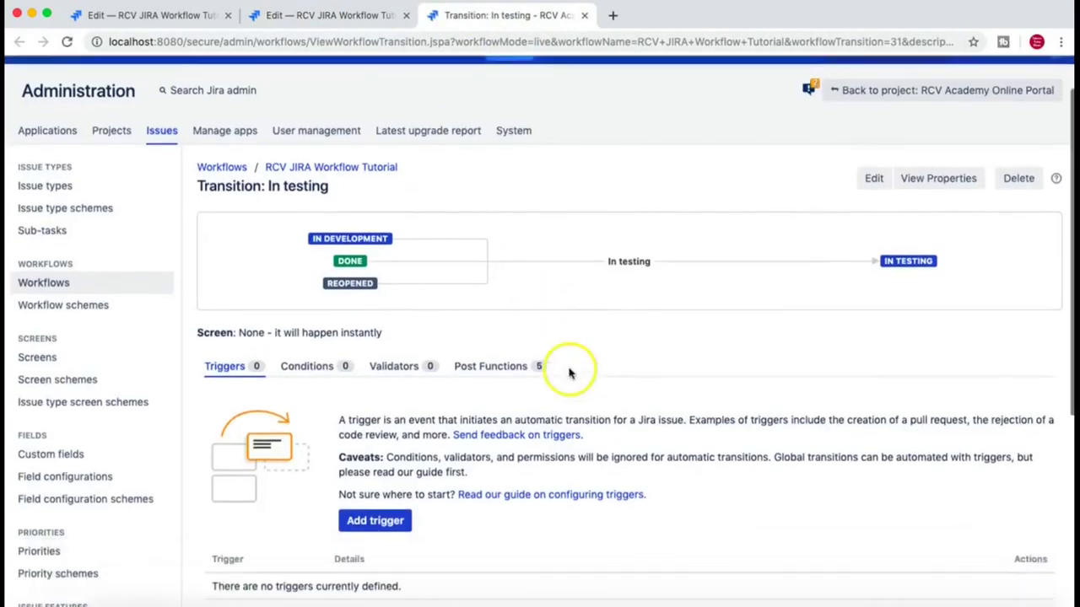
scroll(475, 348, down, 3)
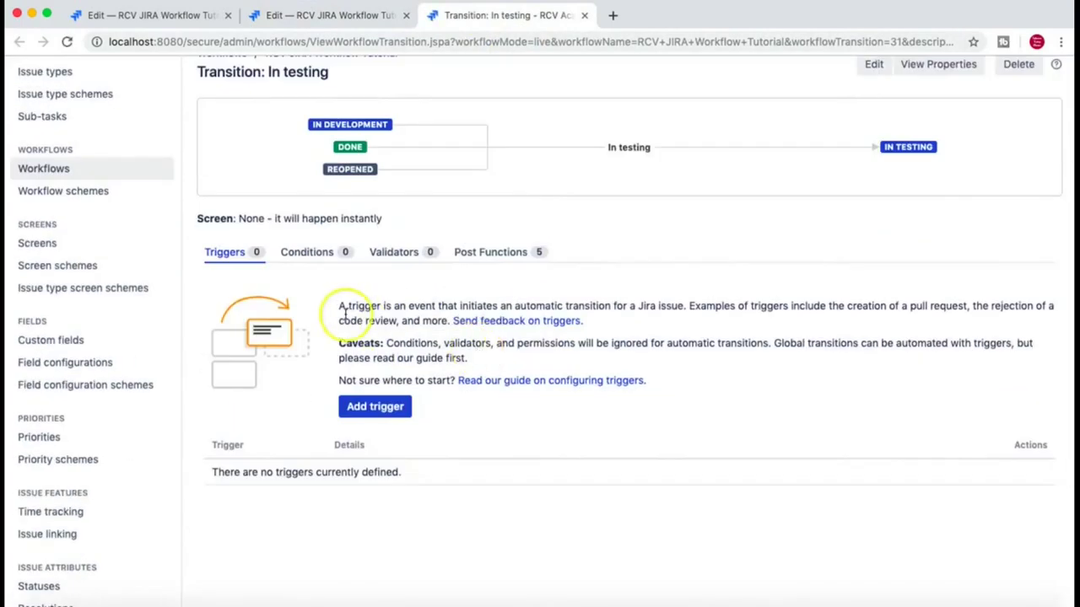
scroll(339, 313, up, 3)
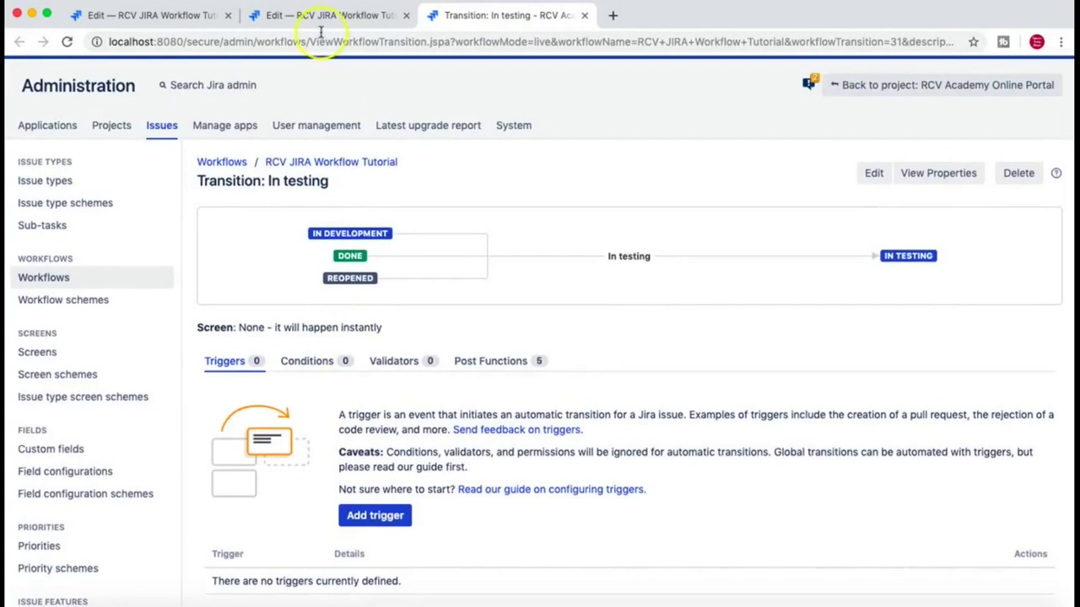
Step: Return to the workflow editor, show RCV JIRA Workflow Tutorial as text, and review the transitions listed for each status
click(323, 17)
click(273, 142)
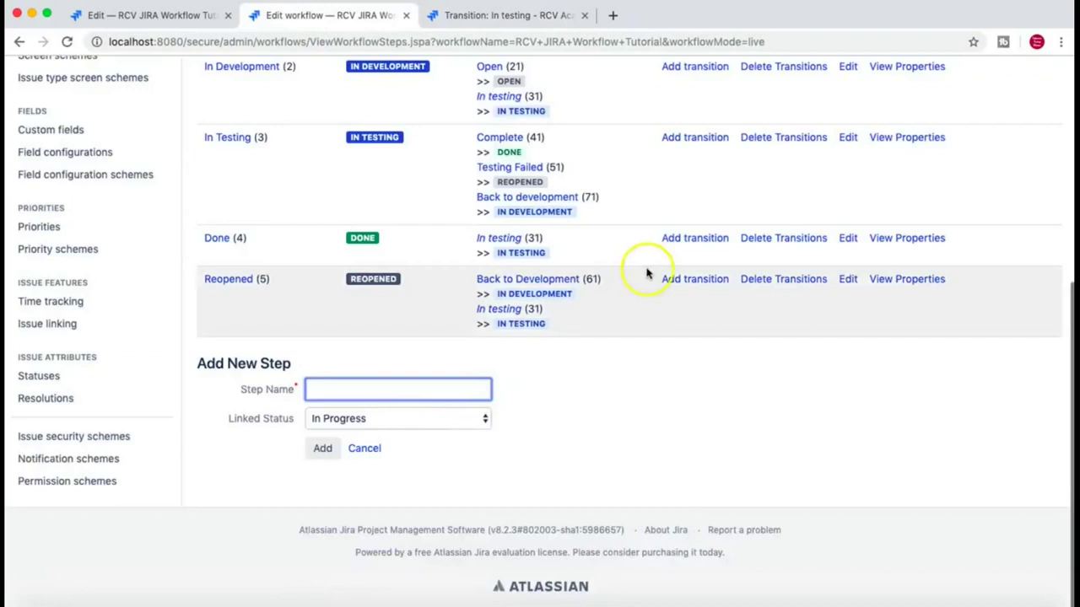
scroll(647, 272, up, 3)
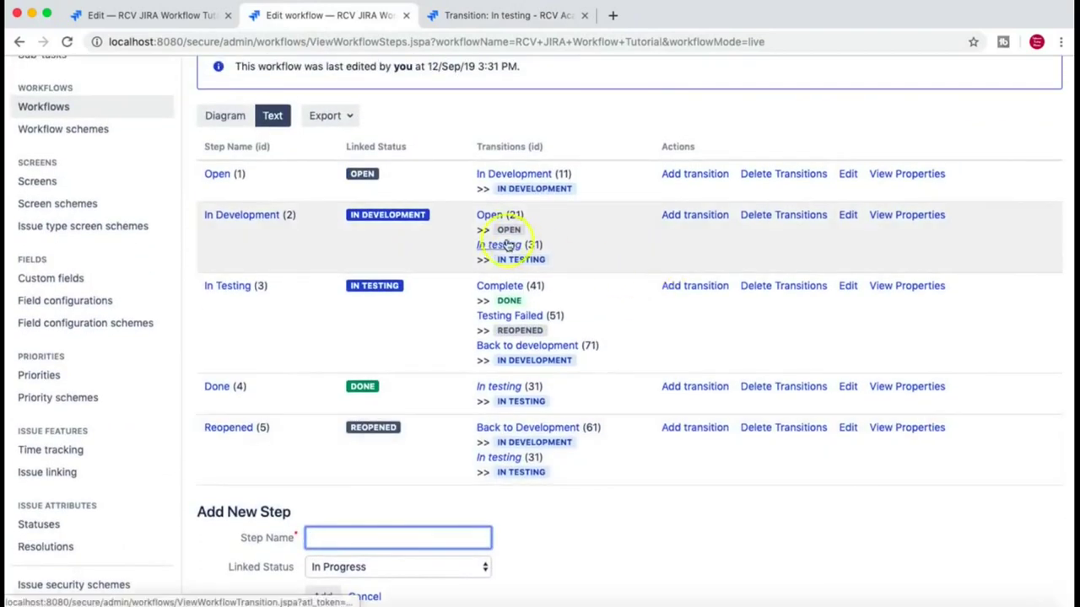
scroll(494, 248, up, 1)
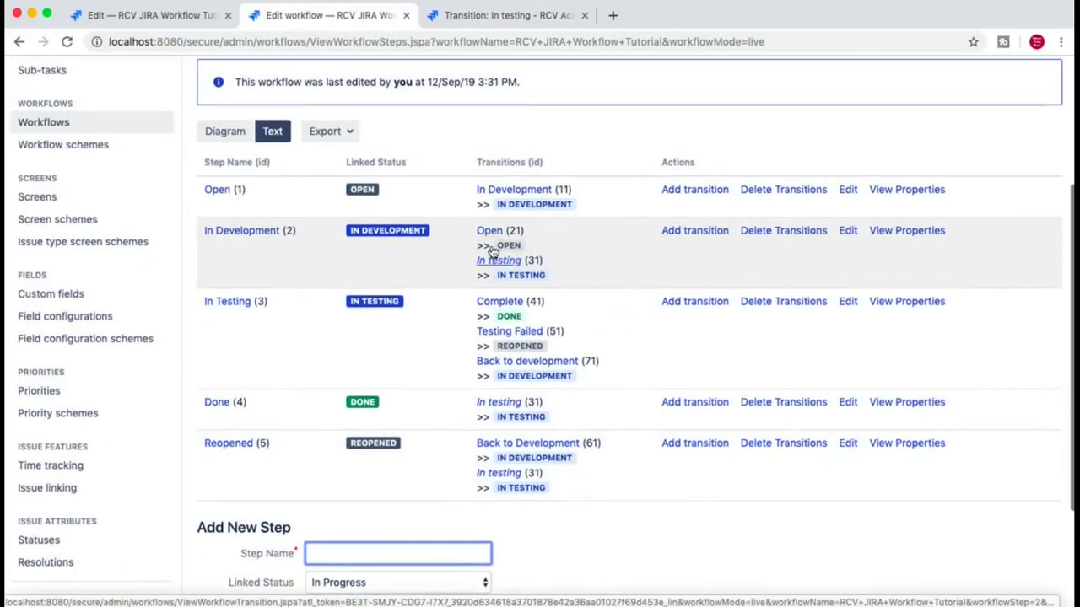
Step: Open the In Development transition of the Open status and review its name, linked statuses and trigger section
click(514, 190)
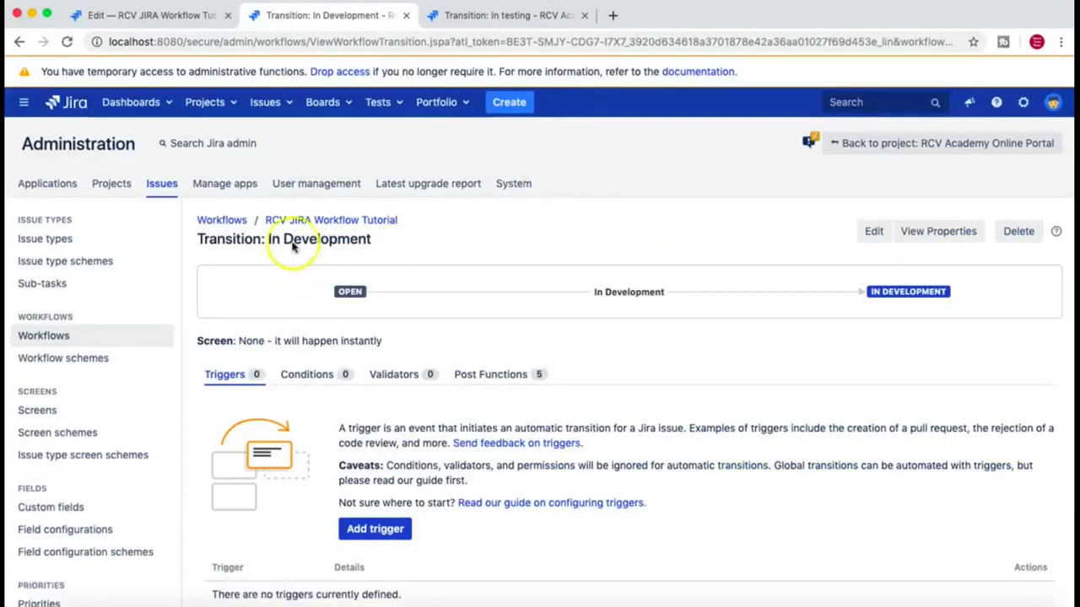
drag(211, 241, 471, 243)
scroll(470, 243, down, 2)
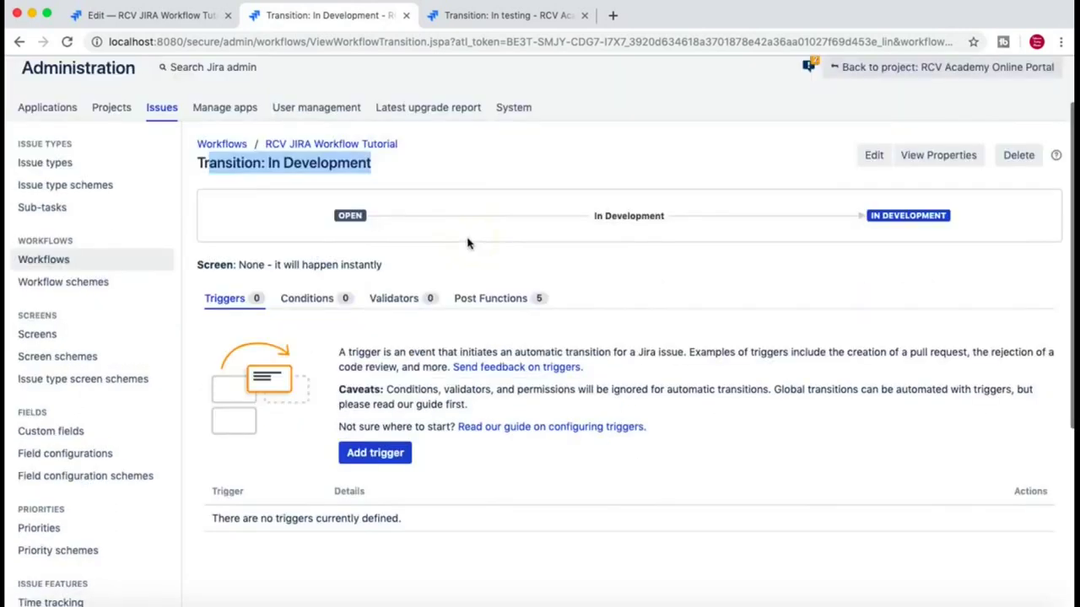
click(253, 163)
drag(267, 163, 397, 164)
click(397, 164)
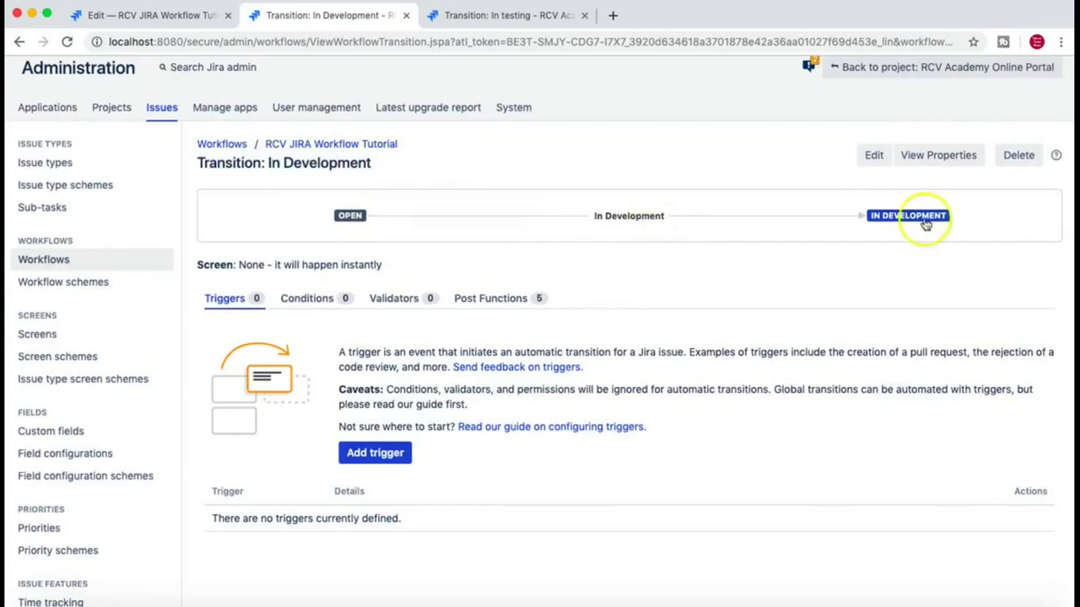
scroll(634, 309, down, 2)
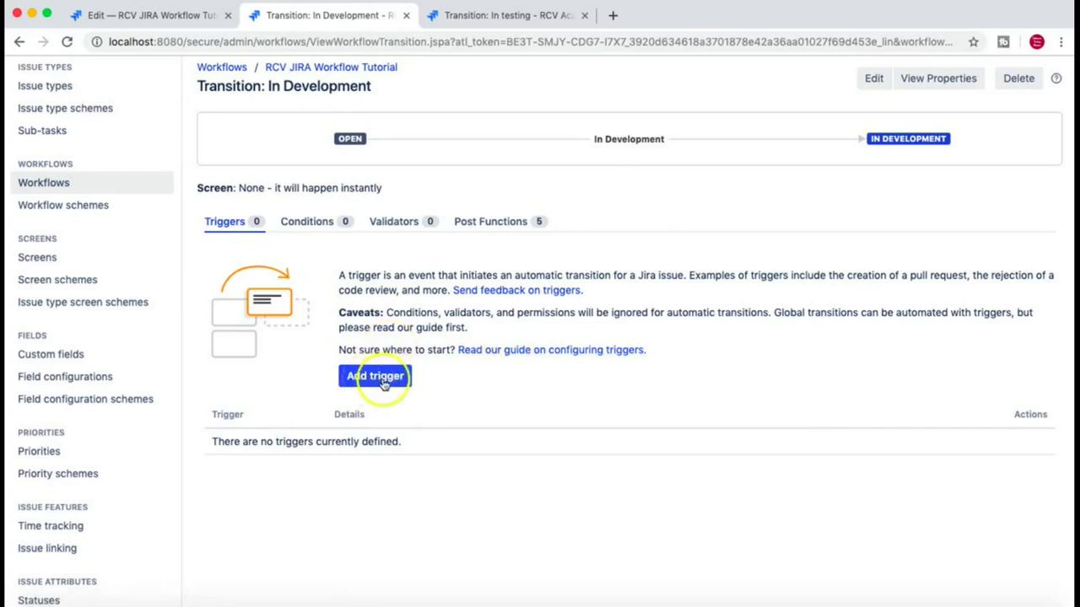
Step: Open the Configuring workflow triggers guide for Jira applications 8.3 and read which development tools must be connected before using triggers
click(552, 351)
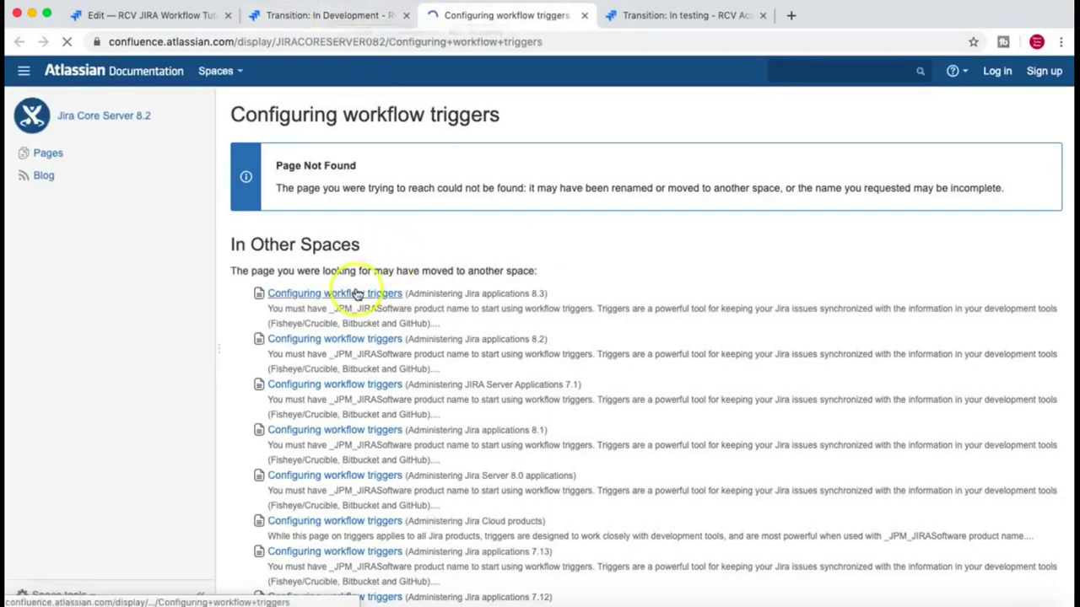
click(352, 295)
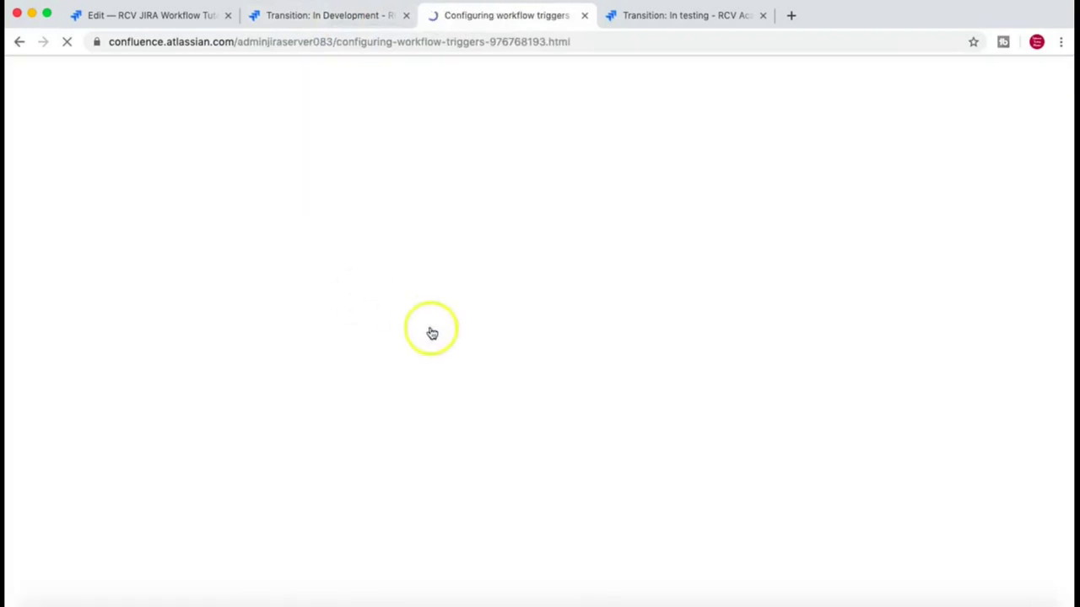
scroll(356, 360, down, 3)
scroll(356, 360, down, 4)
drag(197, 231, 278, 342)
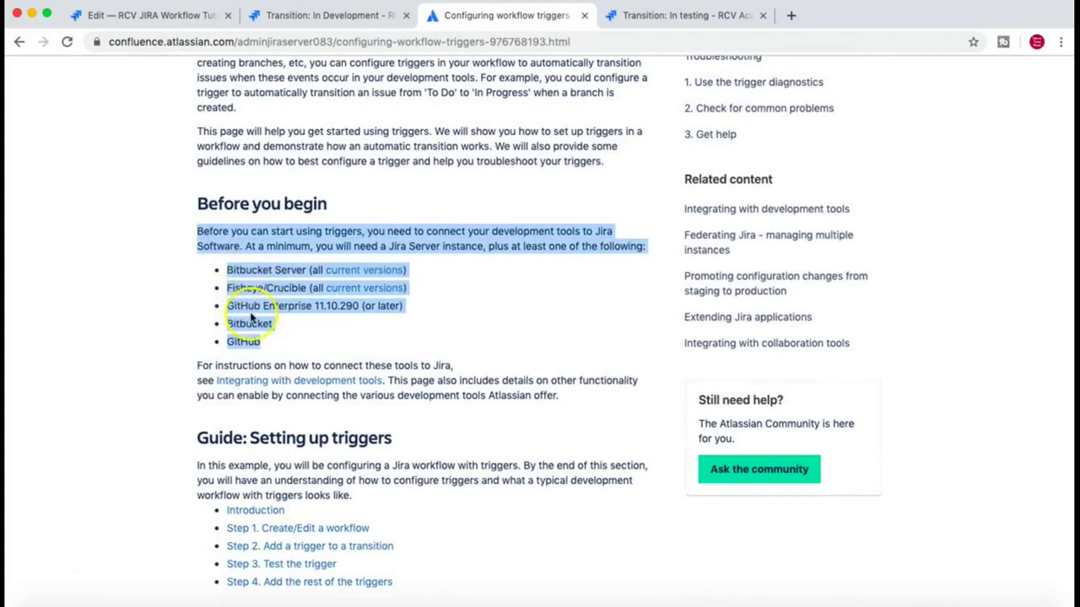
scroll(274, 342, down, 2)
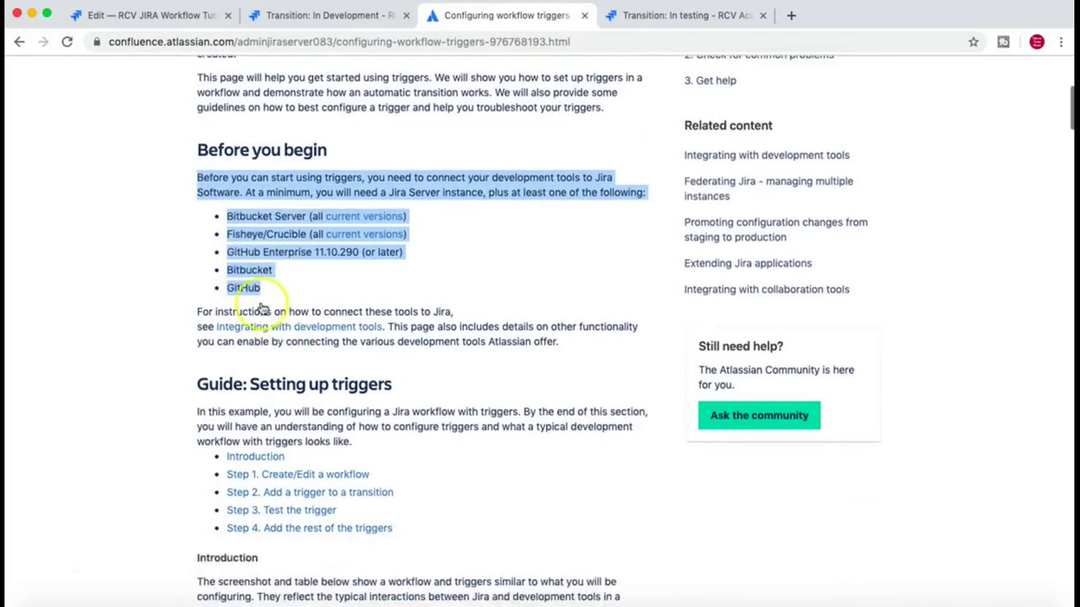
scroll(272, 293, up, 1)
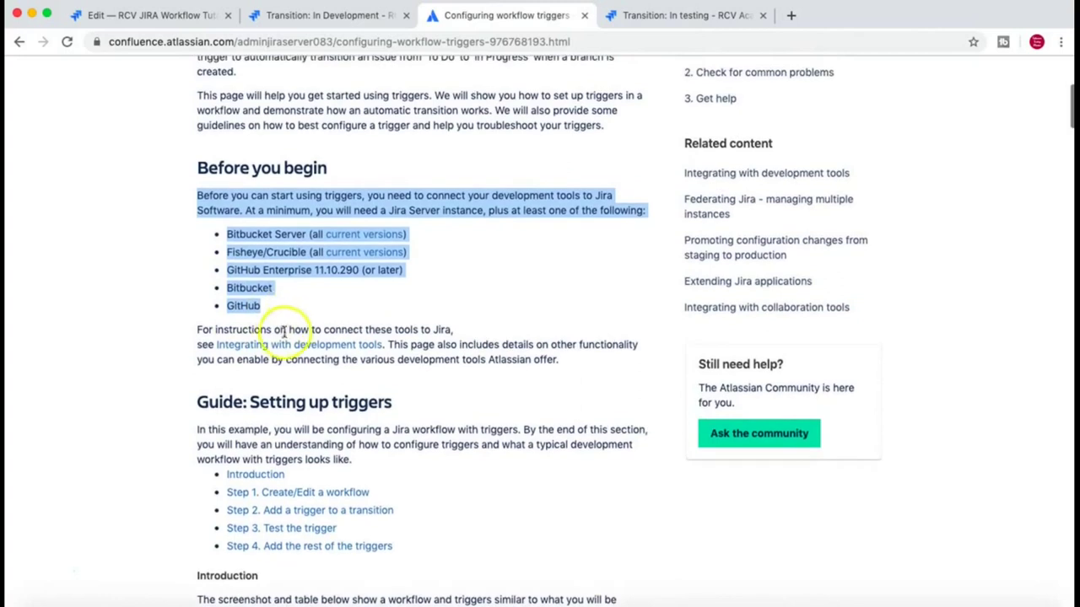
drag(268, 307, 227, 235)
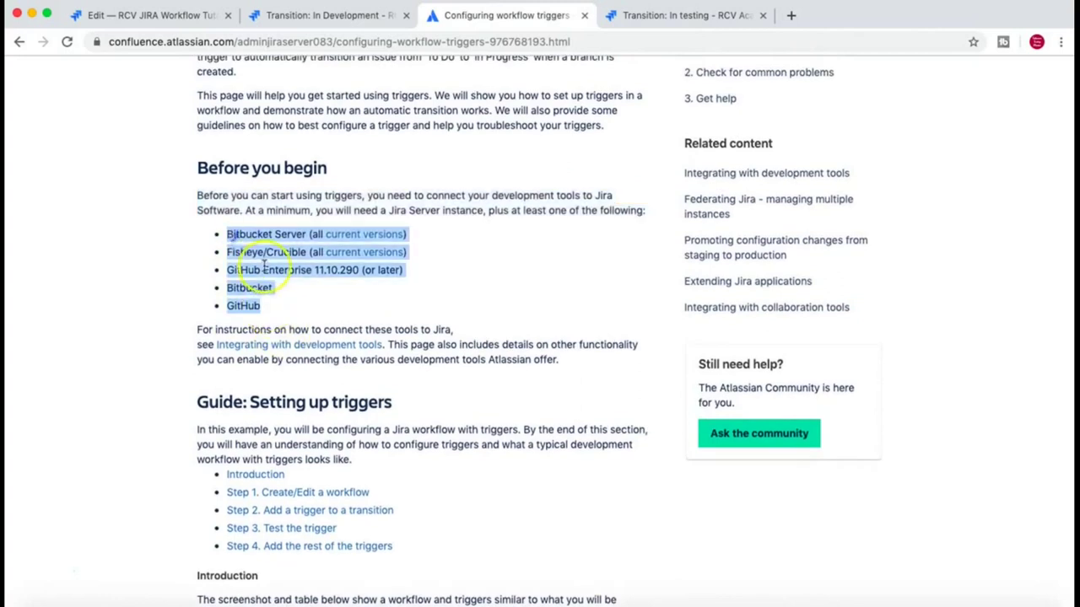
Step: Review the guide's Setting up triggers section and return to its introduction
scroll(264, 264, down, 5)
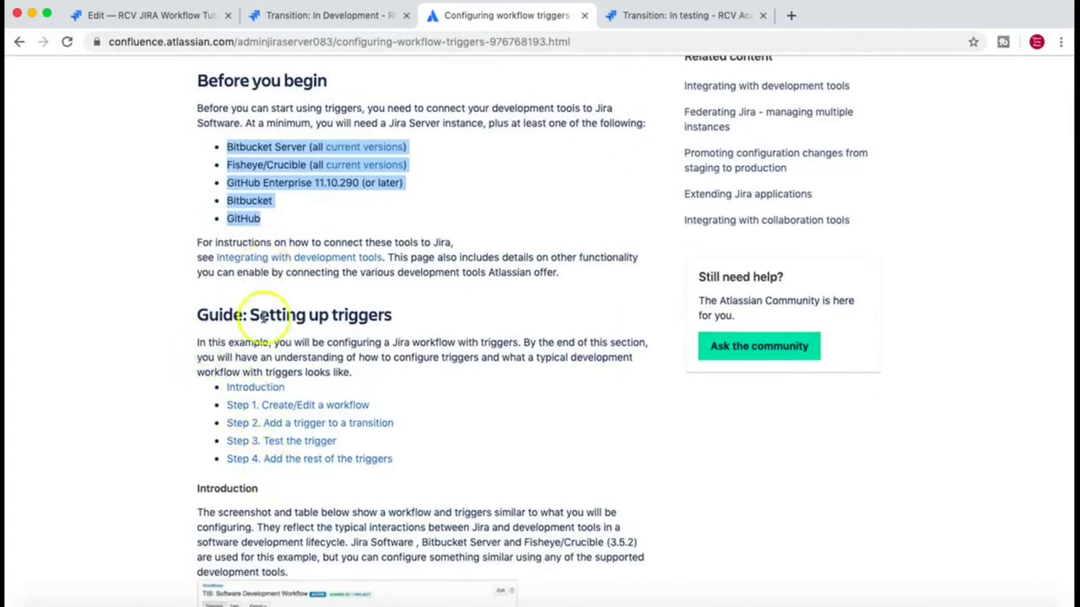
click(354, 357)
drag(351, 372, 198, 314)
scroll(387, 321, up, 5)
scroll(387, 321, up, 6)
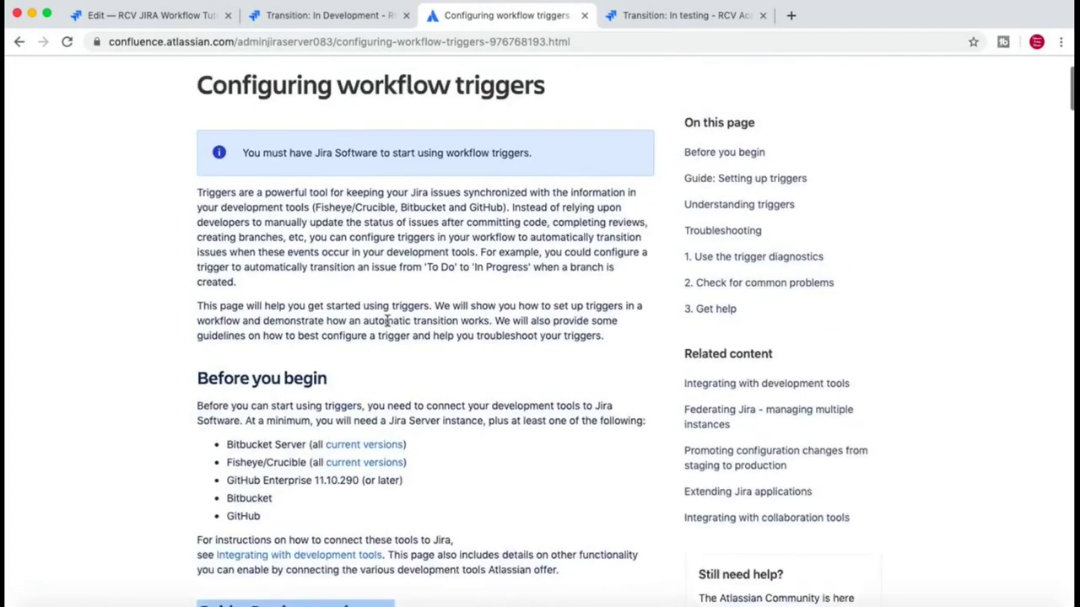
Step: Add a Branch created trigger to the In Development transition, checking the rcvacademy trigger source in its diagnostics
click(334, 19)
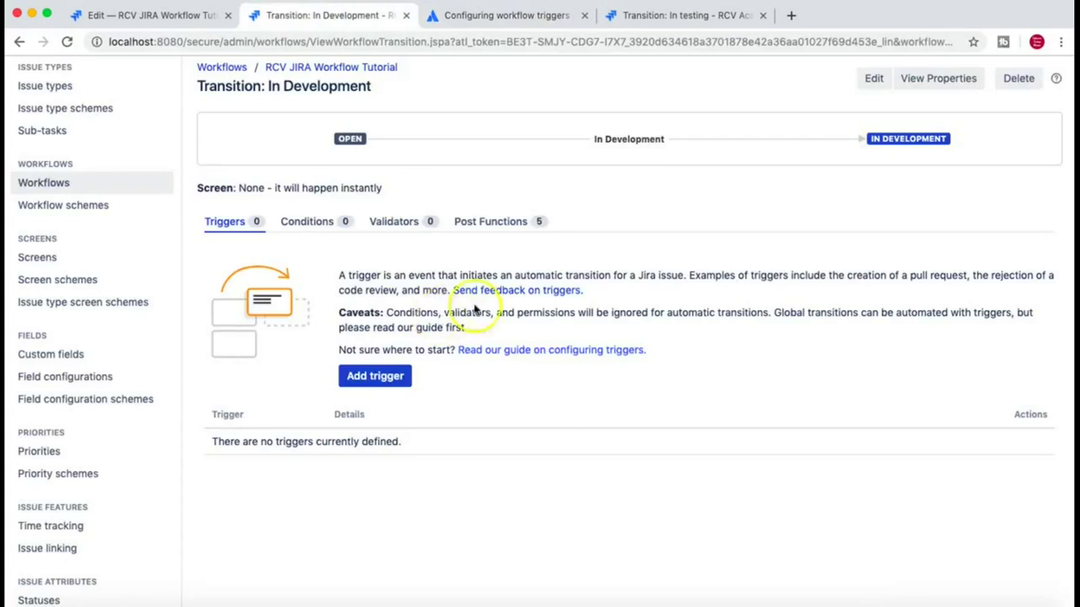
scroll(524, 313, up, 2)
scroll(525, 314, up, 1)
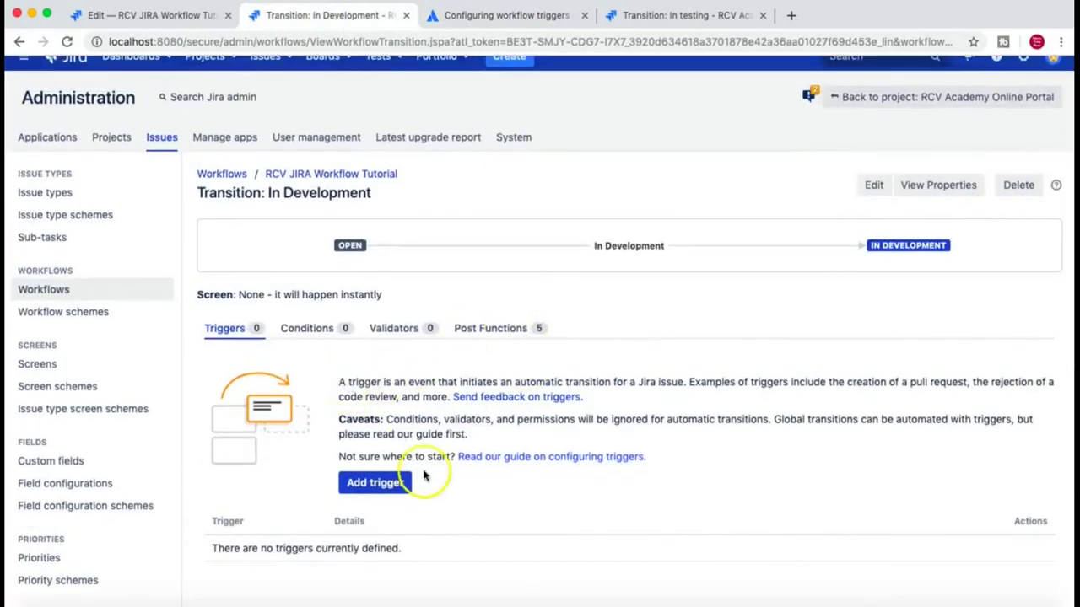
click(375, 486)
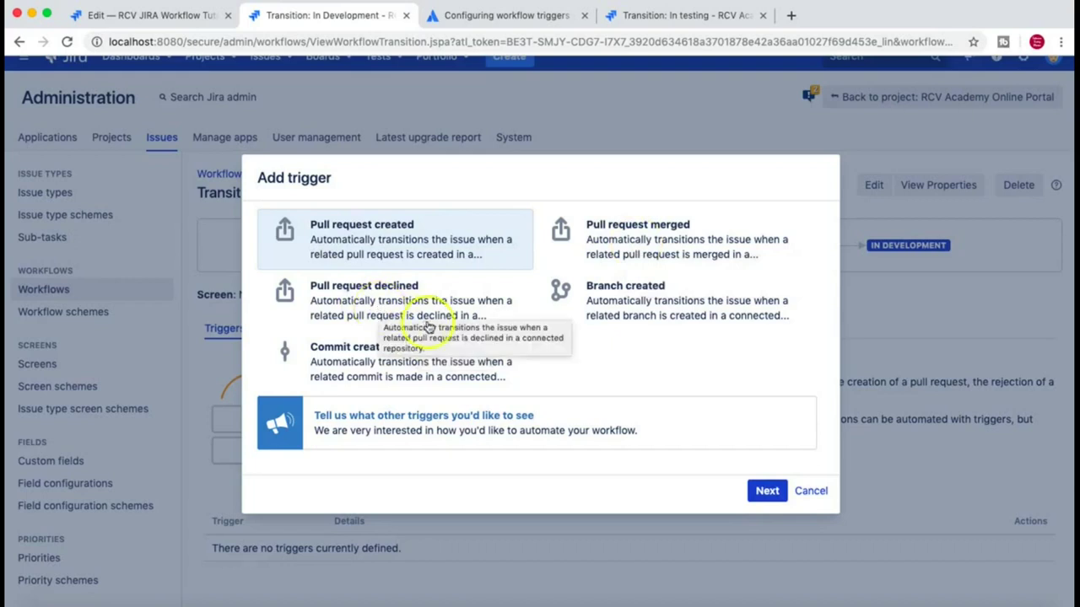
click(696, 306)
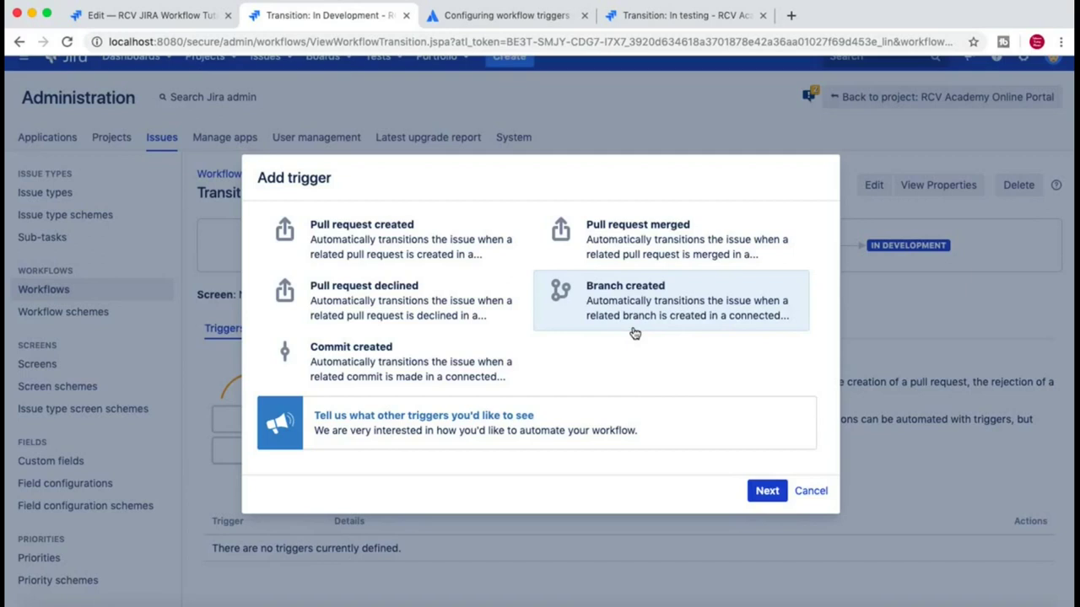
click(623, 298)
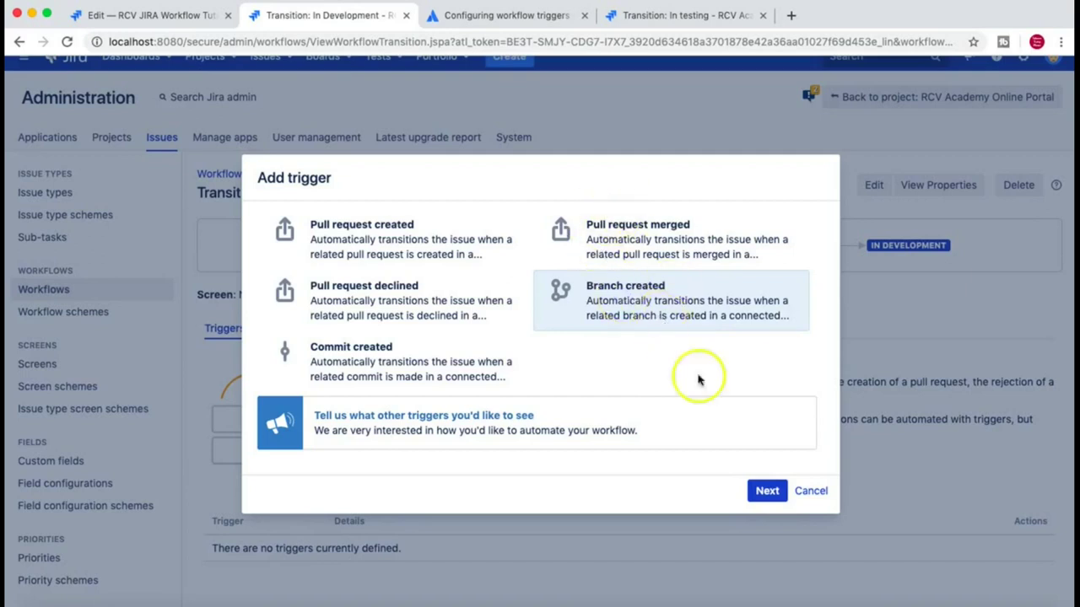
click(767, 492)
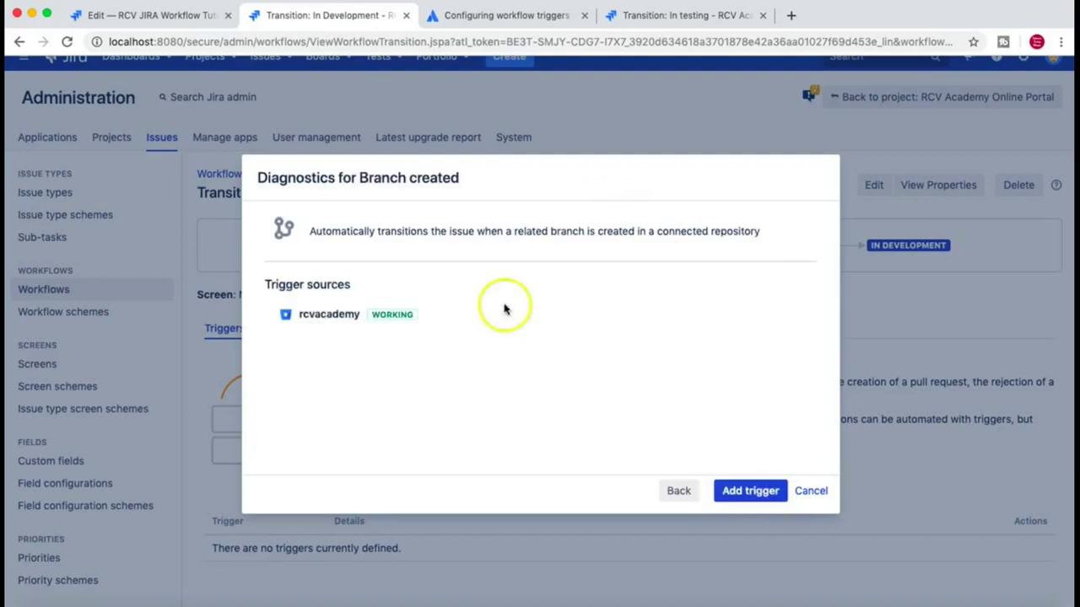
drag(279, 286, 352, 287)
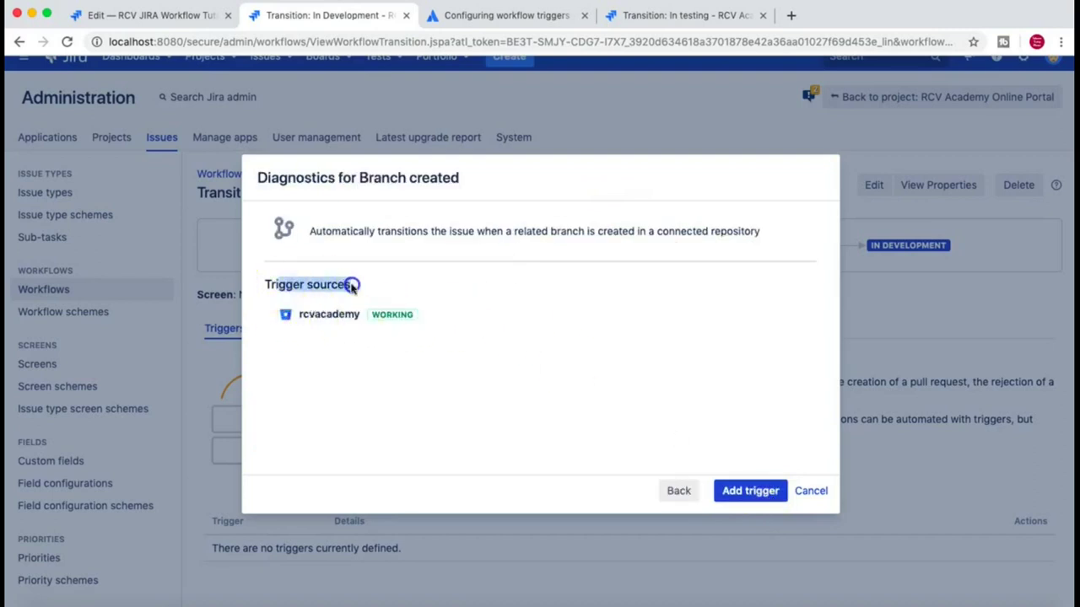
click(308, 318)
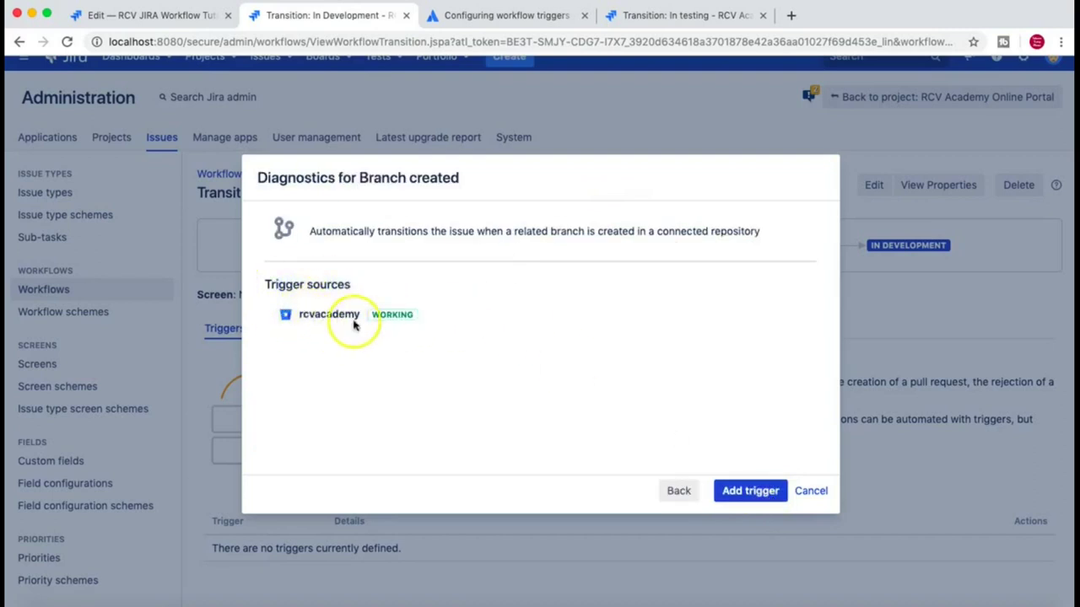
drag(359, 316, 311, 314)
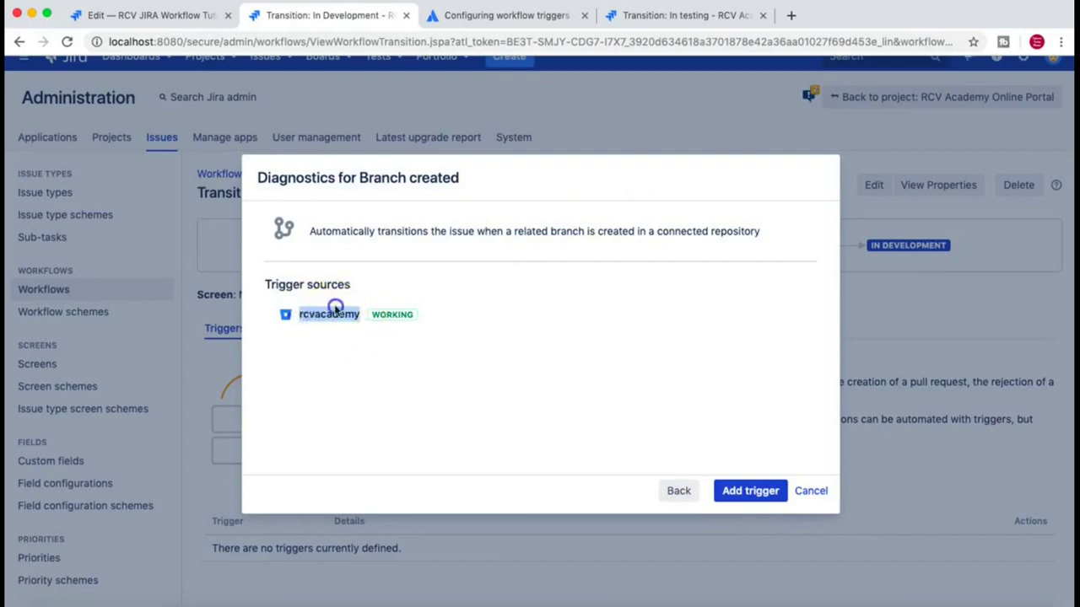
drag(328, 284, 381, 286)
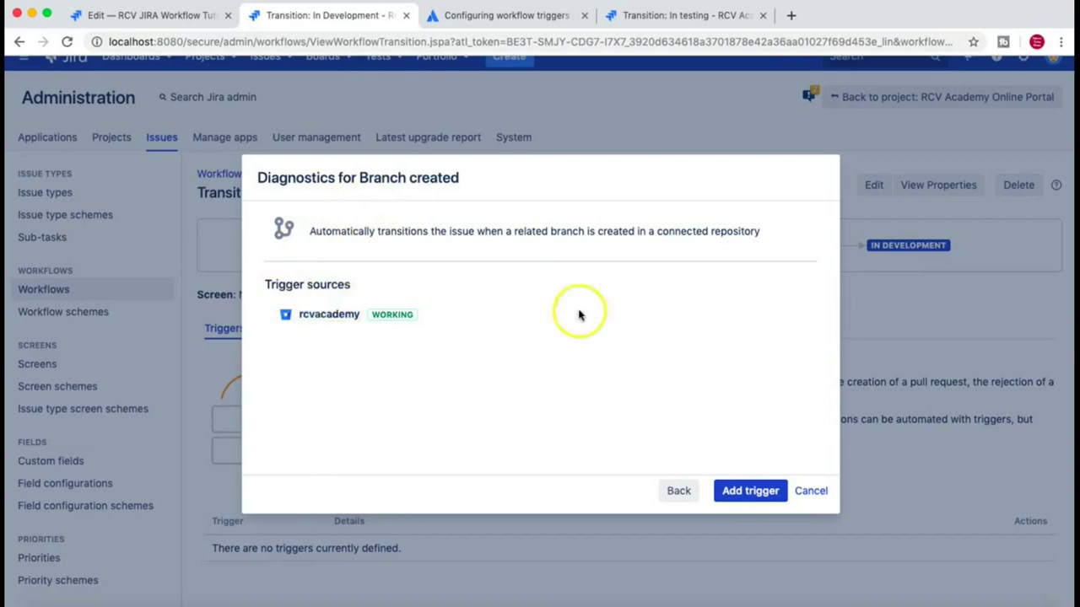
click(750, 496)
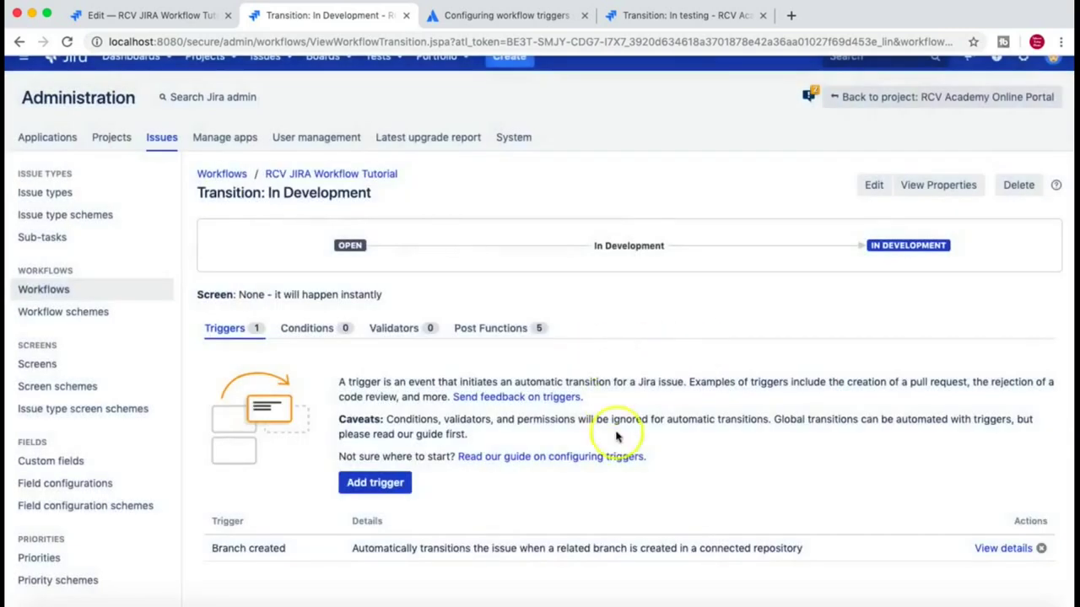
Step: Review the name and details of the Branch created trigger listed on the In Development transition
scroll(616, 436, down, 2)
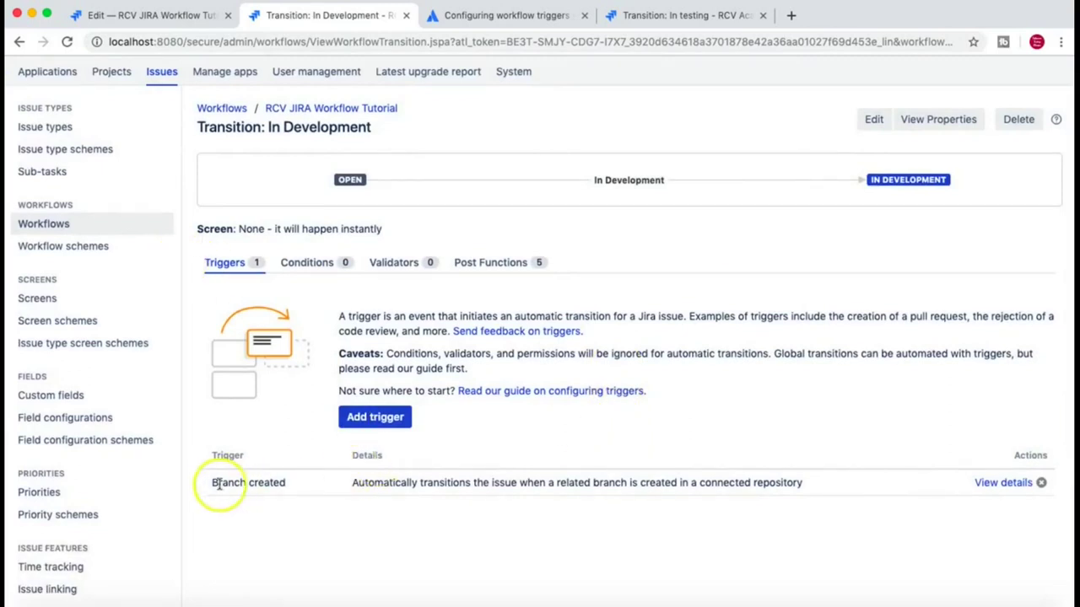
drag(212, 483, 271, 485)
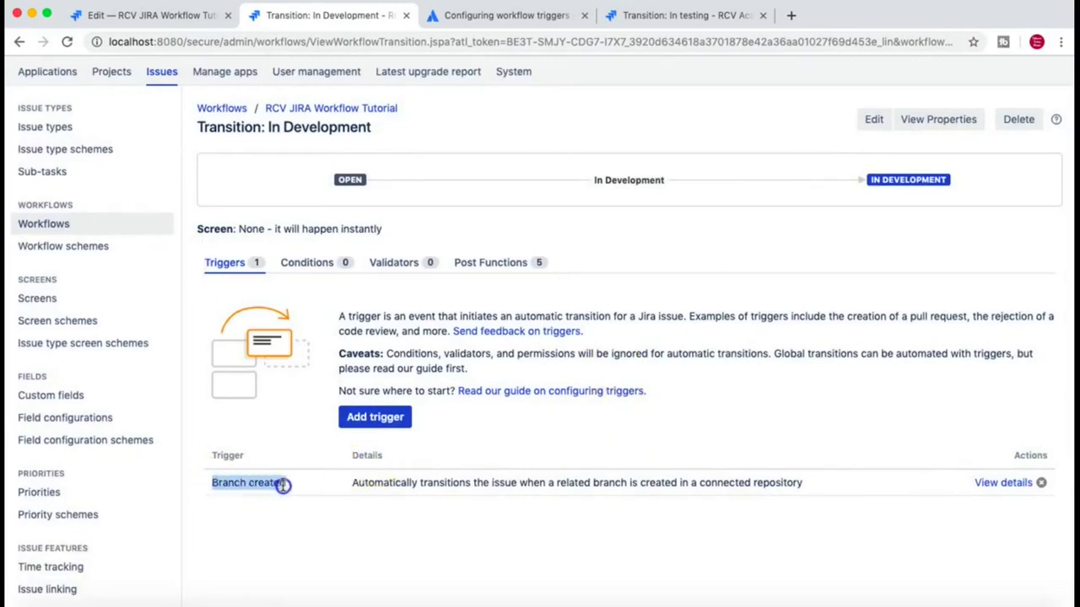
click(211, 483)
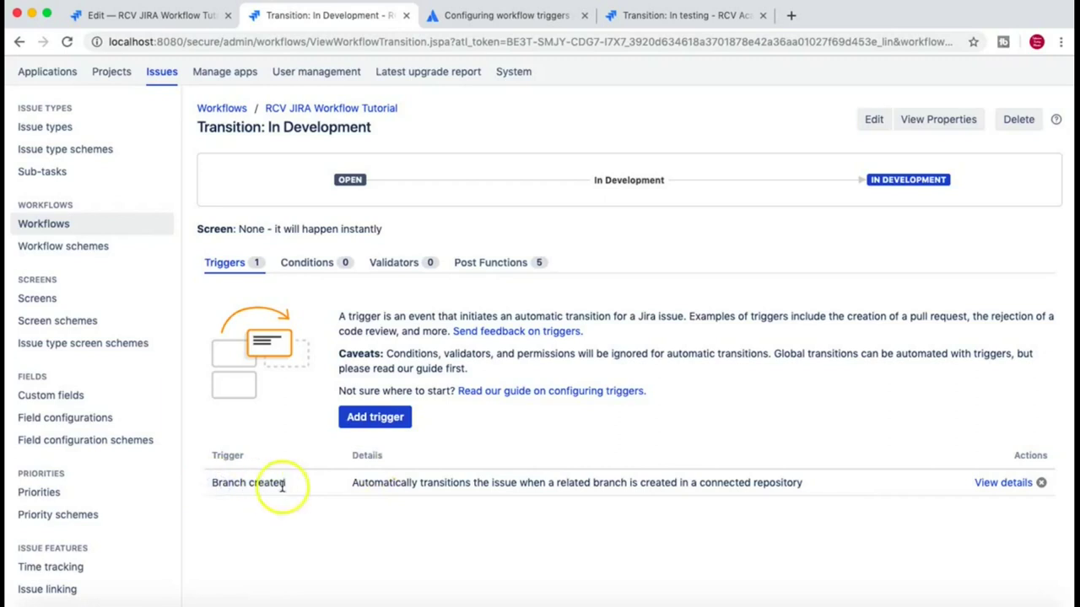
drag(353, 483, 804, 485)
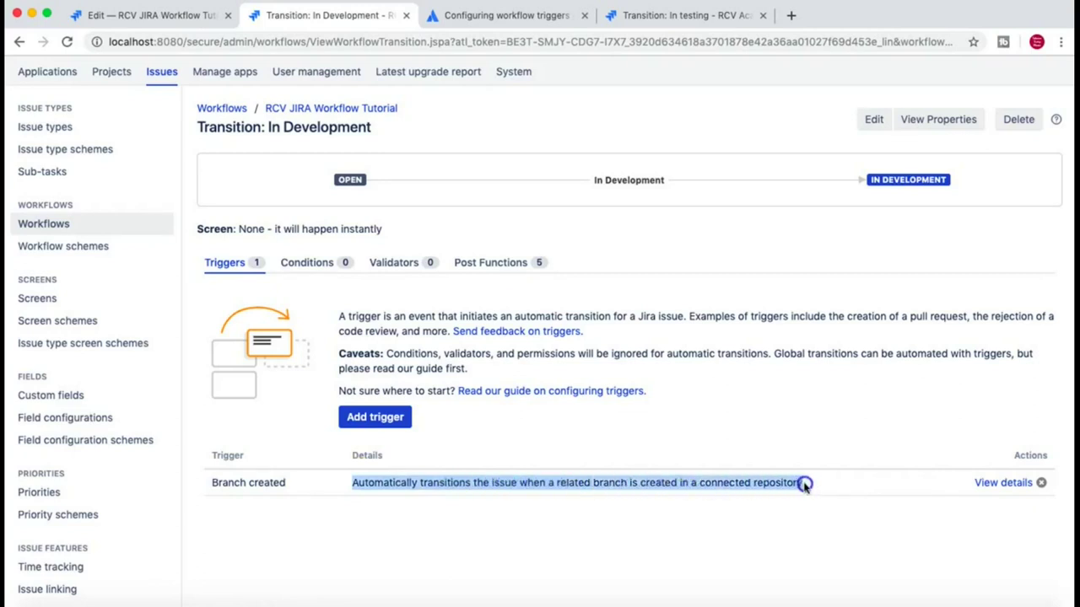
Step: Review the In Development transition's name and its path from the Open status to In Development
click(806, 485)
scroll(805, 485, down, 1)
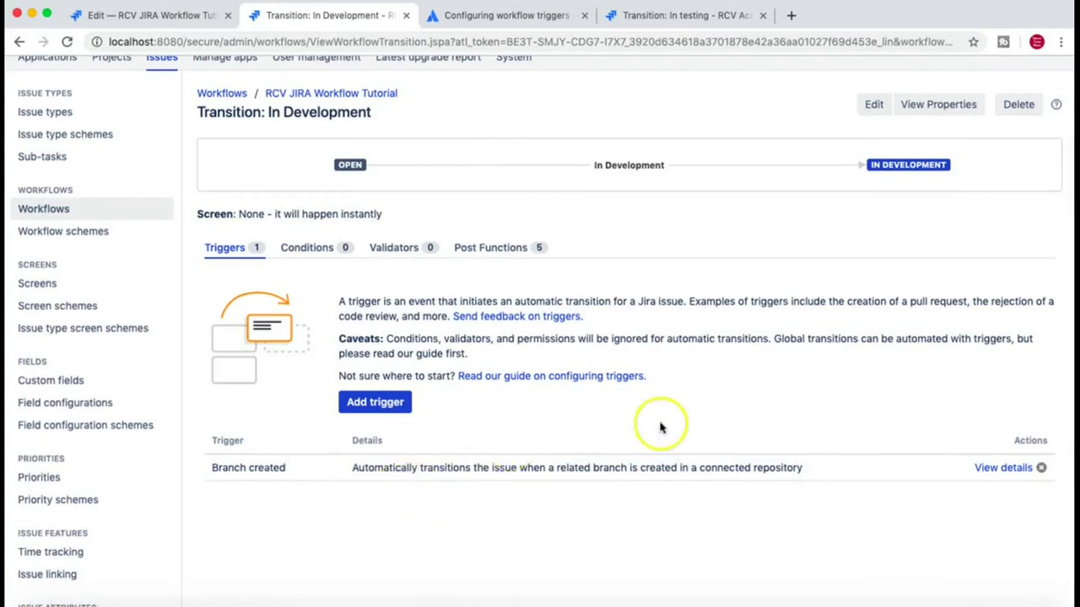
scroll(506, 166, up, 2)
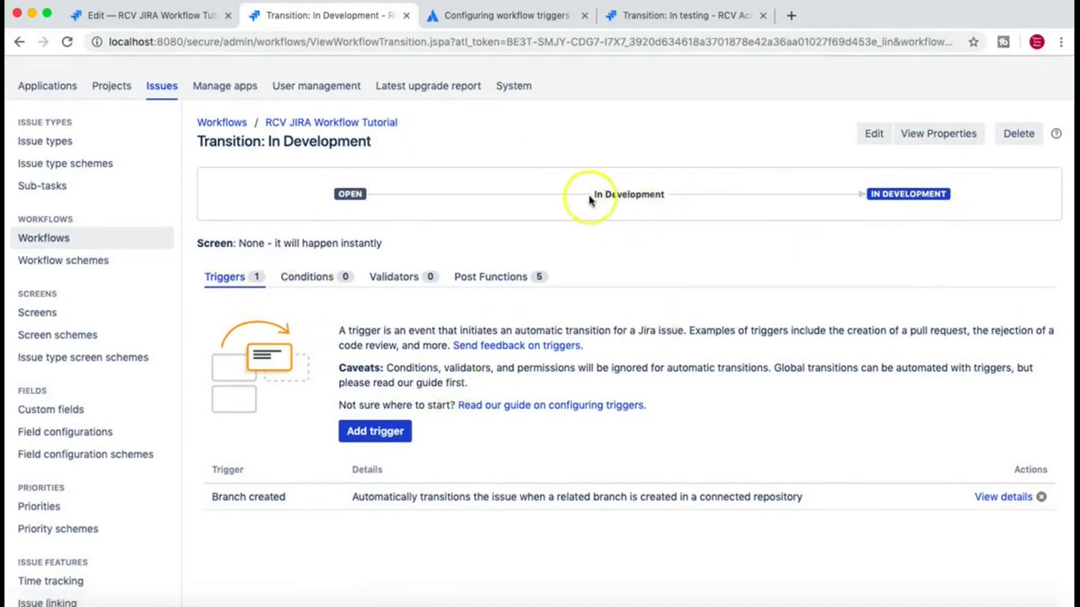
drag(587, 194, 664, 196)
drag(266, 141, 377, 144)
click(471, 317)
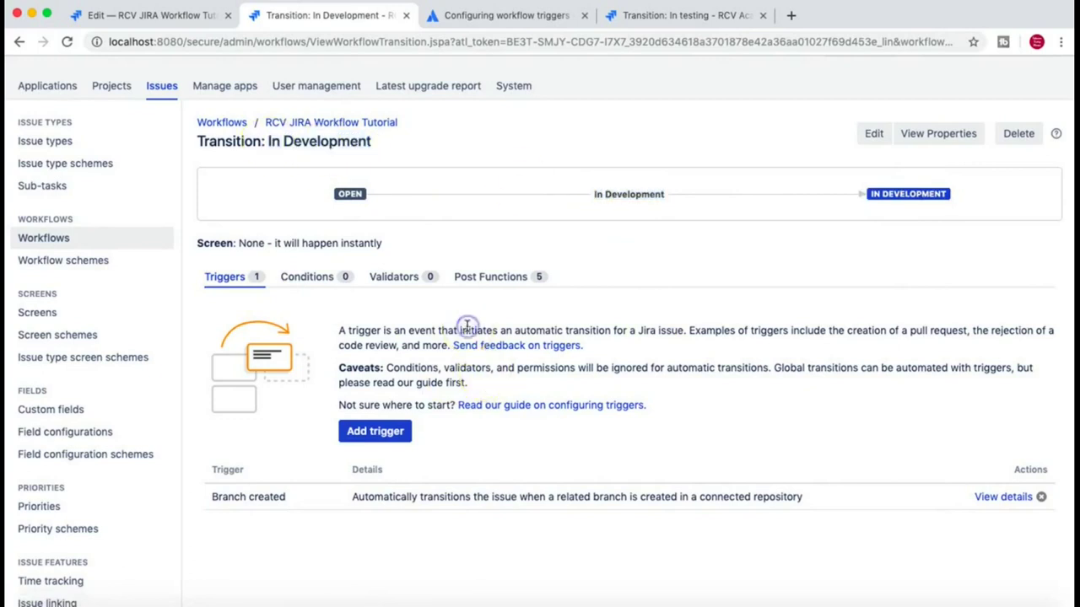
scroll(467, 327, down, 1)
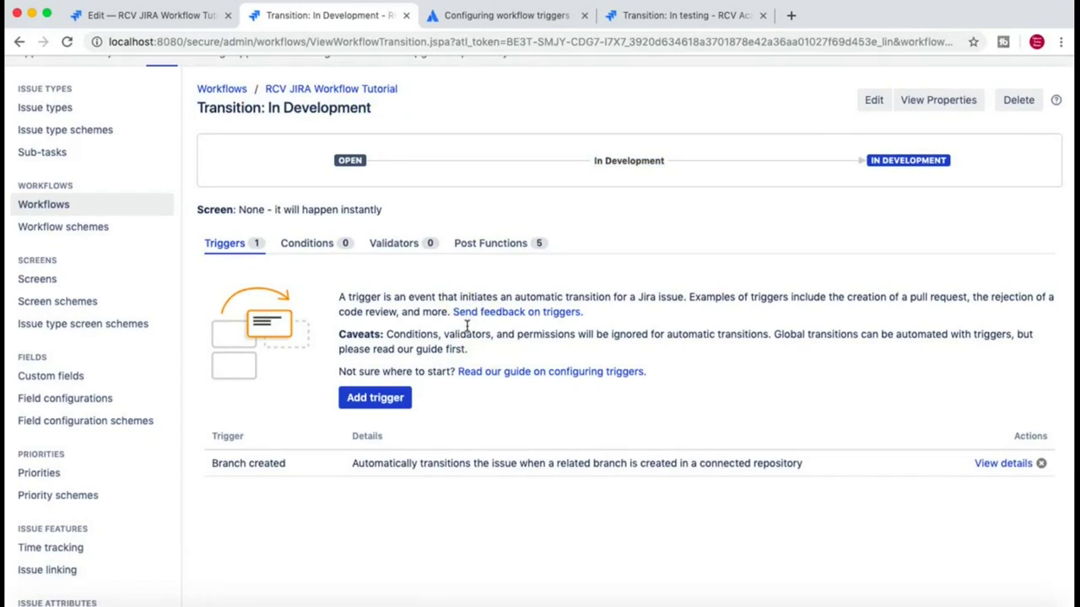
Step: Browse the other trigger types offered for the In Development transition, select Pull request merged, and cancel without adding it
click(376, 397)
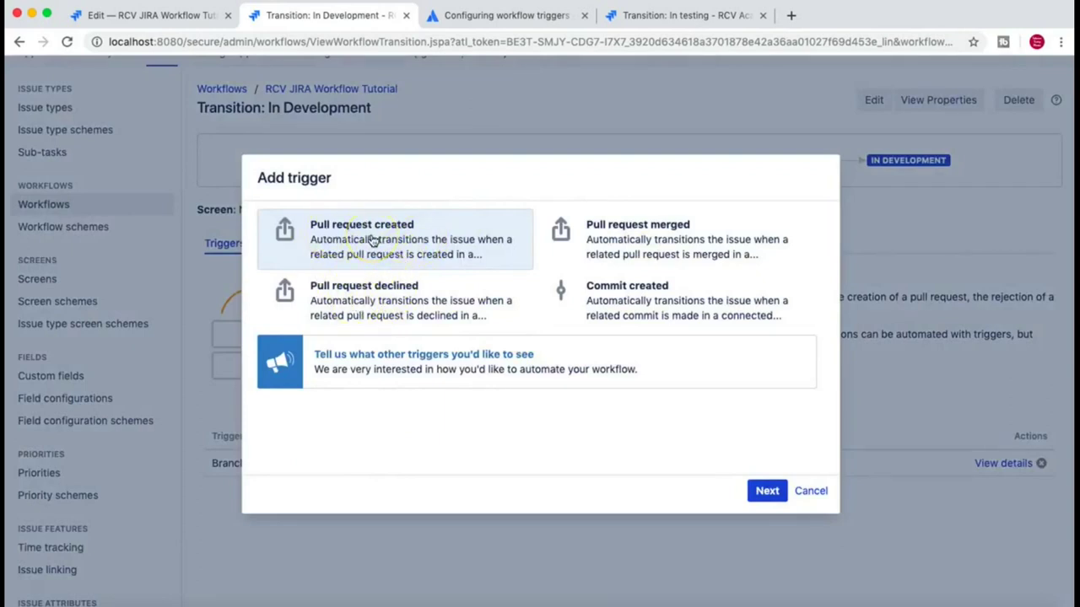
click(600, 250)
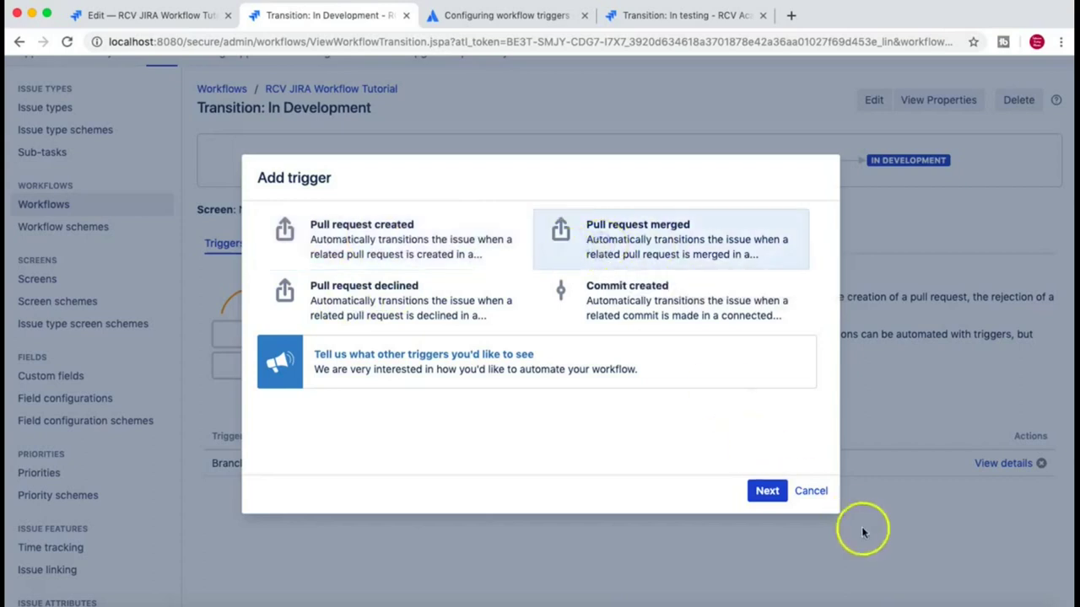
click(811, 490)
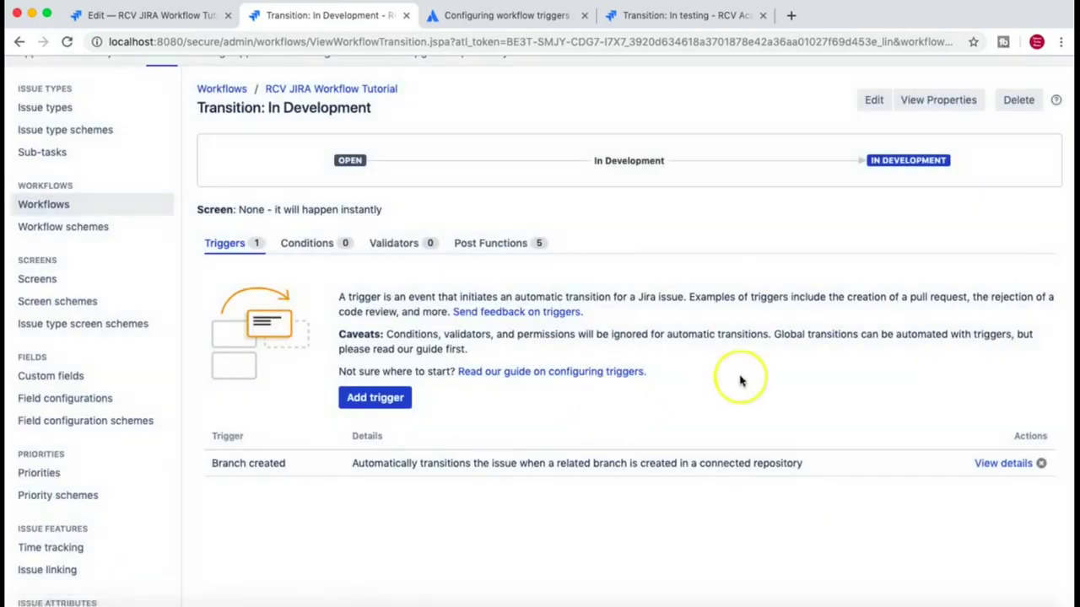
scroll(736, 380, up, 3)
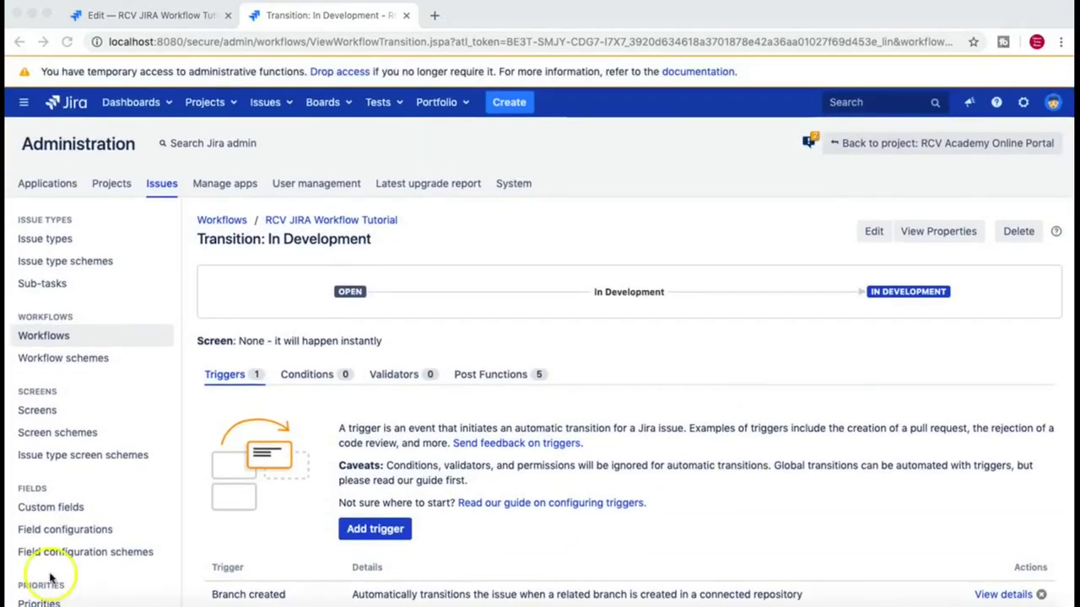
scroll(604, 344, down, 2)
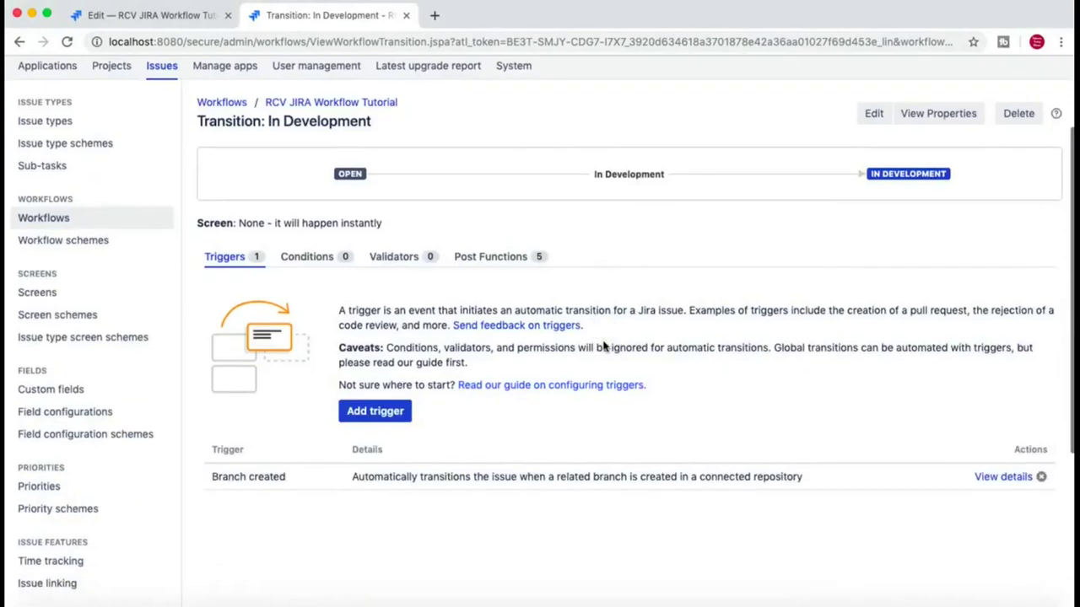
click(383, 447)
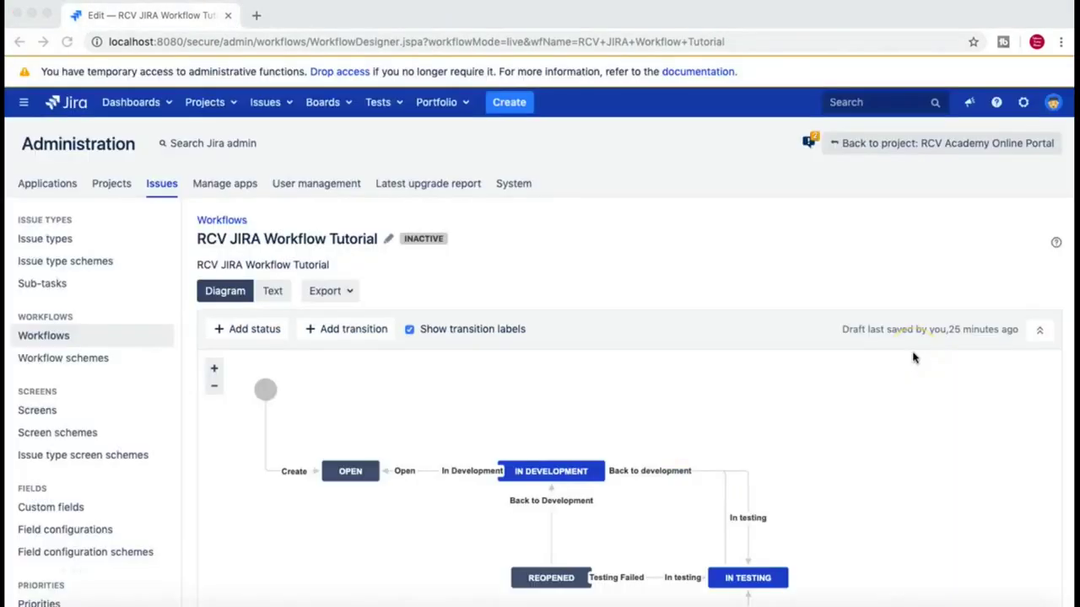
Step: Select the Open transition between In Development and Open in the workflow diagram to view its options
scroll(913, 357, down, 3)
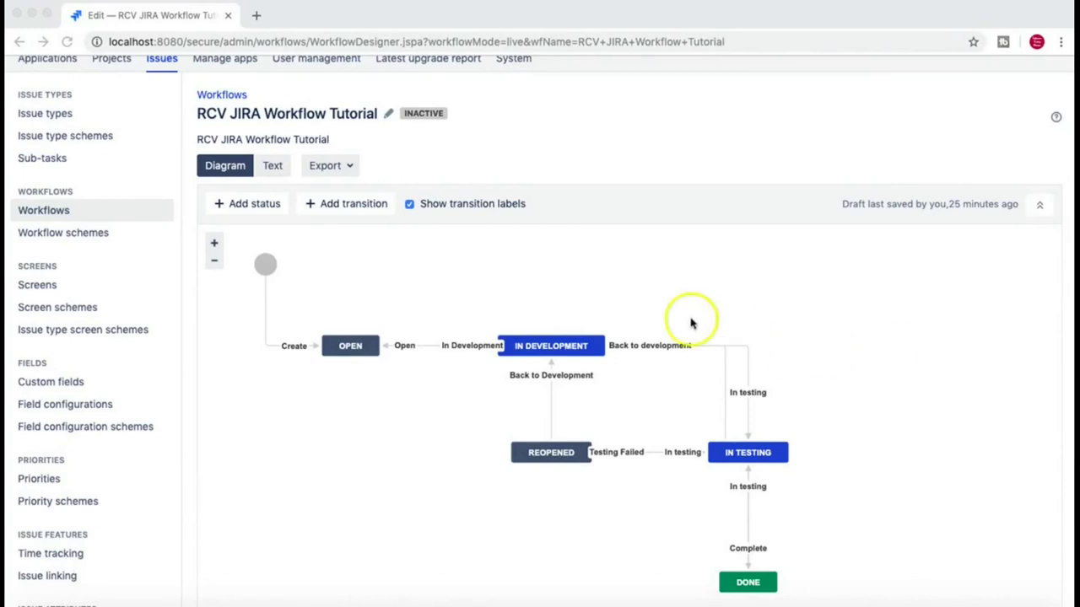
click(441, 347)
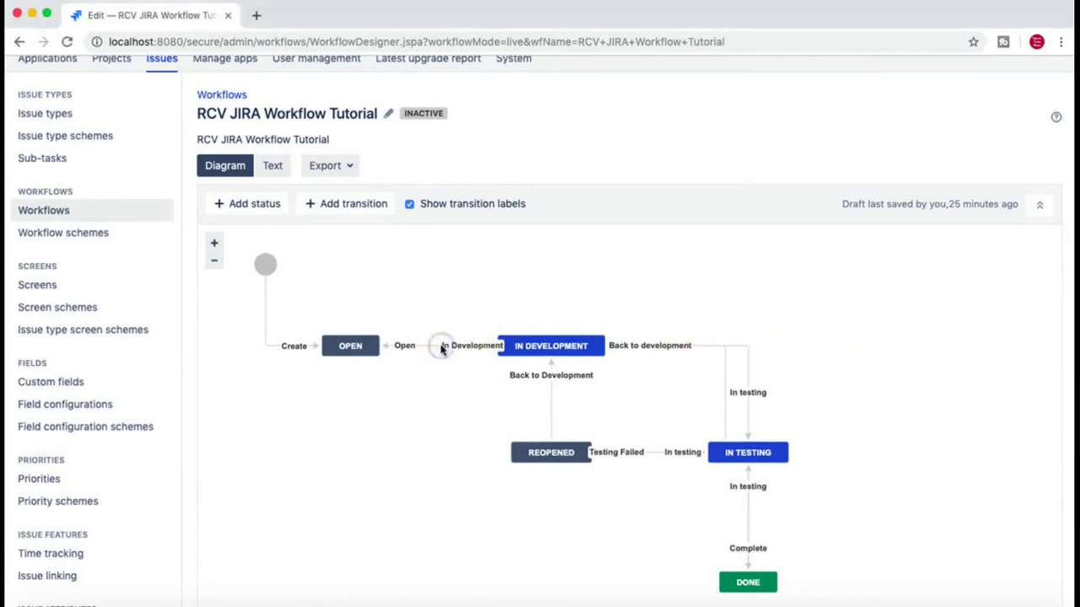
click(436, 349)
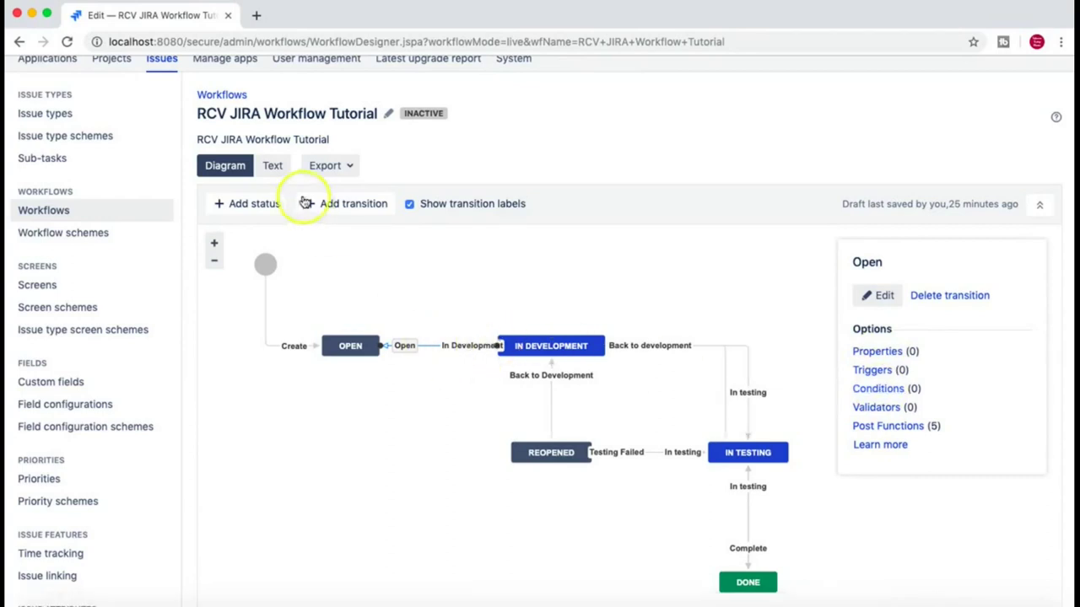
Step: Show the workflow as text, entering the account password for administrator access, and review its steps and transitions
click(272, 165)
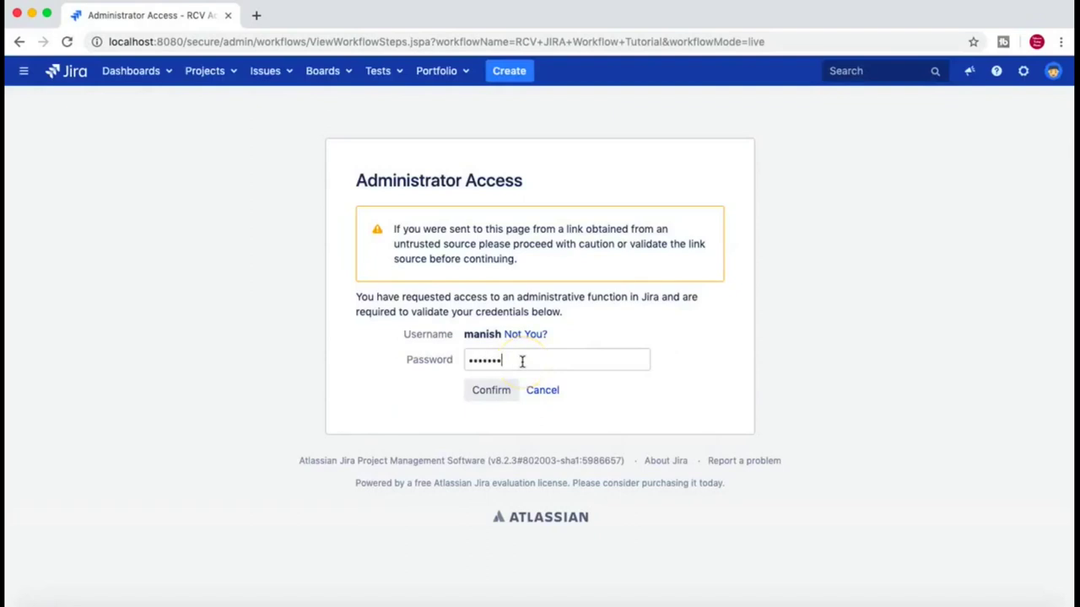
click(491, 388)
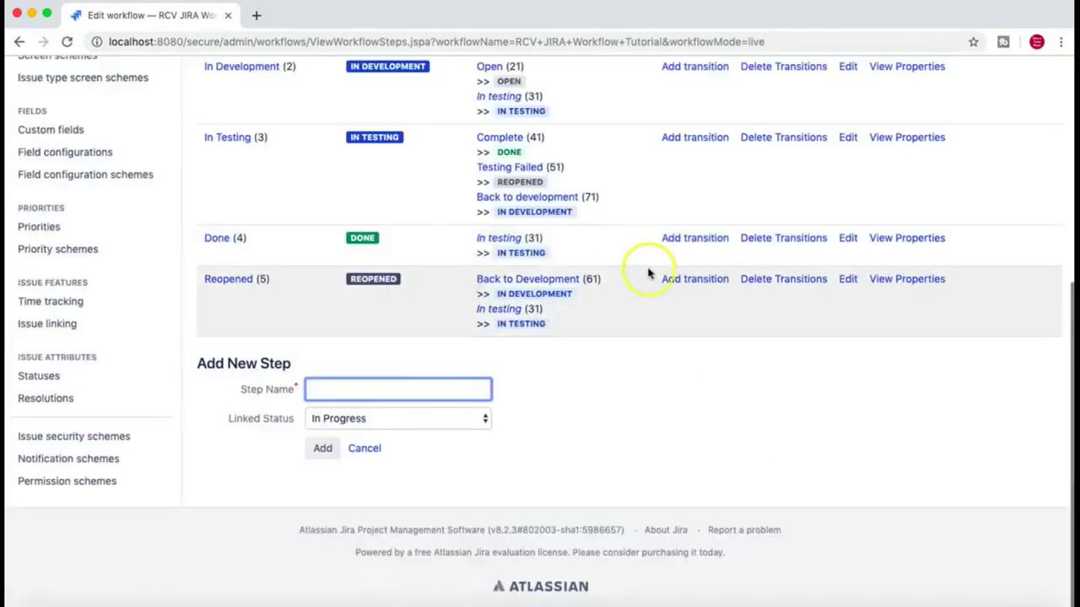
scroll(648, 272, up, 4)
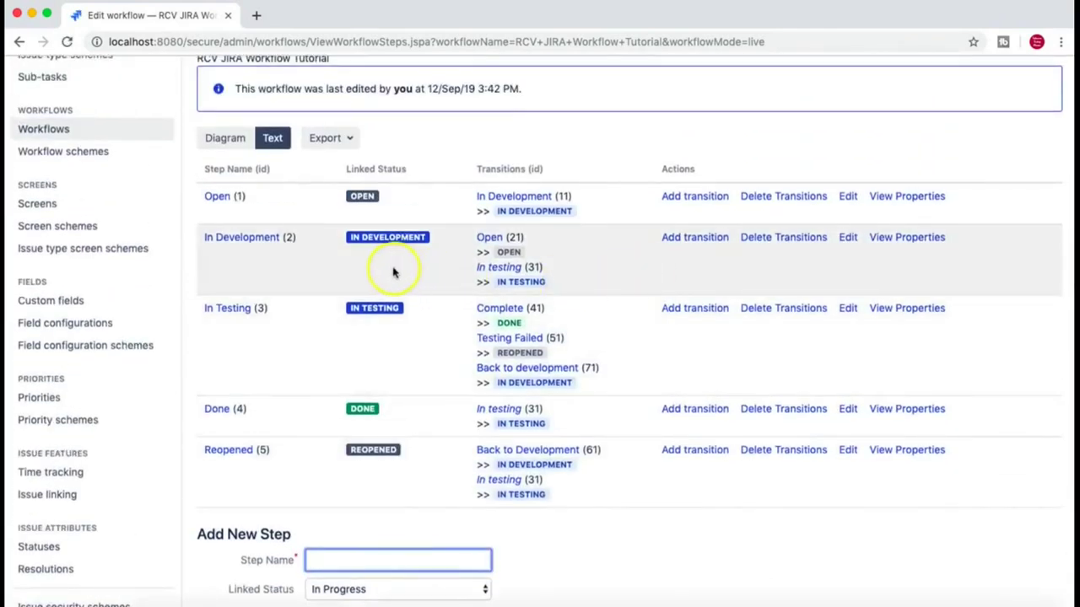
scroll(242, 277, up, 1)
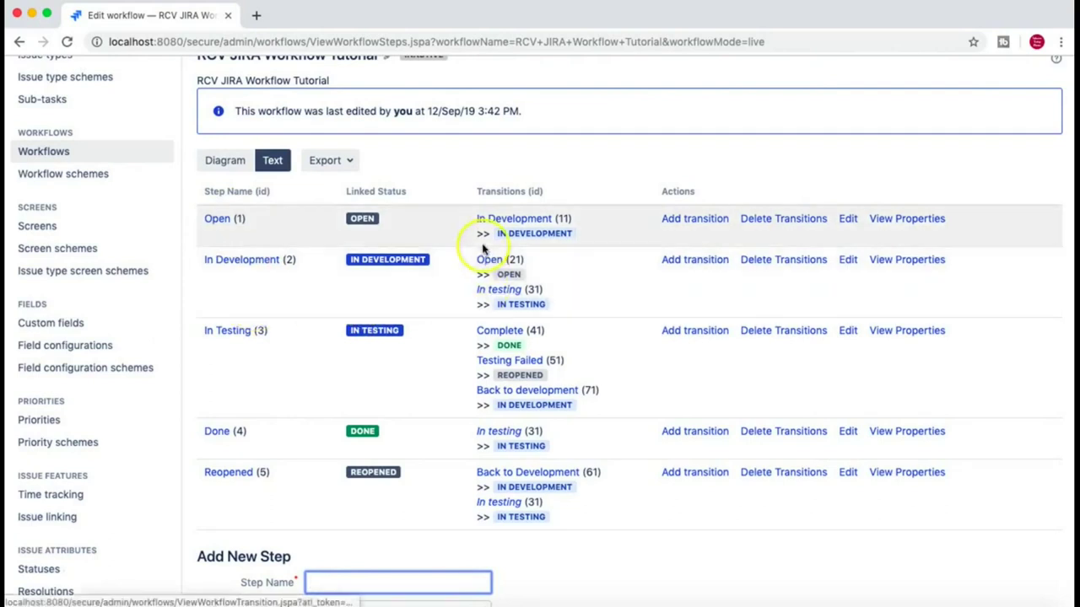
Step: Open the In testing transition of the In Development step and review its source and destination statuses
click(499, 289)
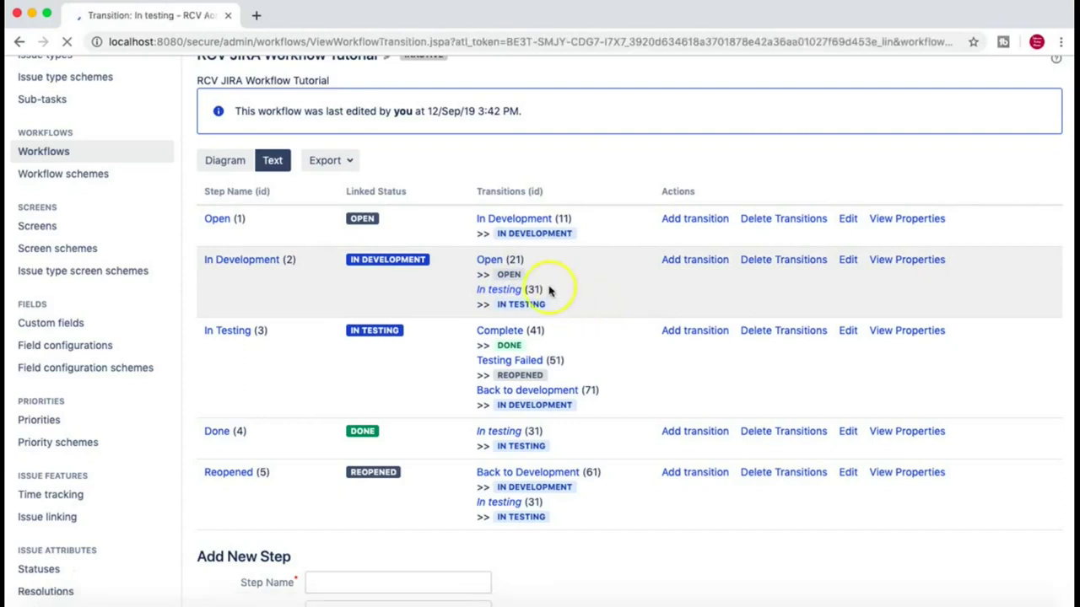
scroll(513, 379, down, 1)
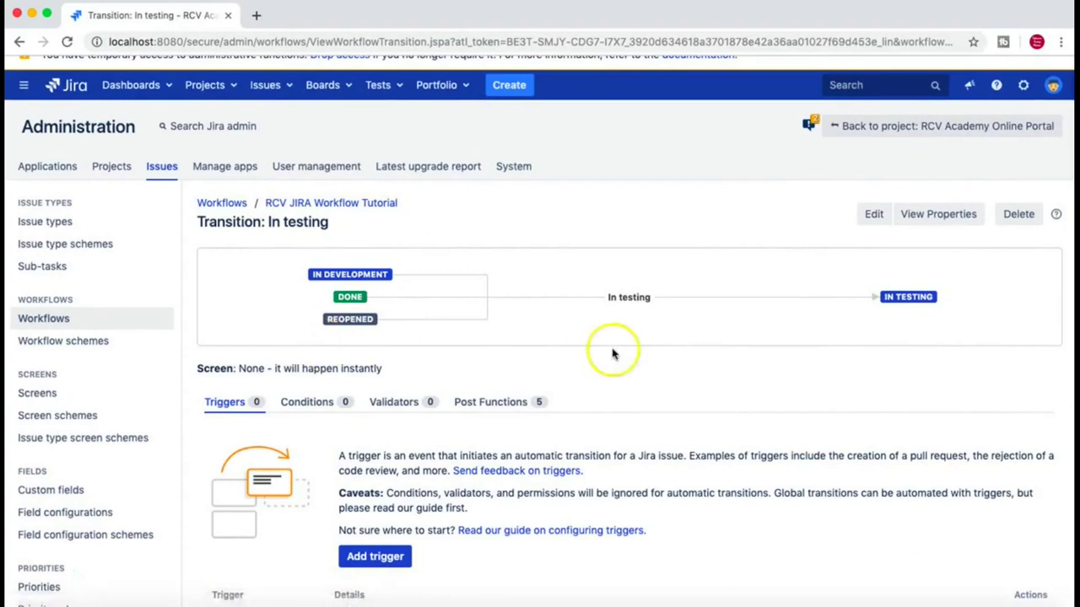
scroll(615, 350, down, 1)
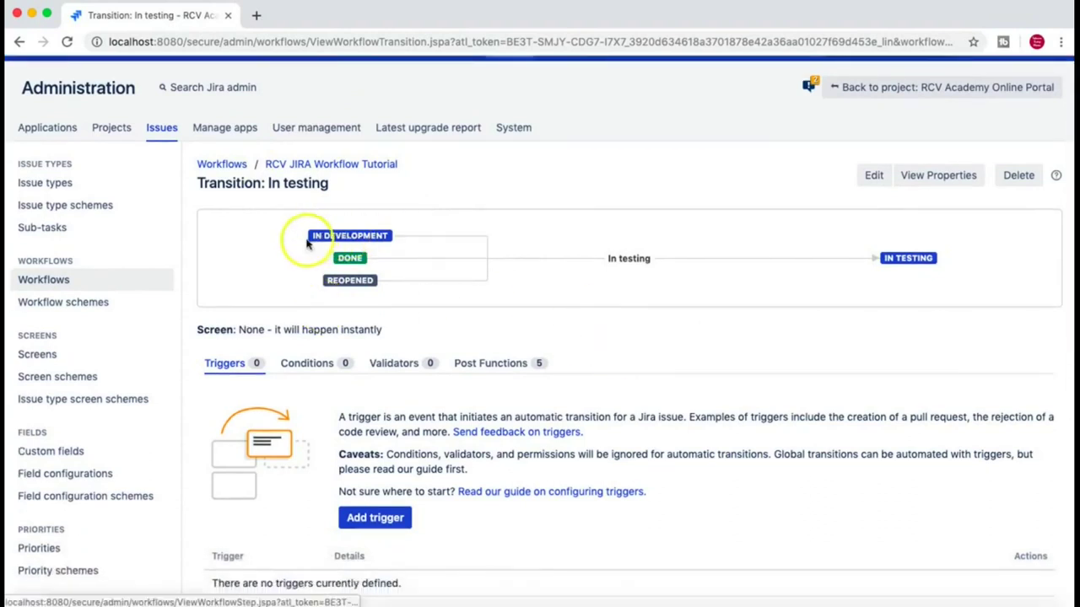
mouse_move(349, 283)
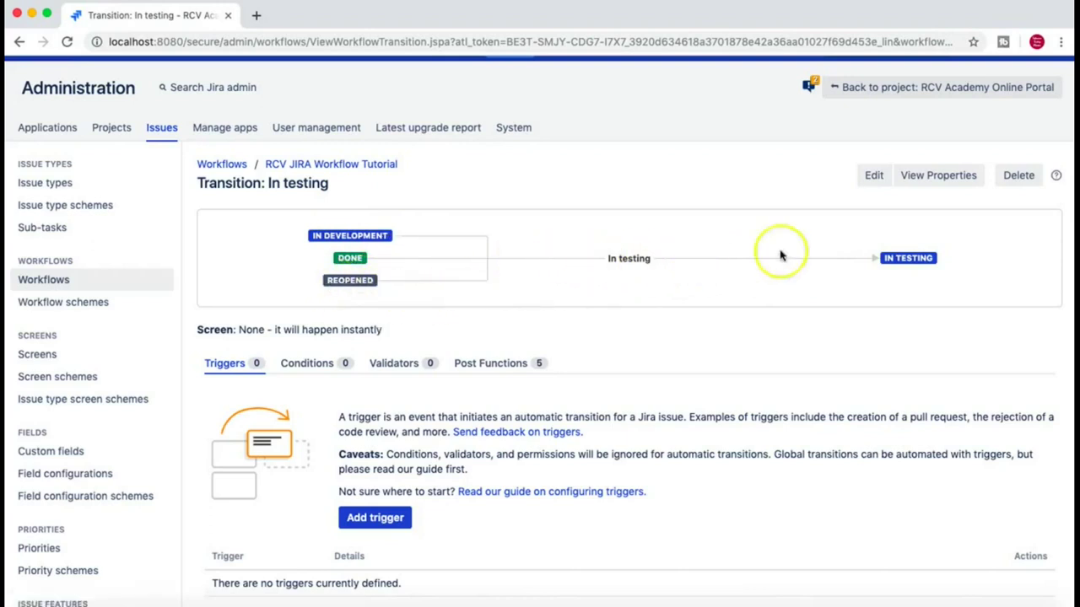
scroll(725, 355, down, 1)
Step: Open the selection of conditions that can be added to the In testing transition and read through their descriptions
click(309, 295)
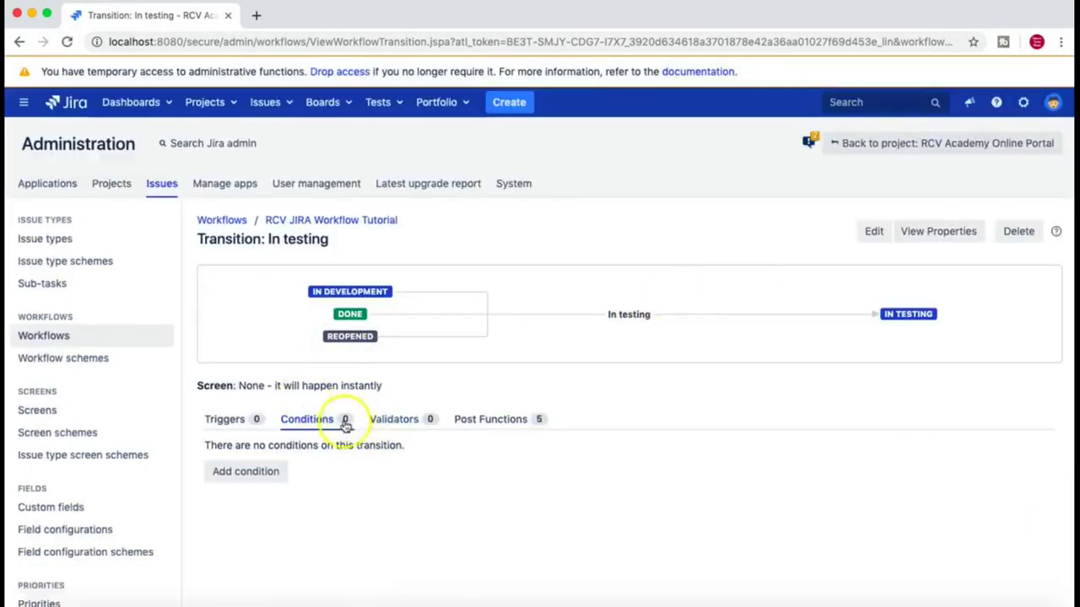
scroll(390, 485, down, 1)
scroll(391, 487, down, 1)
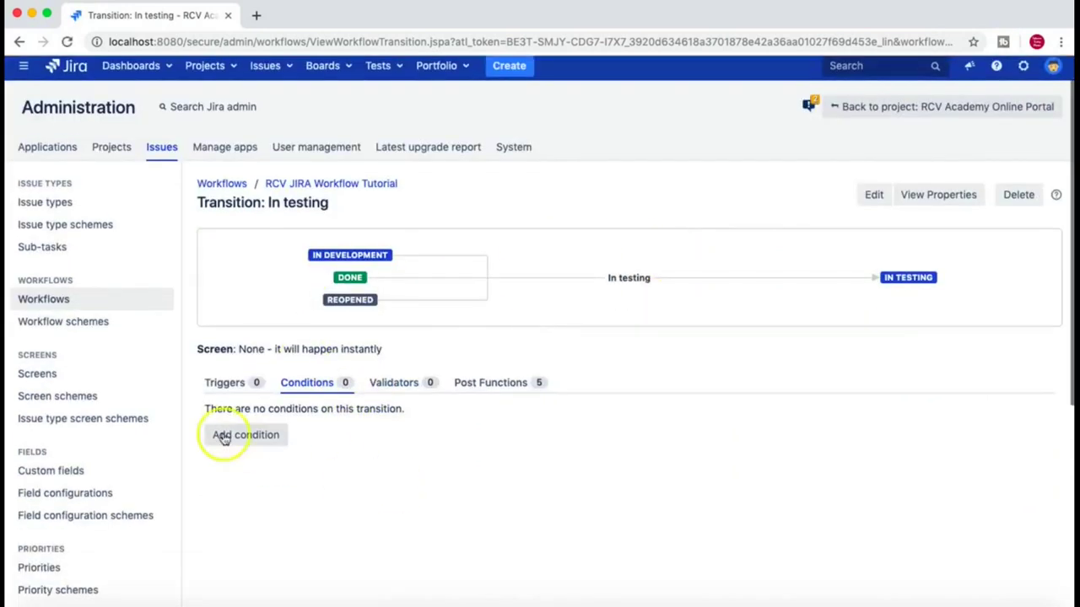
click(238, 438)
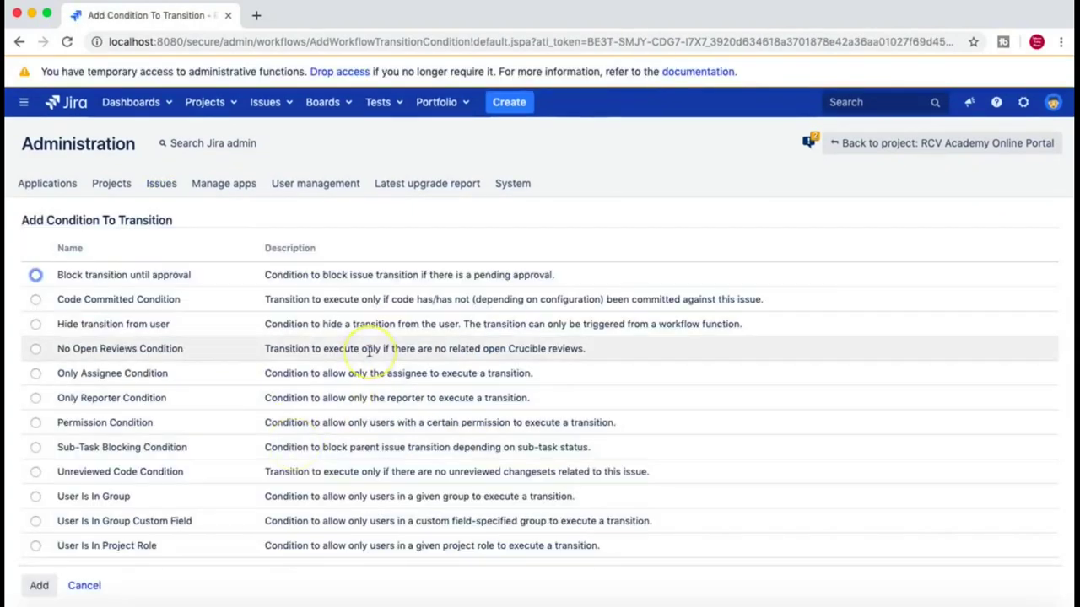
scroll(369, 351, down, 2)
scroll(369, 351, up, 2)
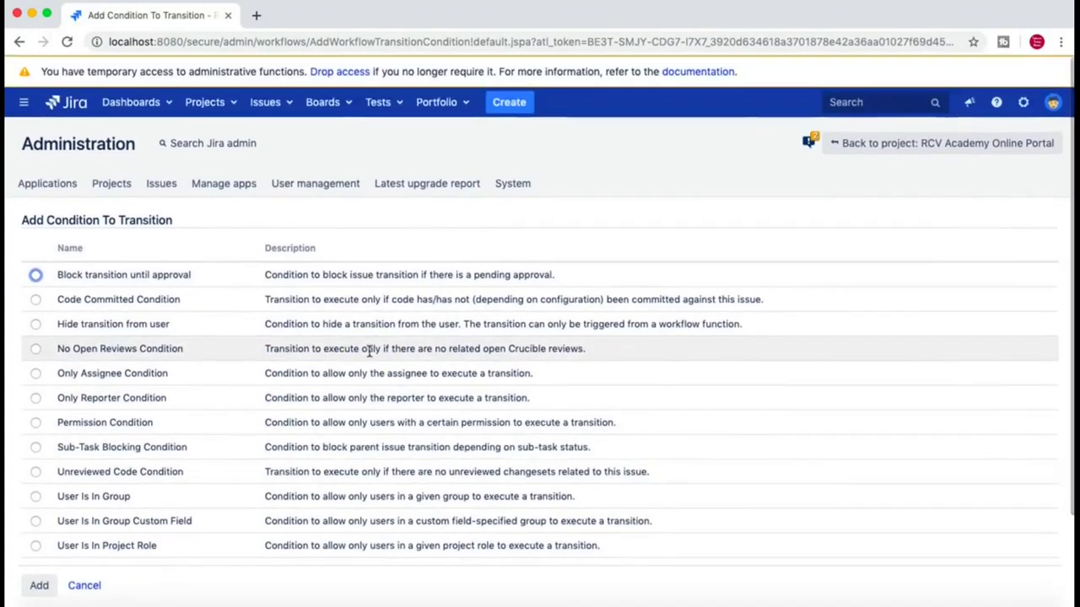
scroll(368, 349, down, 2)
scroll(368, 349, up, 1)
click(127, 243)
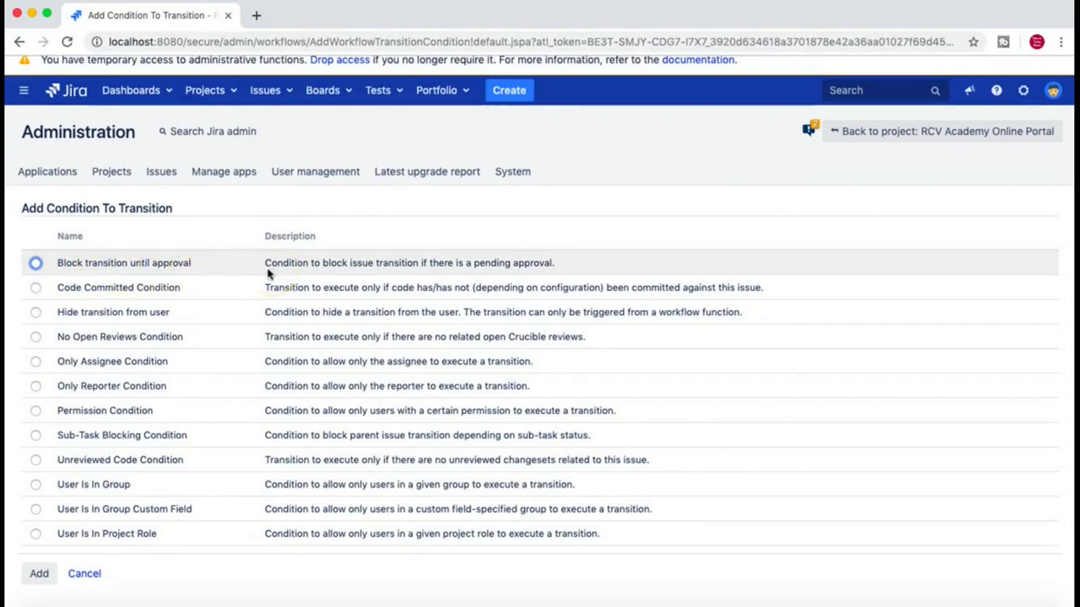
Step: Examine the Block transition until approval, Only Reporter, Permission and User Is In Group conditions, and cancel without adding one
click(359, 269)
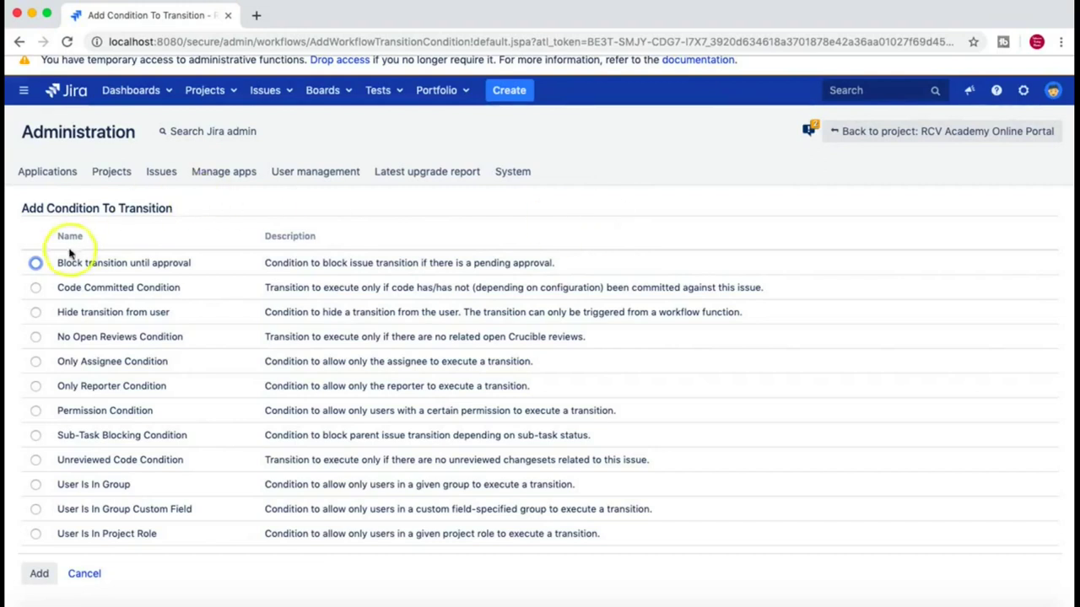
click(35, 264)
click(34, 264)
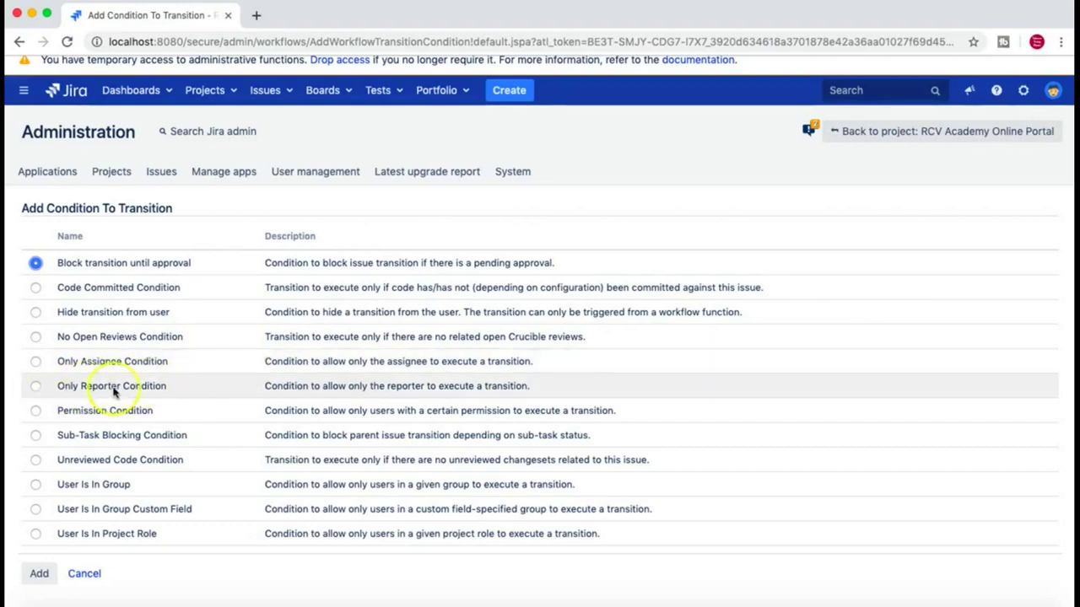
click(35, 386)
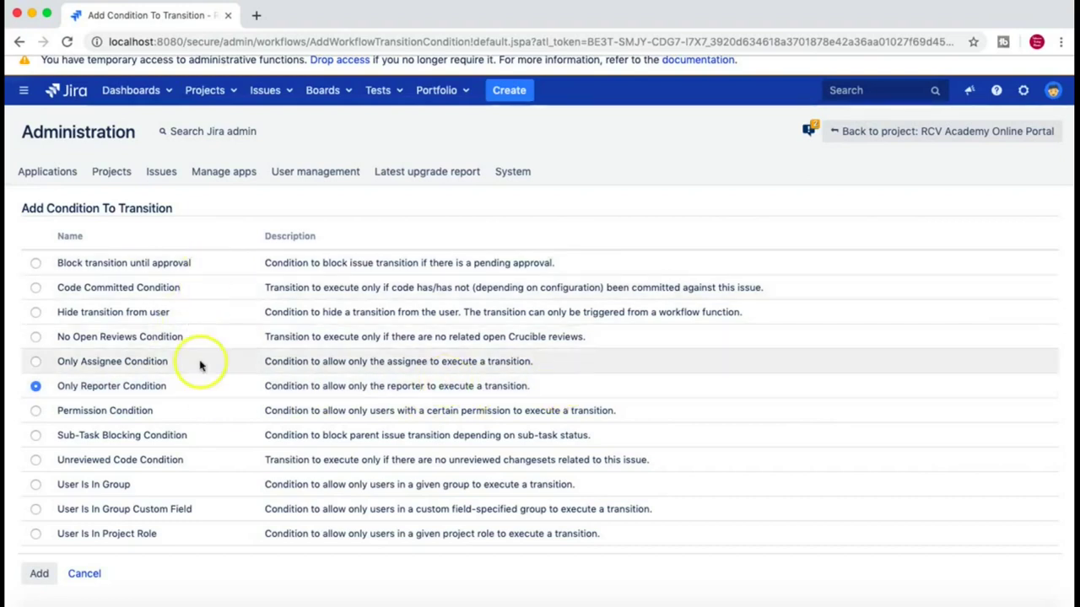
scroll(199, 364, down, 2)
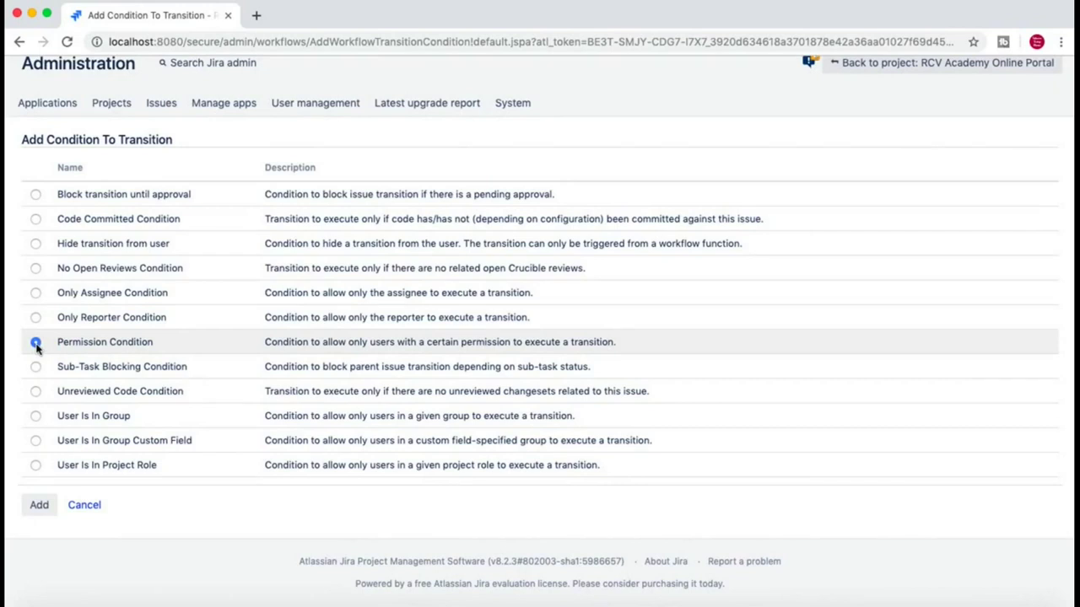
click(36, 417)
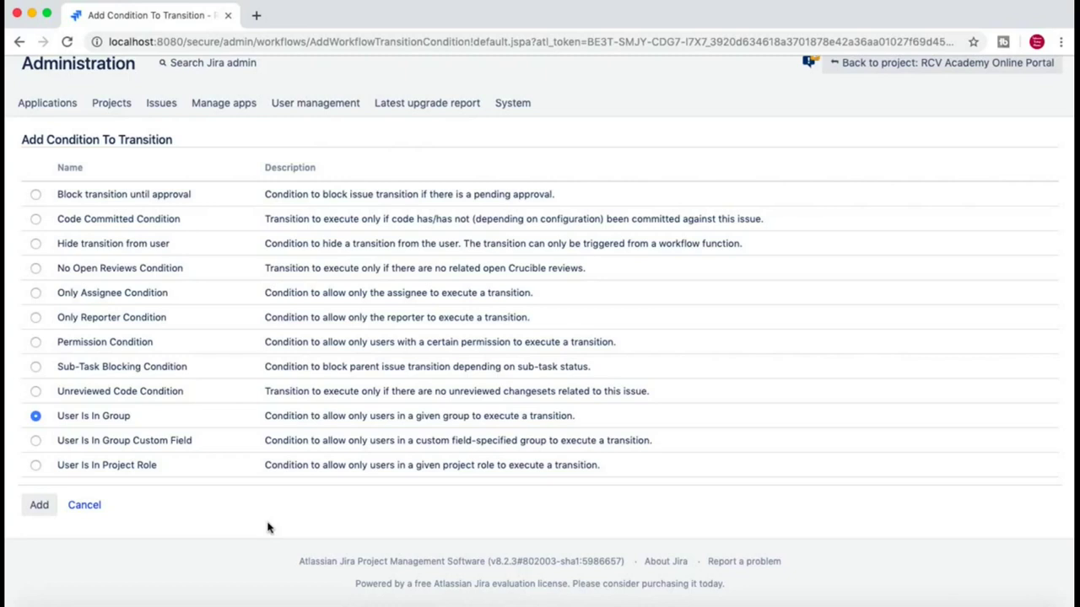
click(85, 506)
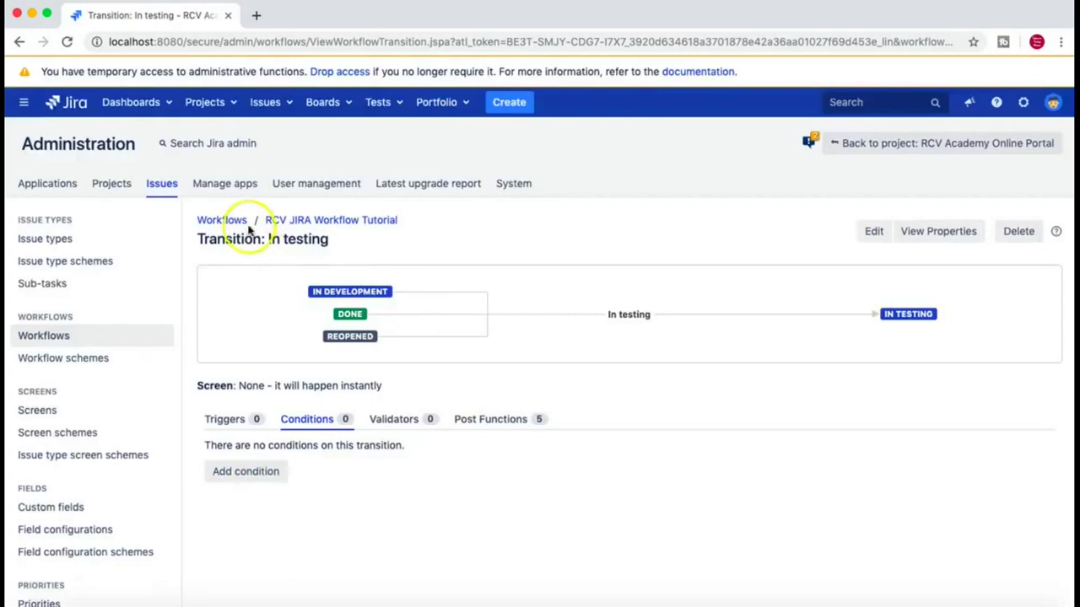
Step: Return to the workflow's step list and open the Complete transition of the In Testing step to review it
click(312, 221)
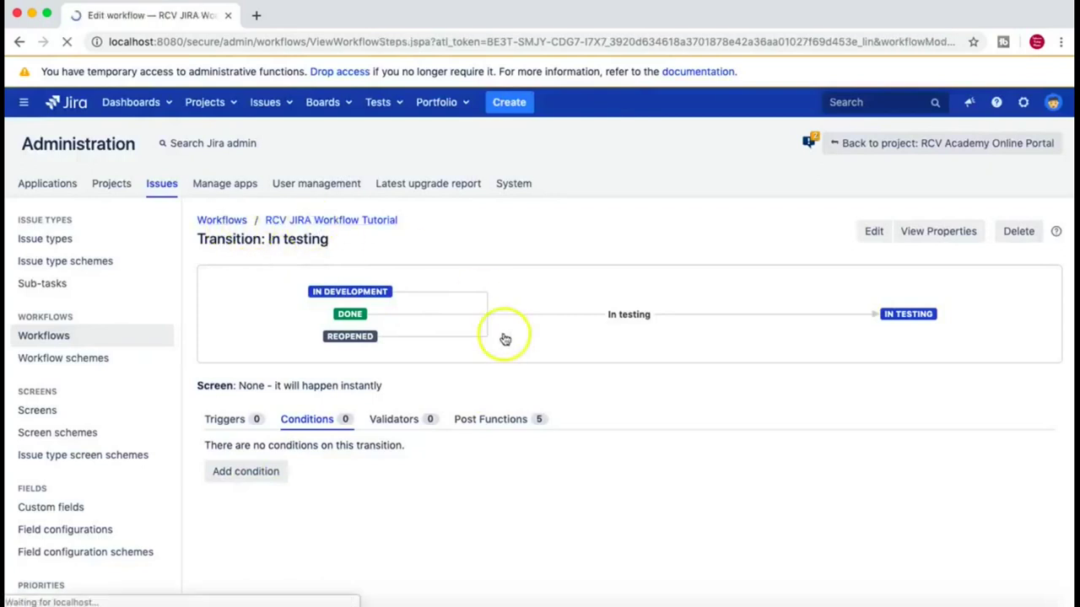
scroll(480, 409, up, 5)
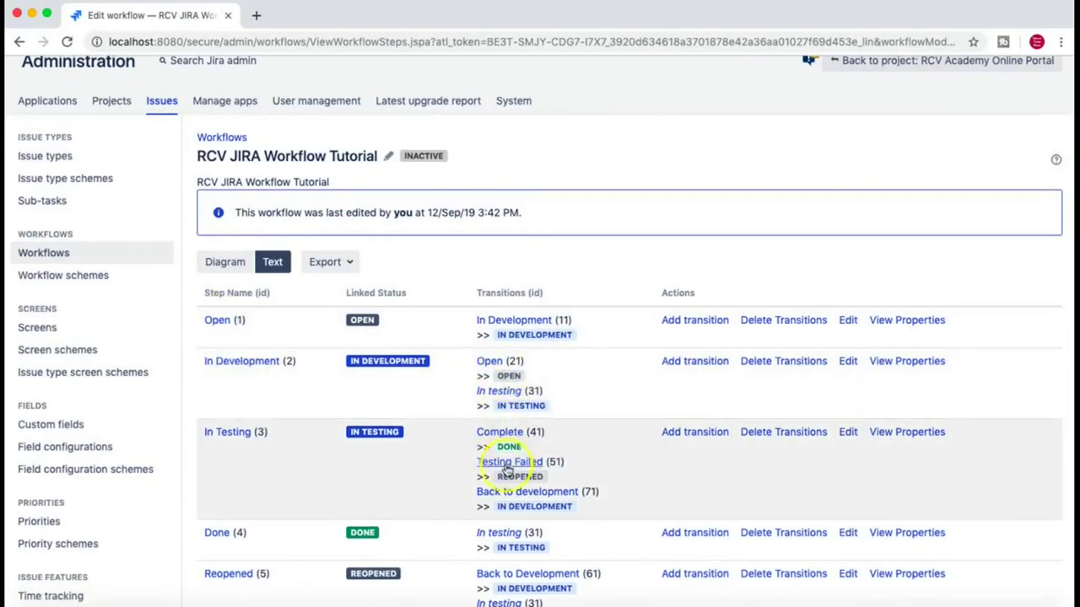
scroll(504, 393, down, 1)
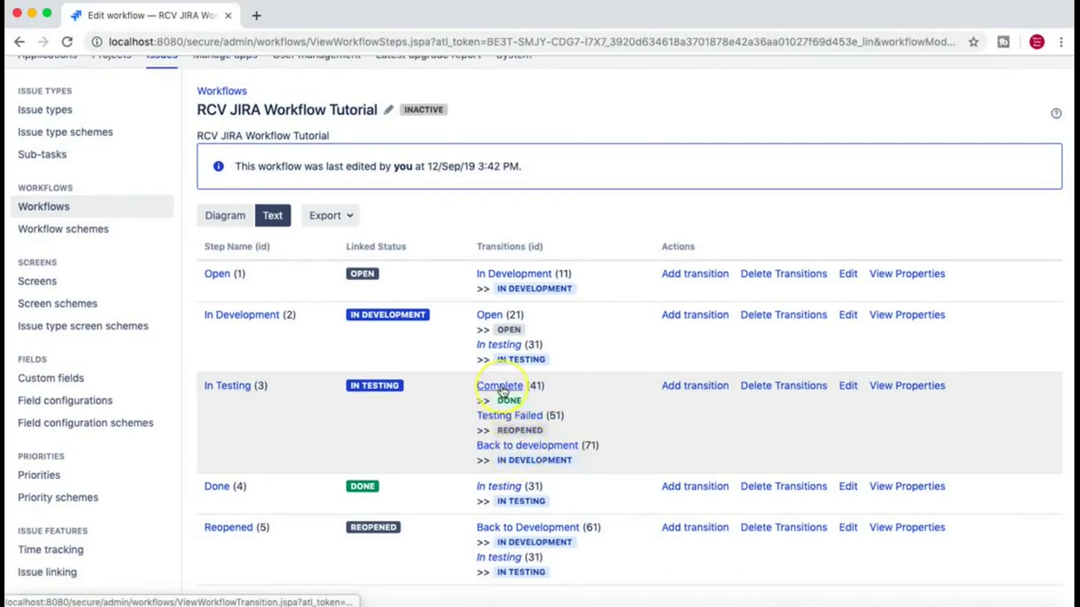
click(501, 393)
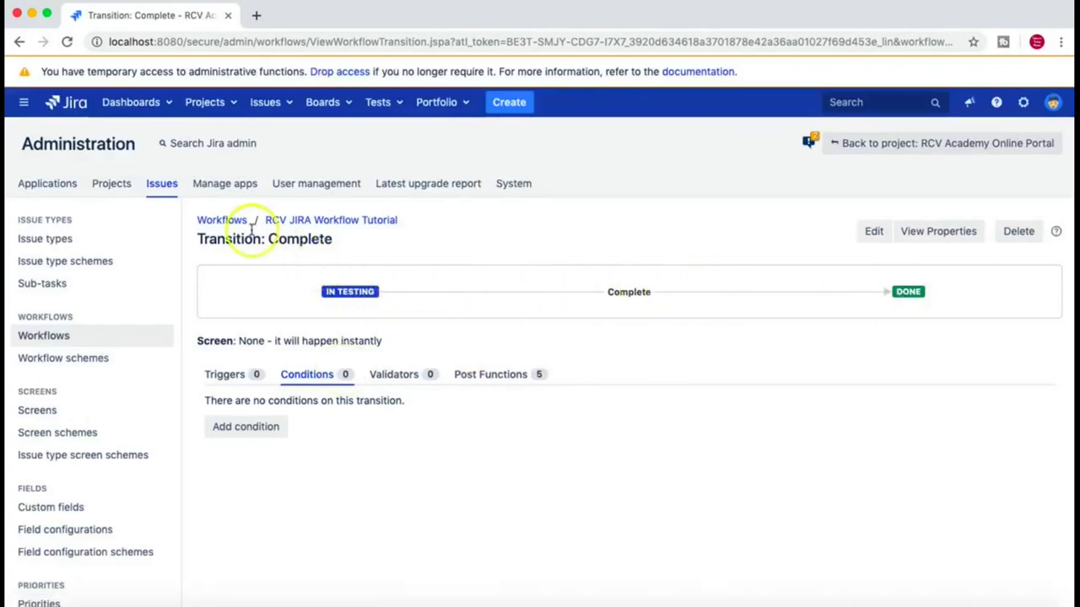
Step: Show the workflow as a diagram and open the conditions of the In testing transition leaving In Development
click(321, 225)
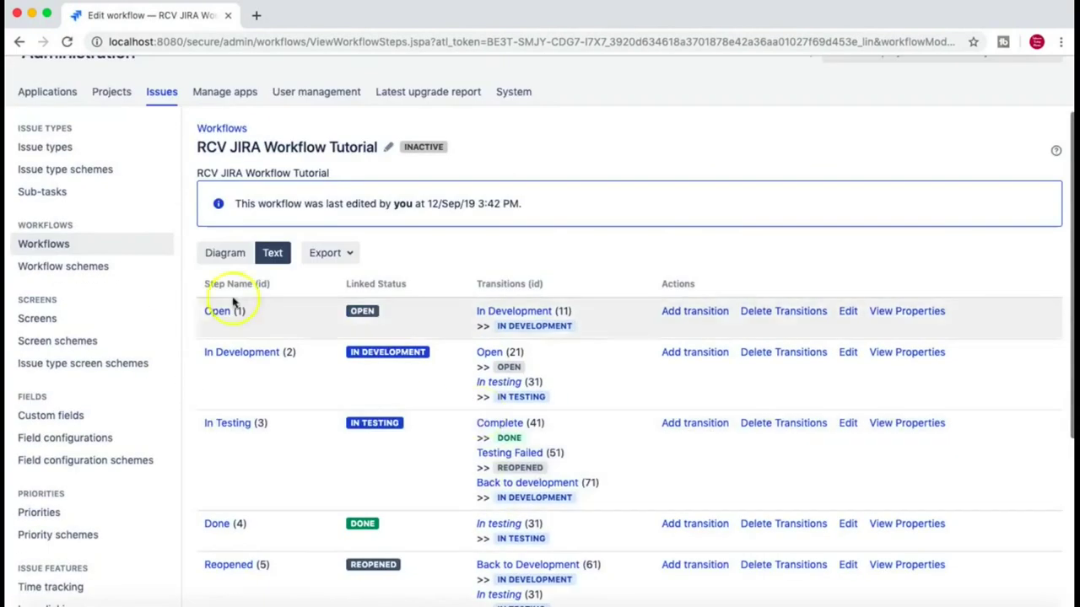
click(224, 253)
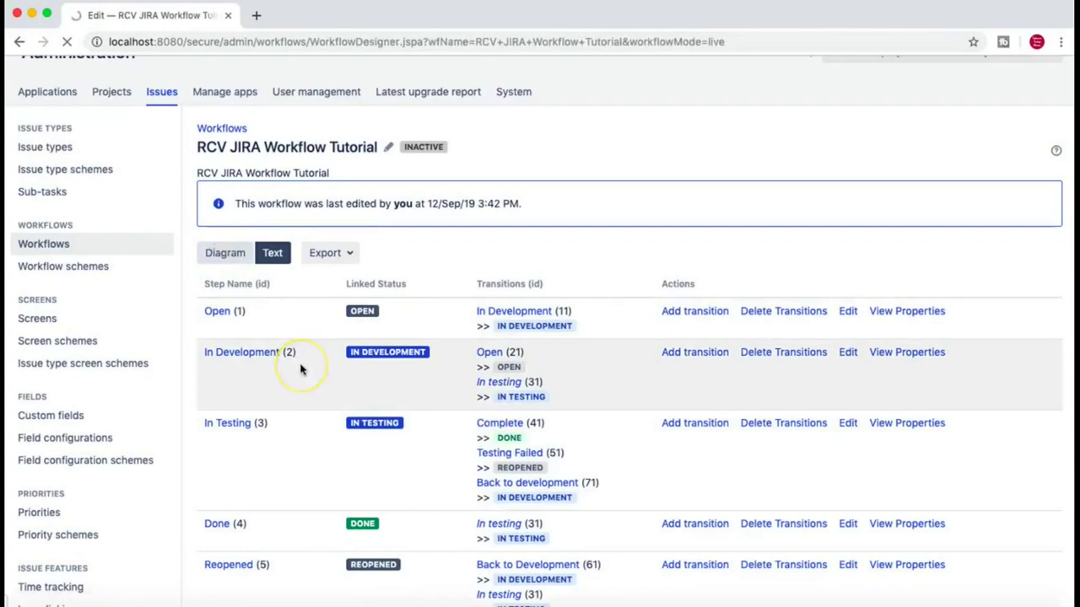
scroll(504, 446, down, 3)
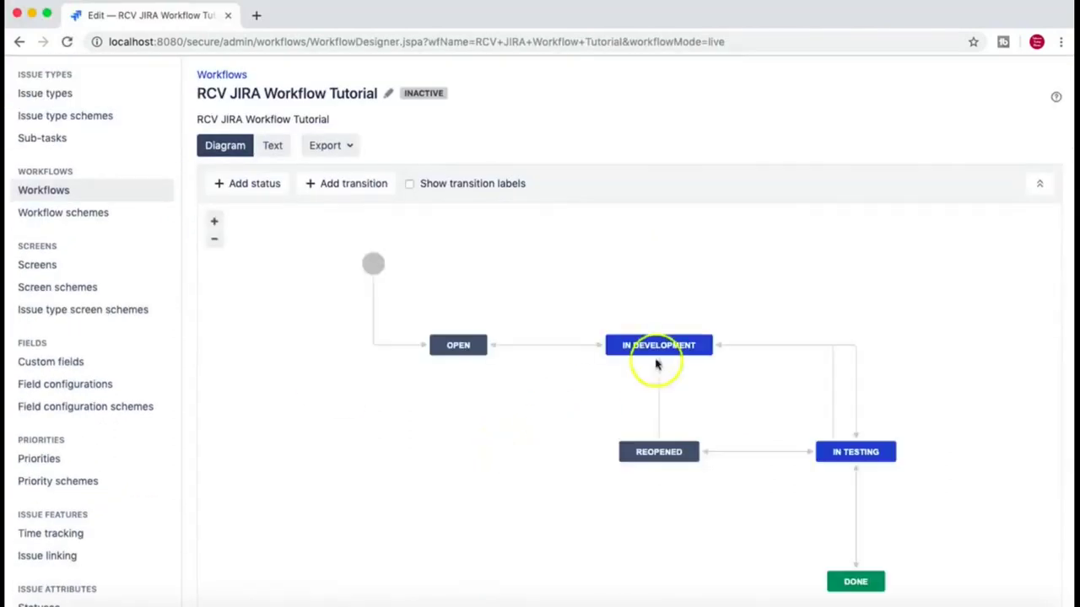
click(672, 342)
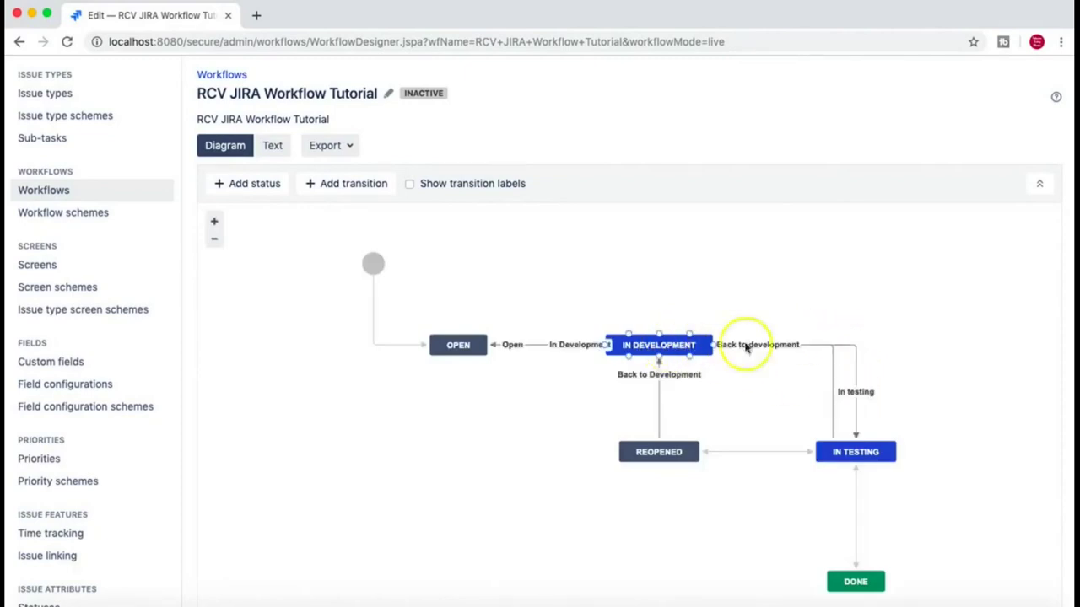
click(861, 393)
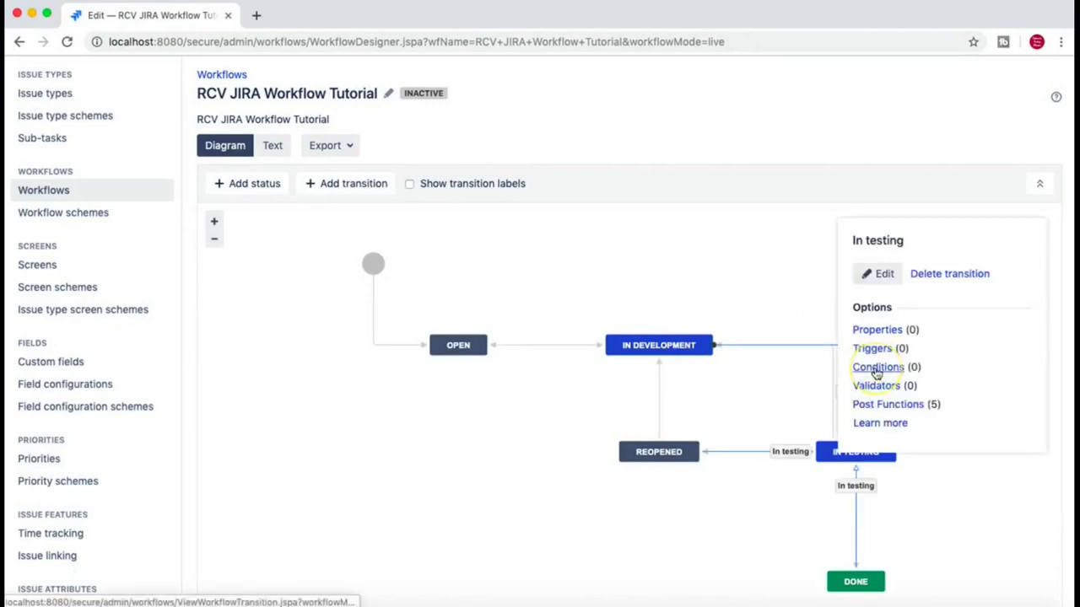
click(875, 368)
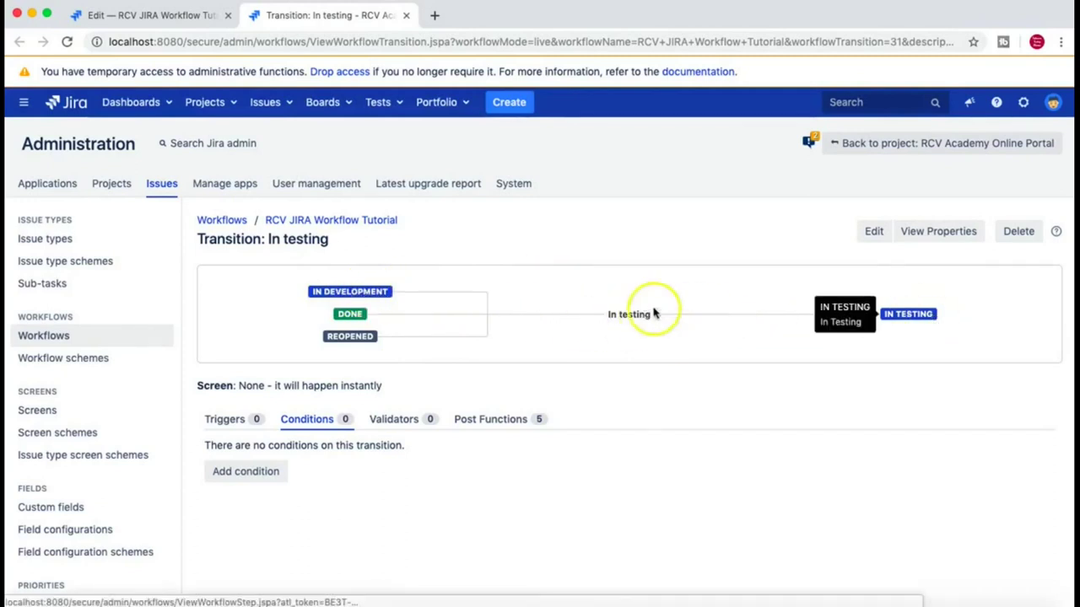
Step: Examine which source statuses share the In testing transition and which status it leads to
drag(607, 316, 641, 316)
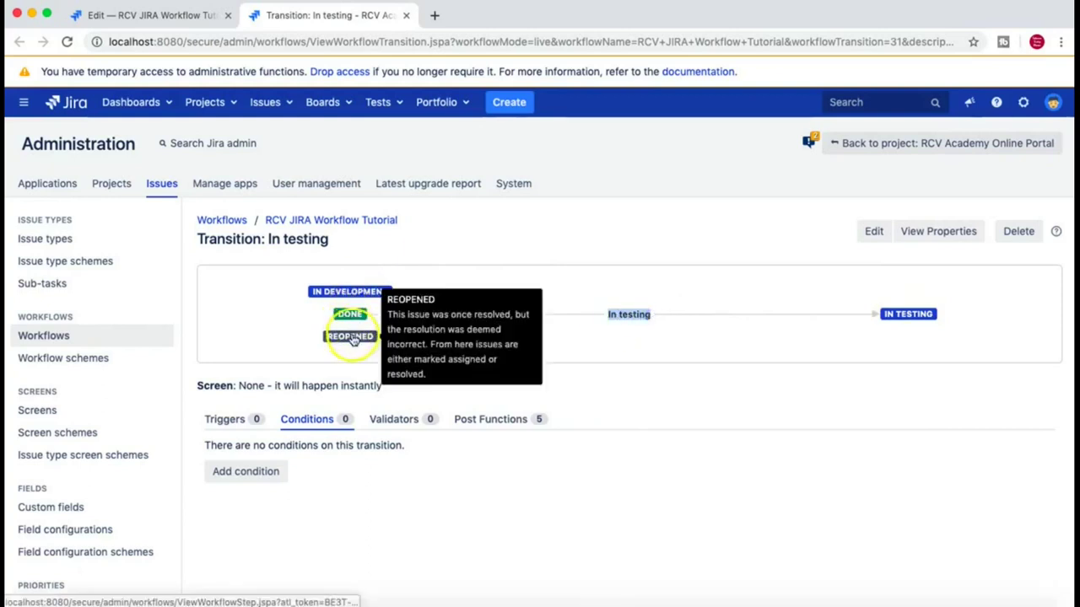
click(617, 317)
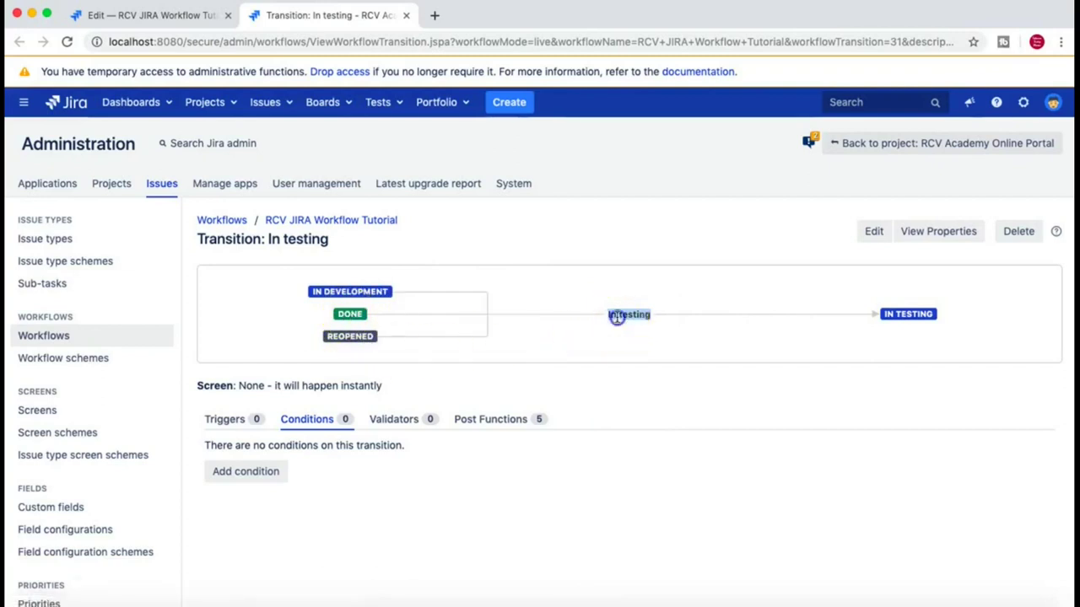
drag(608, 314, 654, 315)
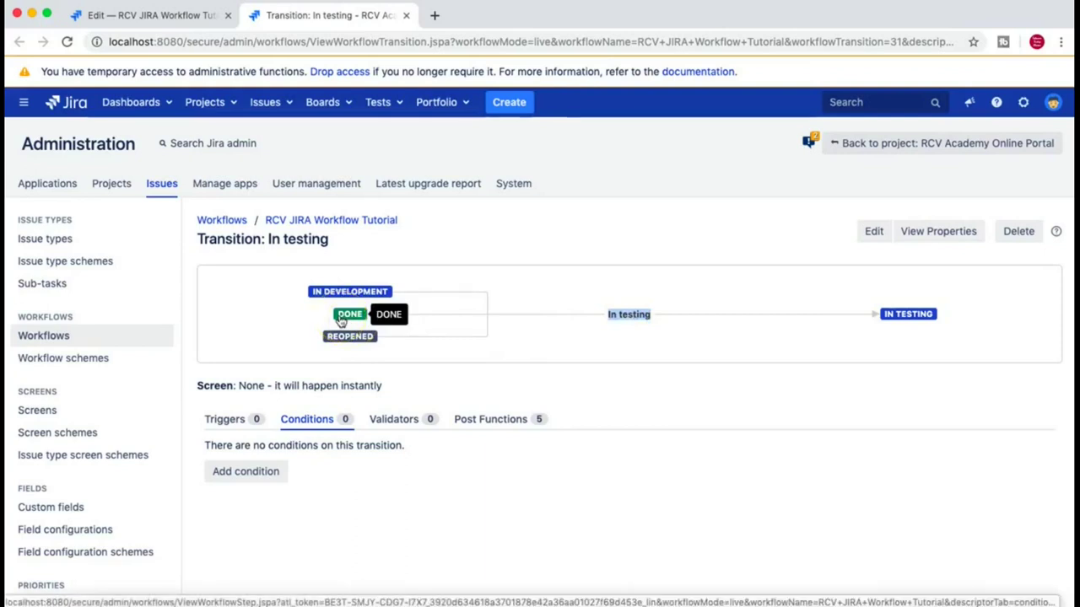
mouse_move(329, 348)
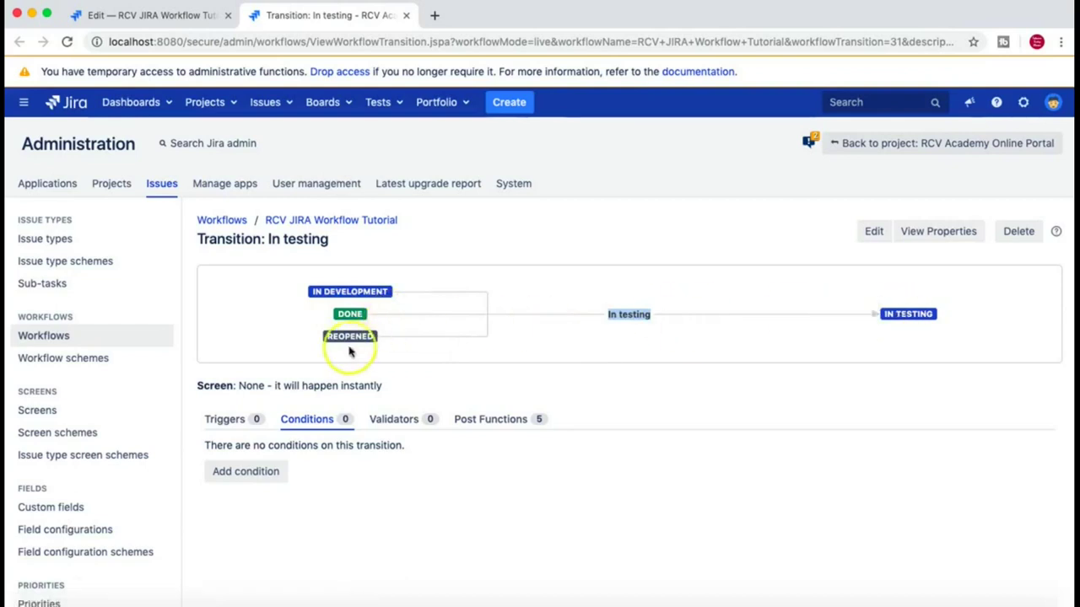
mouse_move(352, 323)
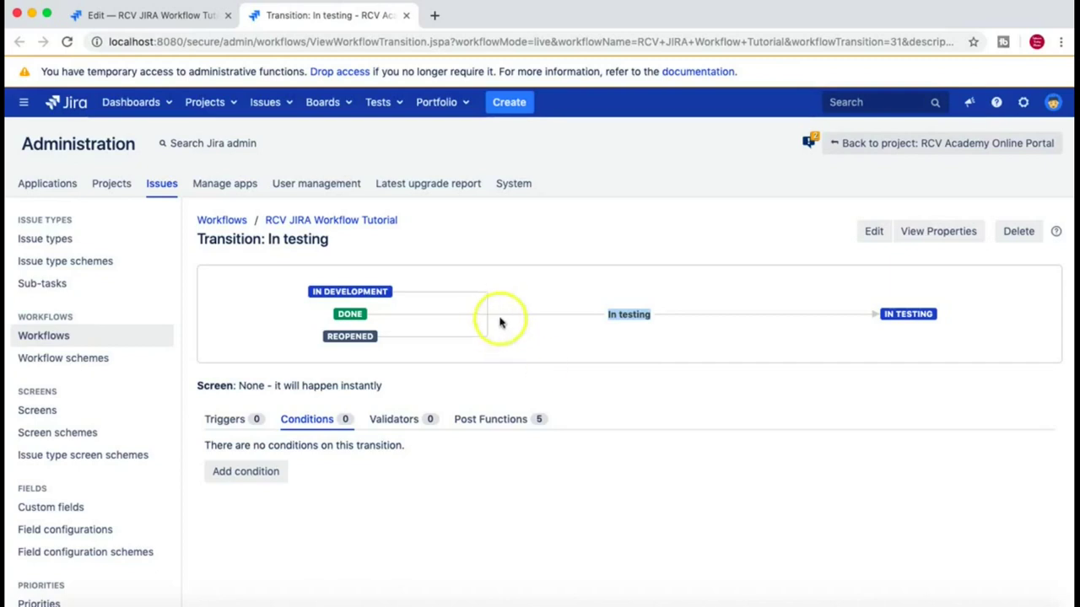
click(562, 297)
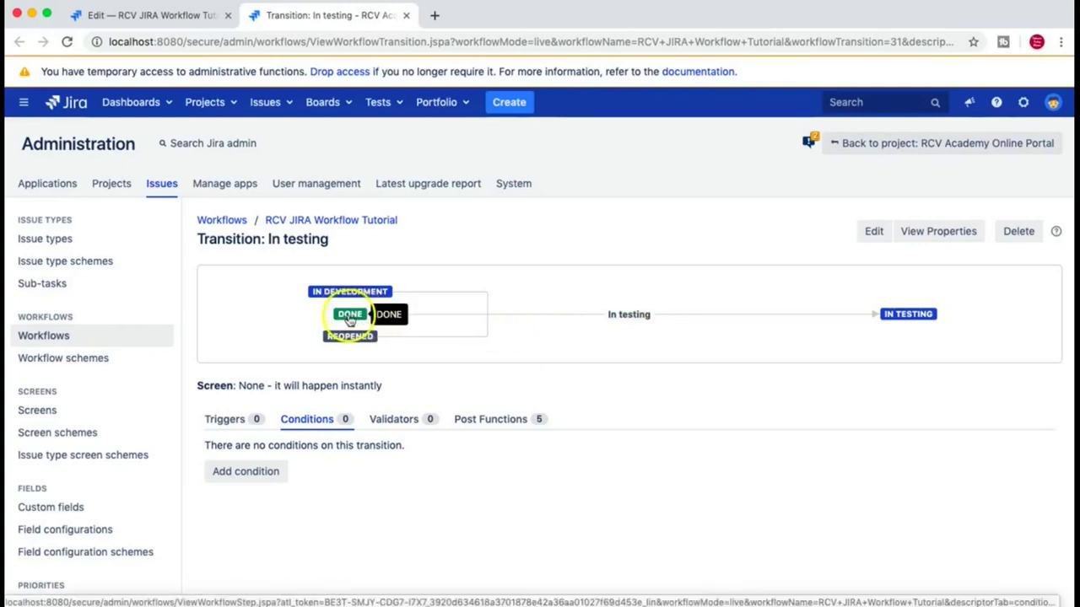
click(613, 314)
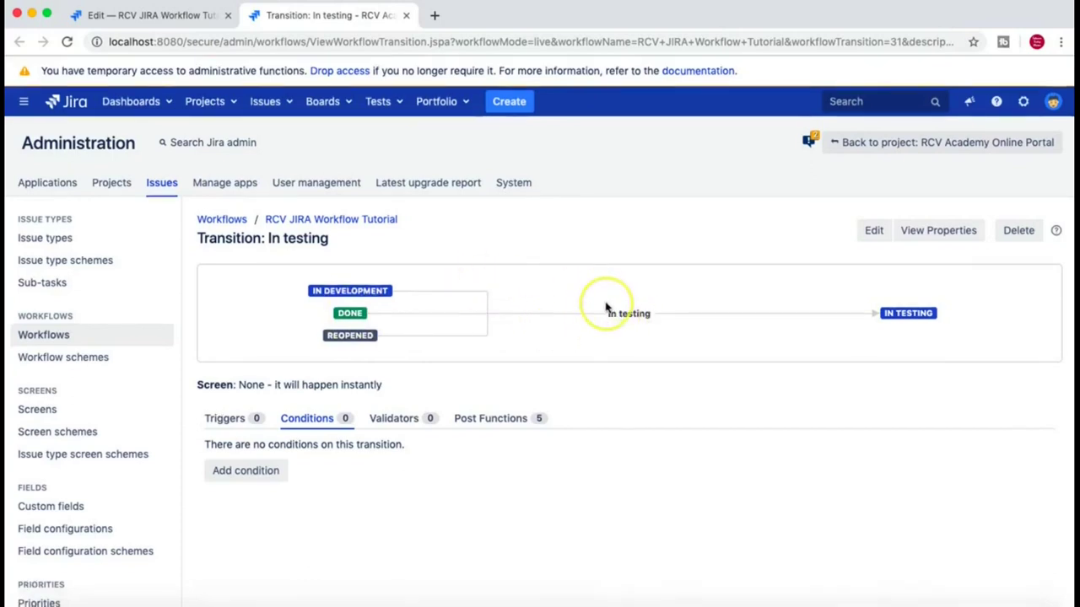
Step: Add a User Is In Group condition to the In testing transition with Developers as the group
scroll(609, 311, down, 1)
click(237, 454)
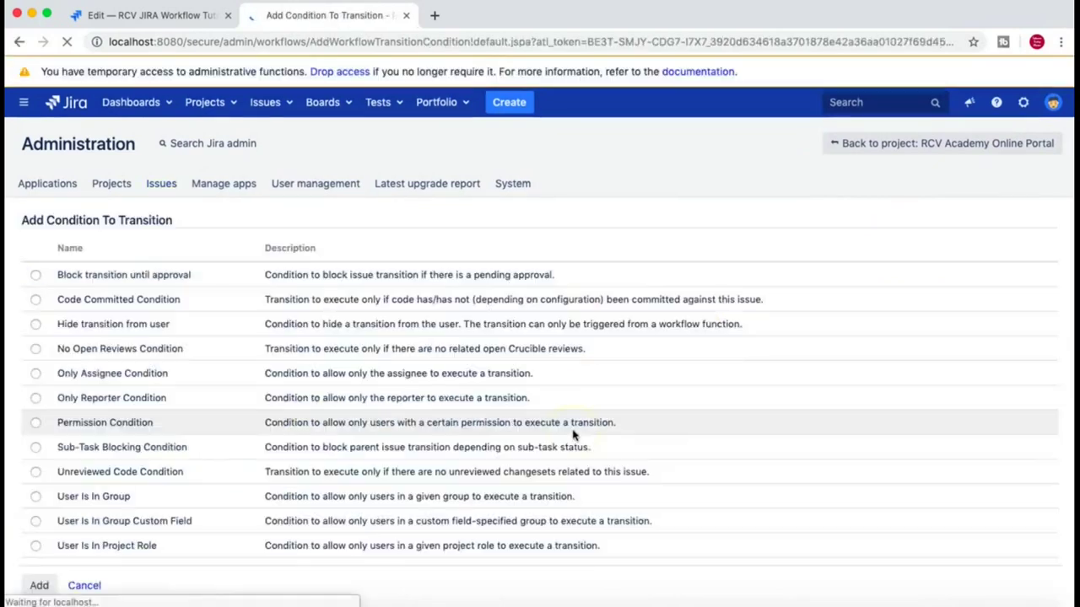
scroll(573, 435, down, 2)
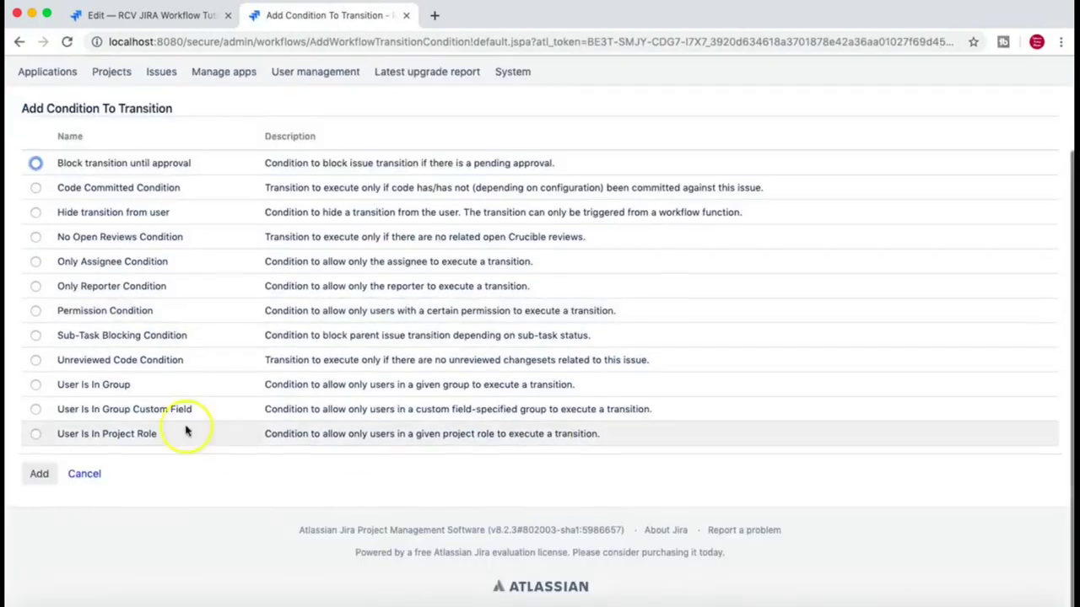
click(34, 385)
click(38, 473)
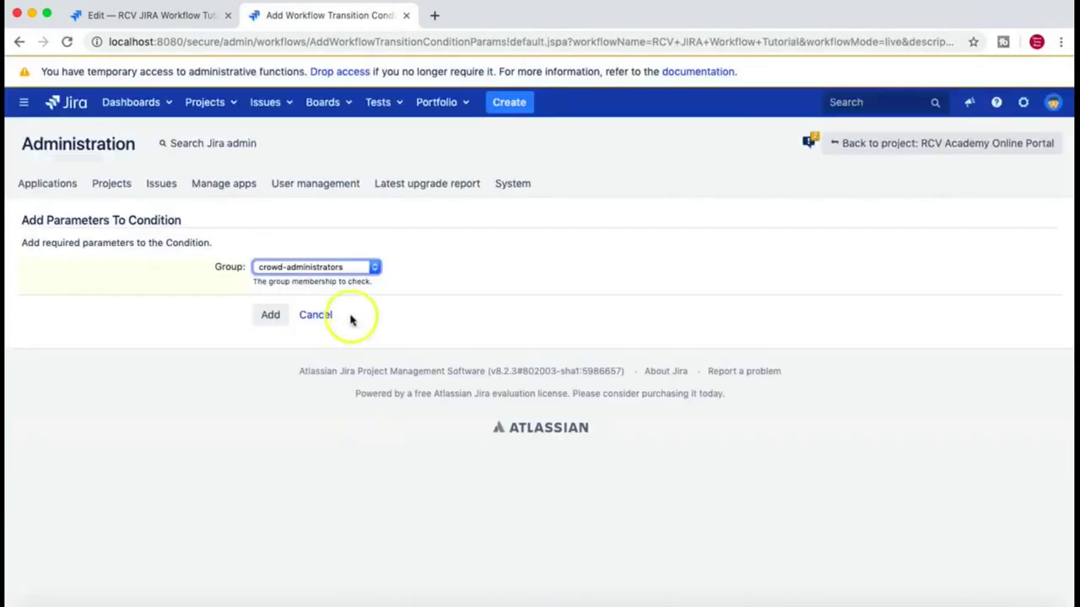
click(373, 266)
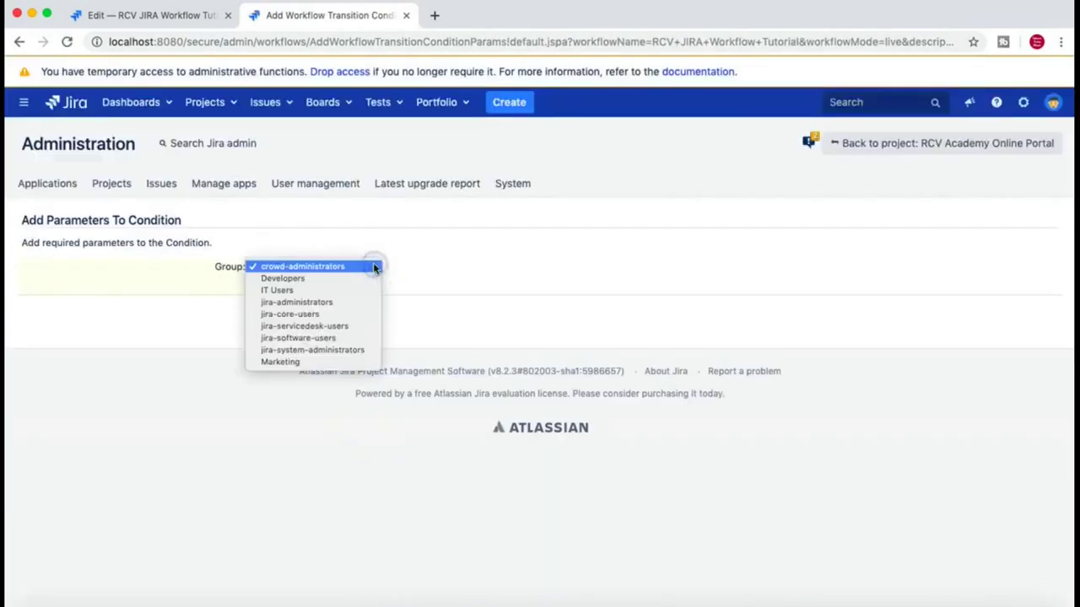
click(325, 279)
click(270, 314)
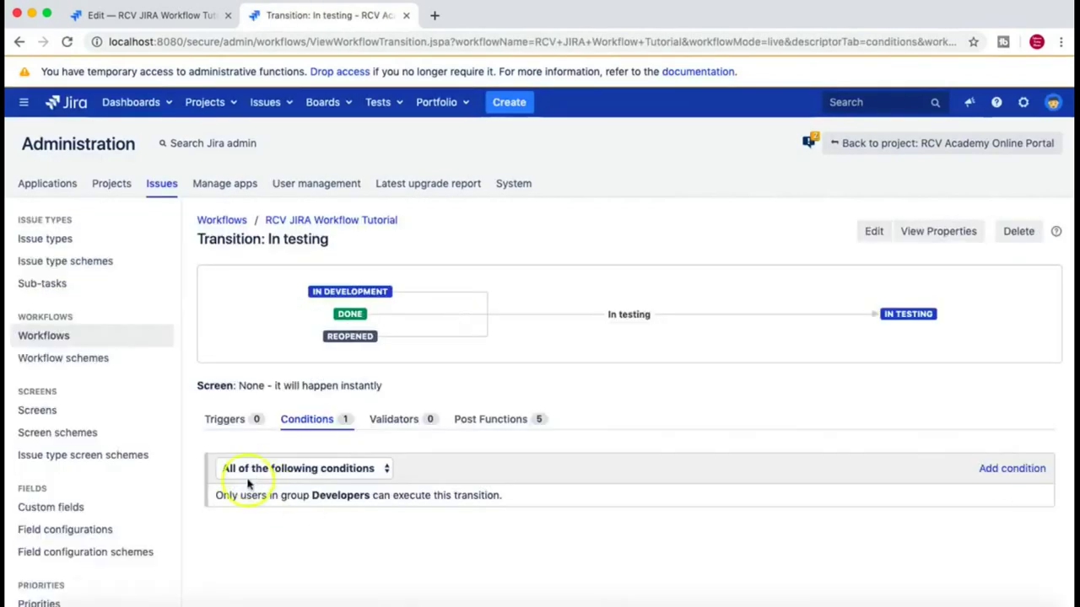
Step: Review the new Developers group condition against the In testing transition's source and destination statuses
drag(215, 496, 506, 494)
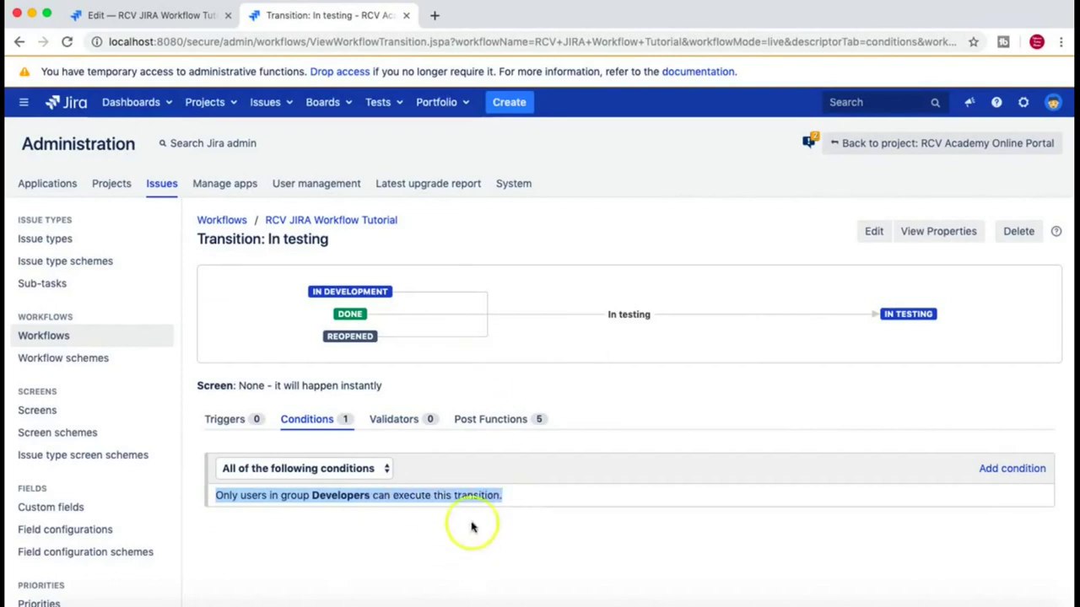
click(472, 498)
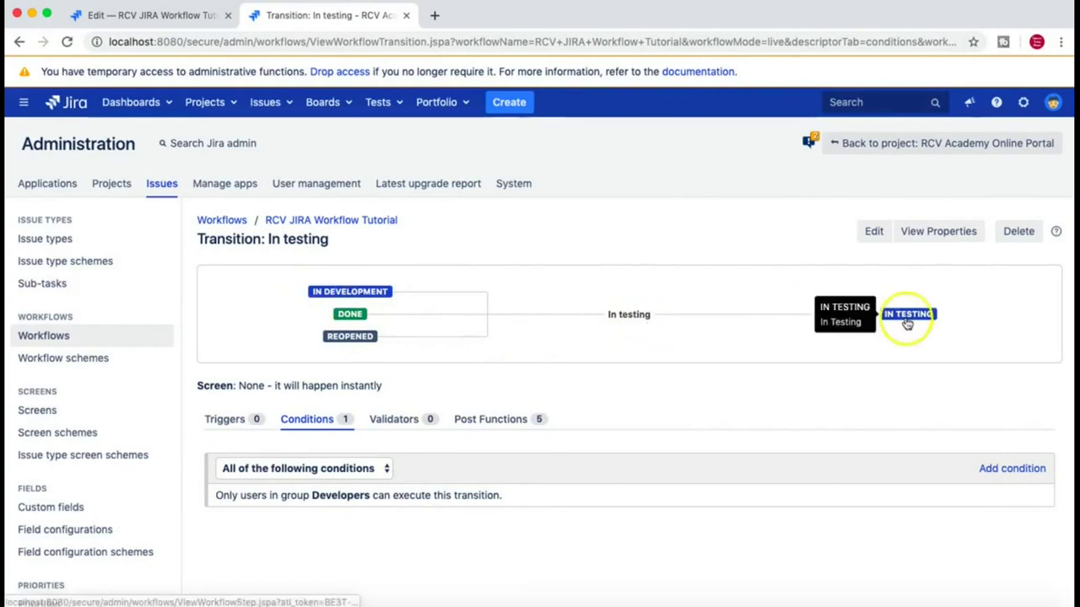
drag(609, 315, 647, 314)
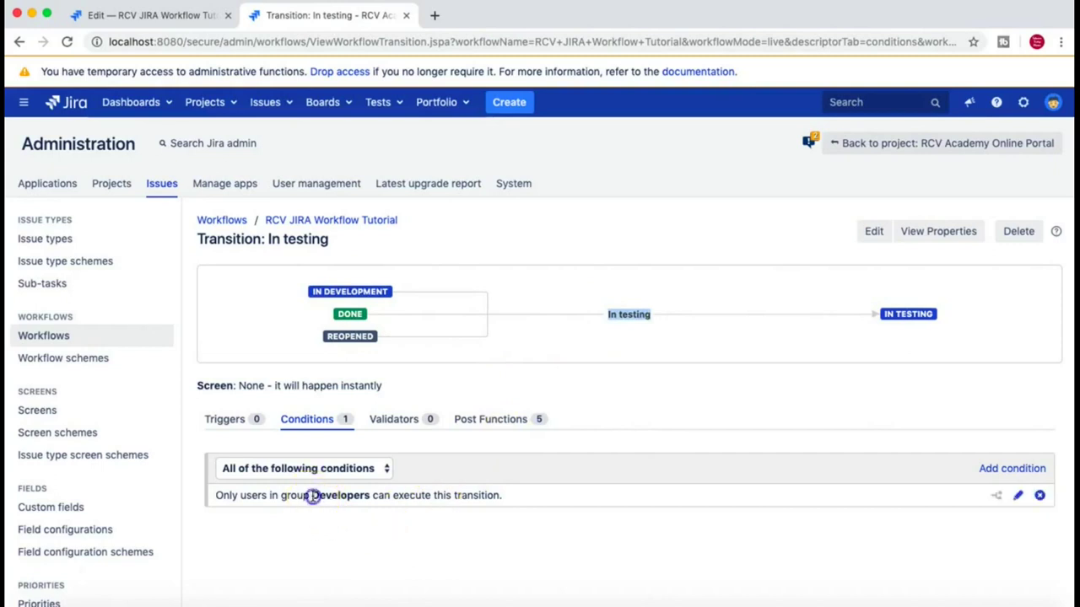
click(450, 497)
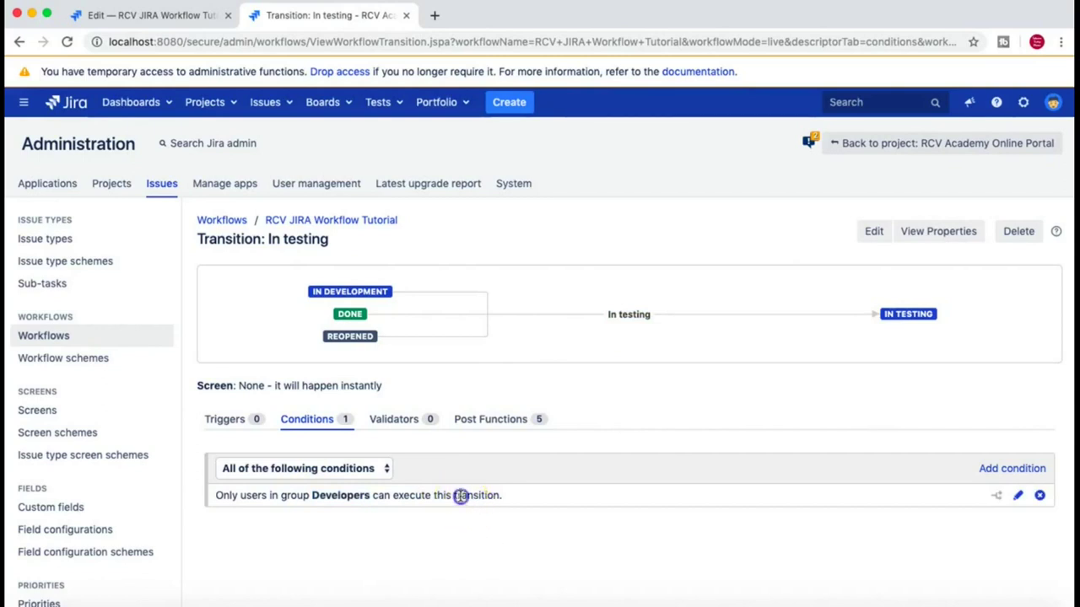
scroll(484, 298, down, 1)
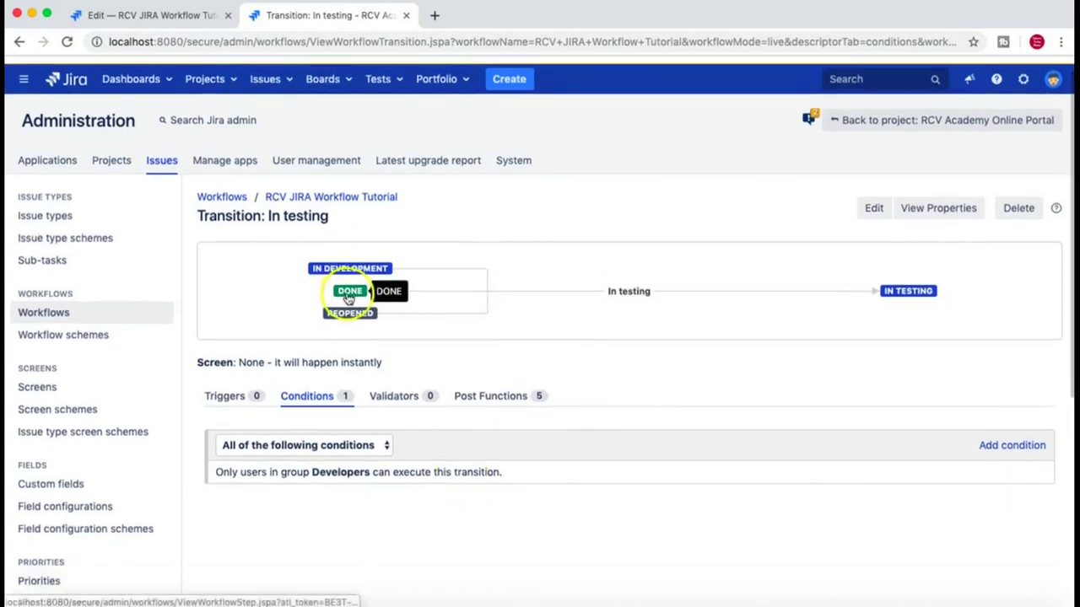
Step: Open RCV JIRA Workflow Tutorial for editing from the inactive workflows and show it as a diagram
click(222, 197)
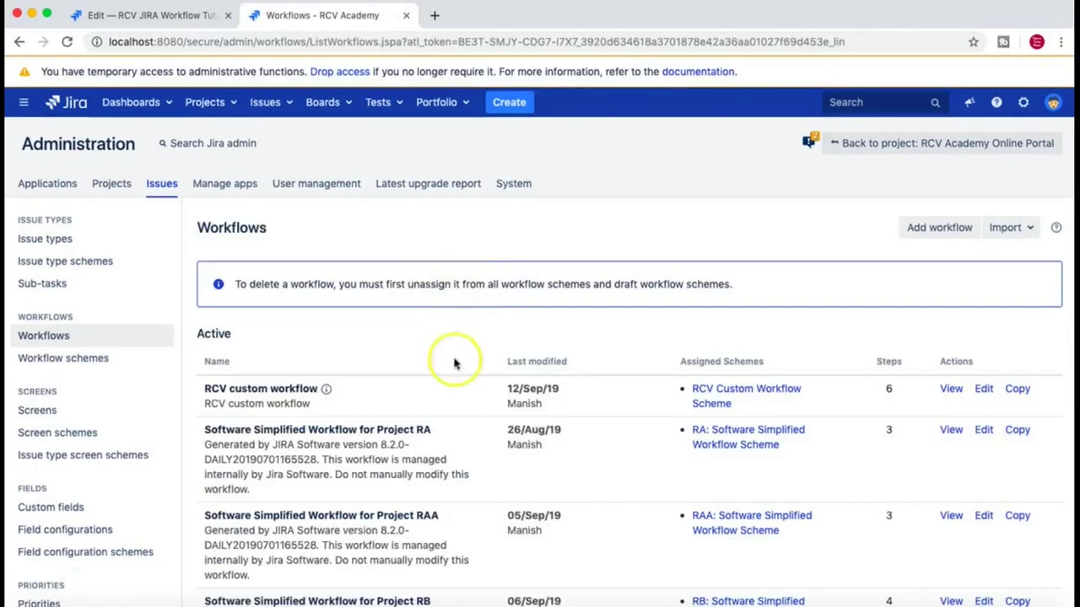
scroll(398, 393, down, 7)
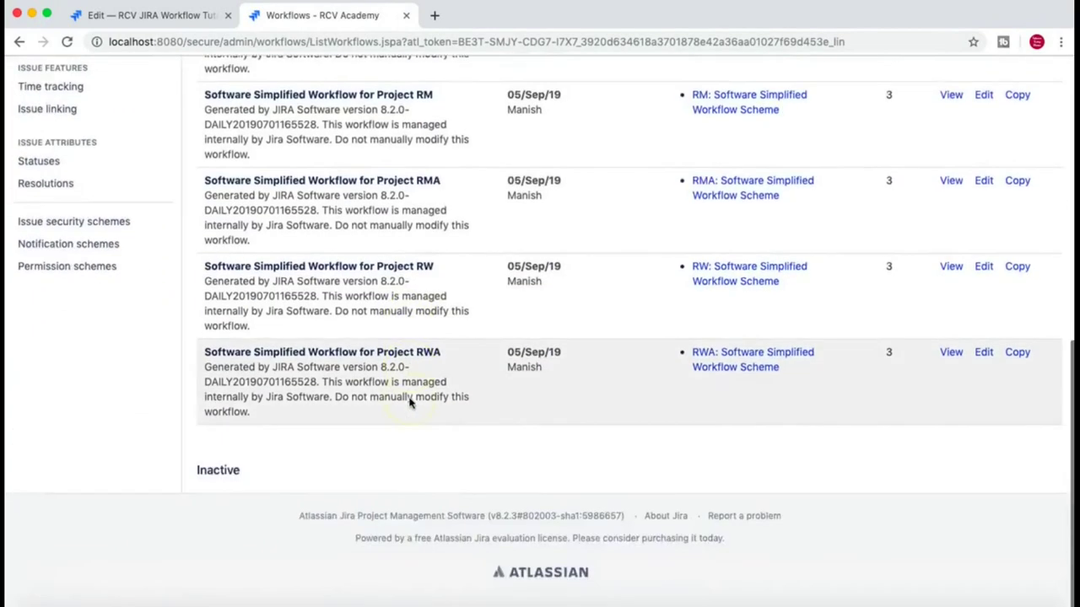
click(221, 470)
scroll(410, 488, down, 3)
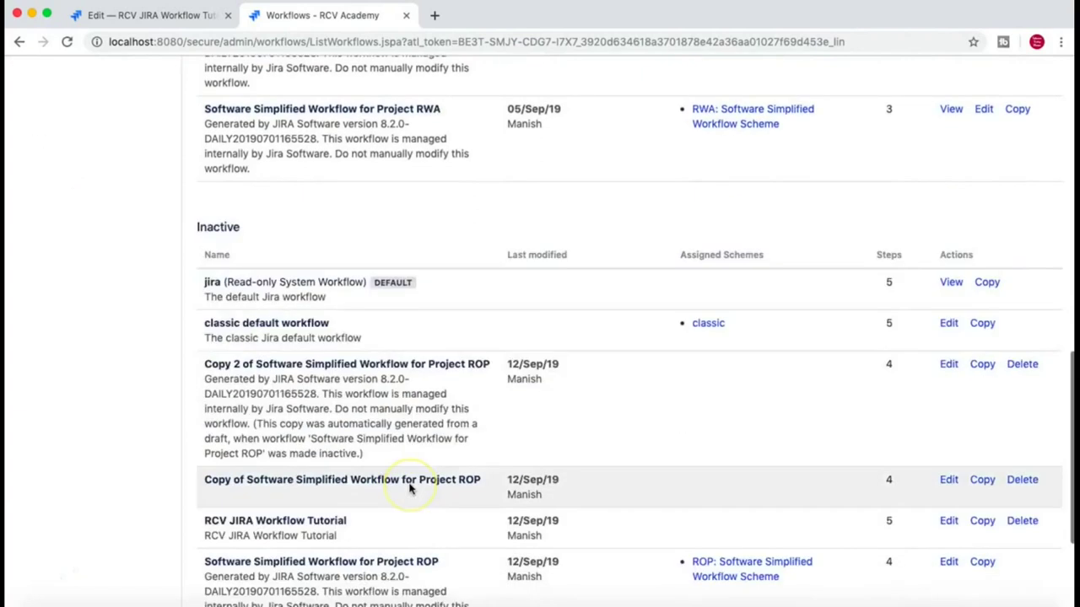
scroll(410, 487, down, 3)
click(949, 337)
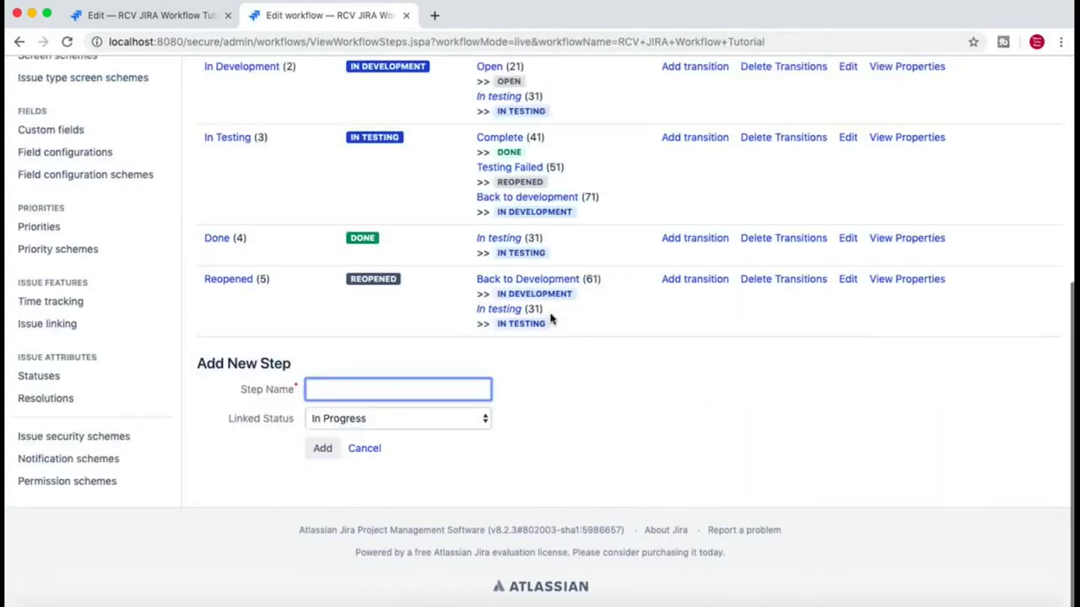
scroll(549, 313, up, 5)
click(228, 262)
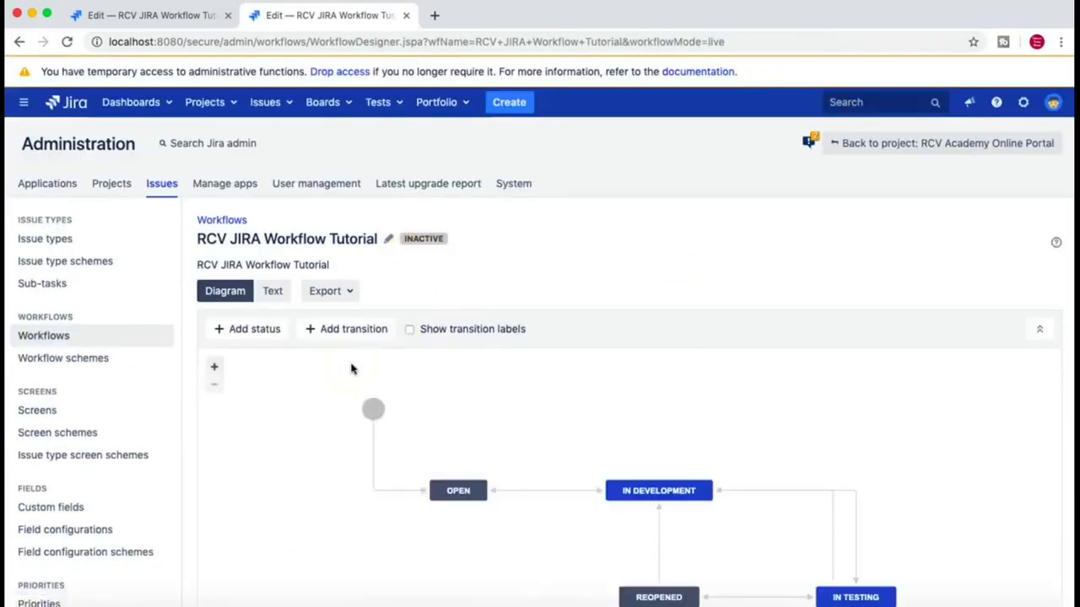
scroll(352, 369, down, 3)
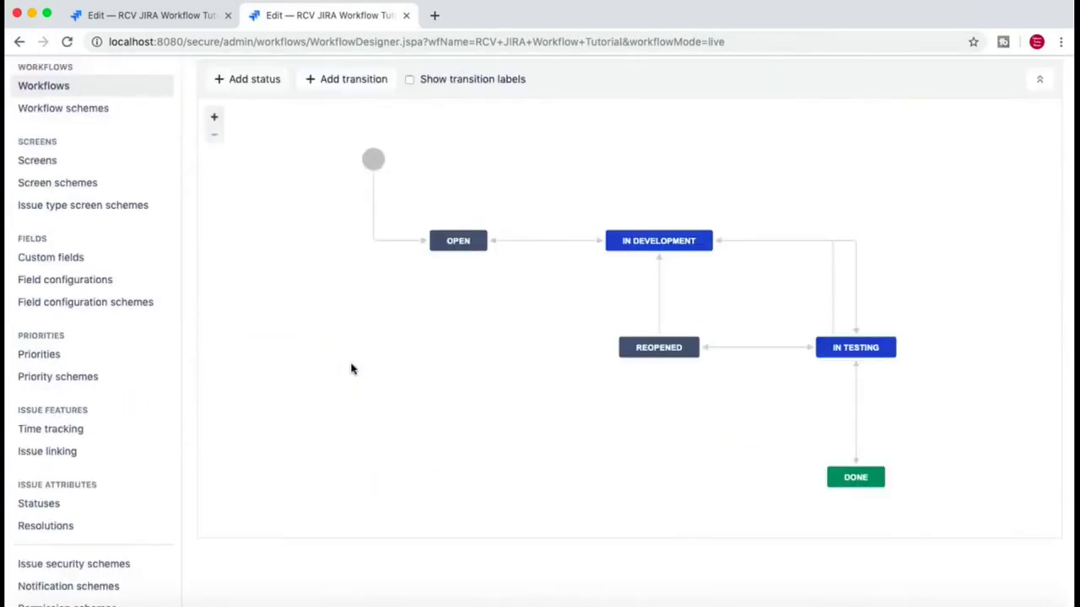
click(855, 413)
mouse_move(855, 472)
mouse_down()
mouse_move(860, 377)
mouse_move(855, 397)
mouse_move(848, 386)
mouse_move(855, 472)
mouse_up()
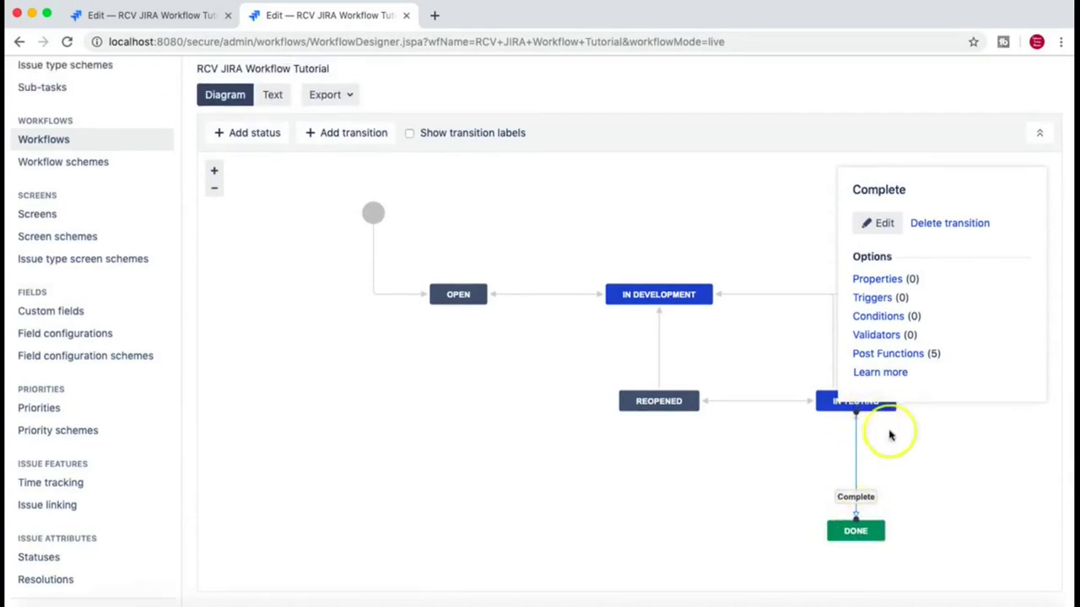
click(886, 226)
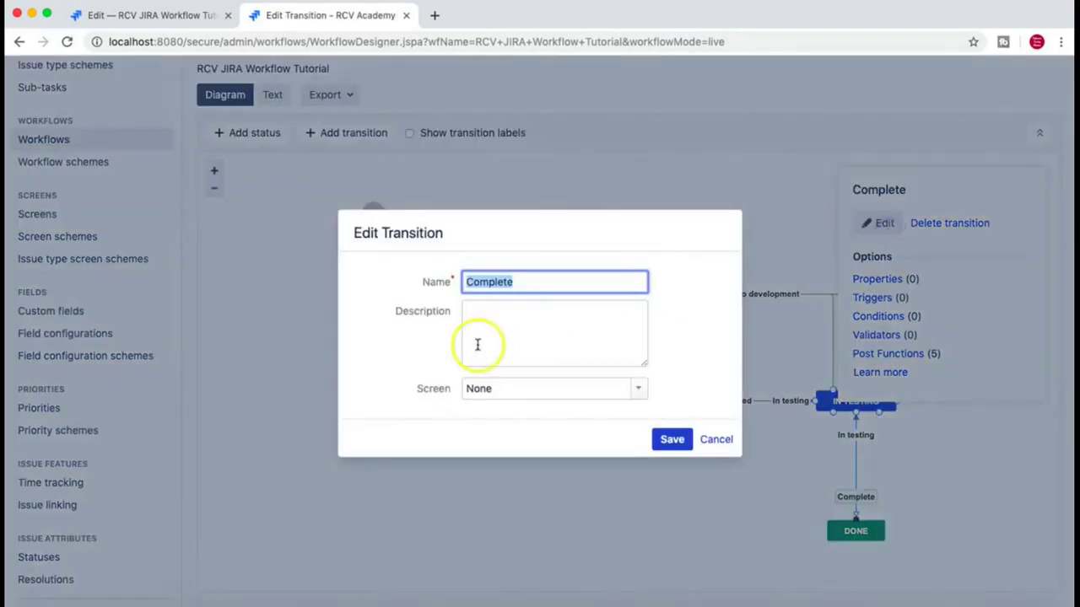
click(716, 440)
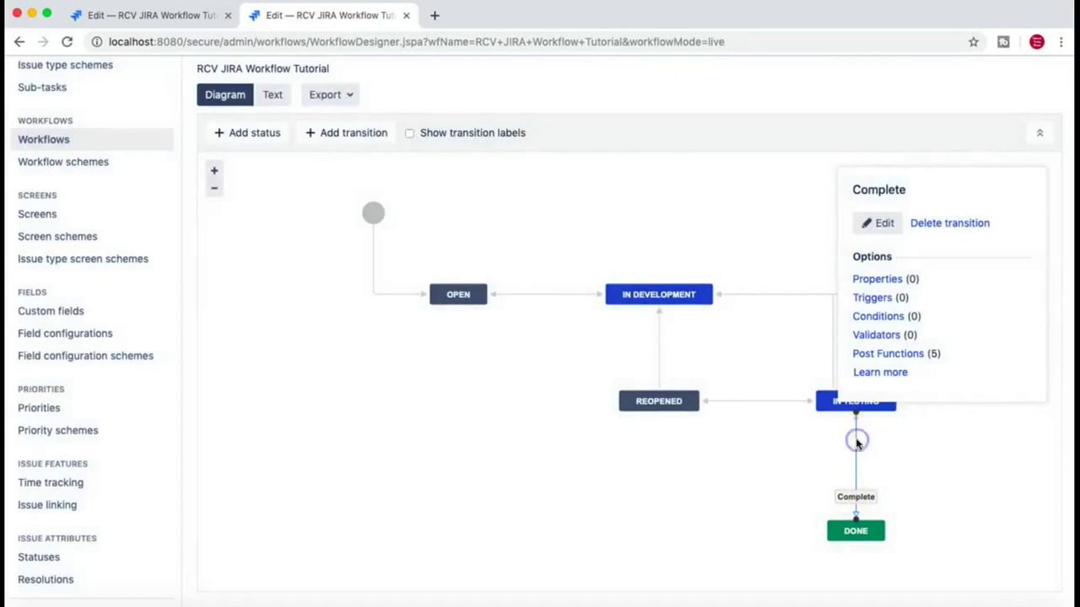
click(853, 509)
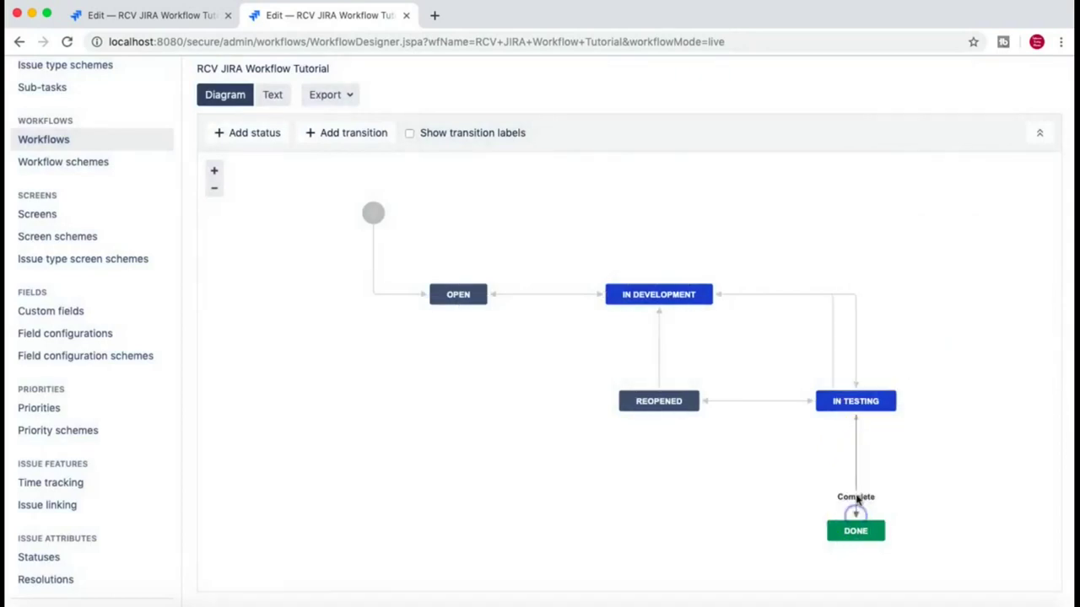
Step: Delete the Complete transition from In Testing to Done and the In testing transition leading back from Done
click(854, 463)
click(879, 224)
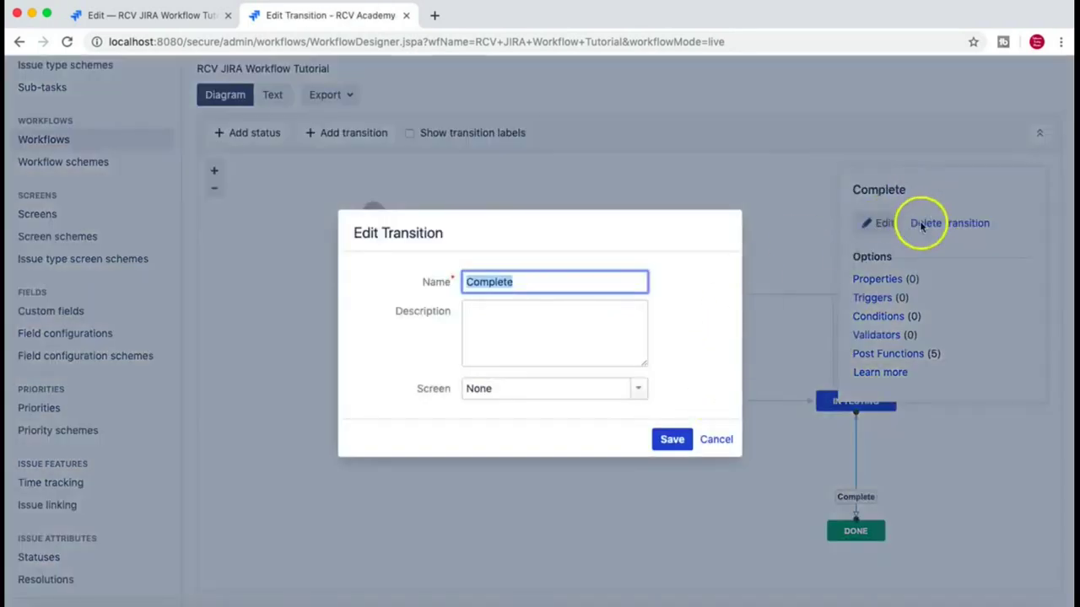
click(723, 452)
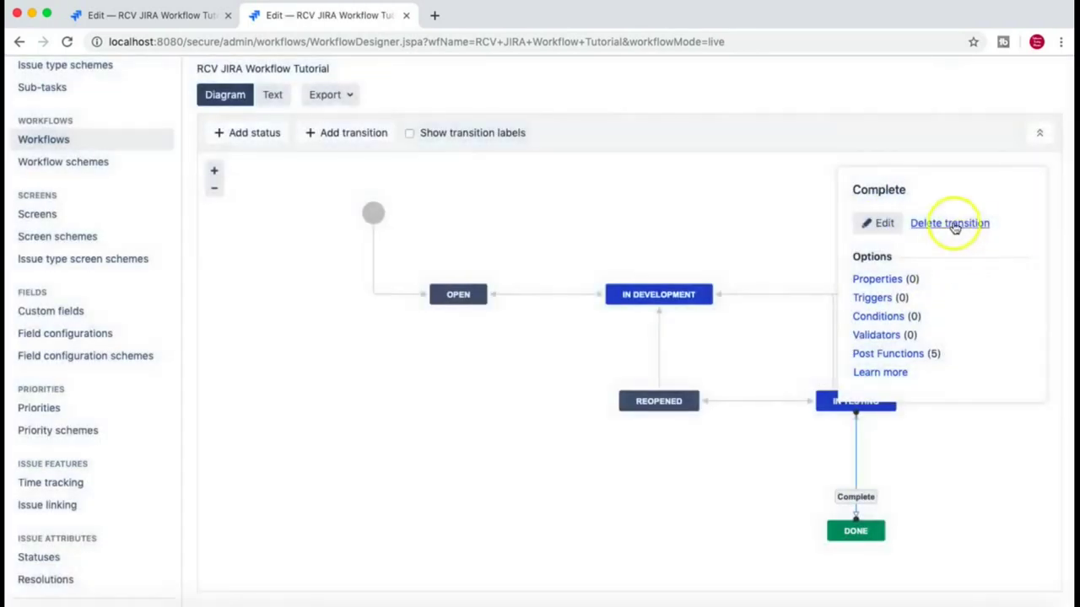
click(953, 223)
click(666, 376)
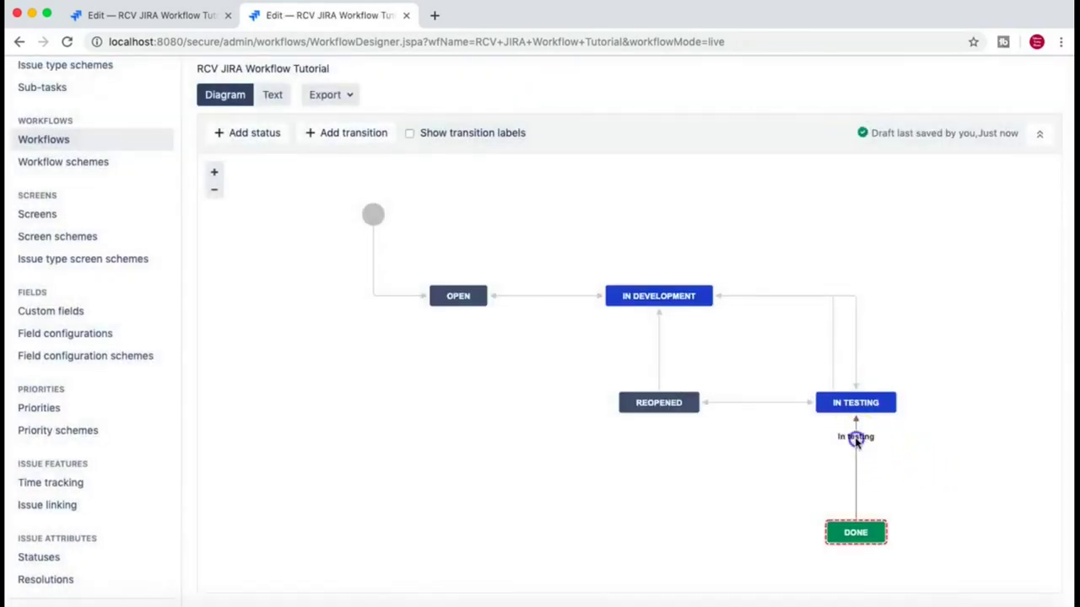
click(855, 438)
click(946, 305)
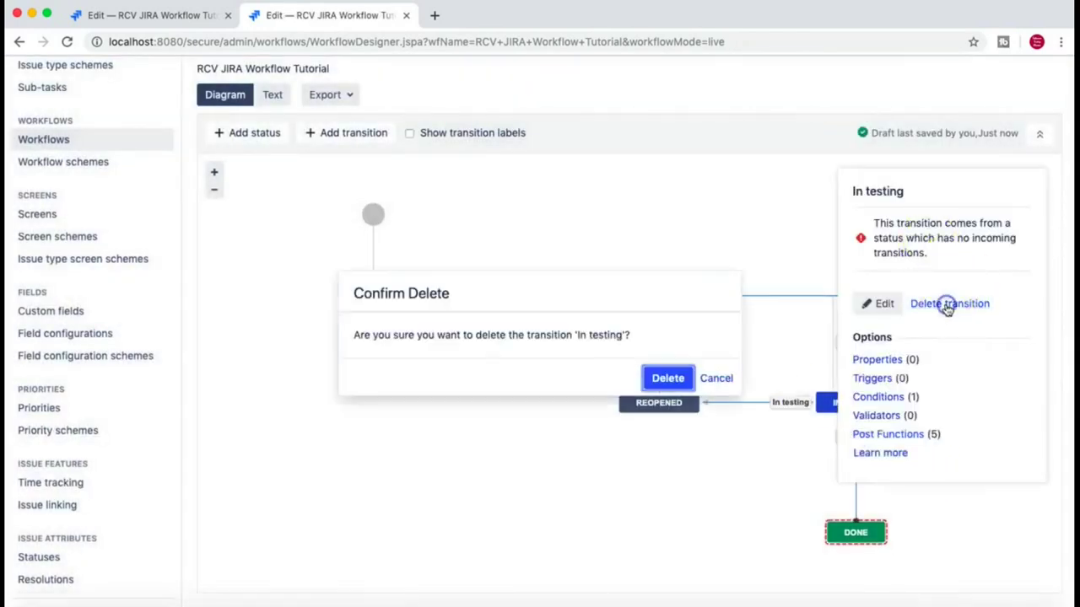
click(667, 379)
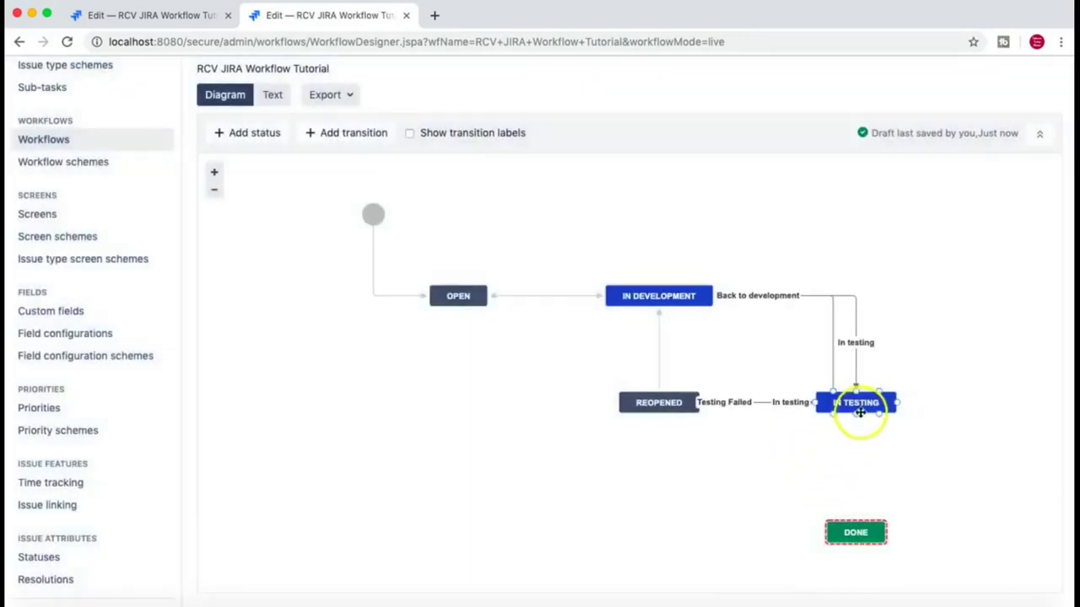
Step: Add a new transition named Done from the In Testing status to the Done status, without a screen
click(856, 412)
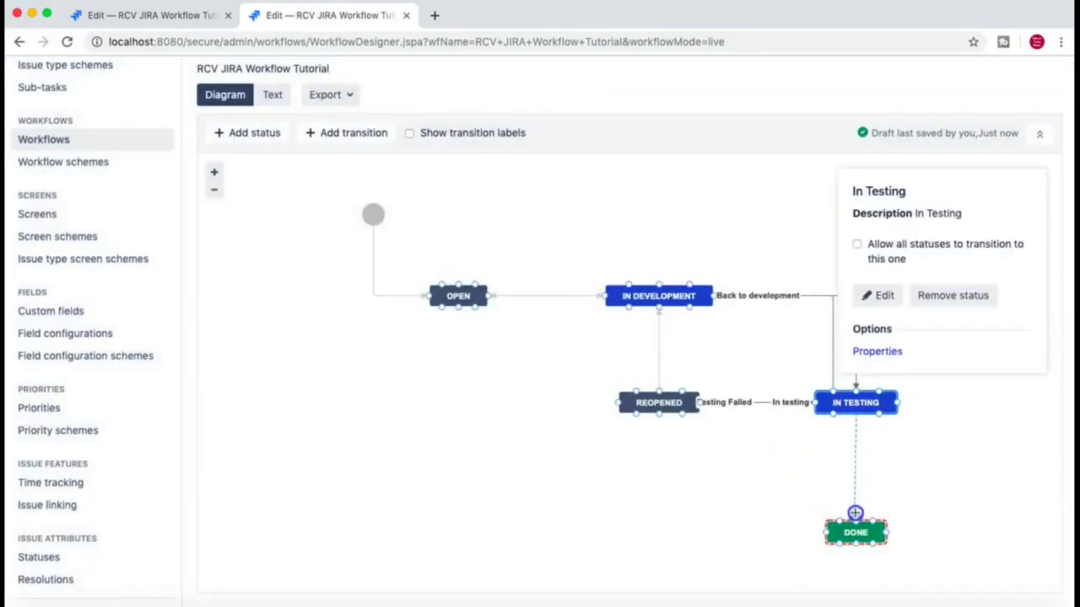
drag(857, 516, 857, 516)
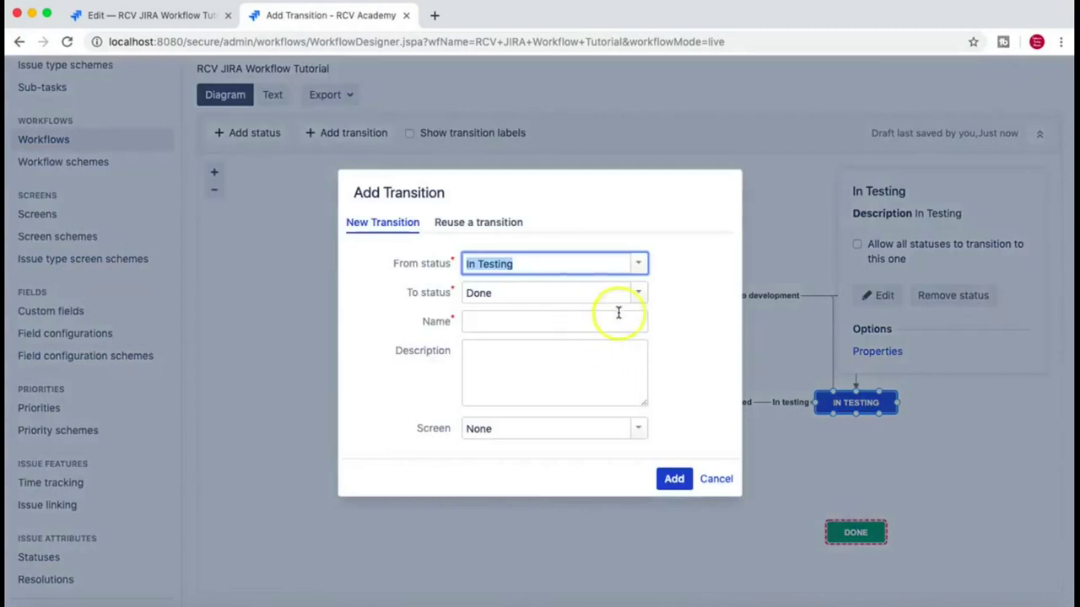
click(493, 328)
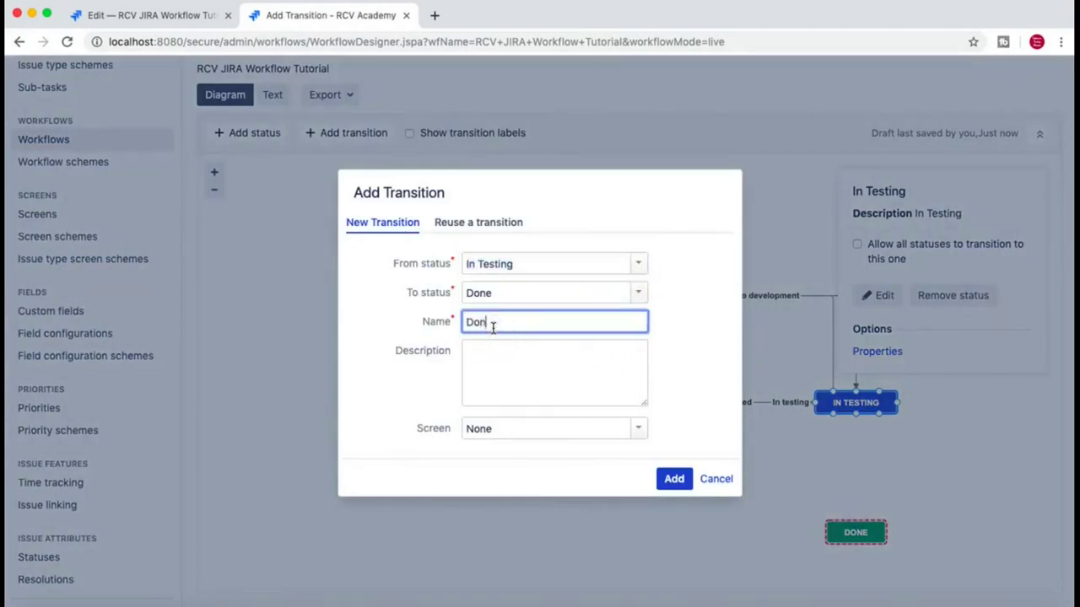
click(674, 478)
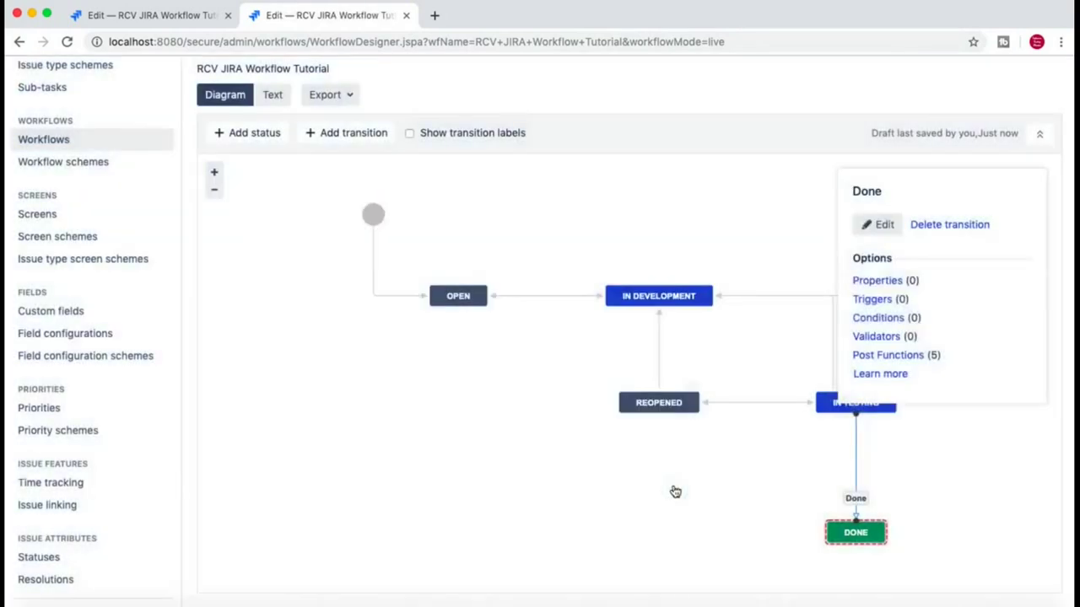
Step: Add a new transition named More Work Required from the Done status to the Reopened status, without a screen
click(857, 531)
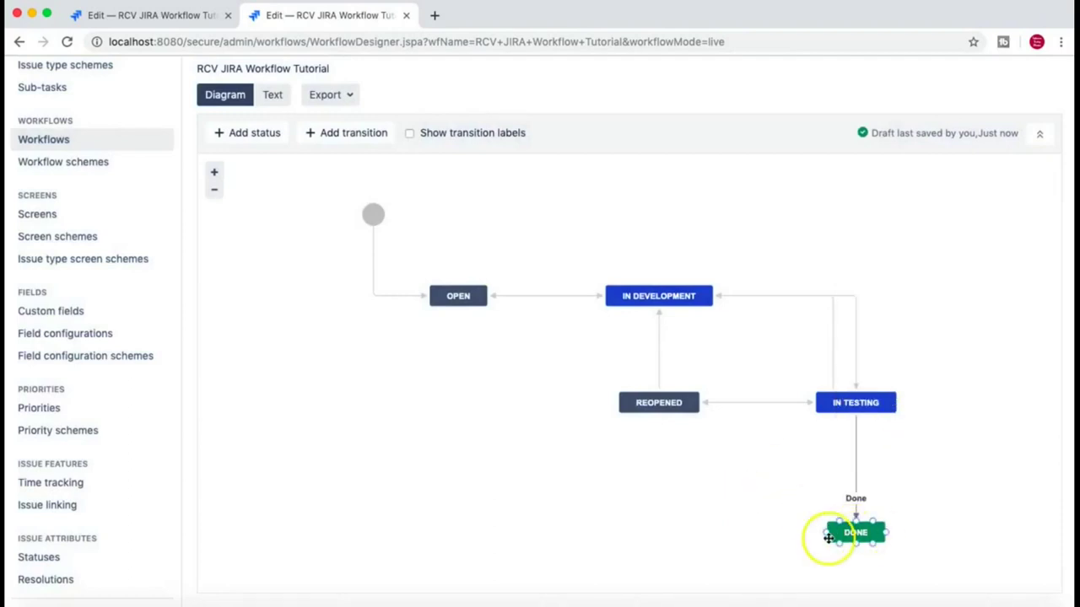
click(826, 533)
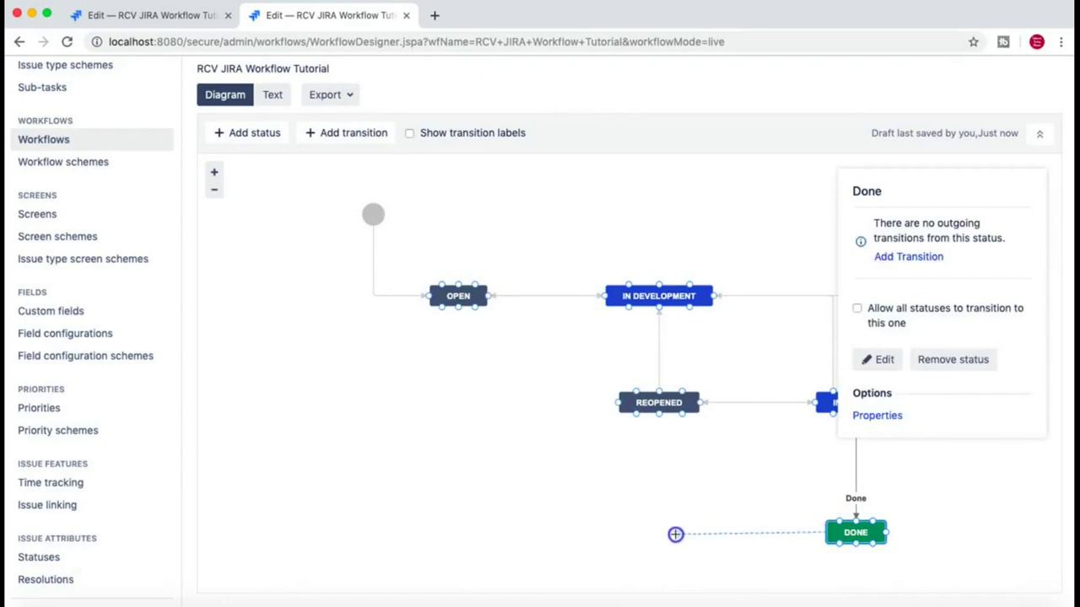
drag(675, 534, 656, 415)
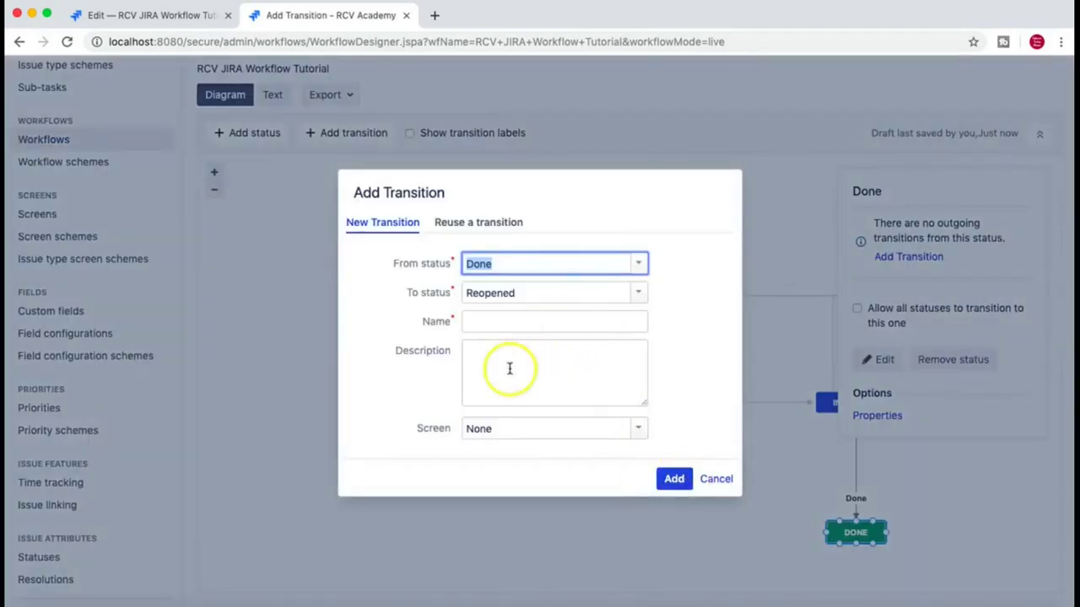
click(494, 325)
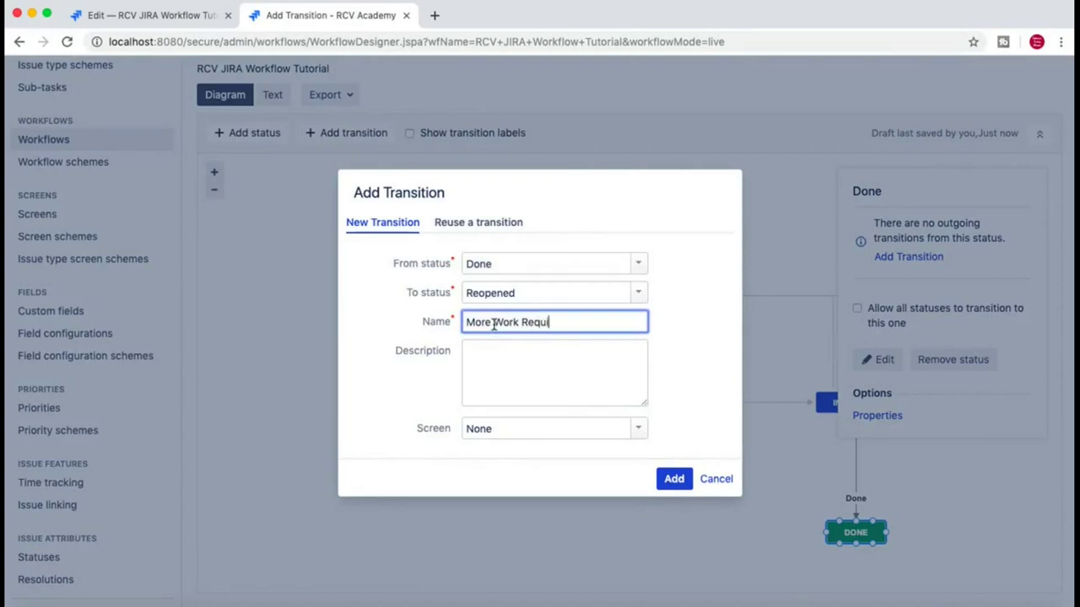
click(679, 478)
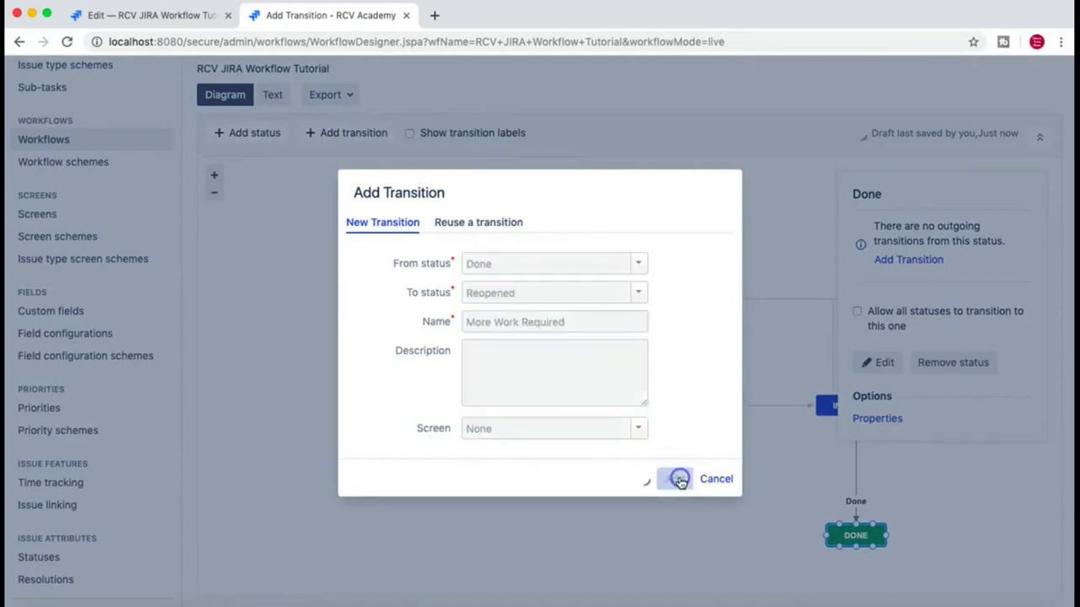
click(542, 499)
Step: Review the revised workflow diagram, checking the incoming and outgoing transitions of the Open, In Testing, Reopened and Done statuses
scroll(624, 485, up, 1)
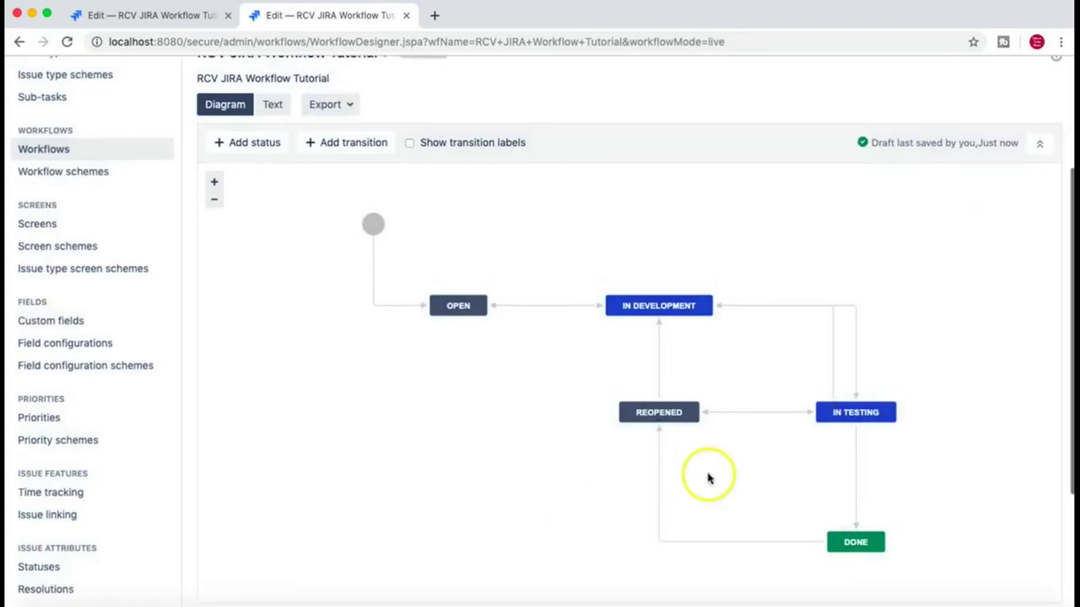
scroll(599, 390, down, 3)
click(449, 207)
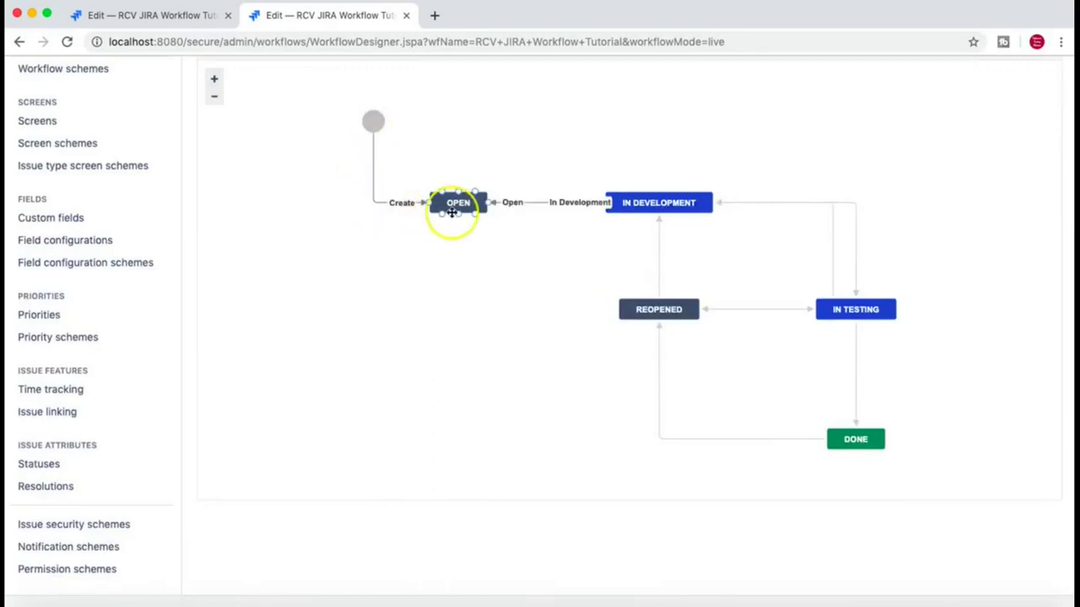
scroll(433, 368, down, 1)
scroll(434, 371, up, 2)
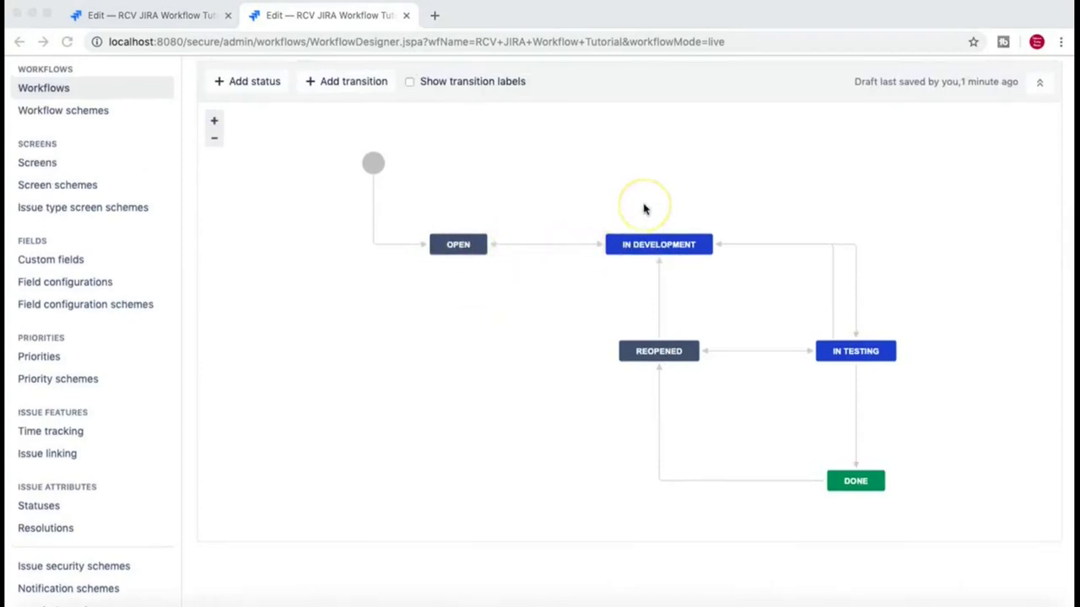
scroll(644, 209, up, 1)
scroll(492, 356, down, 1)
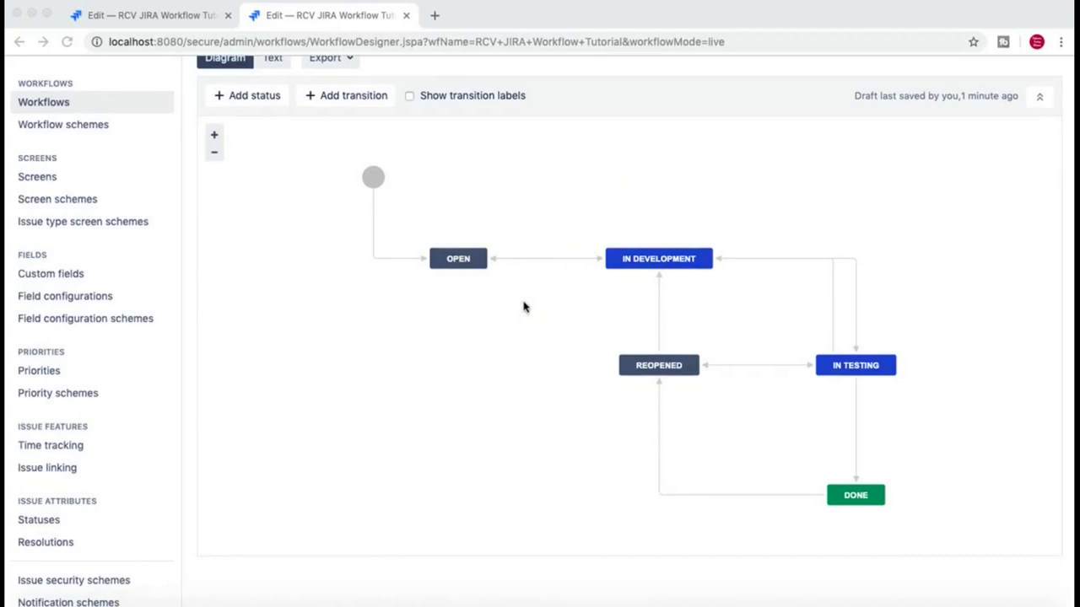
scroll(523, 307, up, 1)
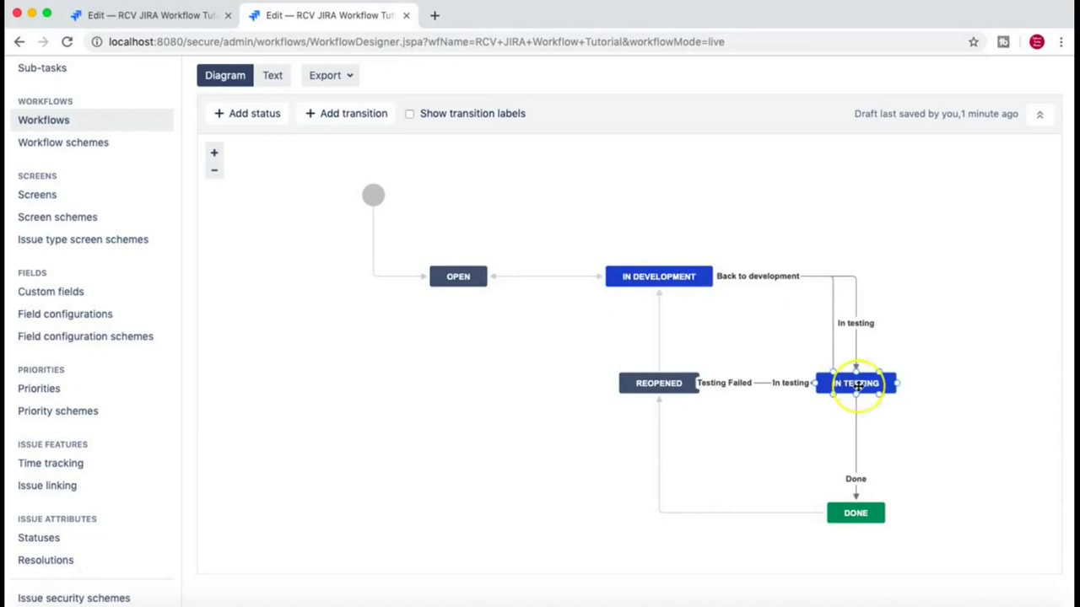
click(672, 390)
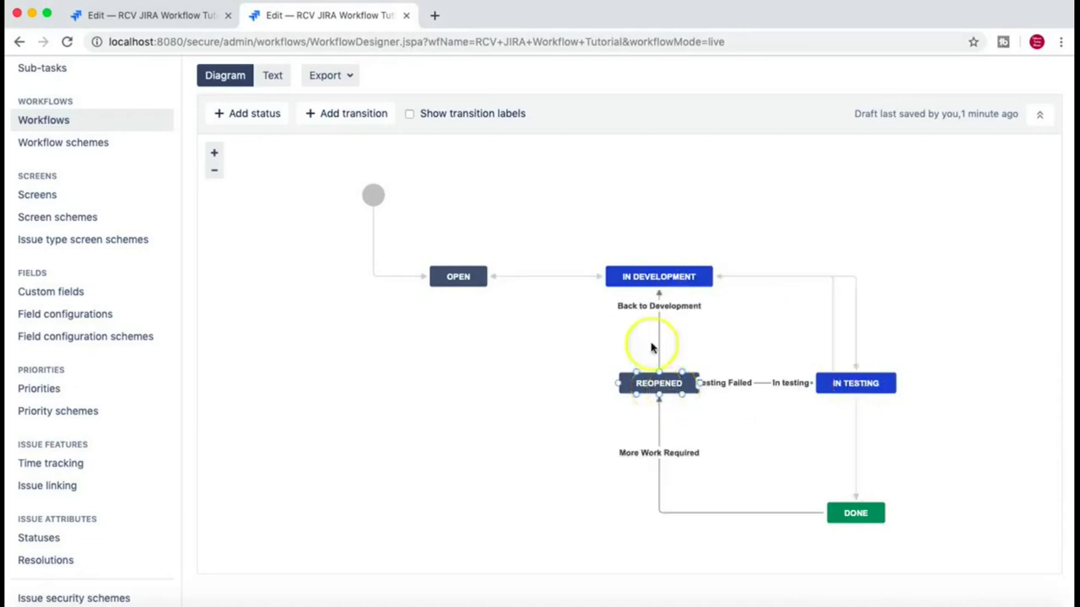
click(856, 511)
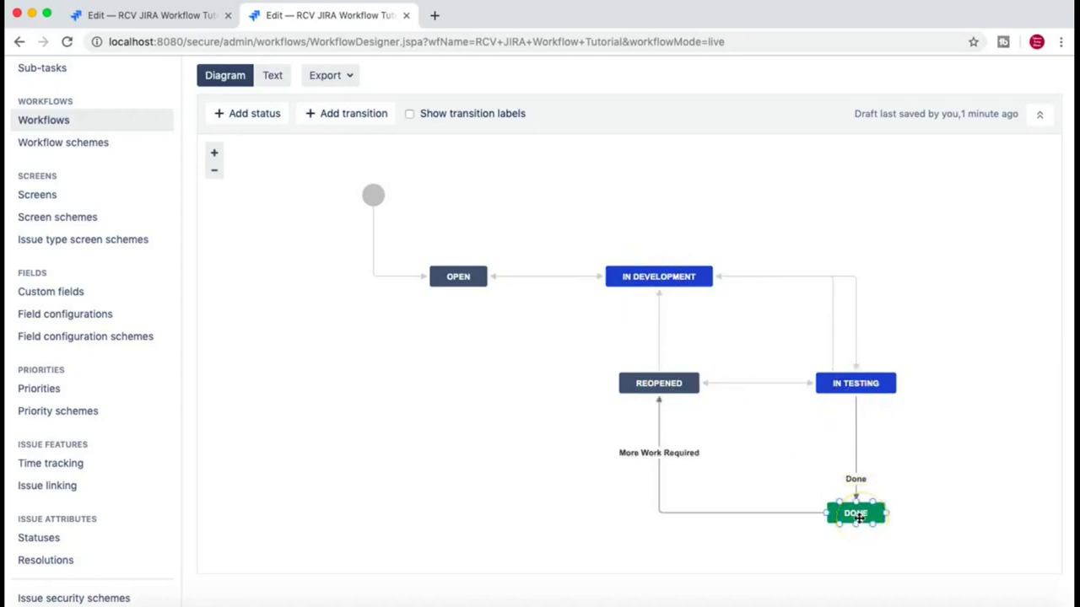
Step: Examine the statuses and transitions in the RCV JIRA Workflow Tutorial diagram, including More Work Required between Done and Reopened
click(851, 516)
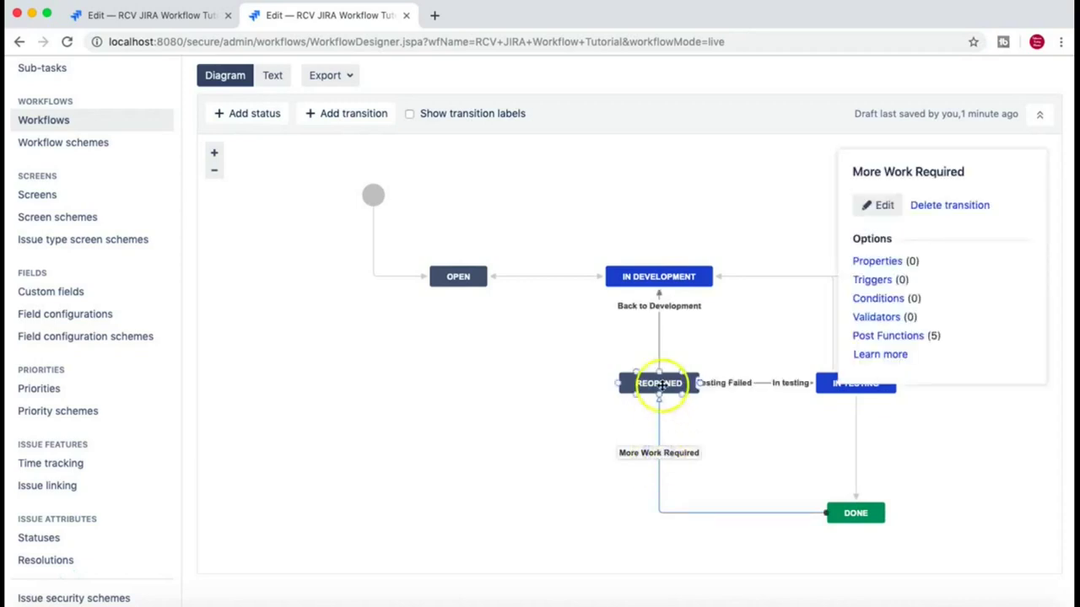
click(595, 426)
click(656, 382)
click(615, 404)
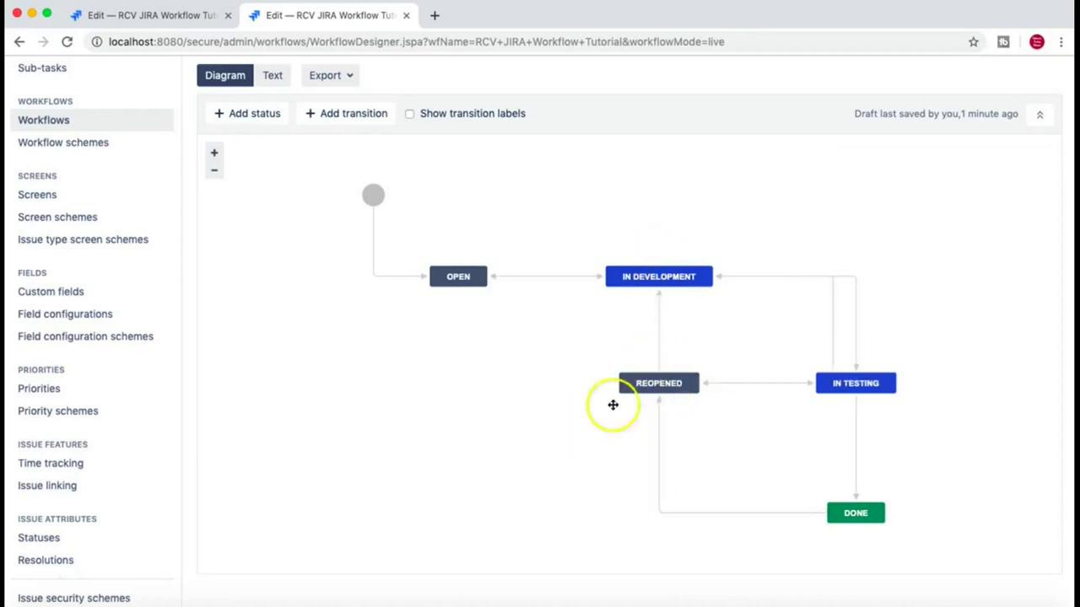
scroll(512, 445, down, 2)
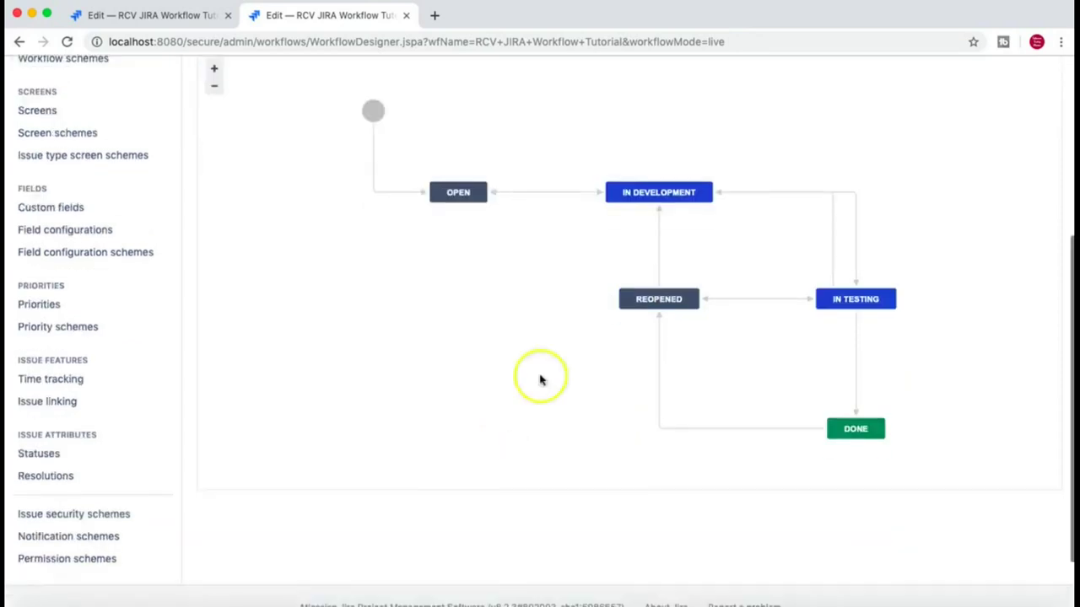
scroll(498, 346, up, 3)
scroll(507, 354, up, 2)
scroll(507, 355, down, 3)
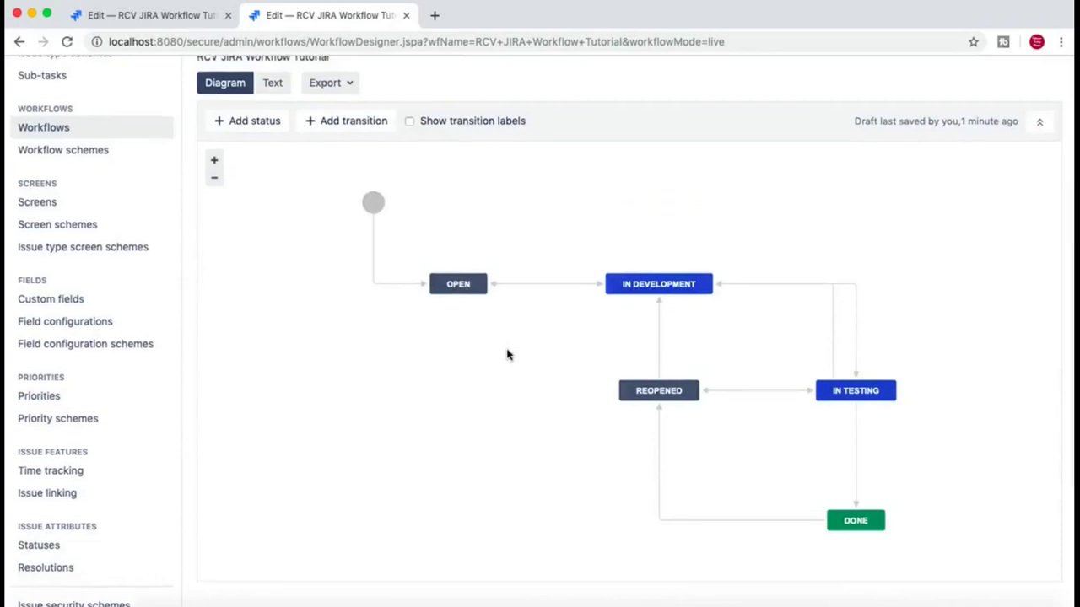
scroll(507, 354, up, 3)
scroll(429, 278, up, 1)
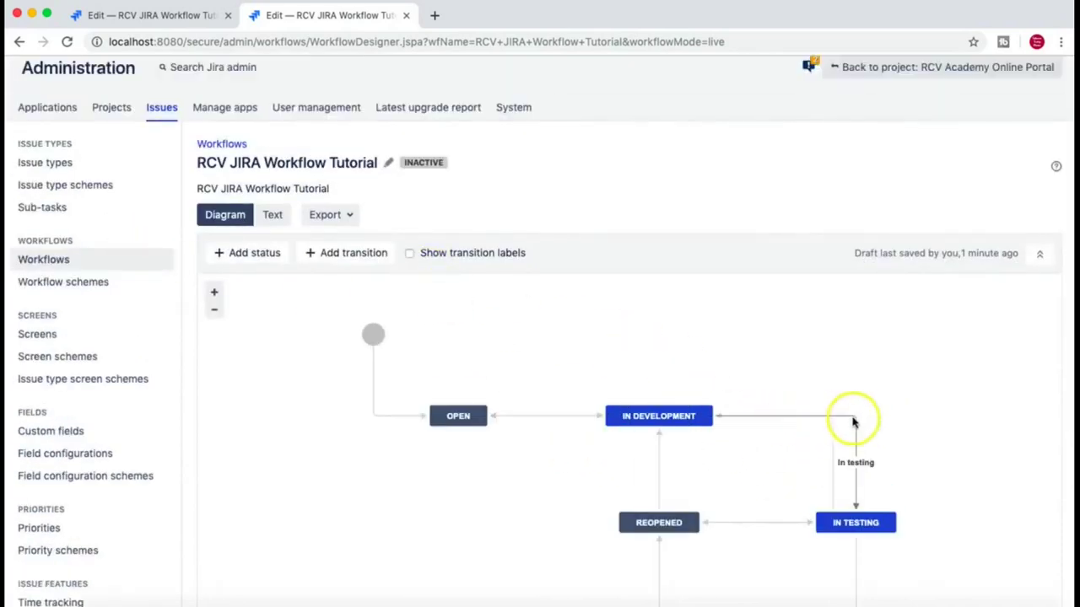
Step: Open the conditions of the In testing transition from In Development and review who can execute it
scroll(856, 430, down, 2)
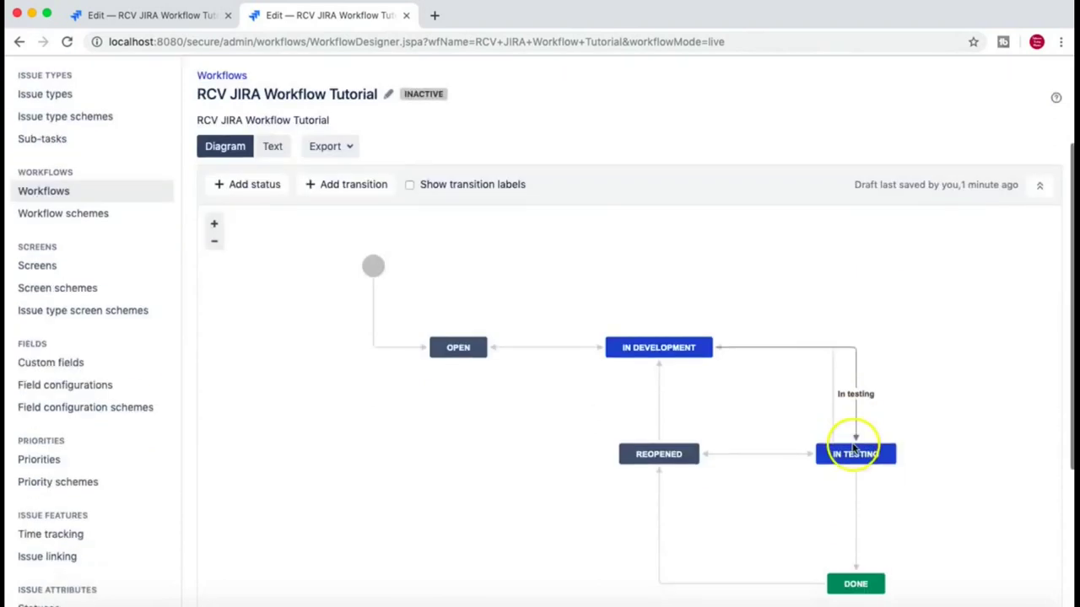
click(855, 353)
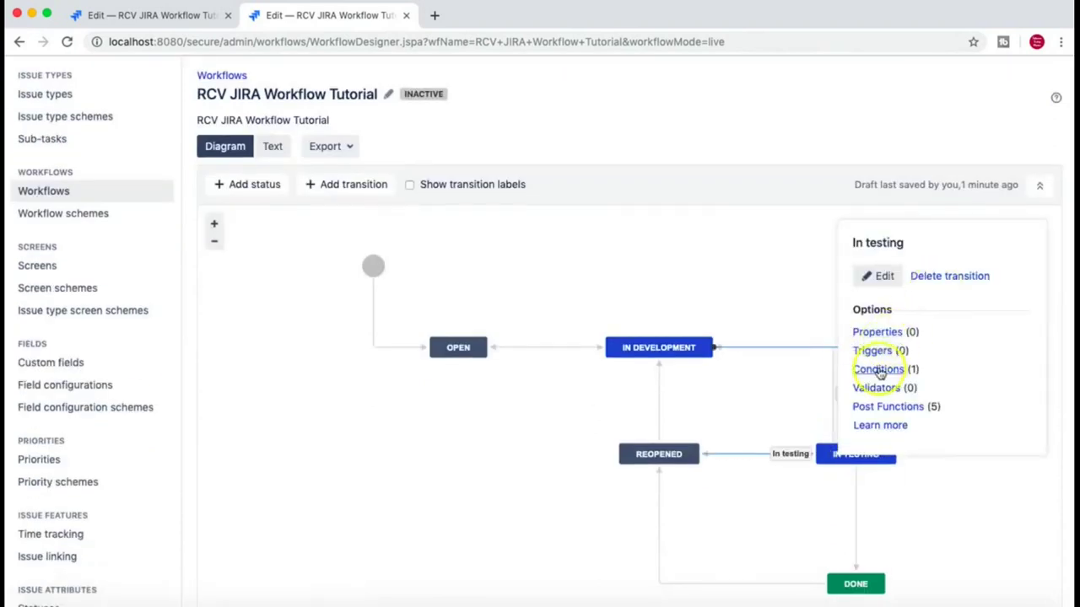
click(878, 372)
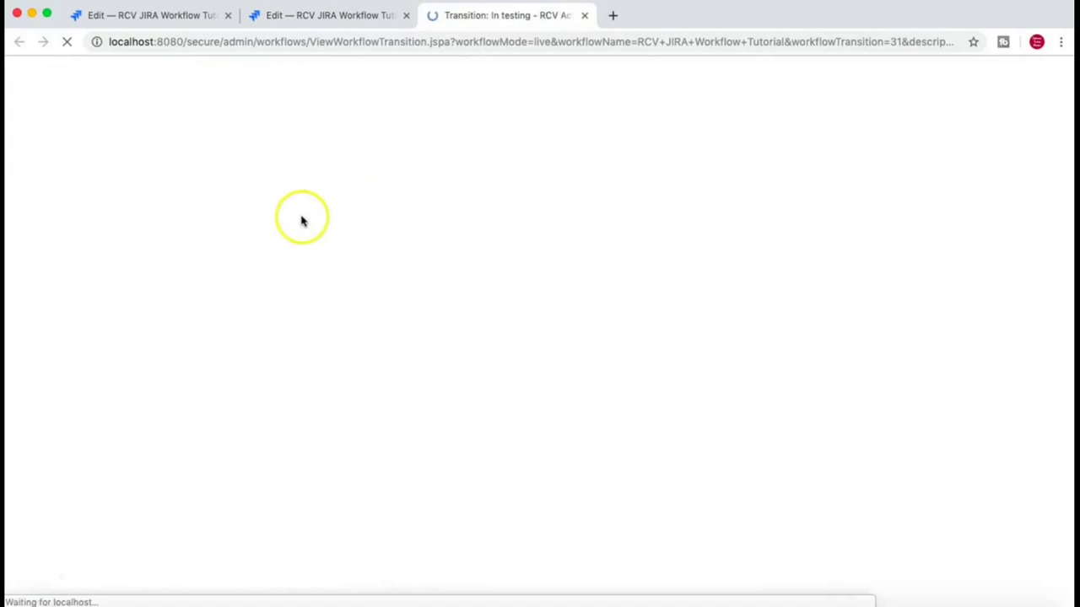
drag(240, 385, 507, 387)
click(434, 385)
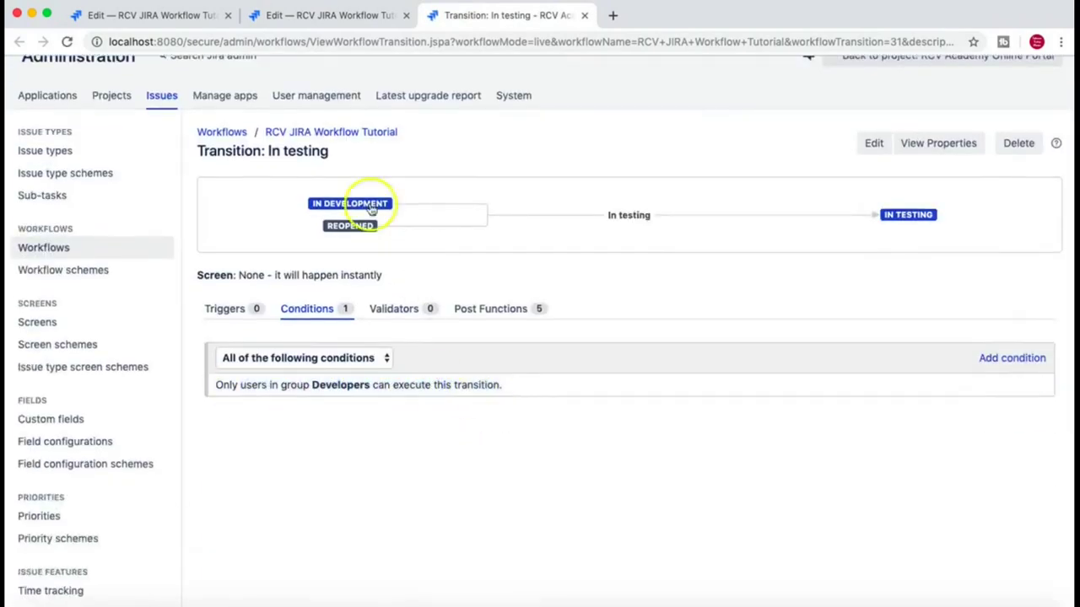
scroll(405, 221, up, 2)
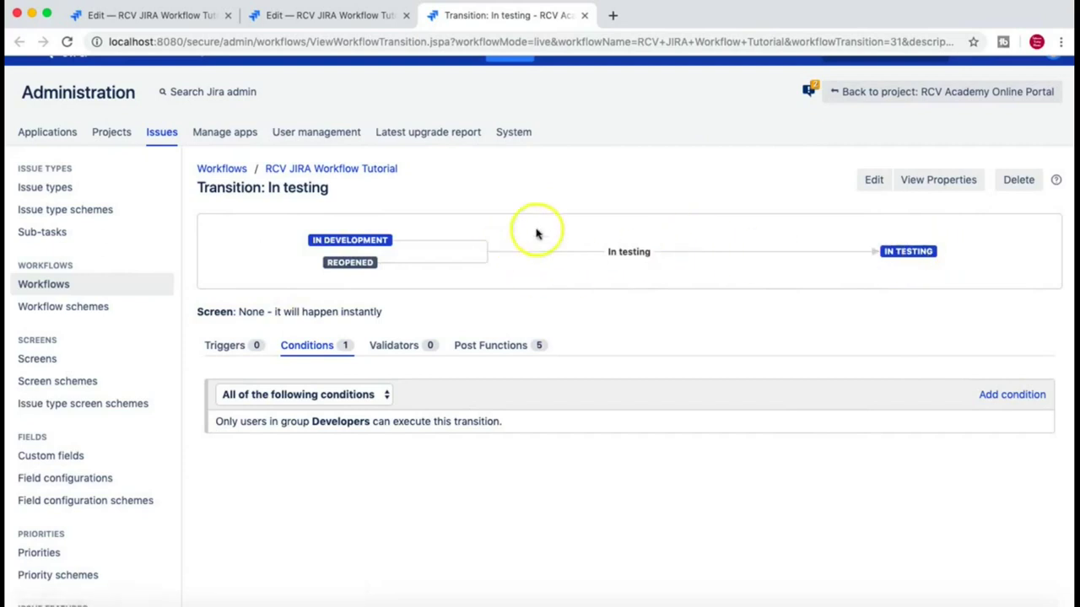
scroll(576, 240, up, 1)
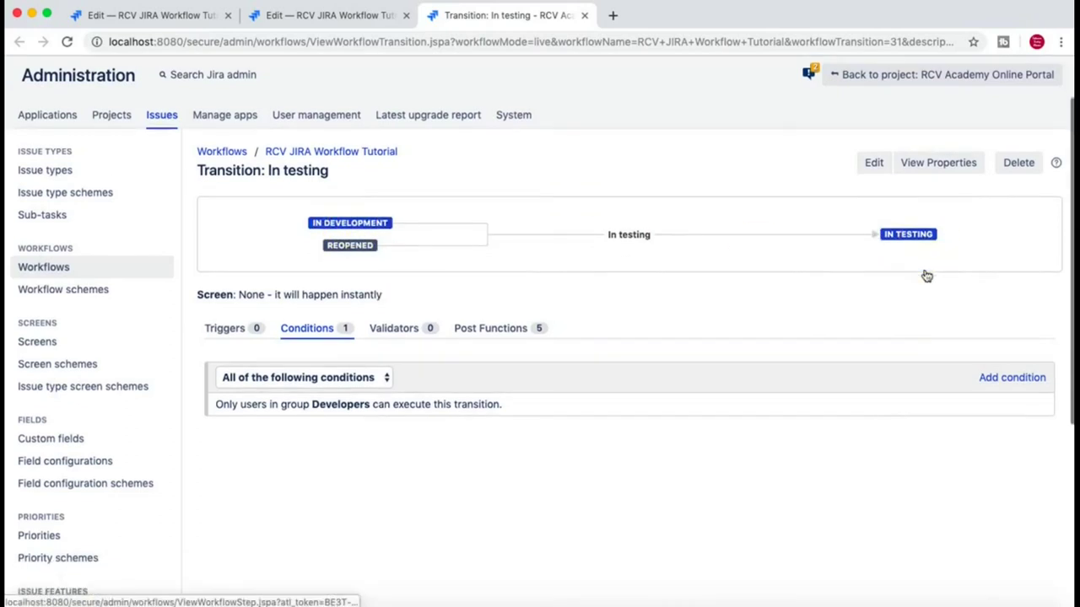
scroll(352, 506, up, 1)
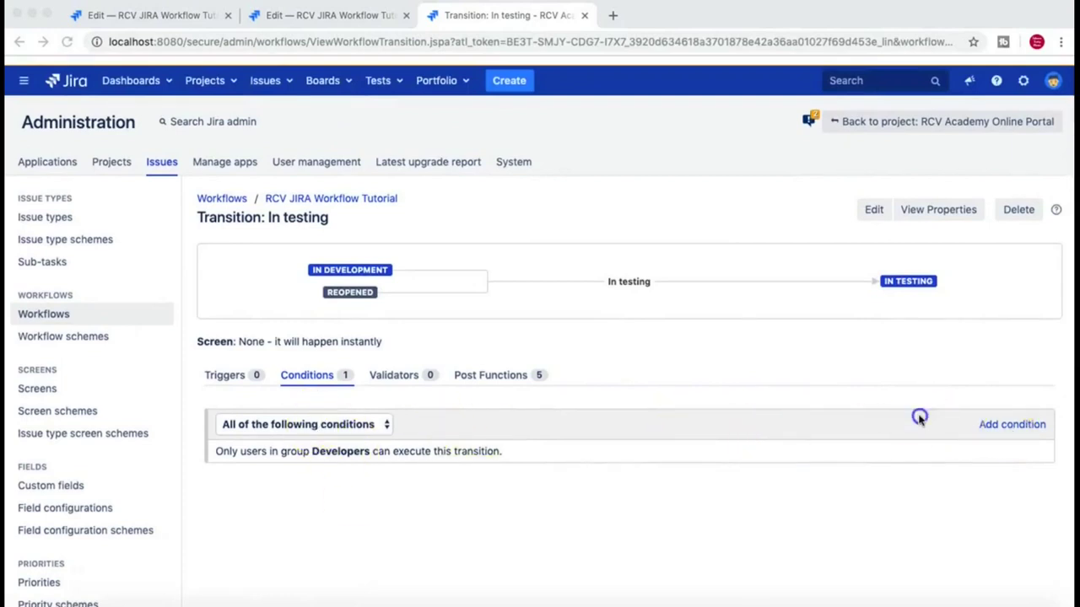
Step: Review the condition types that can be added to the In testing transition, and return without adding one
click(1016, 425)
click(1014, 426)
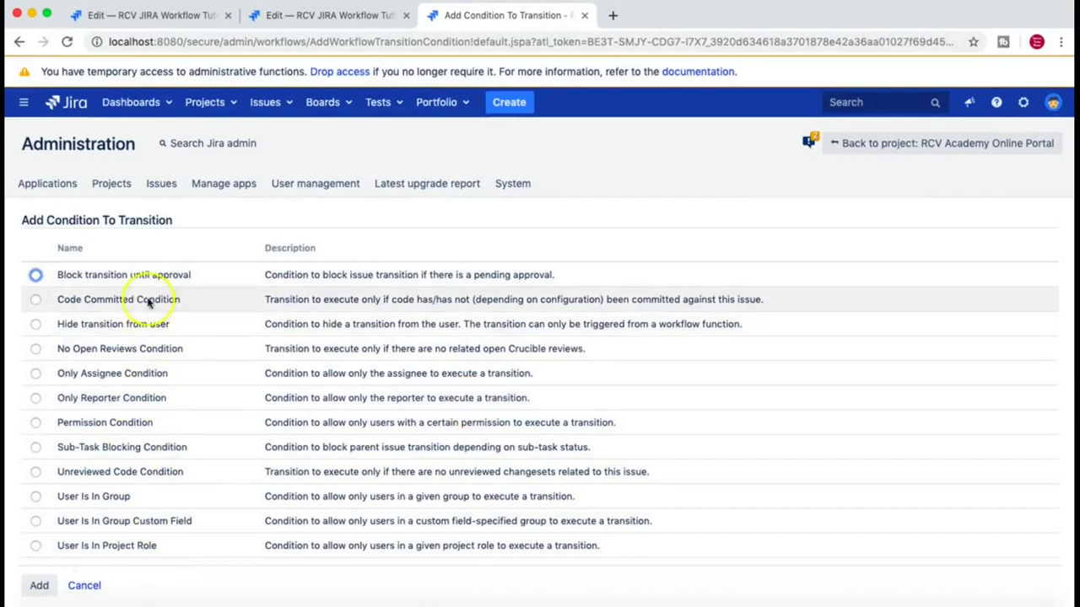
scroll(145, 413, down, 1)
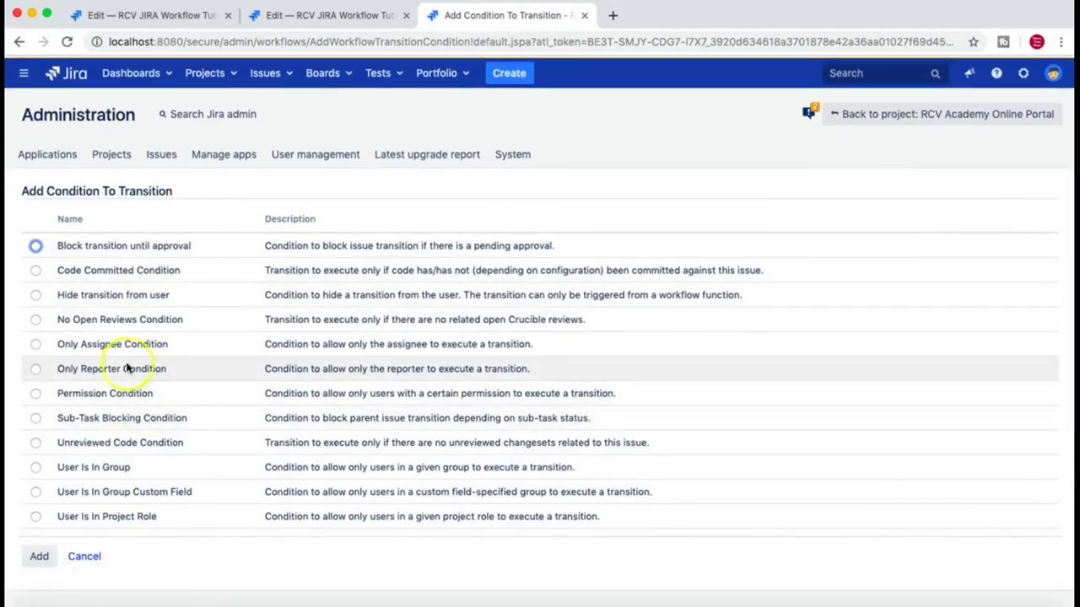
scroll(137, 358, up, 1)
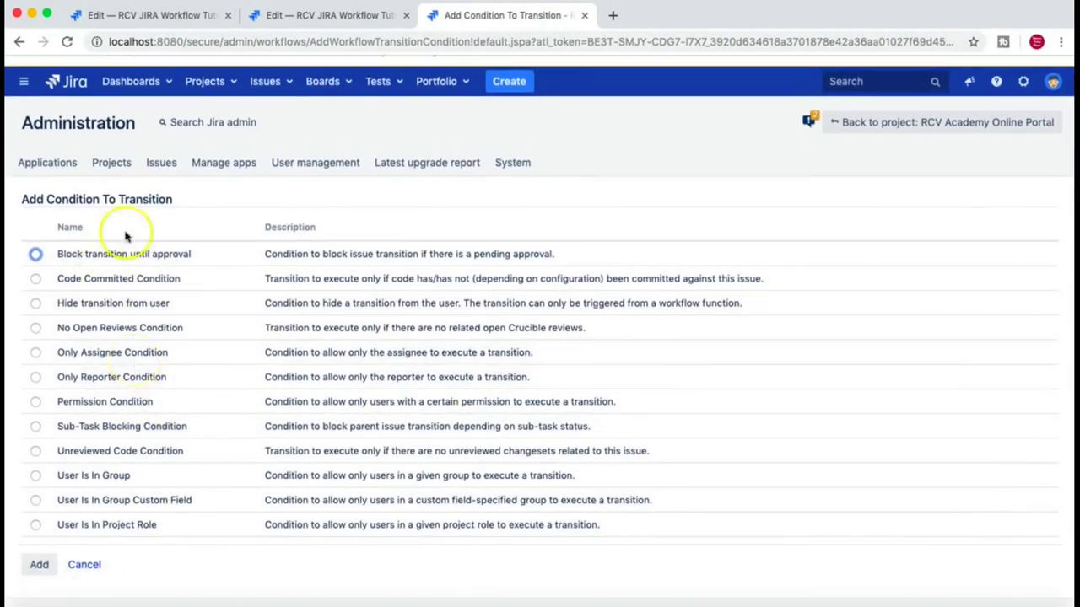
scroll(152, 230, up, 1)
scroll(169, 297, down, 3)
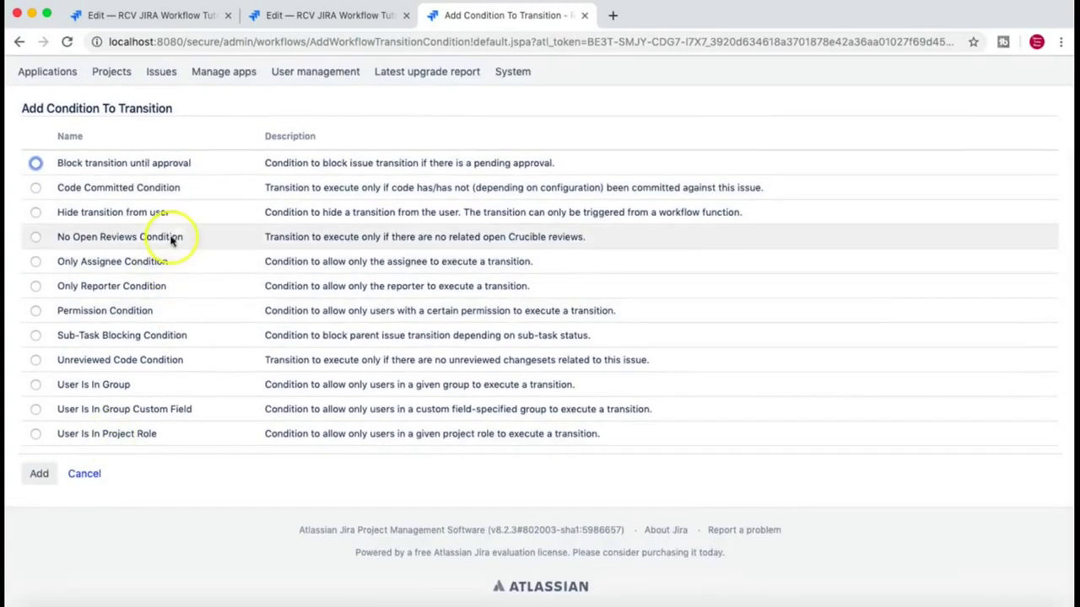
scroll(176, 241, up, 1)
click(84, 500)
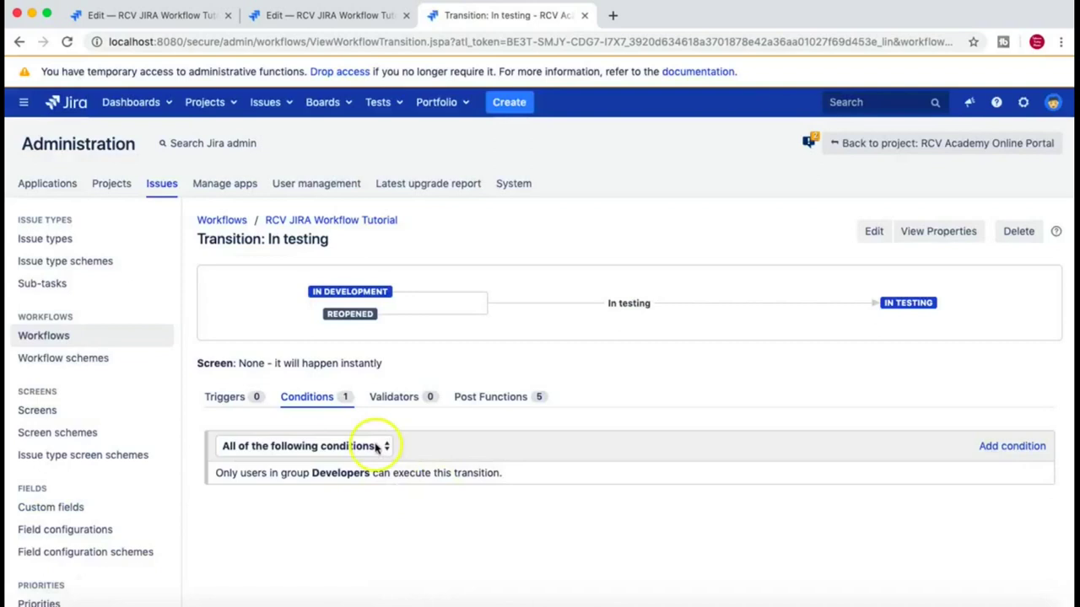
Step: Try matching any of the following conditions for the In testing transition, and return to all of the following conditions
click(377, 447)
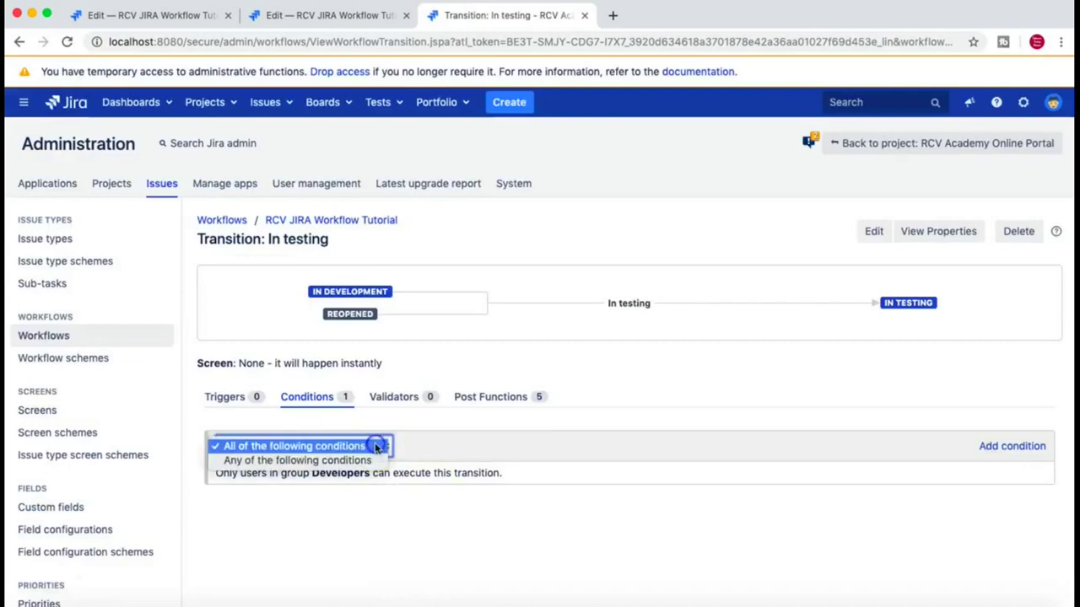
click(317, 460)
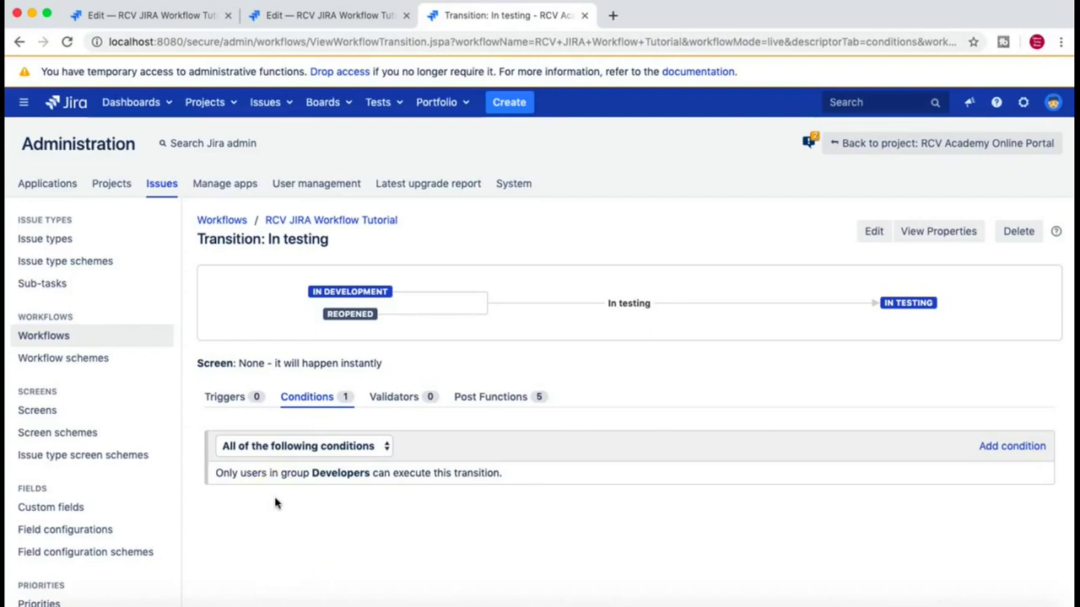
click(295, 451)
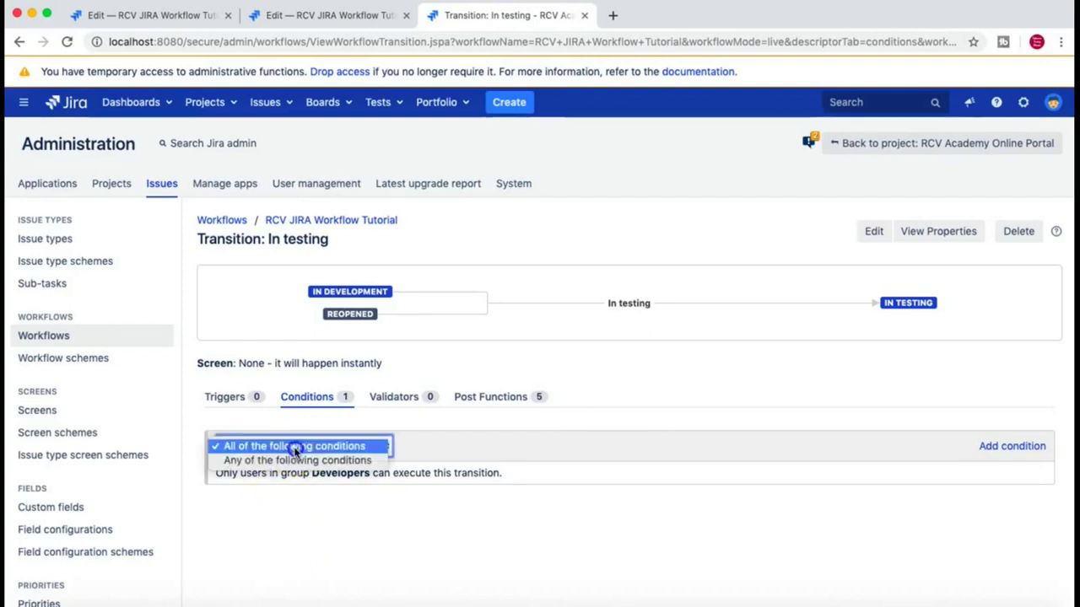
click(285, 445)
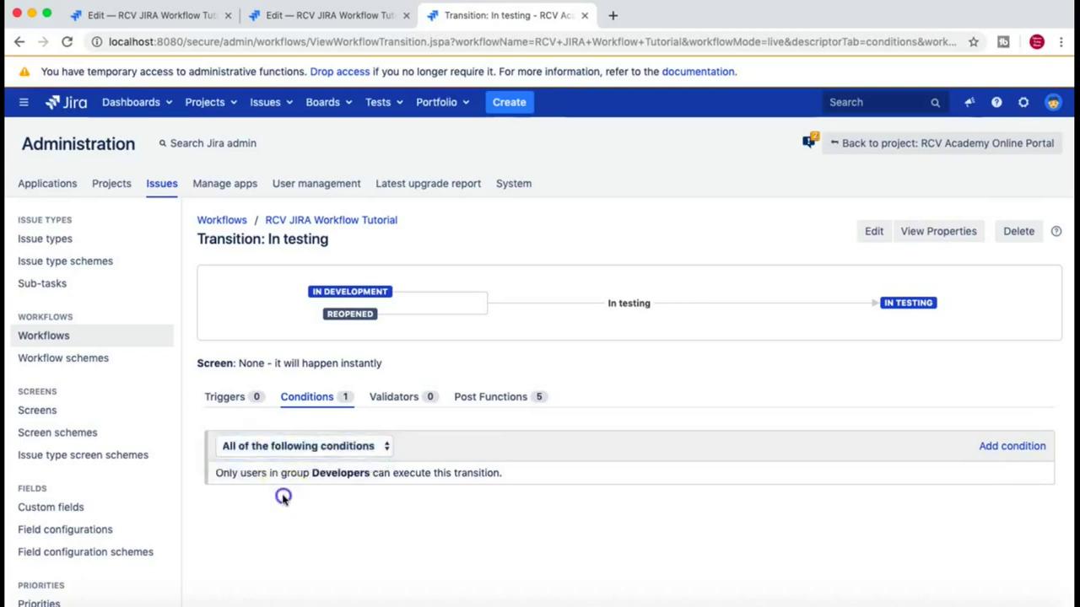
Step: Add the Only Reporter Condition to the In testing transition, alongside the Developers group condition
drag(245, 473, 368, 475)
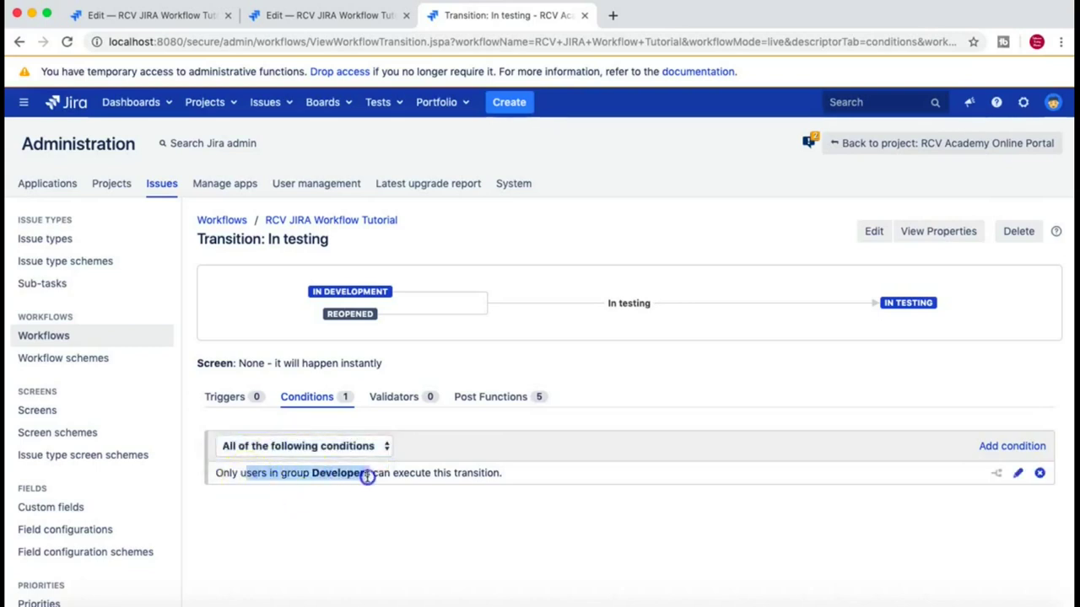
click(221, 489)
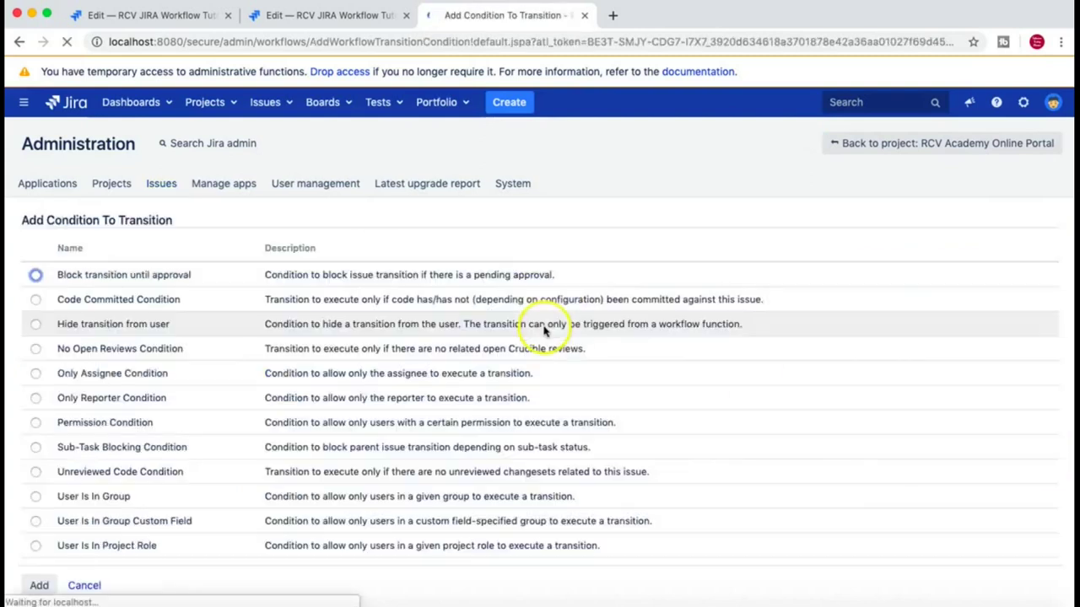
click(37, 399)
scroll(173, 495, down, 2)
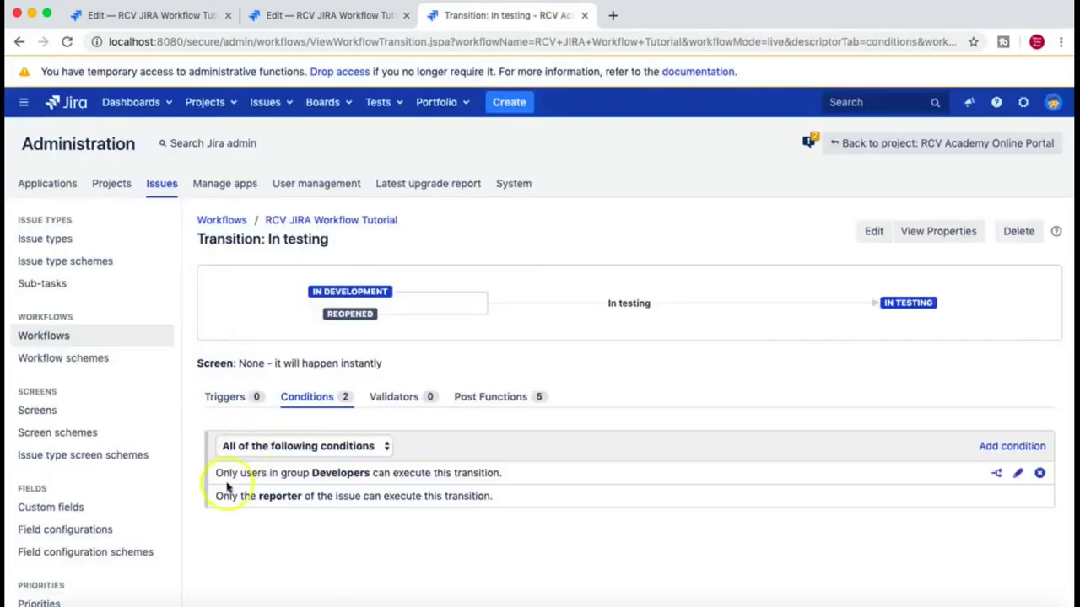
drag(228, 496, 513, 501)
triple_click(516, 501)
drag(218, 473, 456, 473)
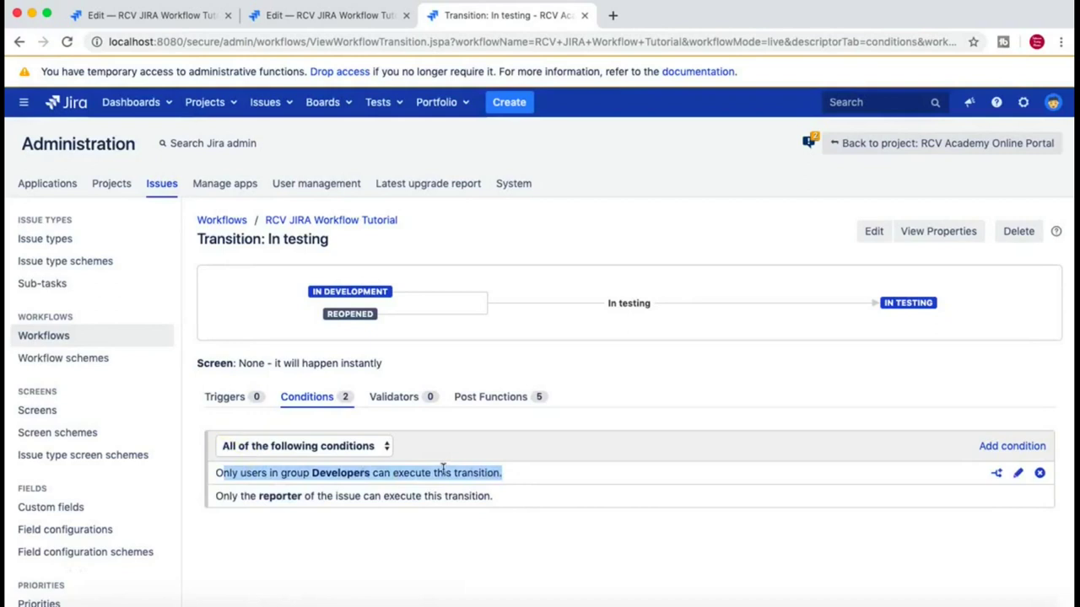
click(503, 478)
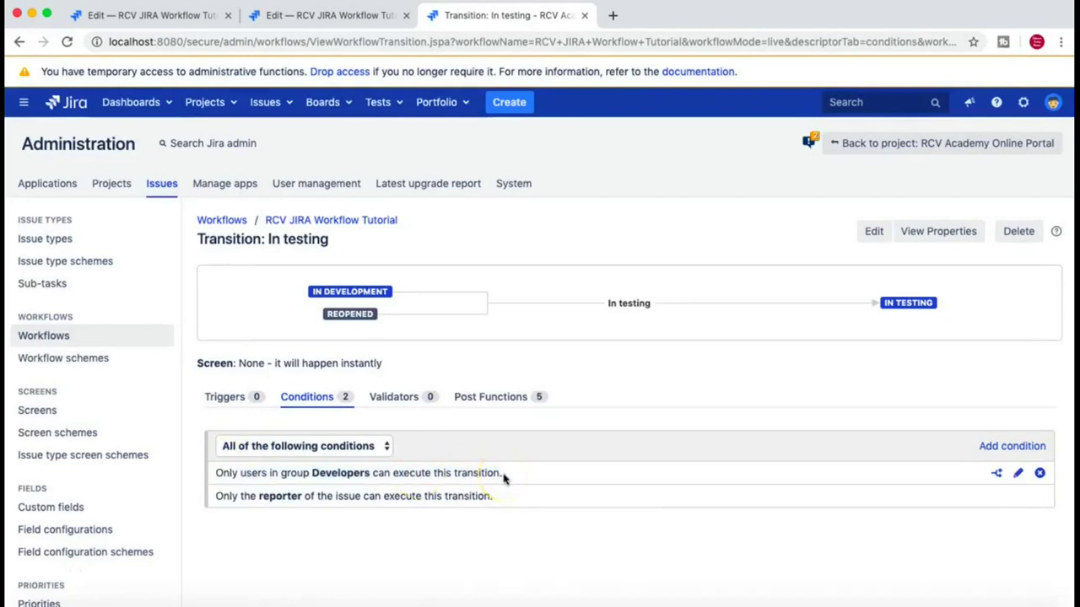
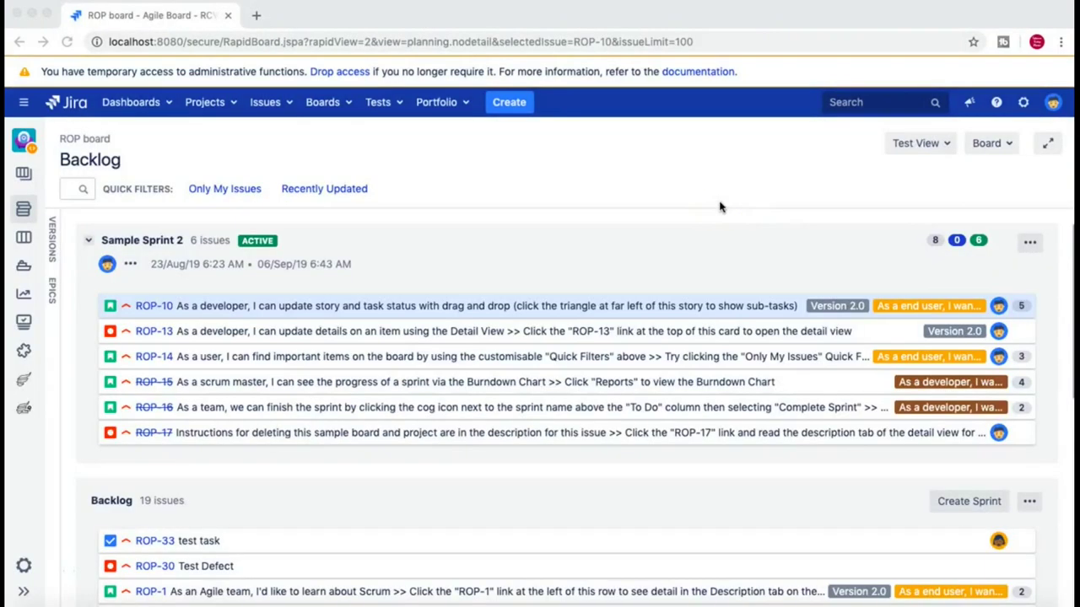
Step: Go from the ROP board backlog to the list of workflows in the Jira issues administration
click(734, 181)
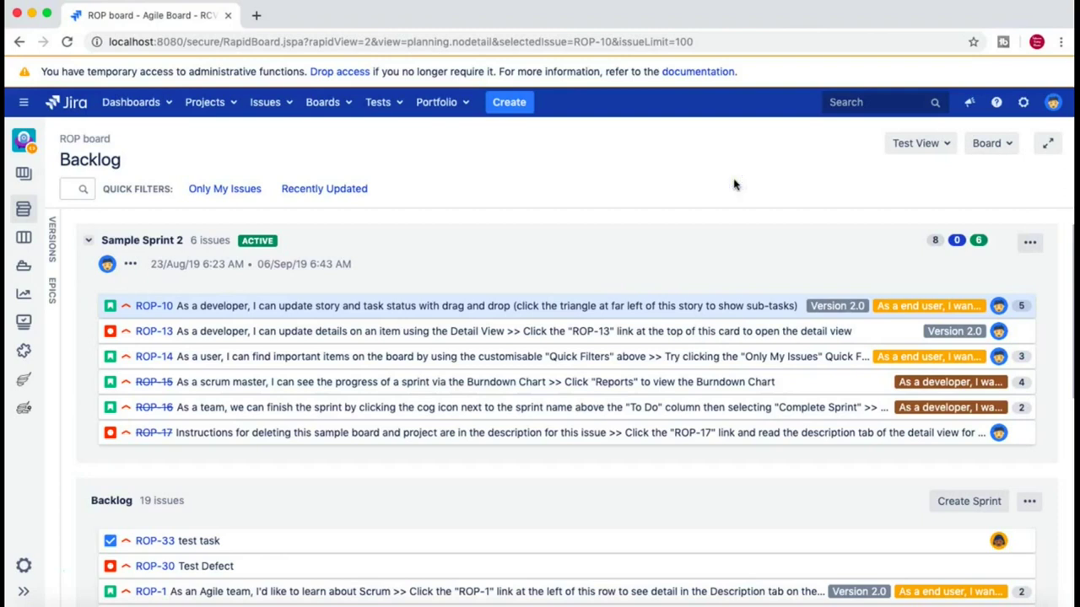
click(1023, 103)
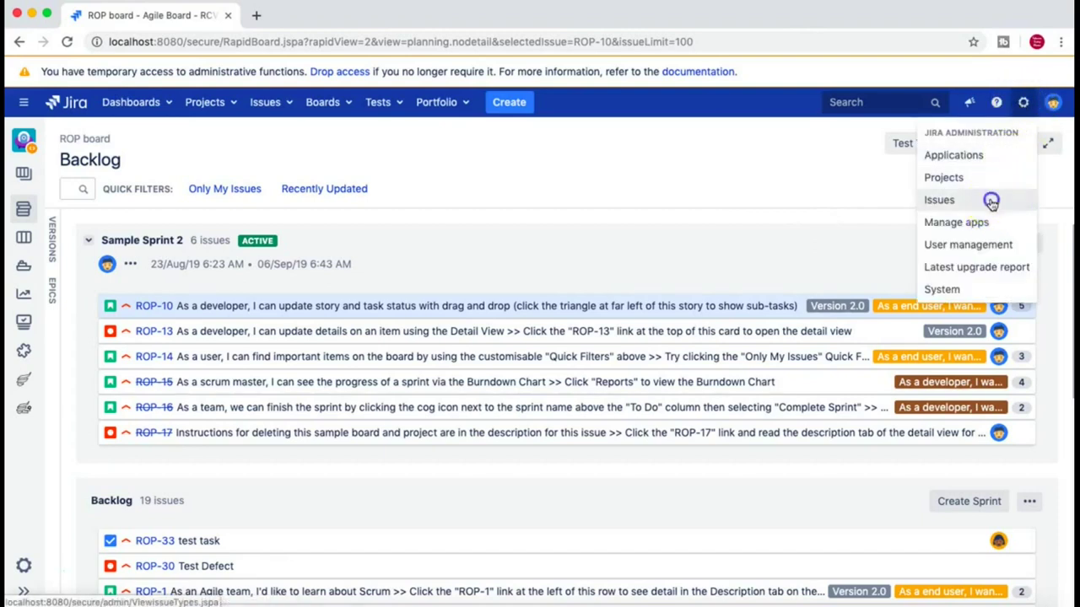
click(991, 201)
click(723, 169)
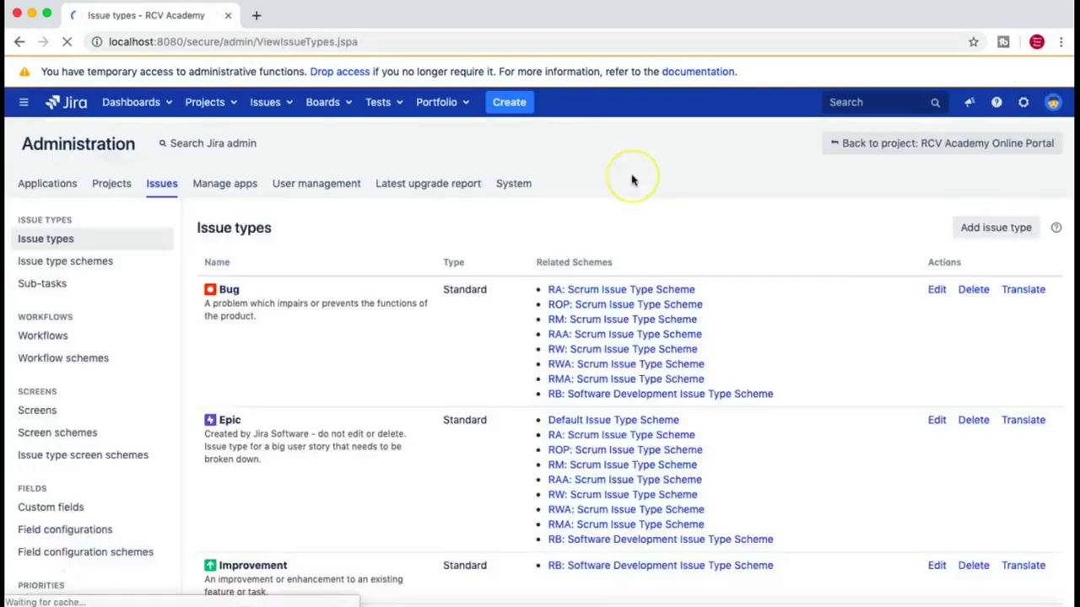
click(43, 346)
Step: Open the RCV JIRA Workflow Tutorial workflow for editing from the inactive workflows
scroll(497, 430, down, 6)
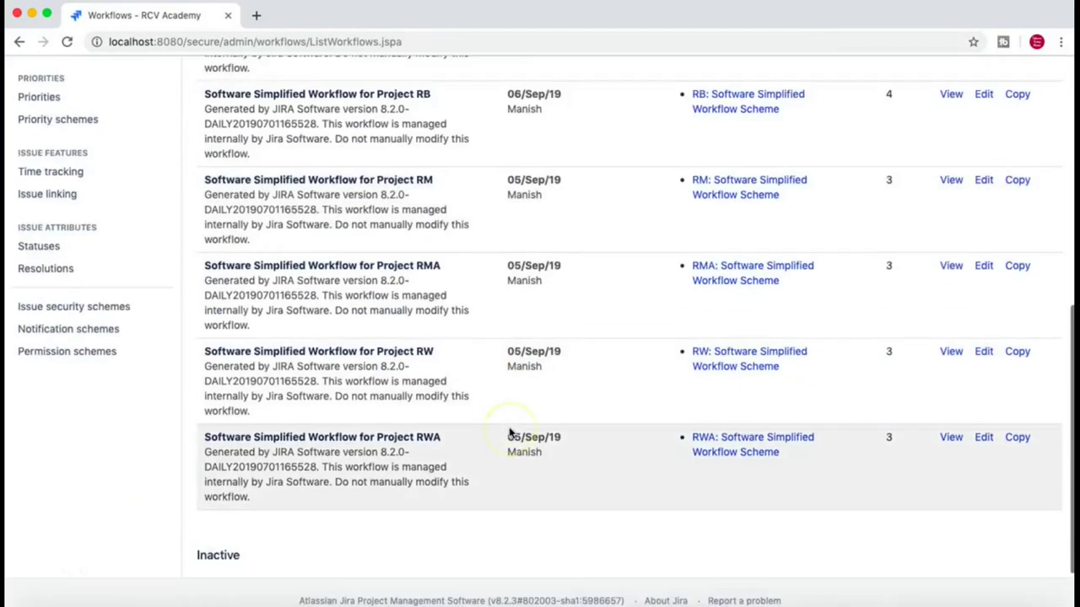
scroll(510, 433, down, 2)
click(209, 483)
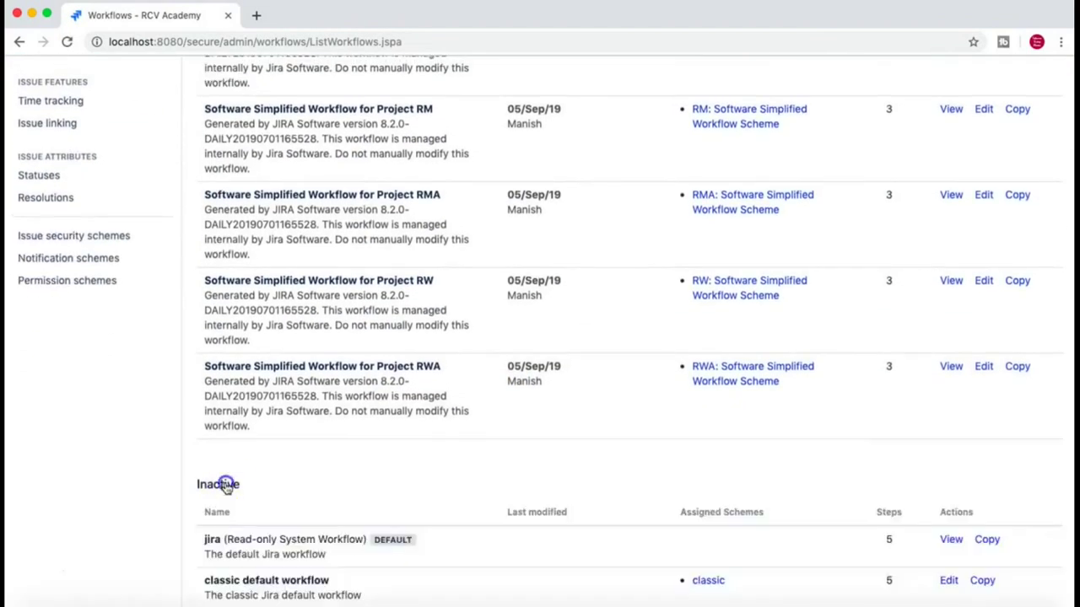
scroll(461, 488, down, 2)
scroll(460, 487, down, 5)
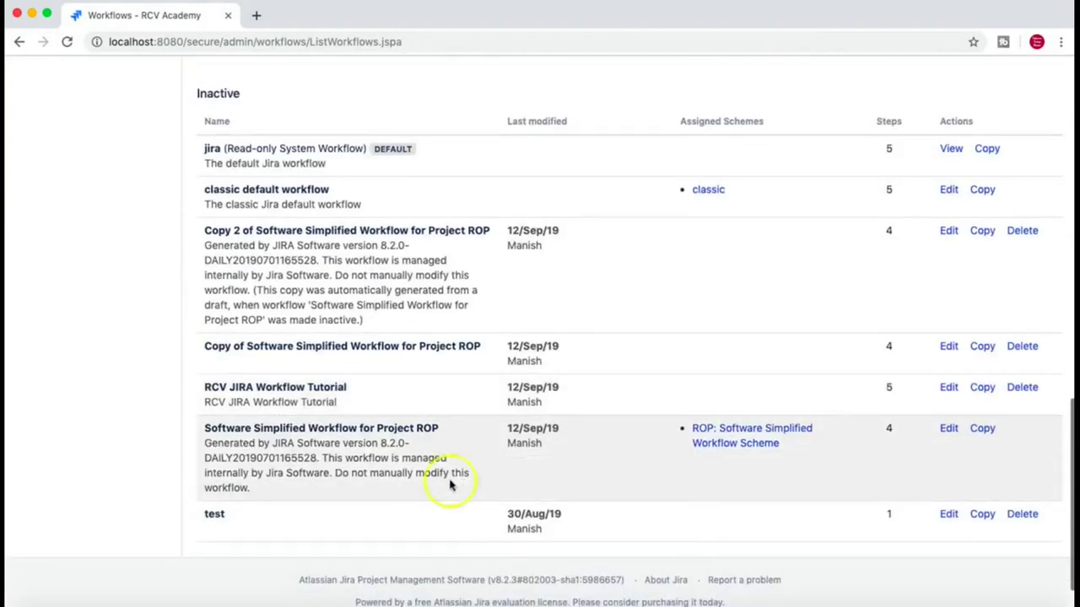
drag(203, 390, 330, 386)
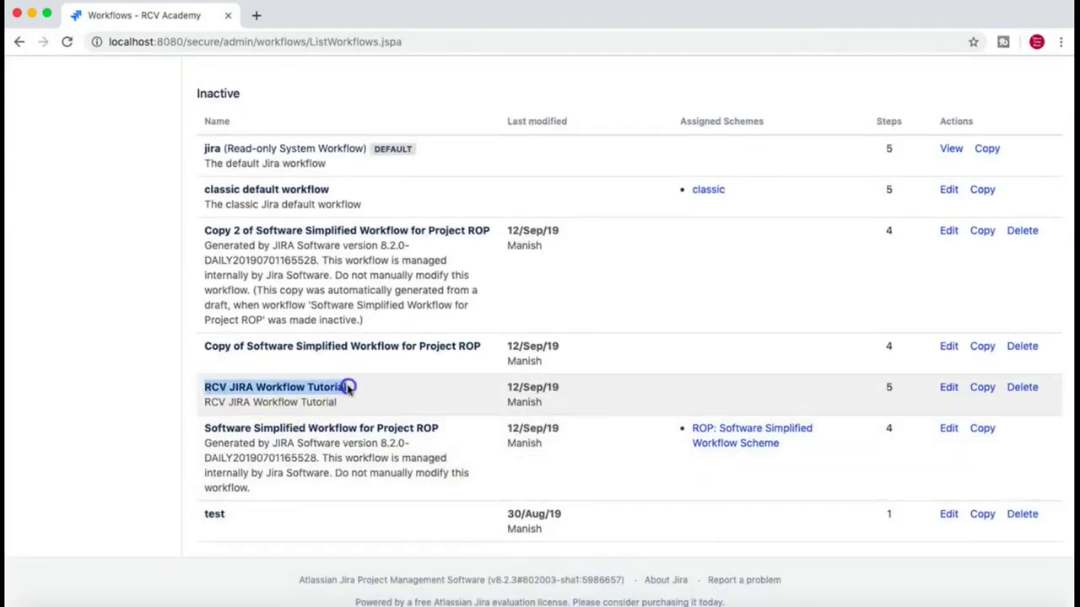
click(949, 387)
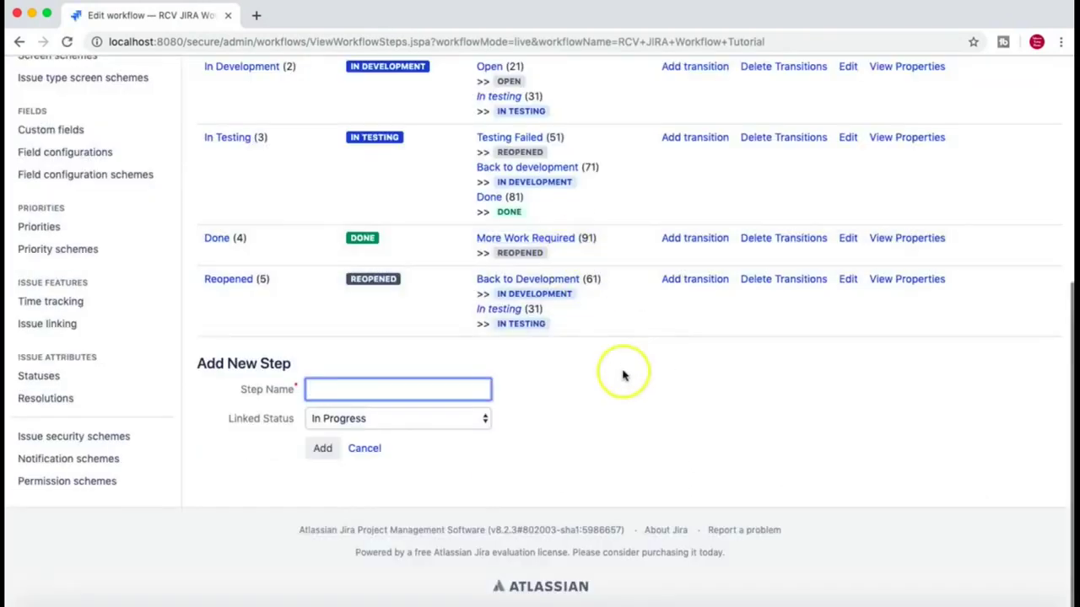
Step: Switch the RCV JIRA Workflow Tutorial workflow to its diagram and open the validators of the In testing transition
scroll(621, 373, up, 4)
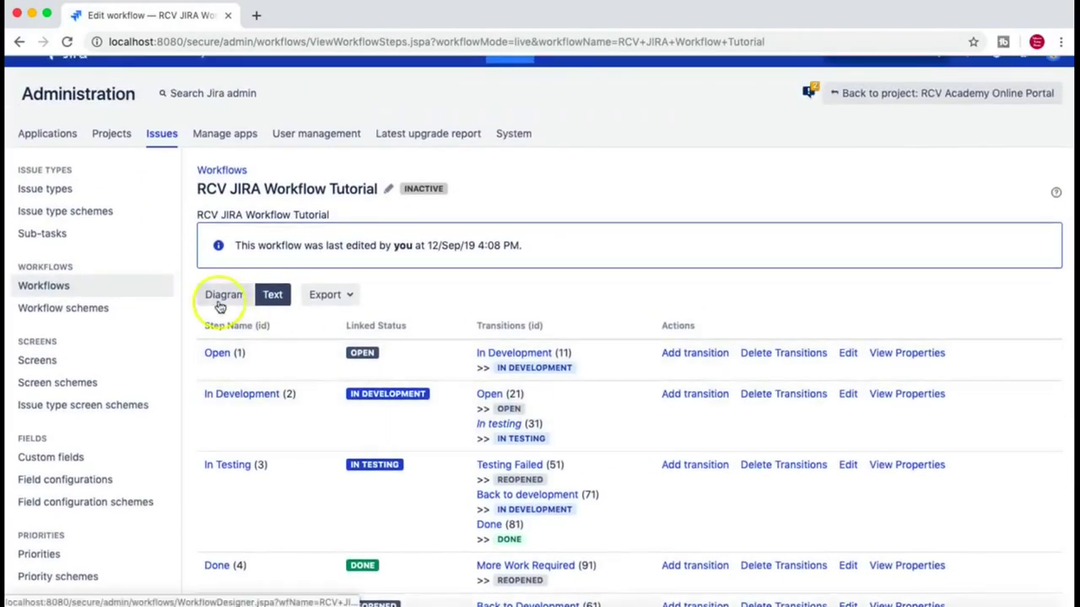
click(221, 301)
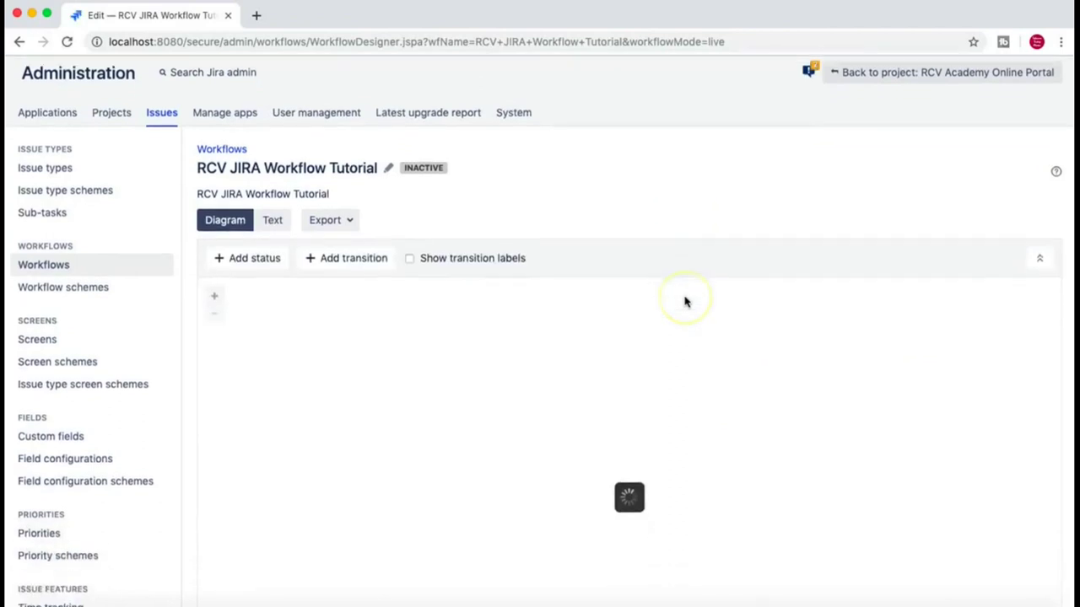
scroll(716, 356, down, 1)
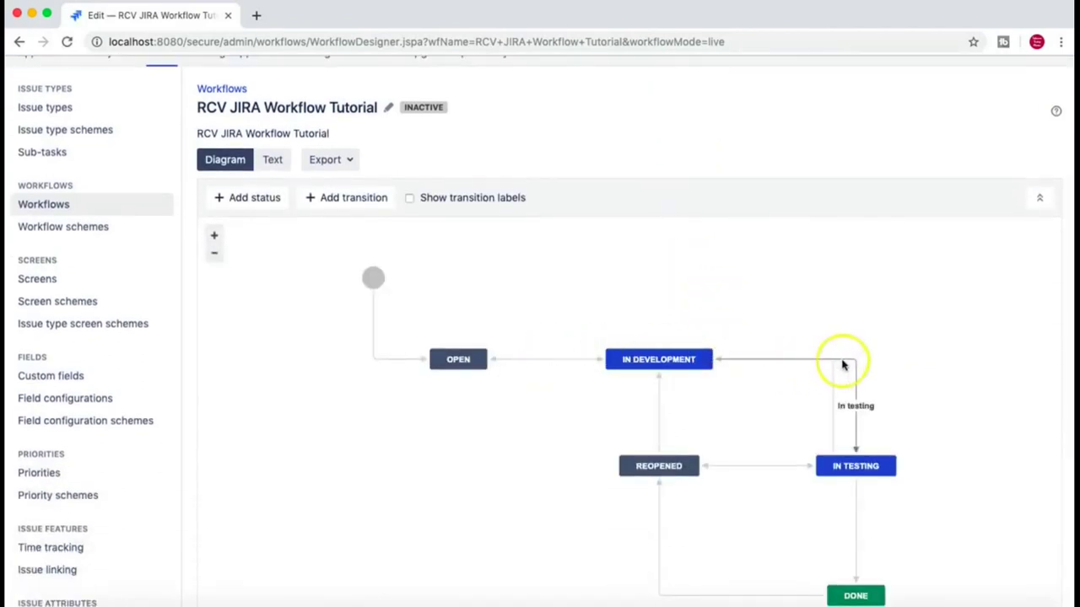
scroll(841, 364, down, 1)
click(848, 314)
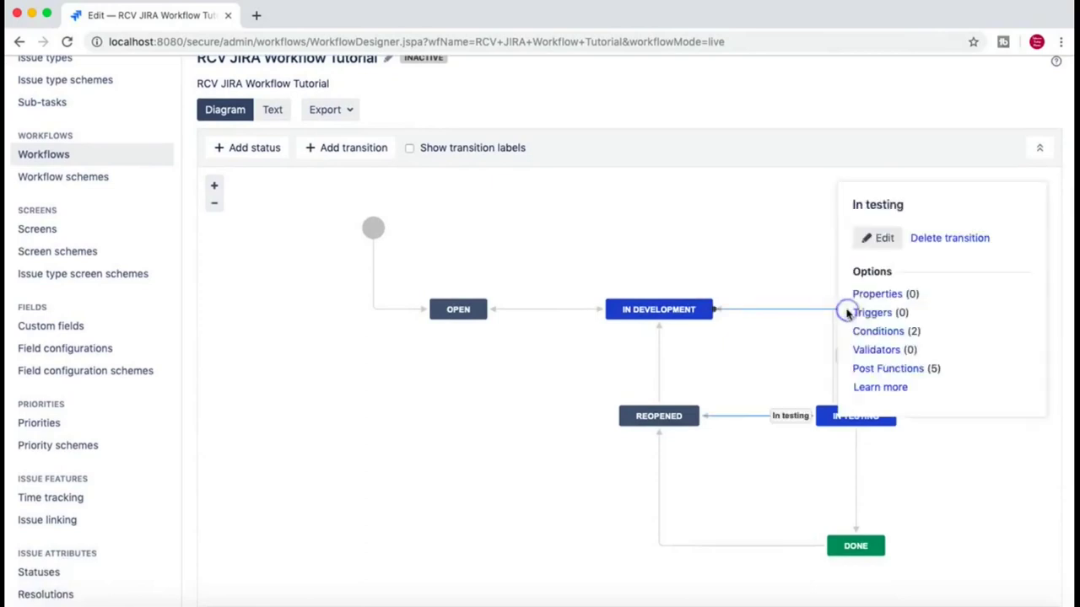
scroll(724, 250, down, 1)
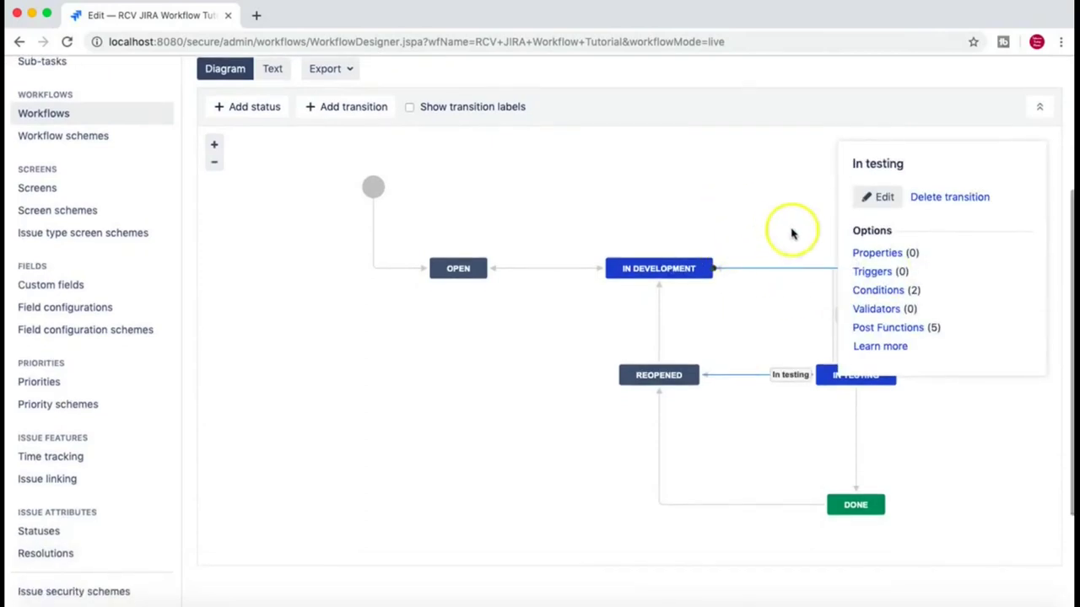
click(879, 311)
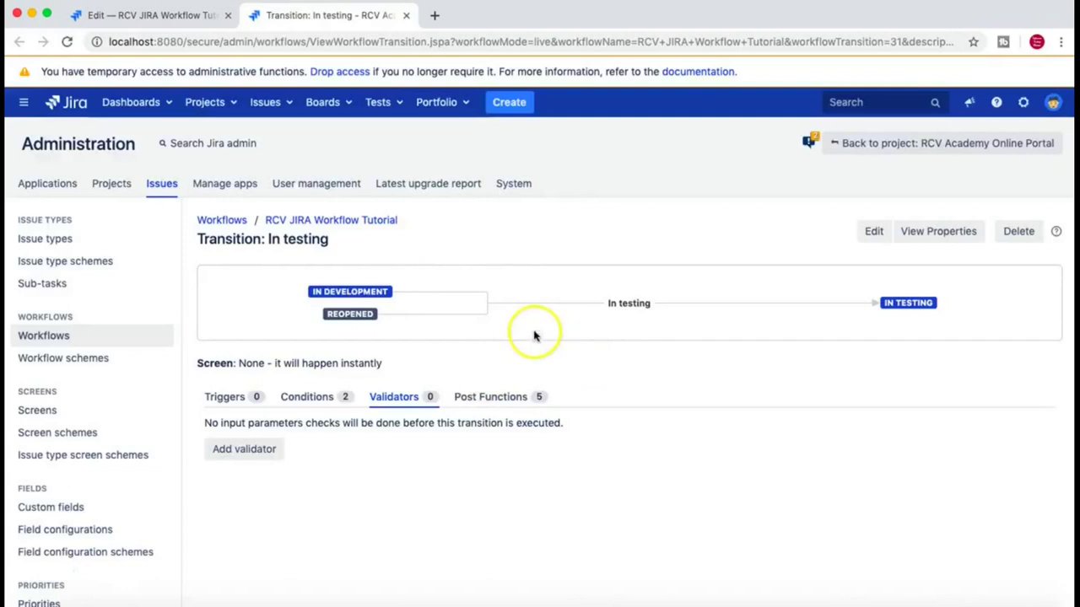
Step: Start adding a validator to the In testing transition and review the available validator types
drag(284, 239, 333, 241)
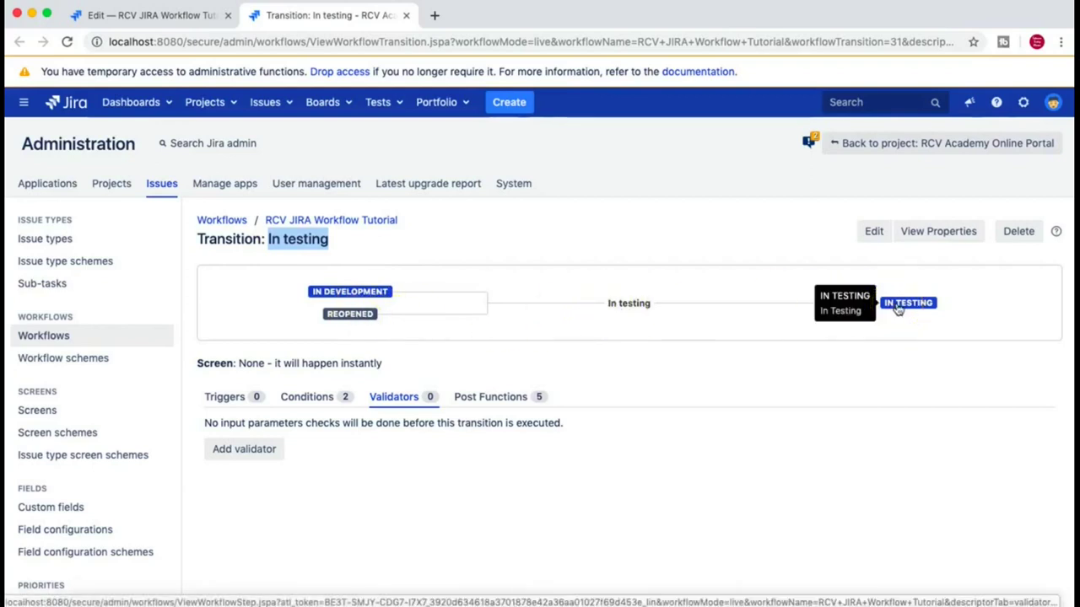
drag(228, 424, 576, 420)
click(573, 423)
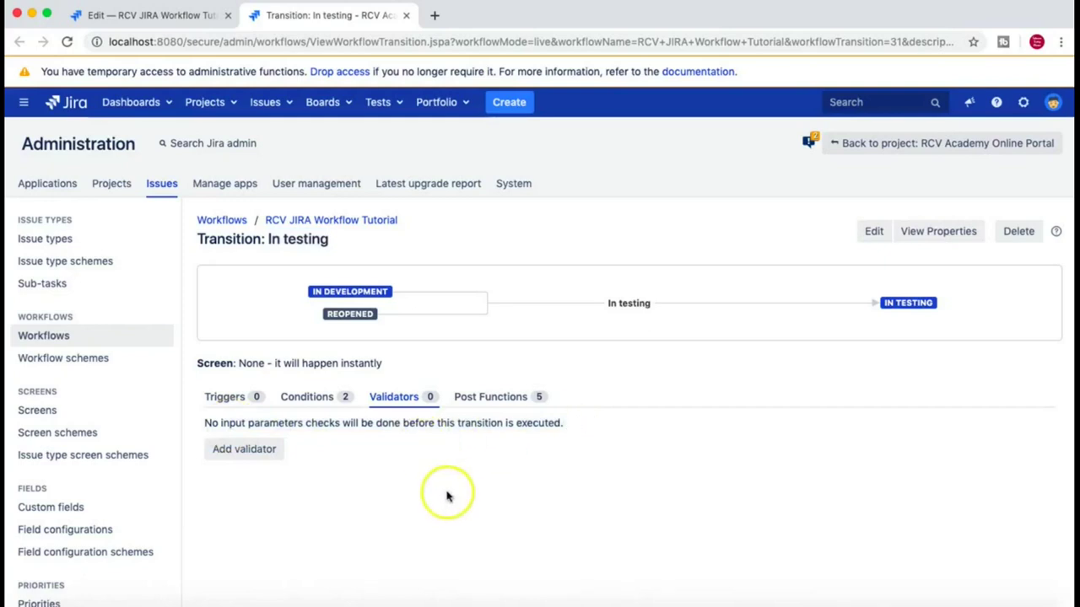
click(246, 450)
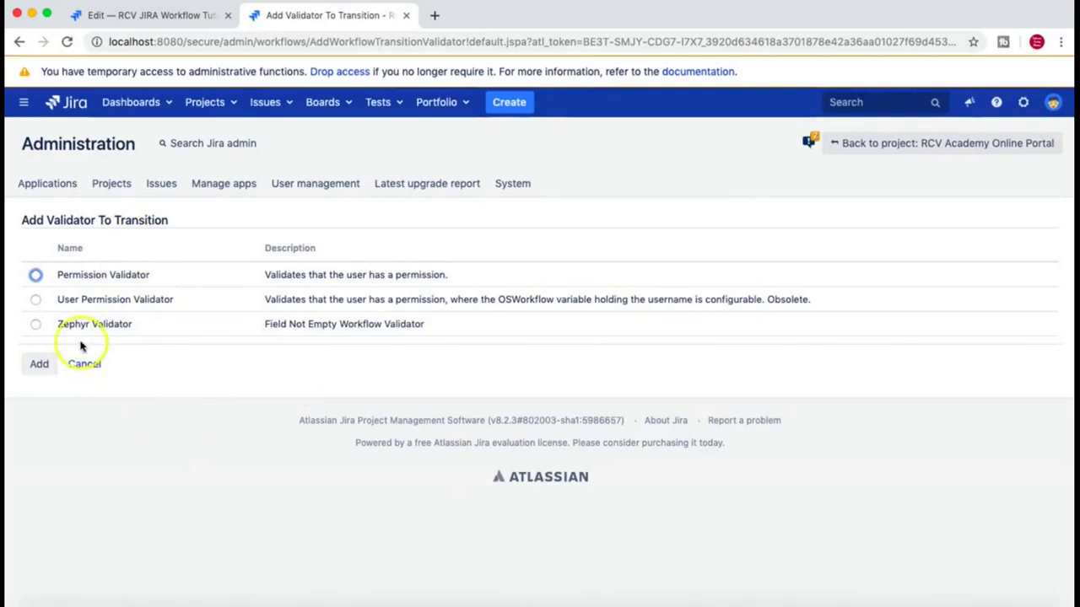
drag(133, 329, 59, 330)
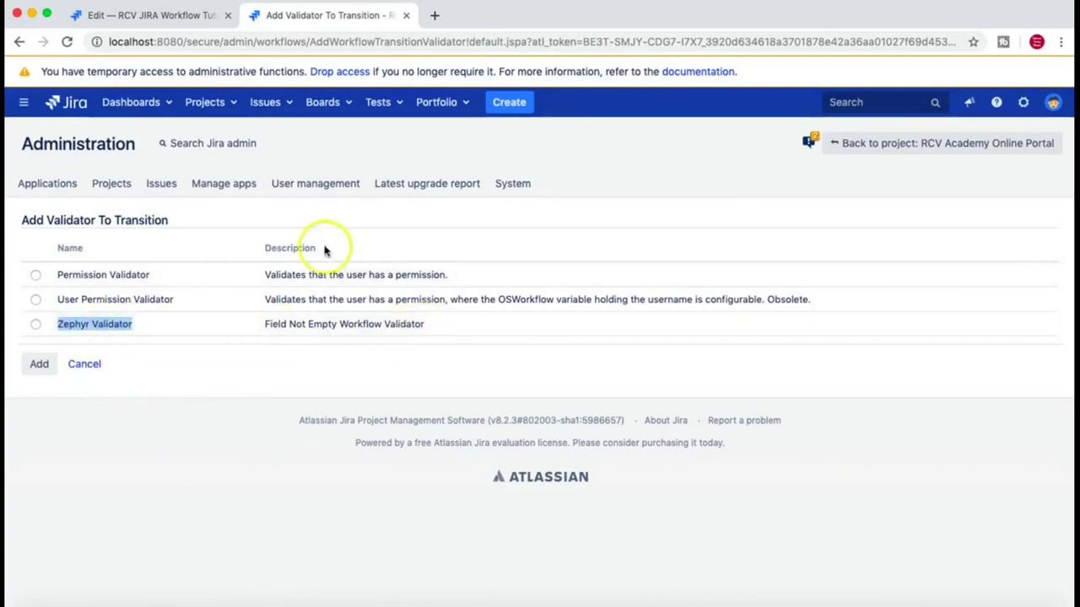
click(401, 110)
click(393, 102)
click(548, 144)
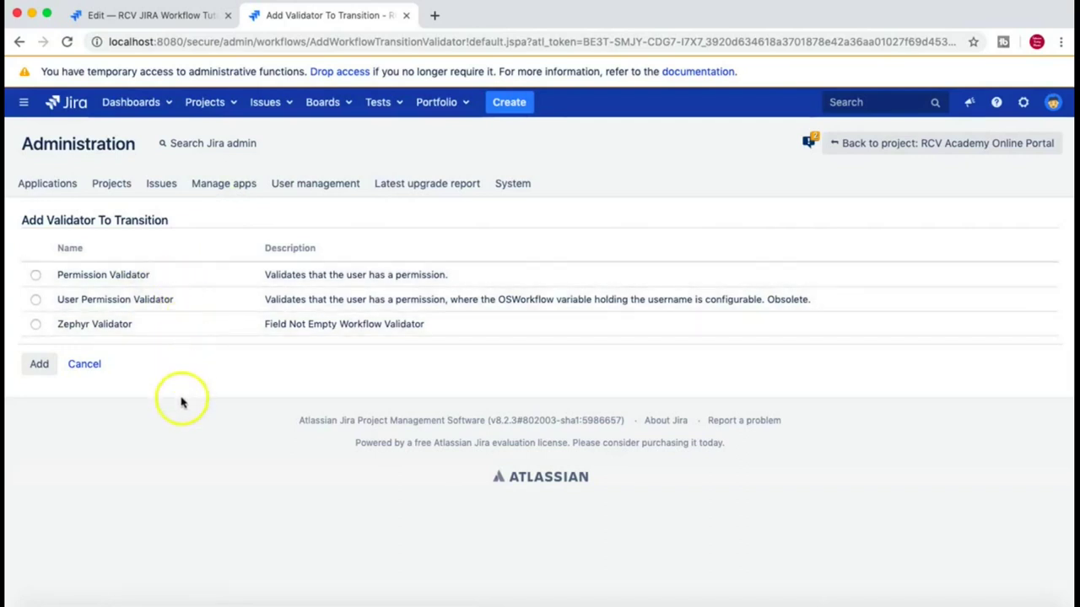
Step: Choose the Permission Validator for the In testing transition and proceed to its permission parameter
click(36, 277)
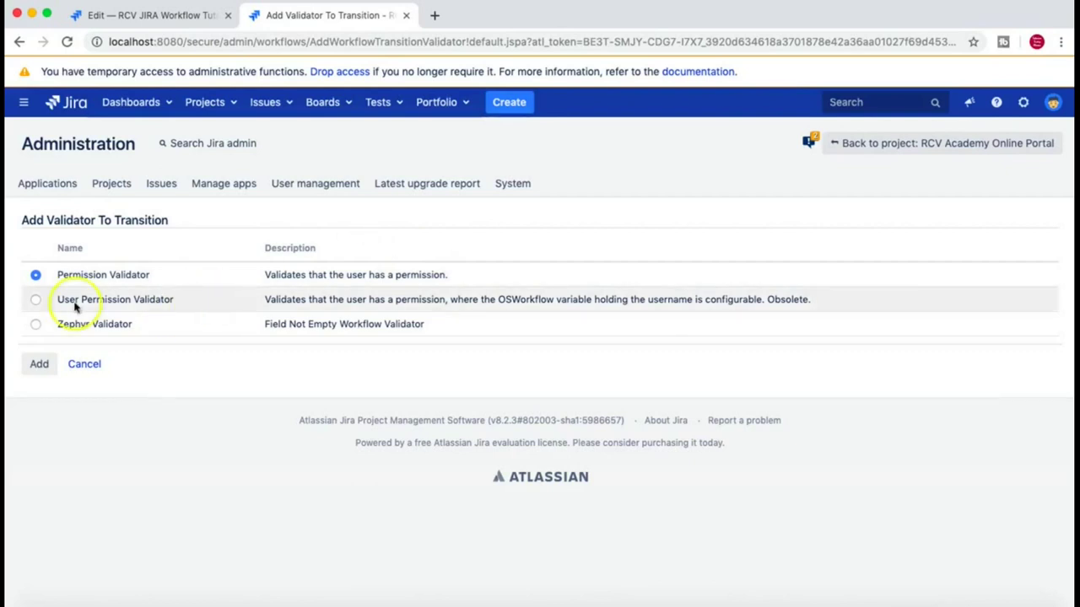
click(37, 364)
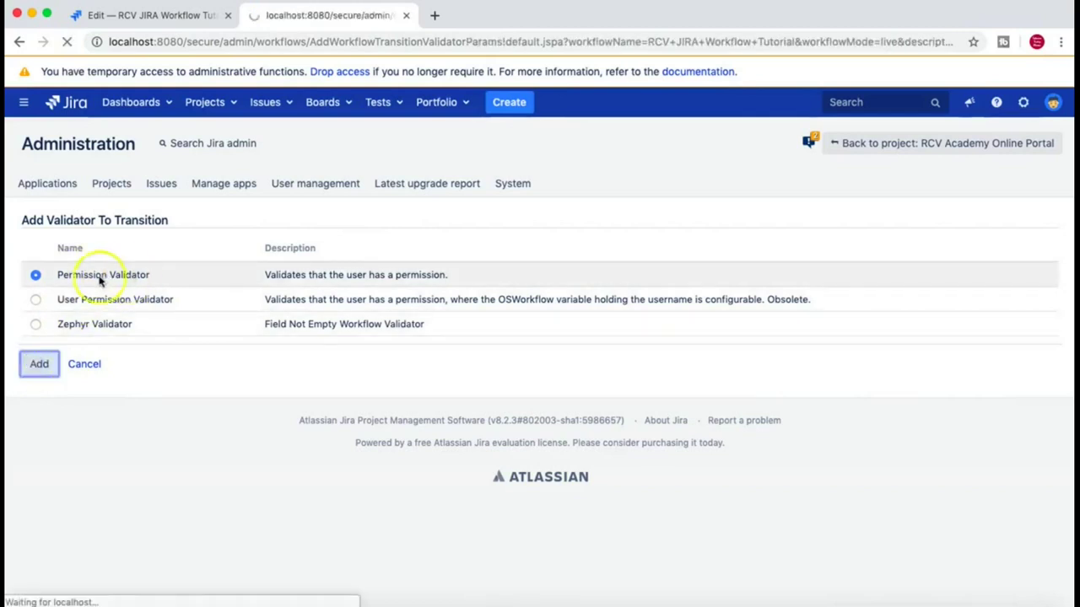
click(453, 268)
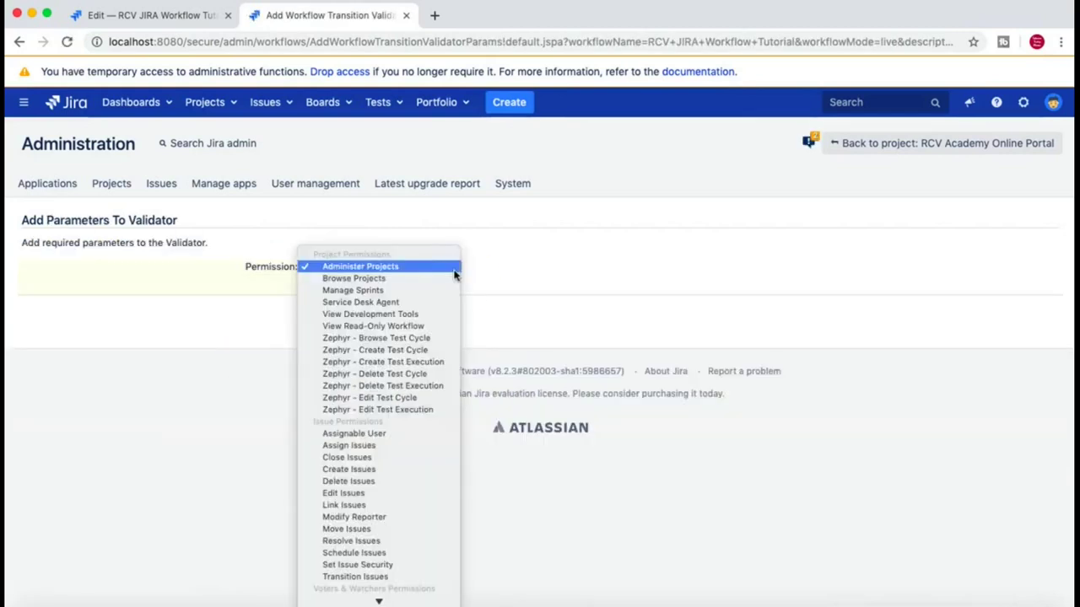
click(454, 270)
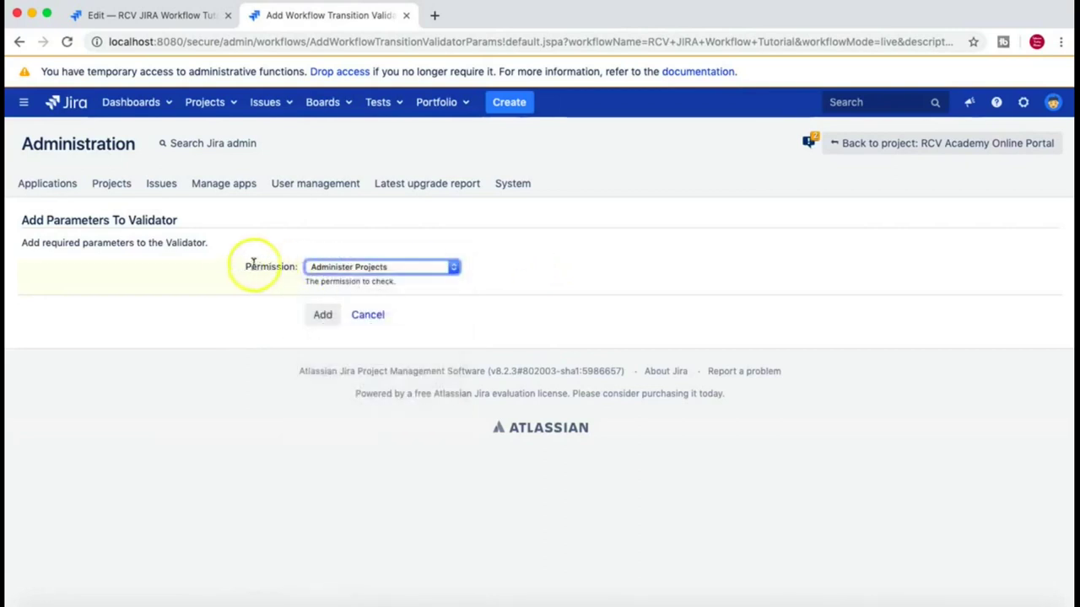
Step: Look through the available permissions and set the validator's permission to Edit Issues
drag(308, 282, 412, 281)
click(438, 274)
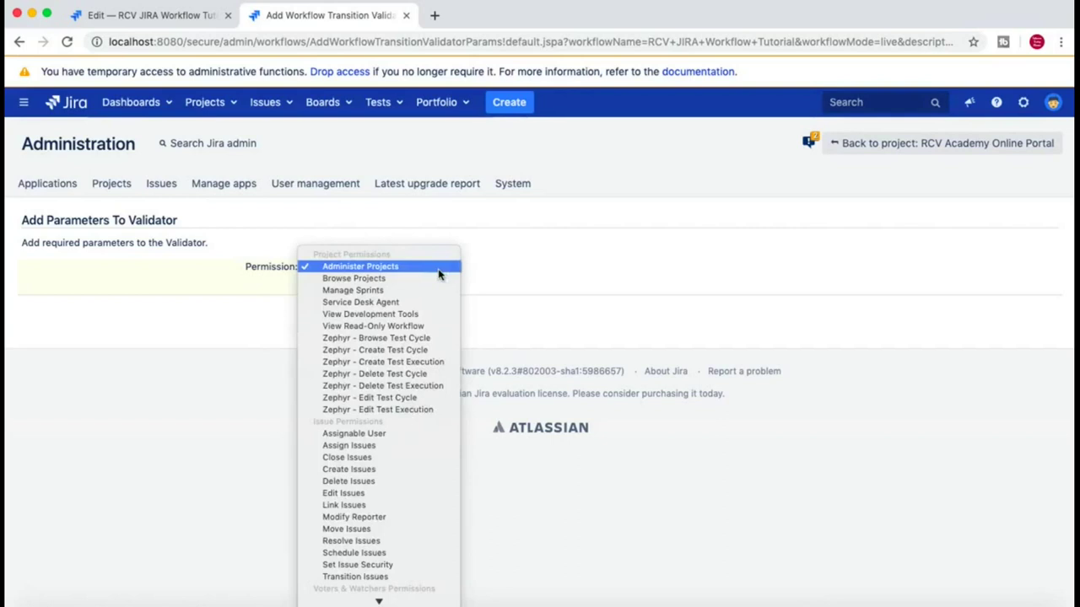
click(358, 275)
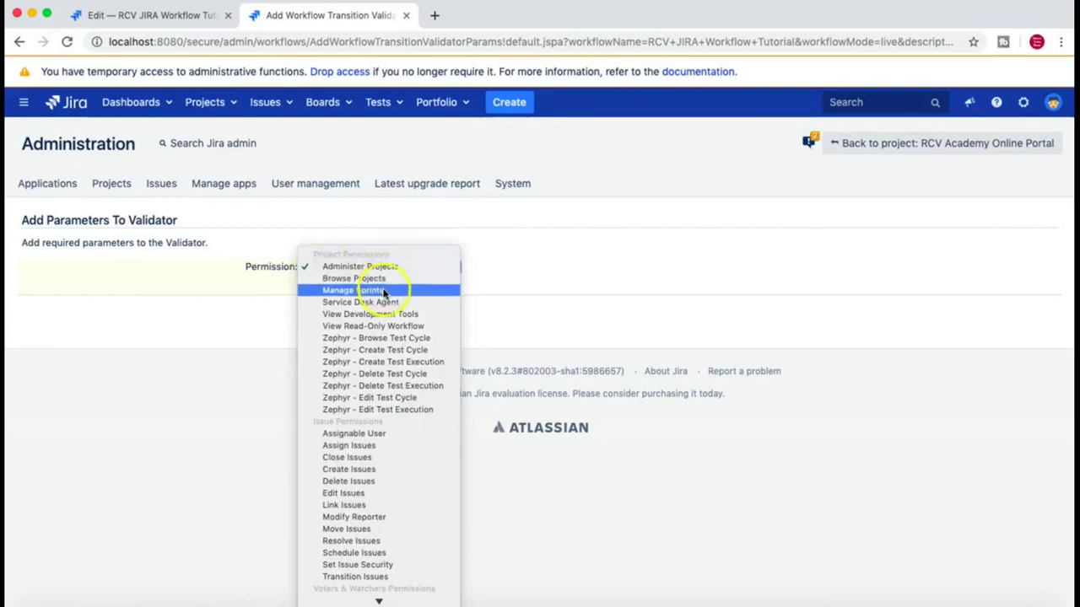
scroll(397, 441, down, 2)
scroll(397, 445, down, 1)
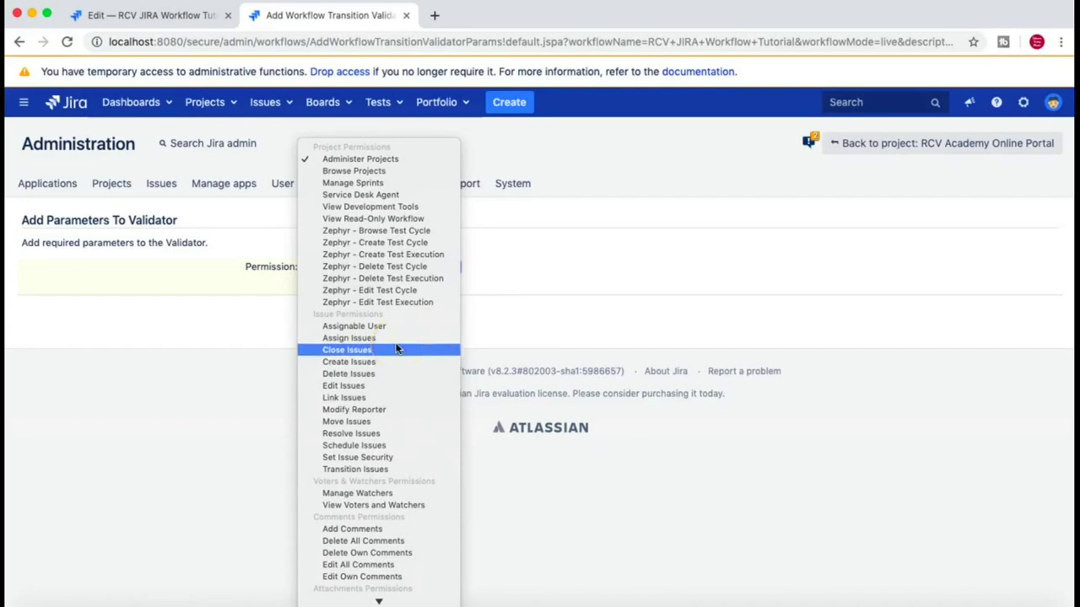
scroll(397, 373, down, 3)
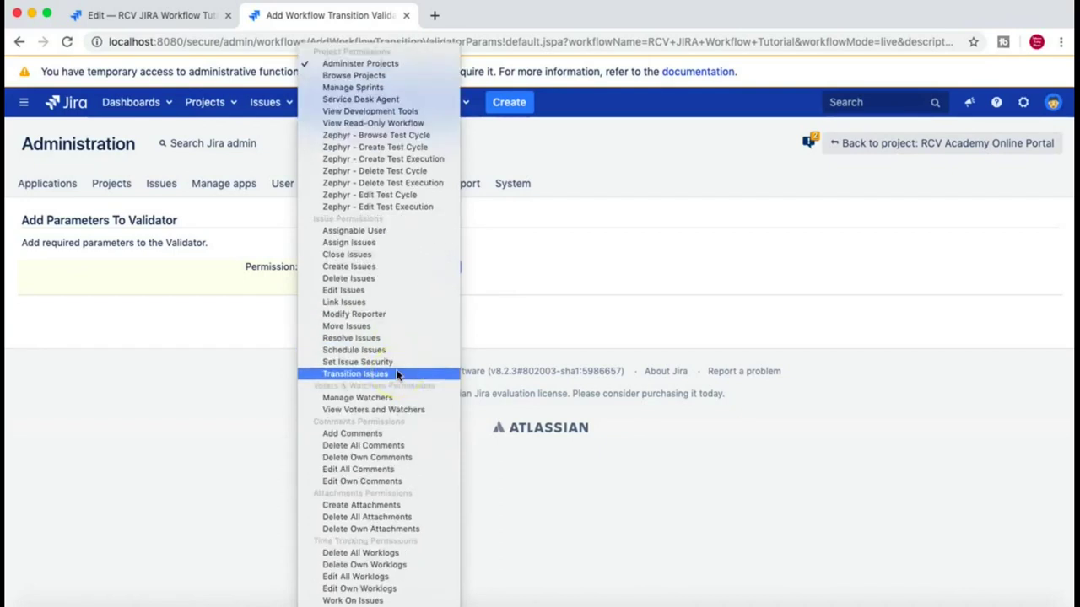
click(364, 290)
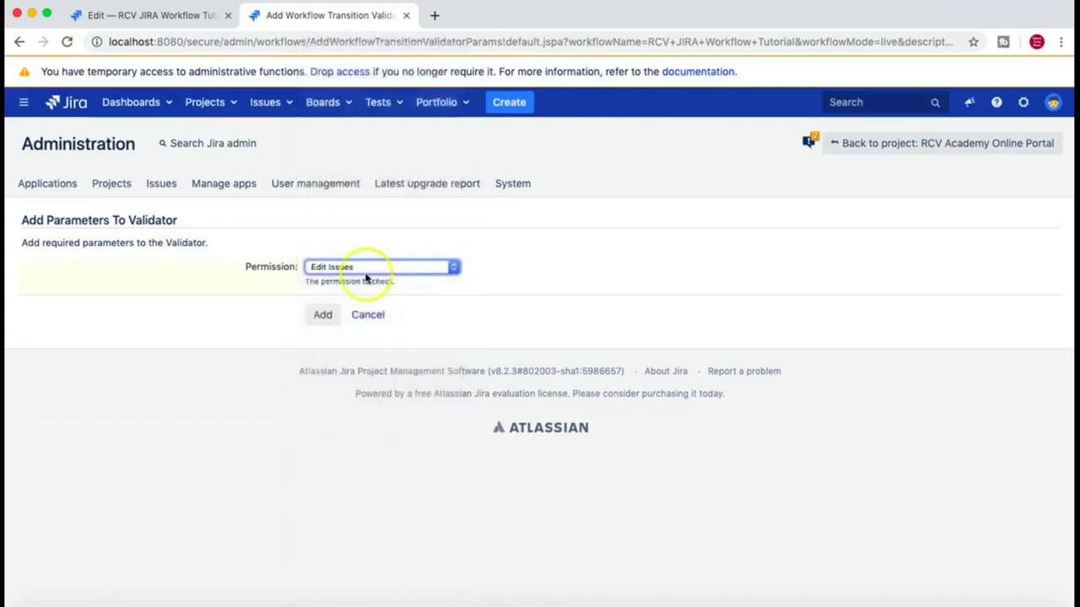
Step: Set the validator's permission to Browse Projects and add the validator to the In testing transition
click(367, 267)
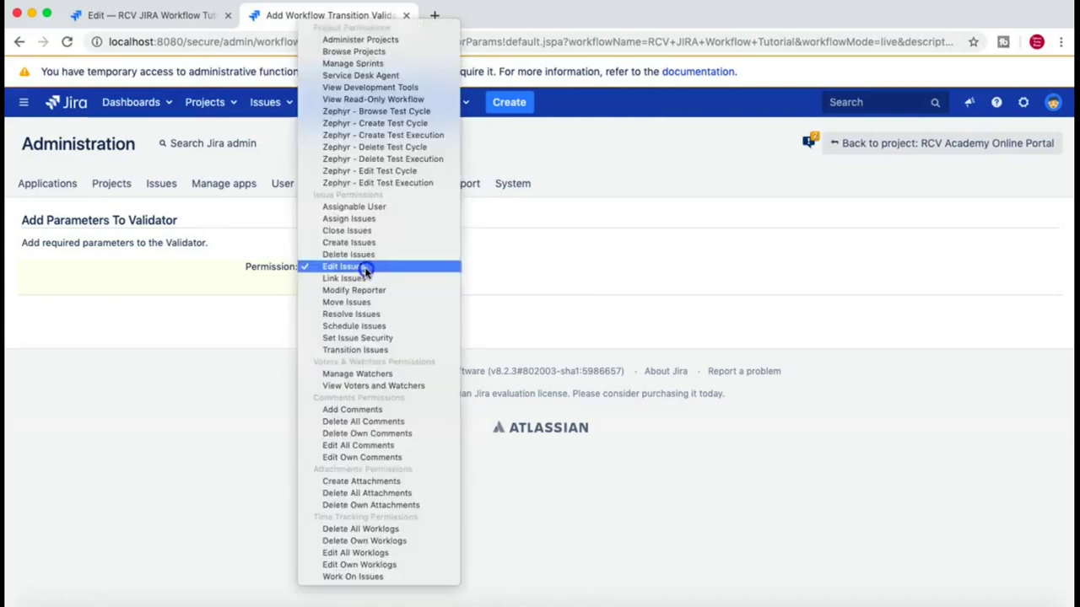
click(398, 54)
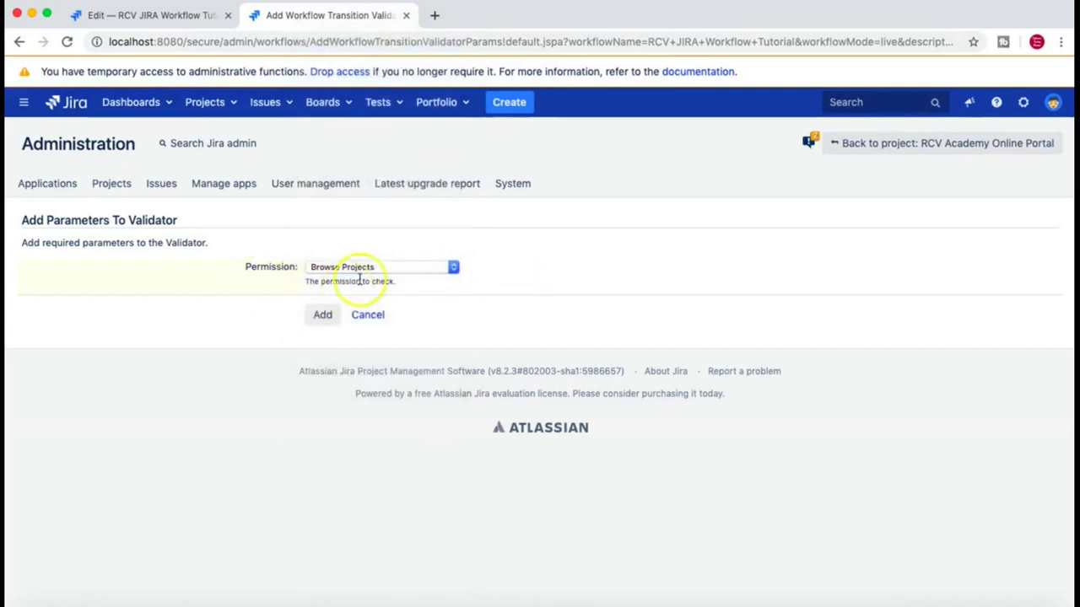
click(325, 318)
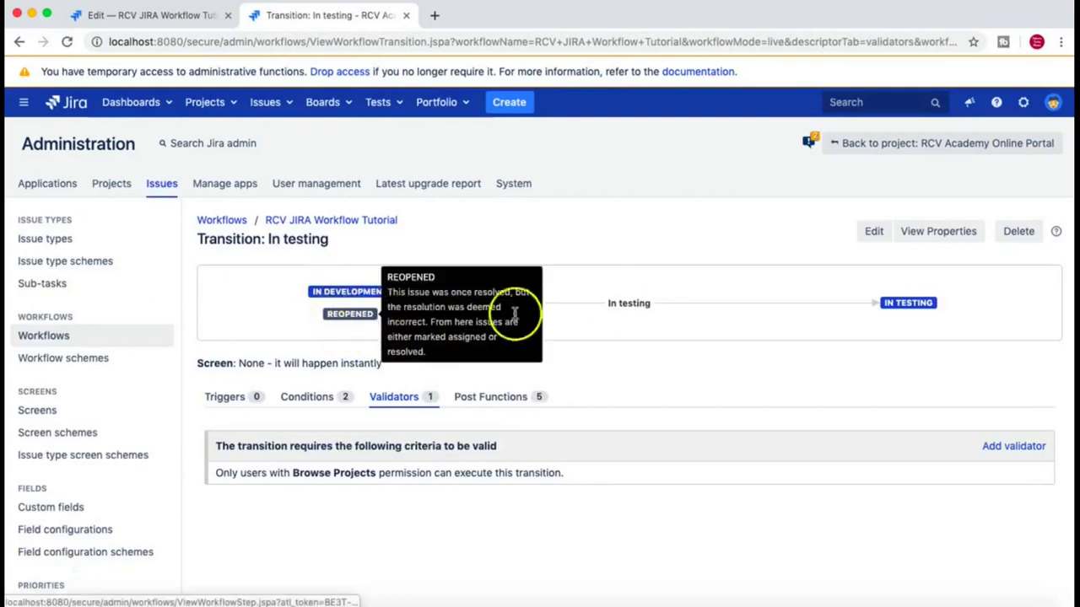
drag(291, 473, 442, 473)
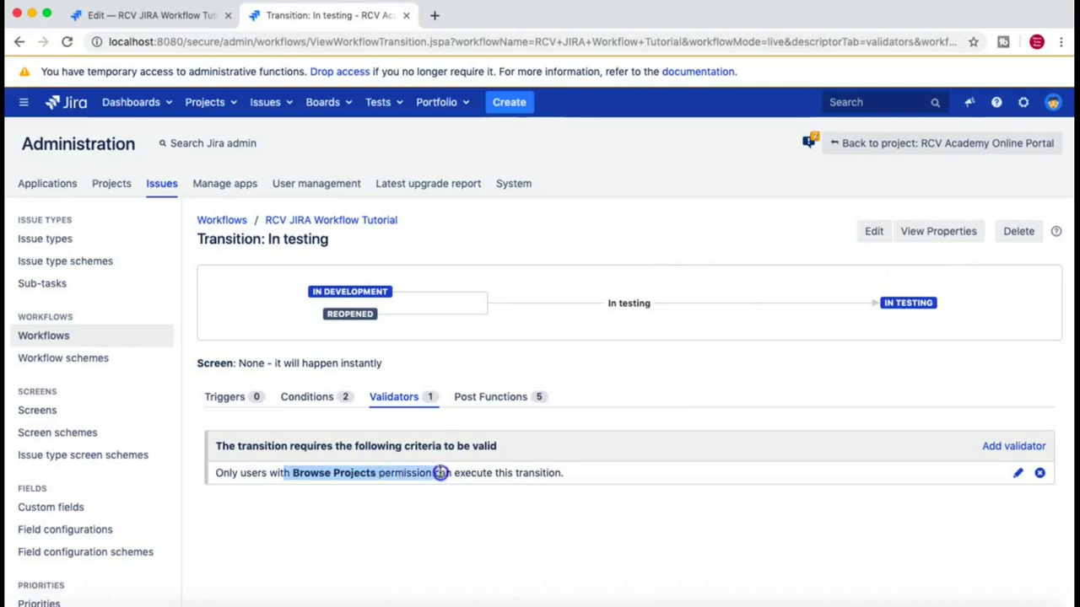
click(504, 491)
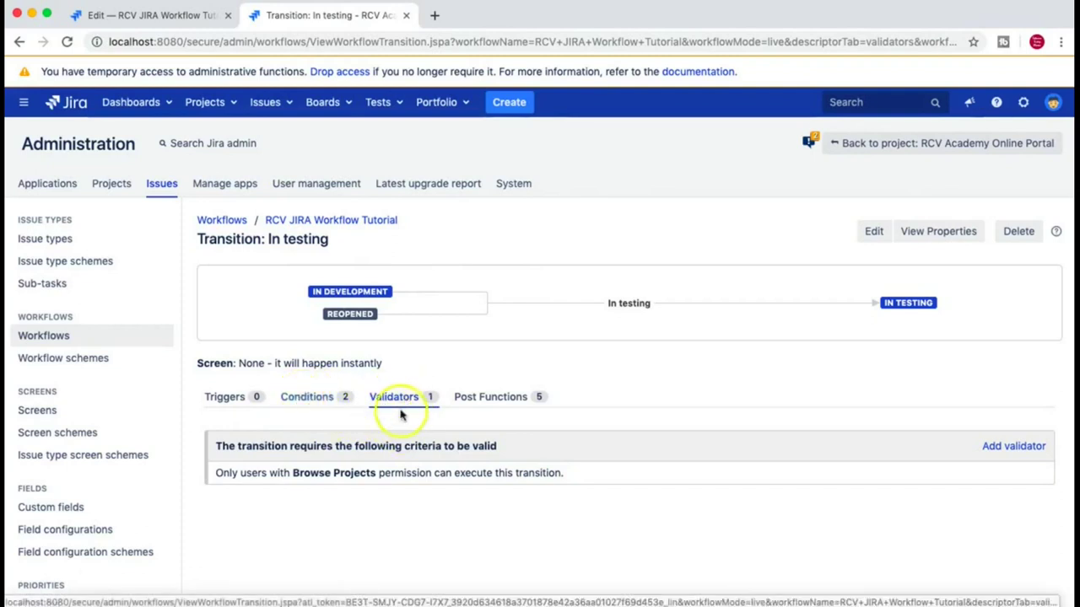
mouse_move(329, 483)
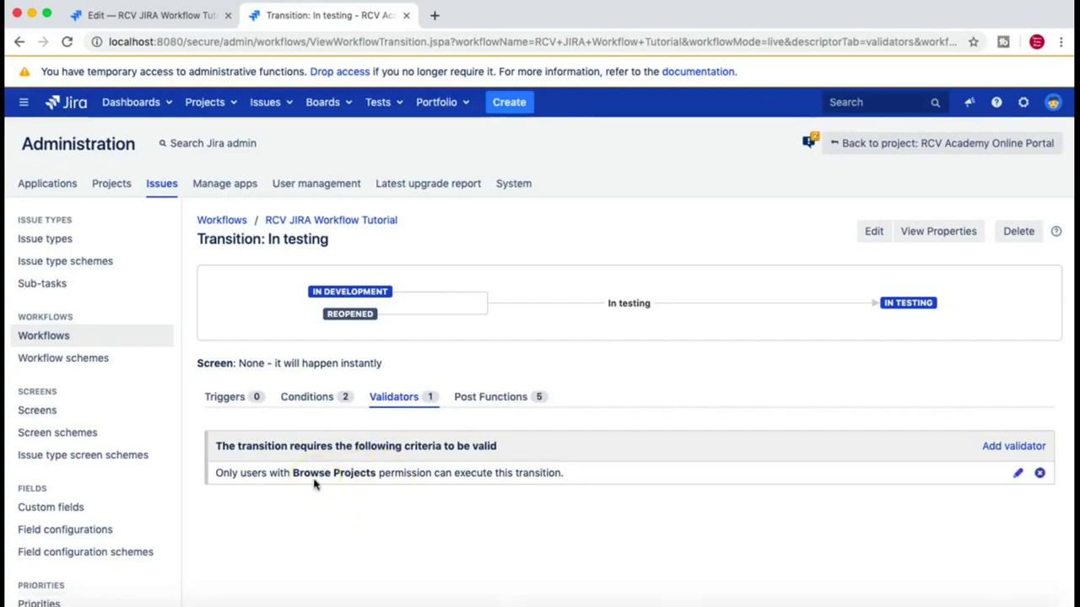
Step: Remove the reporter-only condition from the In testing transition, keeping the Developers group condition
click(311, 400)
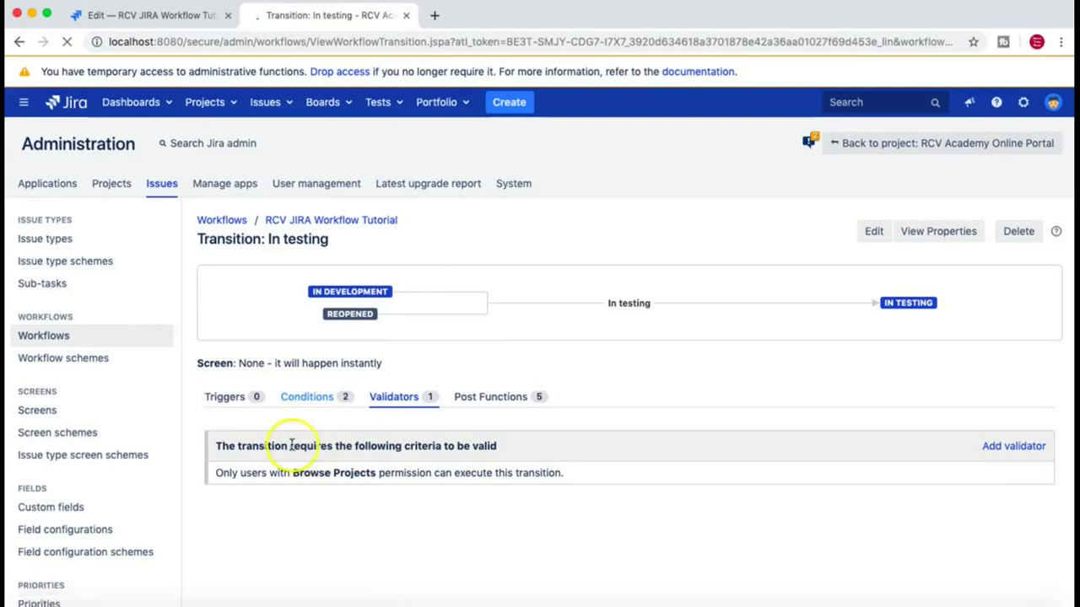
drag(269, 474, 316, 474)
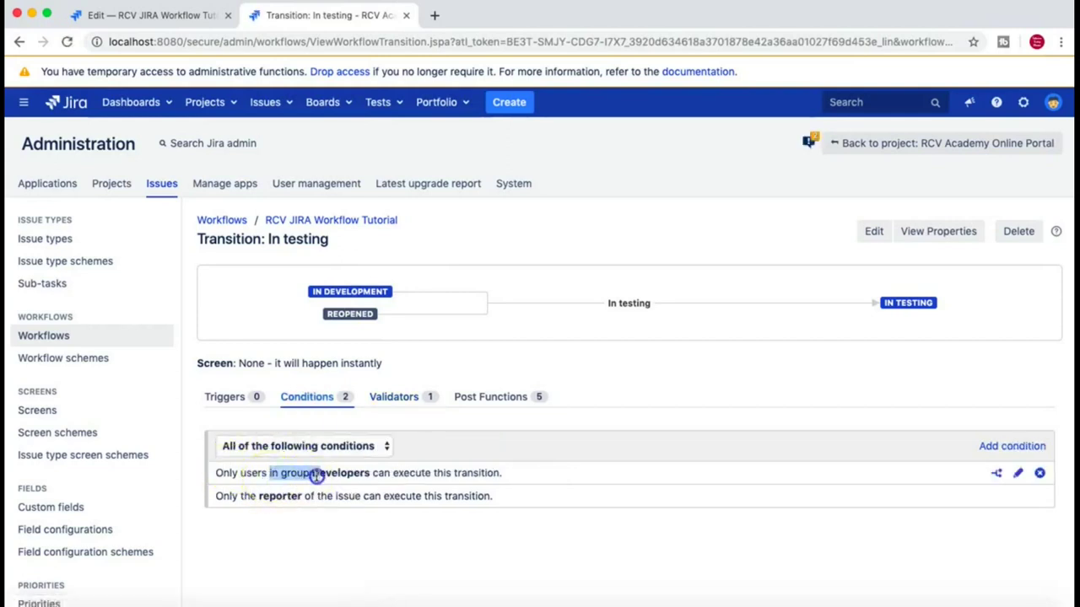
drag(240, 496, 494, 498)
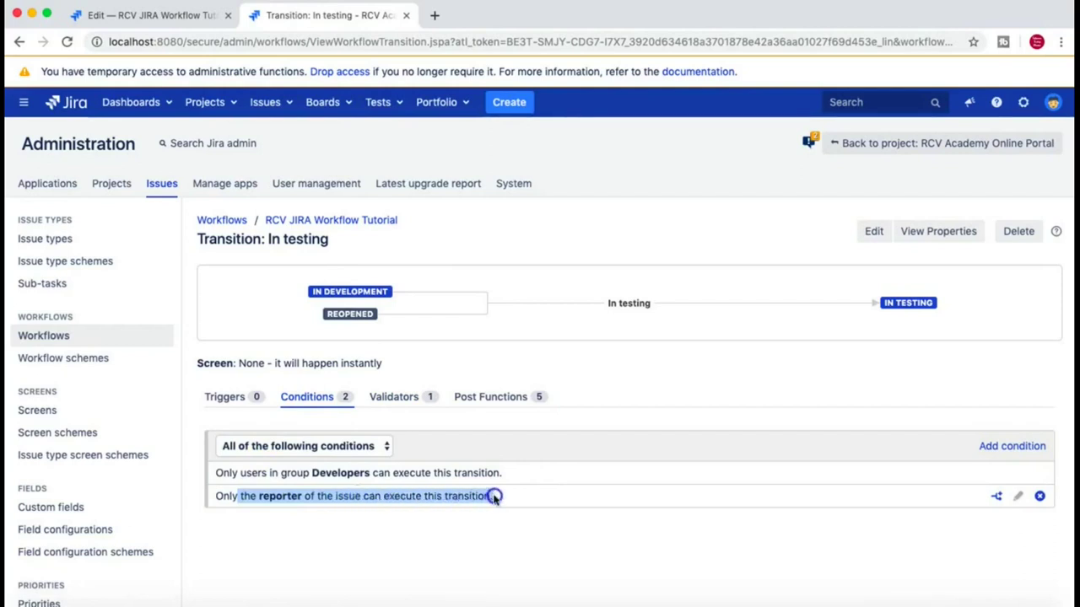
click(493, 497)
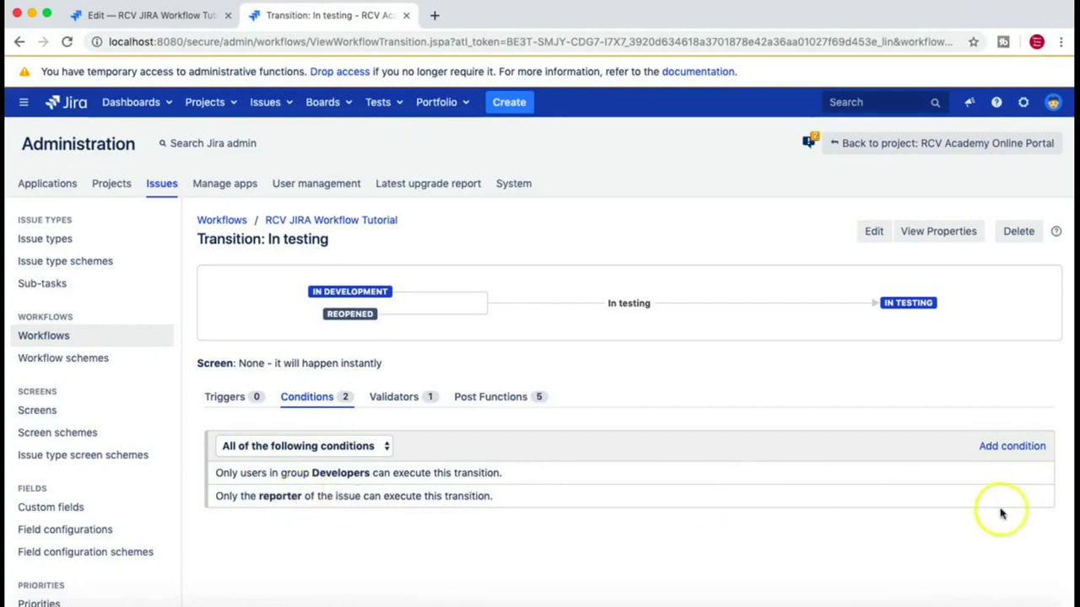
click(1038, 498)
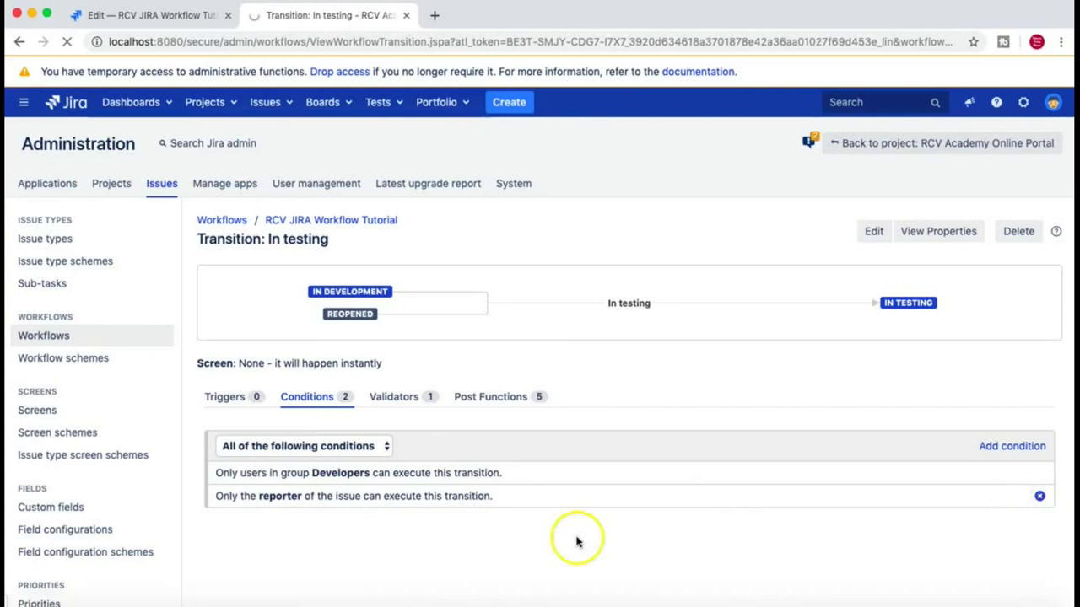
drag(232, 473, 523, 476)
click(523, 475)
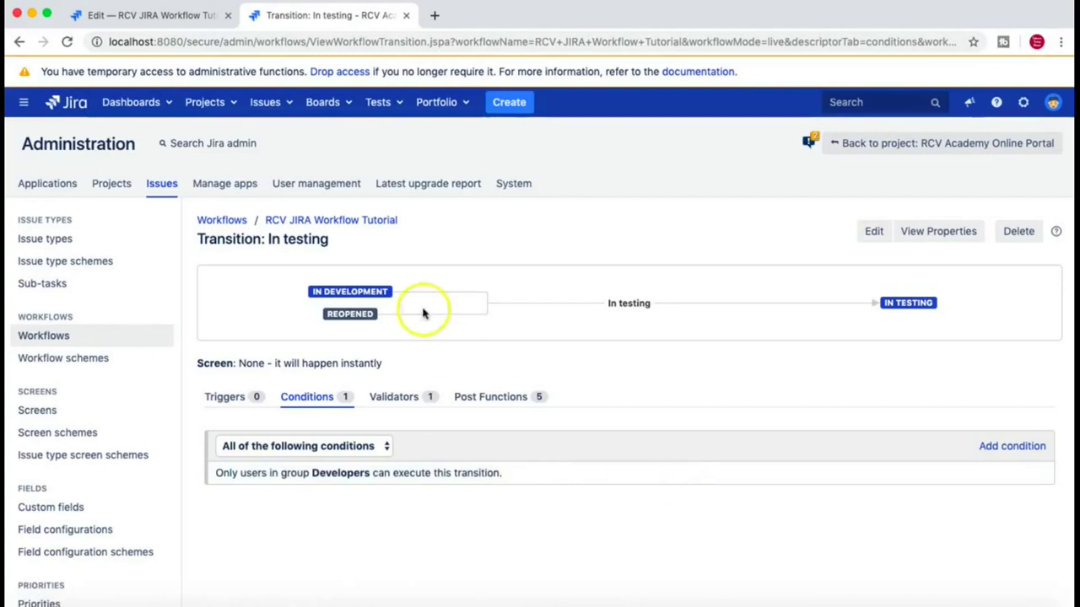
Step: Compare the In testing transition's validator criteria with its conditions
click(396, 400)
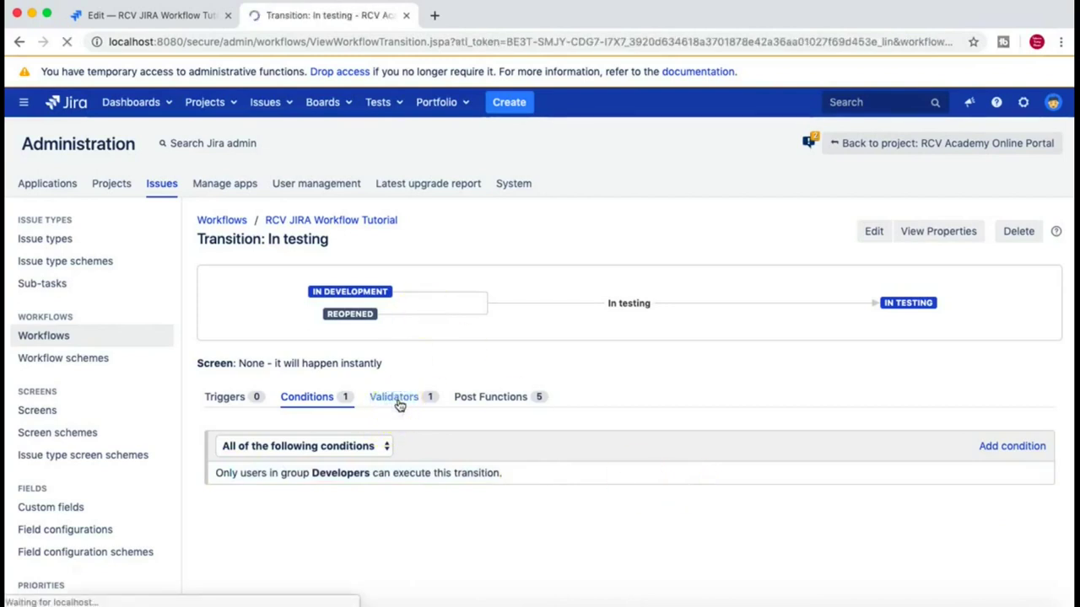
drag(216, 473, 567, 478)
click(513, 528)
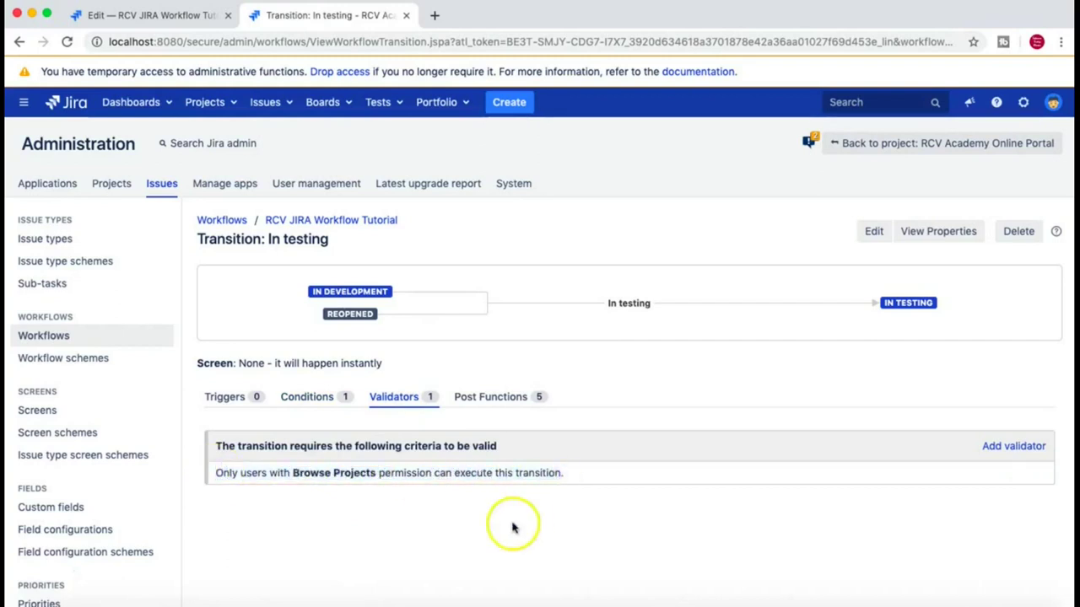
click(329, 399)
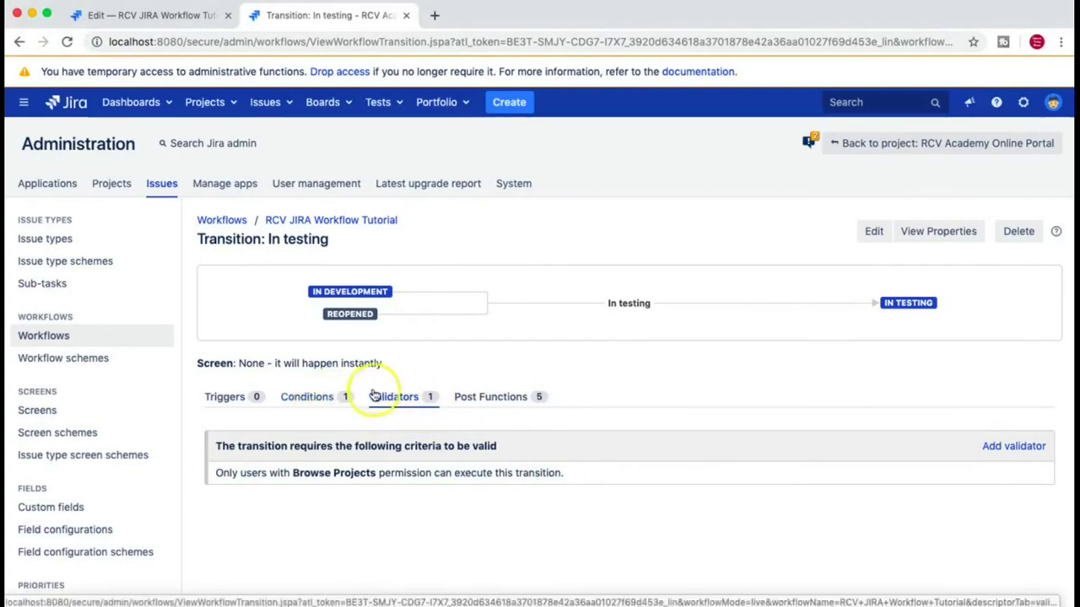
Step: Review the validator types that can be added to the In testing transition, leaving without adding another one
click(998, 452)
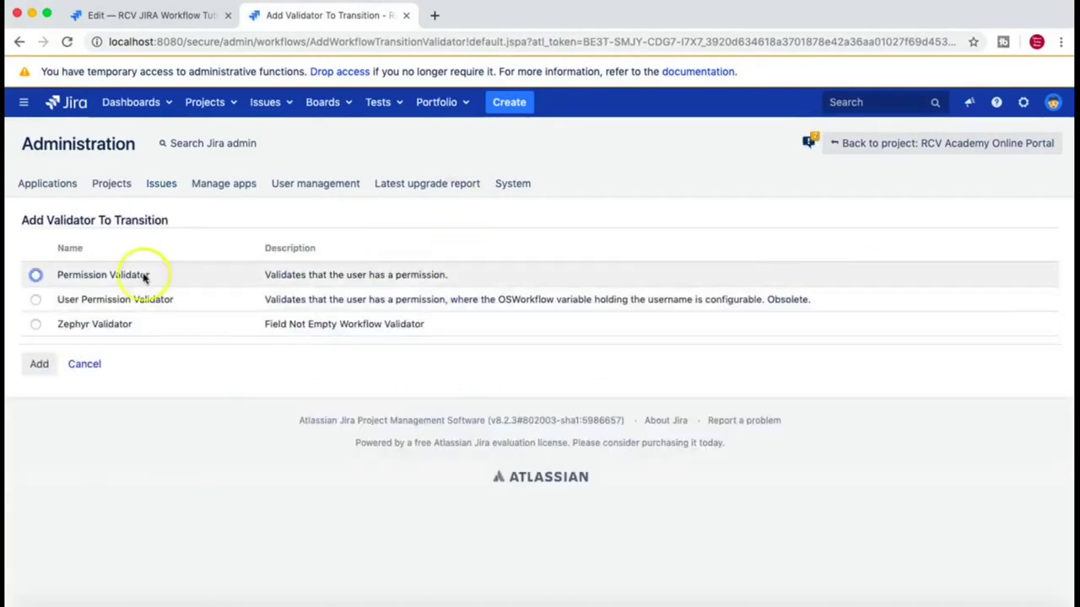
click(140, 277)
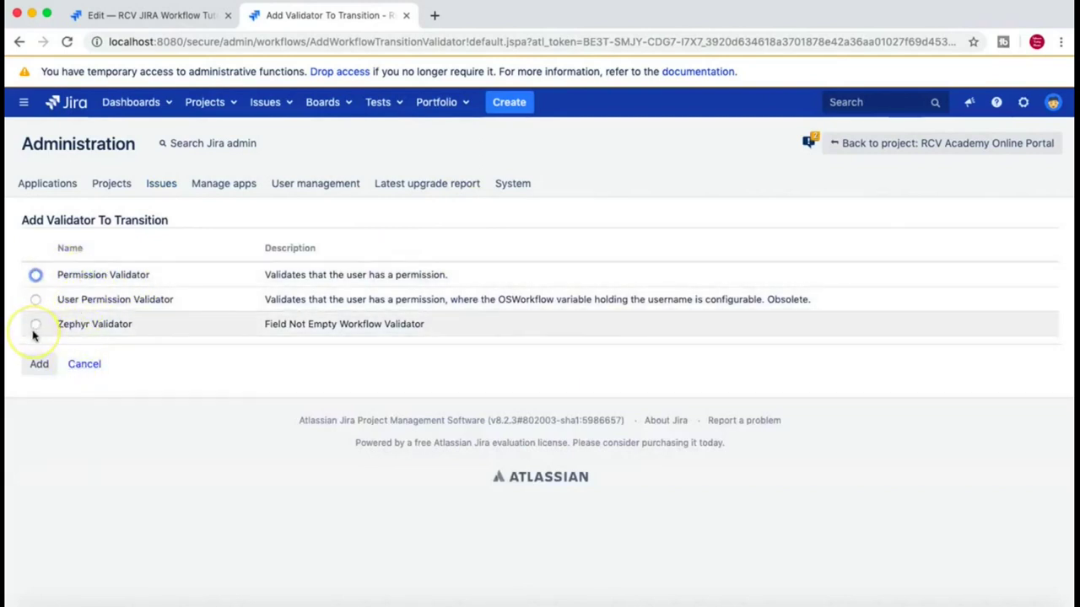
click(85, 368)
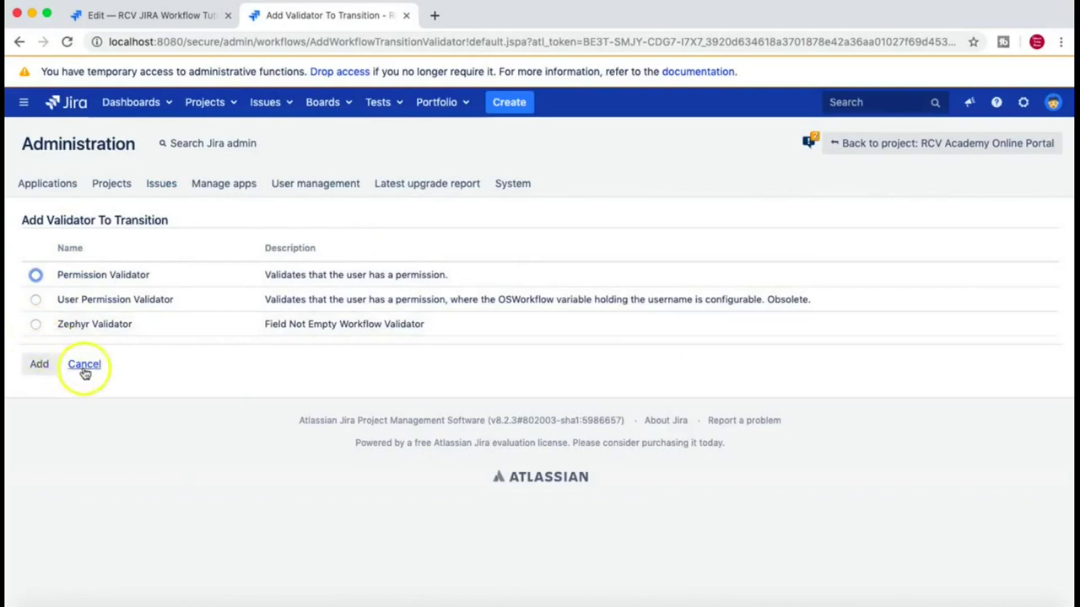
click(91, 371)
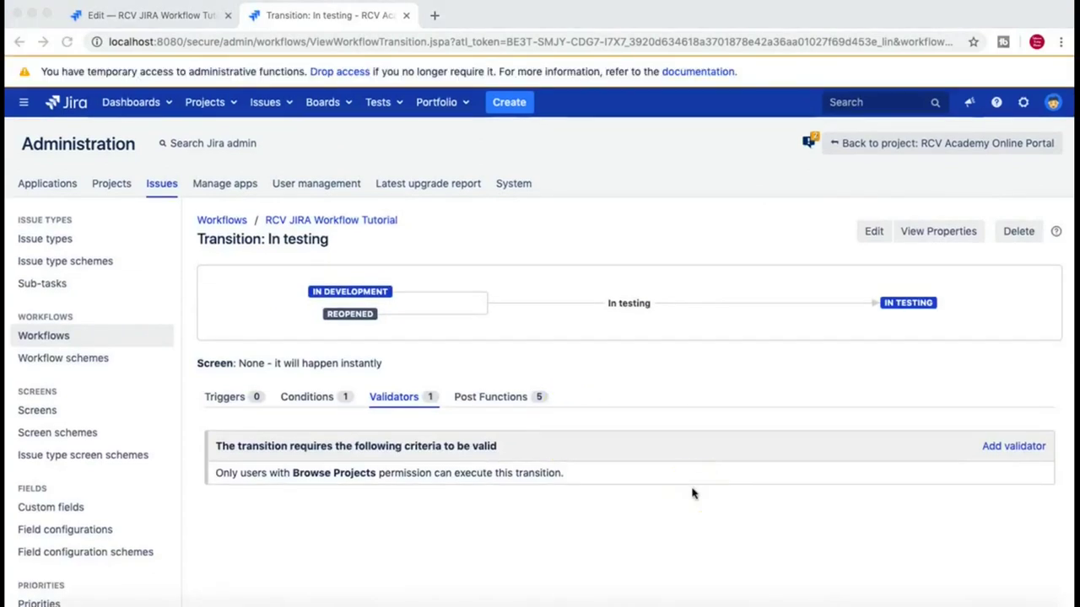
click(668, 381)
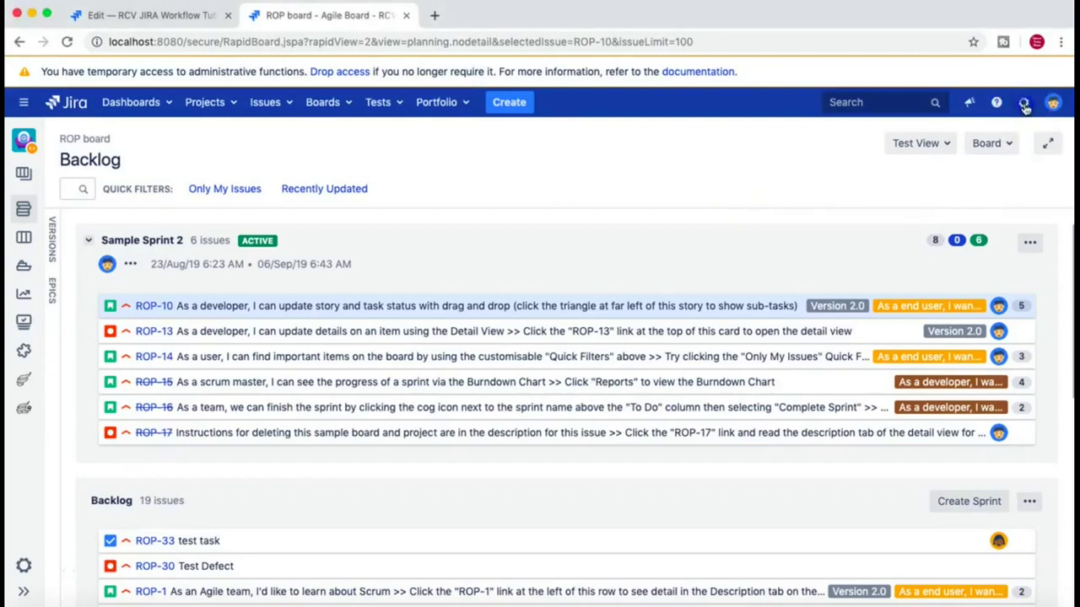
Step: Open the list of all workflows in the issue administration
click(1023, 103)
click(955, 200)
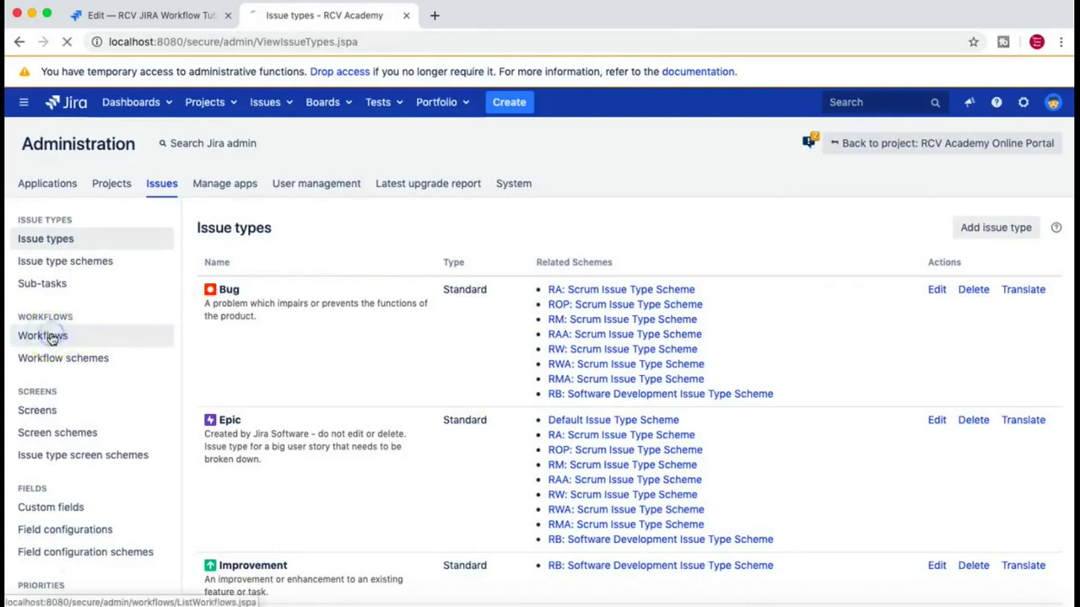
scroll(406, 430, down, 8)
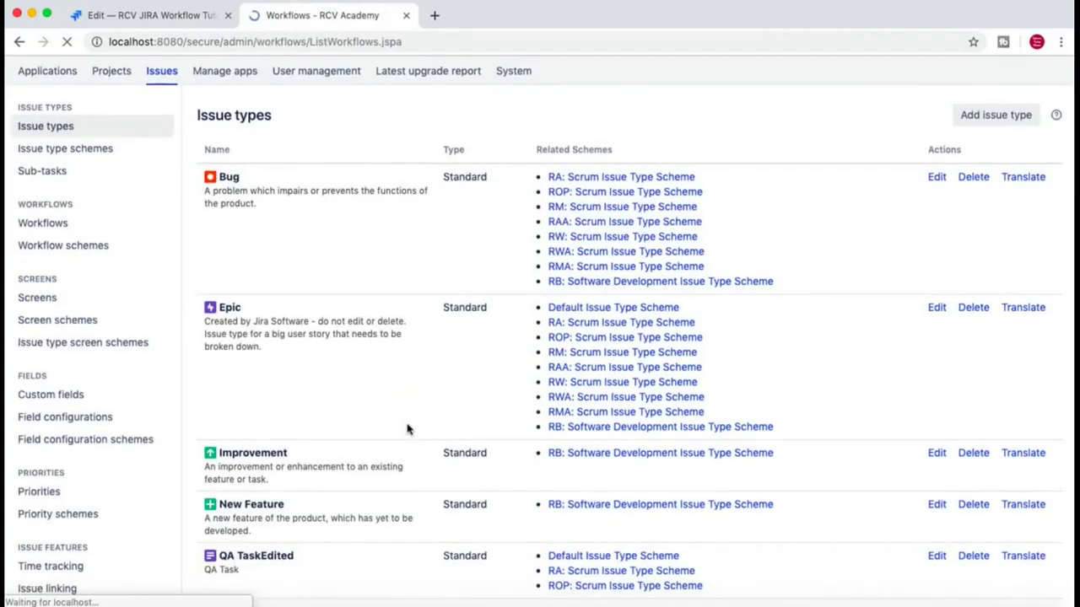
scroll(406, 430, down, 5)
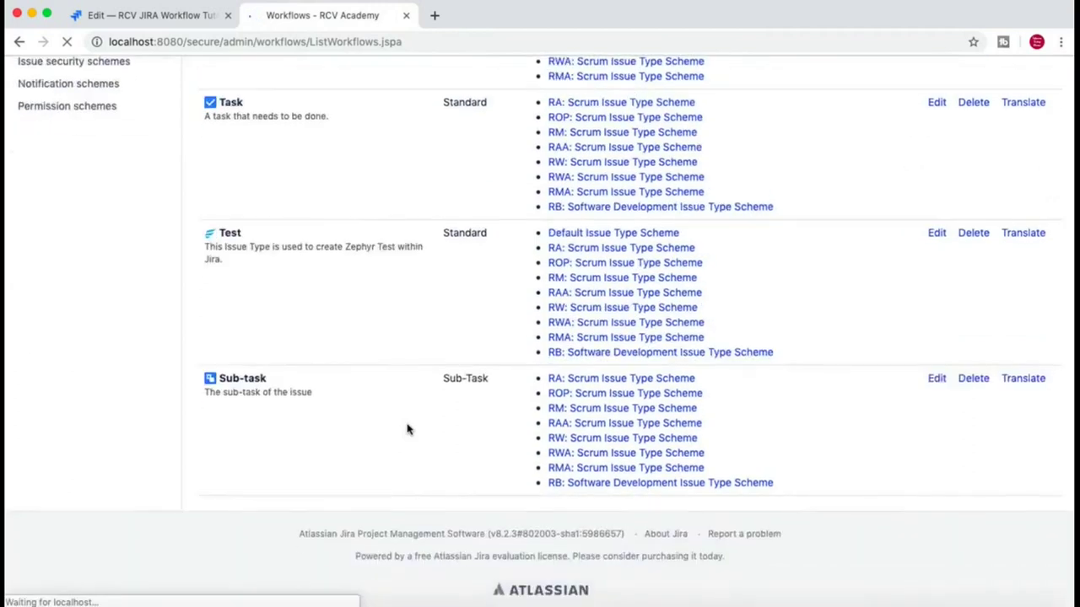
scroll(405, 428, down, 10)
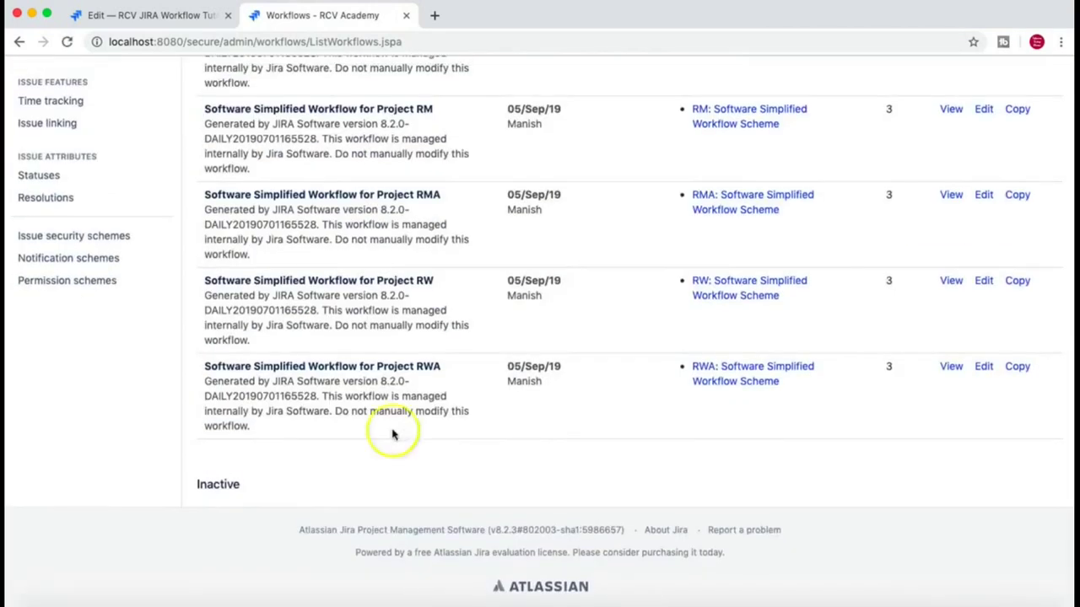
Step: Expand the inactive workflows and open RCV JIRA Workflow Tutorial for editing
click(229, 484)
scroll(501, 434, down, 3)
scroll(295, 413, down, 2)
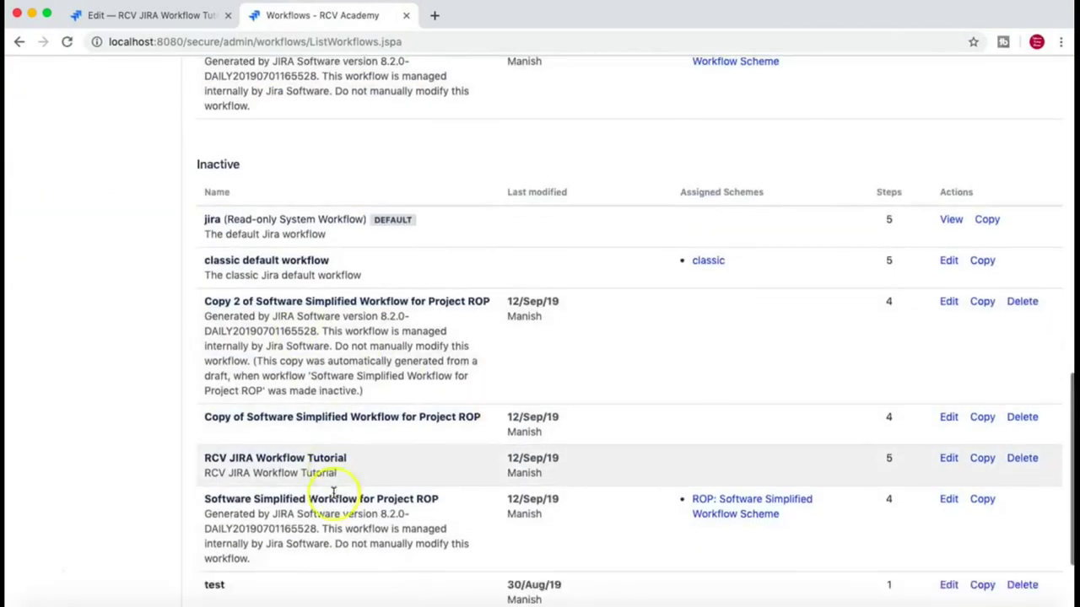
click(948, 437)
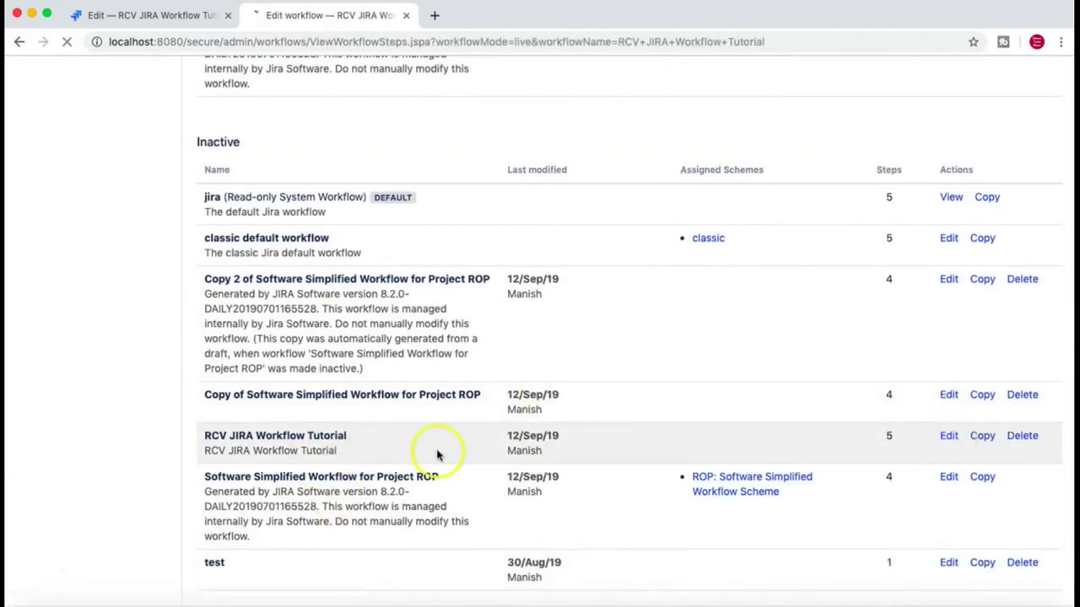
Step: Show the RCV JIRA Workflow Tutorial workflow as a diagram and open its In testing transition from In Development to In Testing
scroll(676, 363, up, 5)
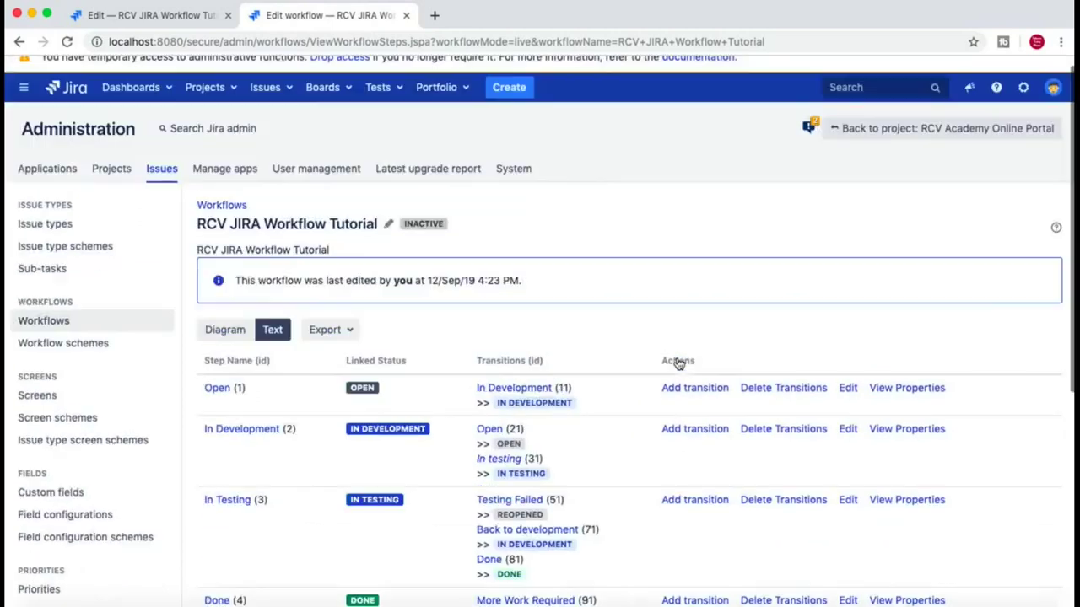
click(224, 329)
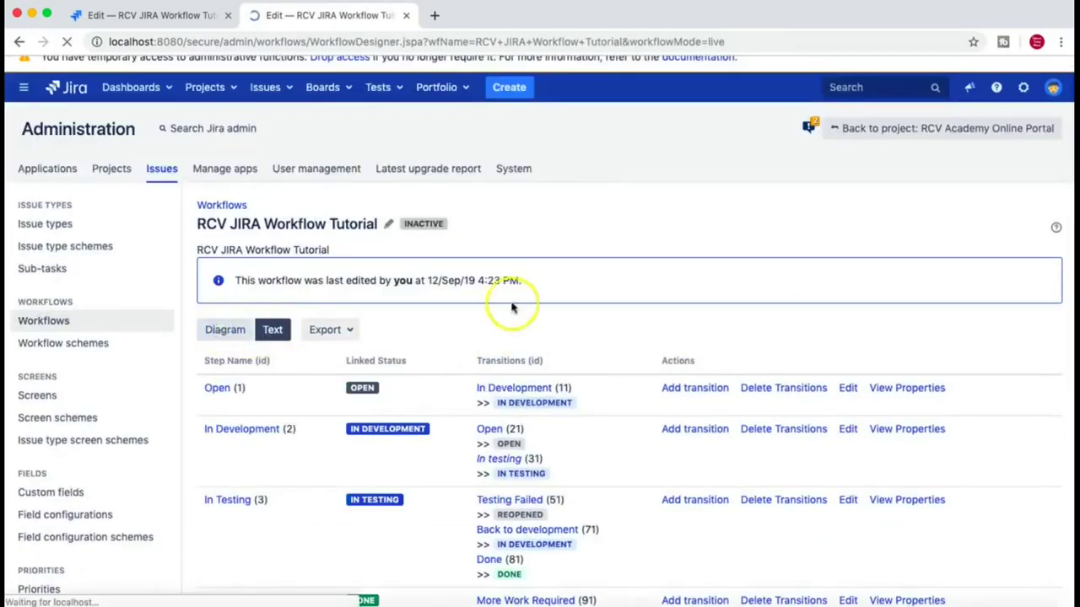
scroll(603, 363, down, 3)
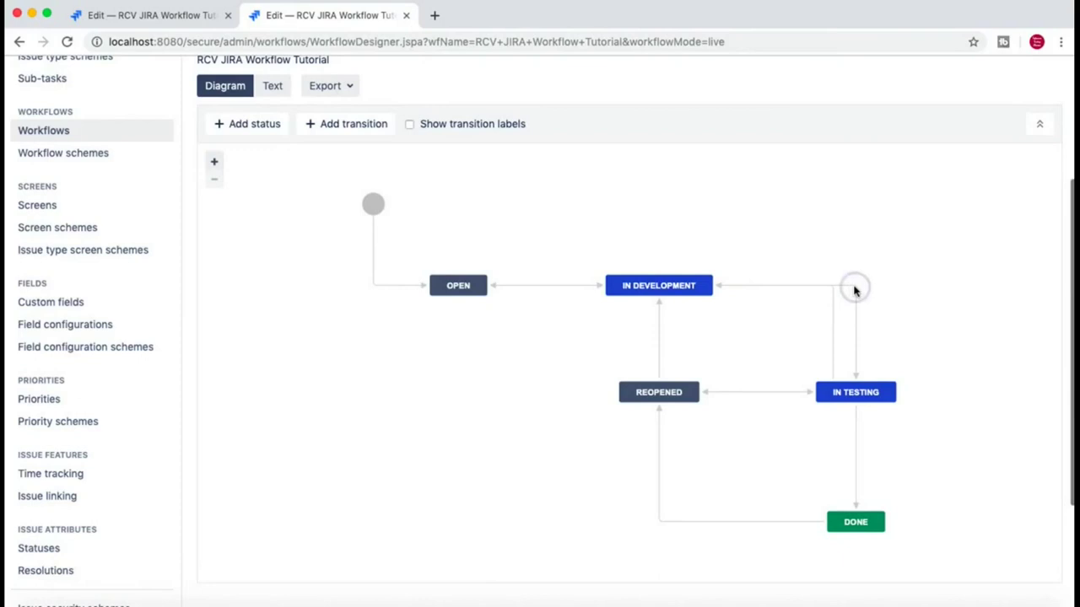
click(852, 290)
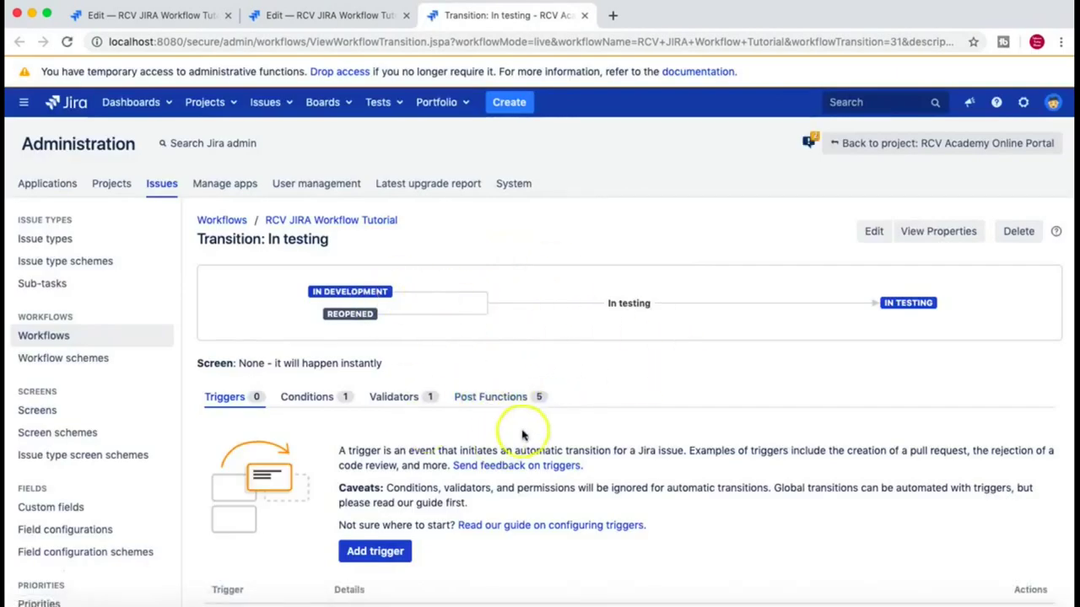
Step: Look over the In testing transition's triggers and open its post functions
scroll(522, 435, down, 2)
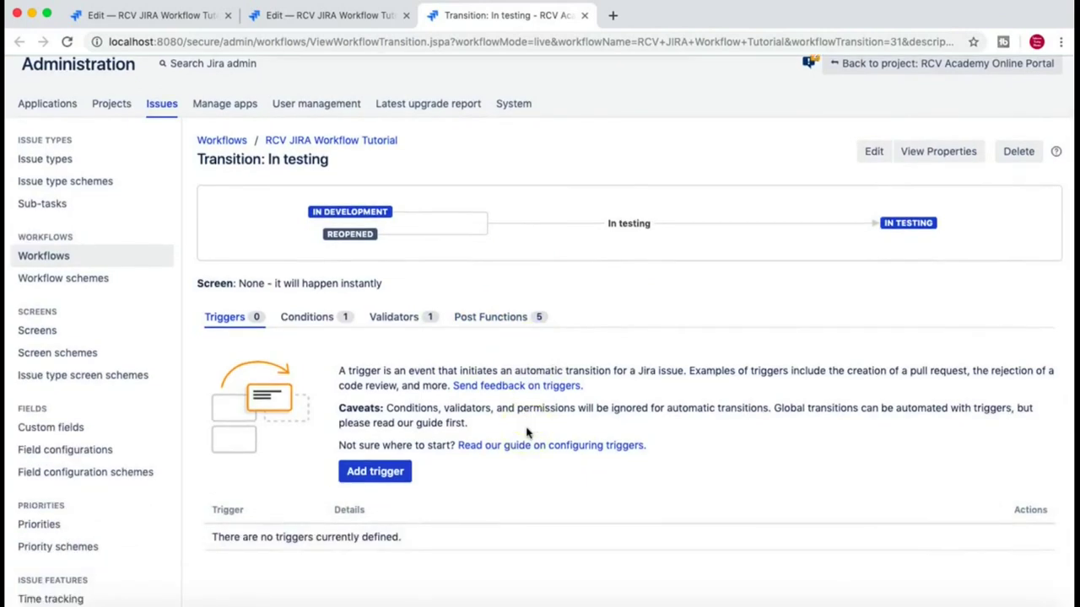
scroll(527, 433, up, 2)
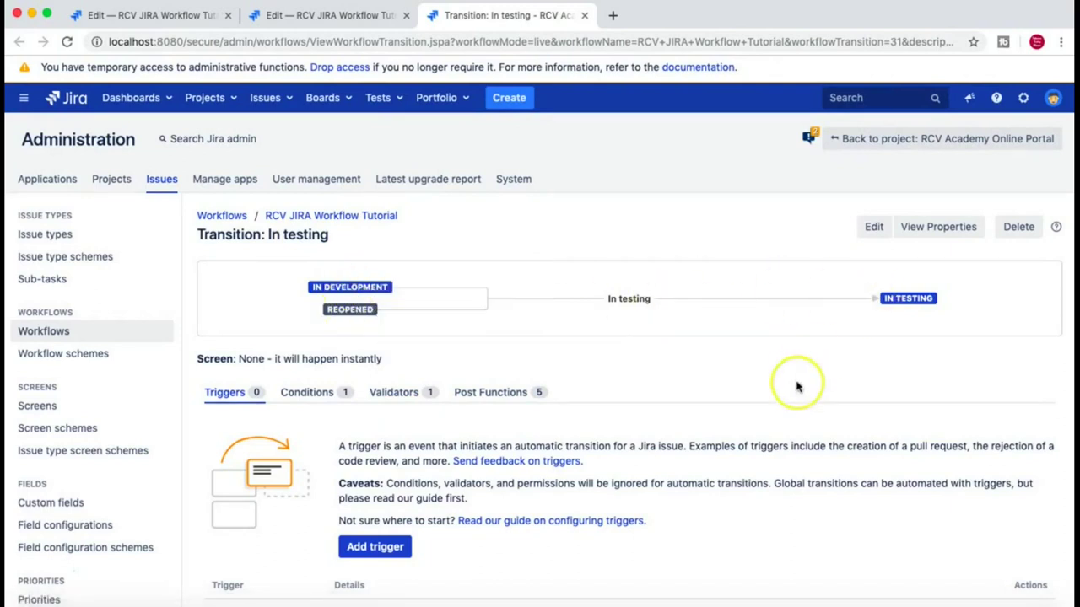
scroll(796, 380, down, 2)
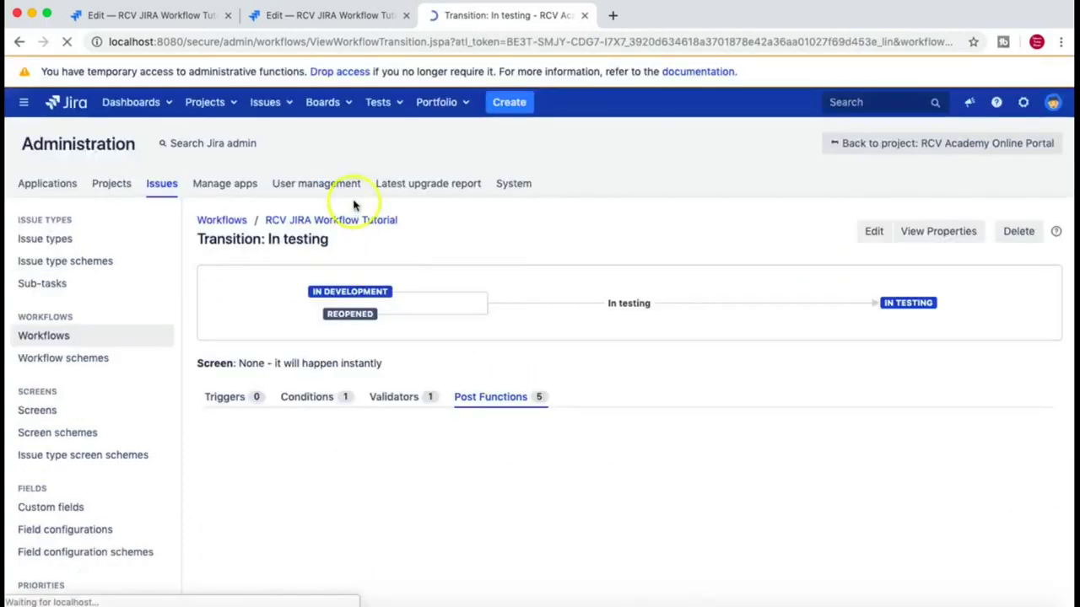
Step: Read the In testing transition's existing post functions and check the event setting of the Generic Event function without changing it
scroll(563, 413, down, 3)
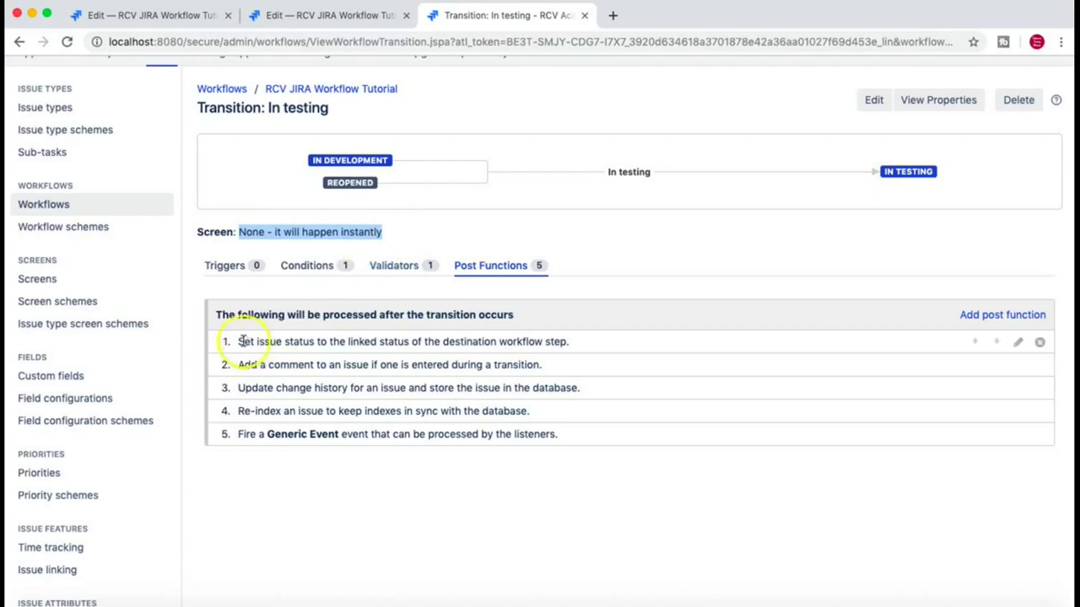
click(217, 315)
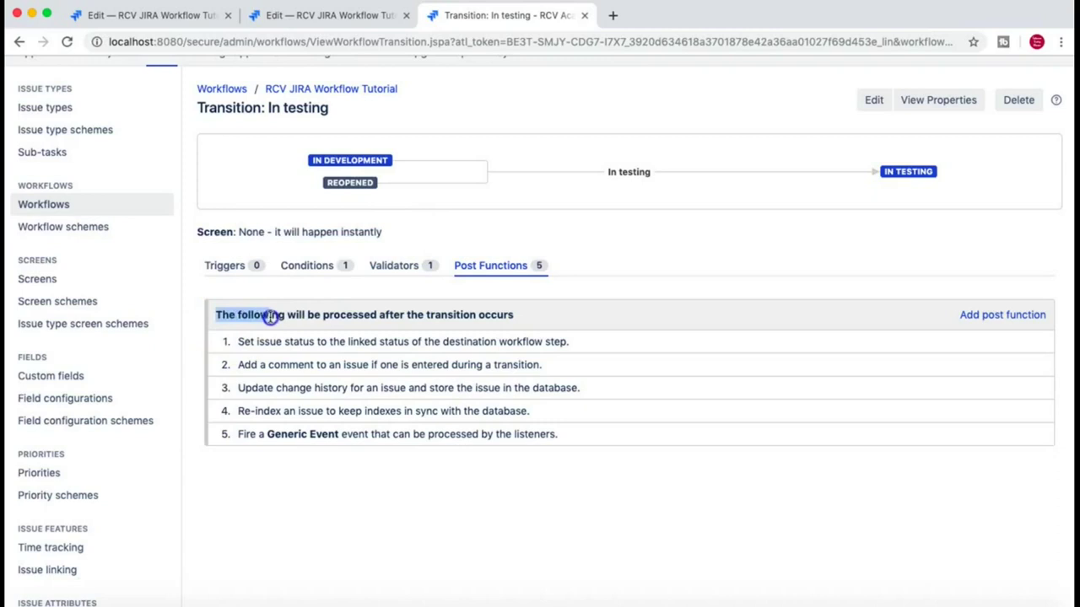
drag(238, 342, 531, 344)
click(568, 343)
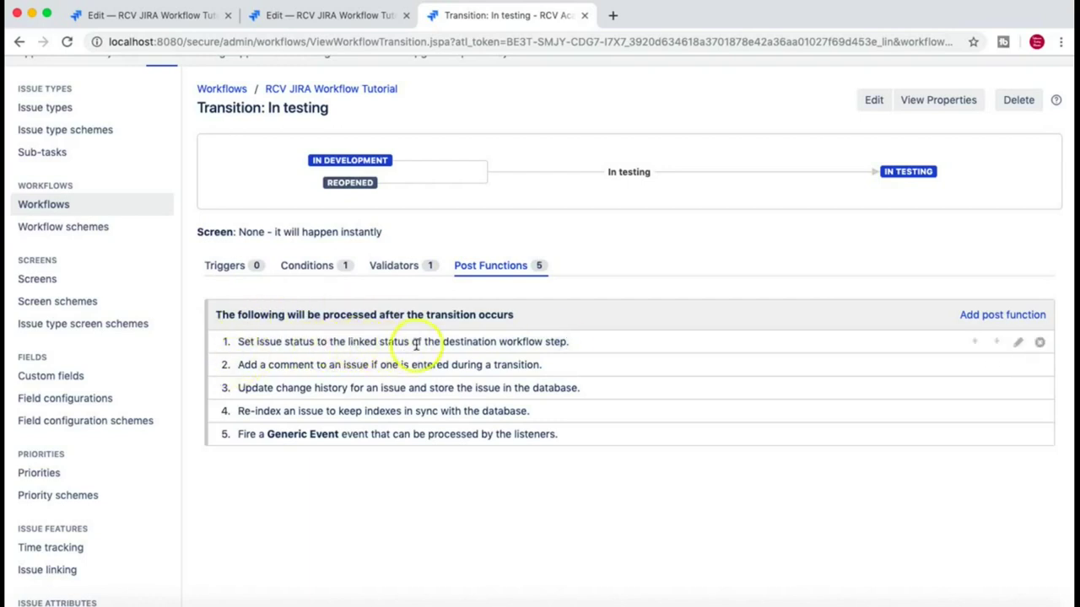
drag(580, 344, 242, 336)
click(265, 341)
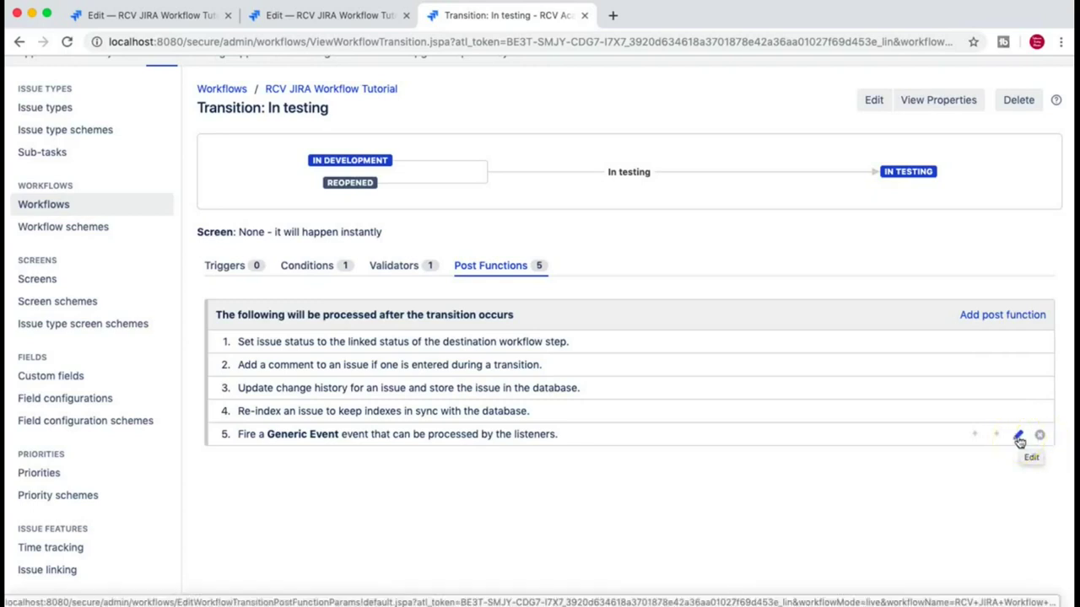
click(1018, 436)
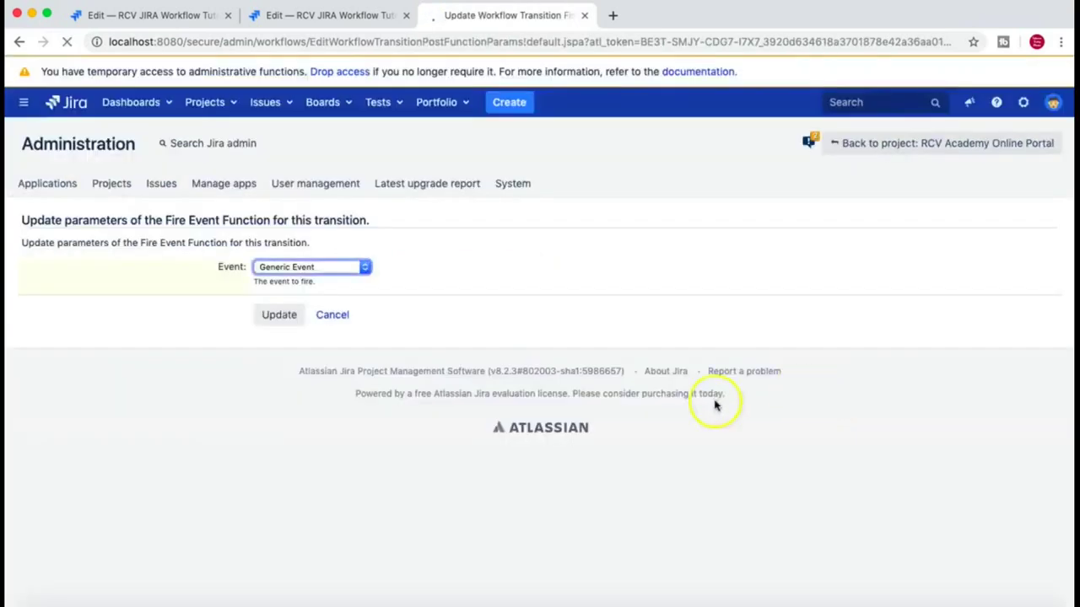
click(332, 314)
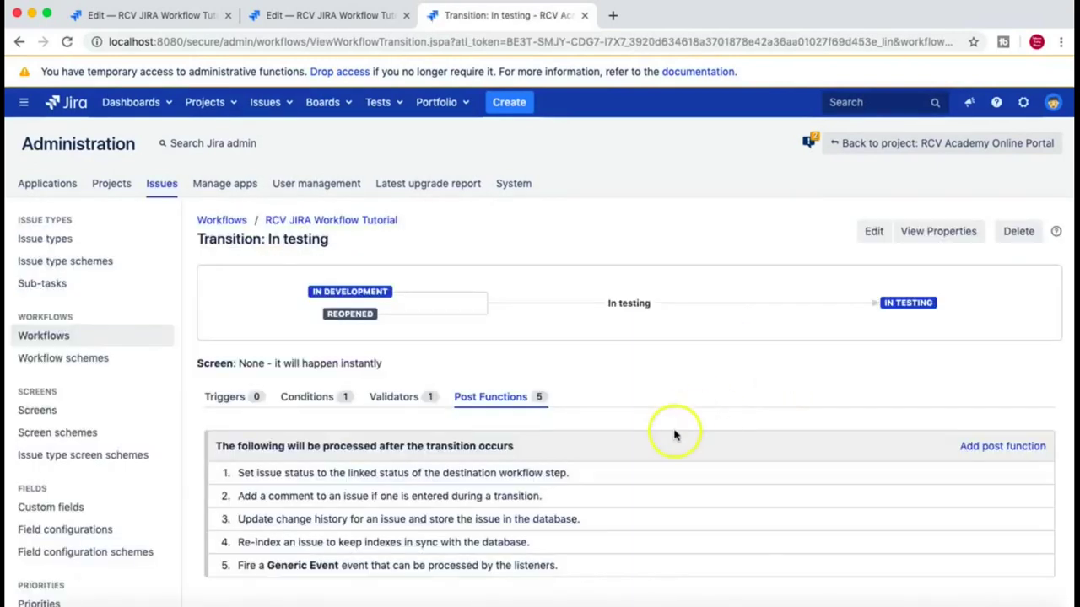
Step: Start adding a post function to the In testing transition and choose Assign to Lead Developer
scroll(675, 435, down, 3)
click(1013, 333)
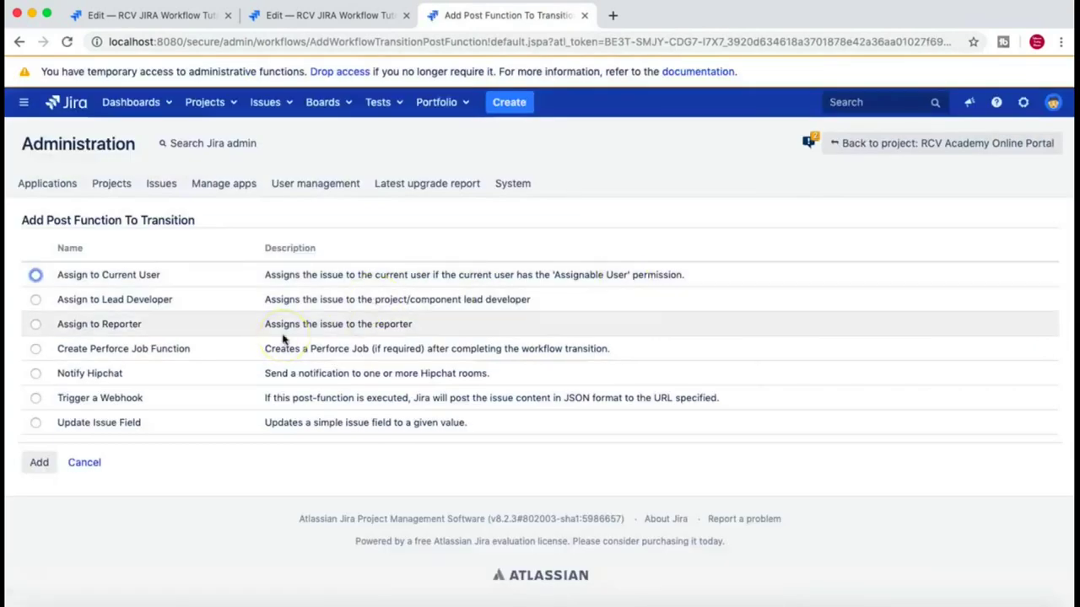
click(36, 277)
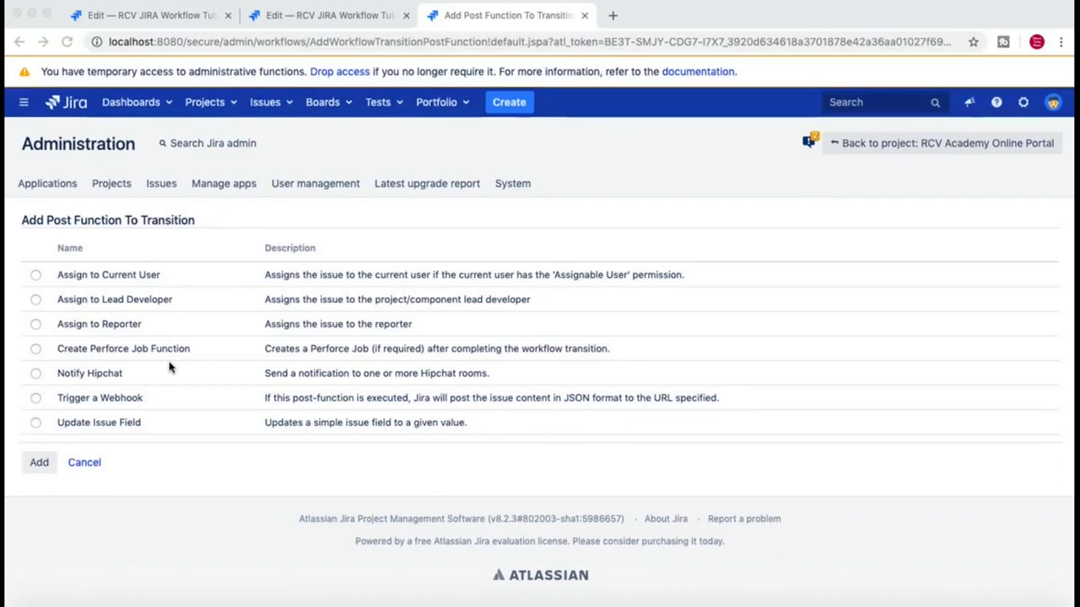
click(36, 299)
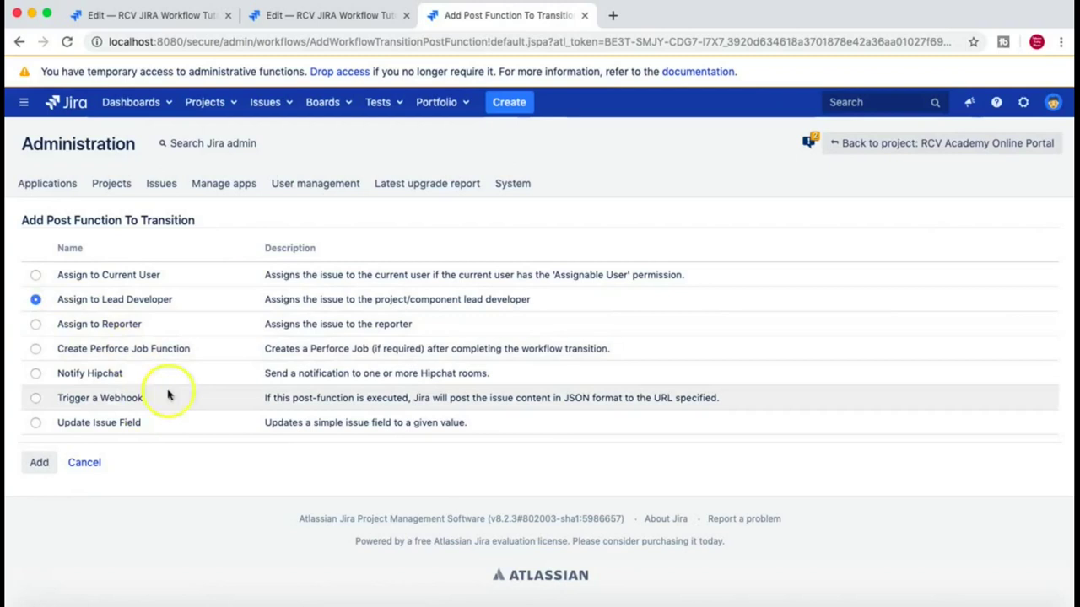
Step: Examine in the workflow diagram how transitions connect the Open, In Development and In Testing statuses
click(350, 15)
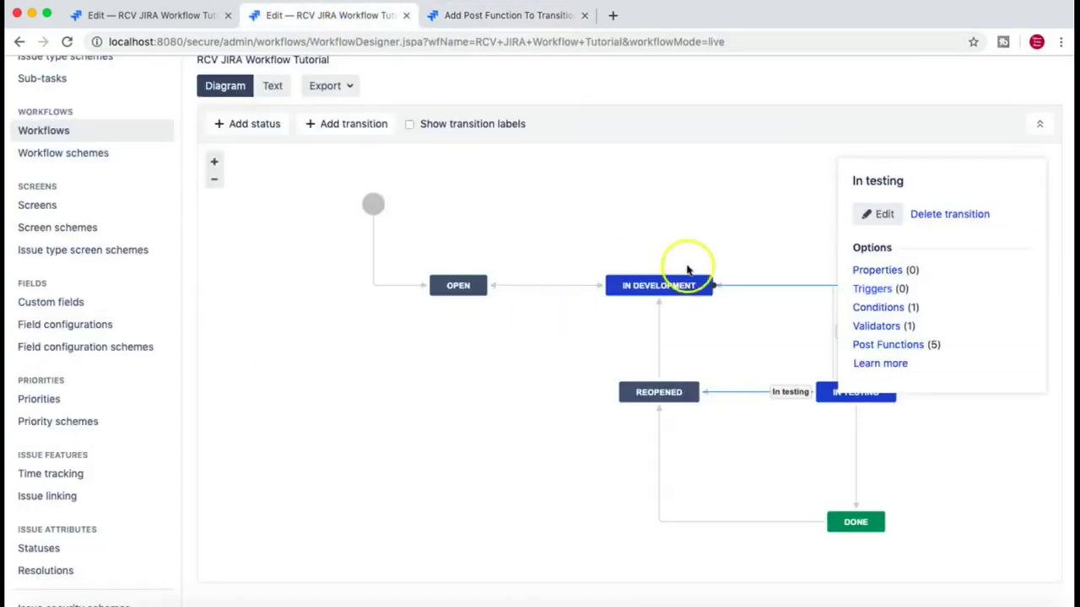
click(732, 253)
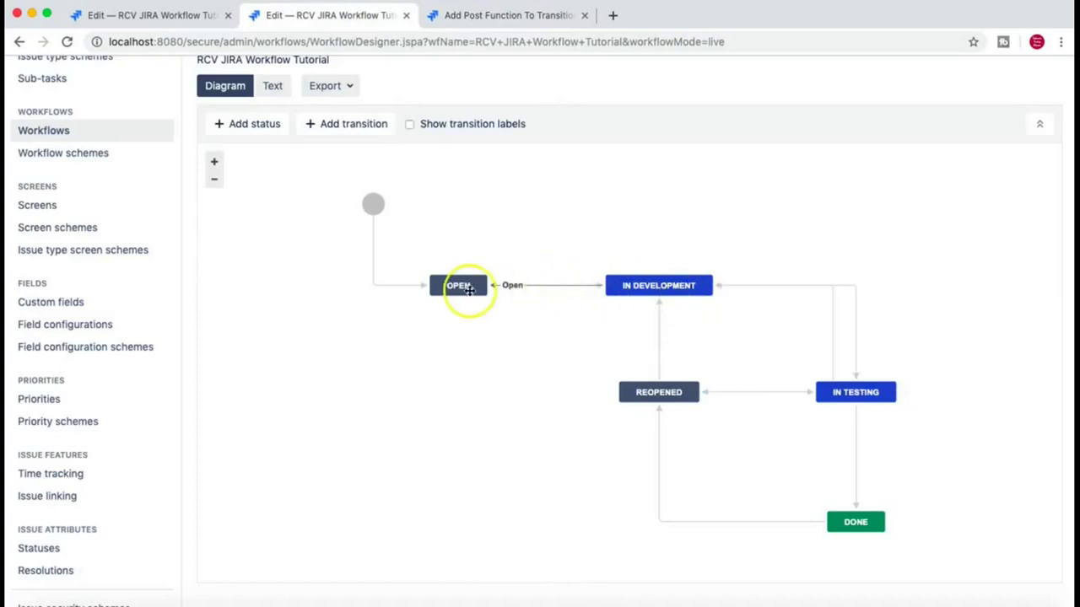
click(458, 288)
click(660, 288)
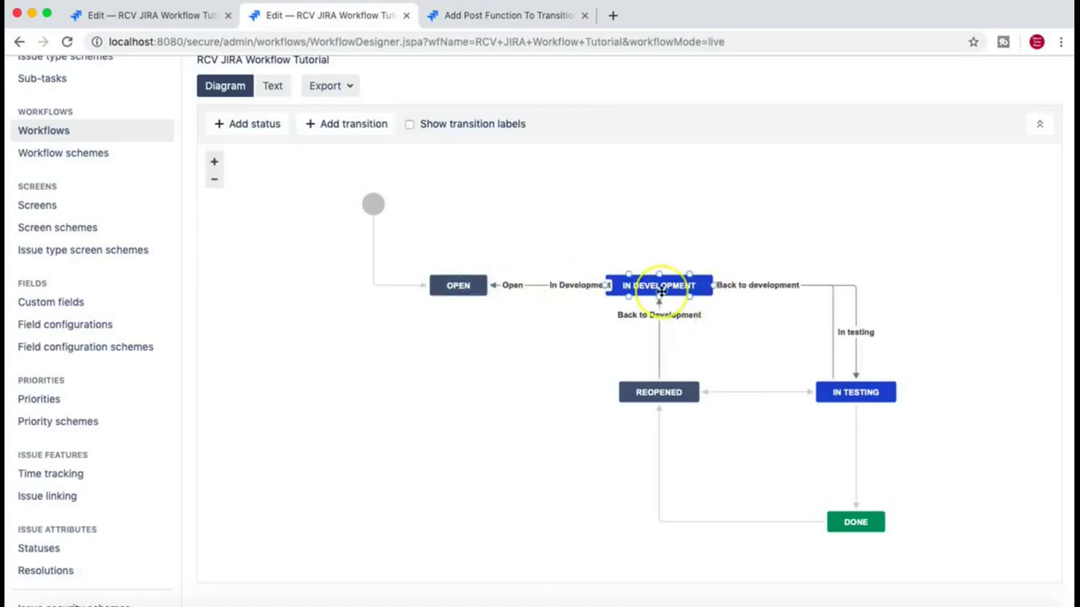
click(787, 287)
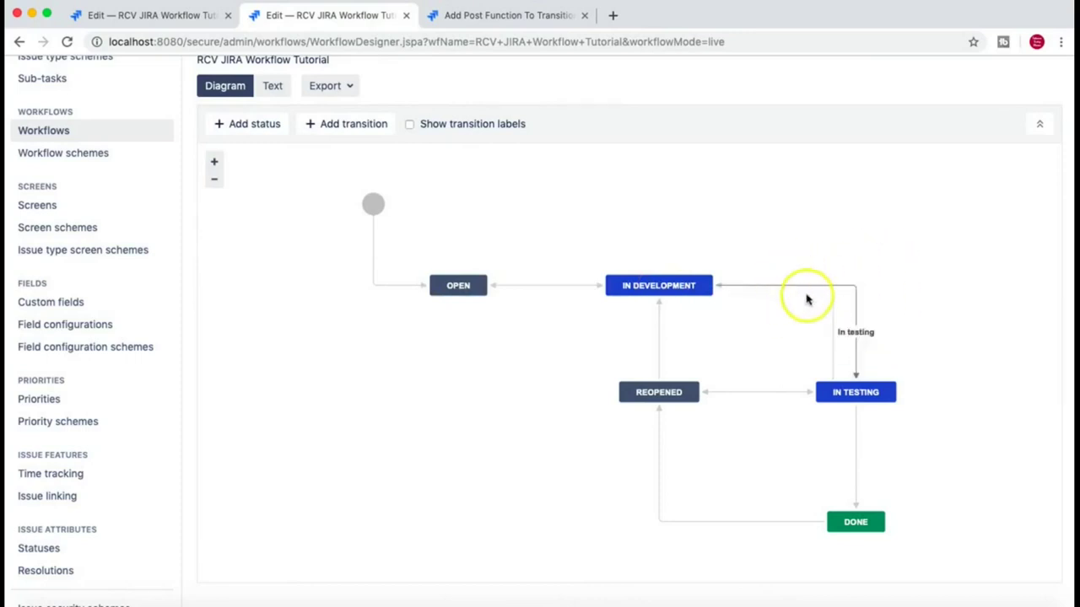
click(857, 391)
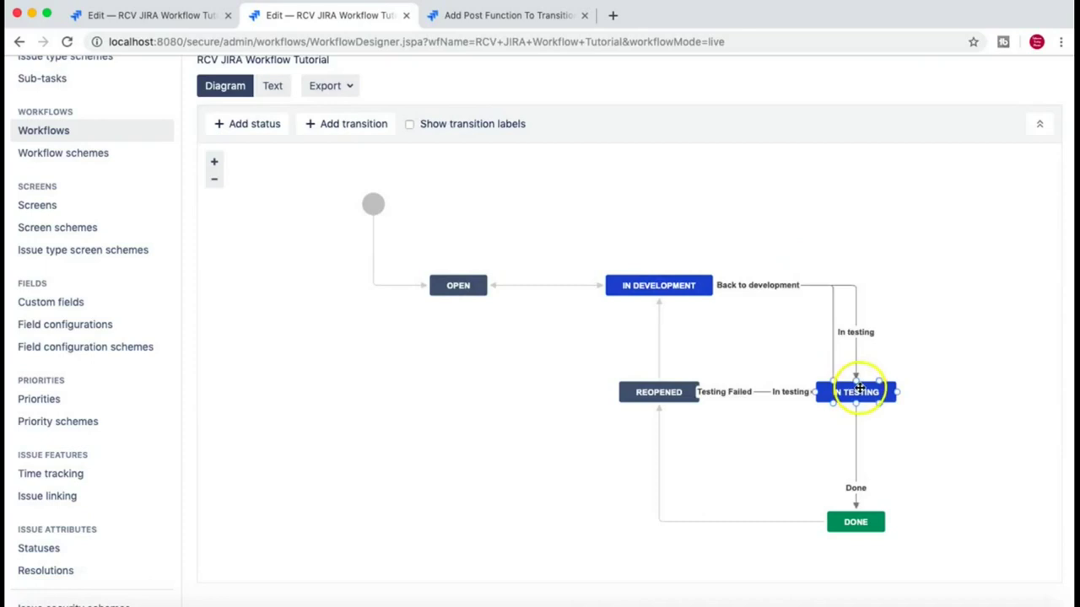
click(584, 242)
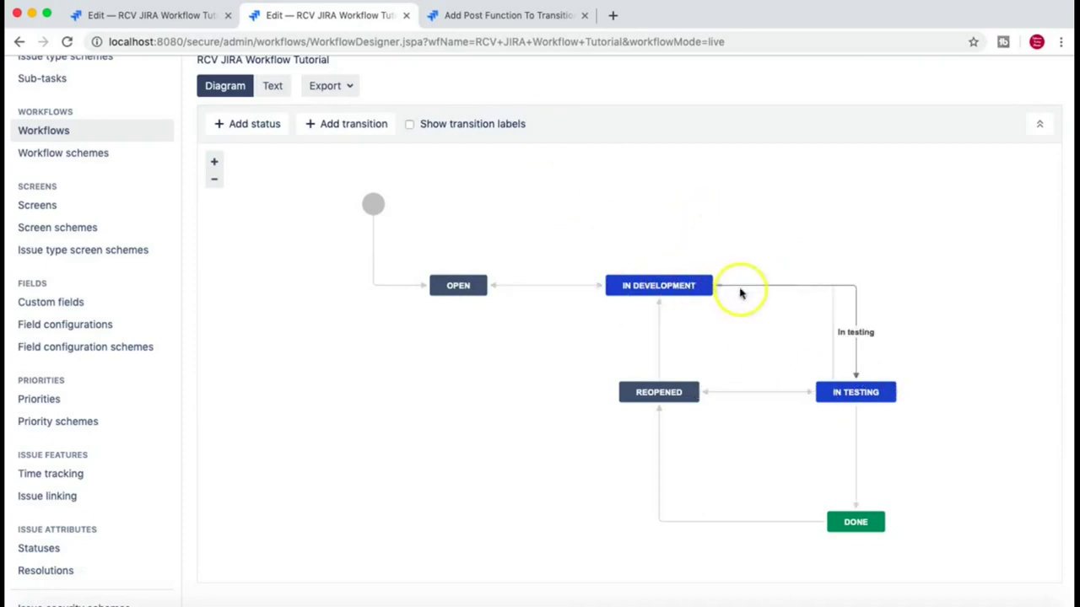
click(648, 285)
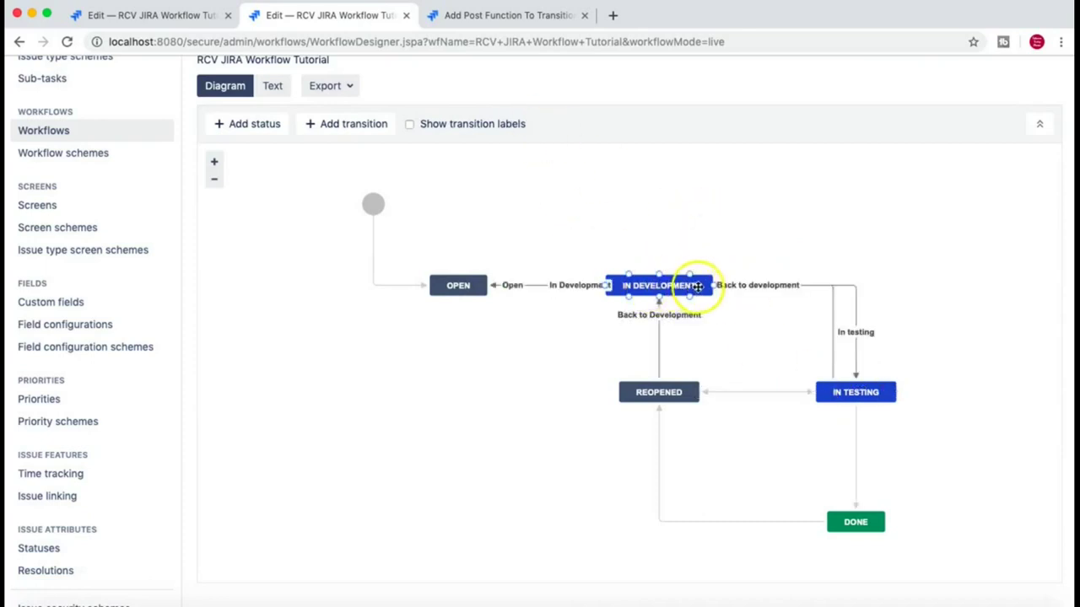
click(730, 291)
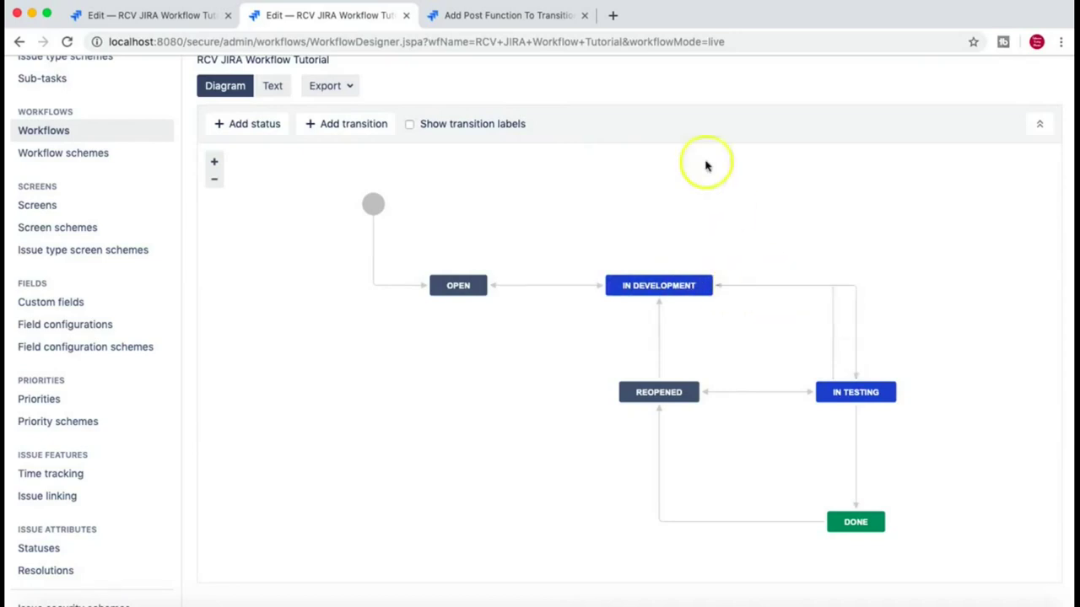
Step: Add the Assign to Lead Developer post function to the In testing transition and check the resulting function order
click(515, 17)
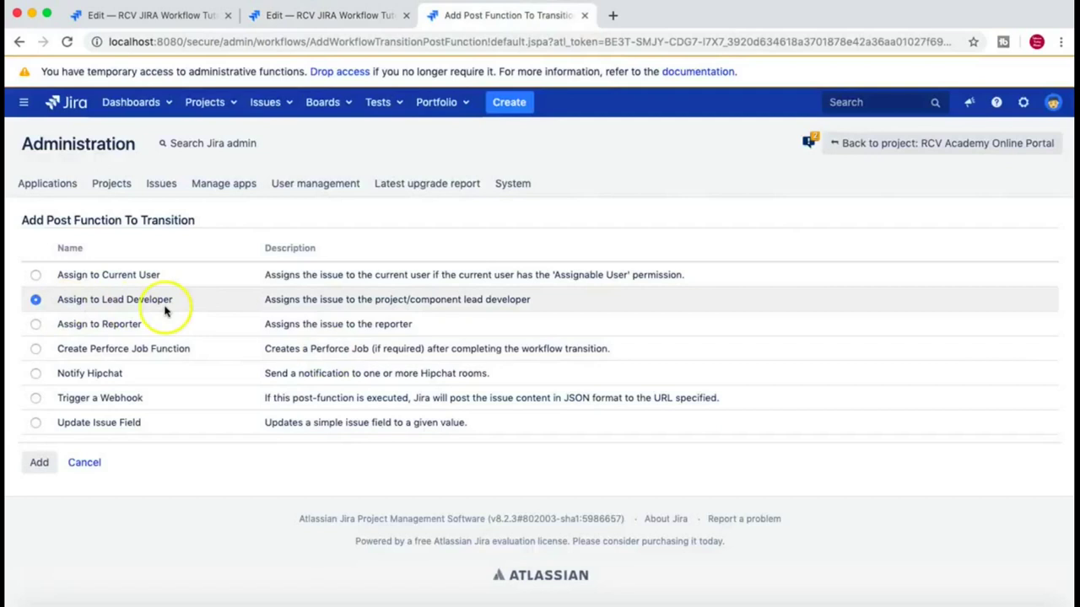
click(39, 465)
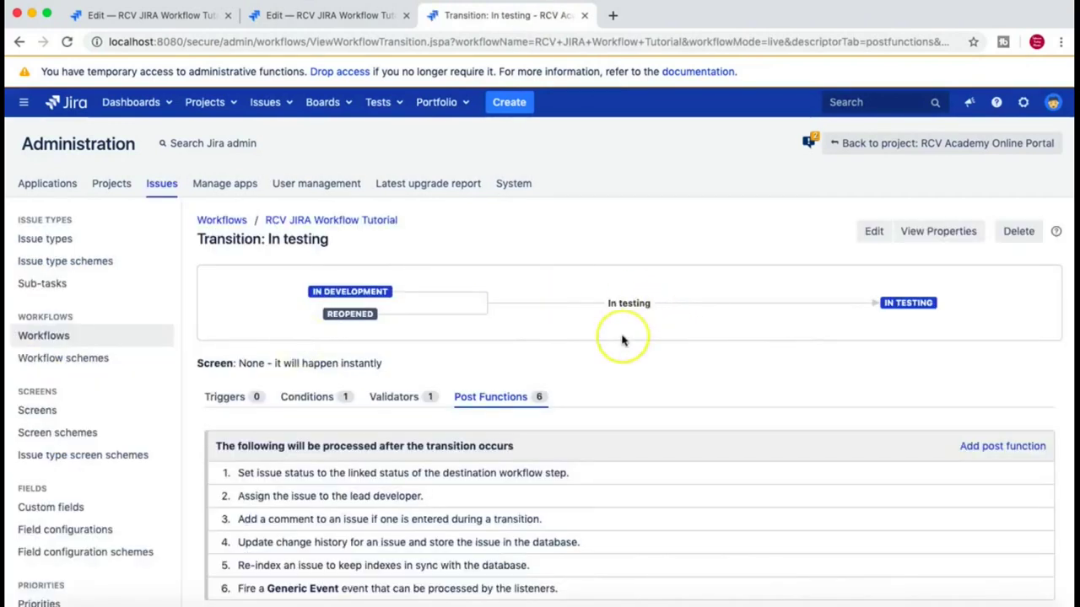
scroll(622, 337, down, 2)
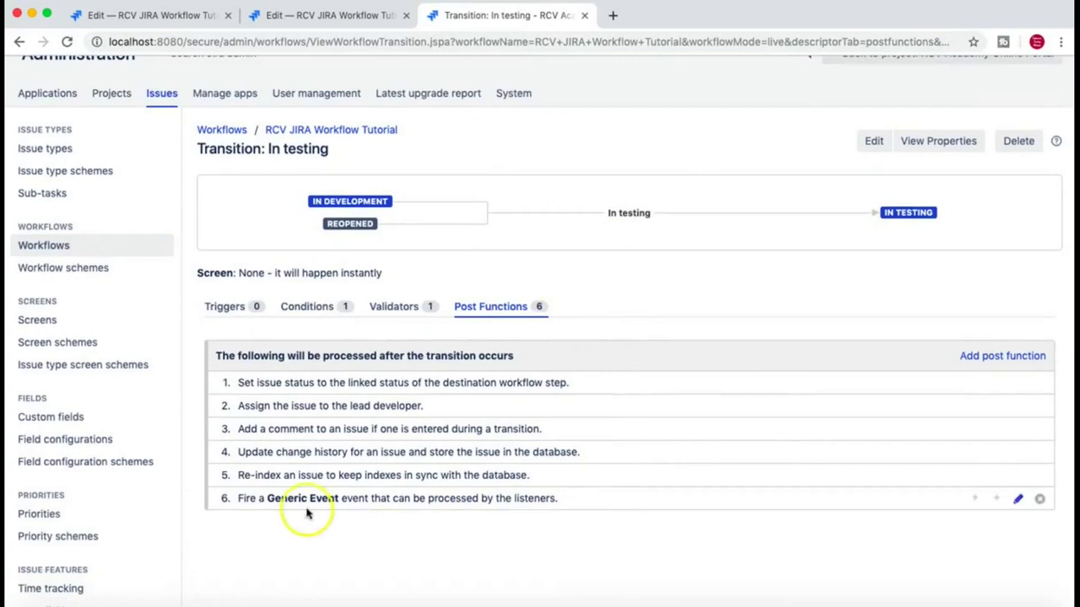
drag(300, 477, 345, 478)
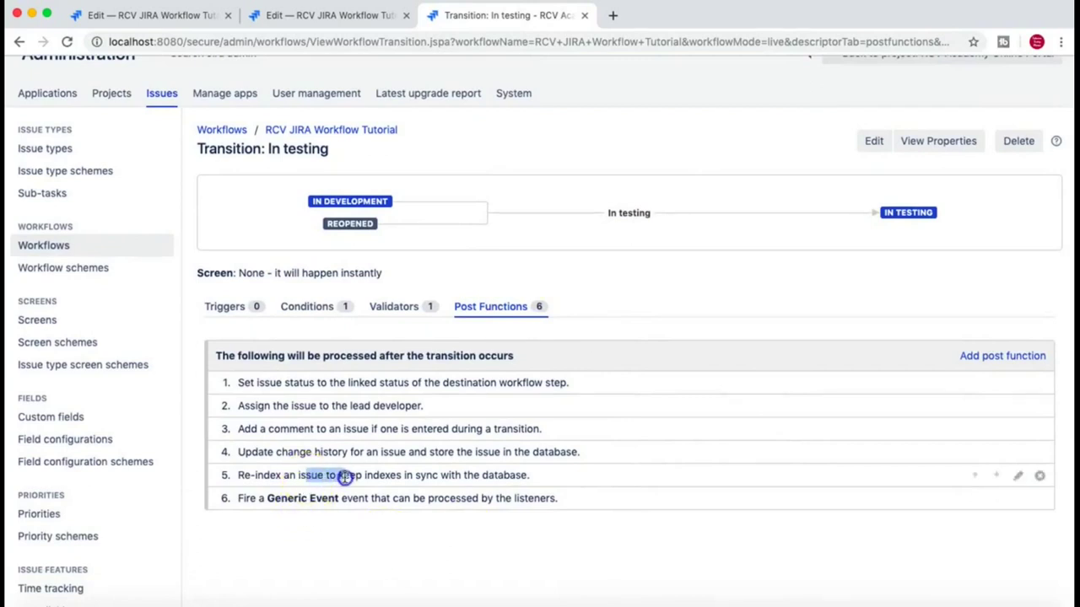
click(345, 477)
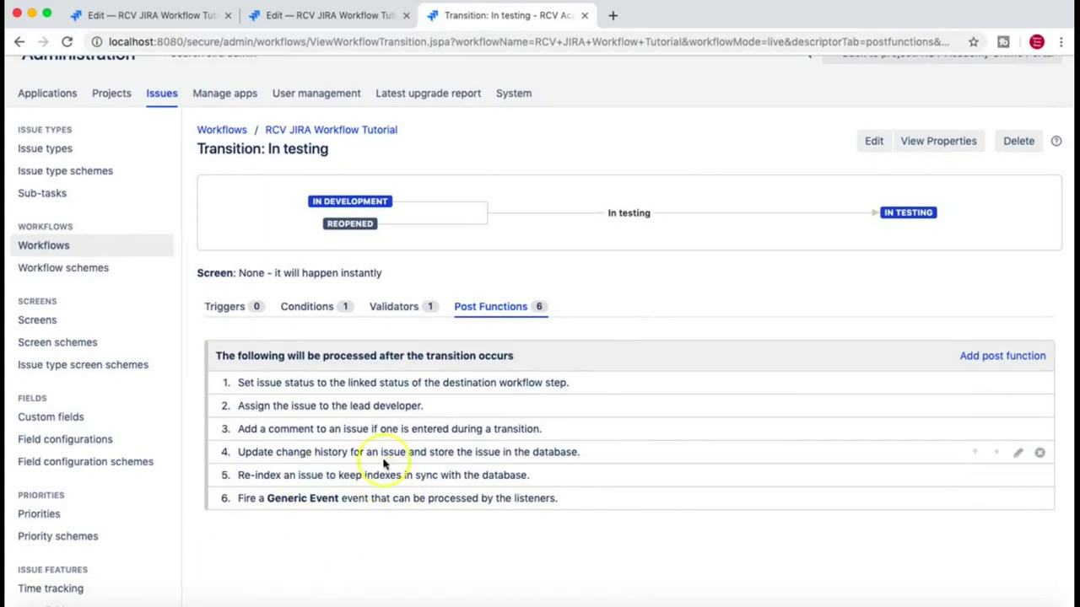
scroll(554, 409, up, 1)
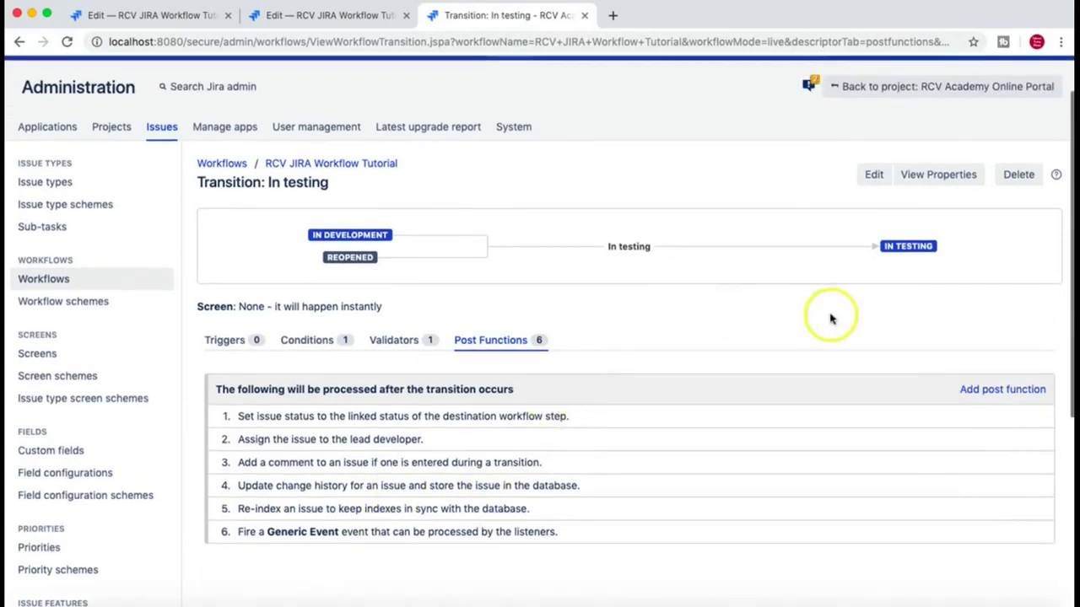
click(982, 388)
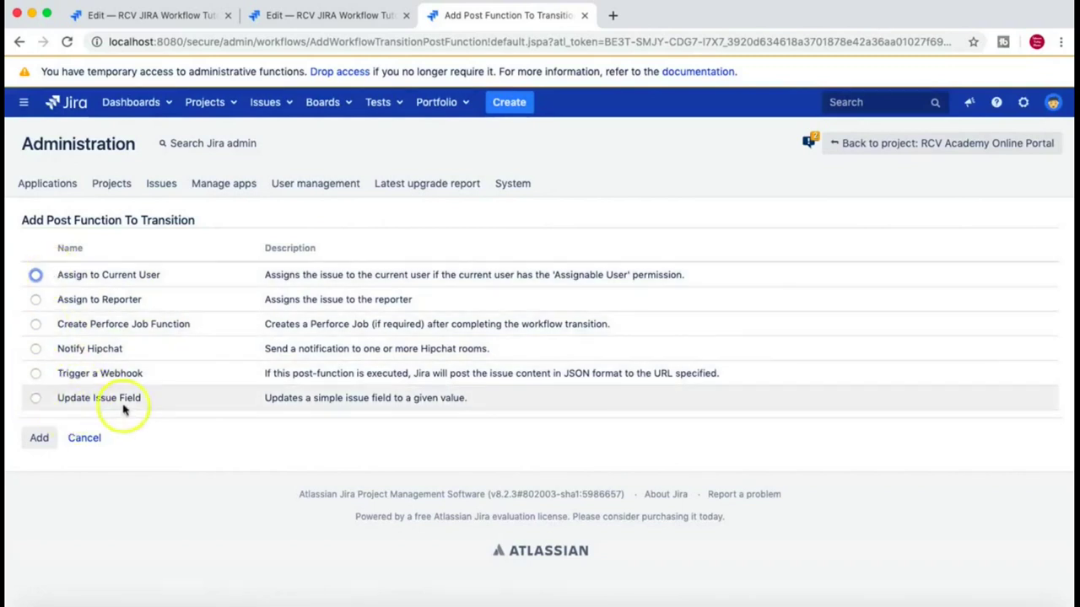
click(35, 398)
click(36, 439)
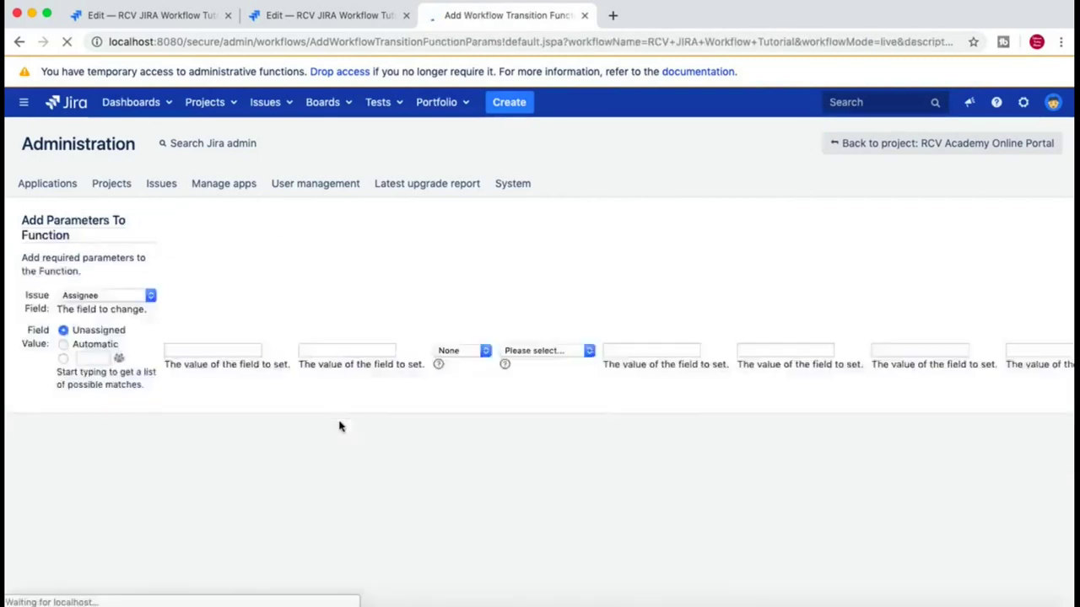
click(258, 270)
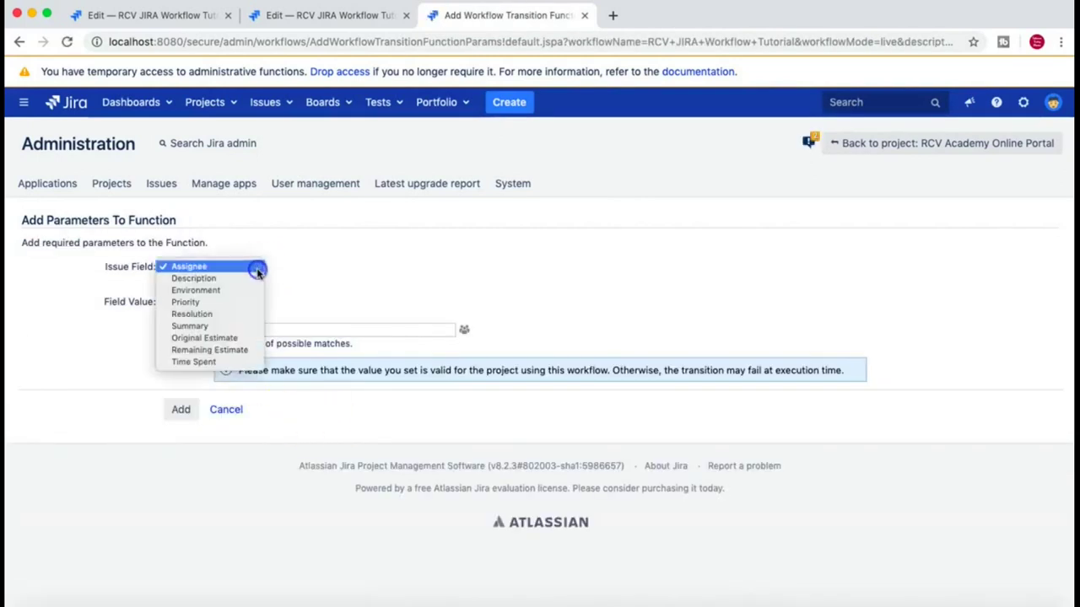
click(234, 315)
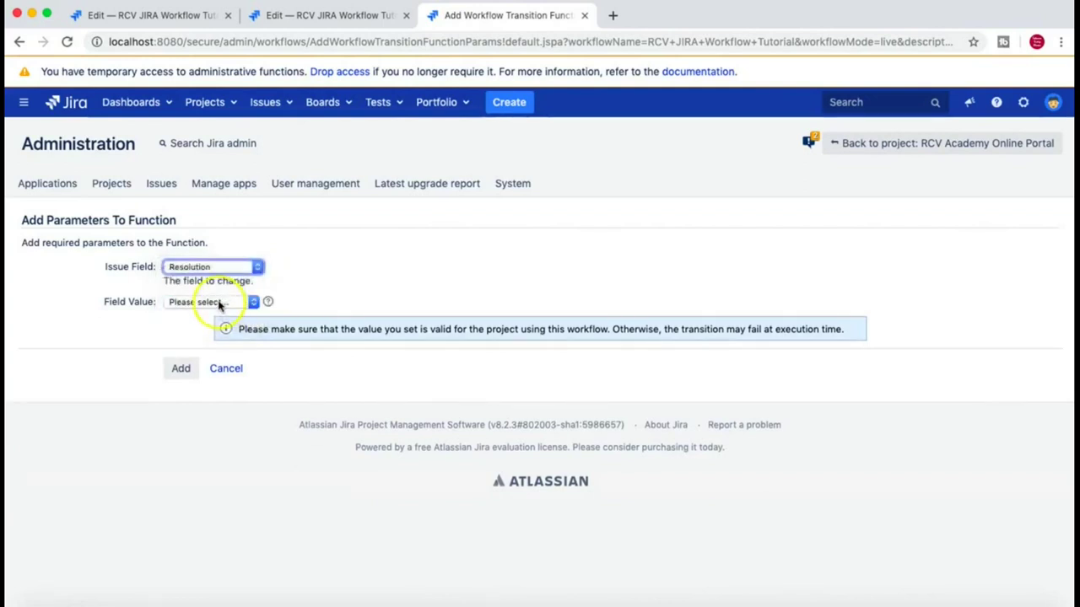
click(218, 304)
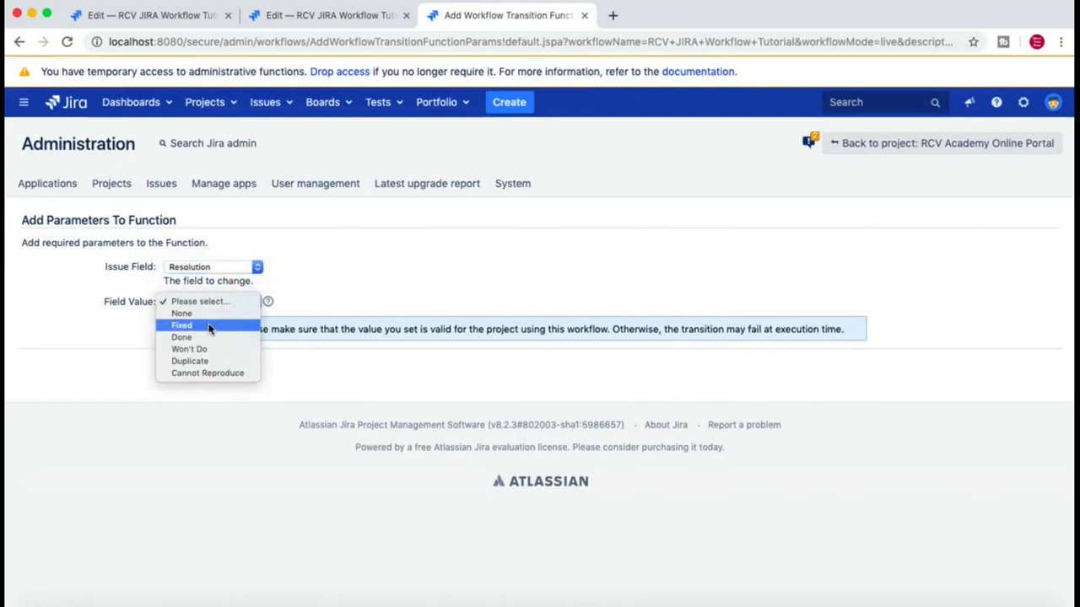
click(208, 327)
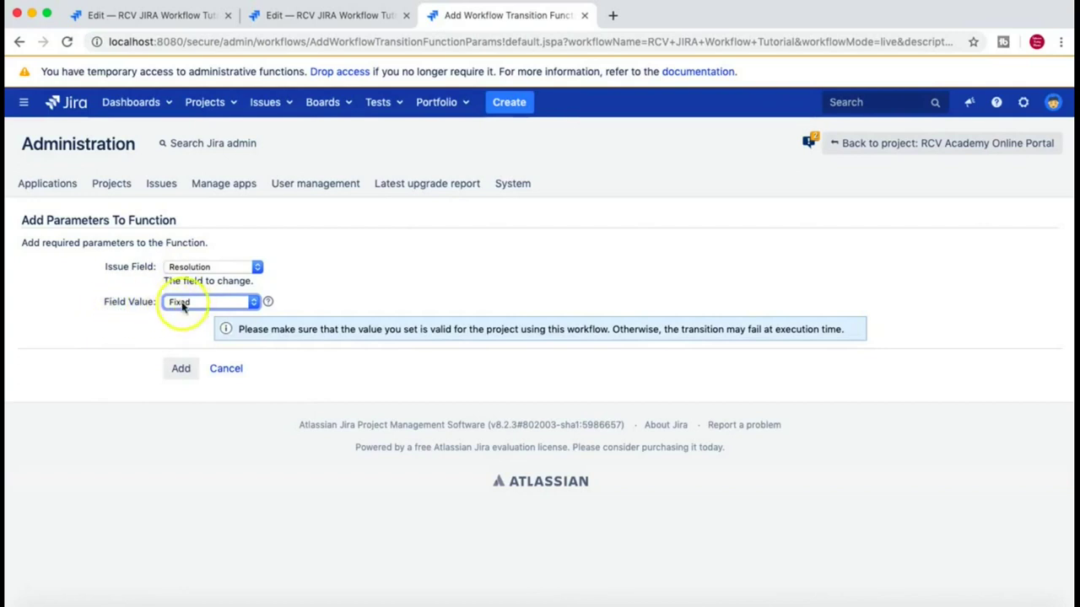
click(226, 368)
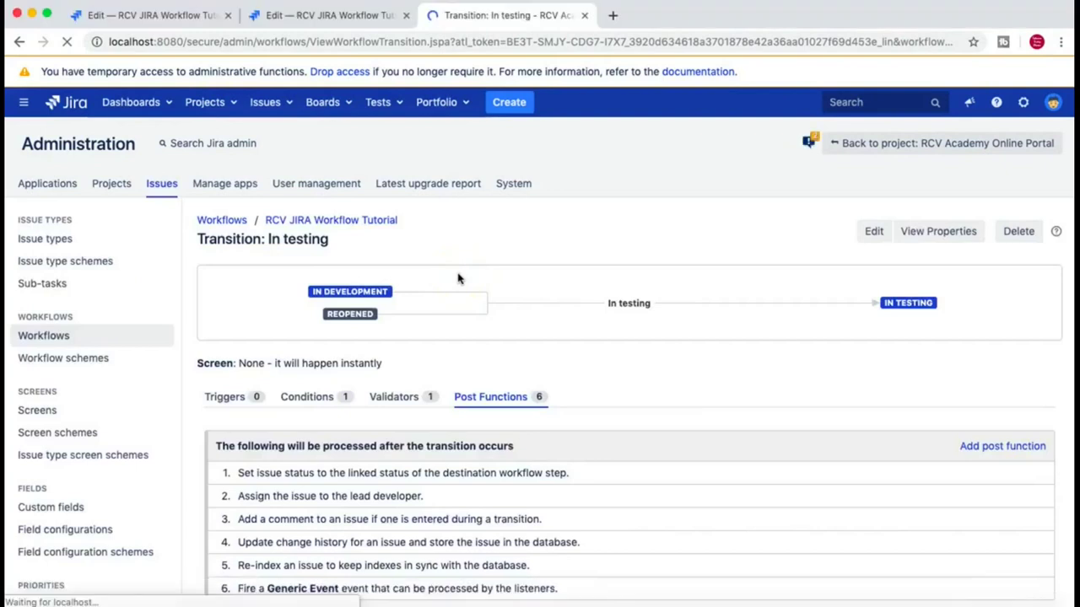
scroll(713, 414, down, 3)
click(673, 302)
scroll(313, 168, up, 1)
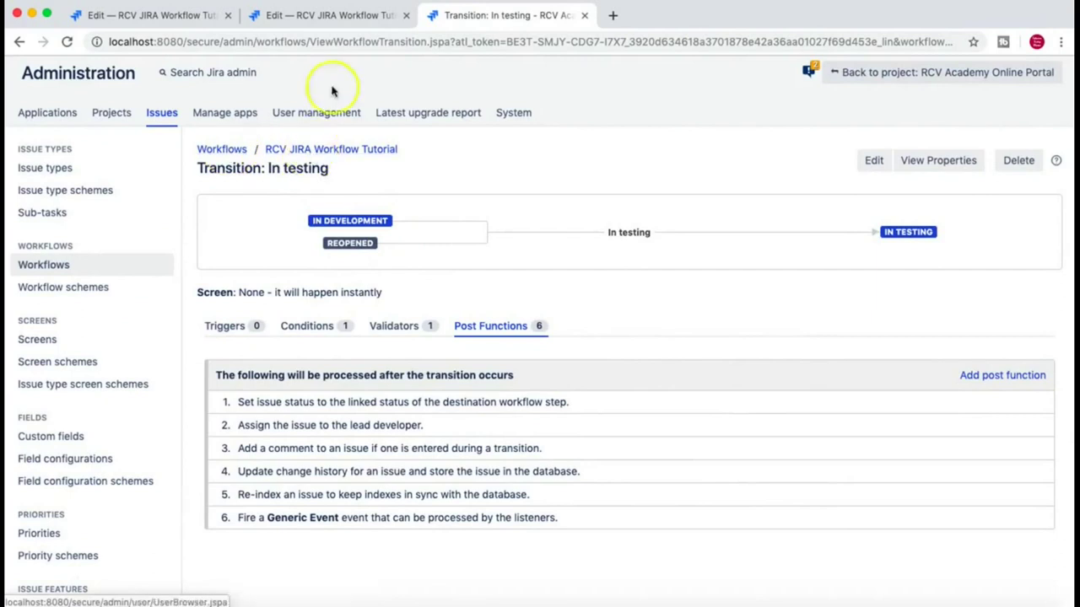
Step: Open the post functions of the Done transition between the In Testing and Done statuses from the workflow diagram
click(335, 18)
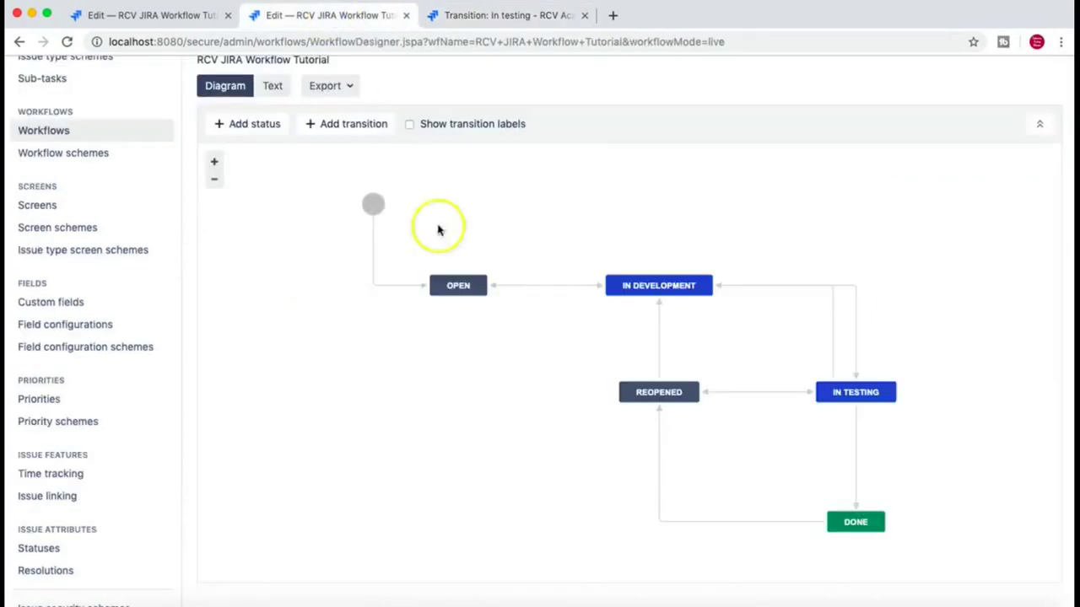
click(856, 447)
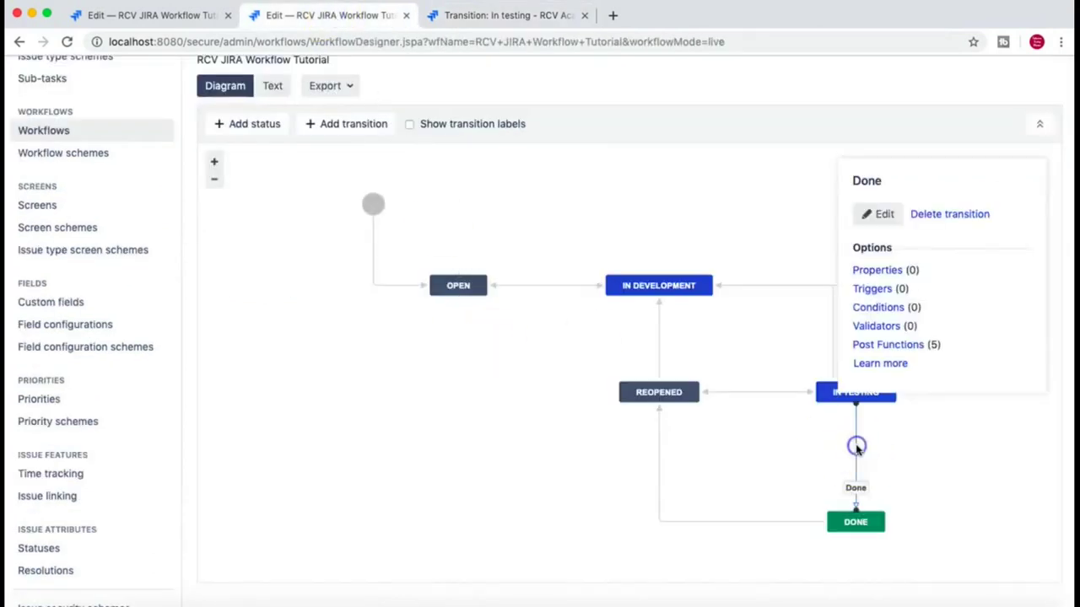
click(881, 345)
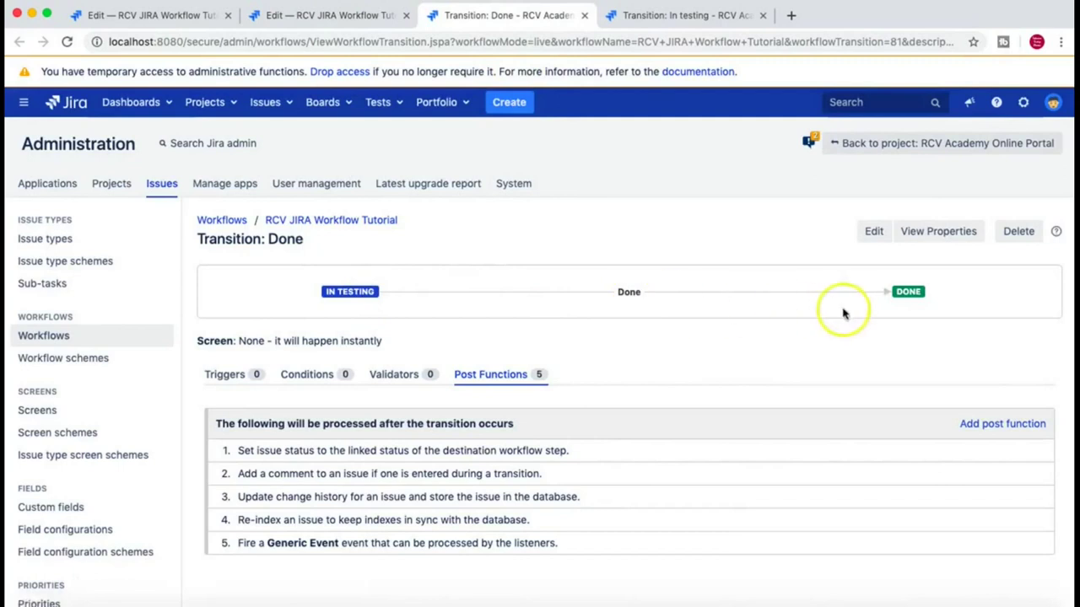
Step: Add an Update Issue Field post function to the Done transition that sets the Resolution field to Done
click(980, 424)
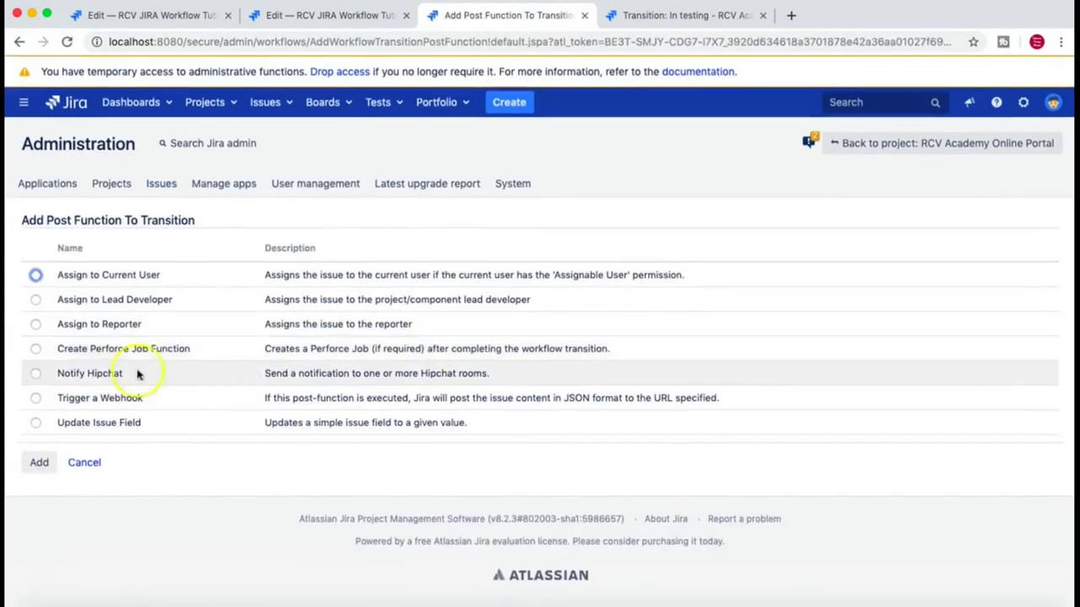
click(35, 422)
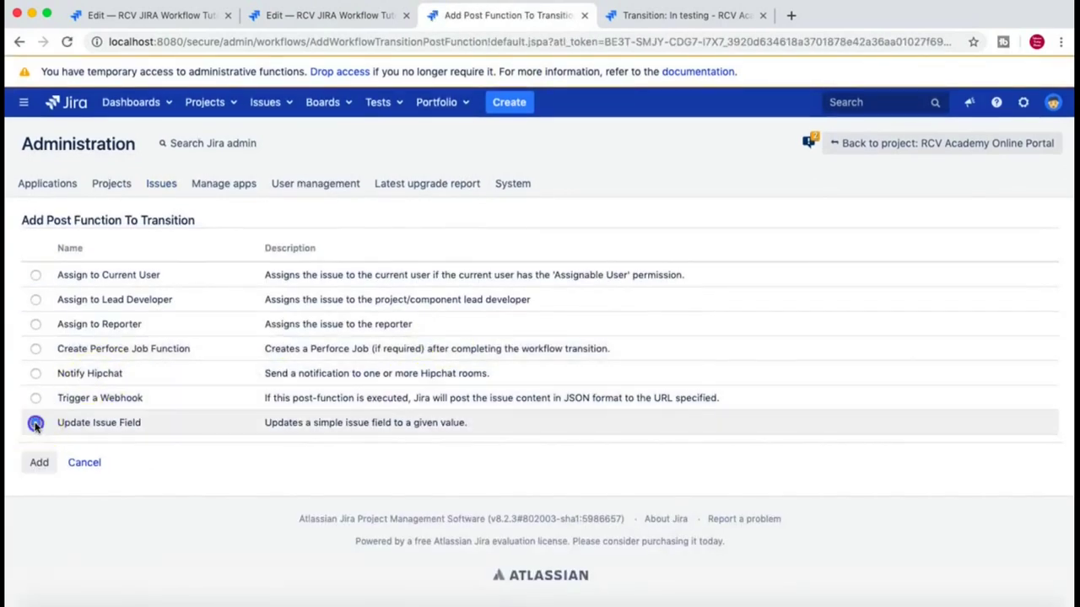
click(39, 462)
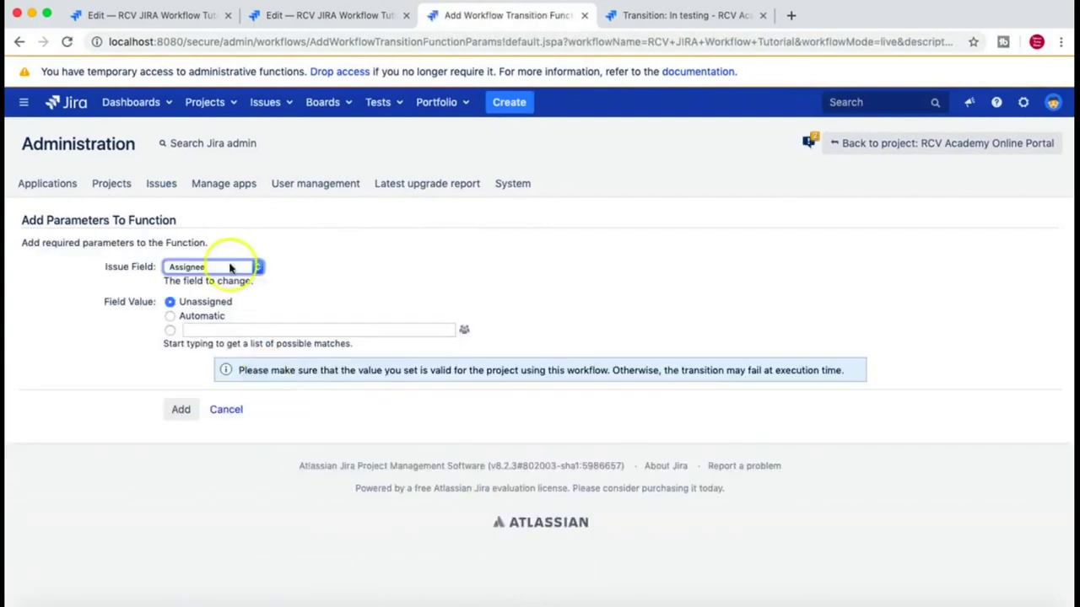
click(233, 267)
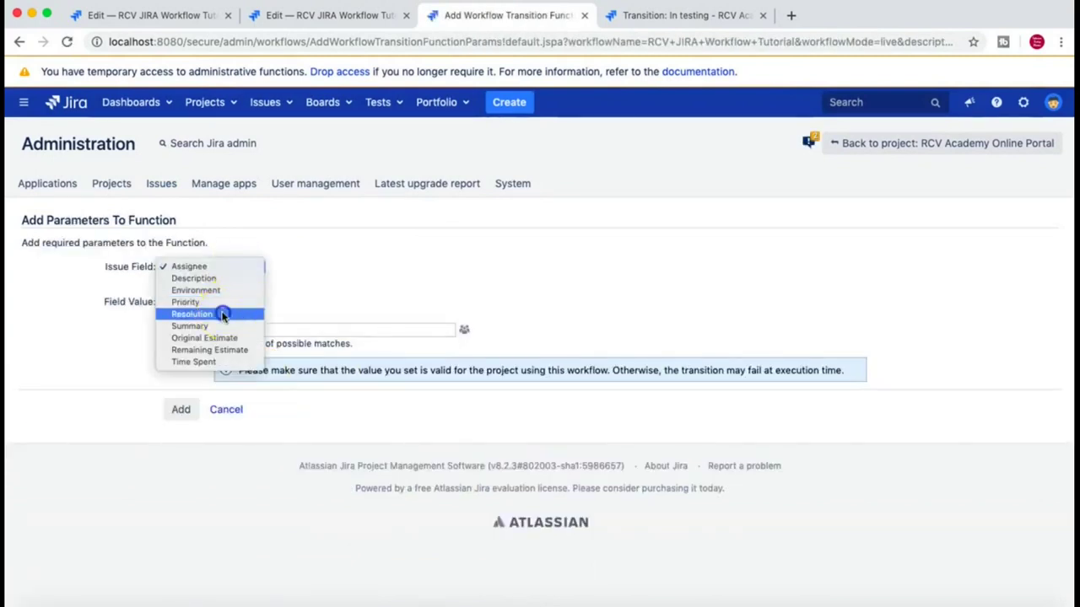
click(222, 314)
click(215, 304)
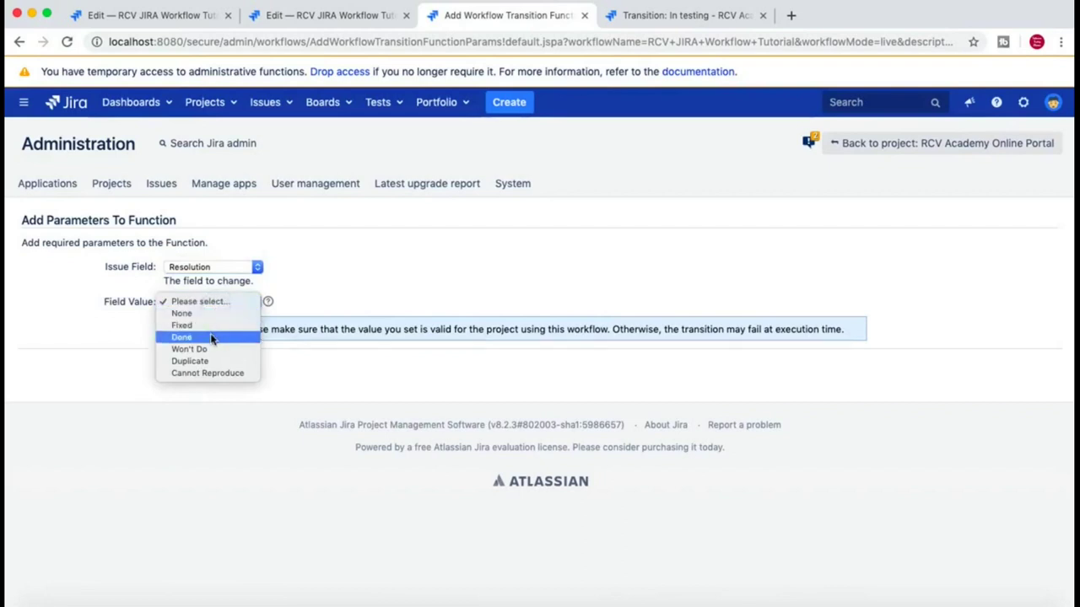
click(210, 336)
click(177, 366)
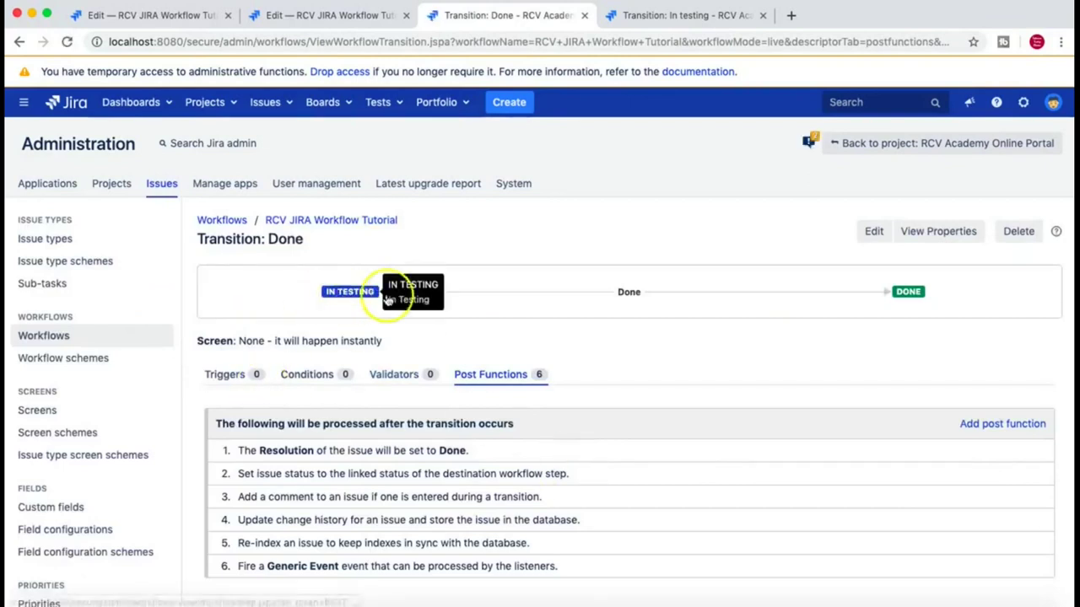
Step: Review the Done transition's post functions, including the new Resolution entry
scroll(710, 364, down, 3)
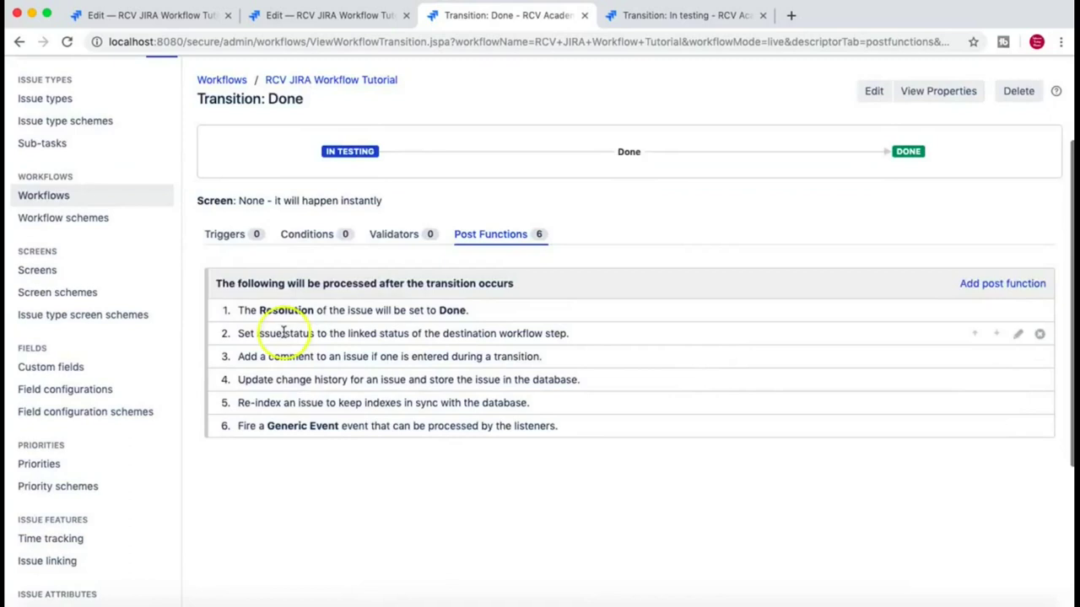
drag(355, 310, 437, 311)
click(490, 312)
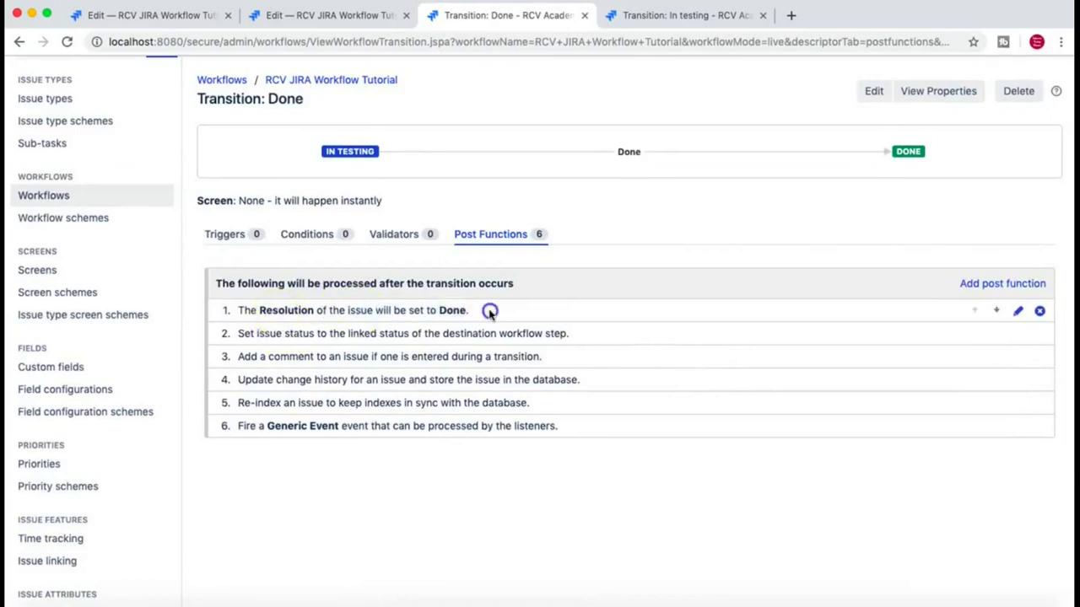
scroll(488, 314, up, 3)
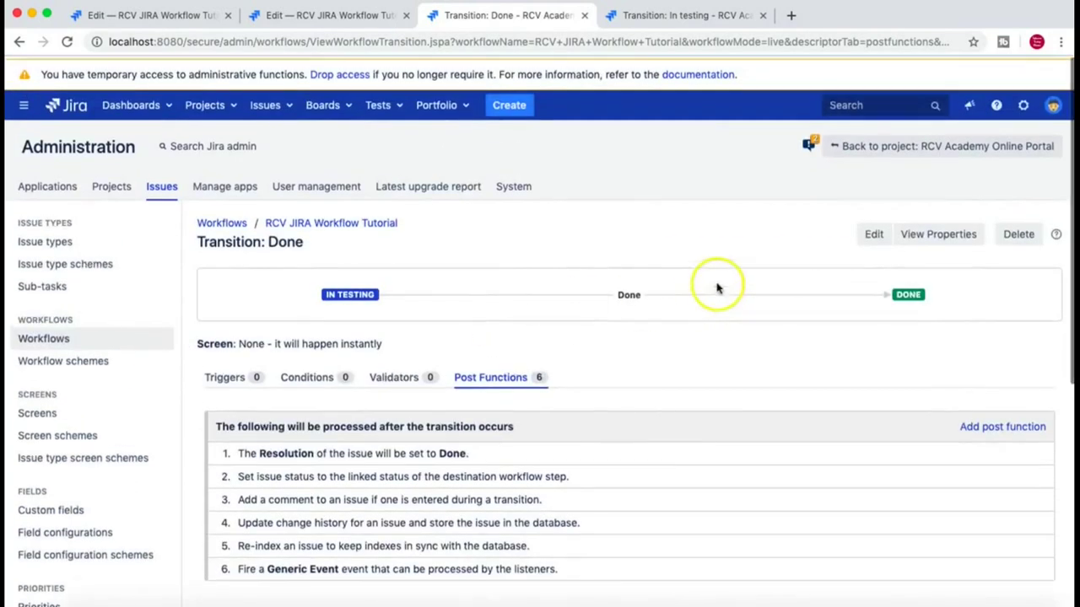
scroll(415, 242, down, 3)
scroll(415, 242, up, 3)
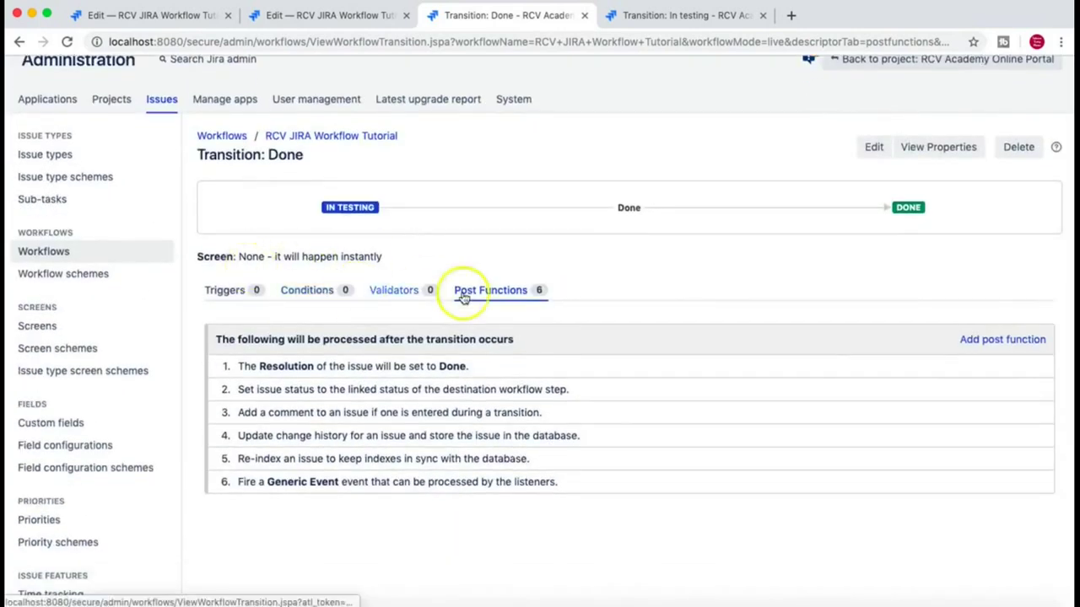
scroll(478, 431, down, 1)
scroll(478, 431, up, 3)
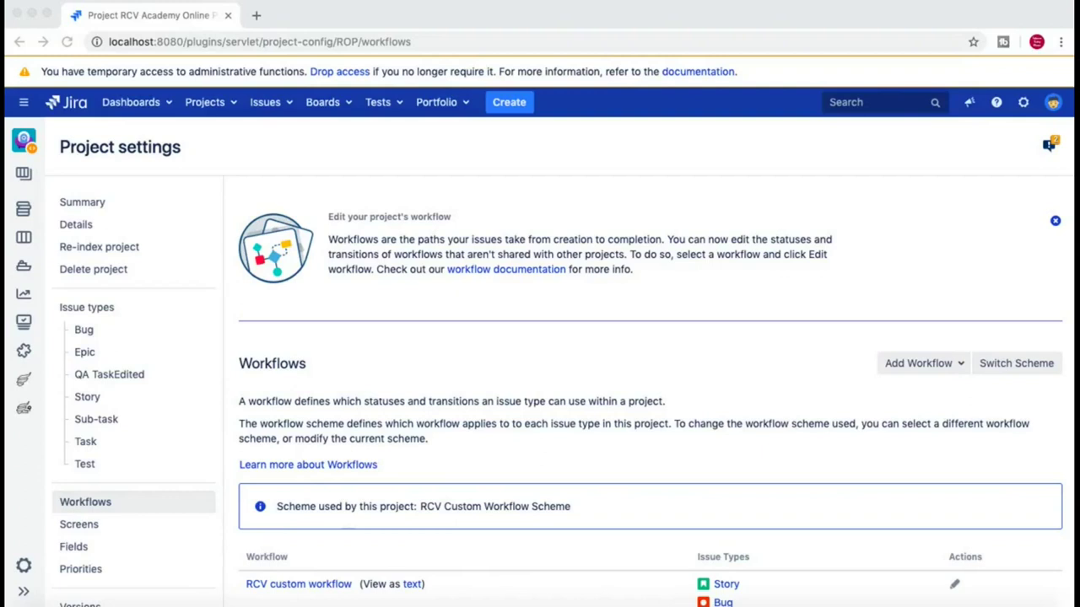
Step: Open the list of all workflows in the Jira issue administration from the project settings
click(961, 180)
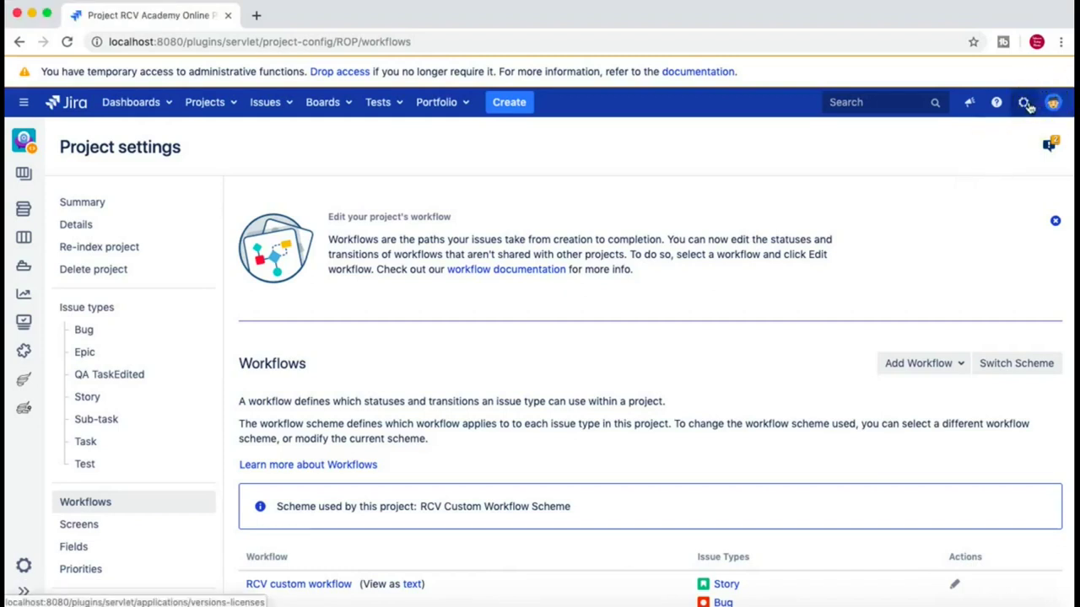
click(1022, 102)
click(961, 200)
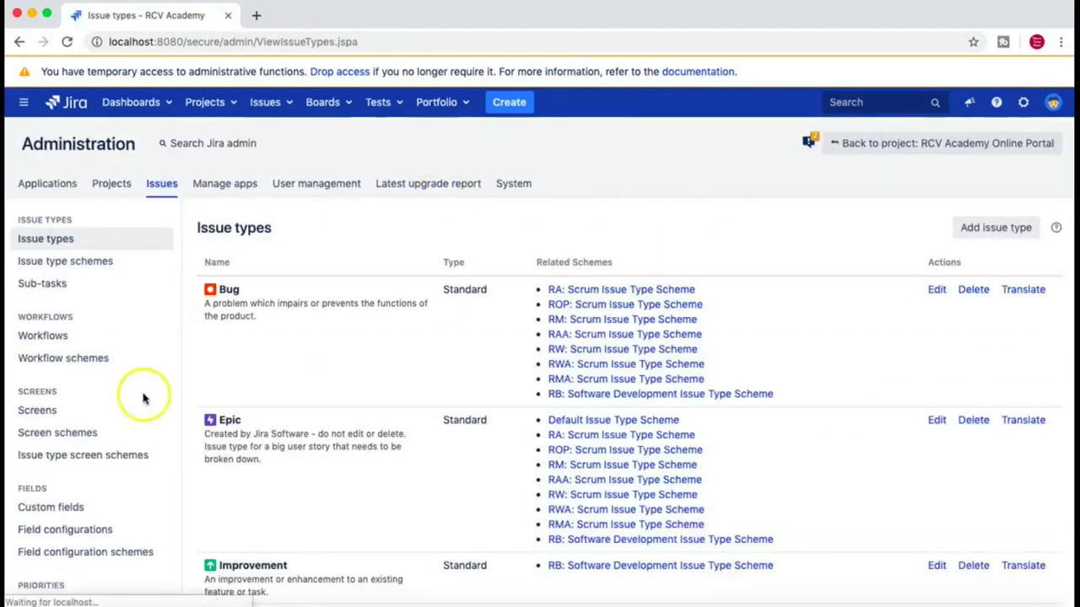
click(58, 311)
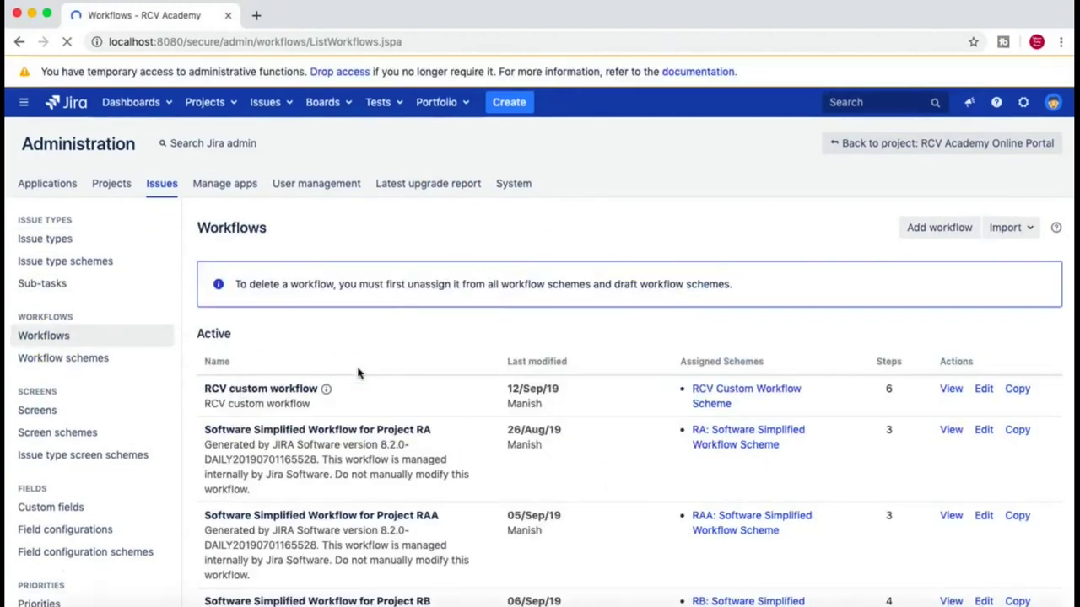
Step: Locate the RCV JIRA Workflow Tutorial workflow among the inactive workflows
click(359, 366)
scroll(359, 367, down, 10)
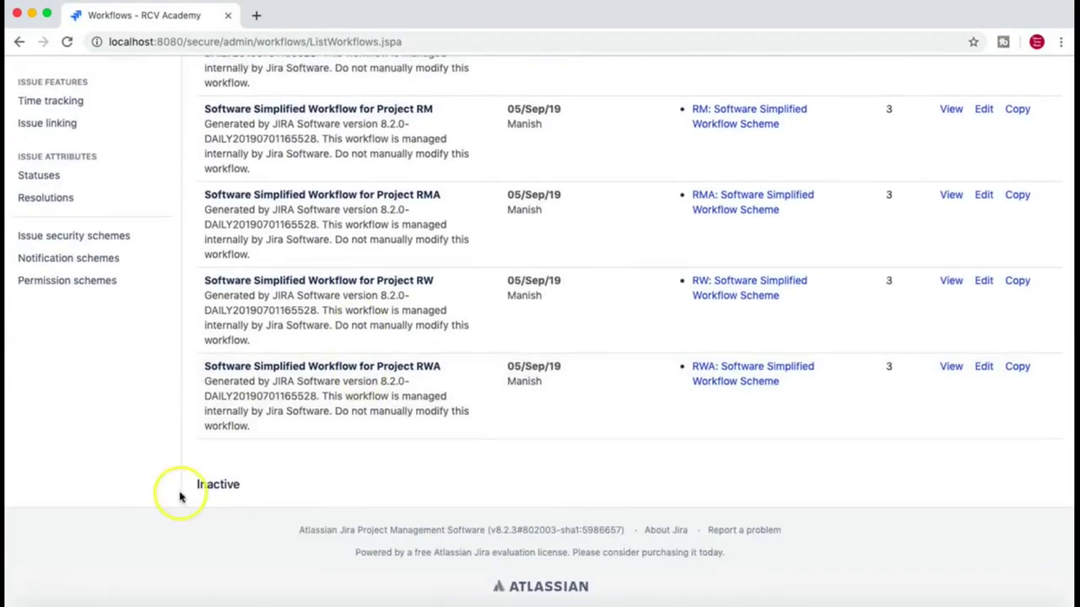
click(213, 476)
scroll(373, 483, down, 3)
scroll(371, 485, down, 2)
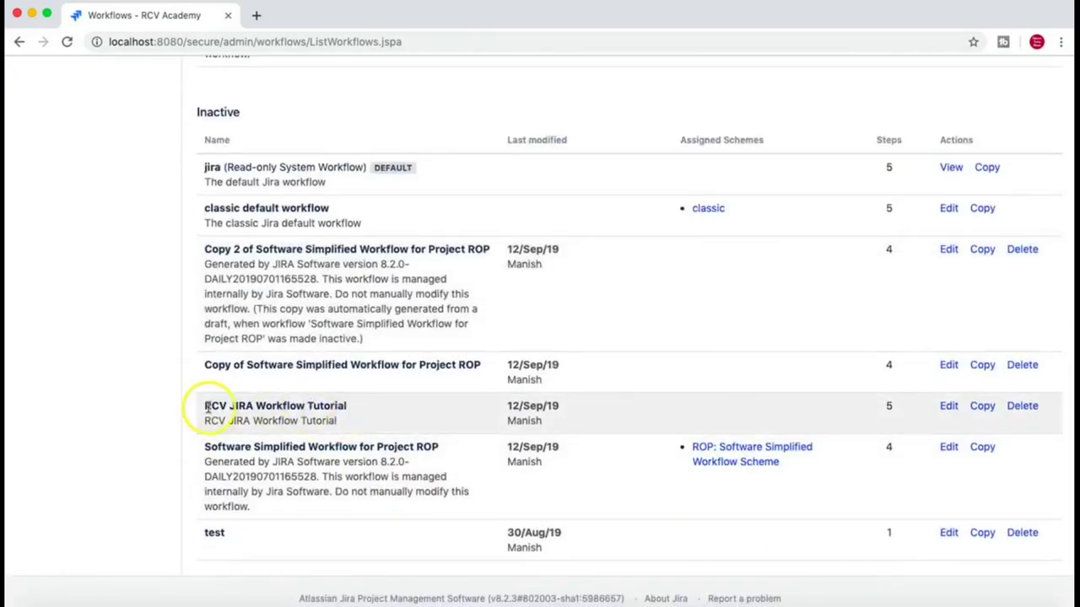
drag(203, 406, 342, 406)
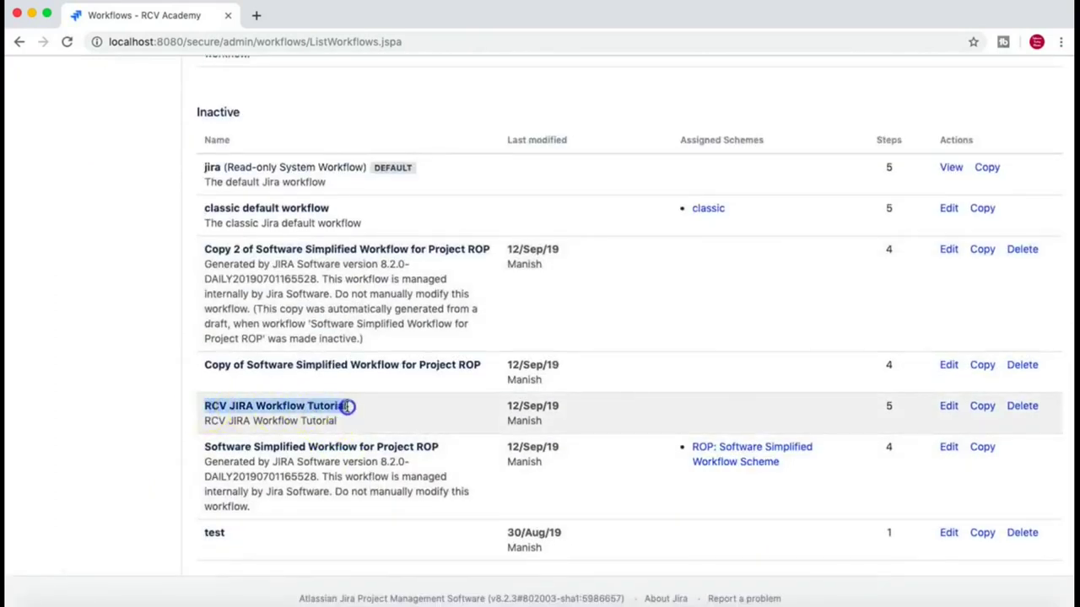
click(359, 409)
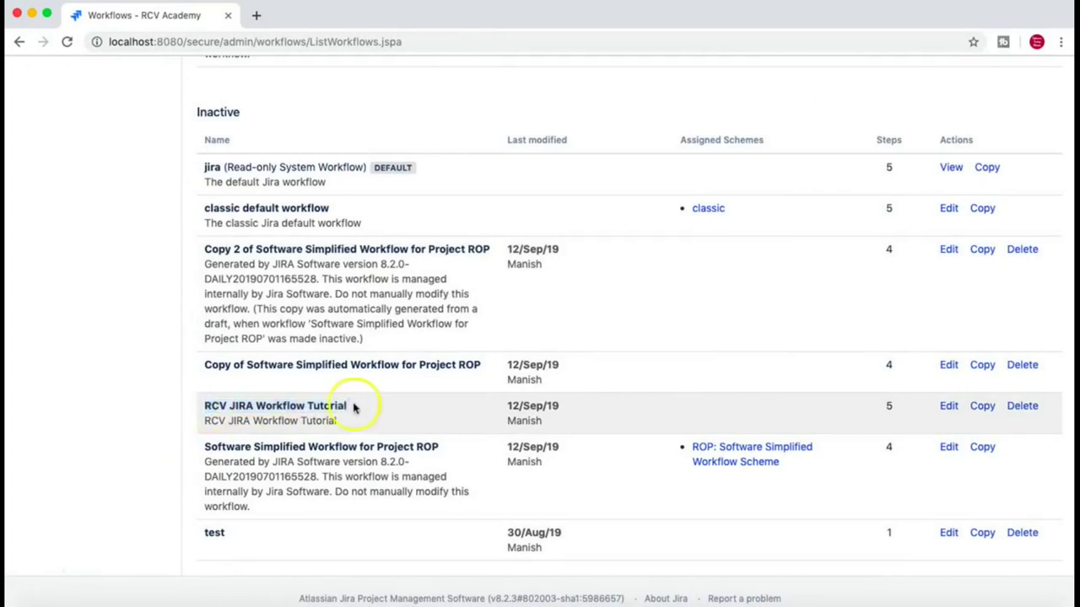
Step: Open the inactive RCV JIRA Workflow Tutorial workflow for editing and show it as a diagram
drag(353, 409, 234, 405)
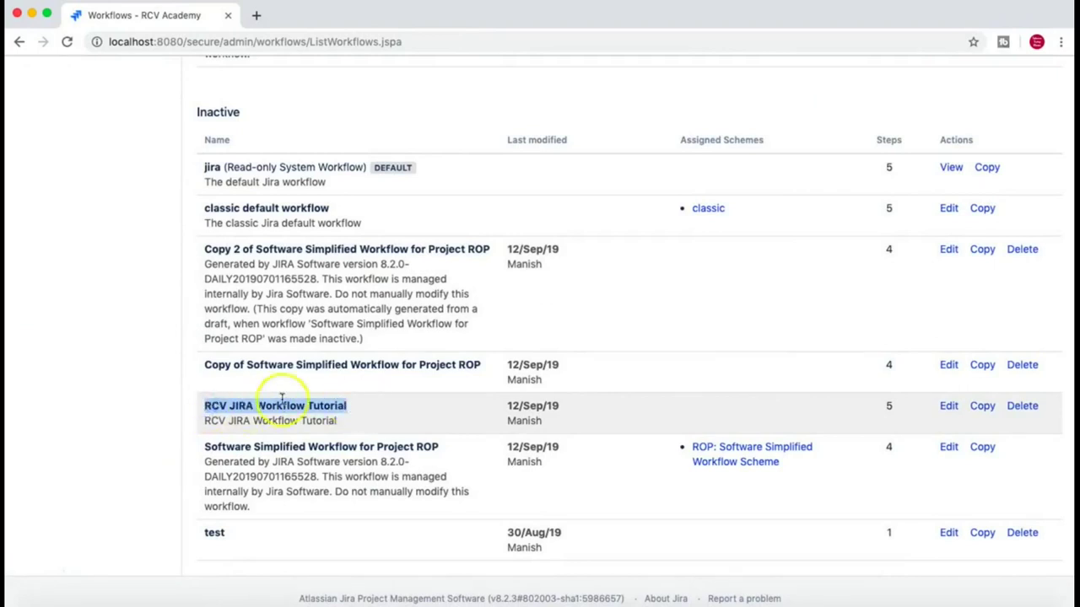
click(948, 407)
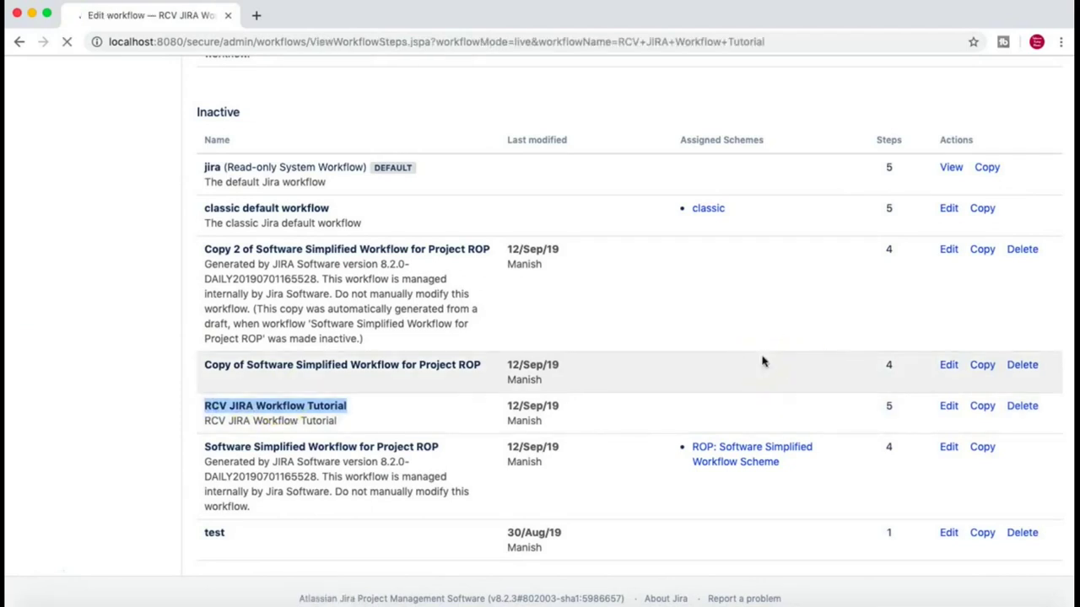
scroll(762, 361, up, 10)
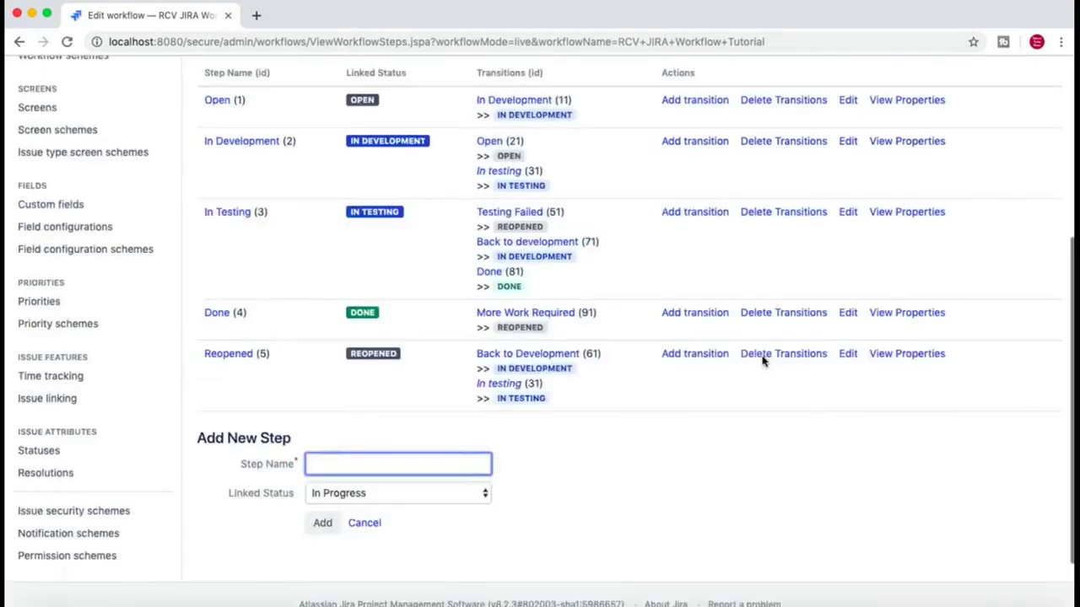
click(226, 344)
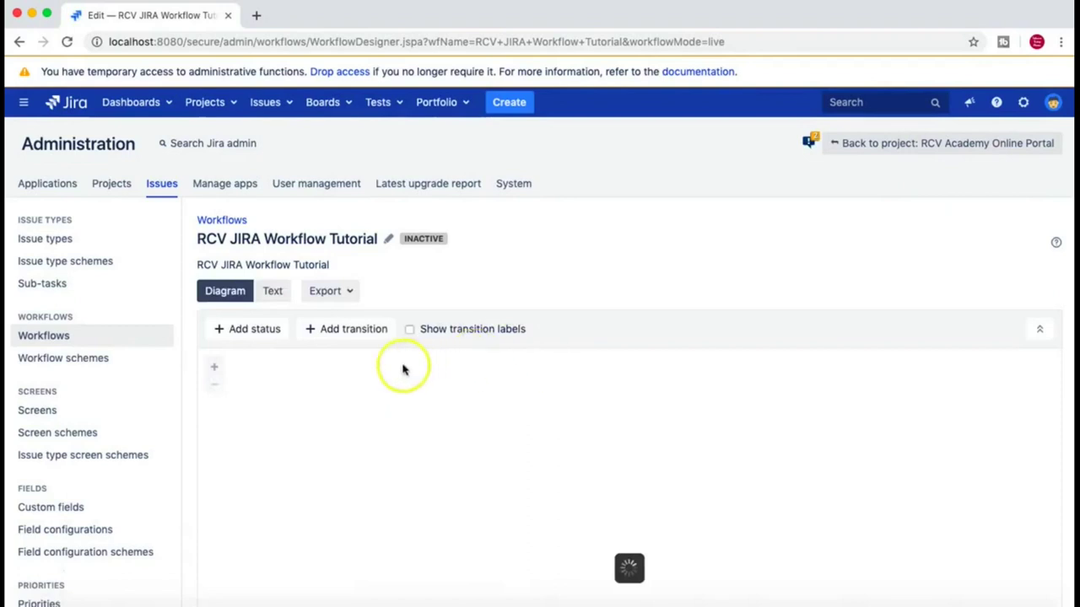
Step: Examine the workflow diagram's statuses and the options of the In testing transition
scroll(419, 451, down, 3)
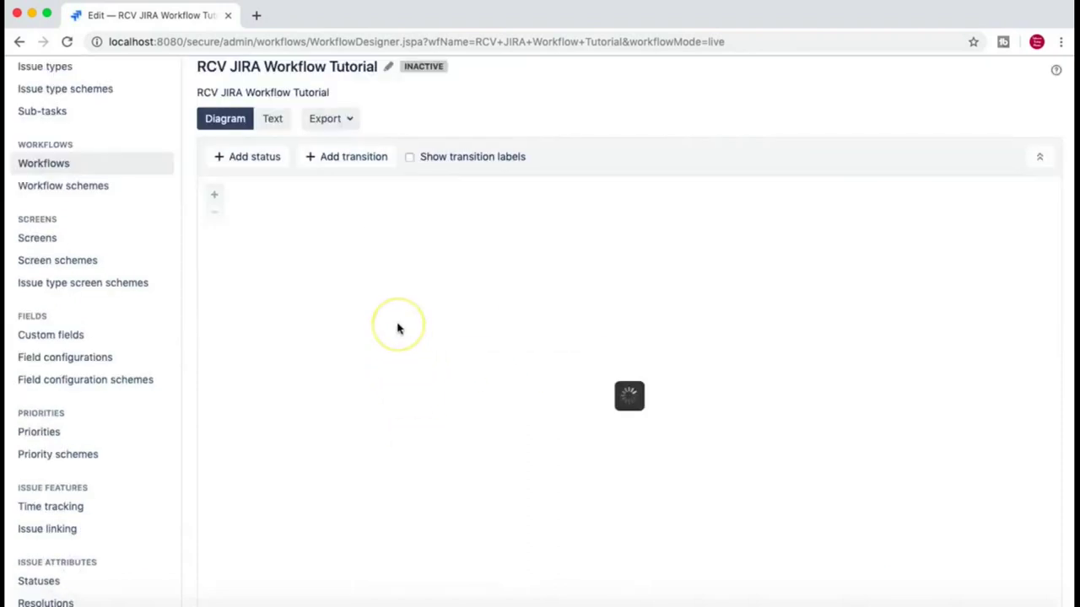
scroll(398, 327, down, 1)
scroll(398, 328, up, 2)
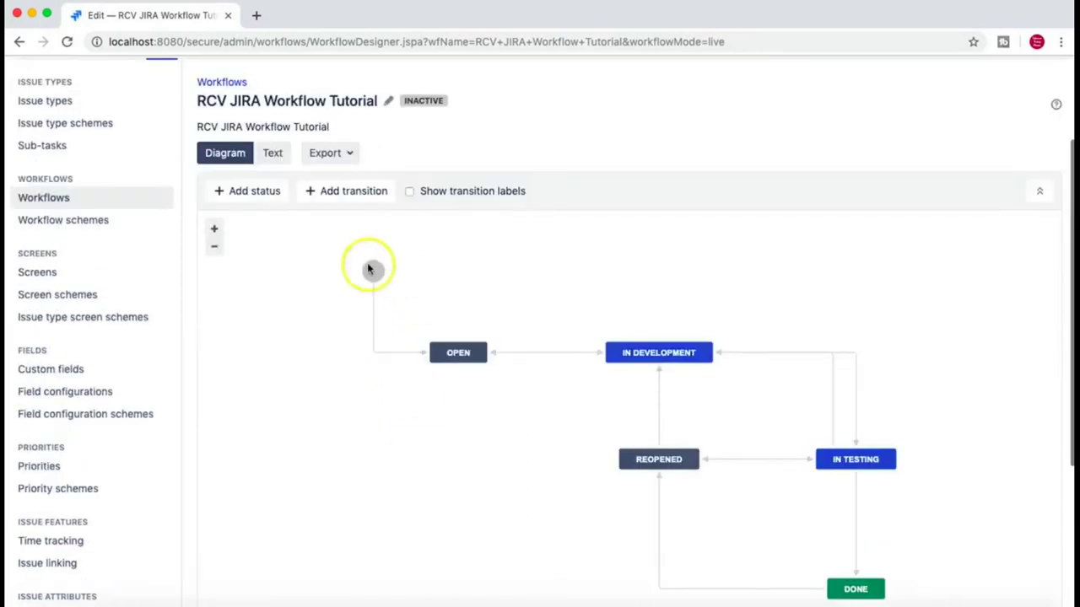
scroll(453, 475, down, 1)
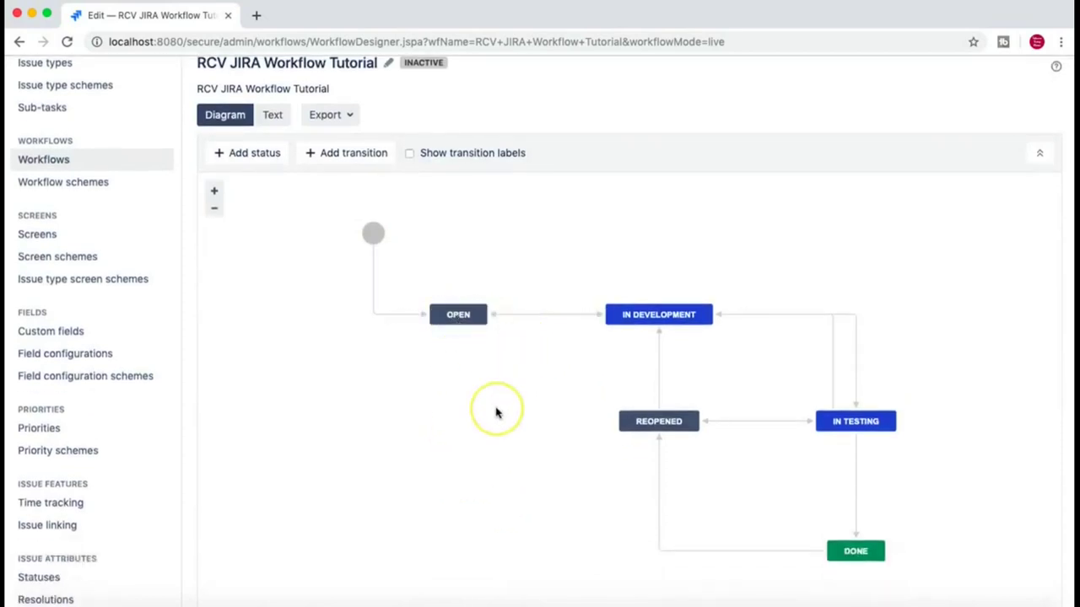
scroll(496, 413, down, 1)
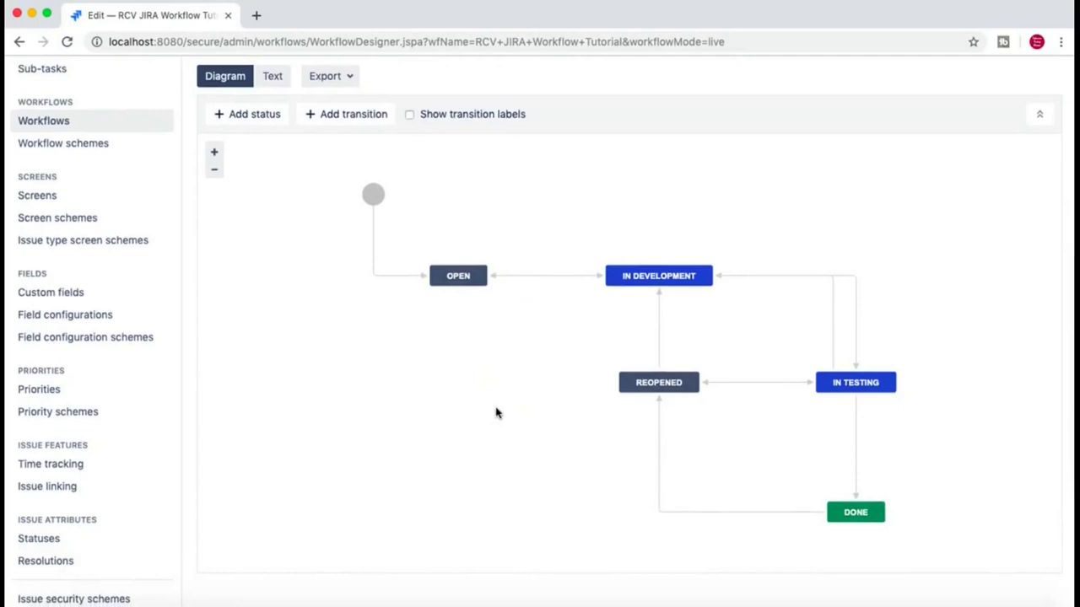
scroll(601, 306, up, 1)
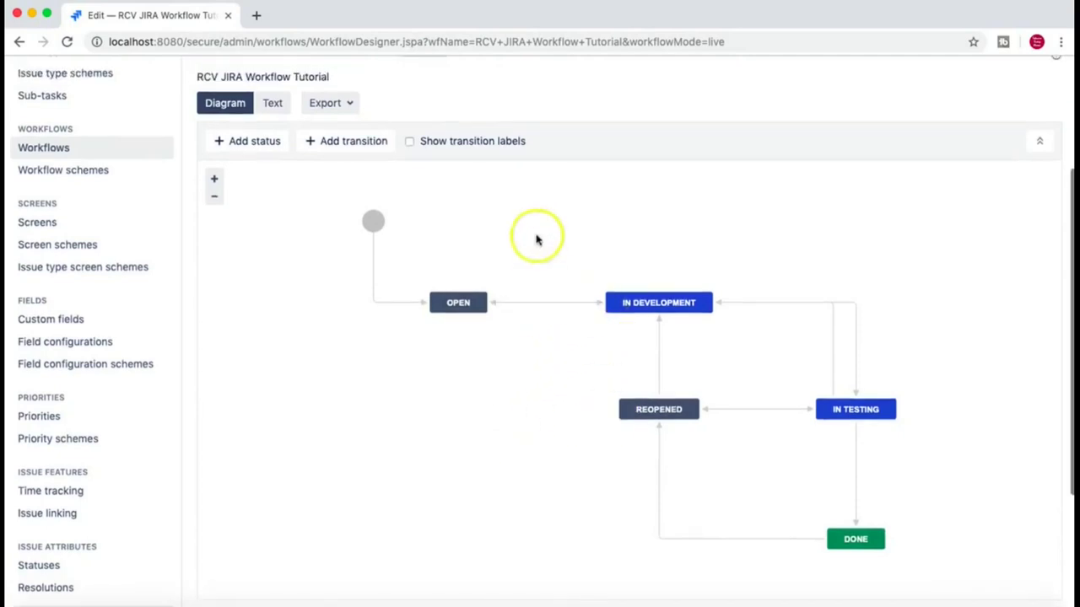
scroll(605, 229, up, 1)
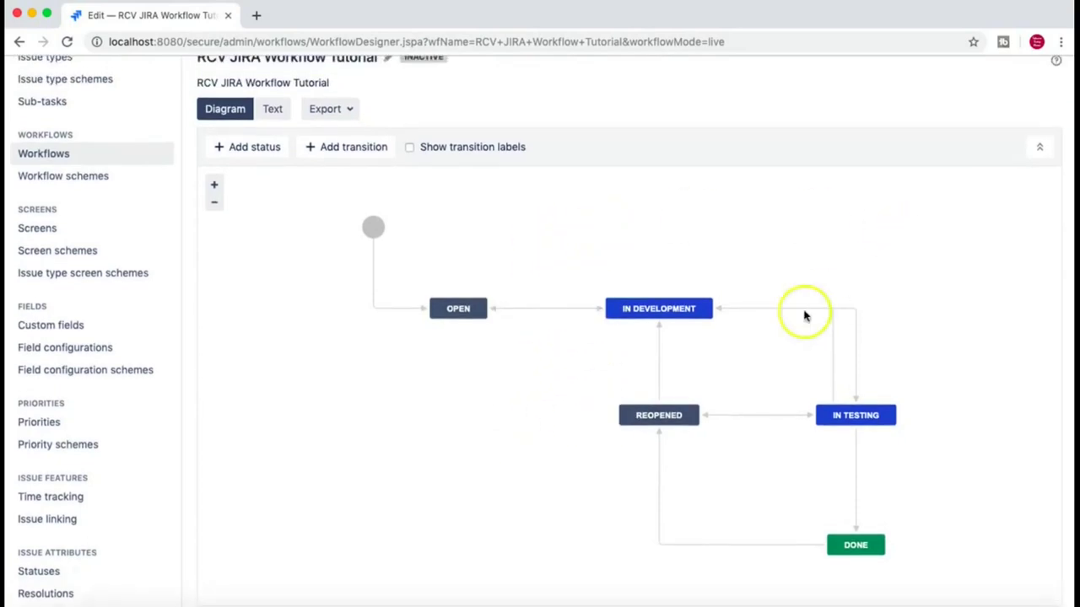
click(837, 308)
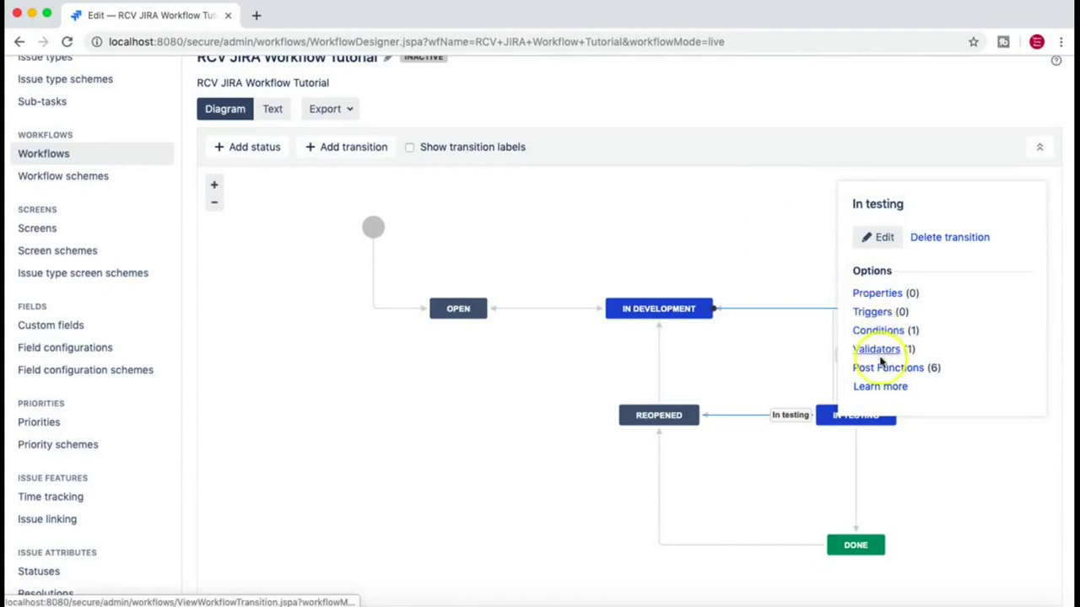
click(766, 270)
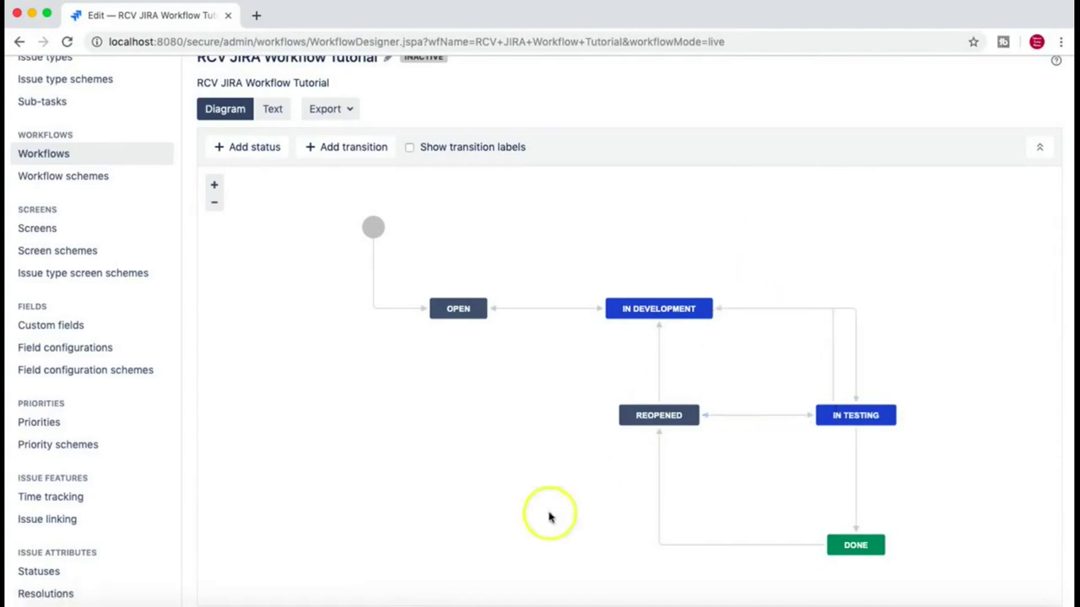
Step: Check whether the RCV JIRA Workflow Tutorial workflow is marked as active or inactive
scroll(540, 523, down, 1)
scroll(523, 530, up, 4)
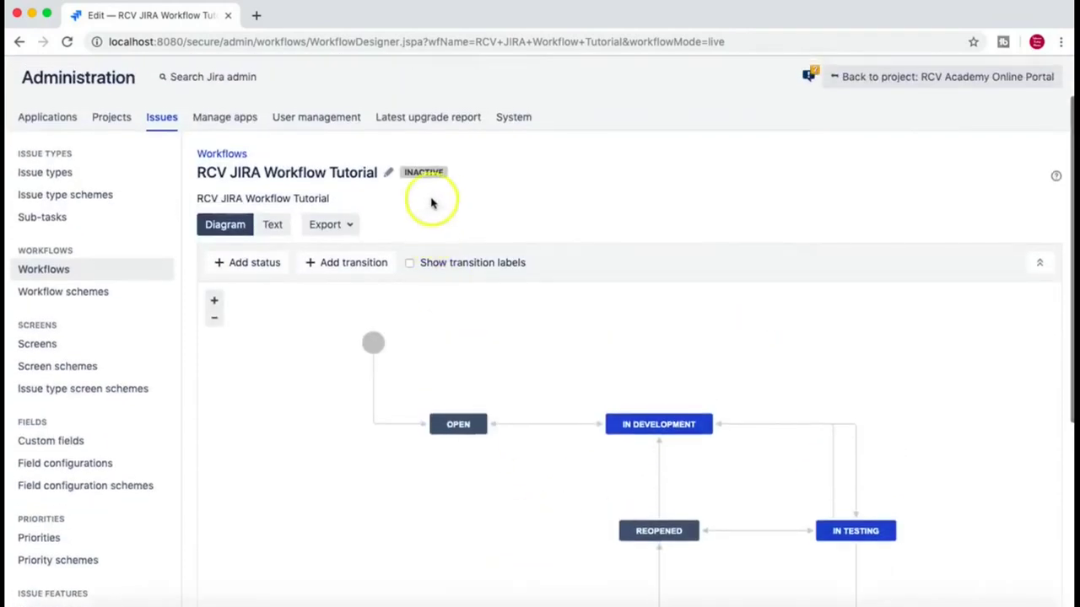
mouse_move(427, 173)
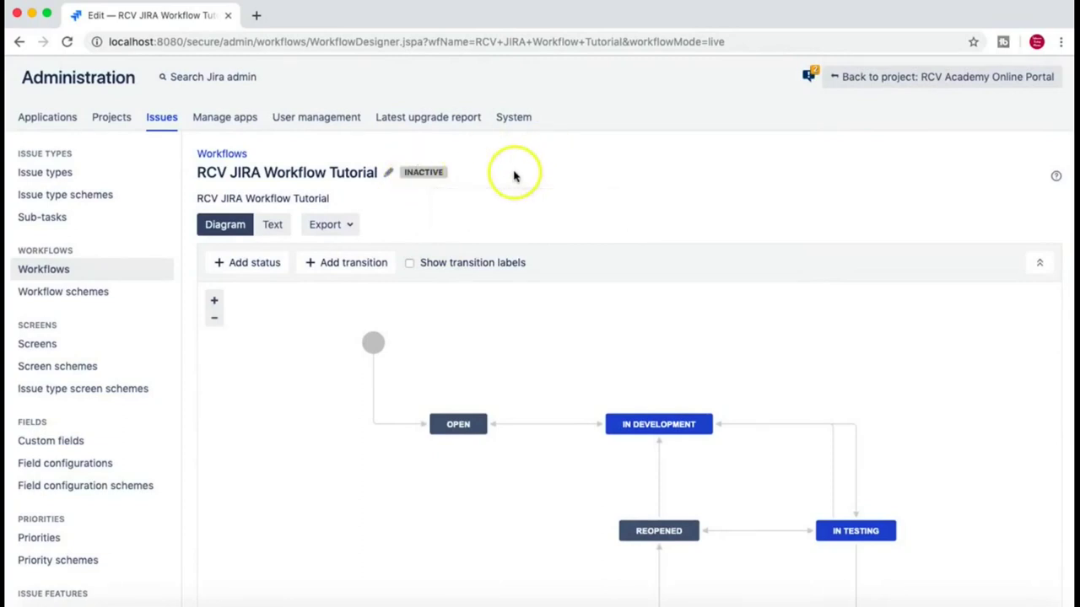
scroll(515, 173, down, 2)
scroll(514, 176, up, 3)
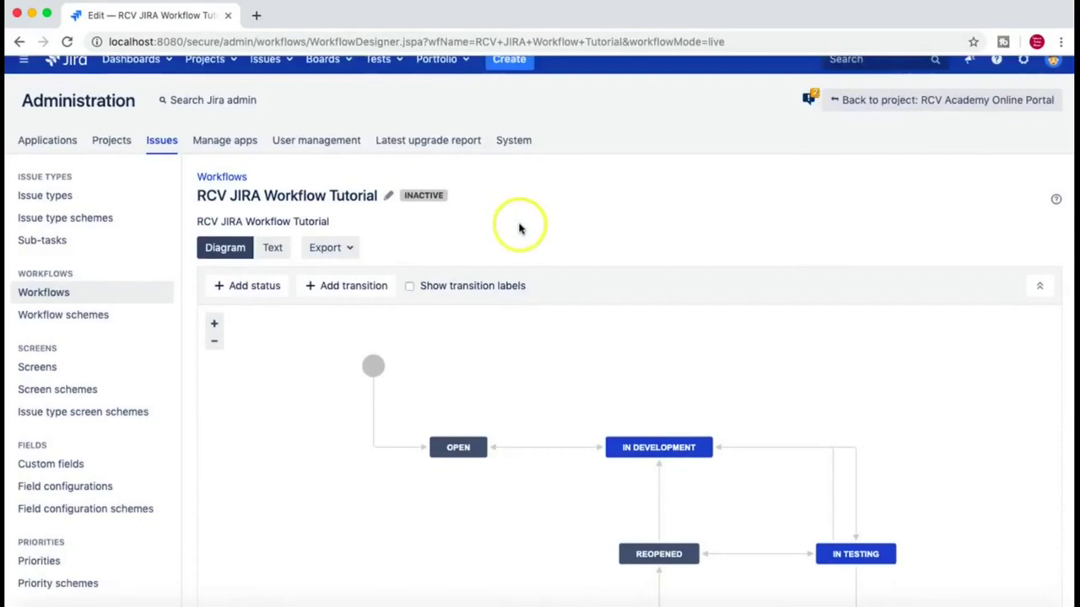
scroll(517, 225, down, 2)
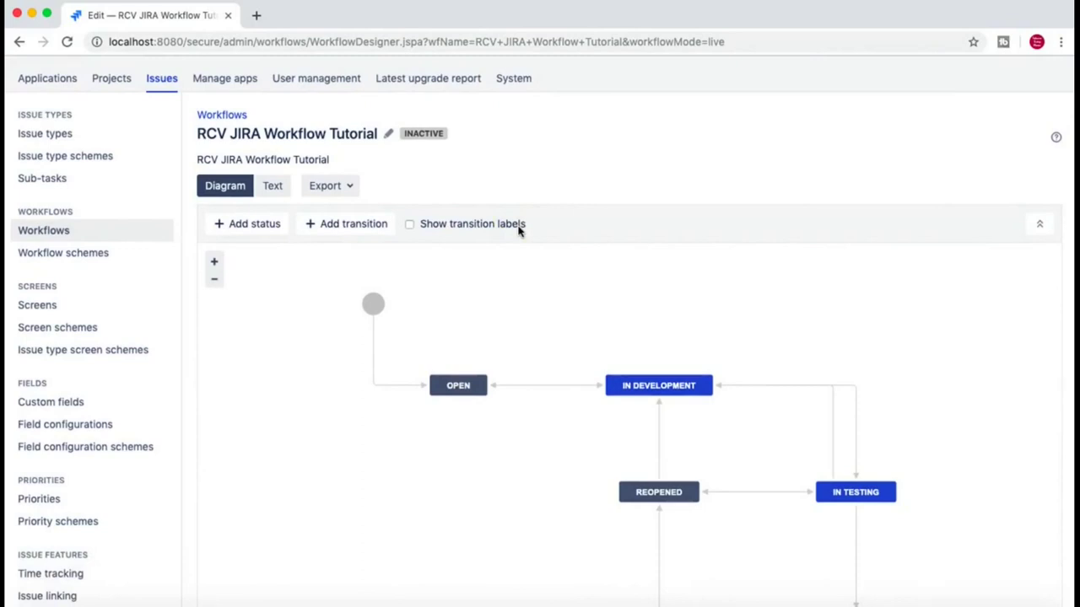
Step: Create a new workflow scheme with RCV Workflow Tutorial Scheme as both its name and description
click(107, 251)
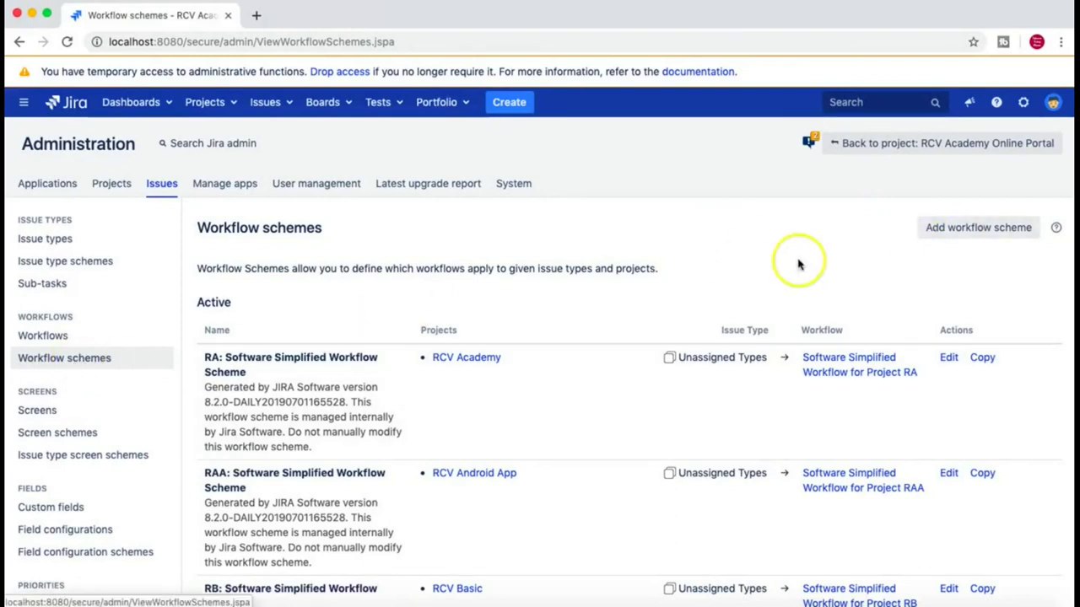
click(1004, 233)
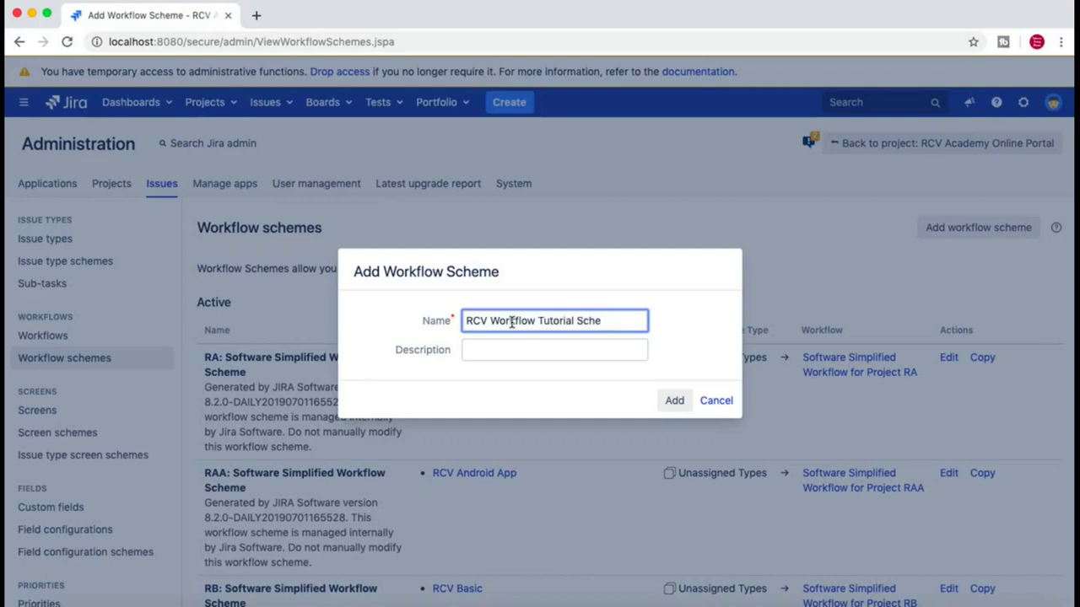
drag(617, 321, 440, 323)
key(super+c)
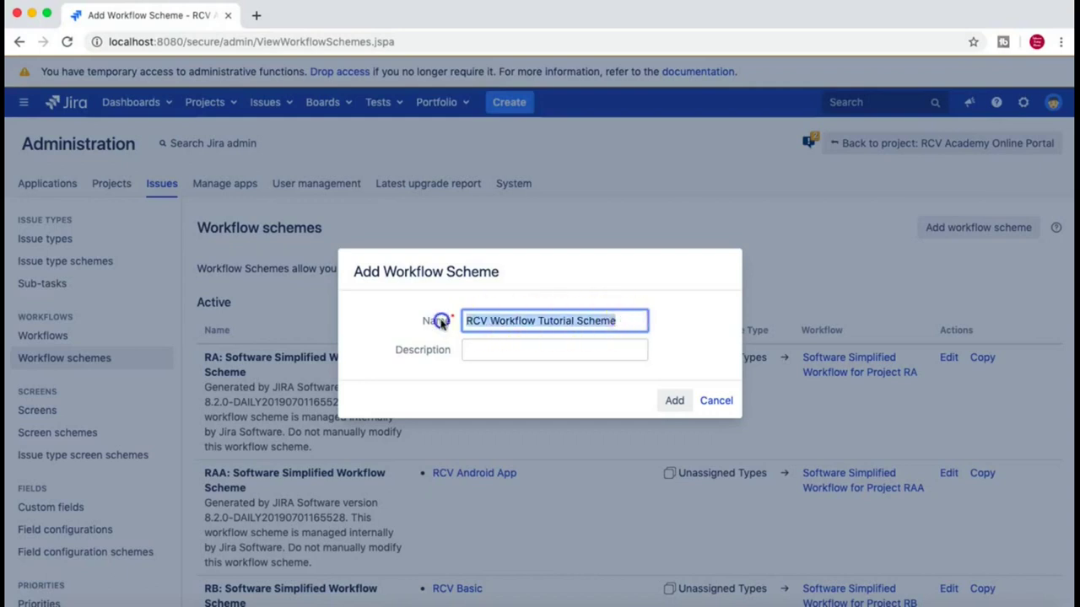
click(517, 350)
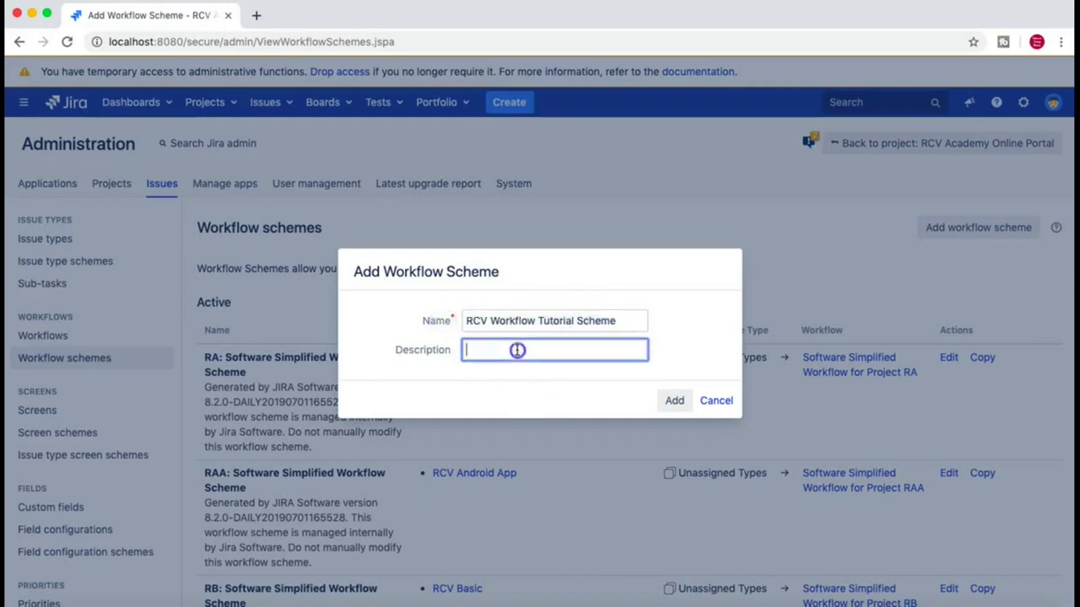
key(super+v)
click(675, 401)
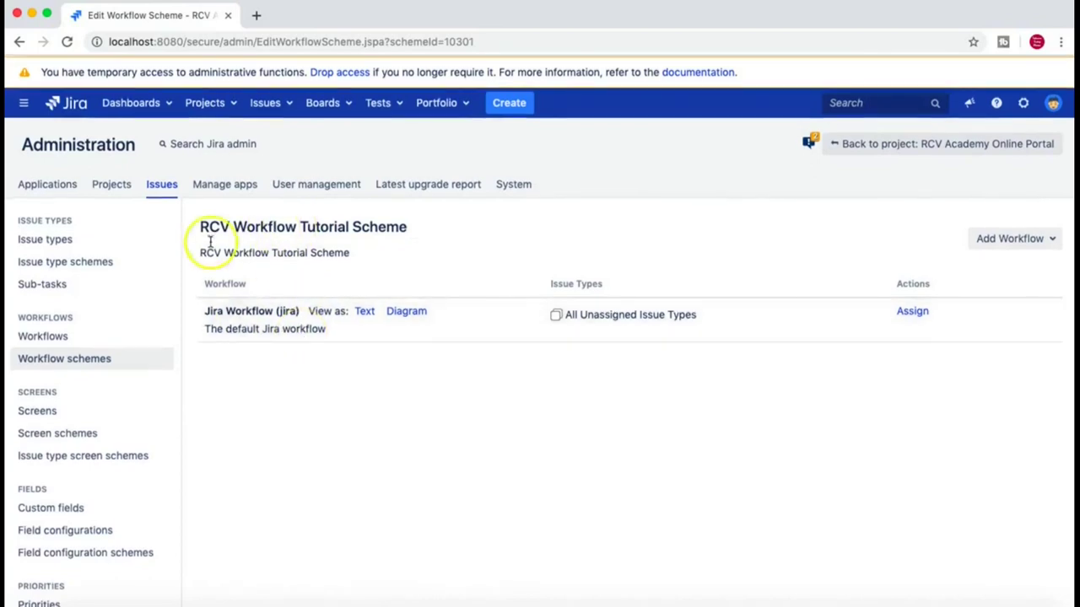
Step: Choose the existing RCV JIRA Workflow Tutorial workflow for the new scheme and proceed to its issue type assignment
click(1052, 239)
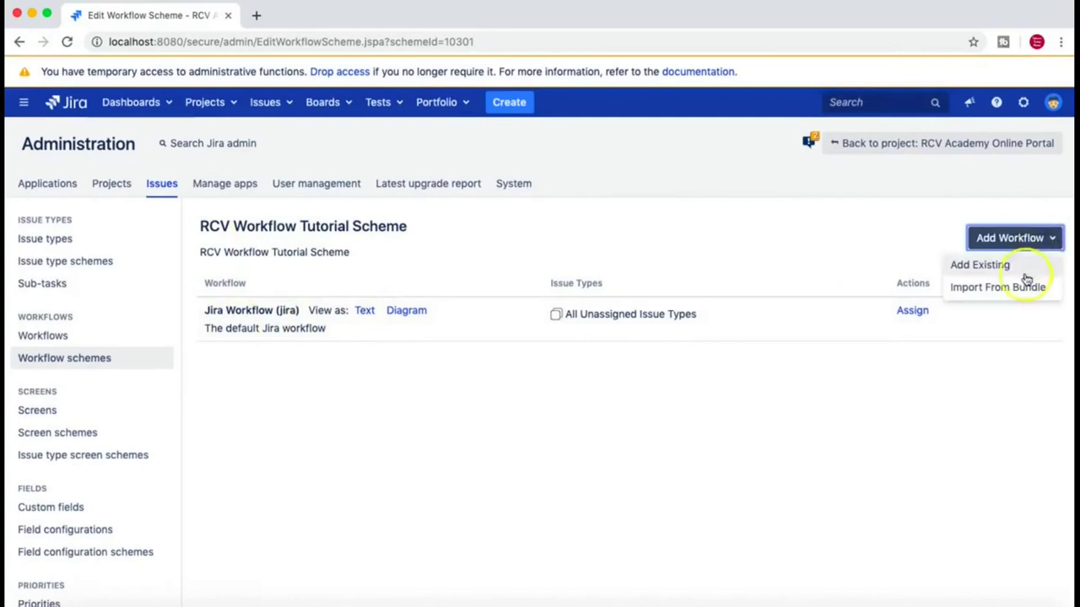
click(1008, 269)
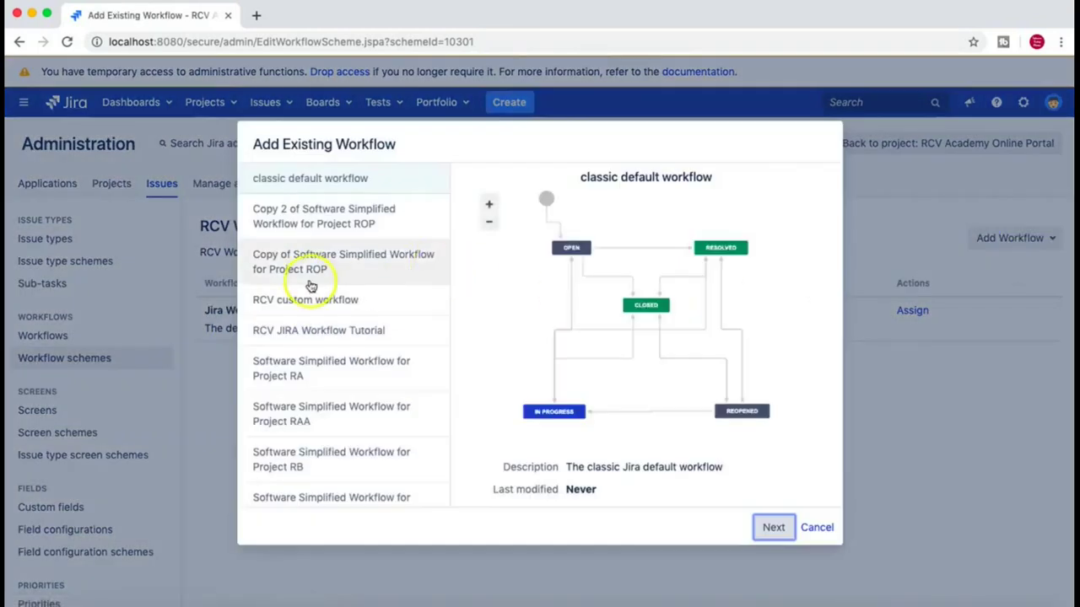
click(330, 334)
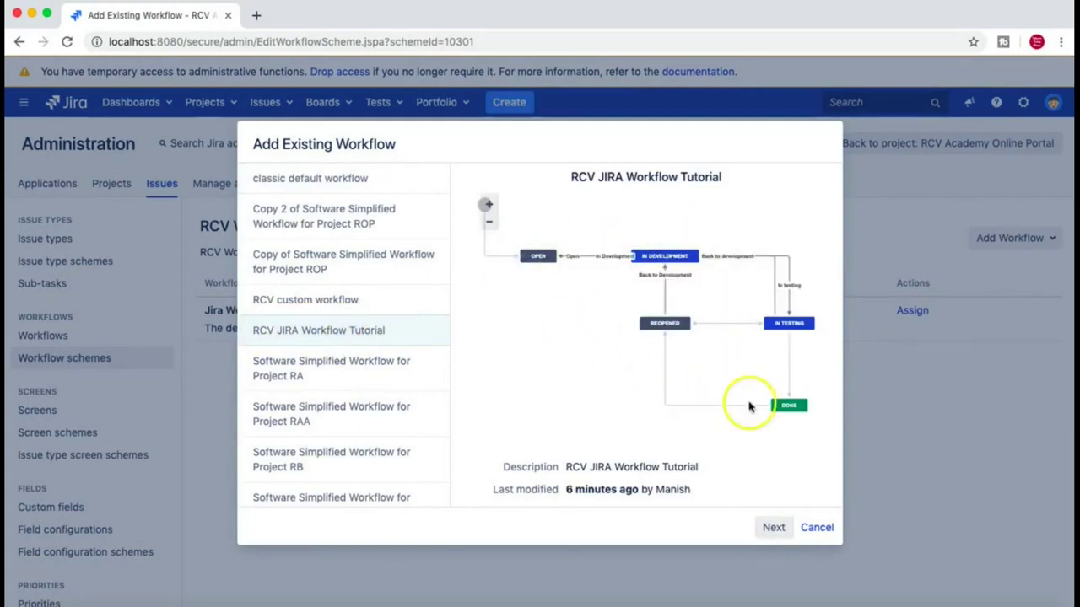
click(774, 527)
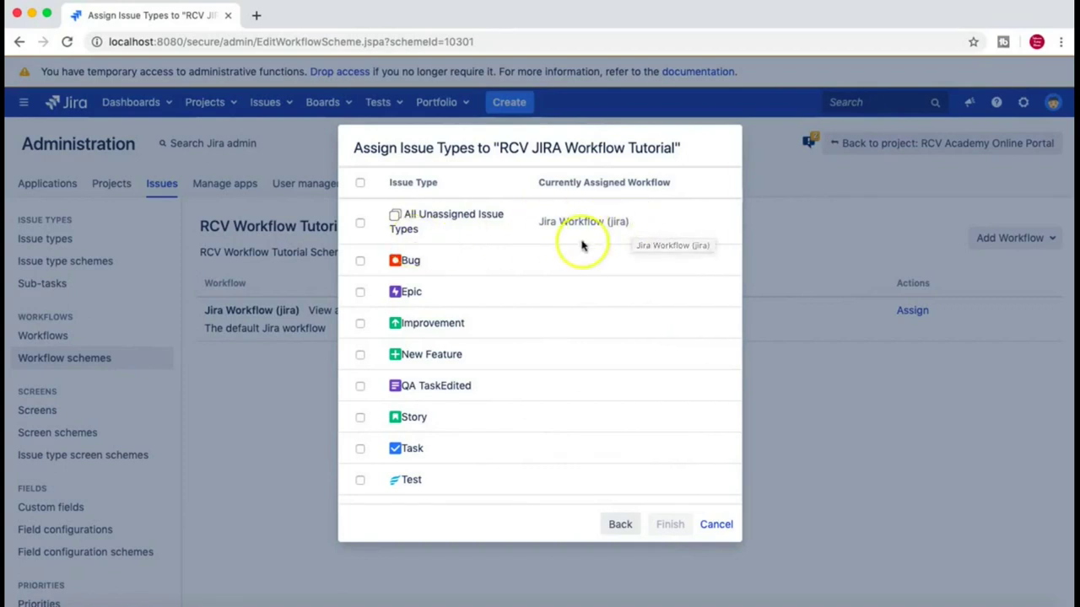
Step: Assign the Bug, Epic, Story and Task issue types to the RCV JIRA Workflow Tutorial workflow and finish adding it
drag(498, 148, 680, 147)
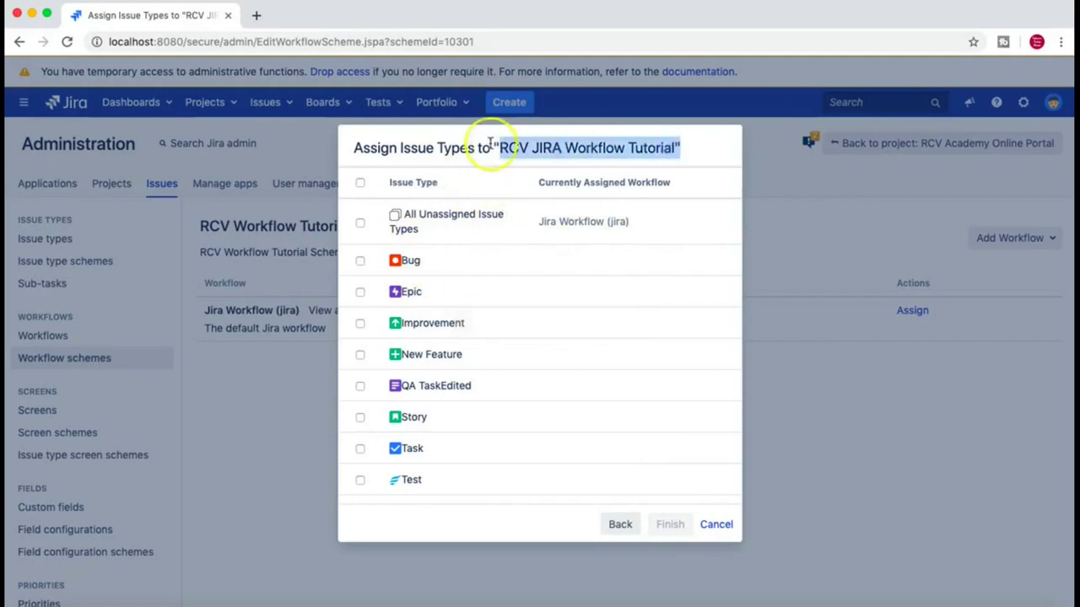
click(512, 151)
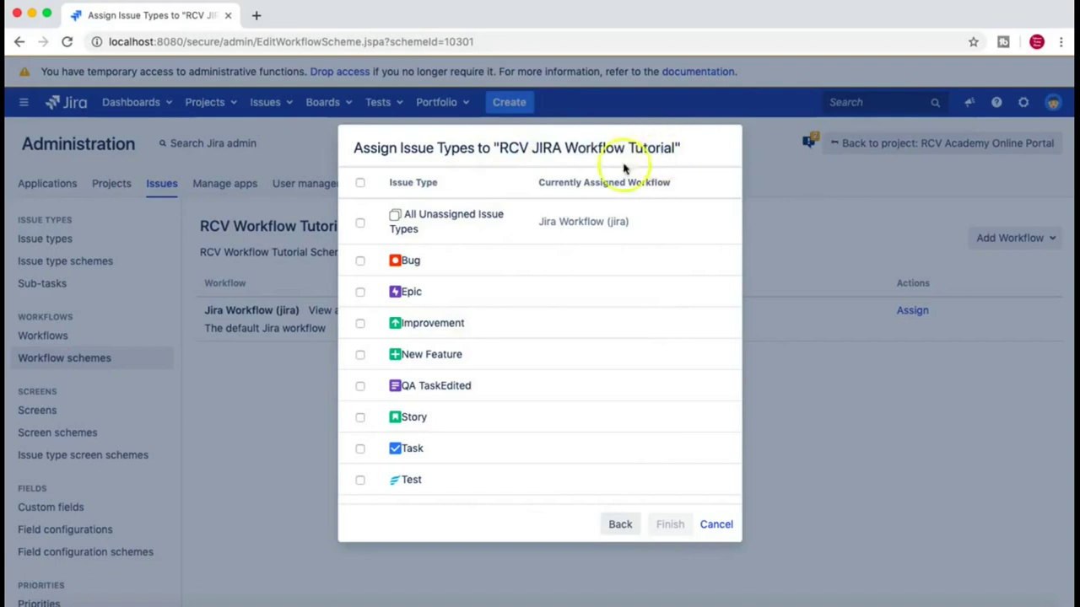
click(360, 263)
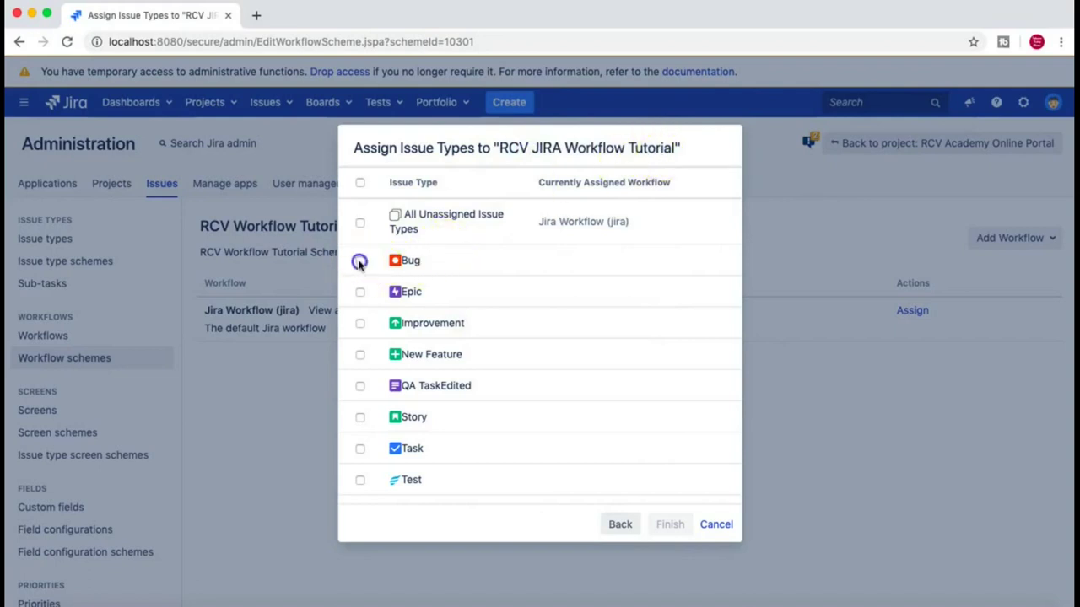
click(360, 293)
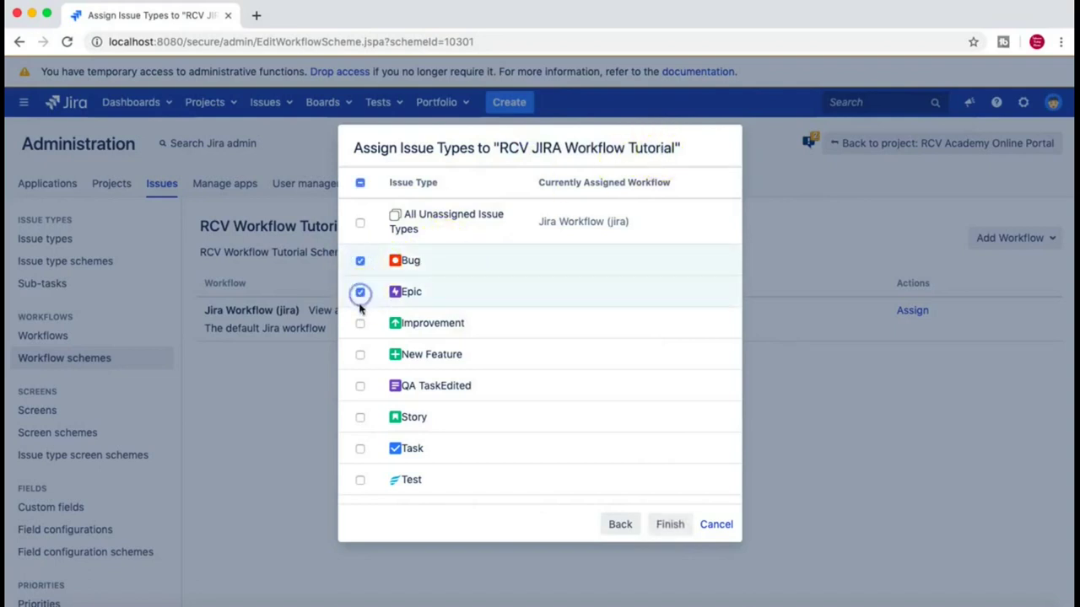
click(360, 417)
click(360, 449)
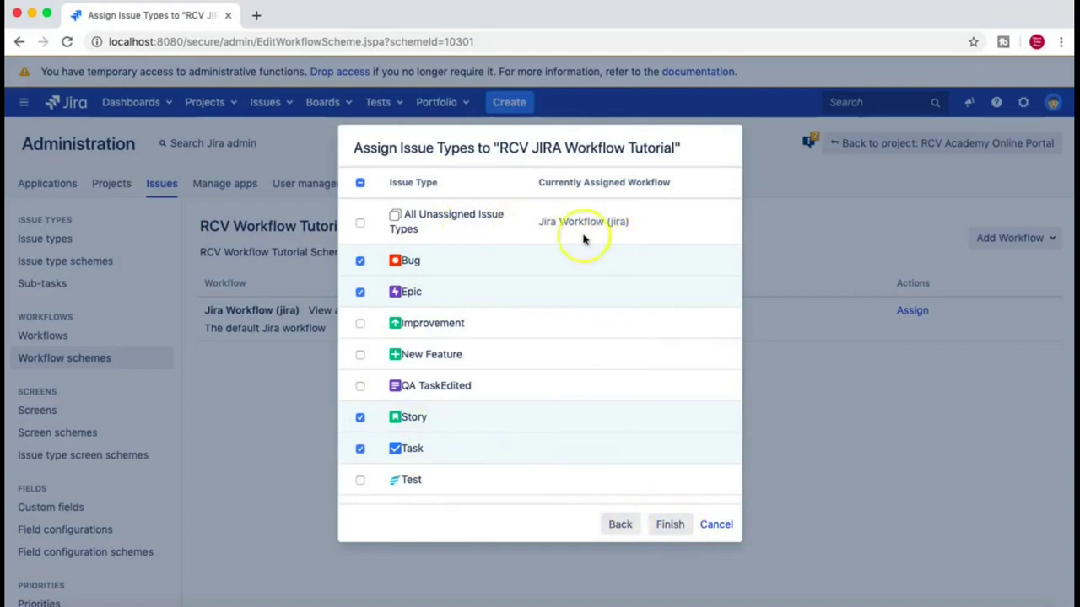
click(670, 525)
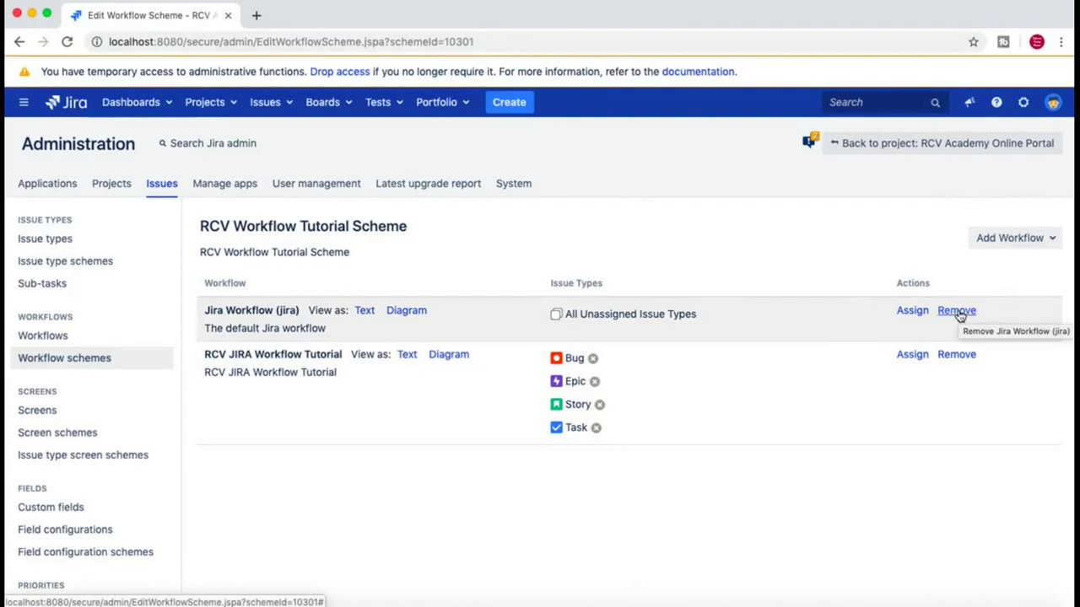
Step: Remove the default Jira Workflow (jira) from the RCV Workflow Tutorial Scheme and check the remaining workflow's issue types
drag(205, 304, 318, 329)
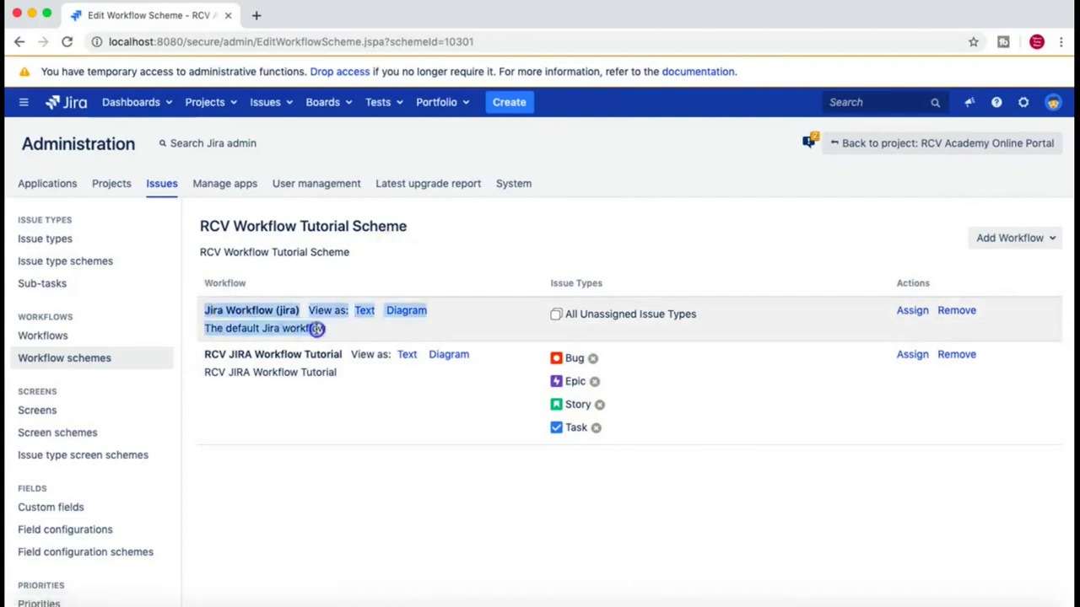
click(335, 331)
click(966, 317)
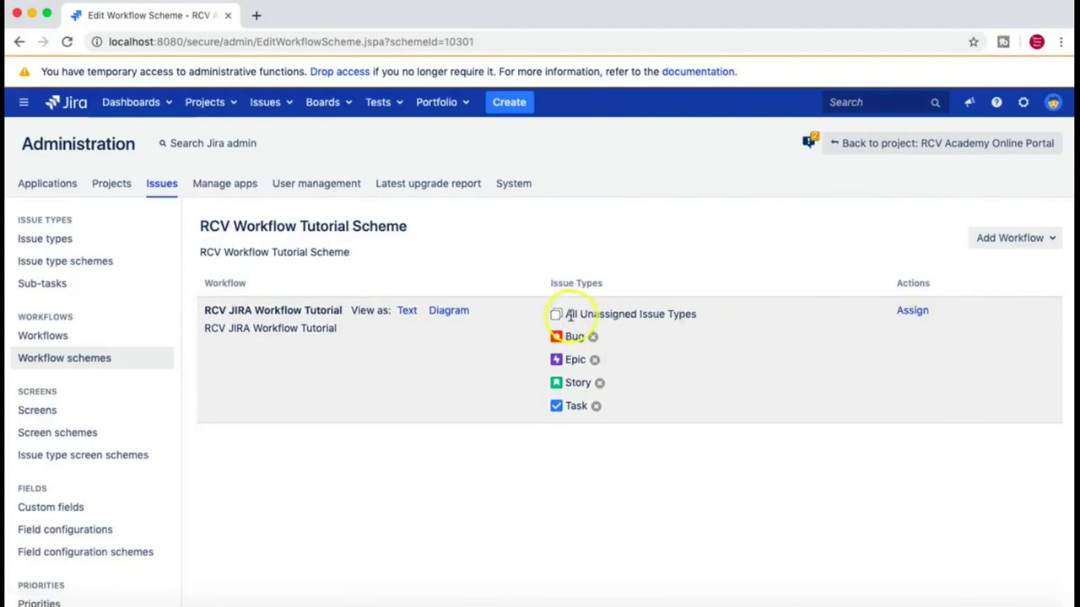
drag(566, 313, 663, 318)
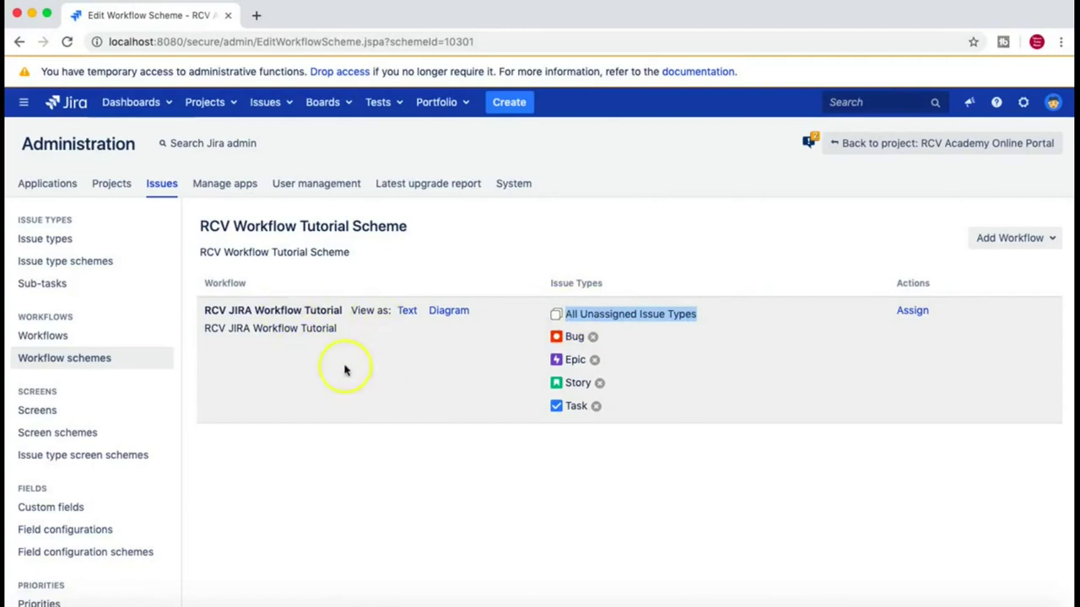
click(906, 335)
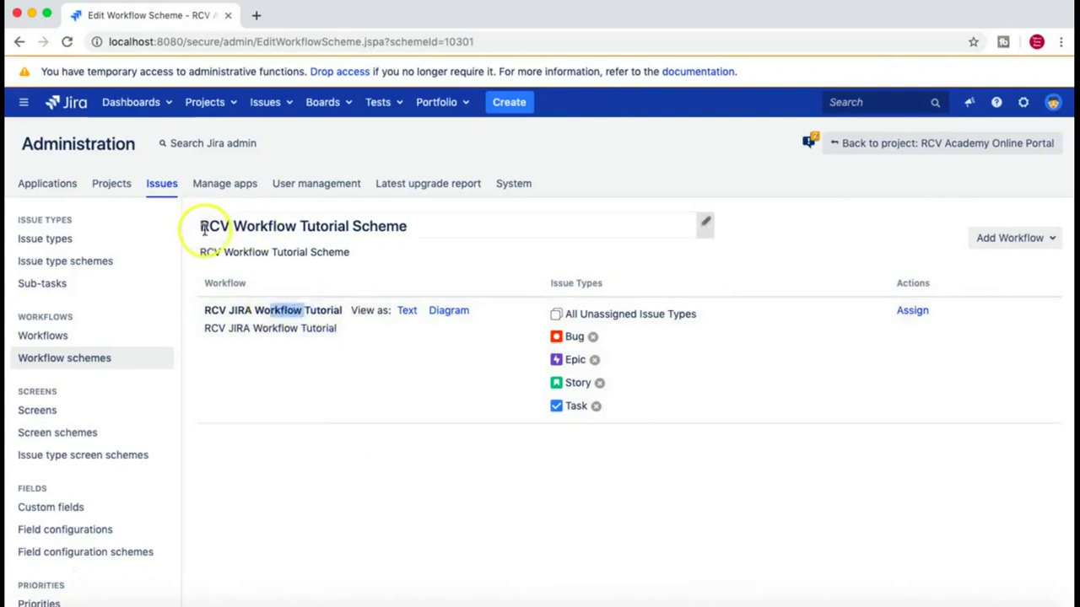
Step: Look through the active and inactive workflow schemes to locate RCV Workflow Tutorial Scheme and its issue type assignments
click(334, 276)
click(114, 360)
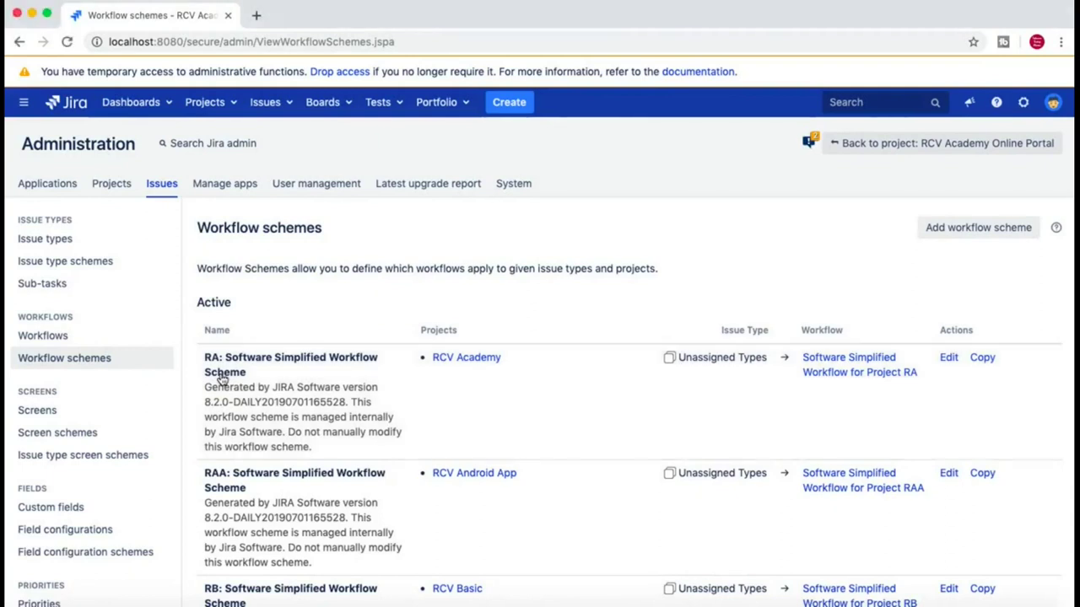
scroll(221, 379, down, 3)
scroll(221, 378, up, 3)
scroll(221, 378, down, 5)
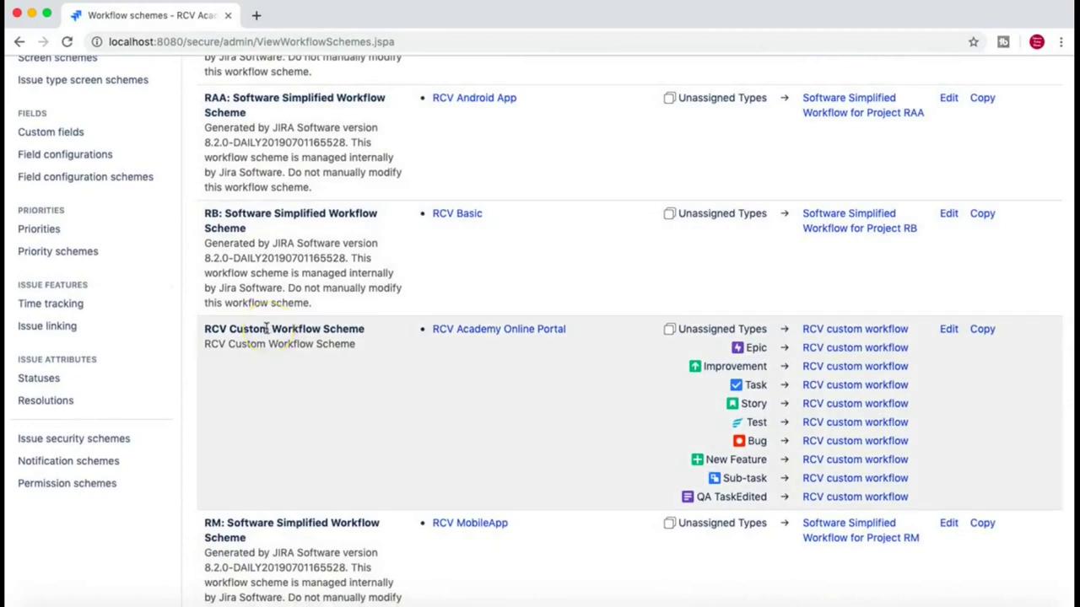
scroll(286, 342, up, 3)
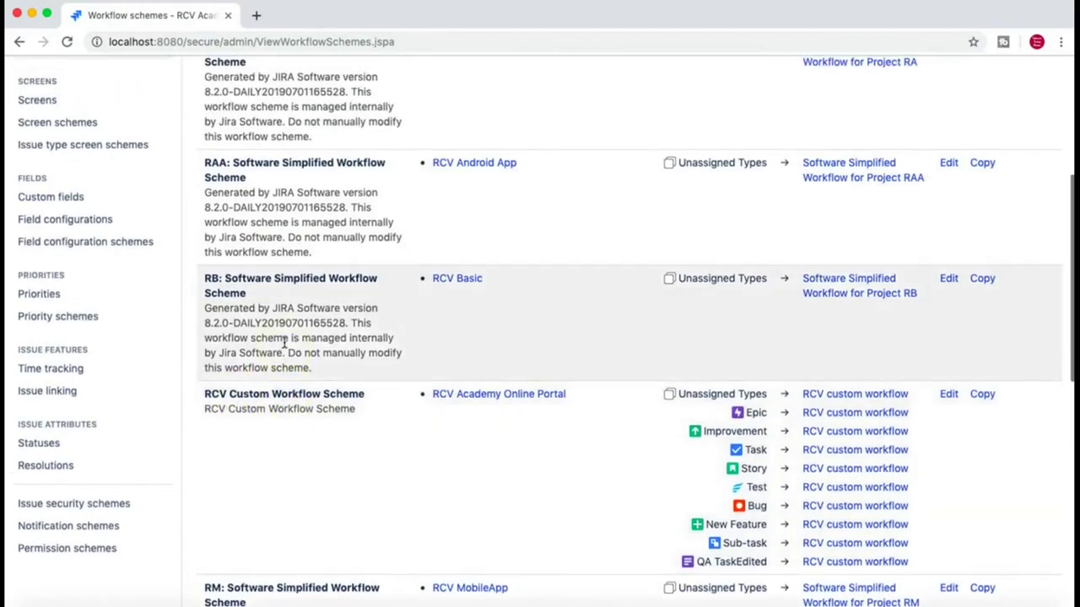
scroll(285, 342, down, 15)
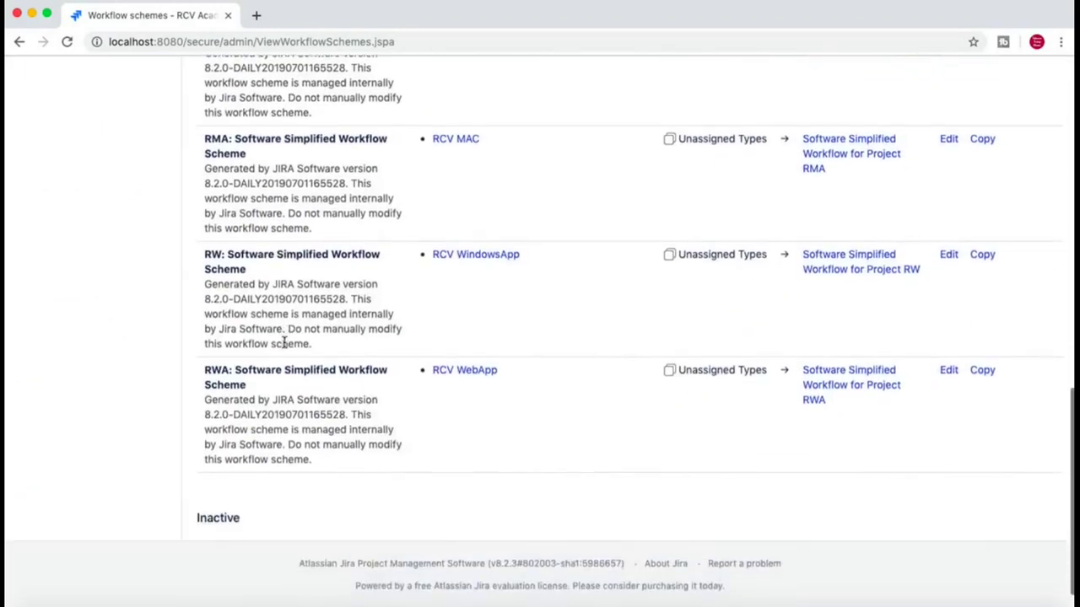
click(216, 486)
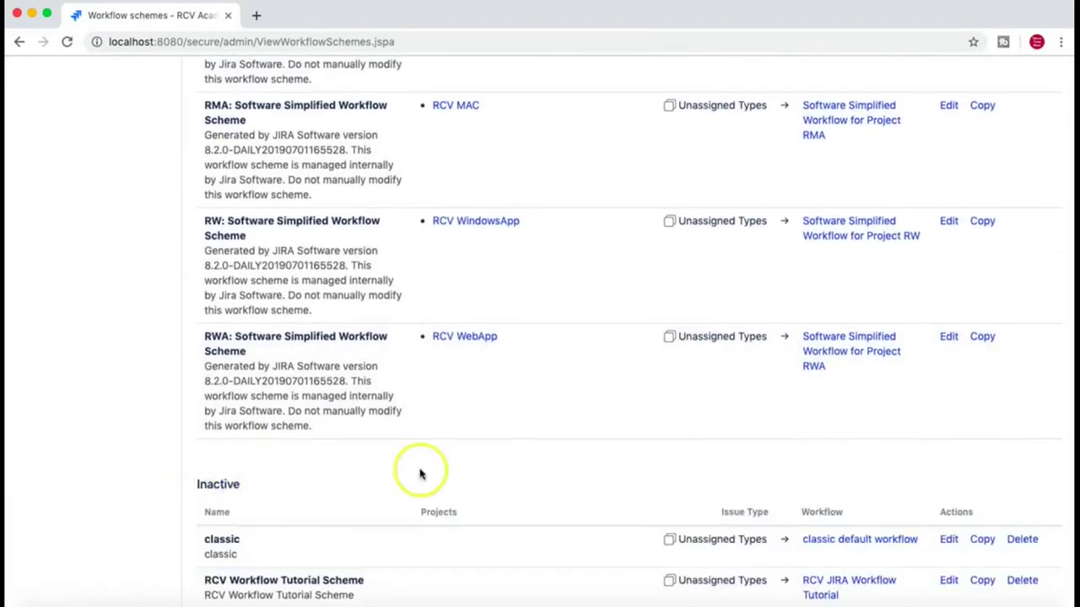
scroll(422, 472, down, 4)
drag(199, 269, 361, 268)
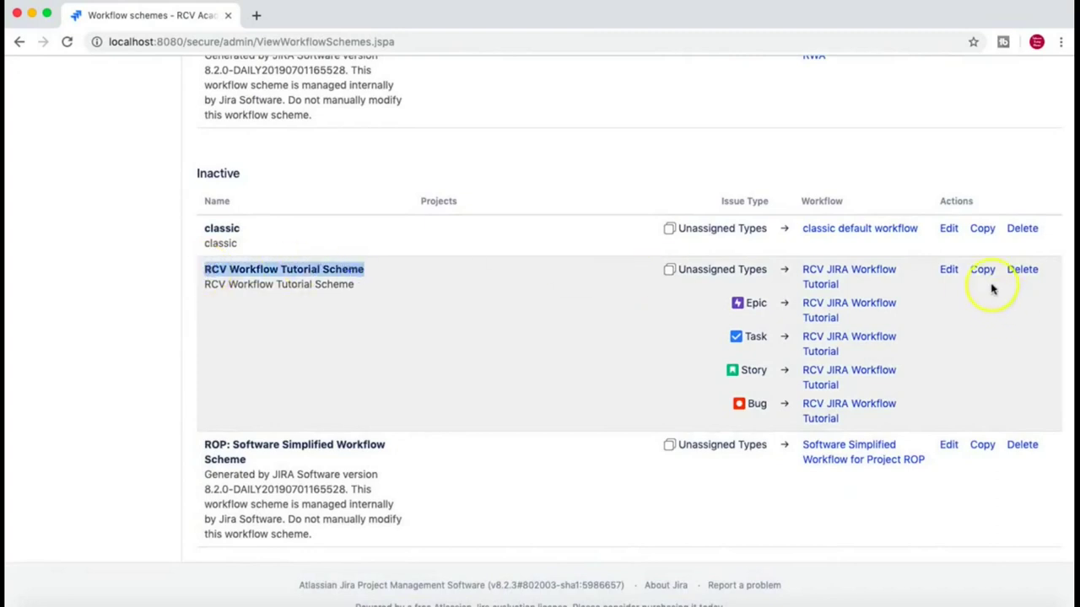
Step: Edit RCV Workflow Tutorial Scheme to add the existing RCV custom workflow, assigning All Unassigned Issue Types to it
click(949, 274)
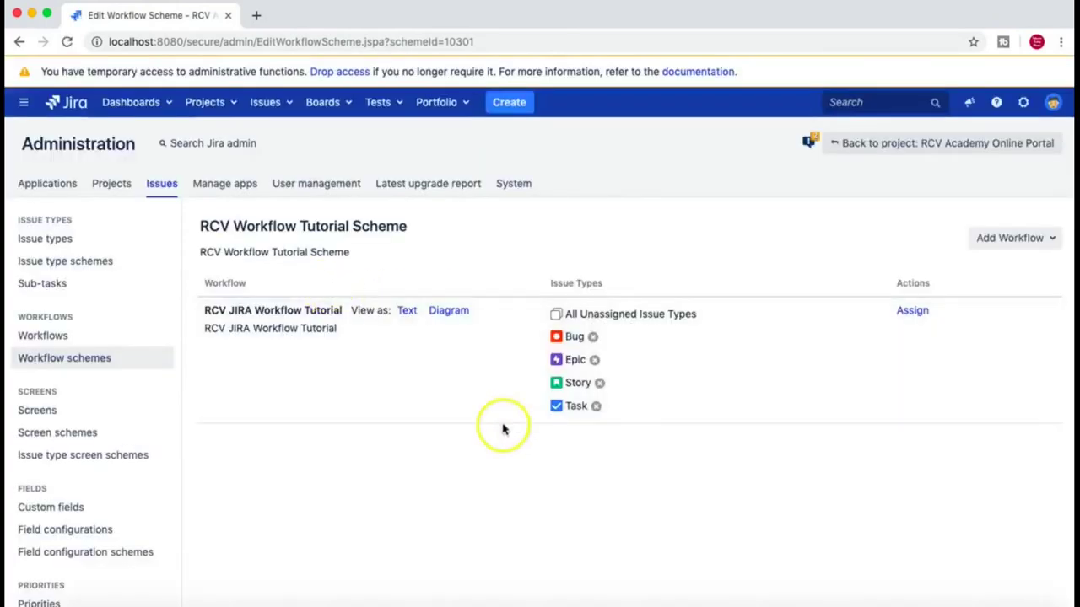
click(1044, 241)
click(989, 267)
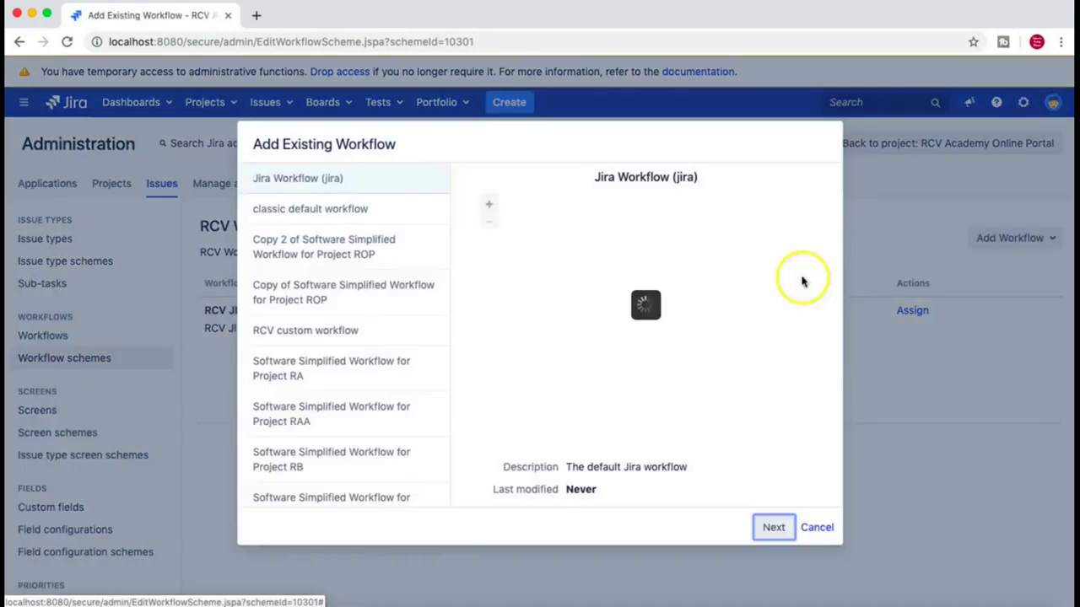
click(348, 334)
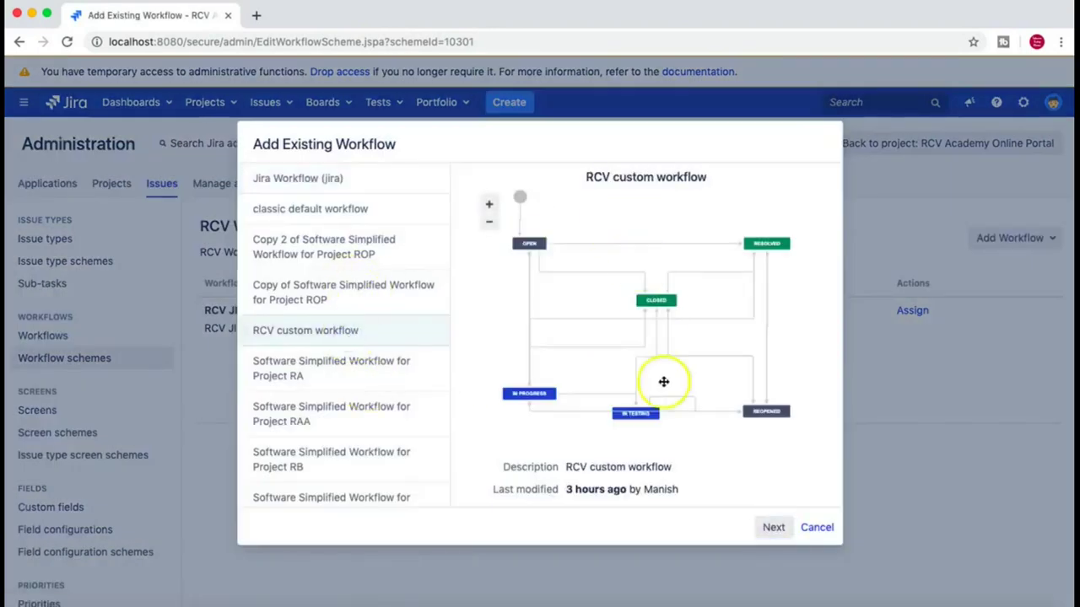
click(773, 528)
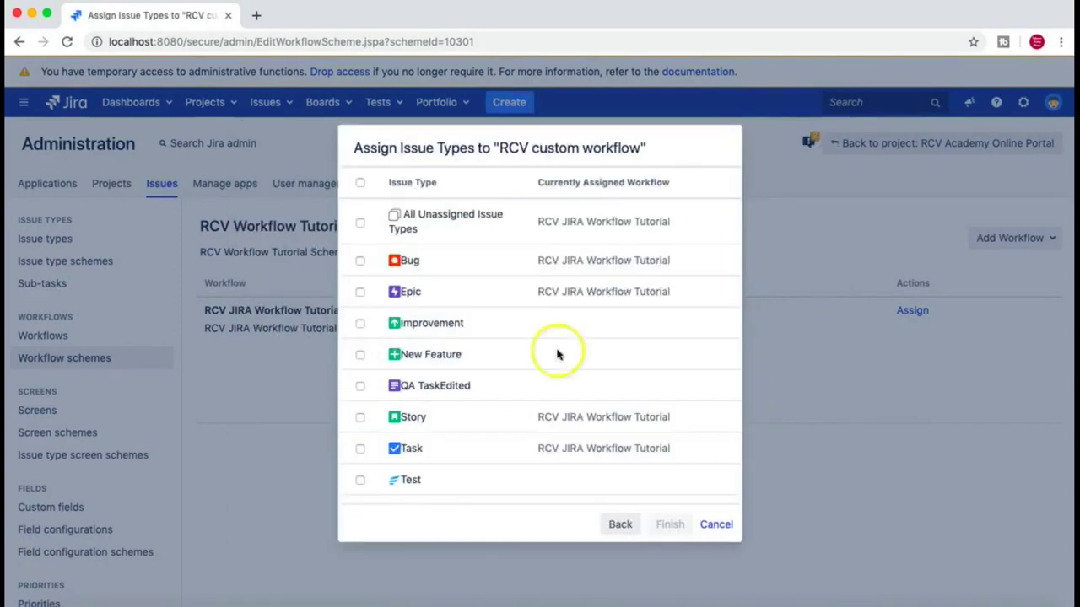
click(361, 224)
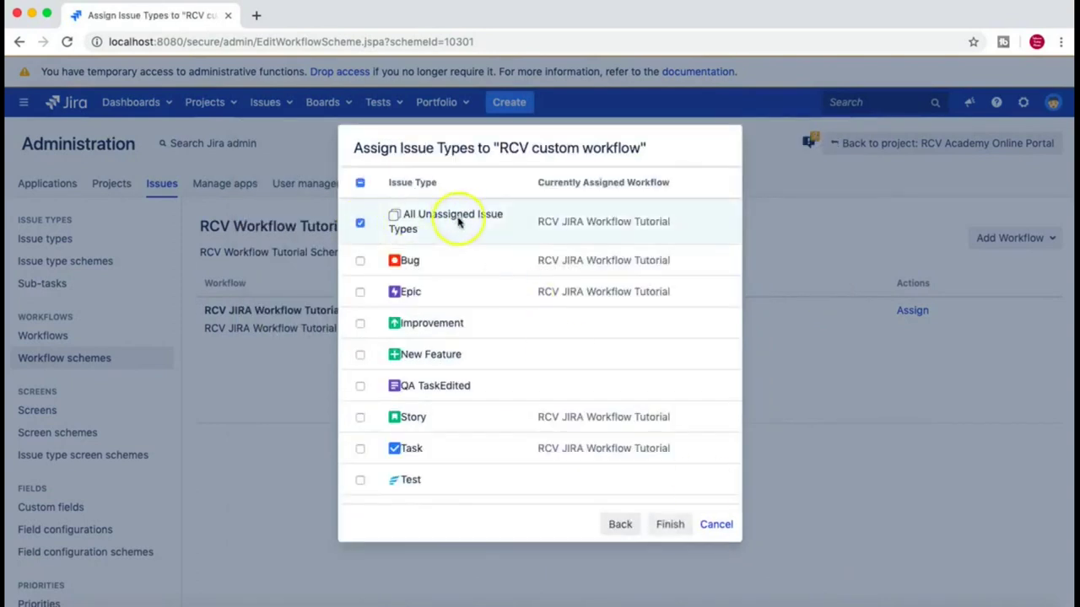
click(670, 526)
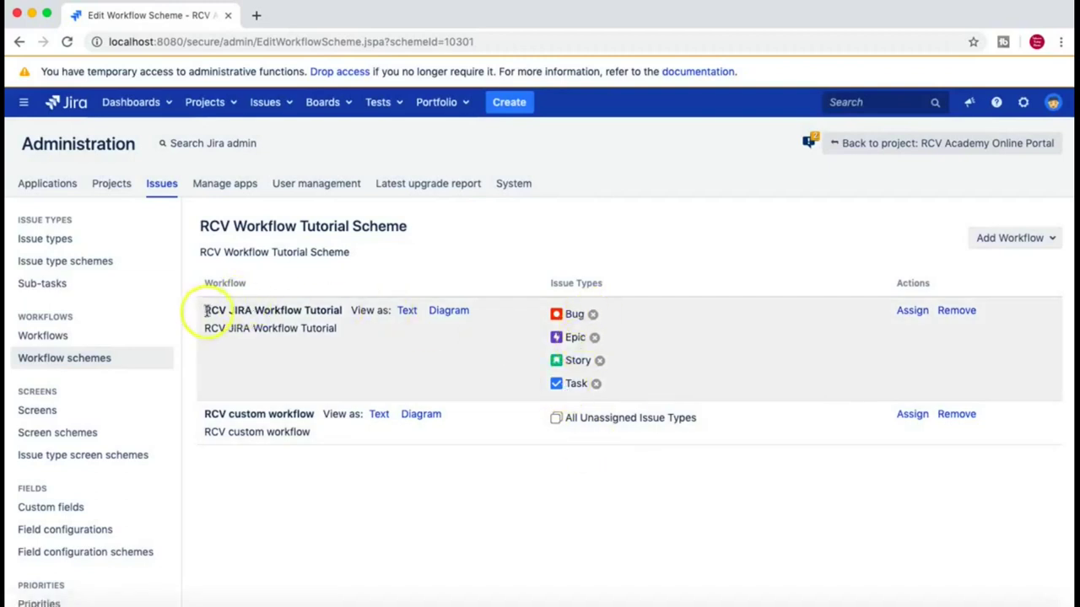
Step: Compare the RCV JIRA Workflow Tutorial and RCV custom workflow entries in the scheme and the issue types assigned to each
drag(341, 312, 205, 312)
click(518, 345)
drag(205, 311, 345, 312)
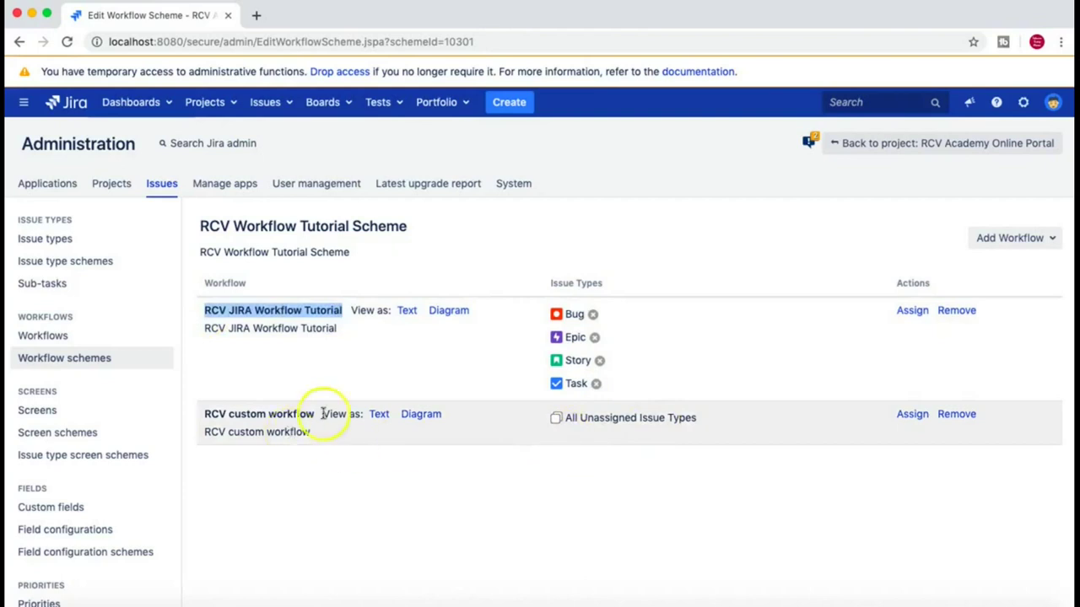
drag(313, 413, 222, 413)
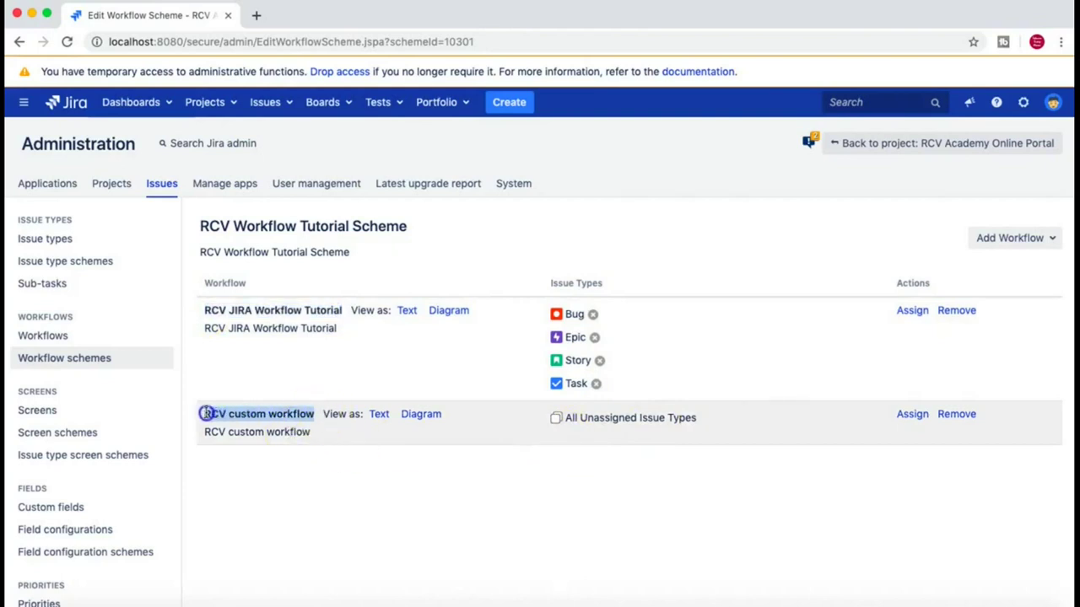
click(433, 491)
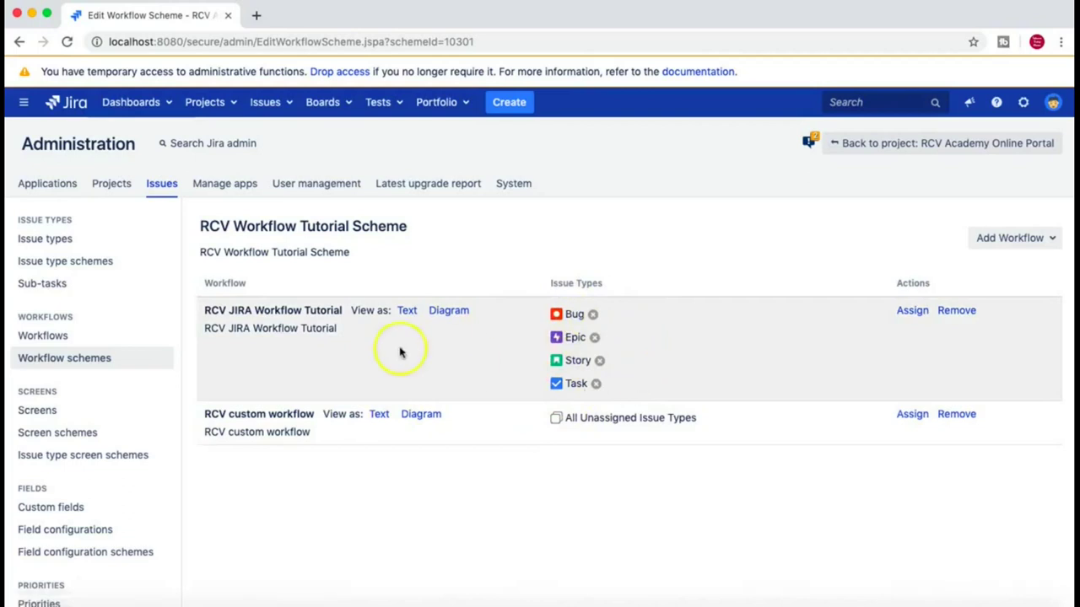
scroll(391, 507, down, 2)
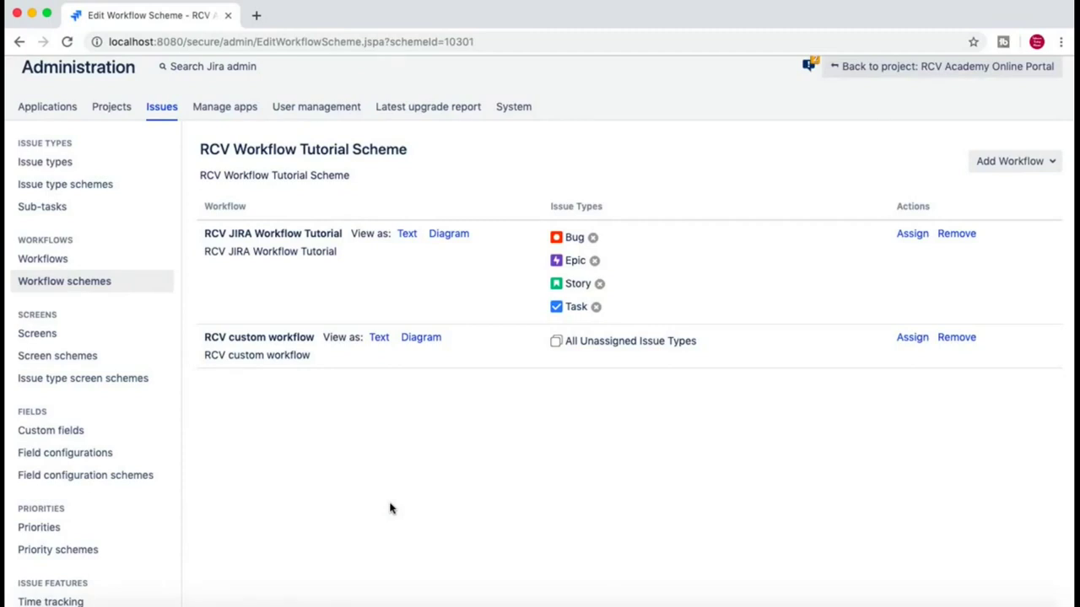
scroll(391, 508, up, 3)
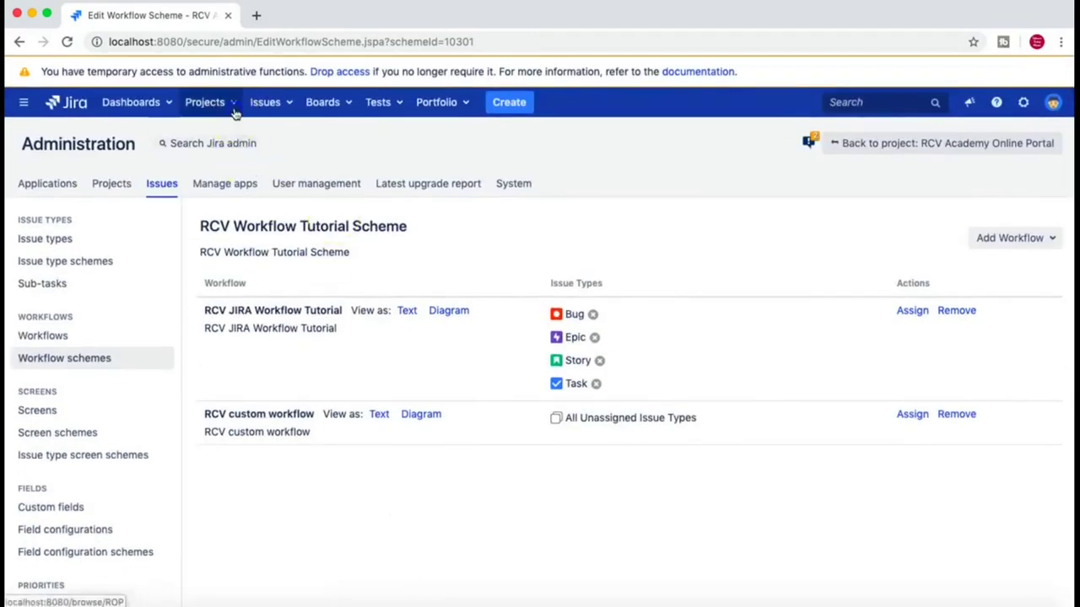
Step: Open the project settings of RCV Academy (RA) and review the issue types and workflows in its summary
click(235, 113)
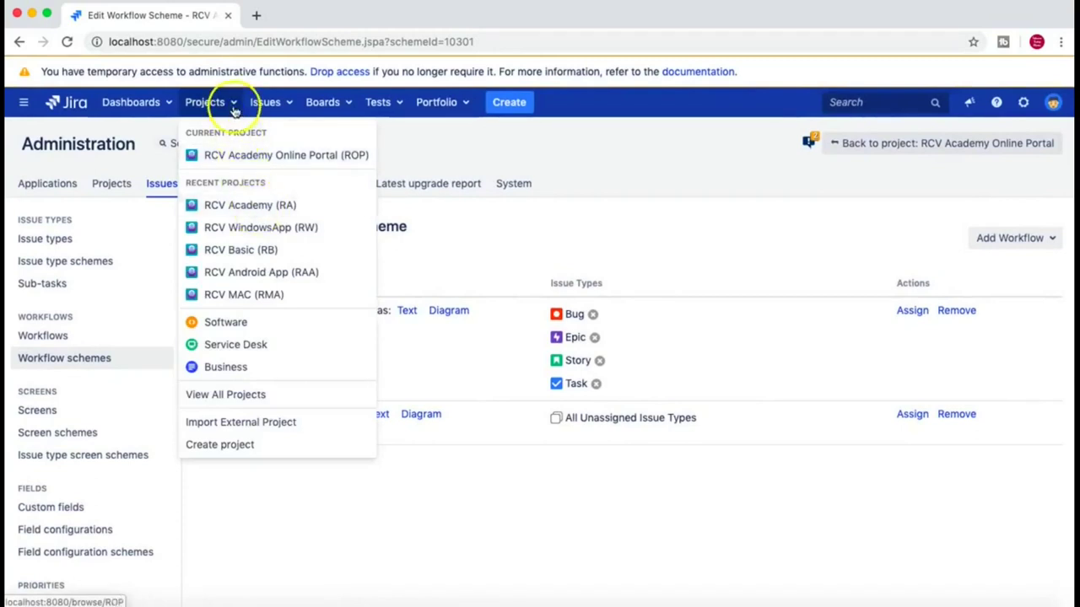
click(241, 209)
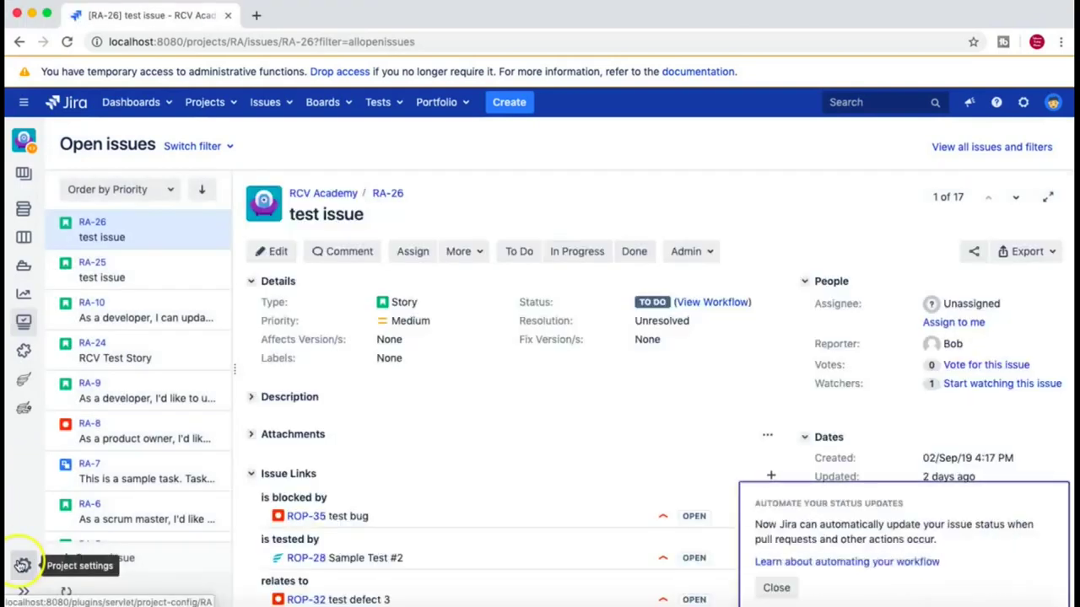
click(21, 564)
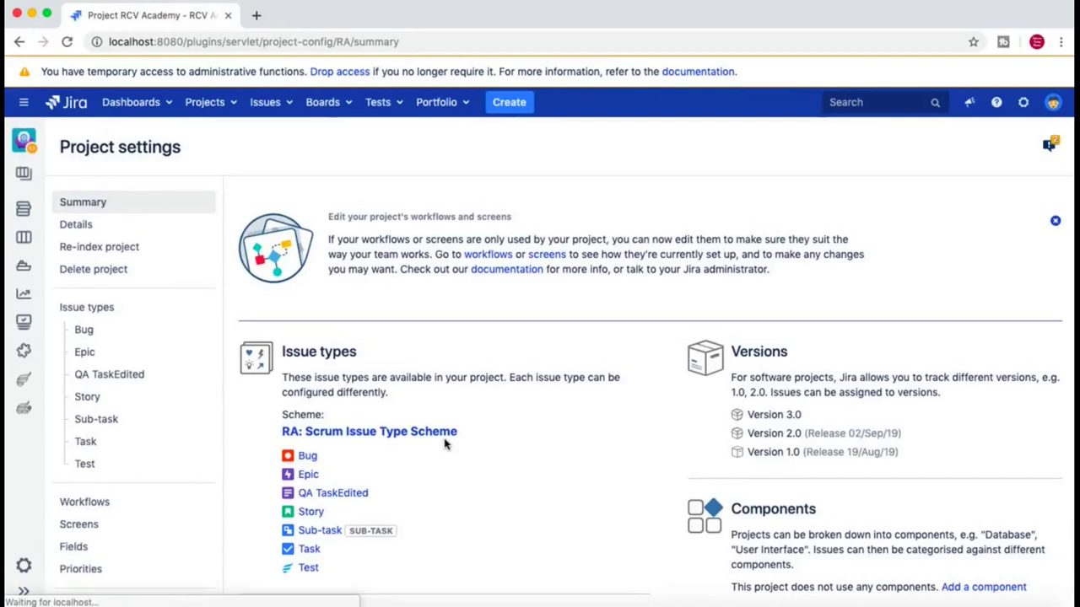
scroll(554, 477, down, 5)
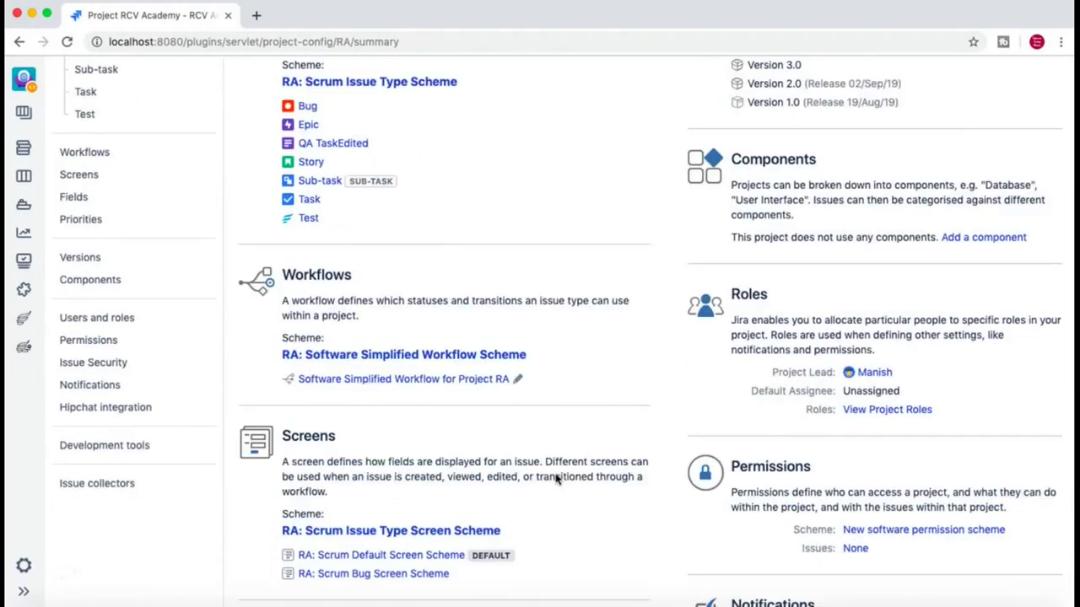
scroll(409, 291, up, 1)
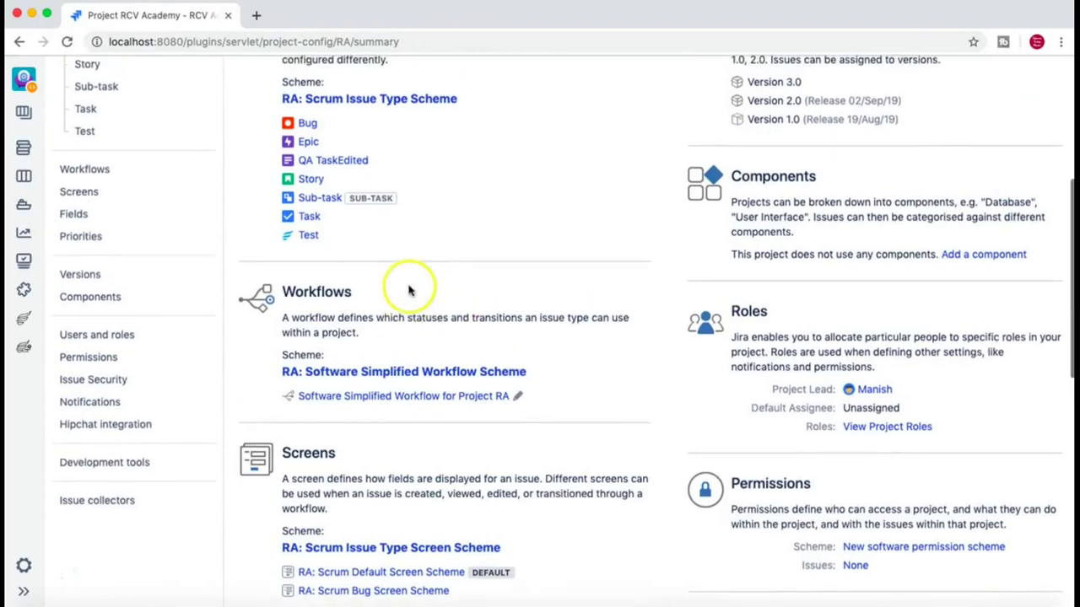
scroll(320, 314, up, 3)
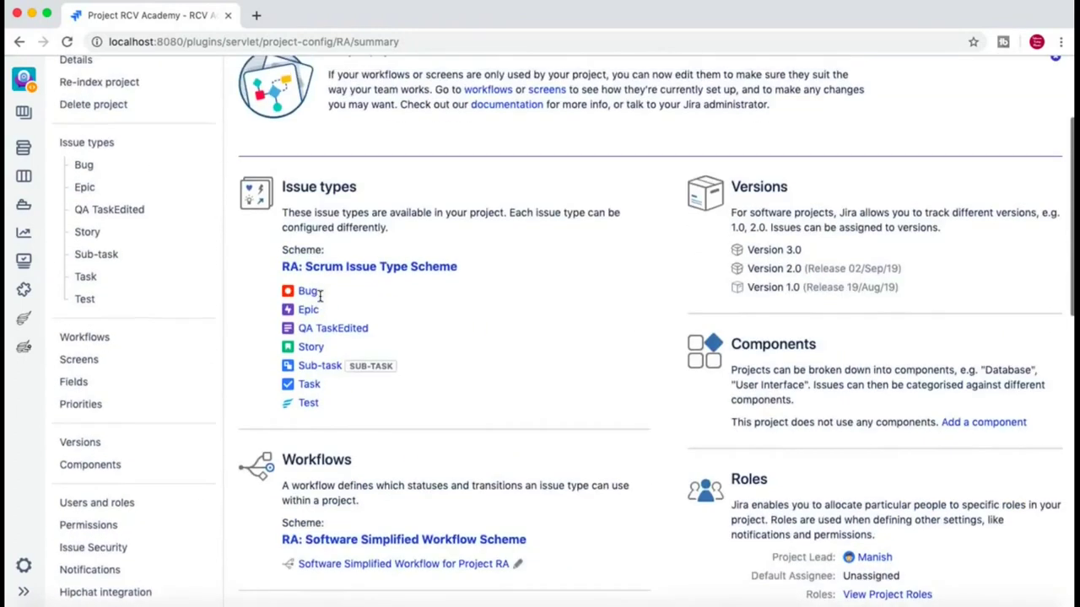
Step: Open the RCV Academy project's workflow settings and check which workflow scheme the project uses
click(91, 297)
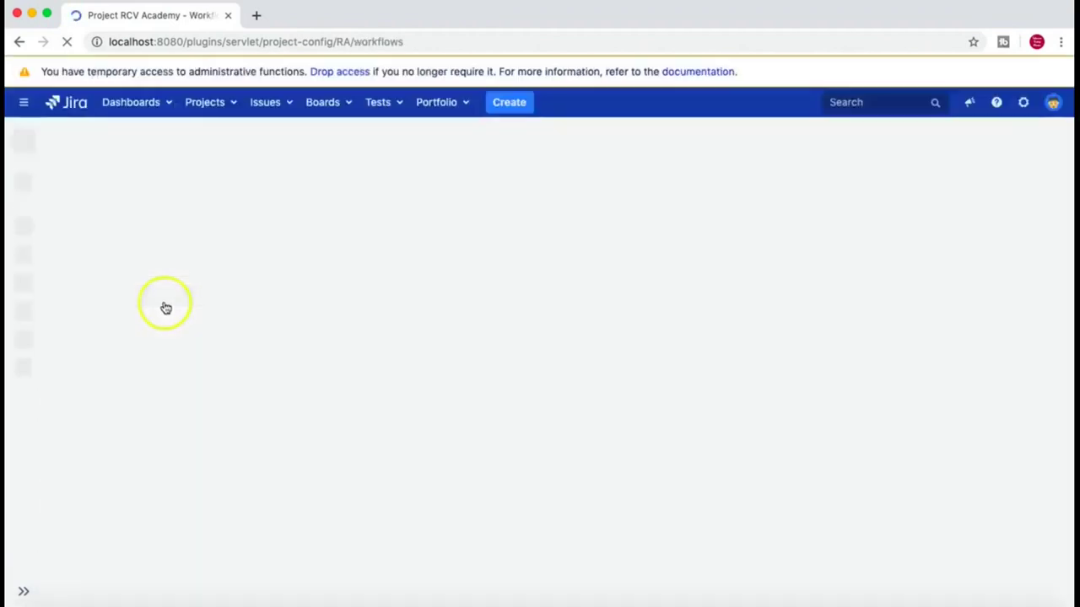
scroll(664, 405, down, 5)
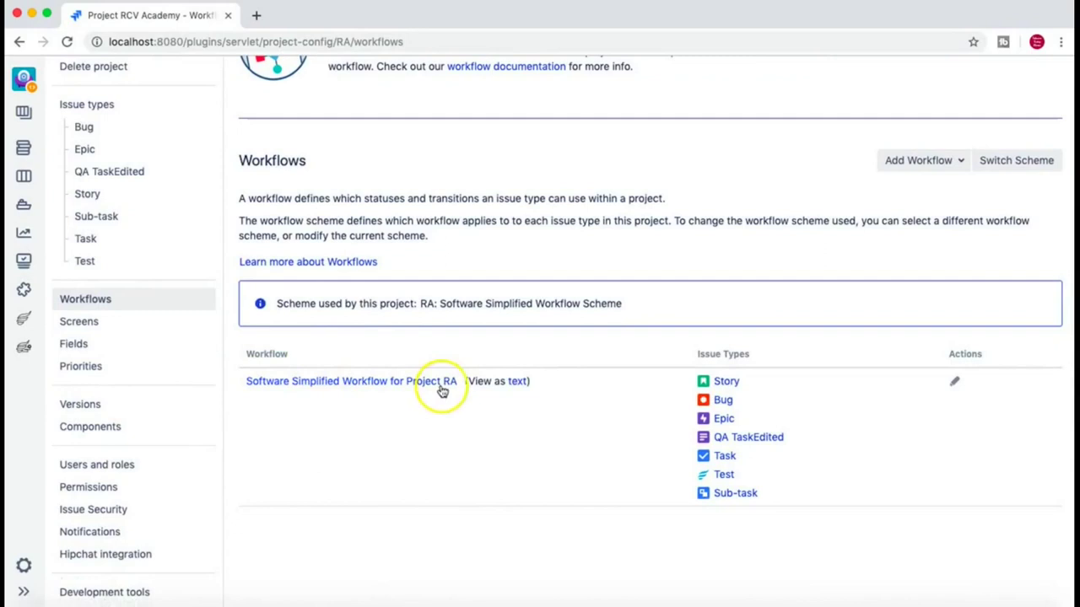
scroll(472, 438, up, 1)
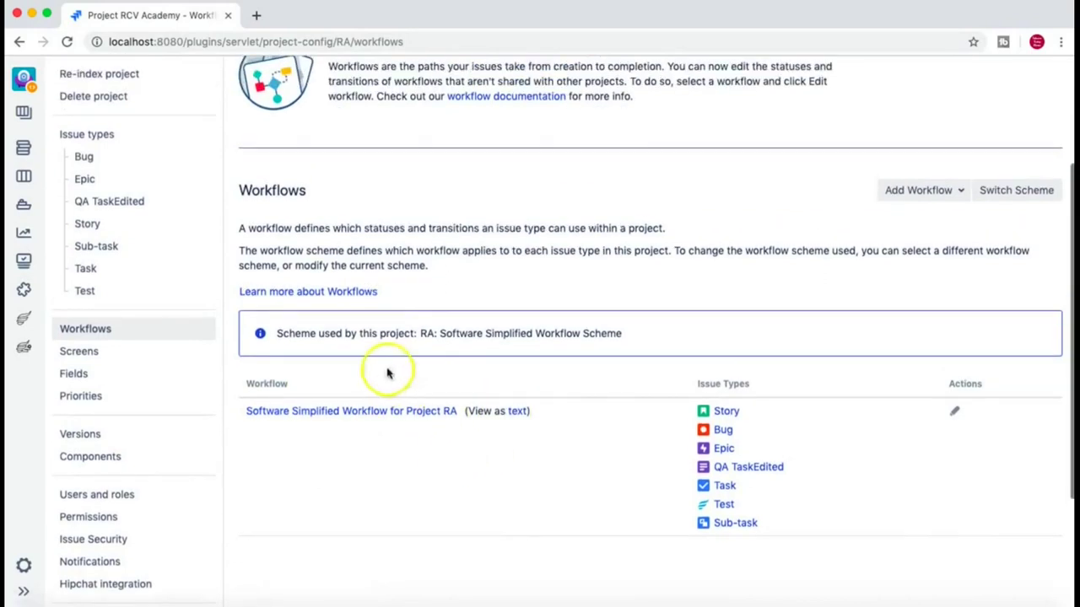
drag(422, 333, 641, 335)
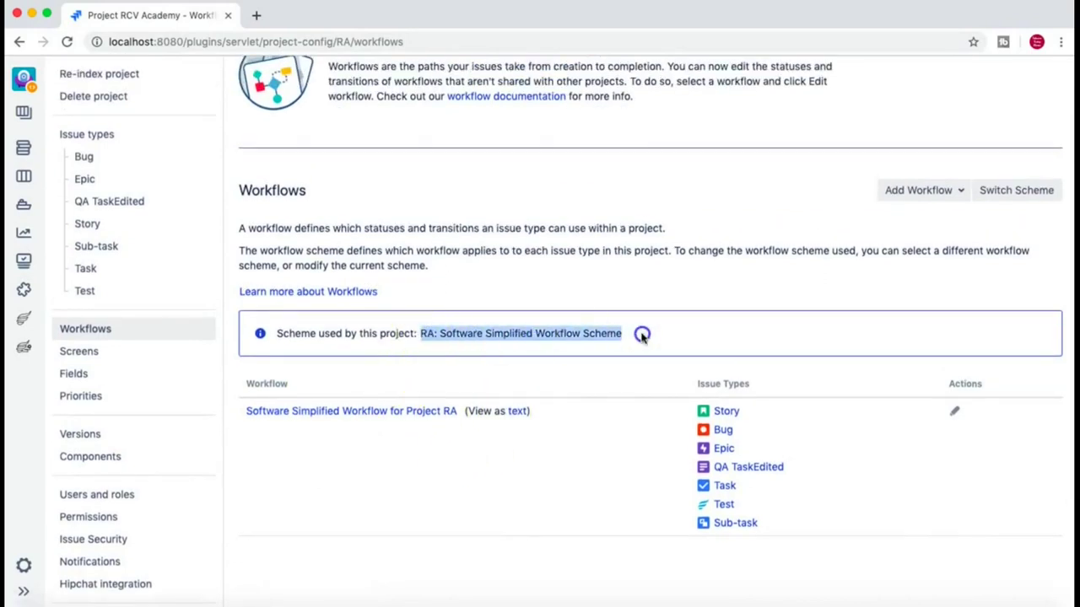
scroll(641, 335, up, 1)
Step: Switch the RCV Academy project to RCV Workflow Tutorial Scheme and proceed to the issue status mapping
click(917, 305)
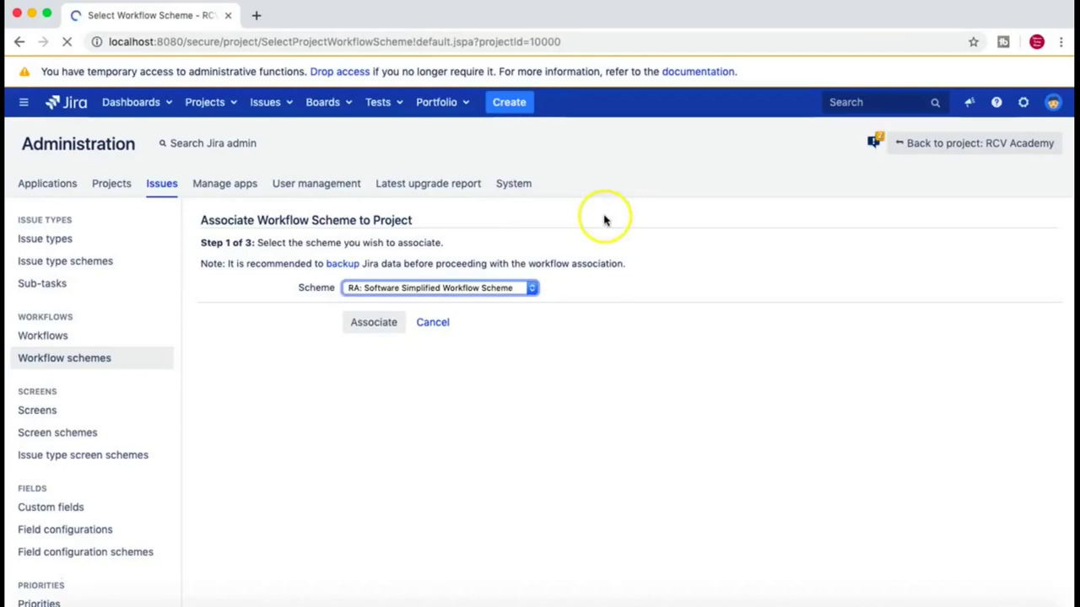
click(481, 287)
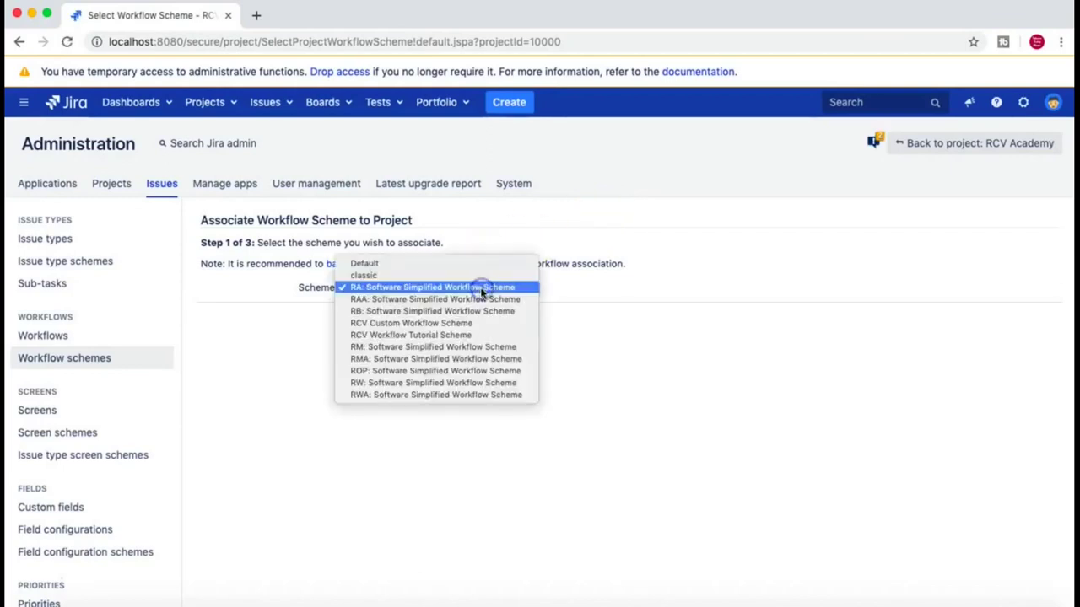
click(469, 334)
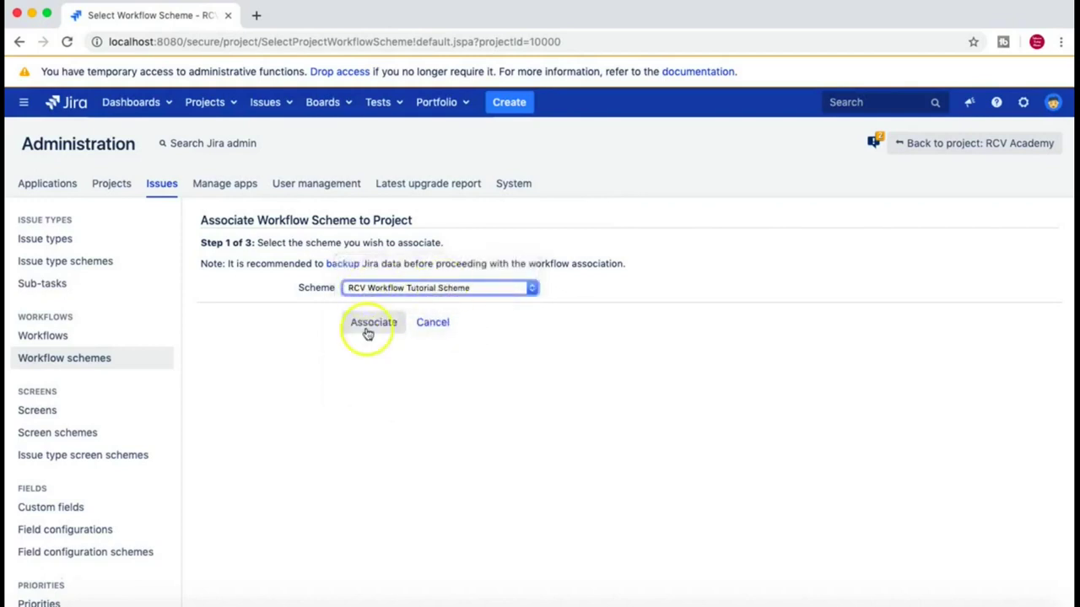
click(371, 325)
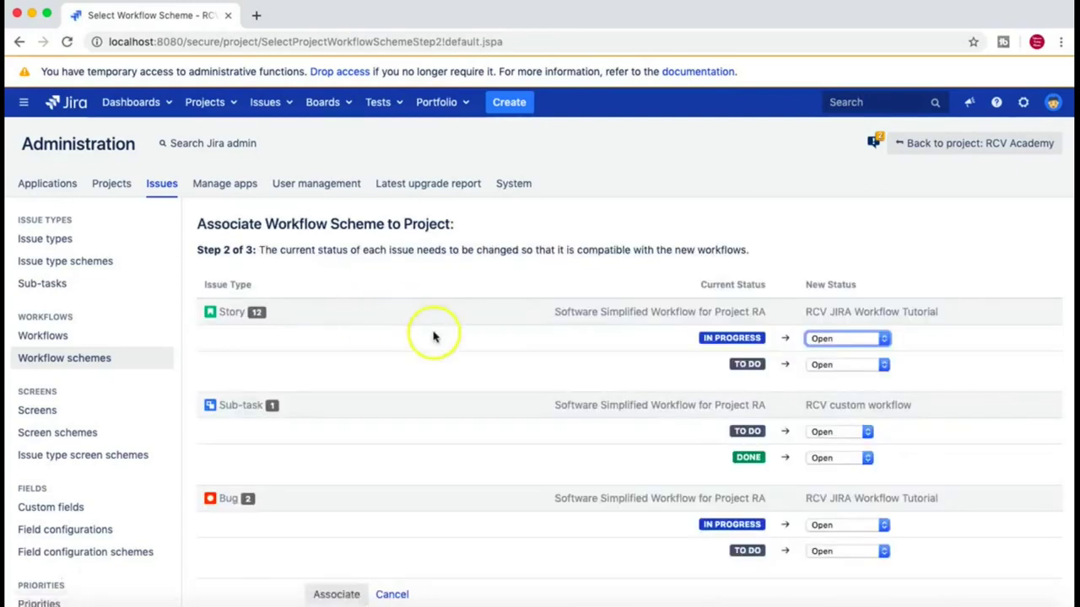
Step: Examine the status mapping from current to new statuses for the Story, Sub-task and Bug issue types
scroll(333, 309, down, 1)
scroll(333, 308, down, 1)
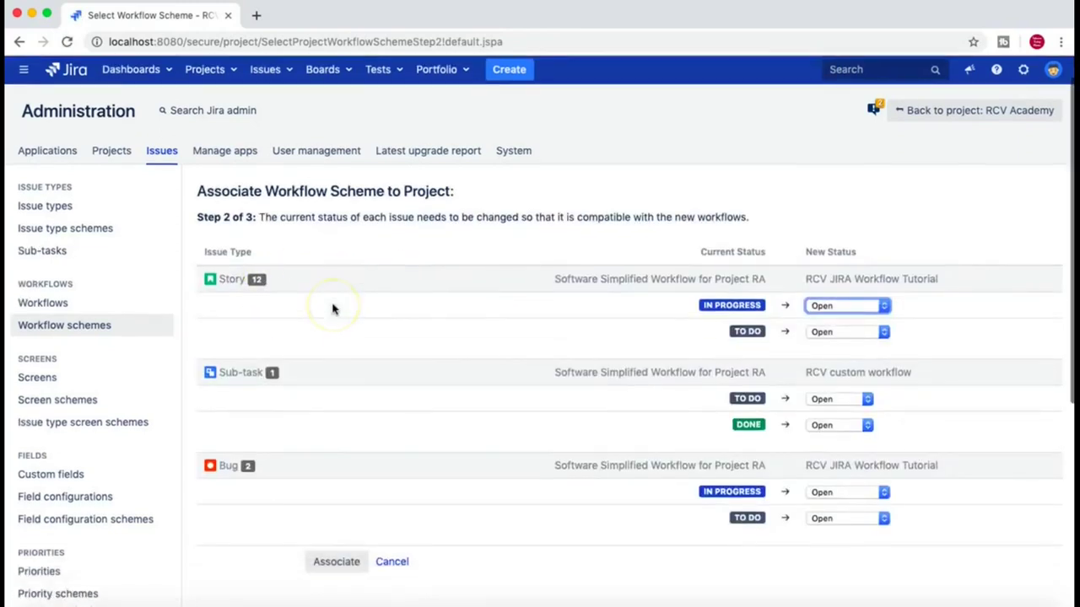
scroll(333, 308, down, 1)
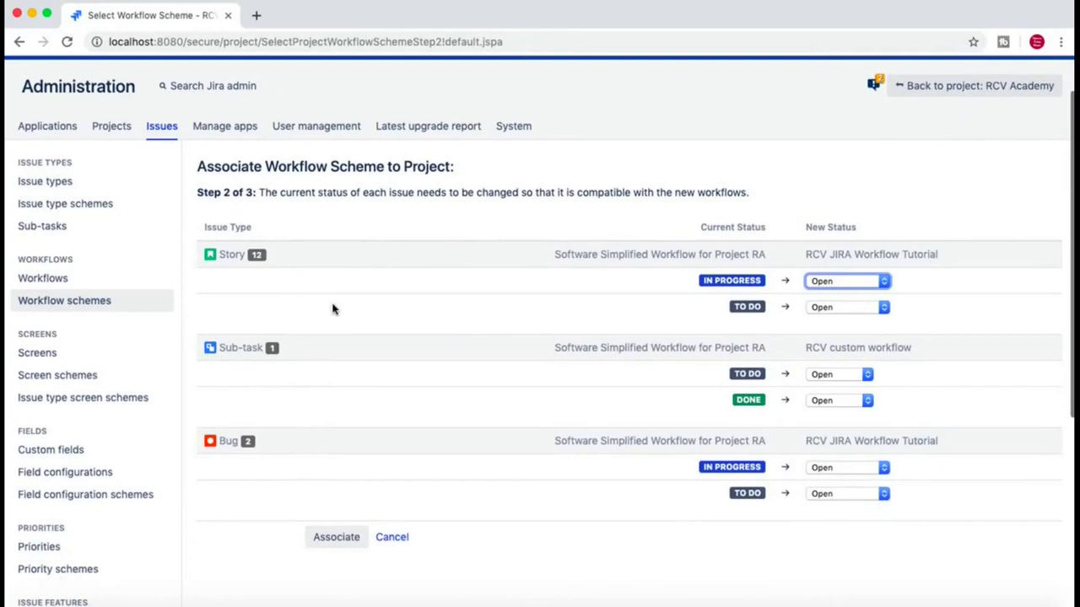
scroll(333, 309, down, 1)
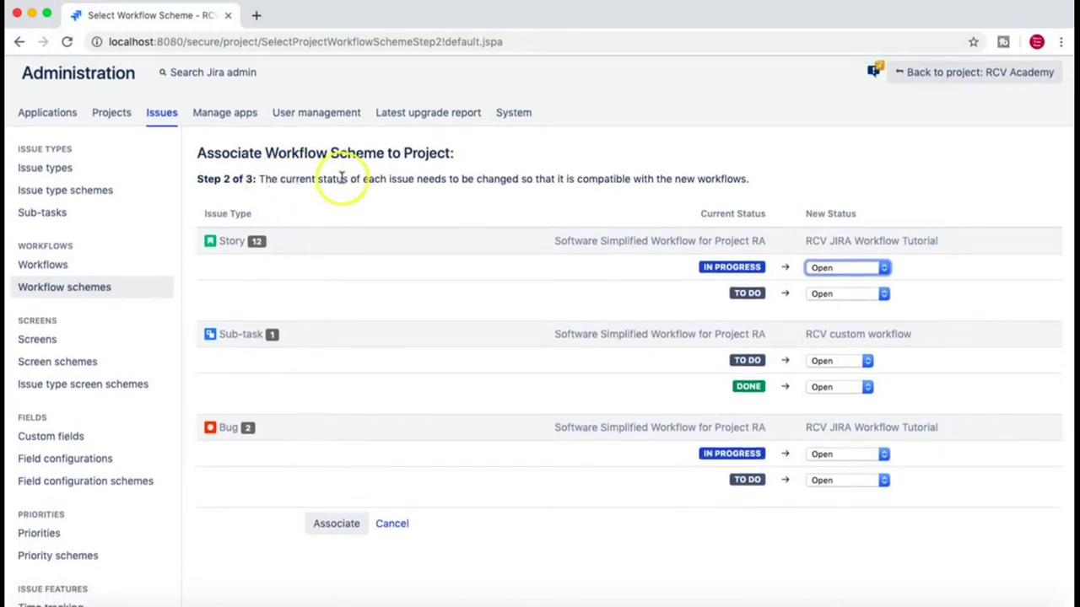
drag(266, 180, 458, 177)
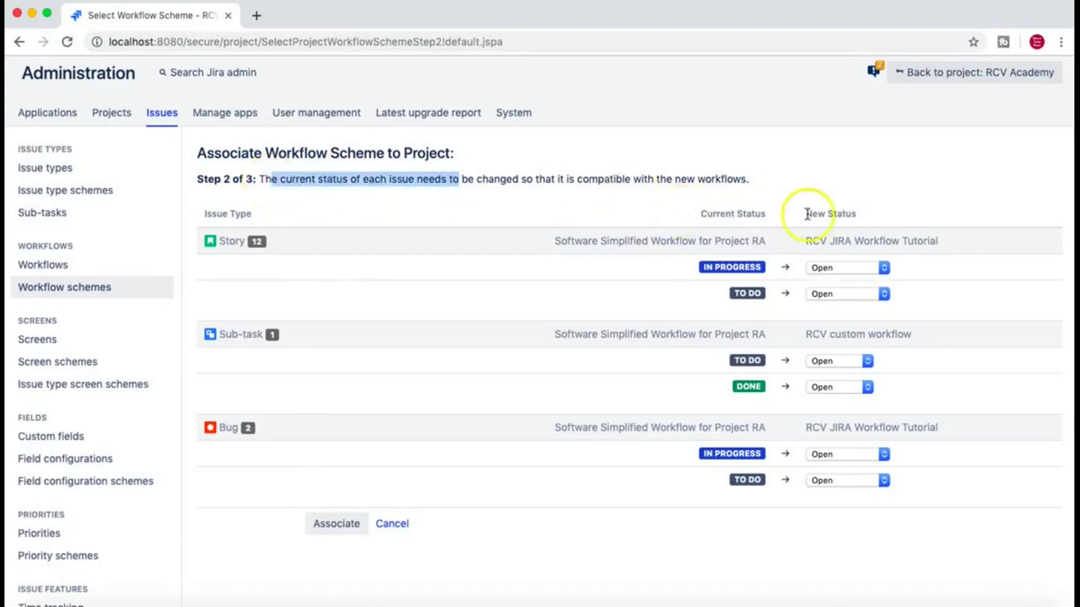
Step: Map the Story issue type's In Progress status to In Development in the RCV JIRA Workflow Tutorial workflow
drag(807, 213, 858, 215)
drag(552, 245, 945, 243)
click(943, 243)
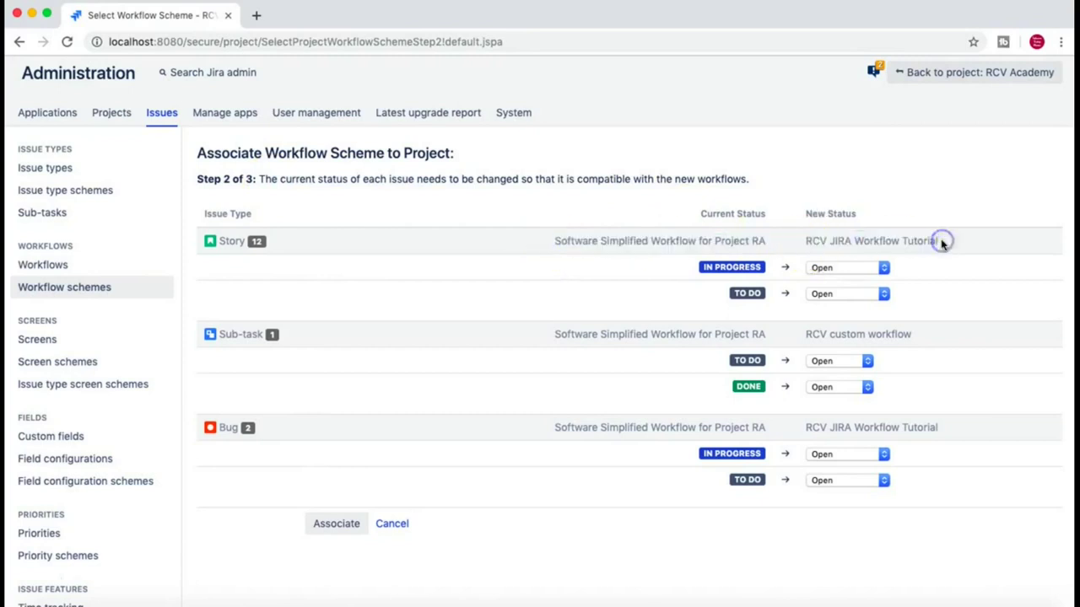
click(867, 271)
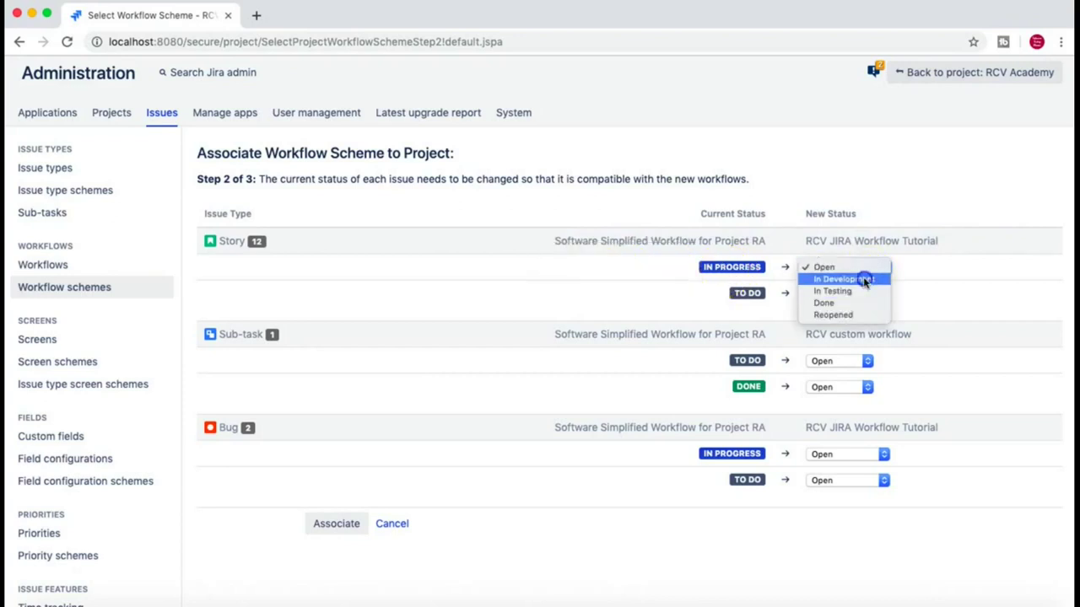
click(862, 279)
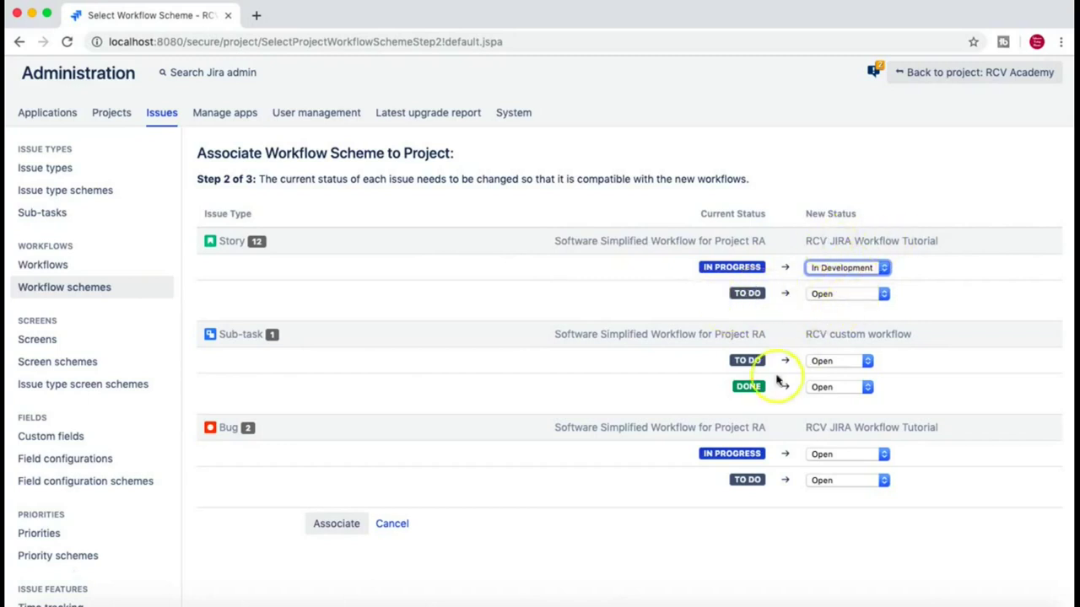
Step: Map the Sub-task status Done to Closed, and the Bug statuses In Progress to In Development and To Do to Open
click(841, 387)
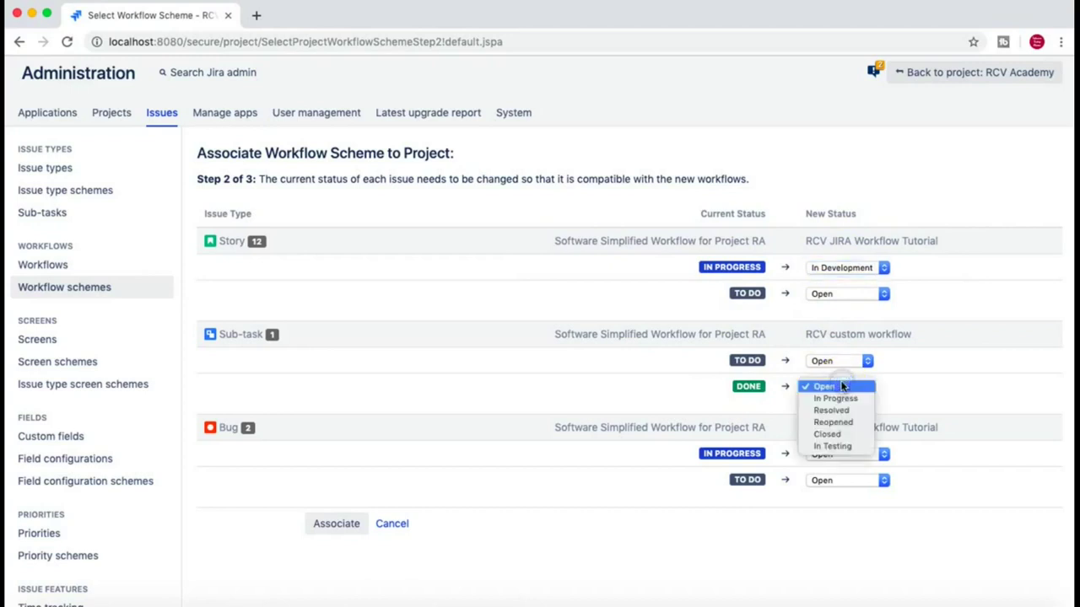
click(826, 434)
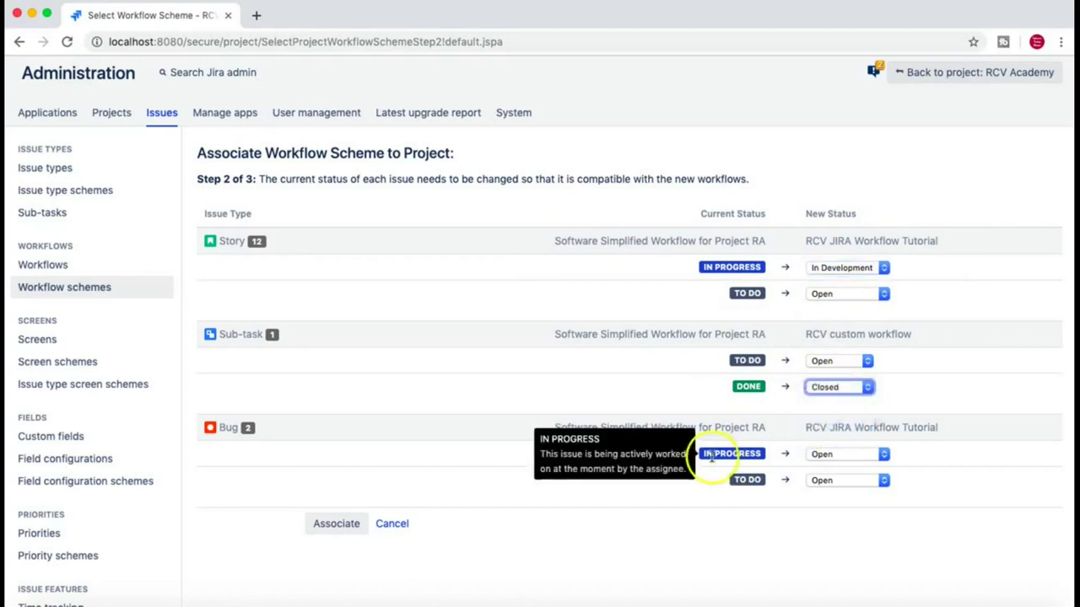
click(853, 456)
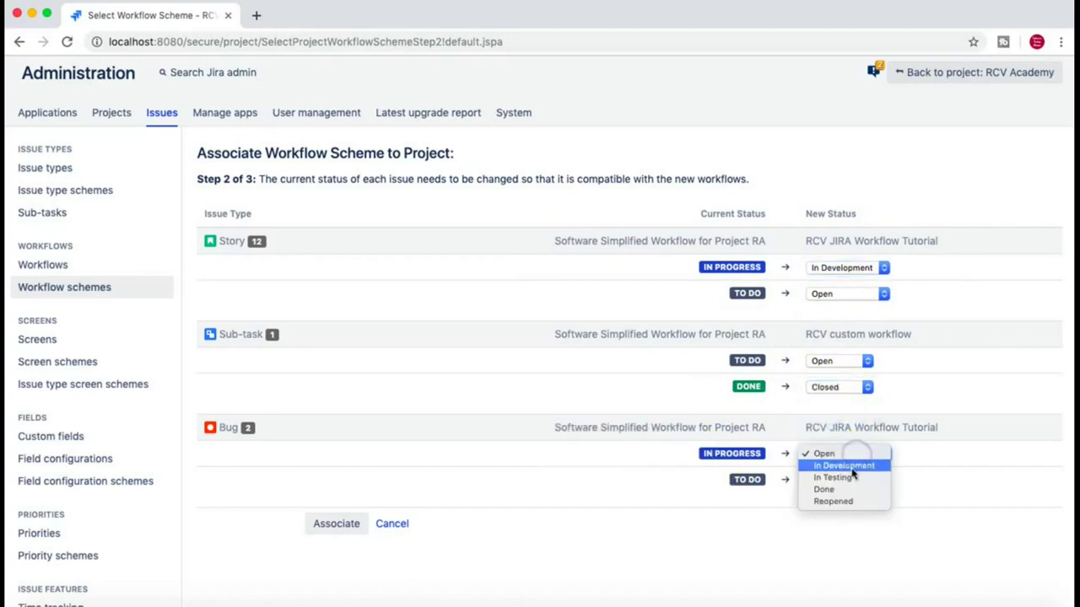
click(850, 467)
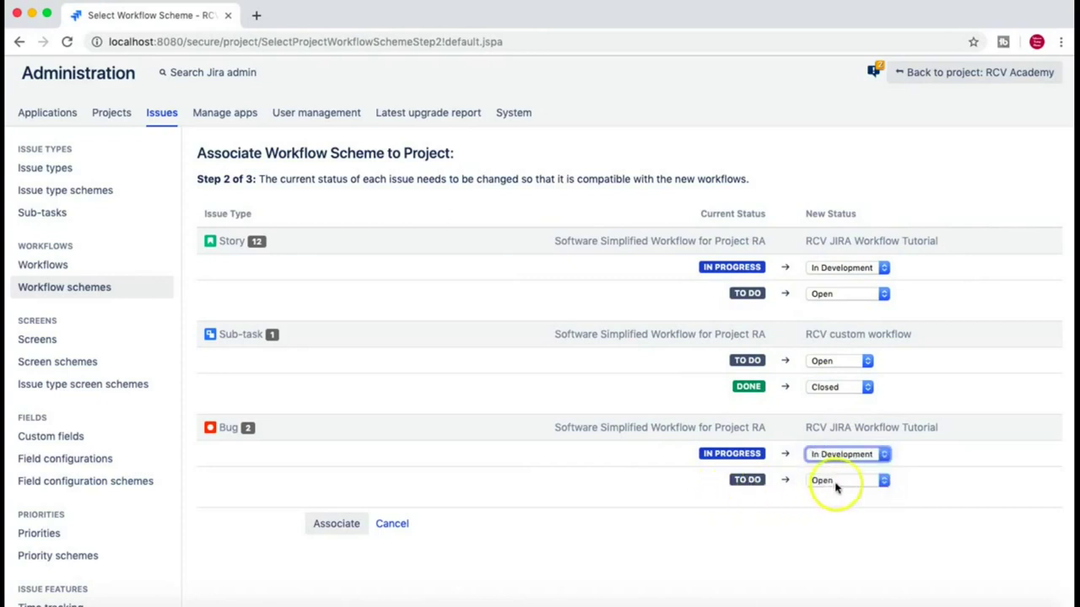
click(836, 480)
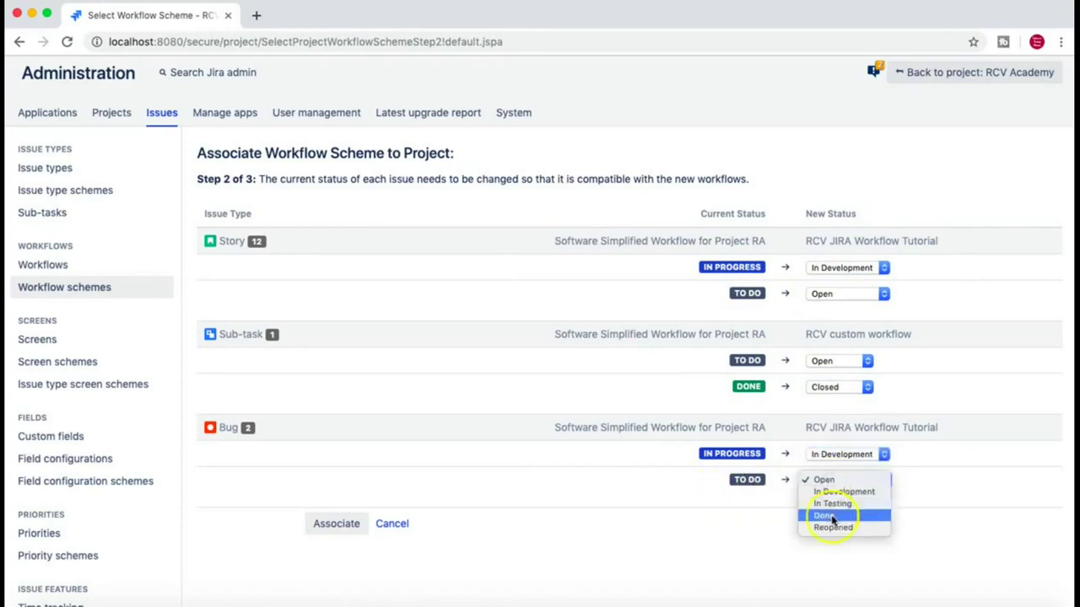
click(830, 480)
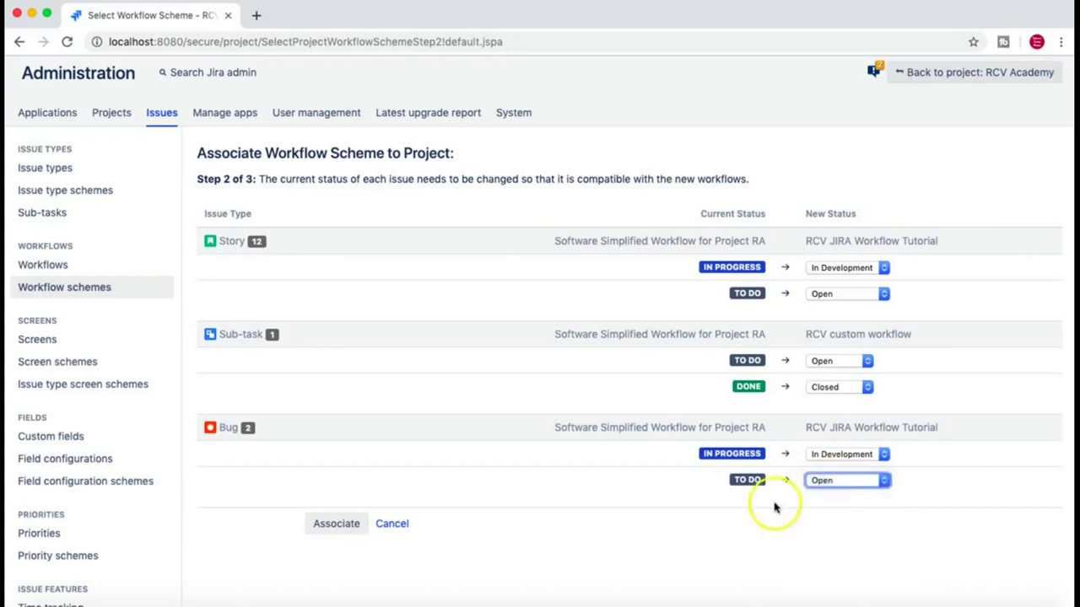
Step: Associate the new workflow scheme with the project using these status mappings and acknowledge the issue migration
scroll(769, 518, down, 2)
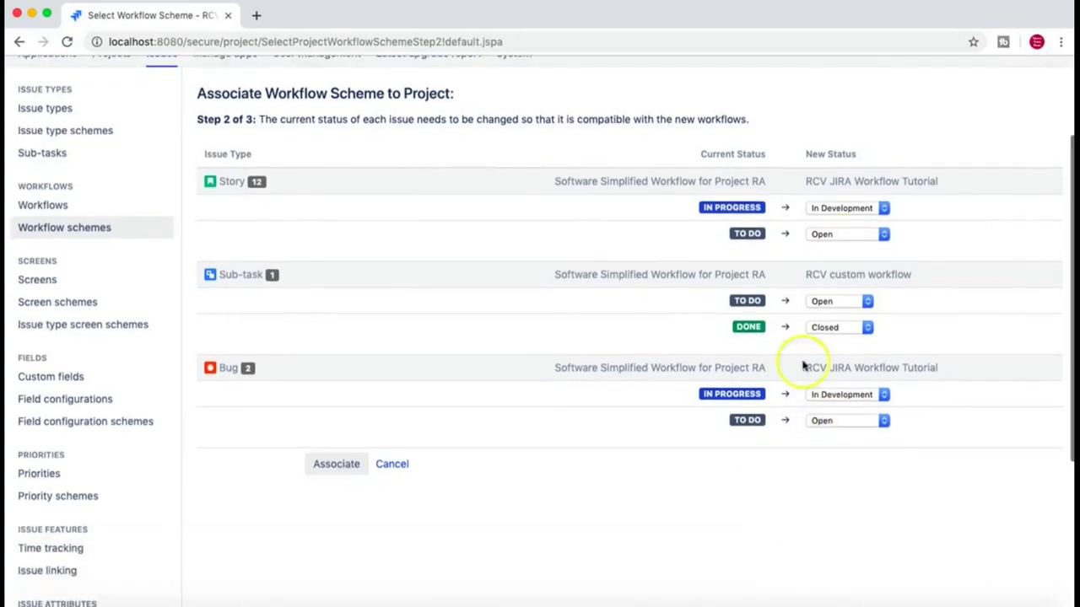
scroll(540, 450, up, 2)
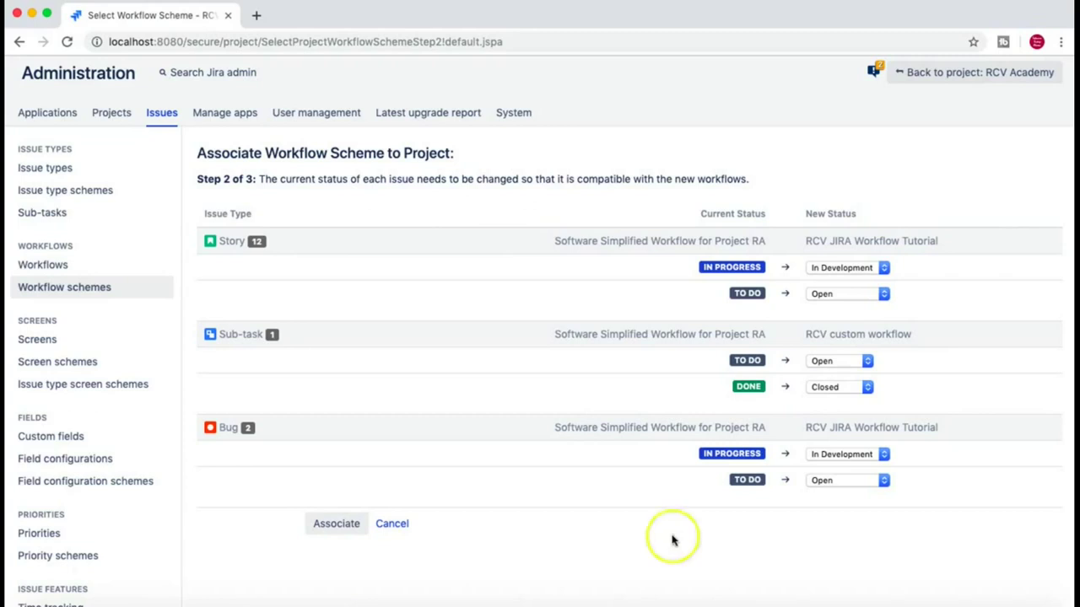
click(335, 524)
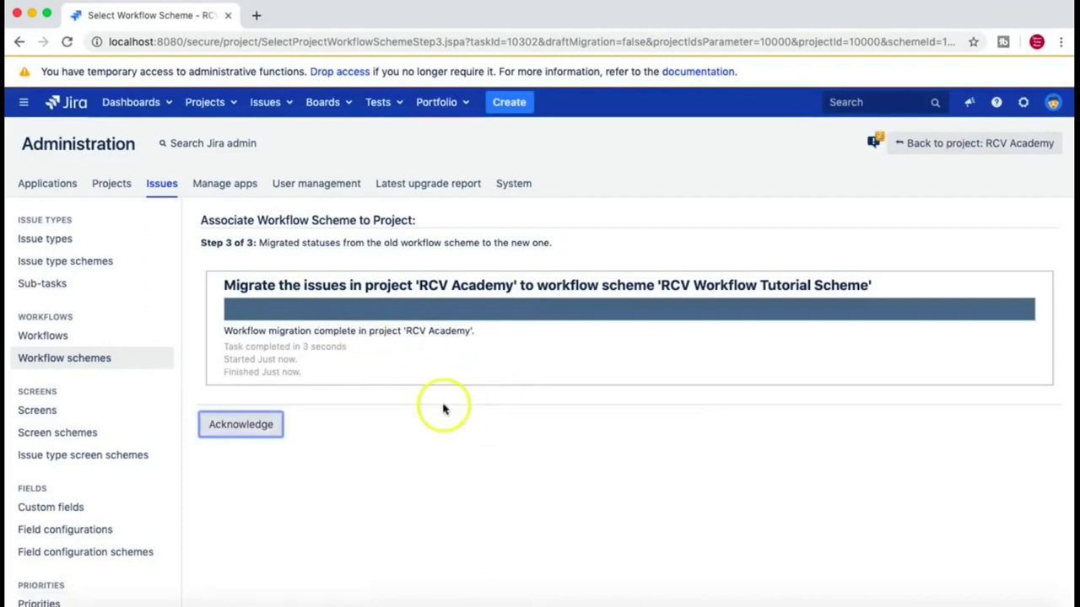
click(236, 424)
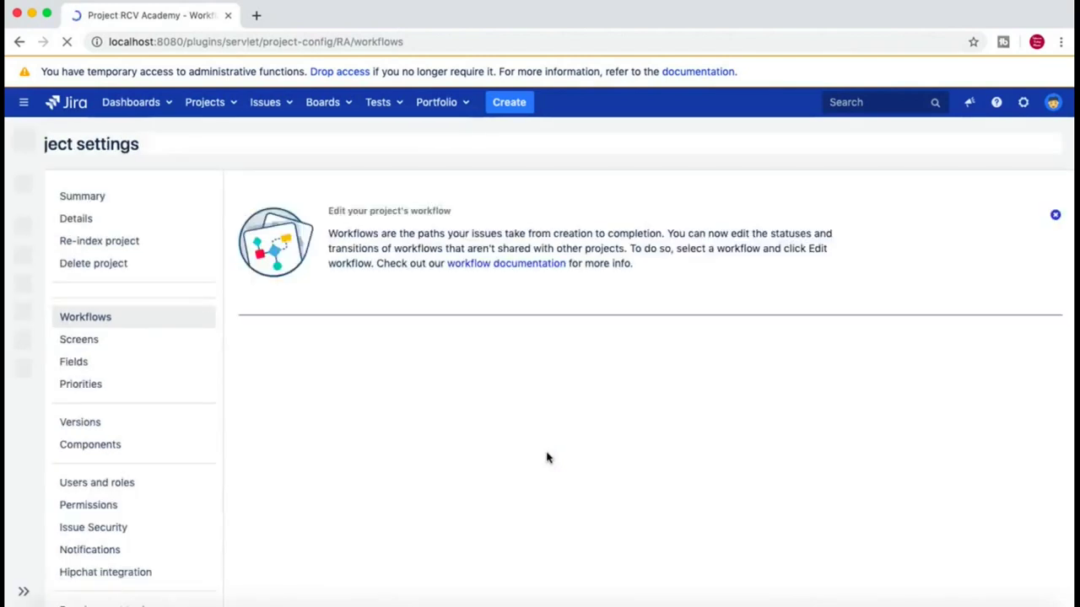
Step: Examine the RCV Academy project's workflow settings for the scheme in use, its workflows and their assigned issue types
scroll(546, 457, down, 5)
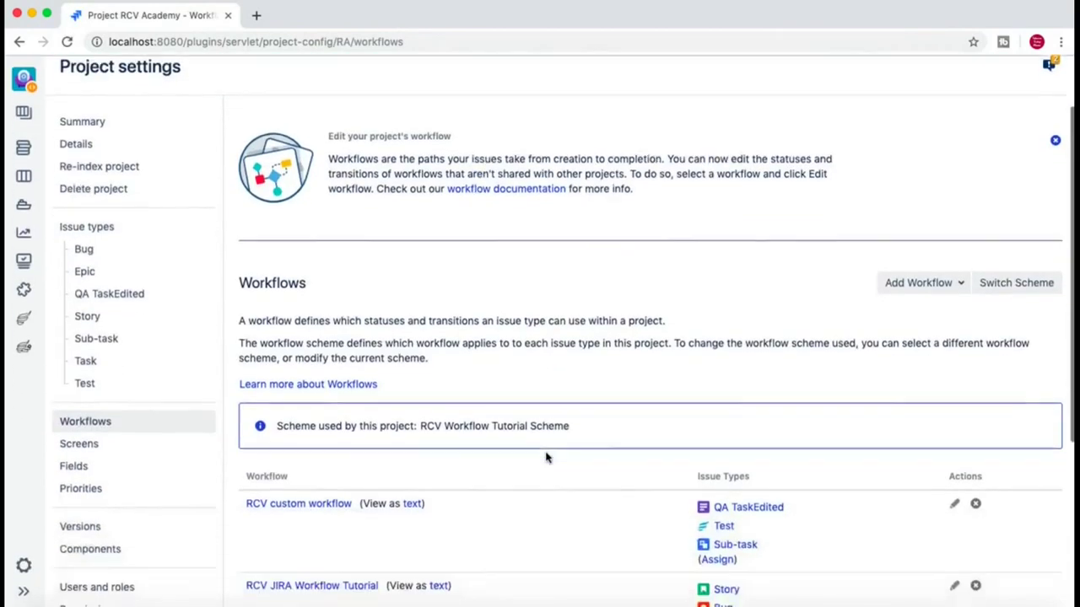
scroll(545, 455, down, 1)
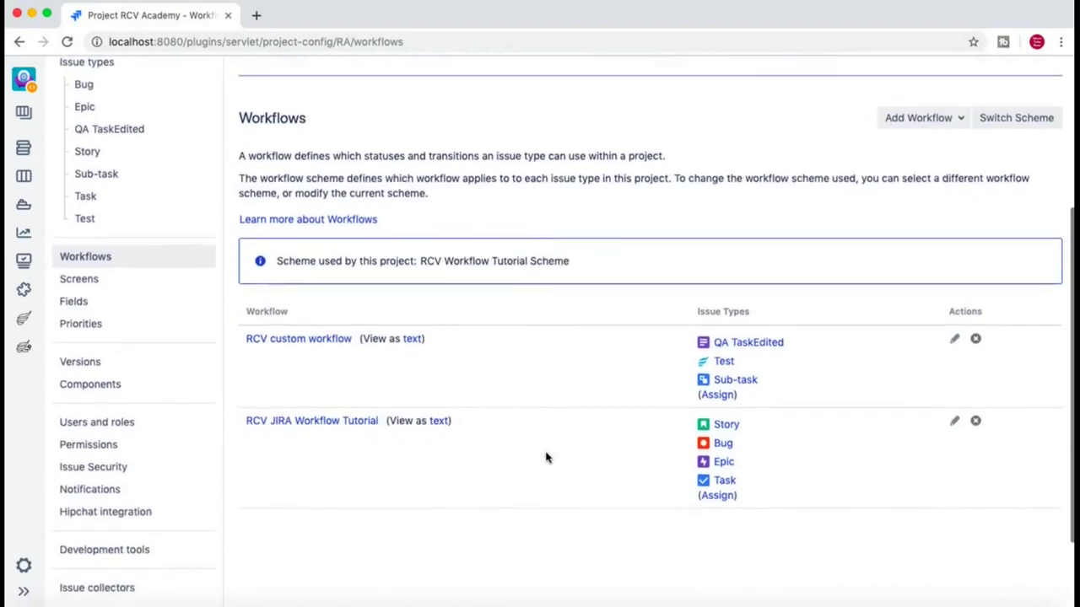
drag(419, 263, 568, 263)
click(501, 316)
scroll(525, 361, up, 1)
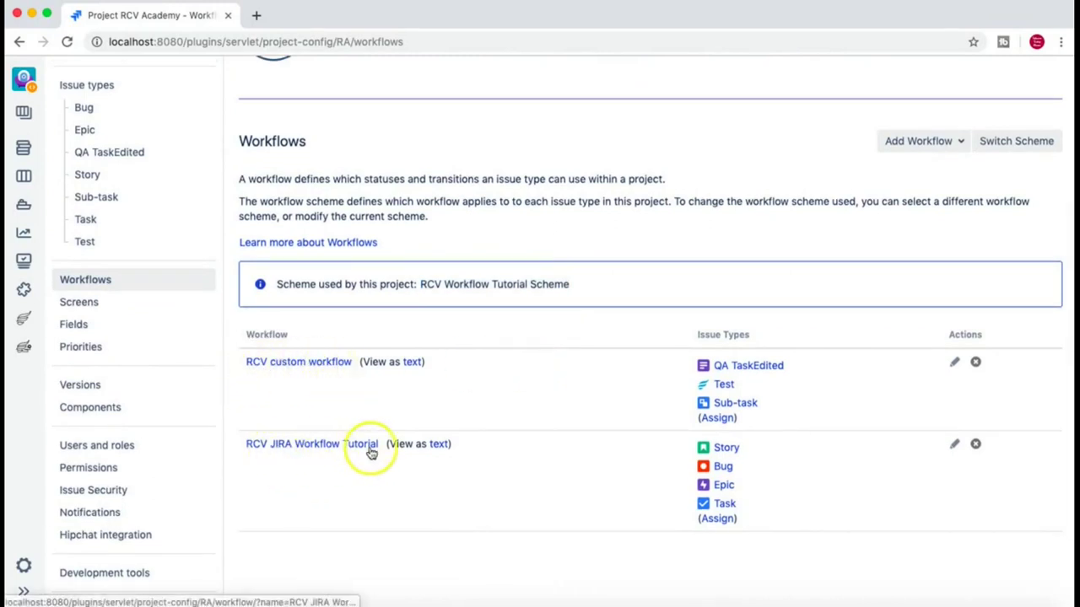
scroll(523, 477, down, 1)
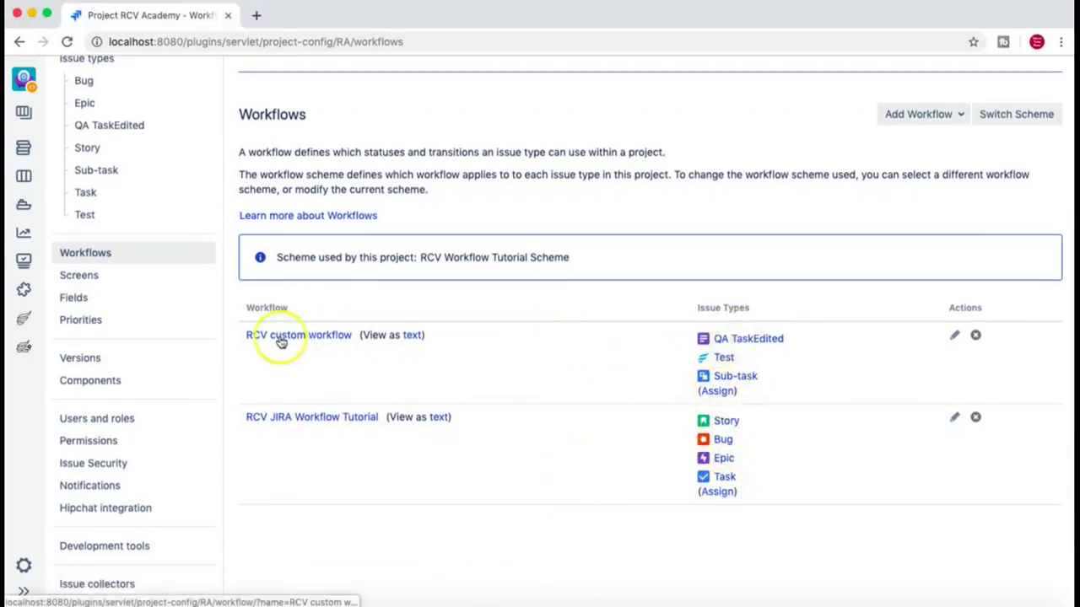
scroll(499, 364, up, 3)
scroll(356, 433, down, 3)
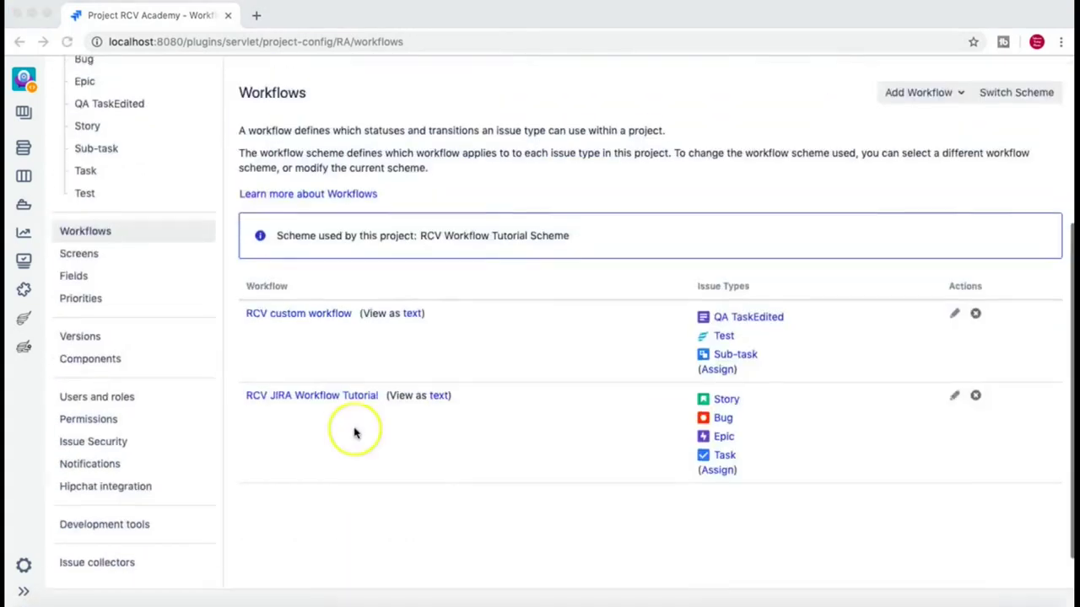
scroll(357, 431, up, 5)
scroll(357, 434, down, 1)
scroll(356, 434, up, 1)
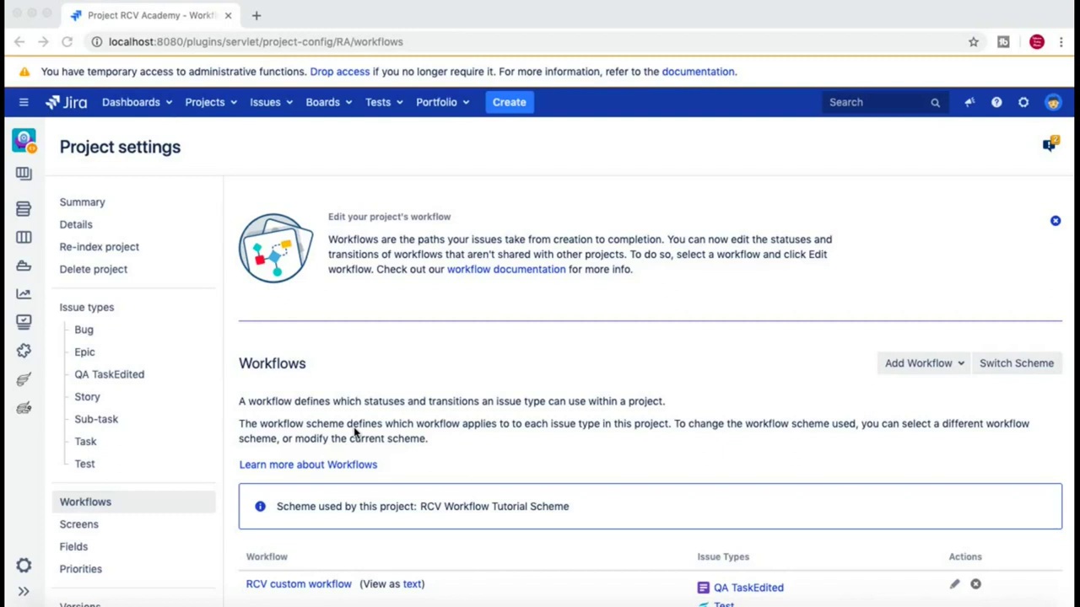
click(923, 237)
click(651, 189)
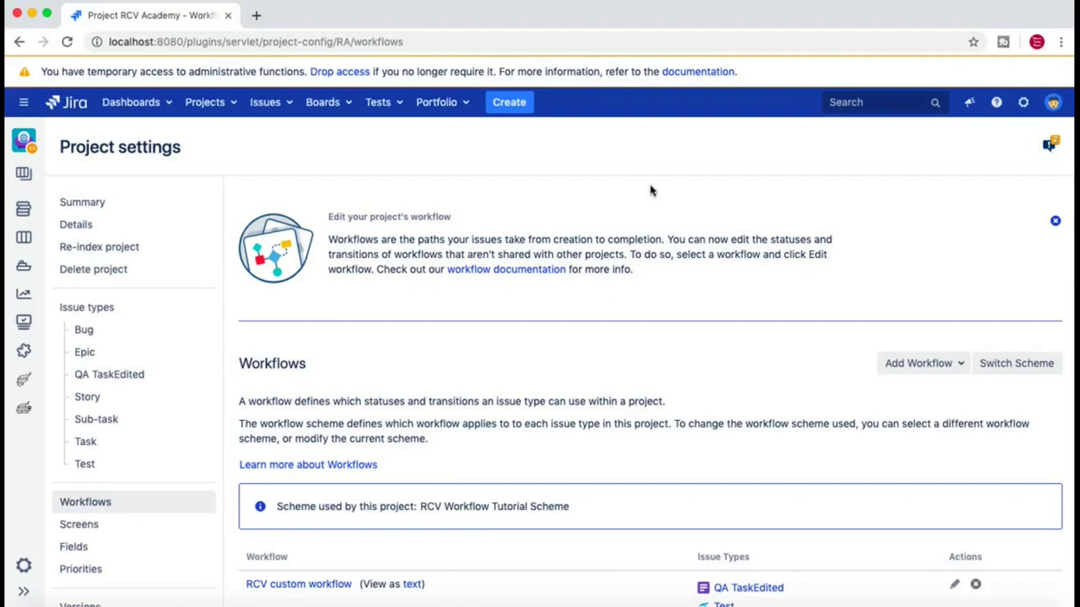
click(647, 184)
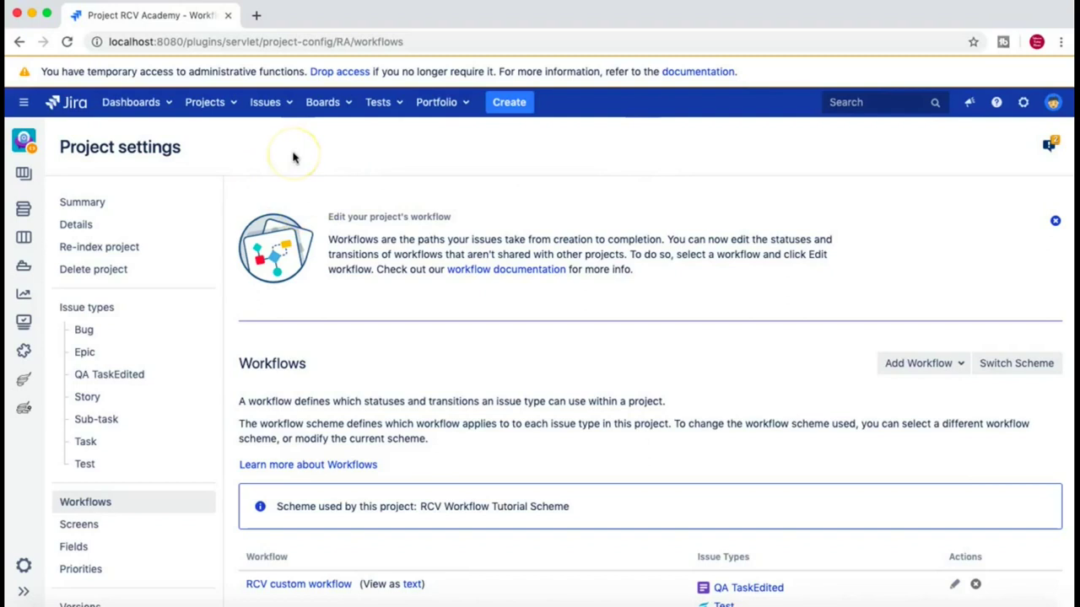
Step: Open the RCV Academy project and go to its active sprints board
click(221, 103)
click(235, 155)
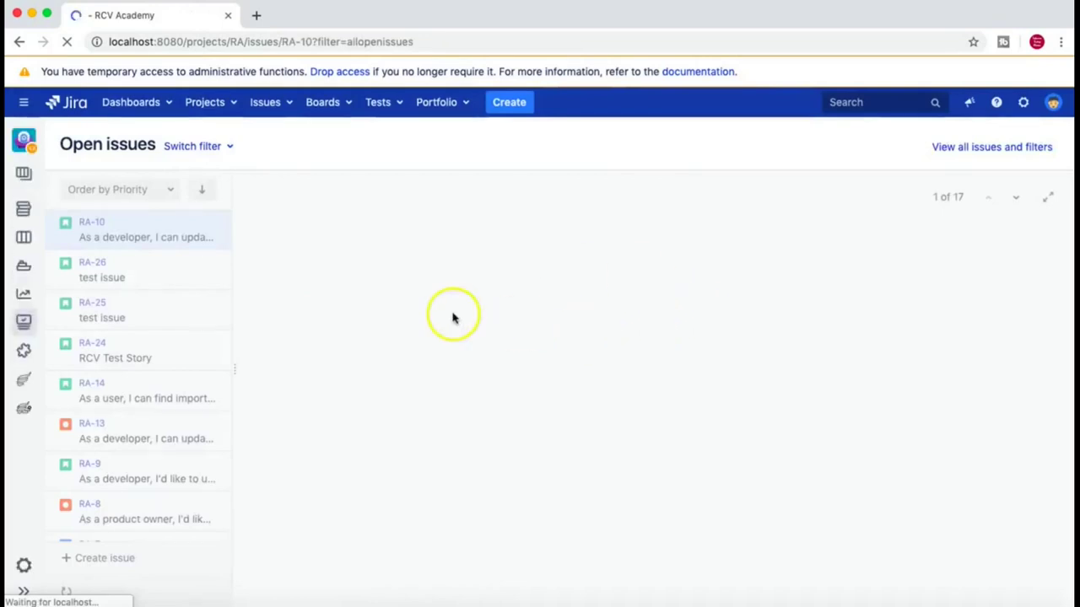
click(23, 240)
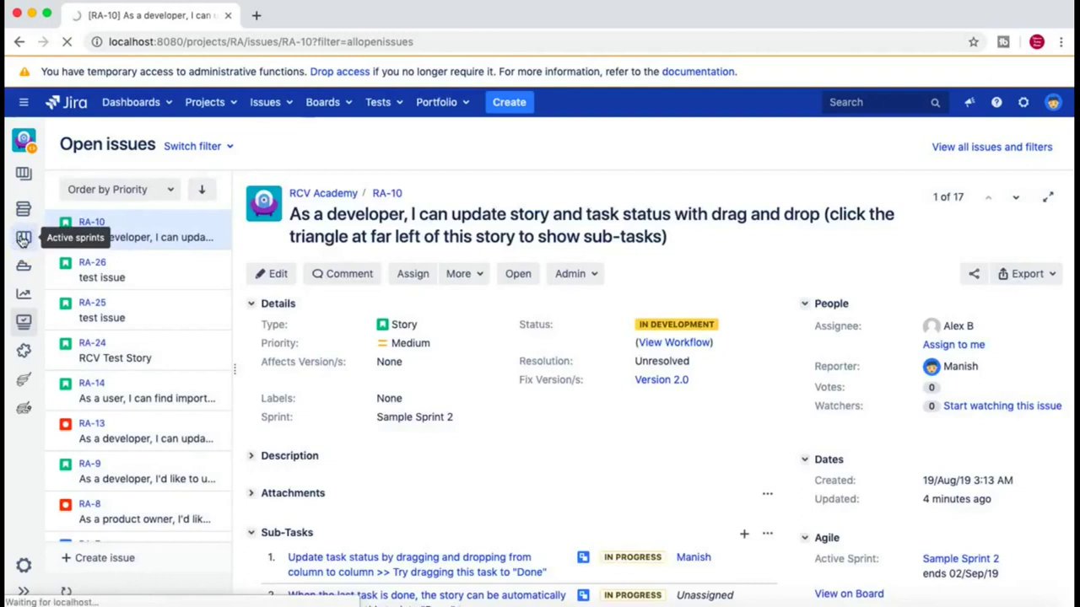
click(32, 246)
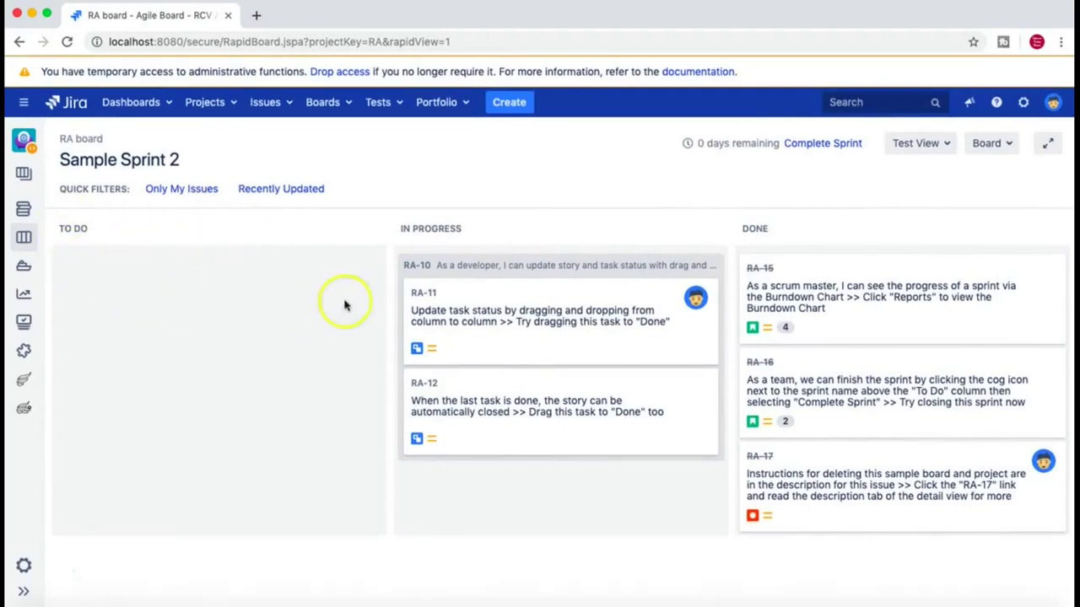
Step: Open the RA board's configuration and go from its general settings to its column management
click(1009, 152)
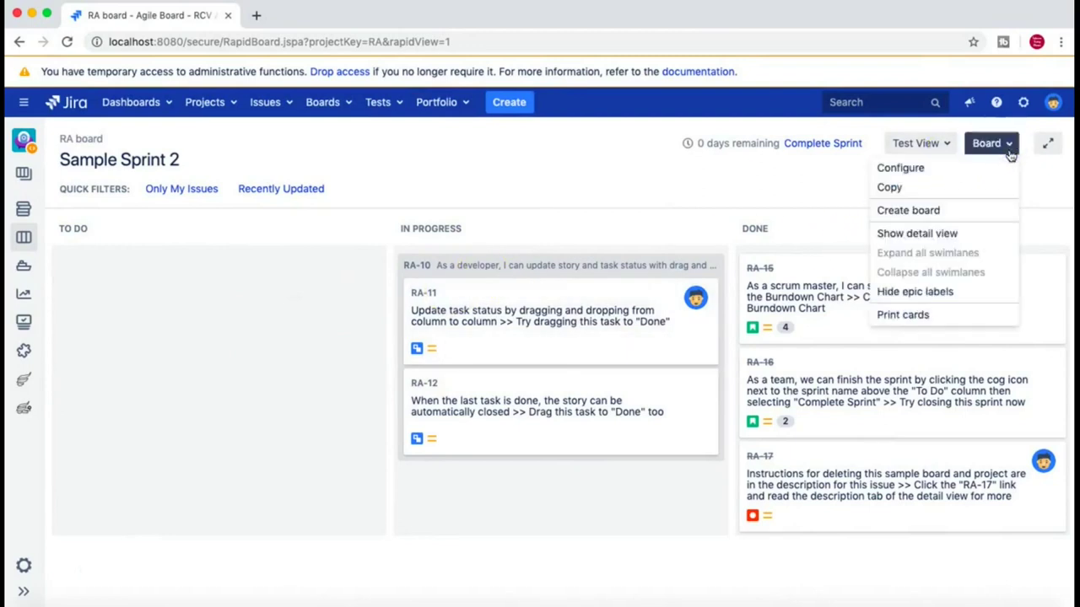
click(913, 168)
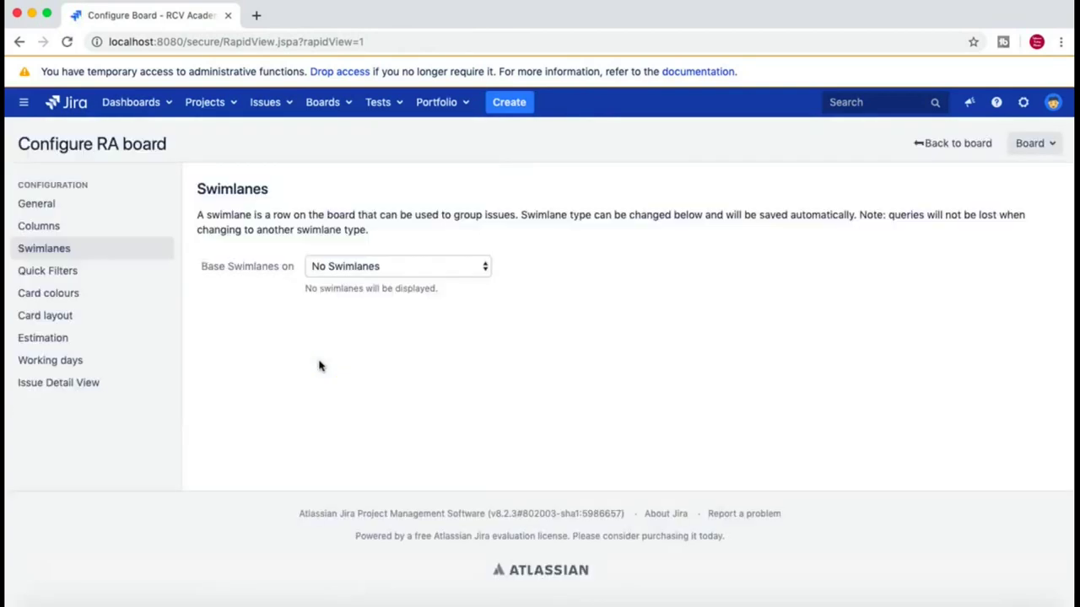
click(60, 203)
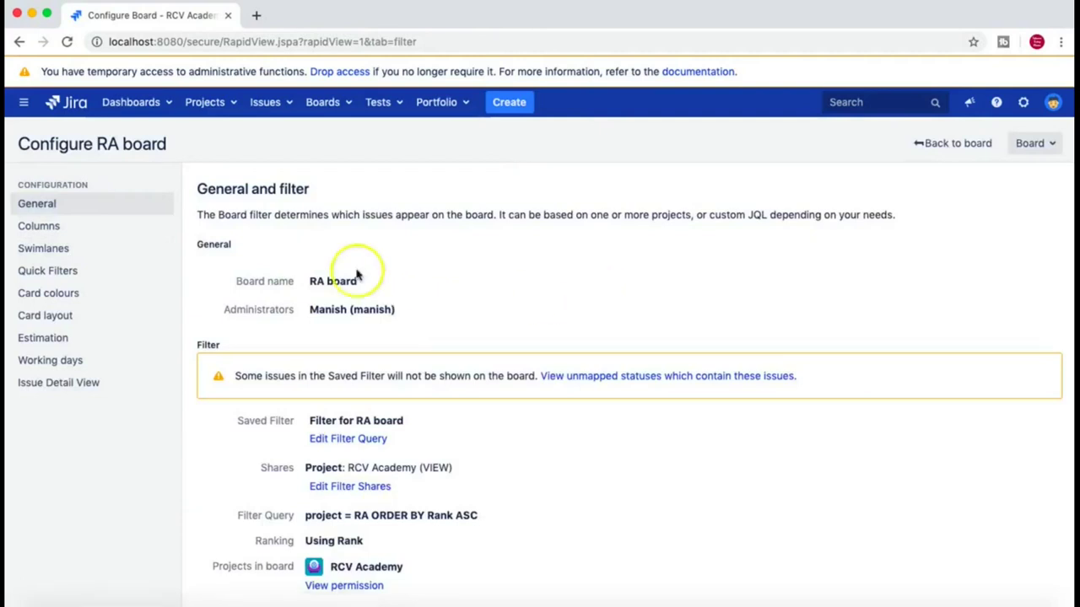
click(72, 231)
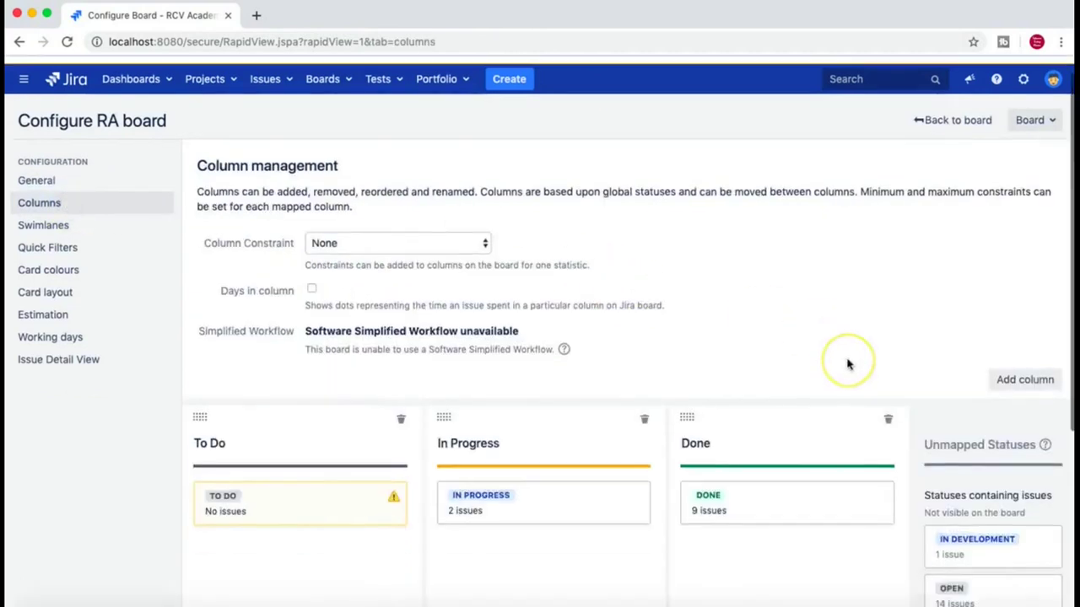
Step: Examine the board's column-to-status mapping, the unmapped statuses and the Simplified Workflow availability
scroll(848, 363, down, 5)
scroll(236, 248, up, 1)
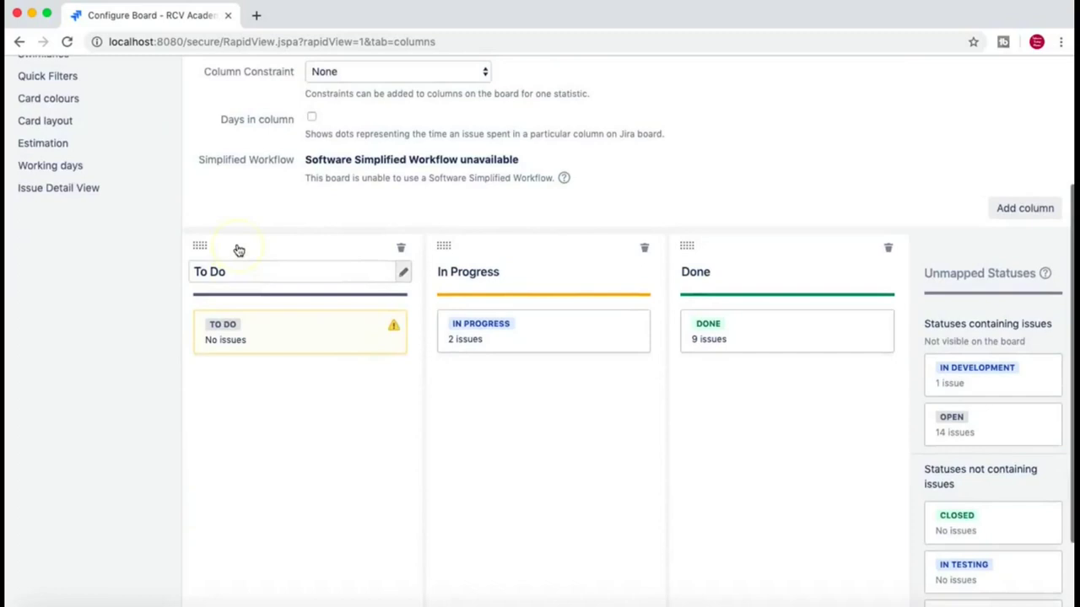
scroll(214, 410, down, 1)
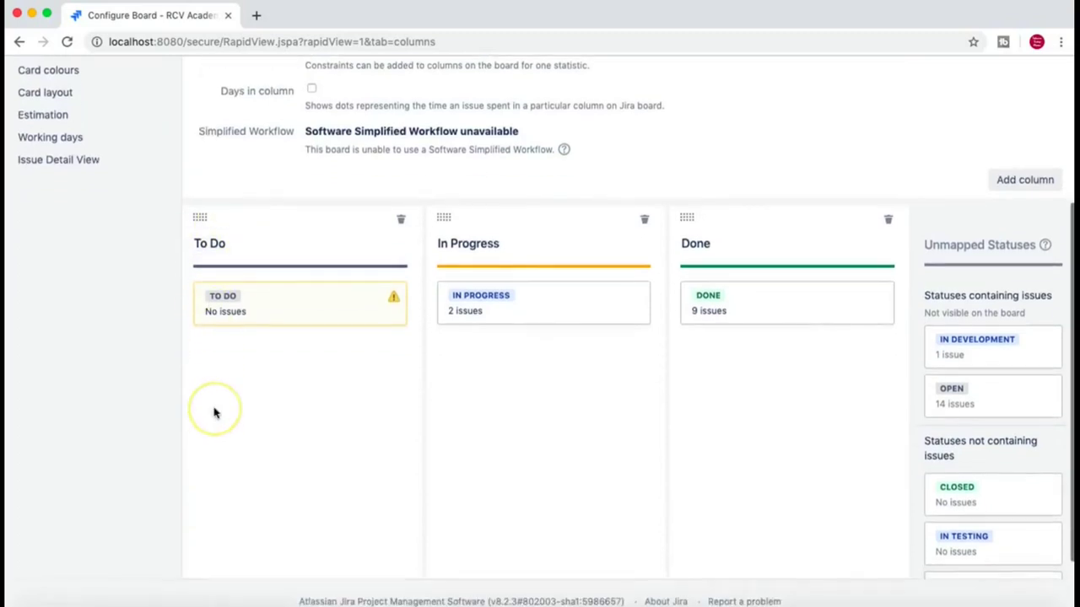
scroll(215, 412, up, 2)
scroll(214, 412, up, 1)
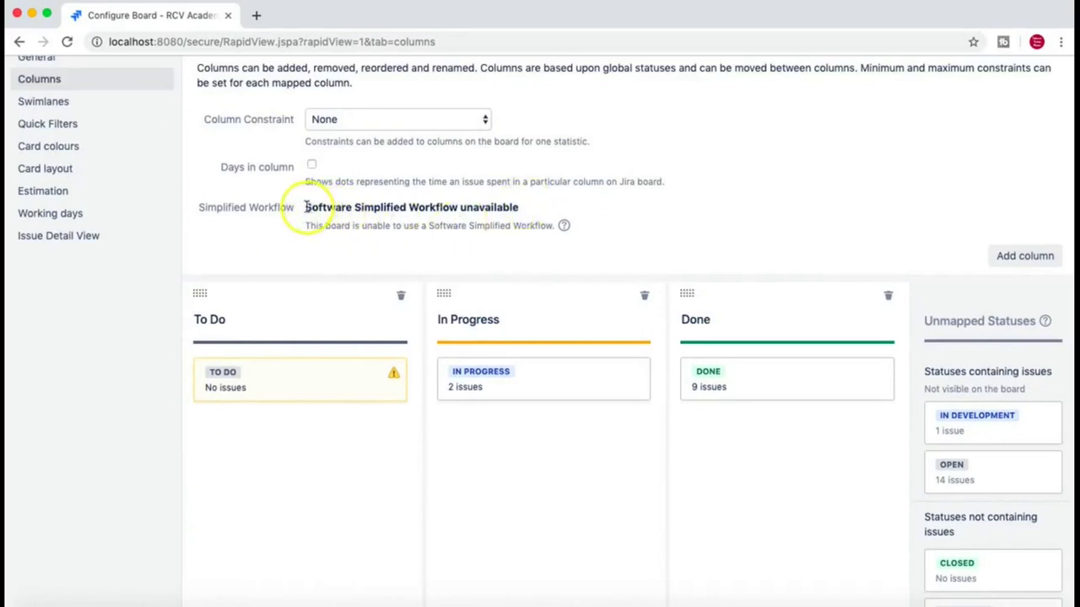
drag(307, 207, 514, 210)
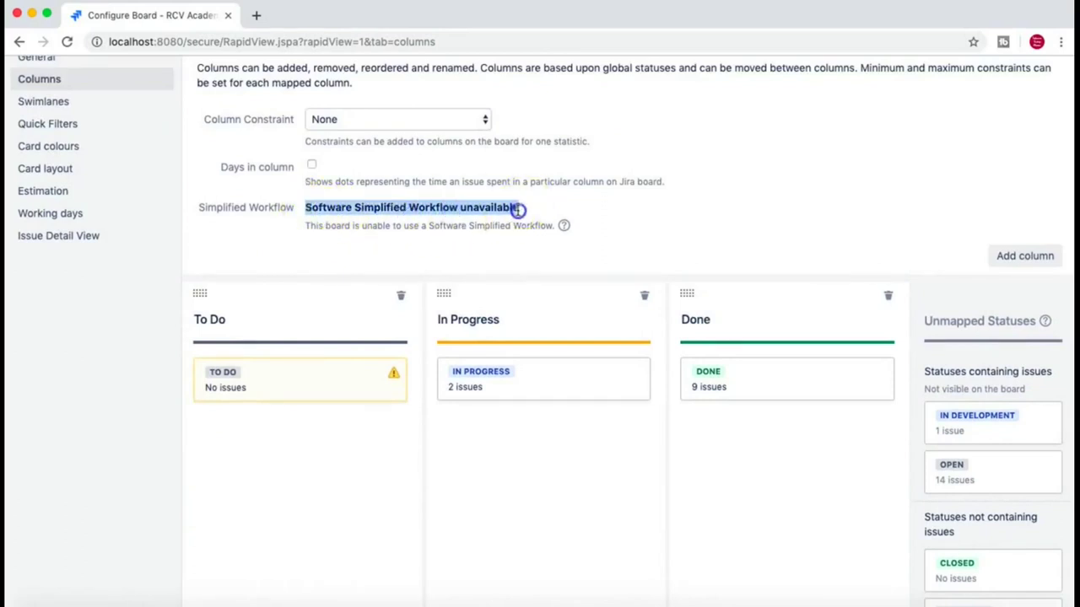
click(339, 209)
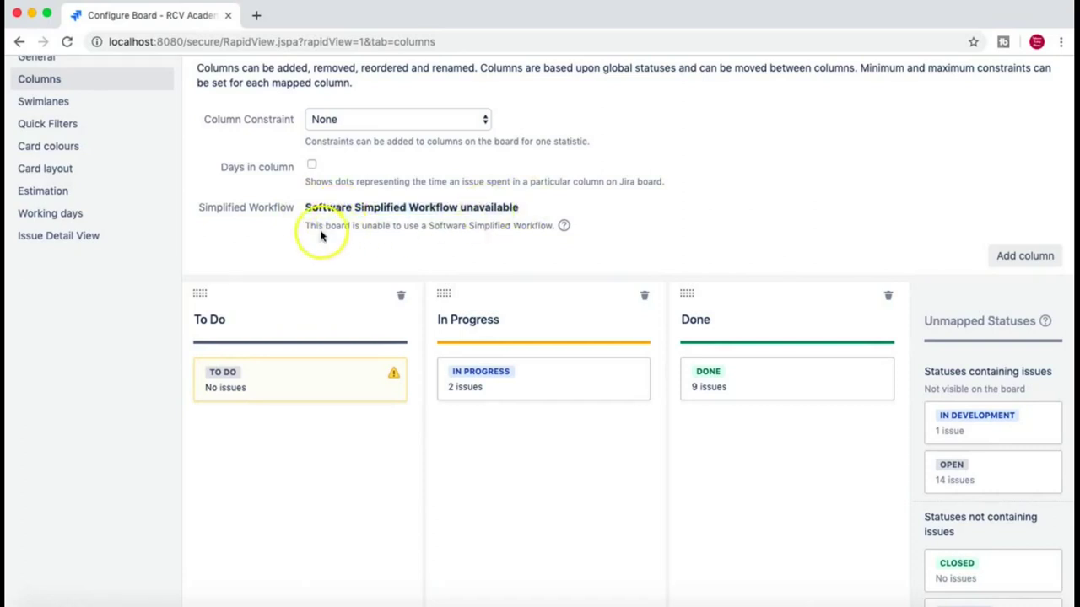
drag(305, 228, 502, 226)
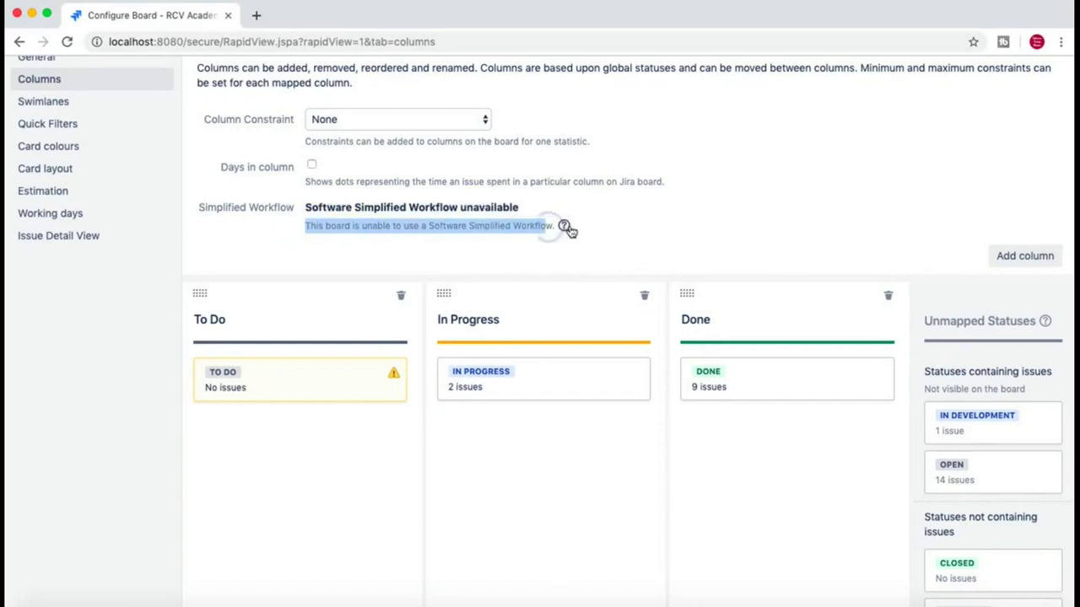
click(778, 242)
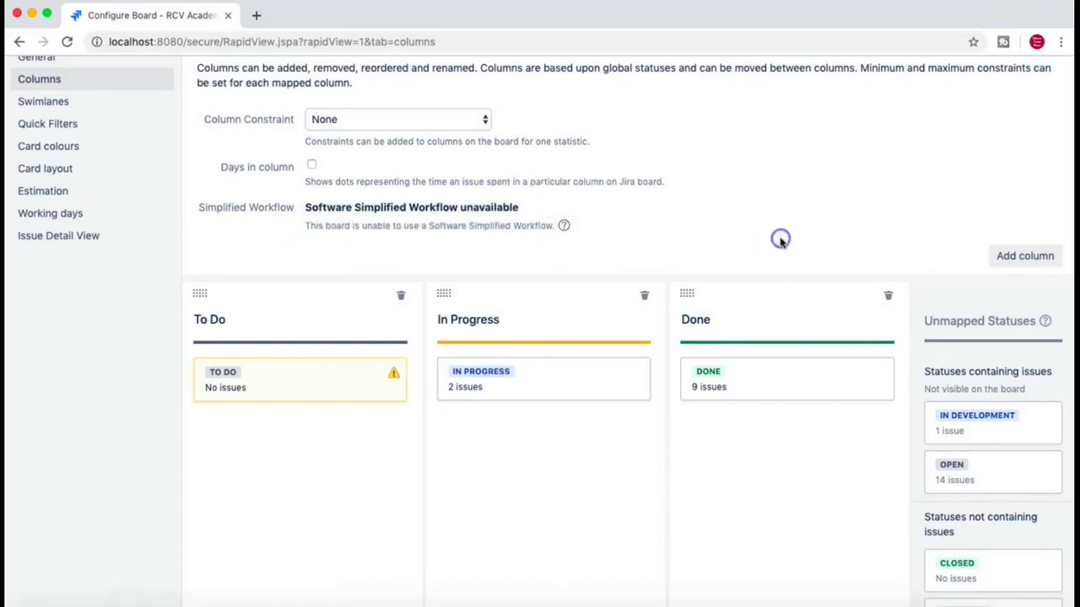
Step: Check the warning on the To Do status and move that status from the To Do column to the unmapped statuses
scroll(780, 243, up, 2)
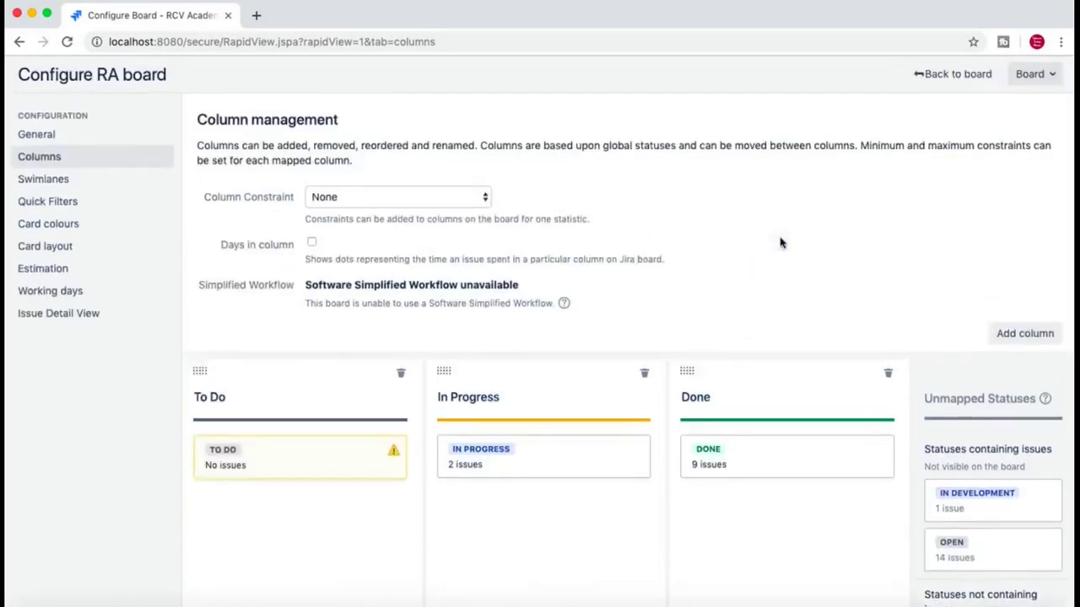
scroll(780, 243, down, 5)
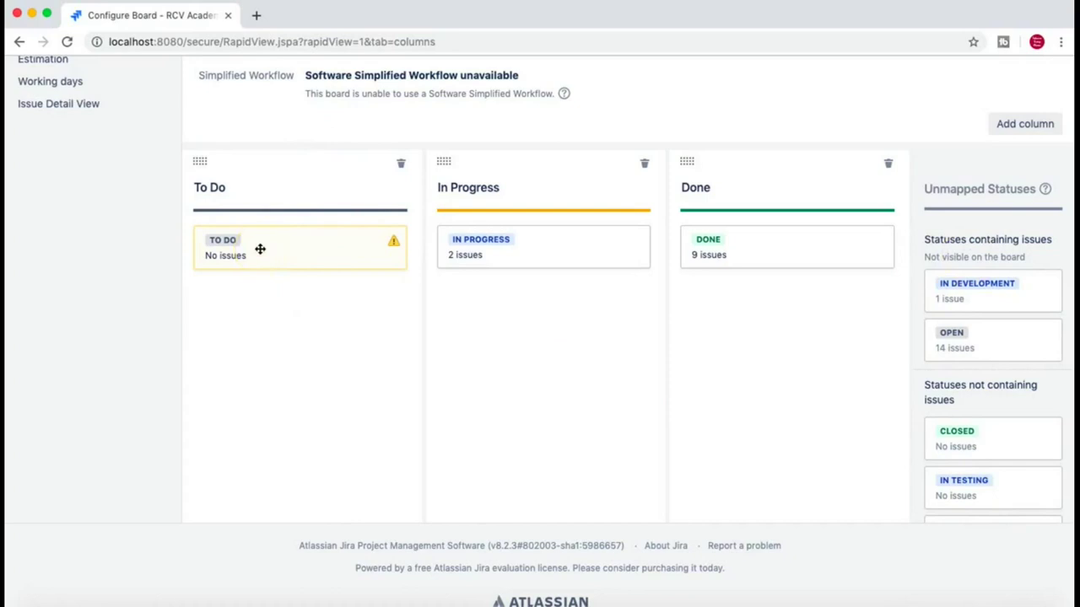
mouse_move(394, 243)
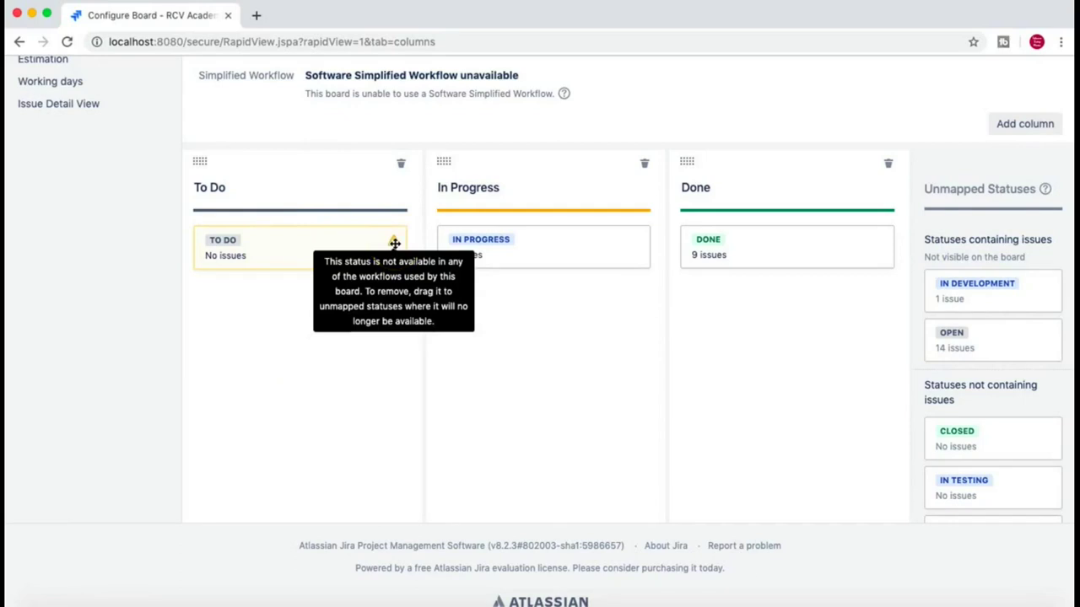
click(314, 244)
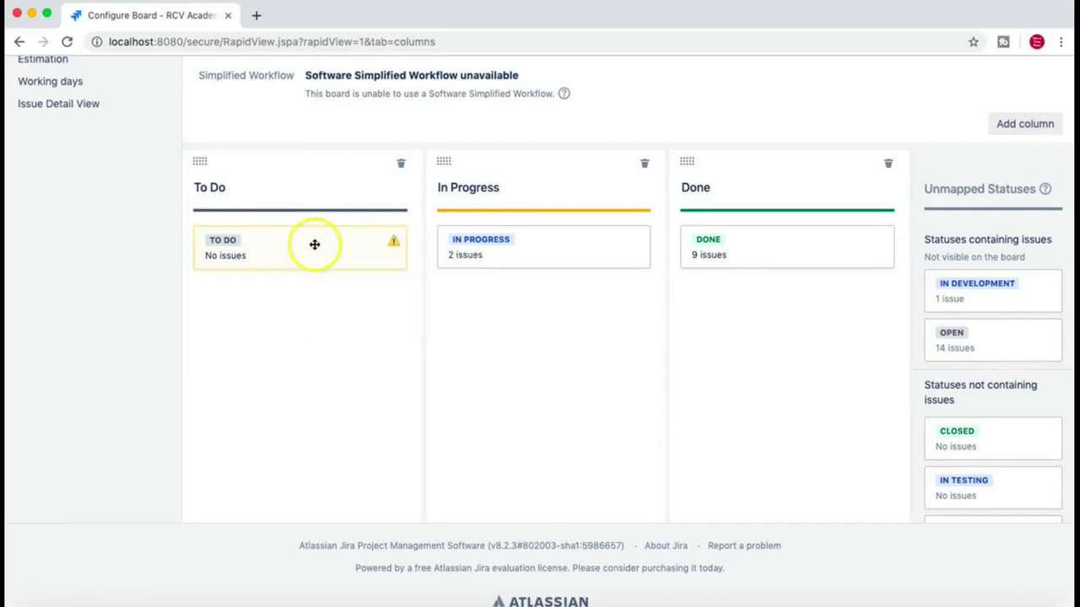
drag(314, 244, 998, 420)
scroll(998, 420, down, 3)
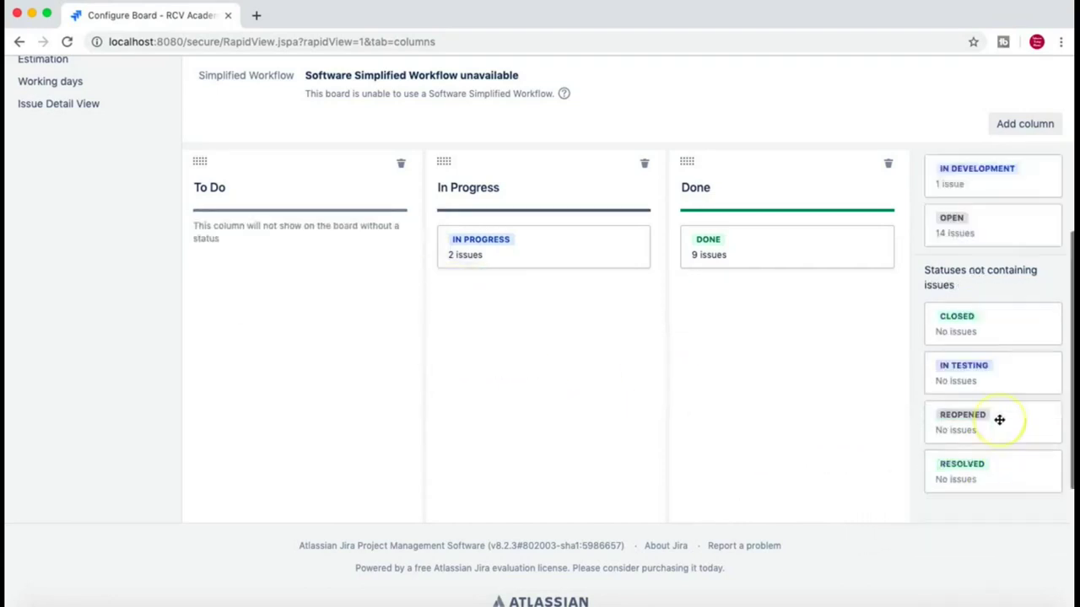
scroll(999, 420, up, 4)
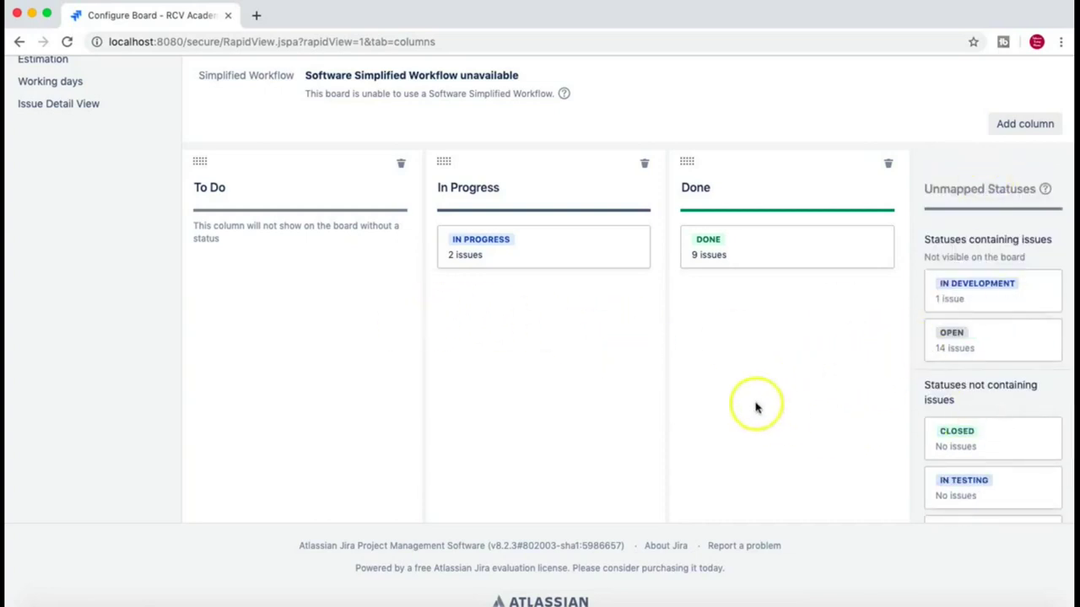
Step: Map the Open and Reopened statuses to the To Do column and In Development to the In Progress column
scroll(515, 390, up, 1)
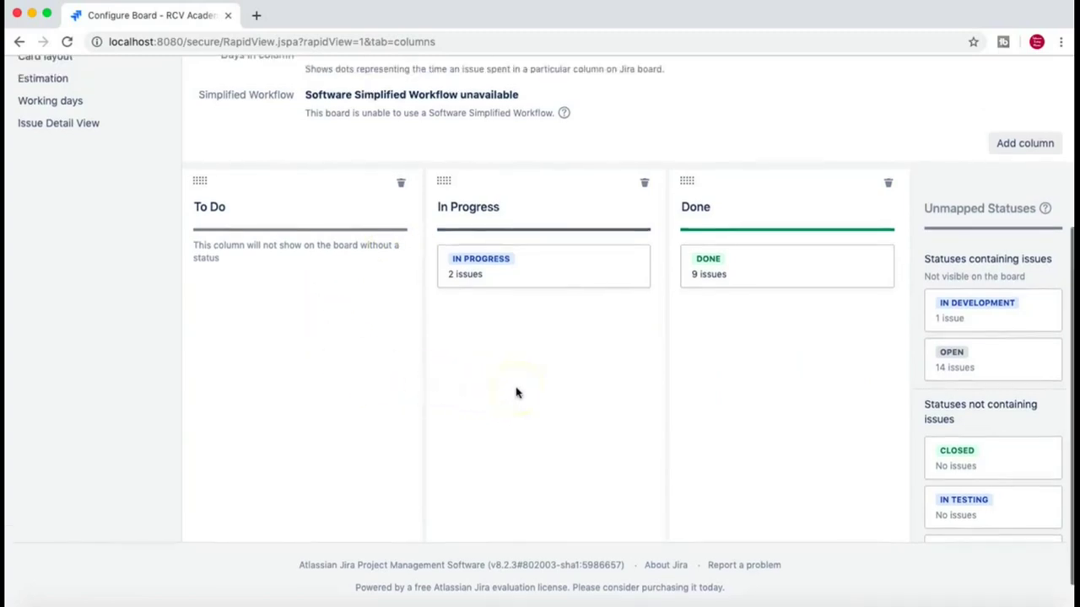
scroll(517, 392, down, 2)
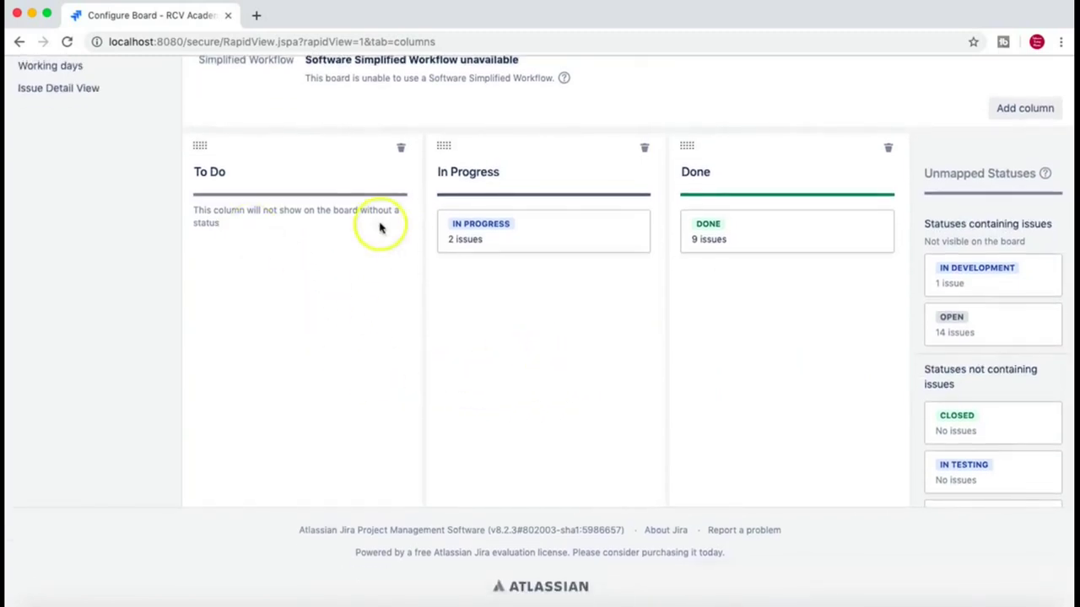
drag(990, 326, 261, 231)
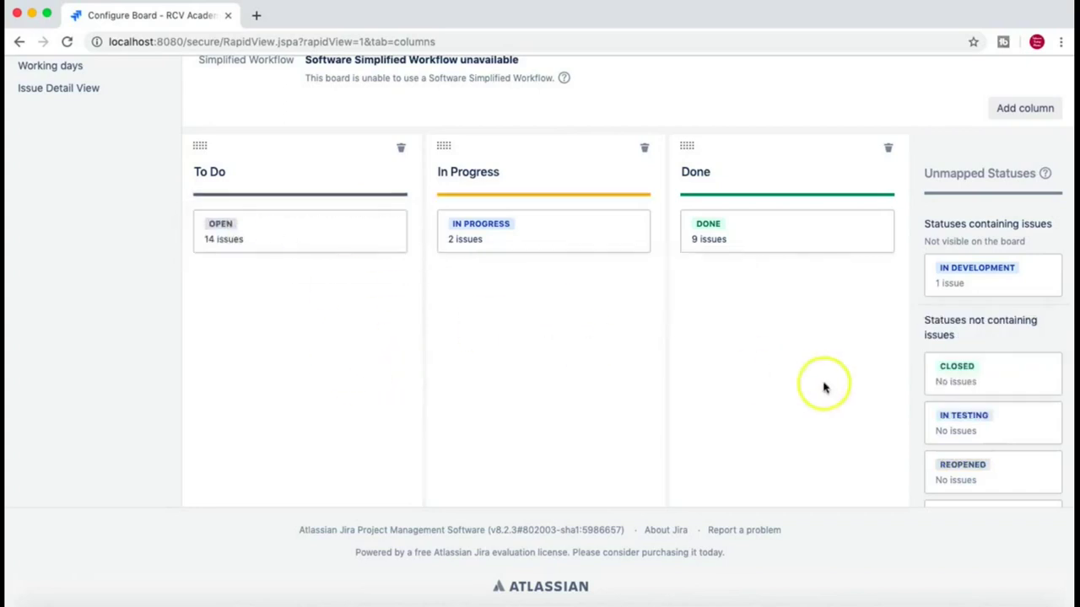
scroll(1016, 403, down, 3)
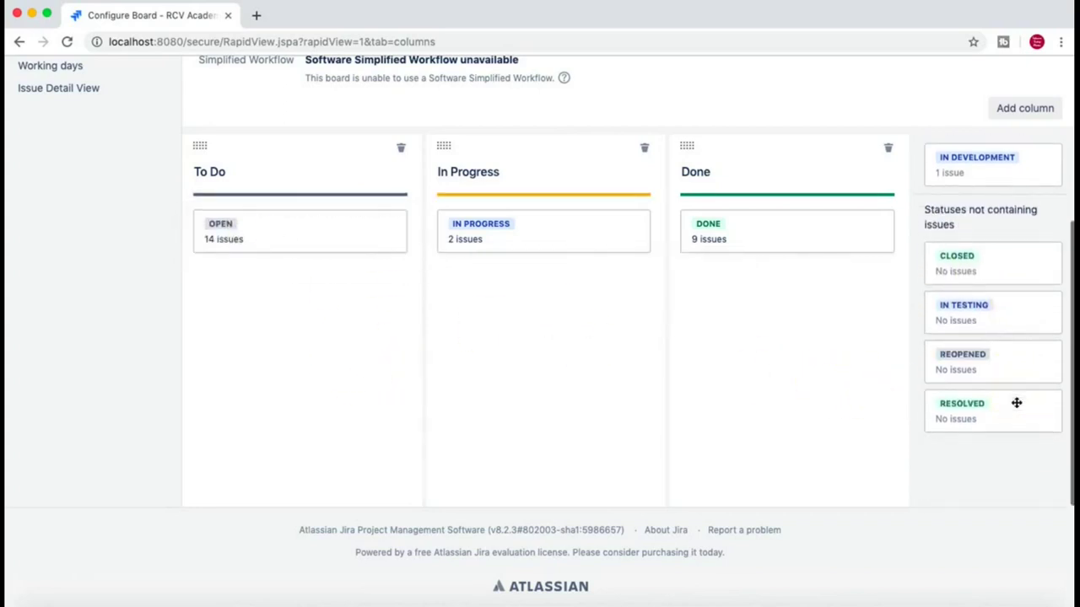
drag(1008, 367, 282, 292)
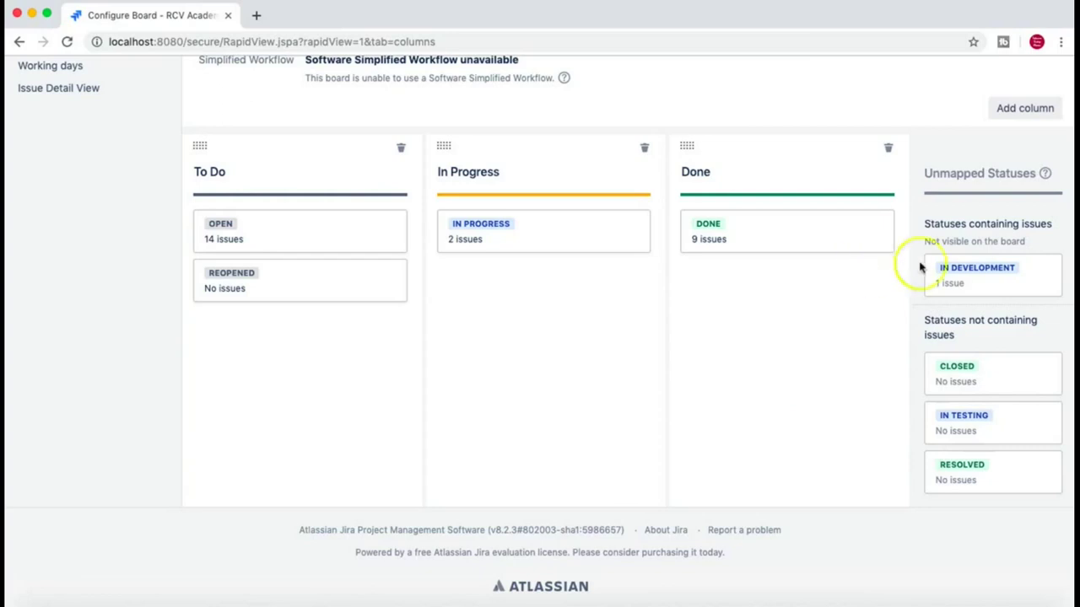
drag(988, 278, 506, 282)
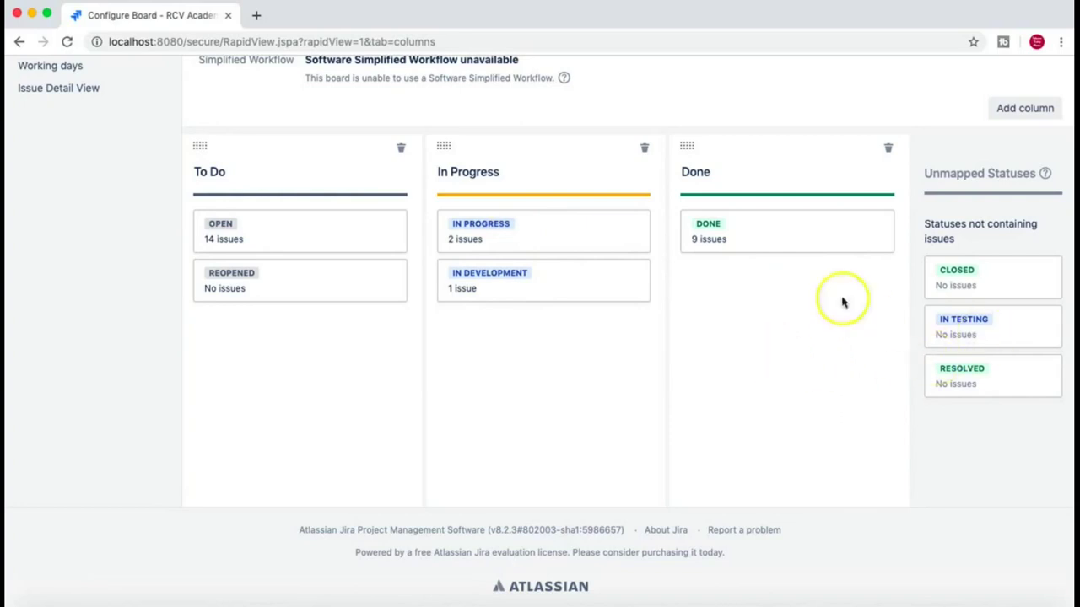
Step: Add a board column named In Testing and map the In Testing status to it
click(1025, 109)
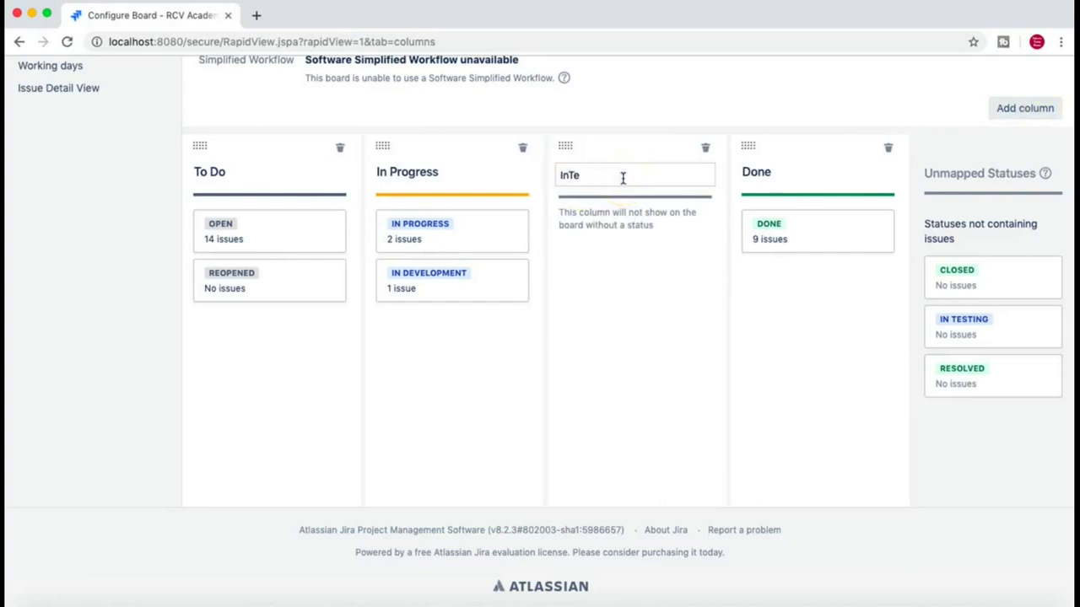
click(620, 289)
drag(925, 315, 604, 239)
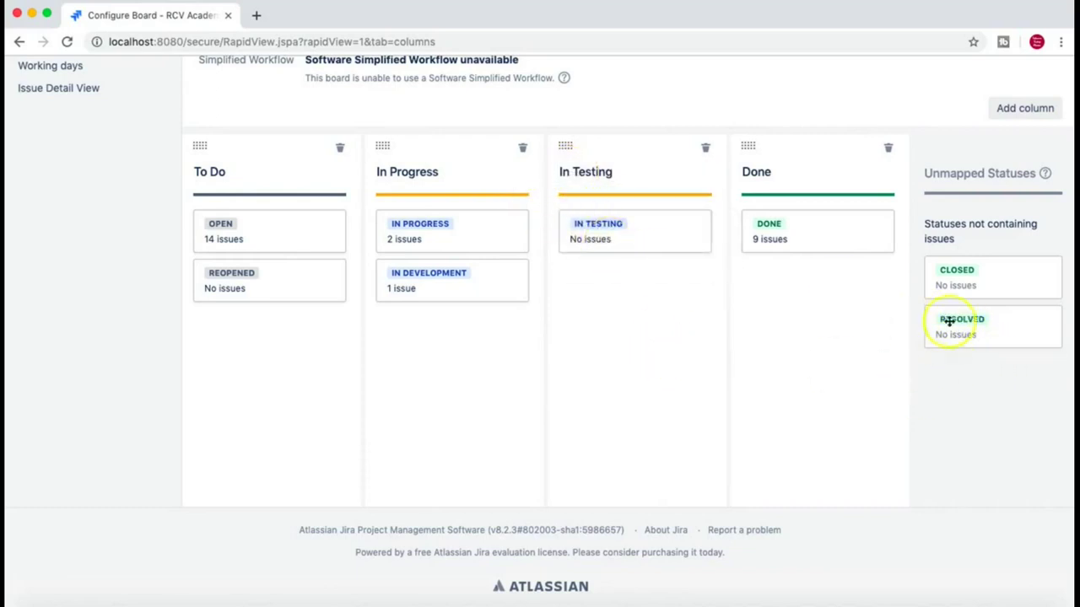
Step: Map the Closed and Resolved statuses to the Done column
drag(961, 286, 789, 287)
drag(957, 292, 779, 334)
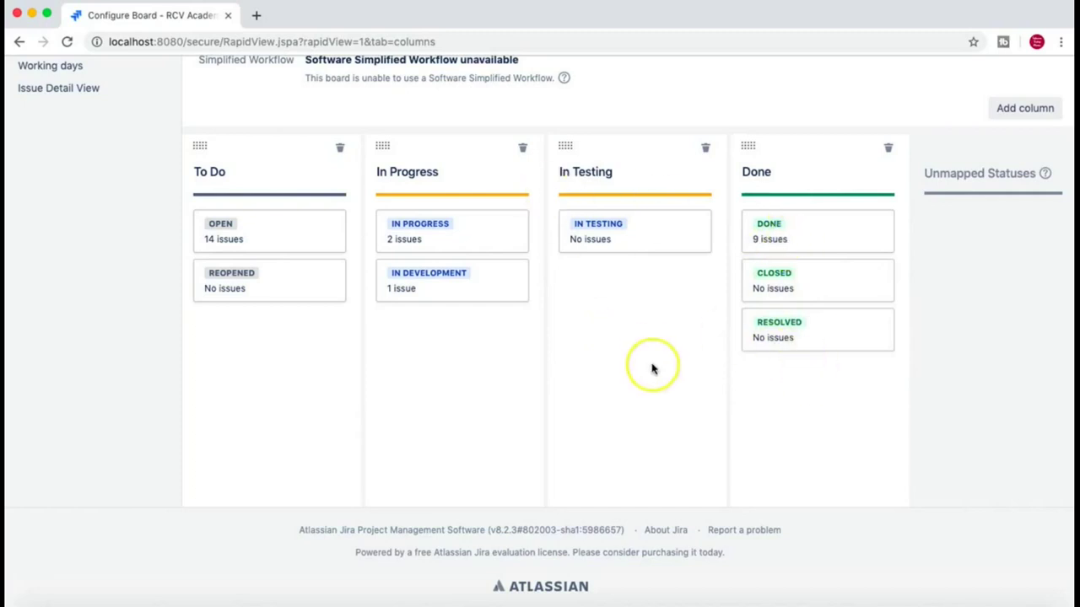
Step: Review the RA board's column-to-status mapping and return from the configuration to the active sprint board
scroll(652, 368, up, 2)
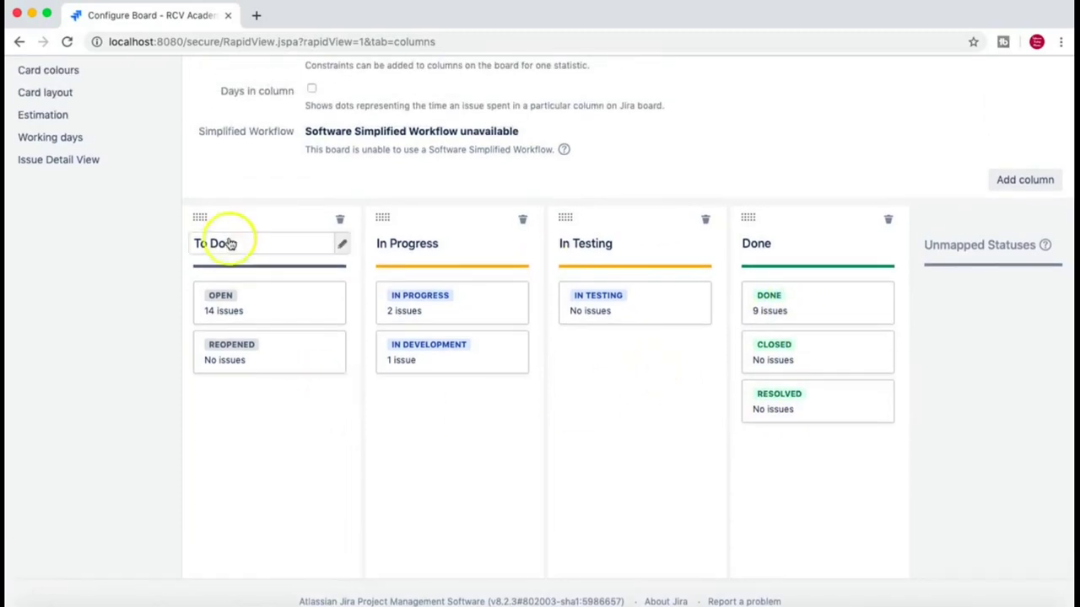
scroll(253, 439, up, 1)
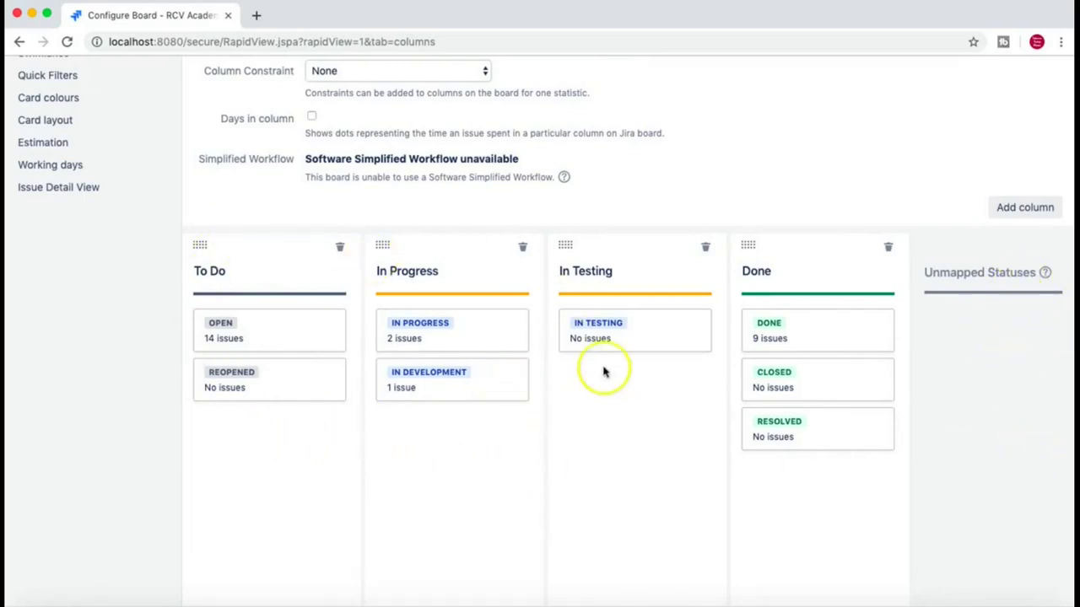
scroll(608, 371, up, 1)
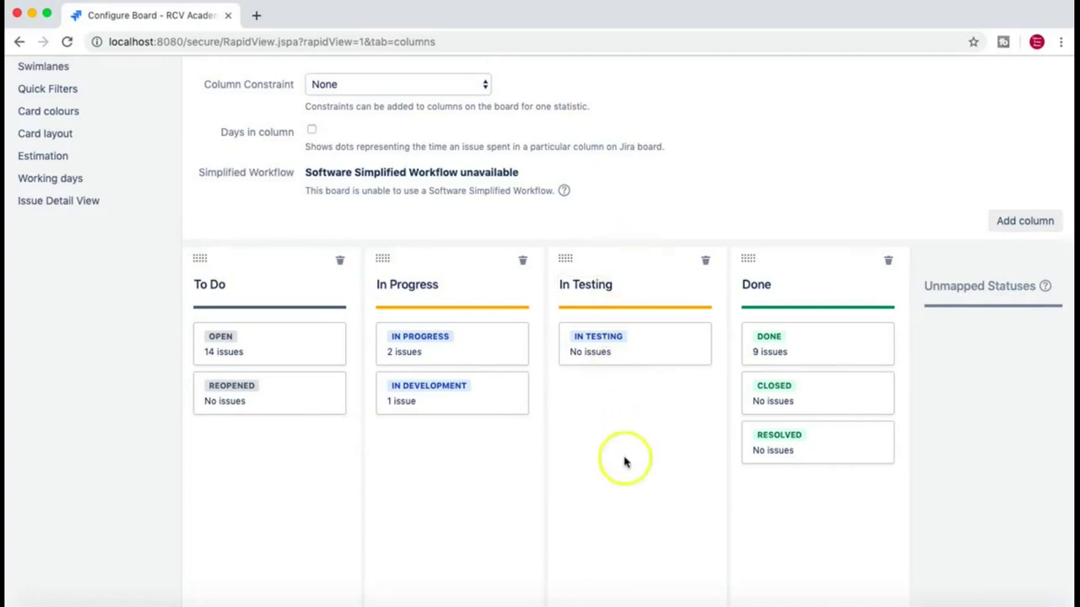
scroll(854, 187, up, 2)
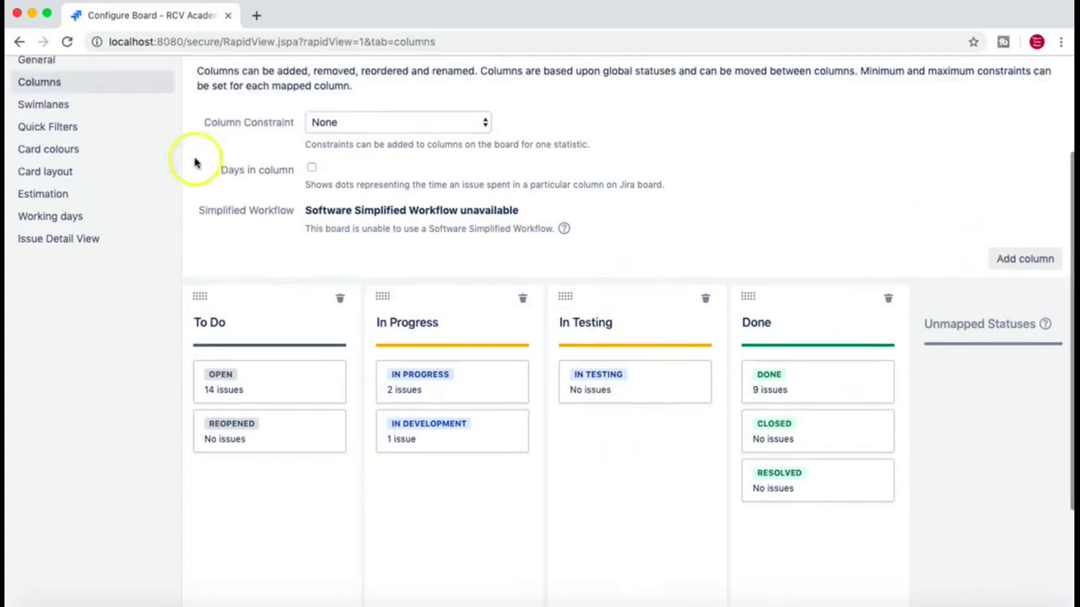
scroll(90, 127, up, 2)
scroll(540, 143, up, 3)
click(952, 144)
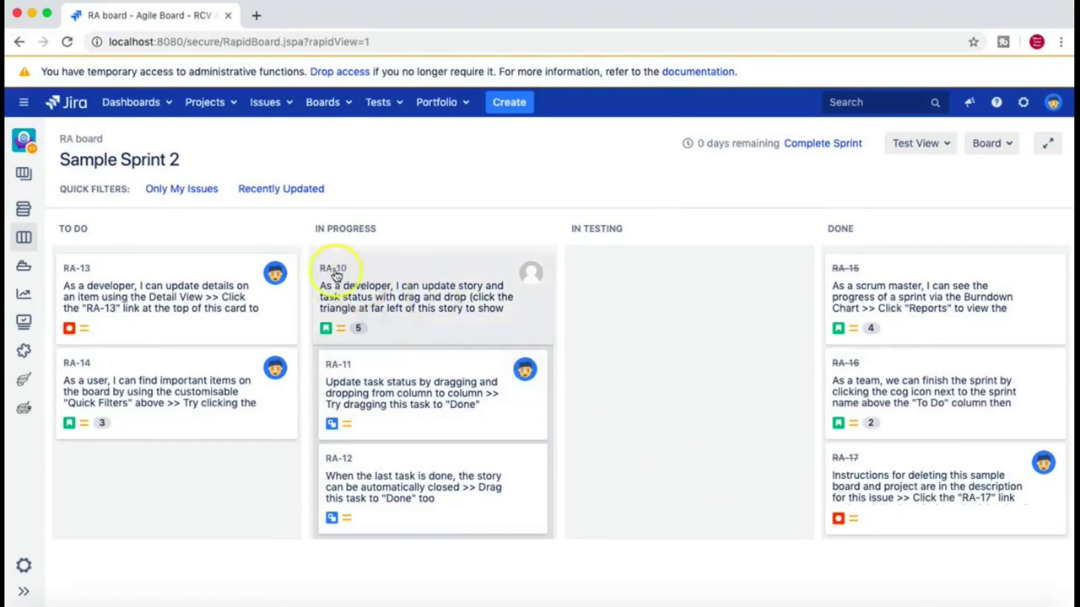
Step: Try to move story RA-10 from In Progress to In Testing, and pick up RA-13 to check its available transitions
drag(412, 292, 635, 290)
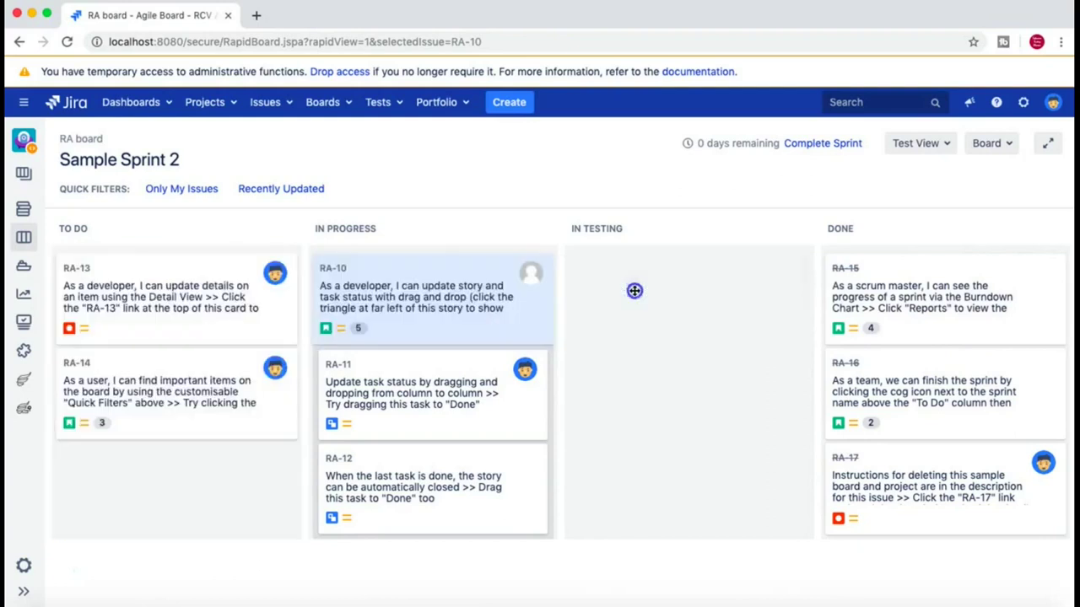
drag(403, 285, 475, 282)
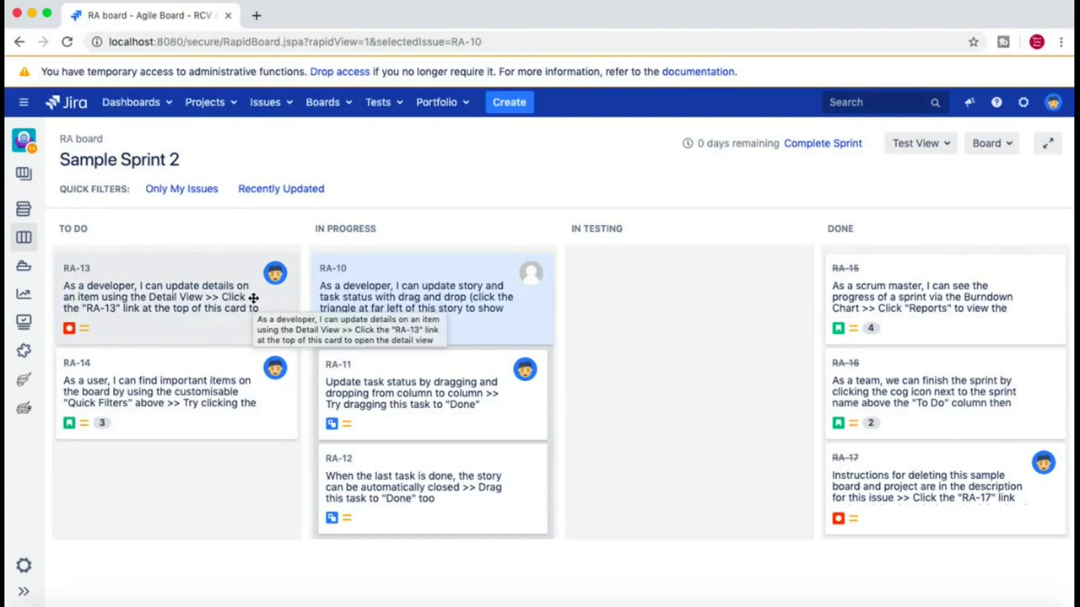
mouse_move(414, 291)
mouse_down()
mouse_move(627, 281)
mouse_move(415, 278)
mouse_up()
click(135, 285)
mouse_move(135, 285)
mouse_down()
mouse_move(417, 299)
mouse_move(472, 296)
mouse_move(154, 281)
mouse_move(494, 294)
mouse_move(612, 284)
mouse_move(129, 273)
mouse_move(136, 283)
mouse_up()
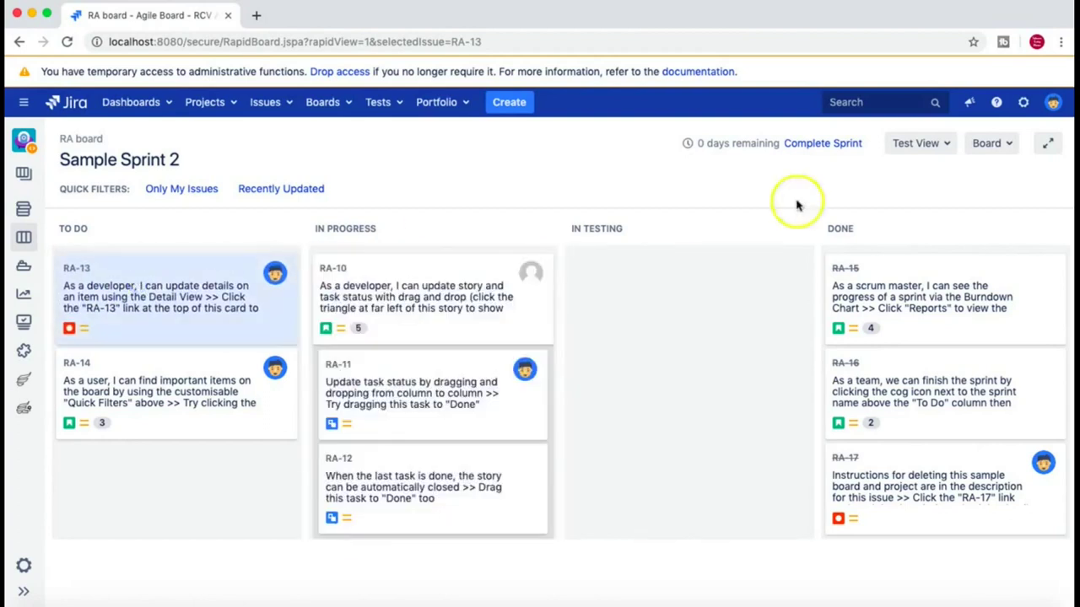
Step: Open Jira's user management and examine the users' group memberships and application access, including the members of the Developers group
click(1023, 103)
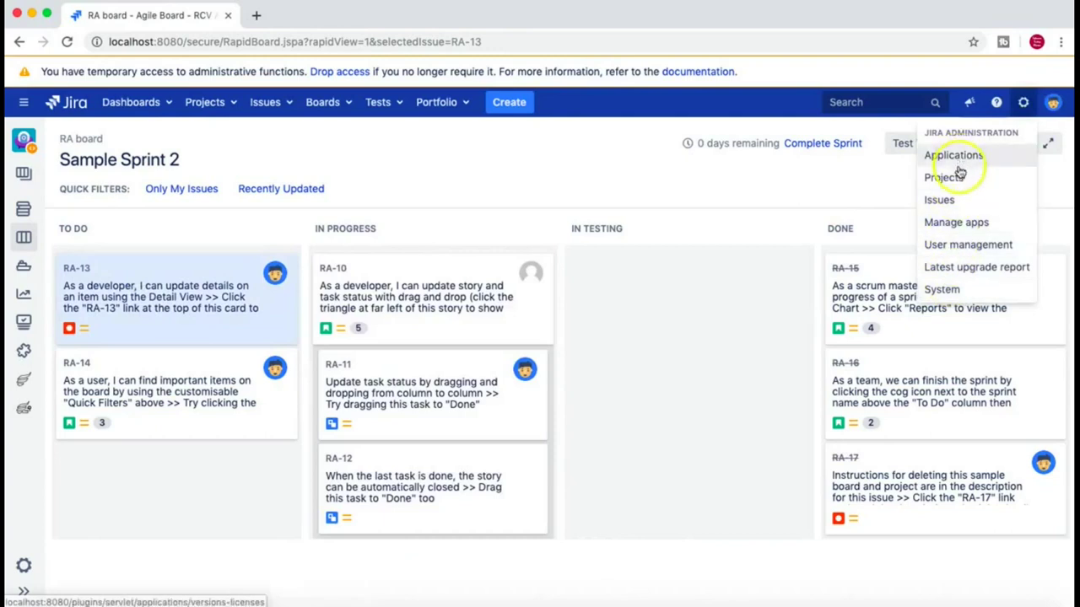
click(966, 246)
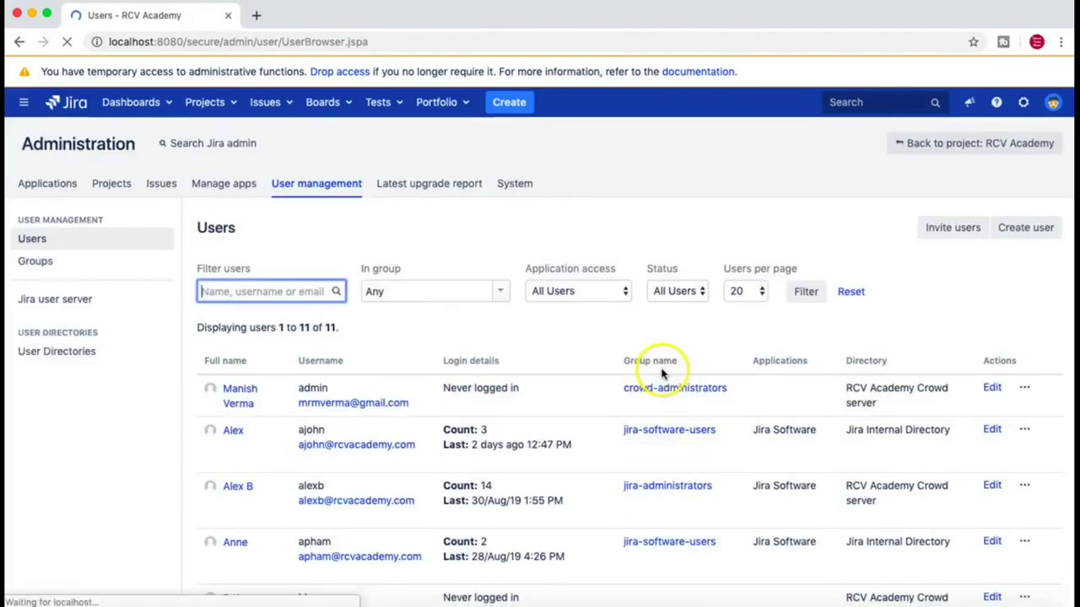
scroll(553, 434, down, 3)
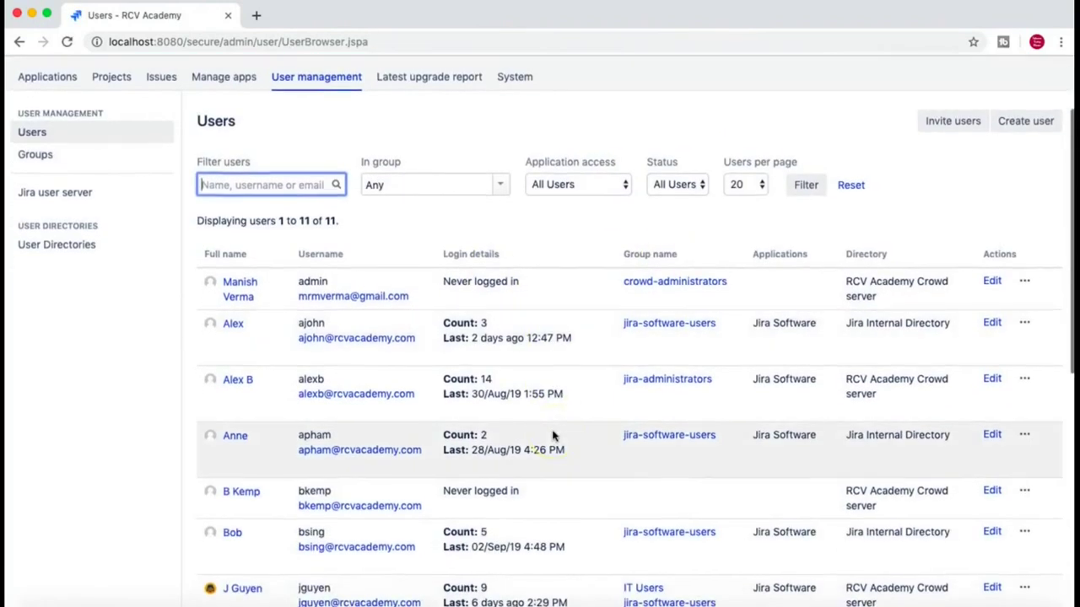
scroll(555, 439, up, 2)
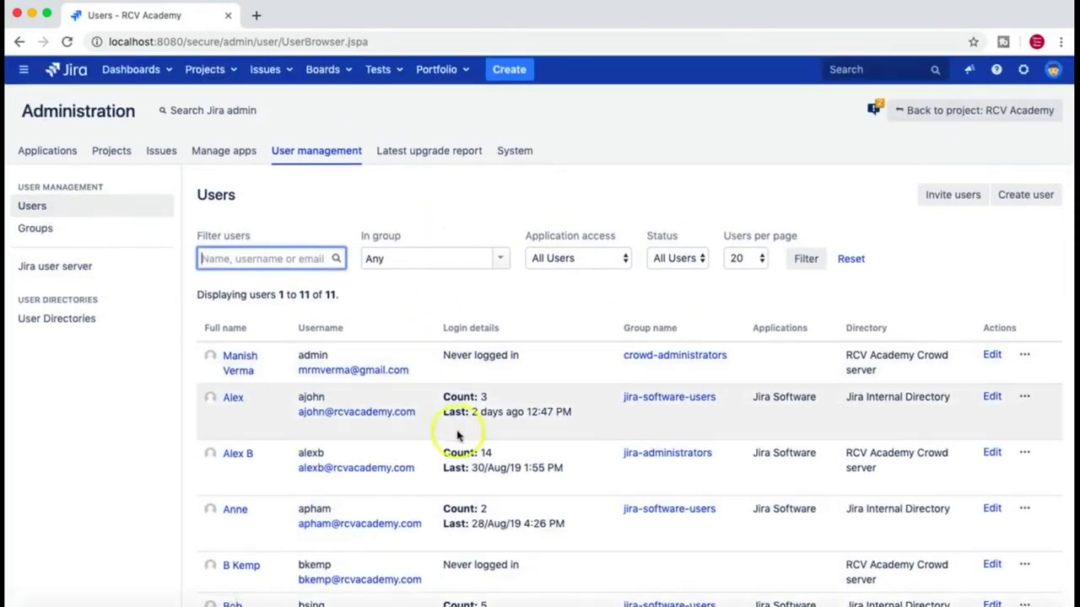
scroll(458, 433, down, 5)
scroll(458, 433, down, 1)
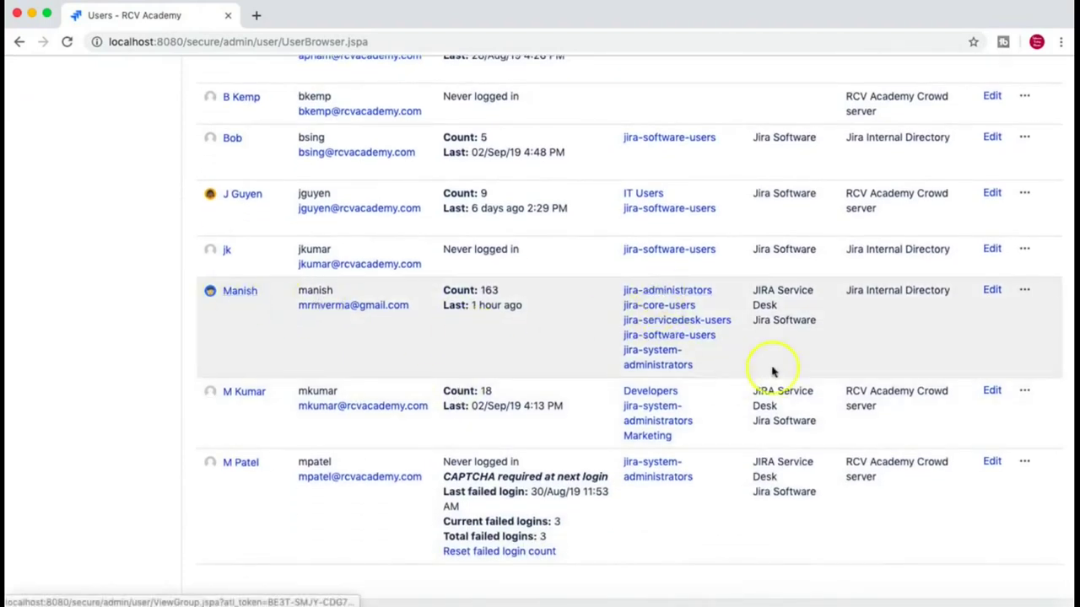
drag(754, 291, 805, 325)
click(818, 330)
scroll(819, 332, up, 3)
scroll(818, 333, up, 4)
scroll(818, 333, down, 6)
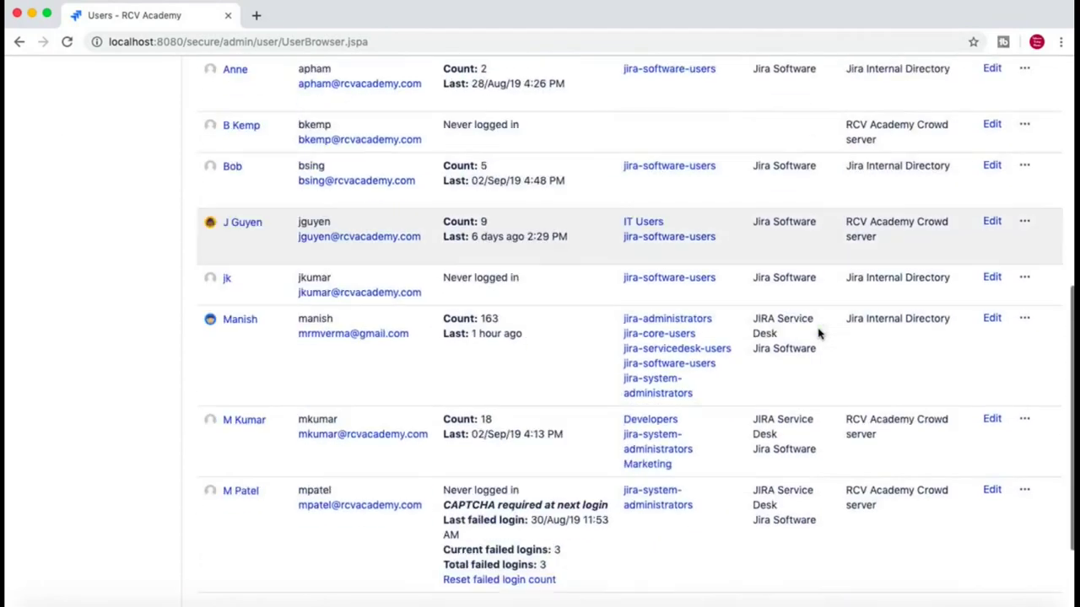
click(707, 400)
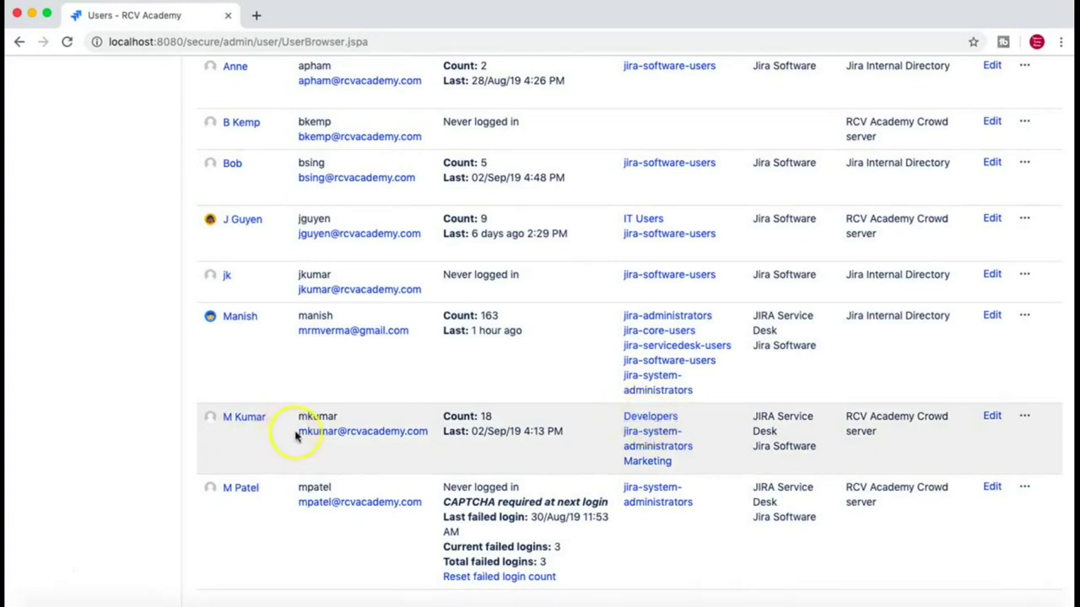
scroll(388, 436, up, 1)
scroll(388, 436, down, 2)
scroll(362, 422, down, 1)
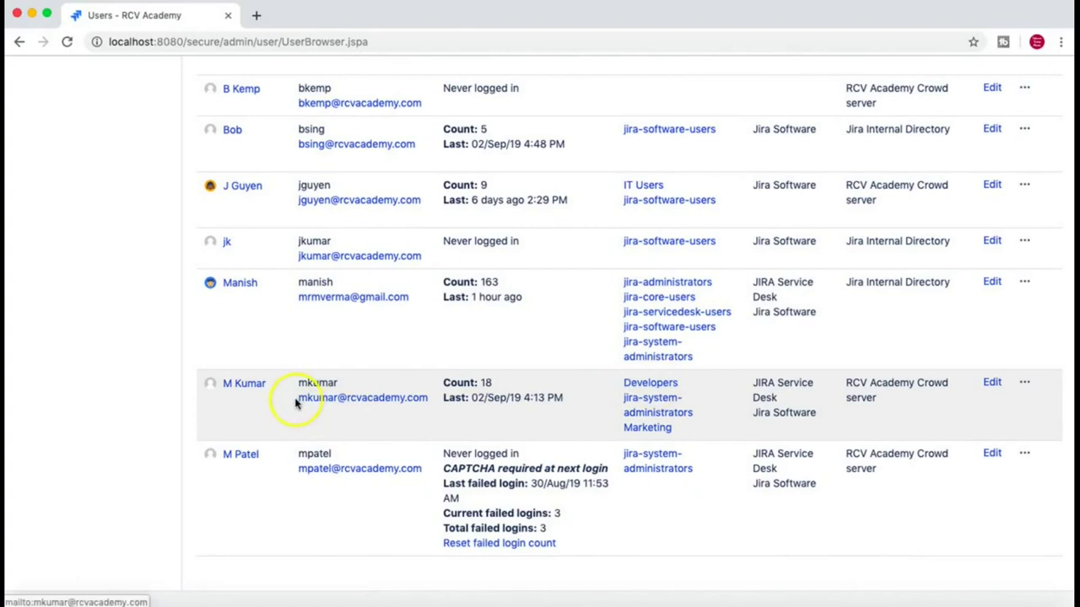
Step: Log out of Jira and log back in with the username and account password of a user in the Developers group
scroll(791, 379, up, 10)
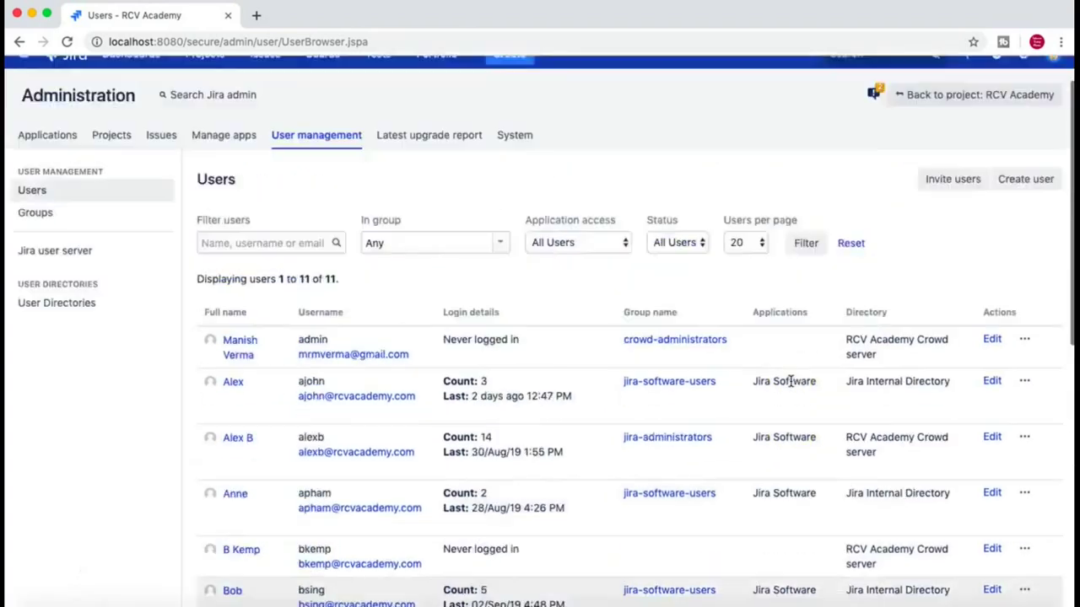
scroll(790, 380, up, 2)
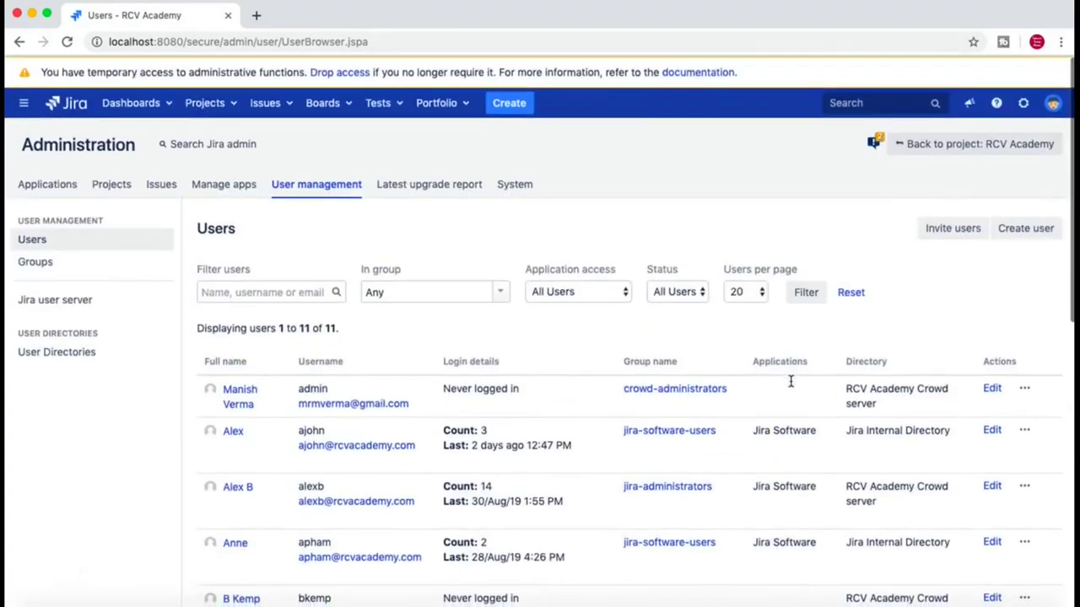
click(1024, 103)
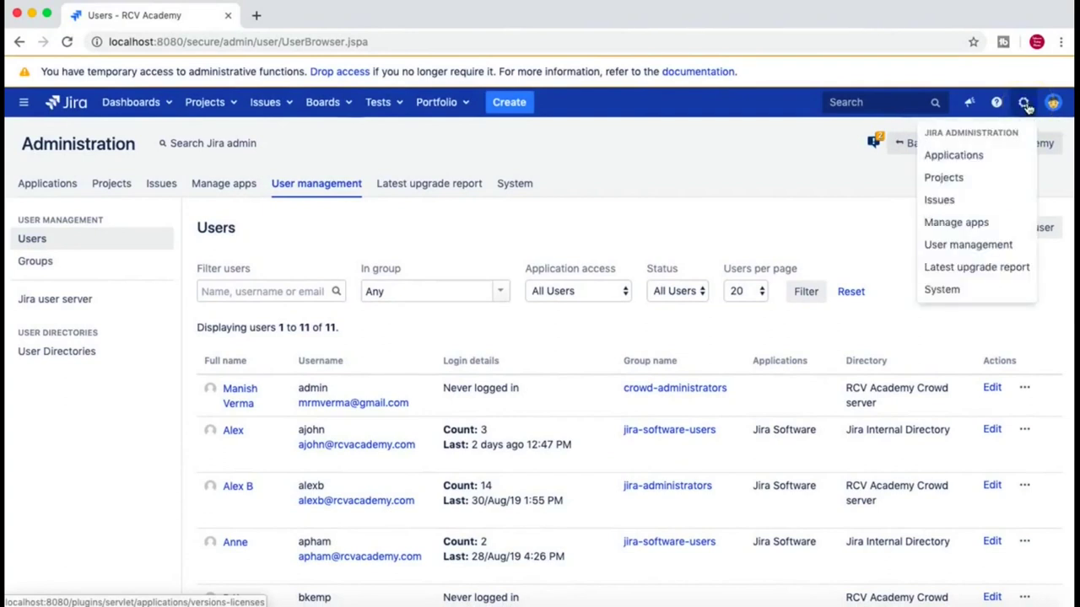
click(1054, 106)
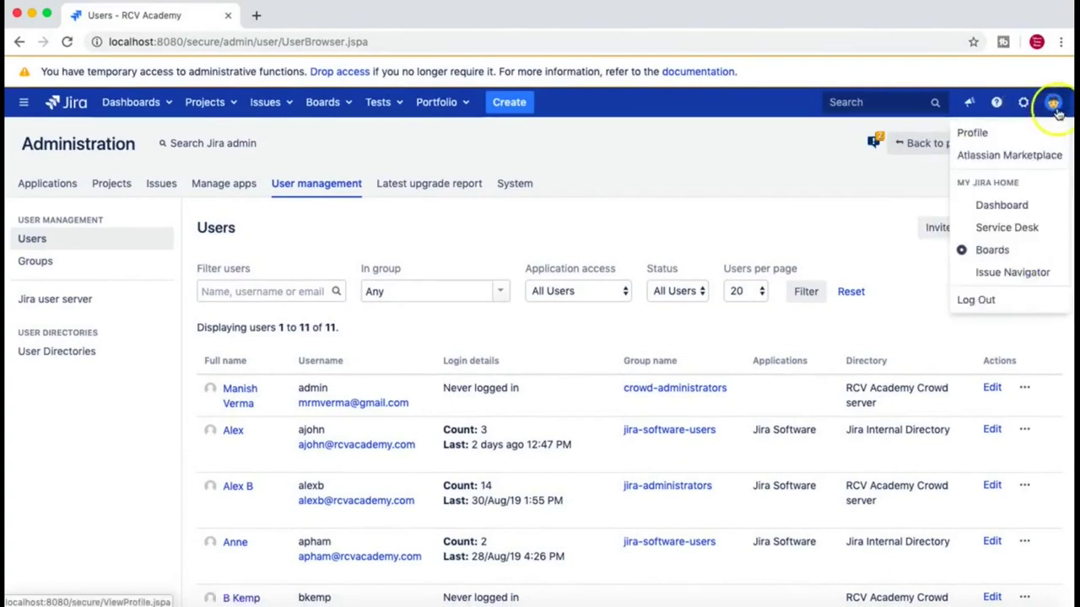
click(983, 300)
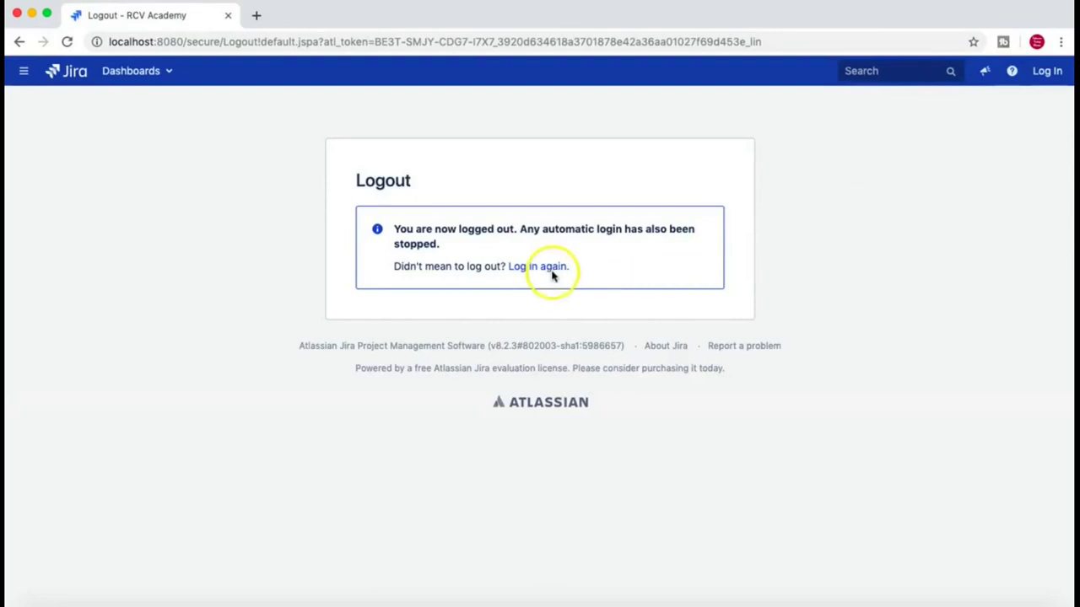
click(548, 268)
click(514, 222)
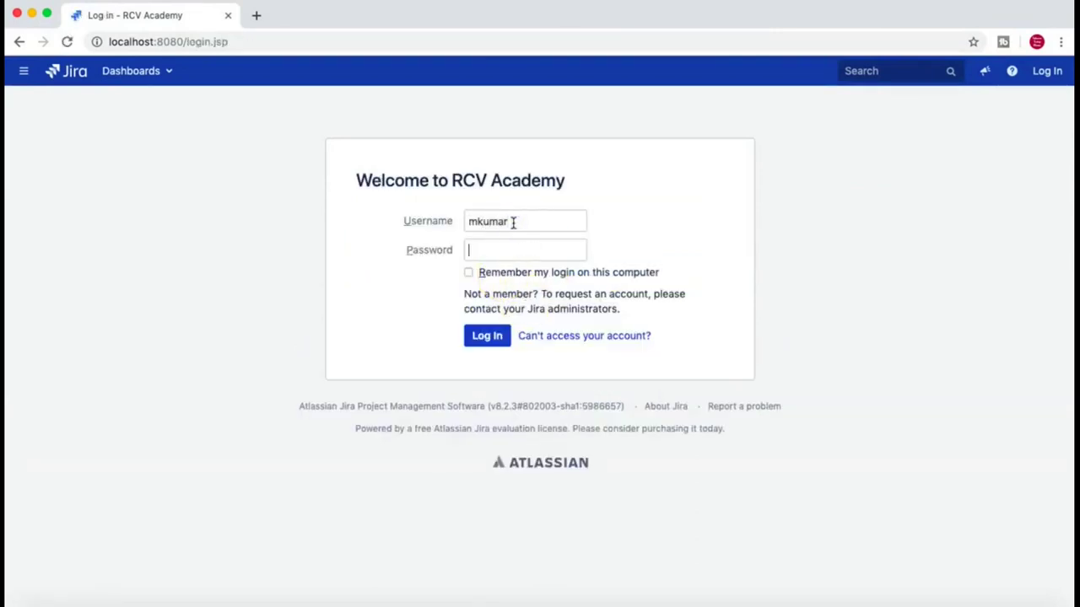
key(Return)
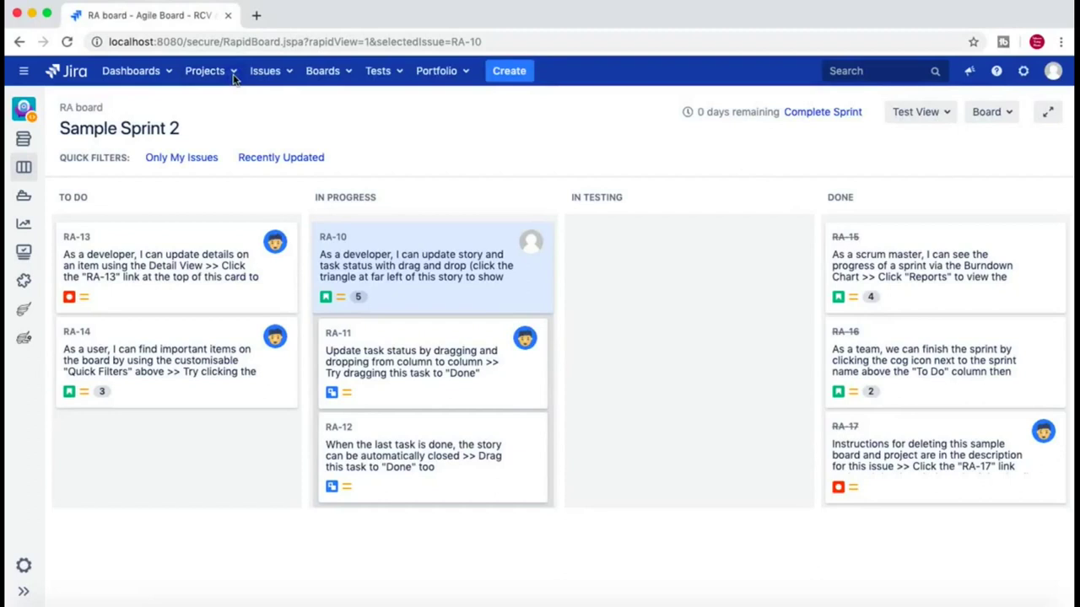
Step: Open the RCV Academy (RA) project's board, dismiss the sign-up offer, and move story RA-10 from In Progress to In Testing
click(233, 73)
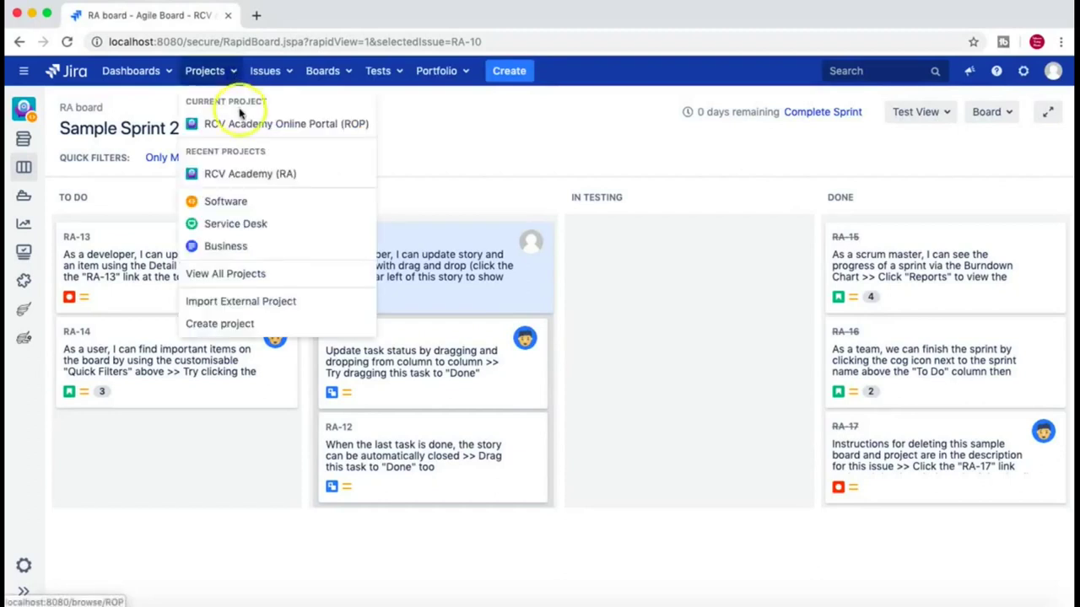
click(234, 174)
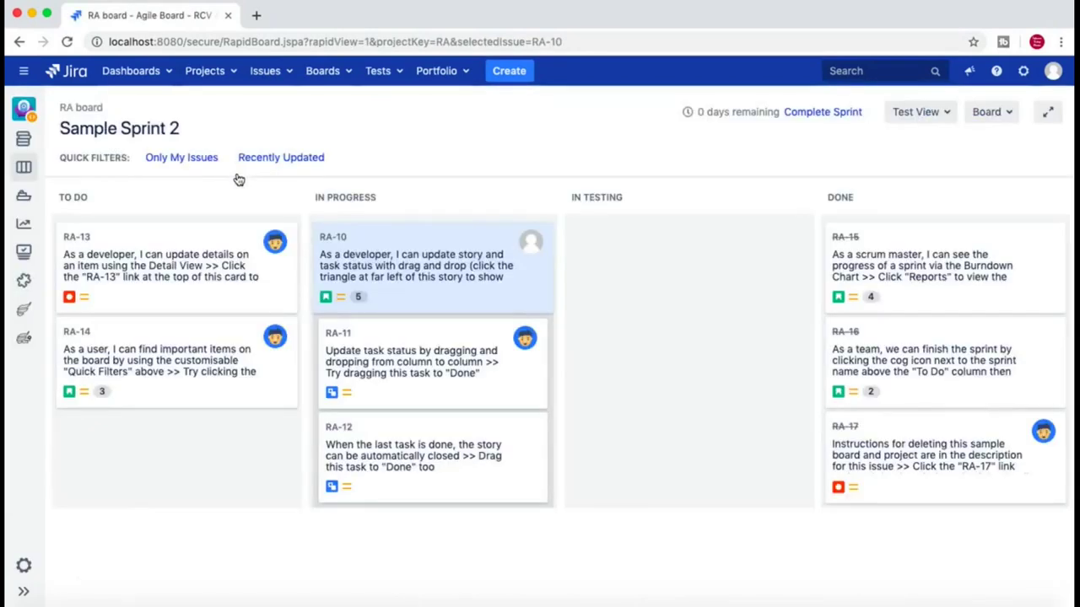
click(218, 82)
click(219, 79)
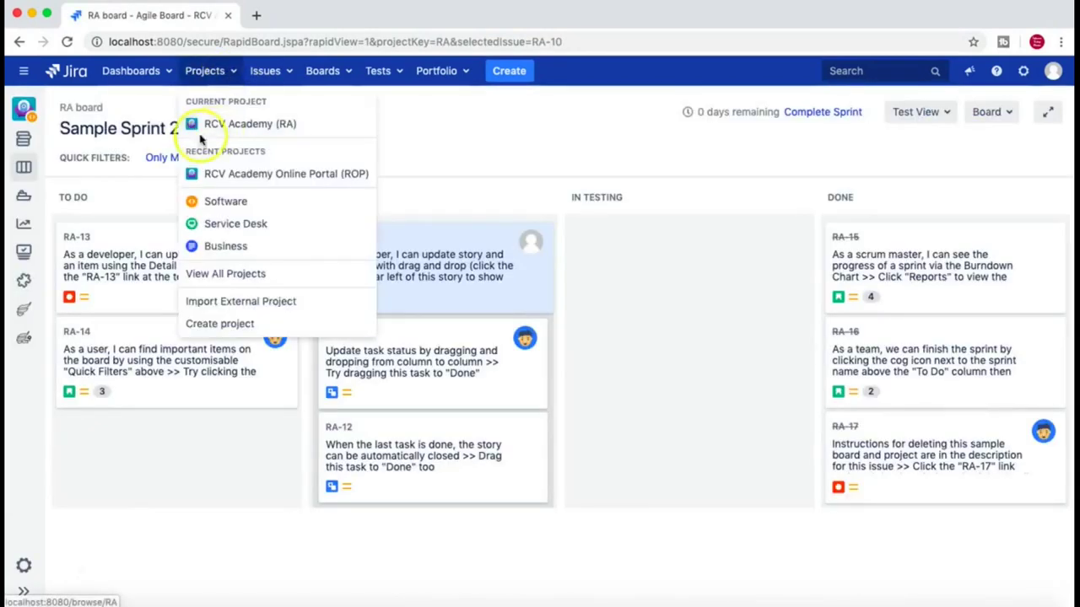
click(259, 134)
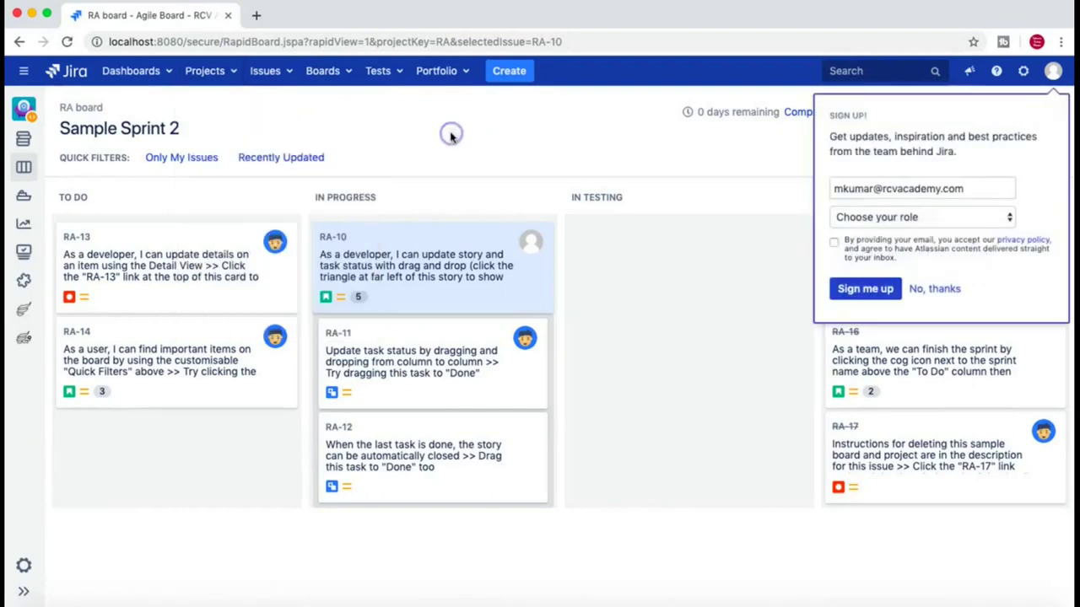
click(935, 289)
drag(391, 278, 646, 279)
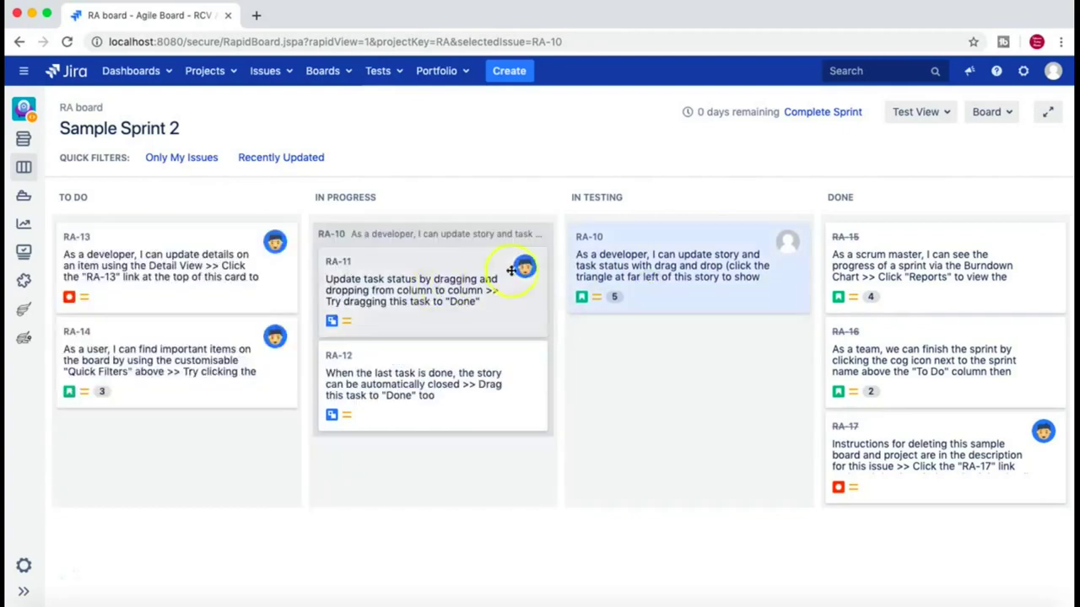
Step: Check story RA-10's status in its details beside the board and open its full issue page
click(677, 265)
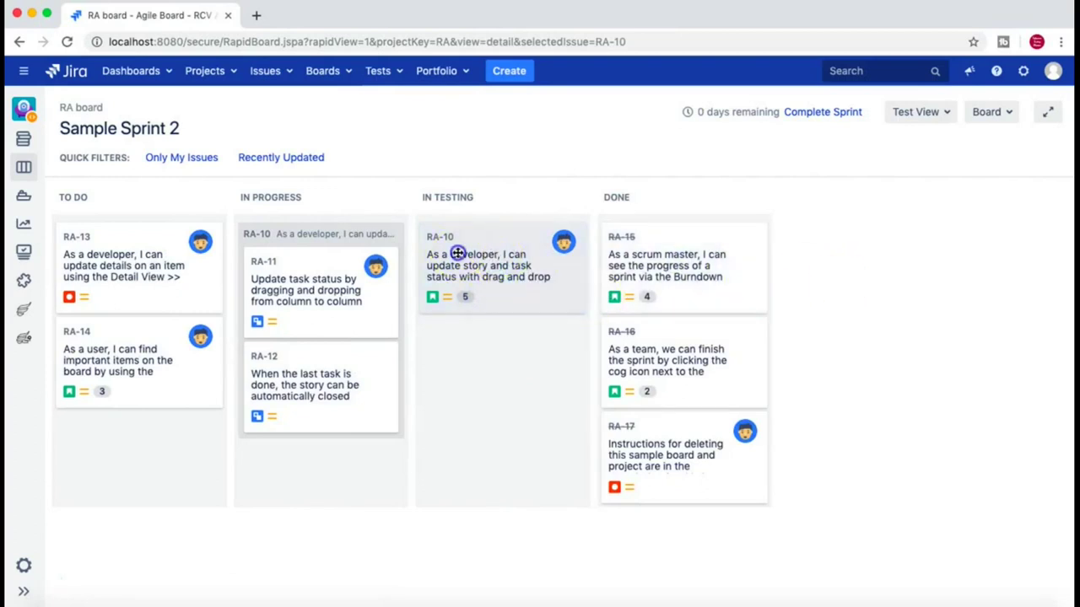
click(479, 336)
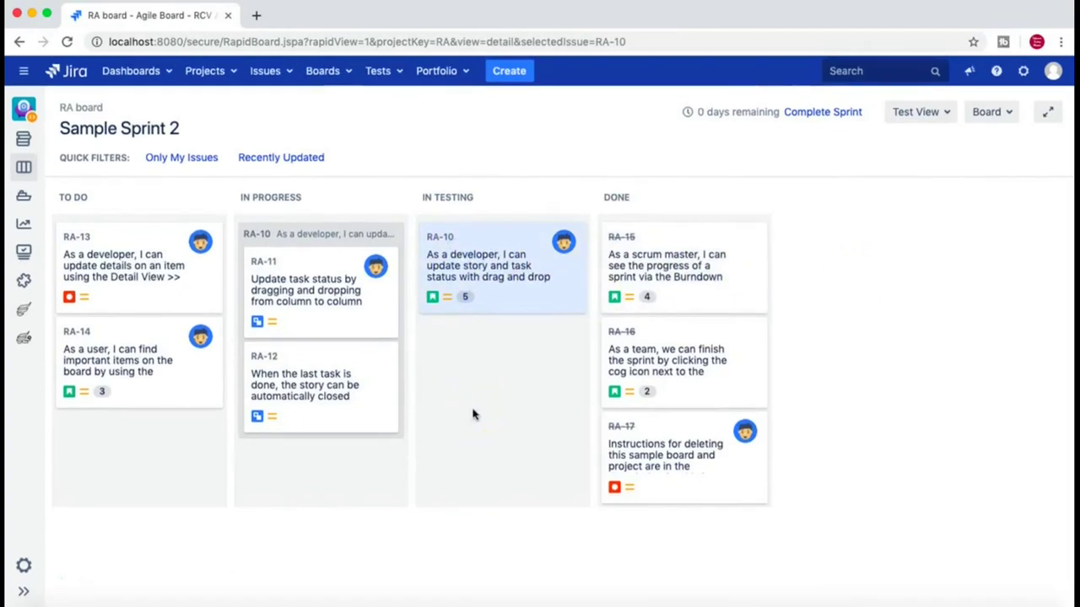
click(651, 282)
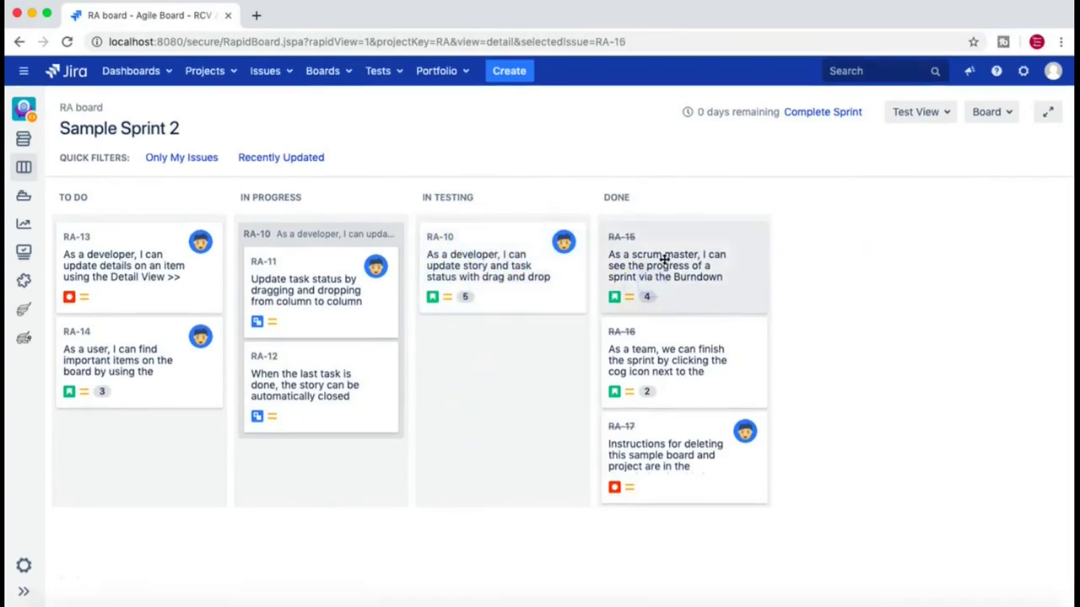
click(563, 272)
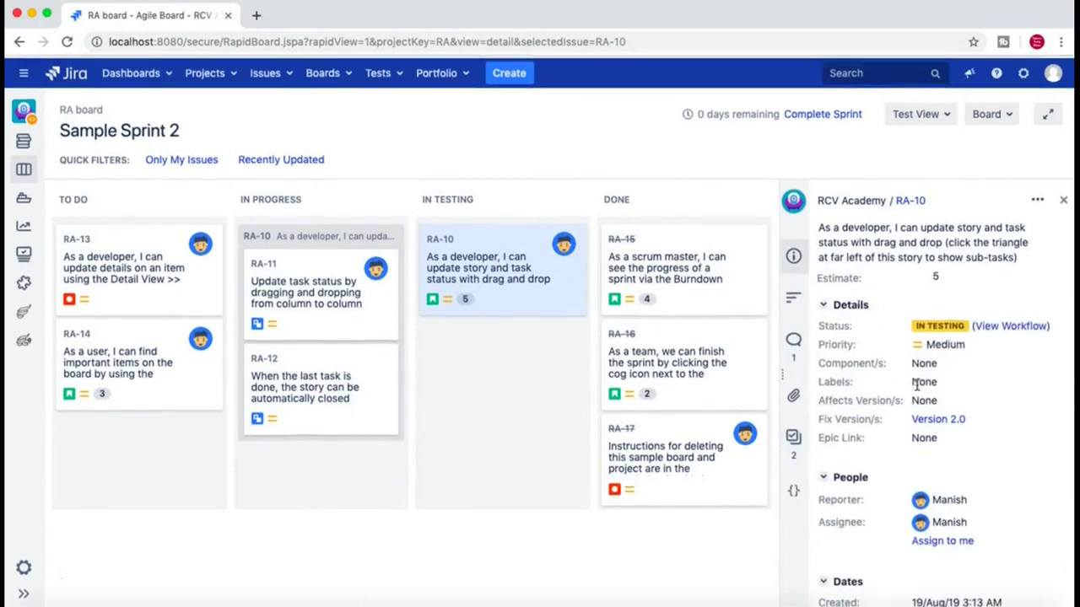
click(1016, 326)
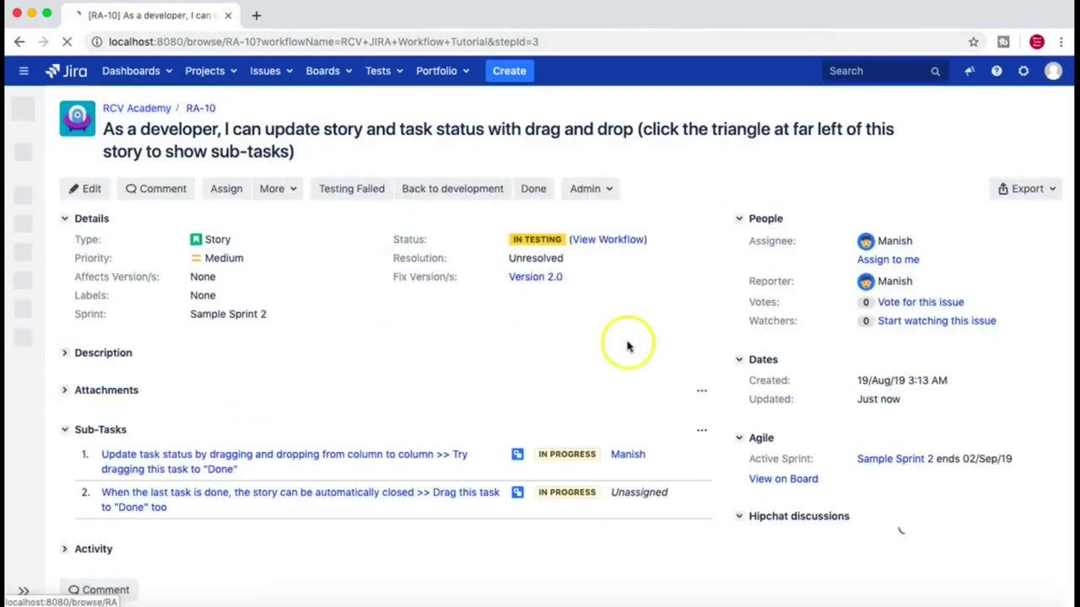
Step: Examine RA-10's workflow diagram for the transitions of In Development and In Testing, and close it along with the branch hint
click(608, 240)
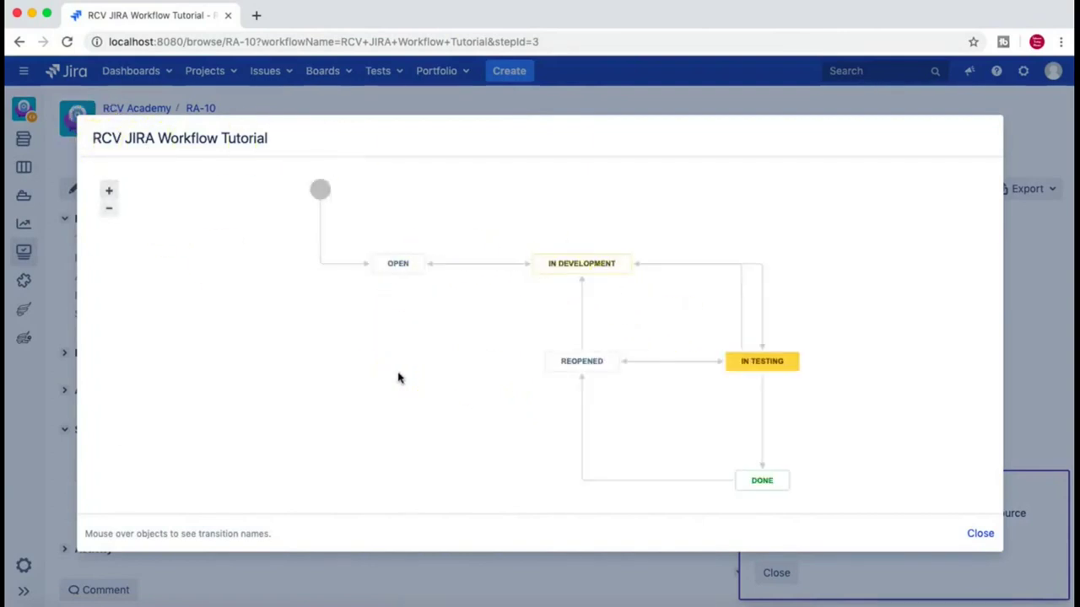
mouse_move(582, 268)
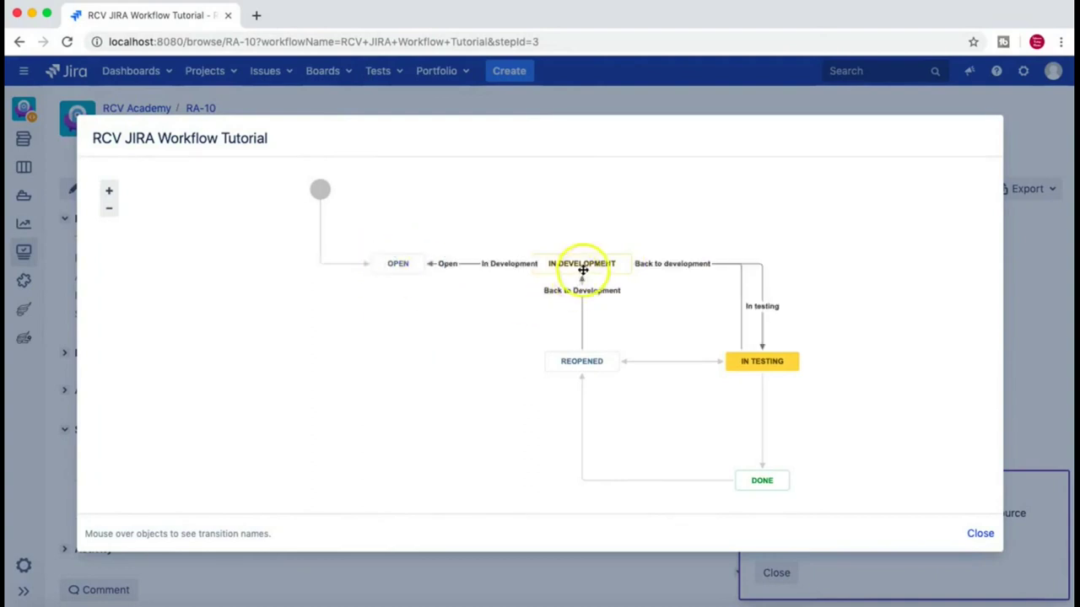
mouse_move(759, 359)
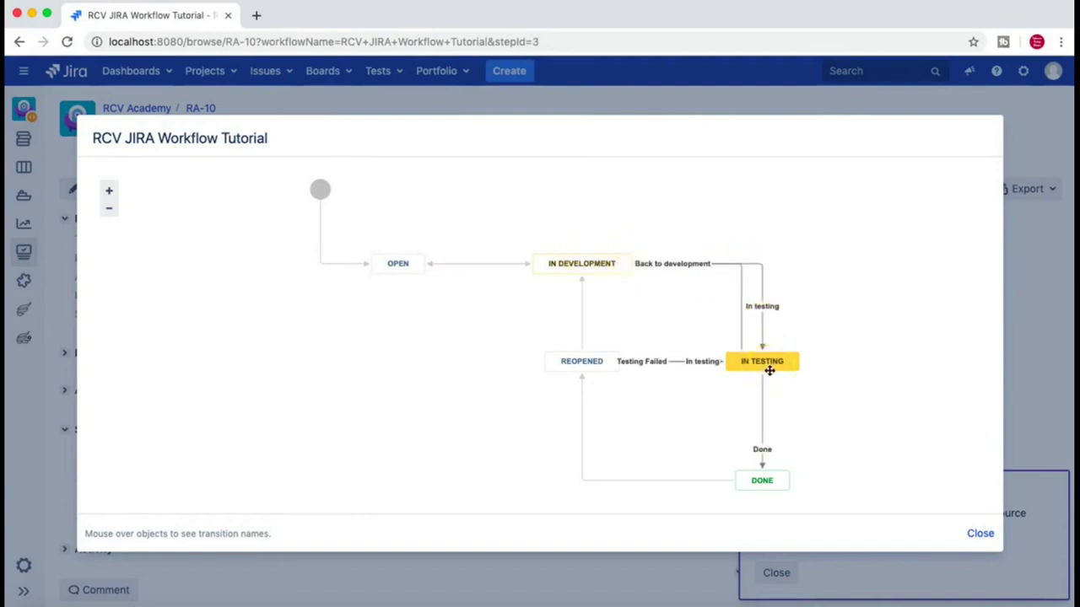
click(982, 534)
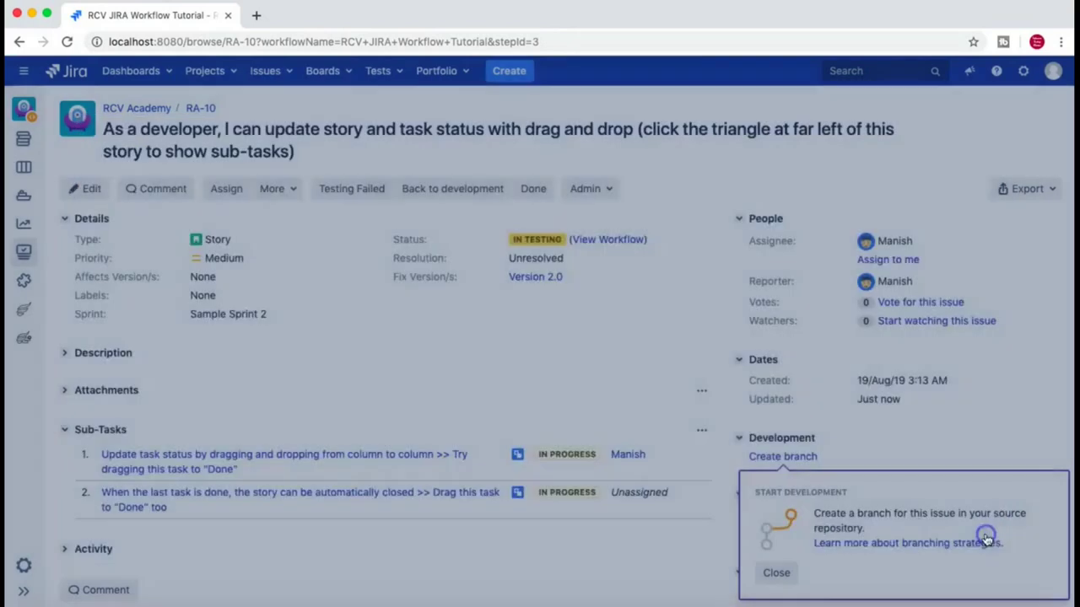
click(776, 573)
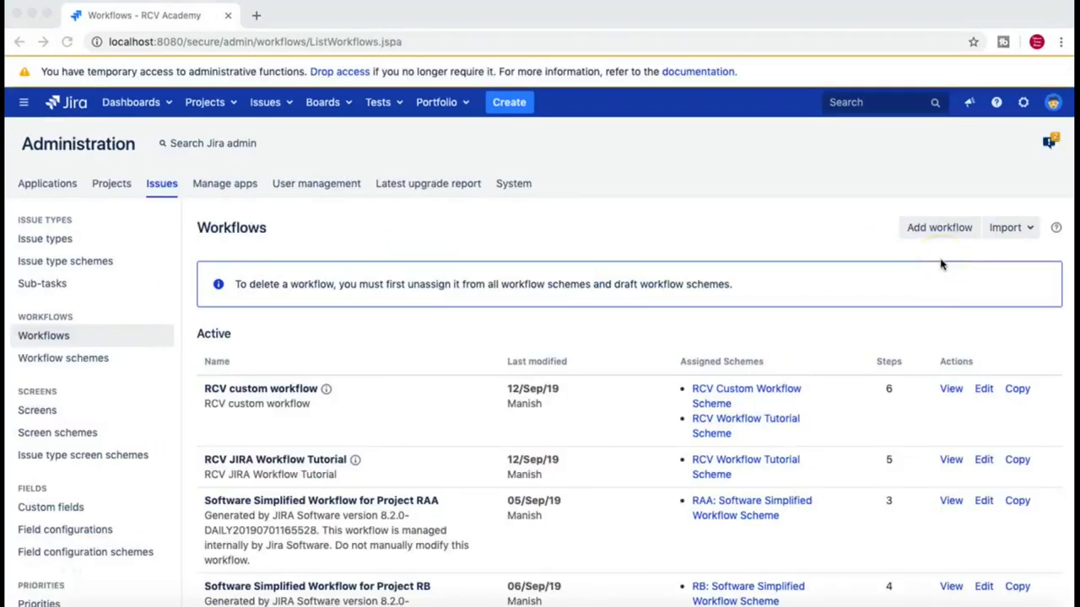
Step: Open the RCV JIRA Workflow Tutorial from the active workflows in administration to view its steps
click(836, 224)
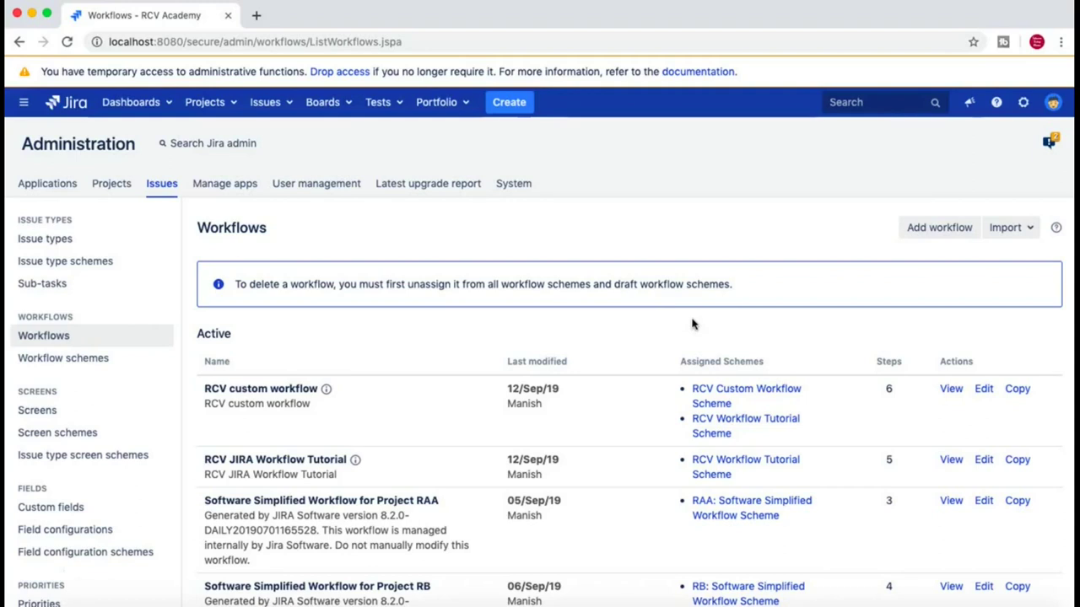
click(655, 342)
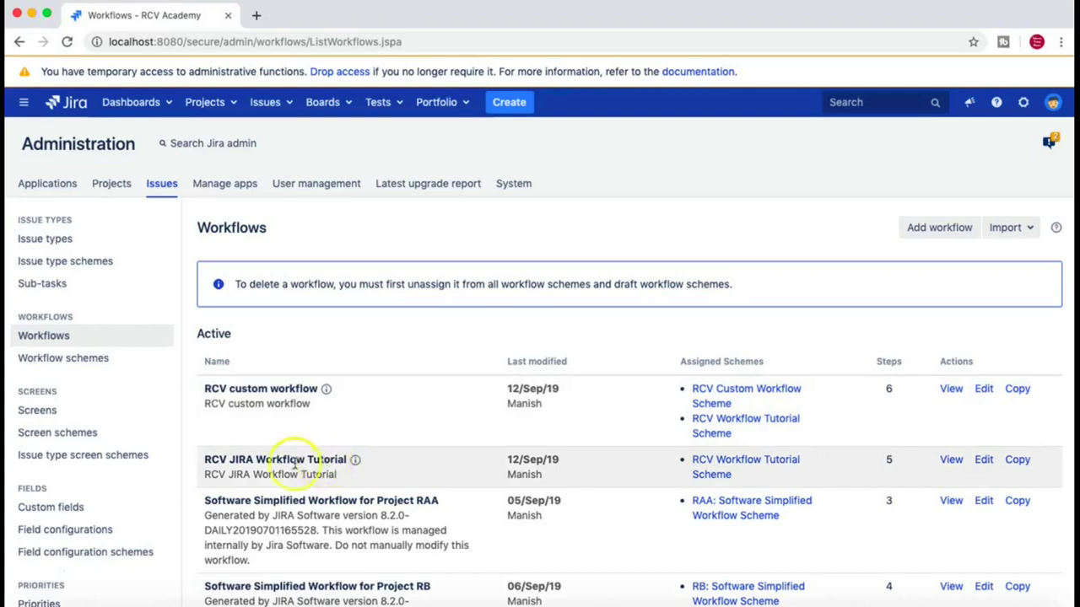
drag(259, 460, 337, 473)
click(242, 458)
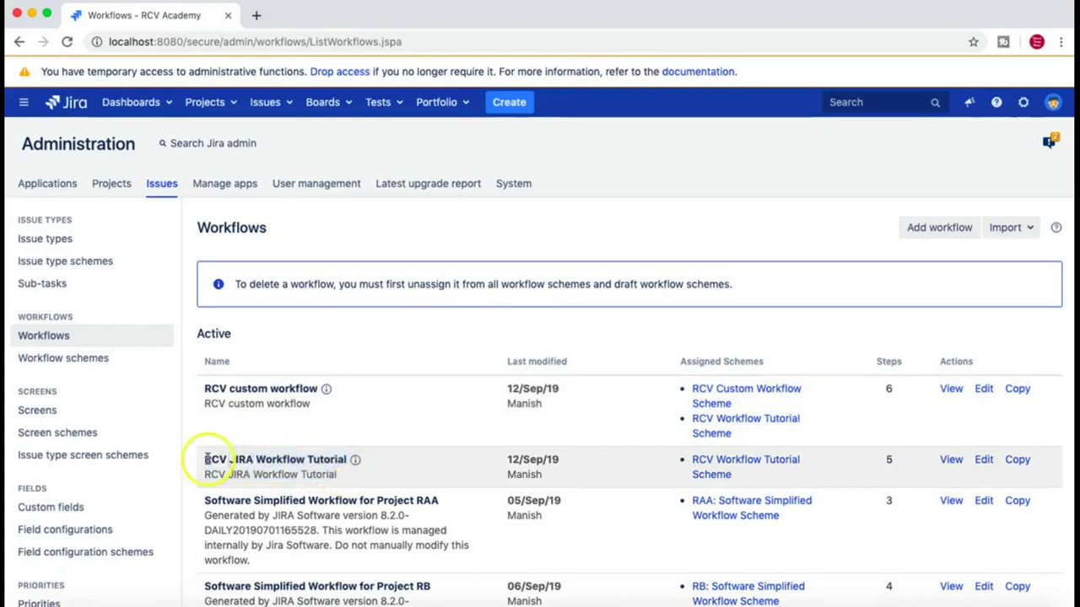
drag(187, 458, 337, 471)
click(335, 472)
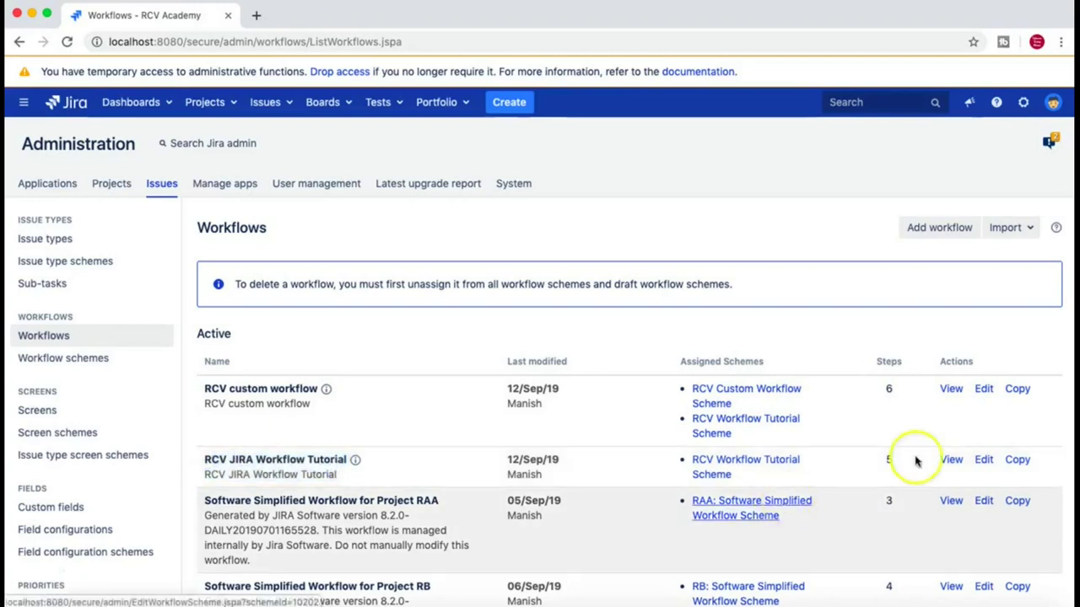
click(950, 460)
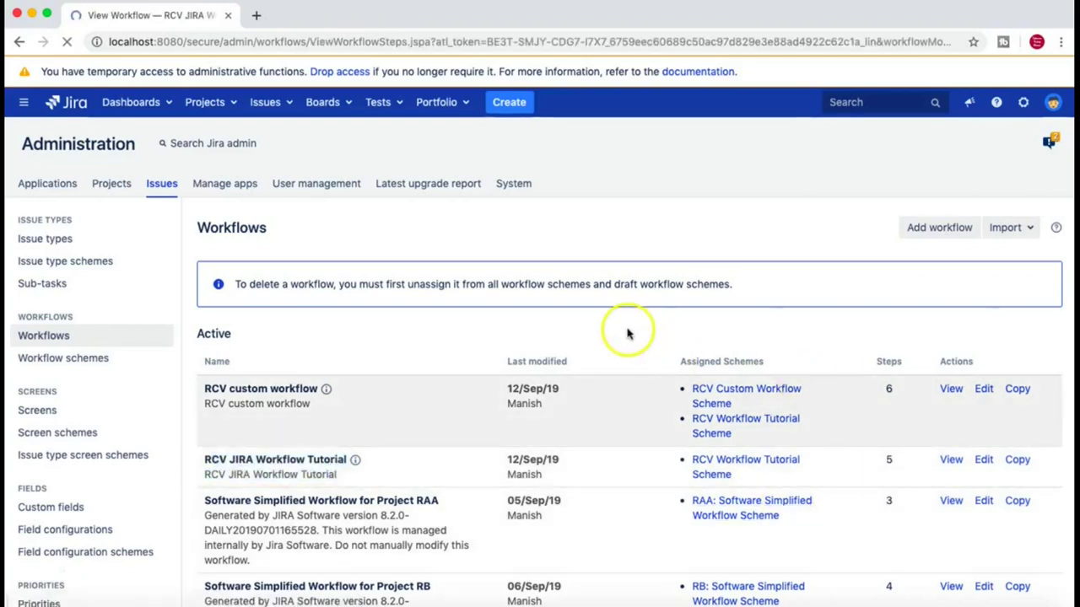
Step: Open the Done transition of the In Testing step and examine its post functions, especially the one setting the resolution
scroll(530, 394, down, 4)
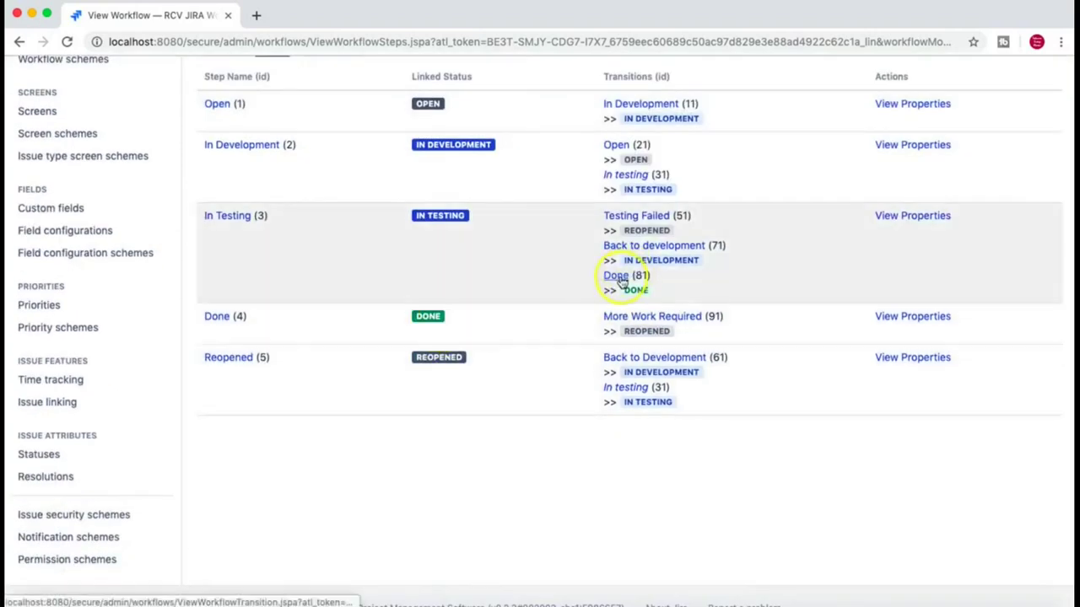
click(619, 280)
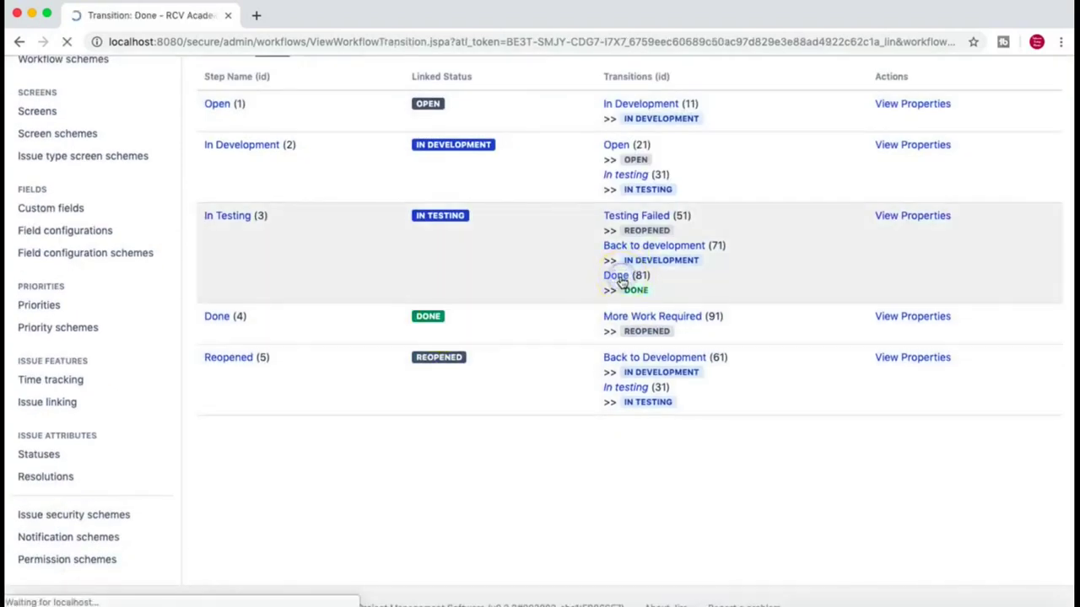
click(492, 435)
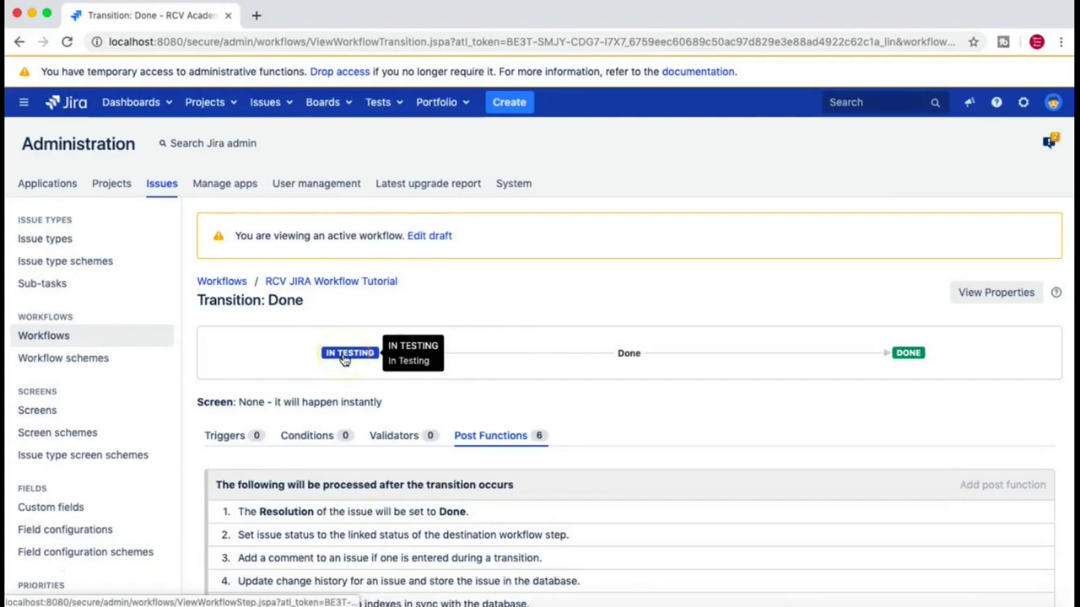
scroll(759, 396, down, 5)
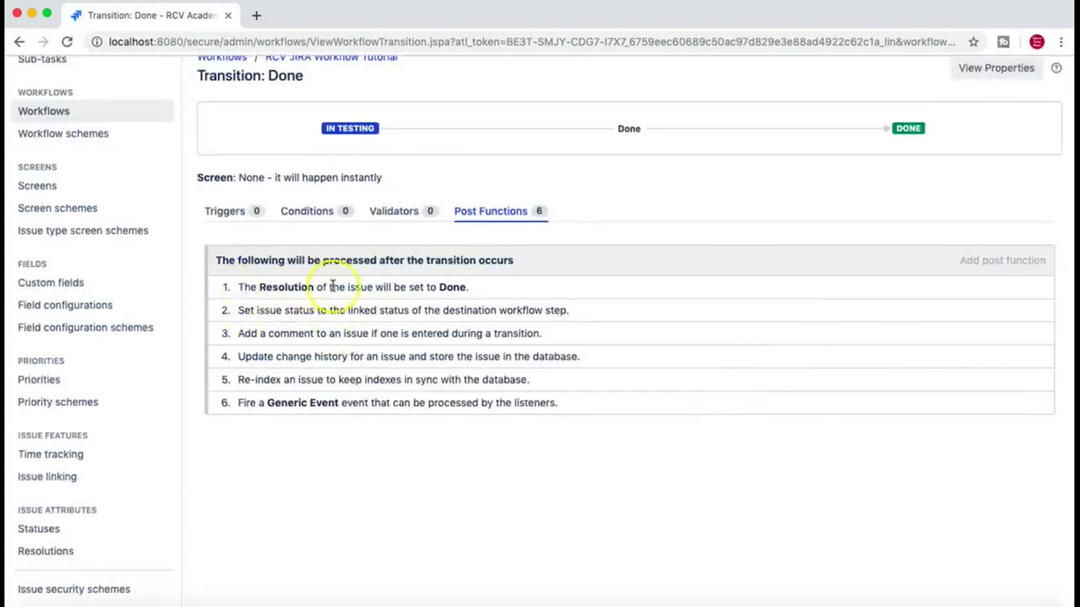
drag(466, 287, 431, 281)
click(431, 281)
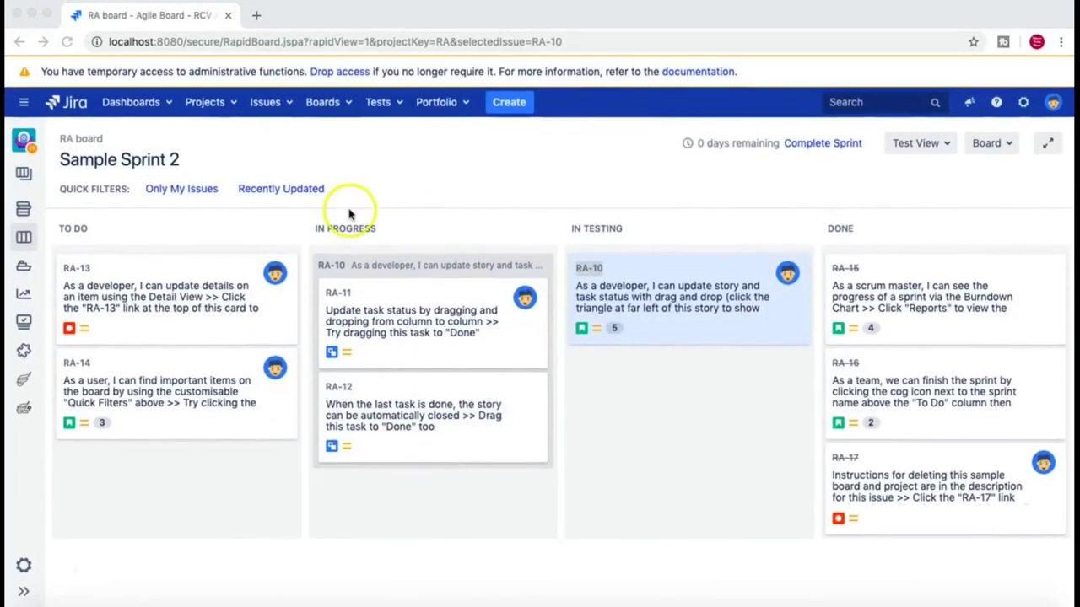
click(229, 104)
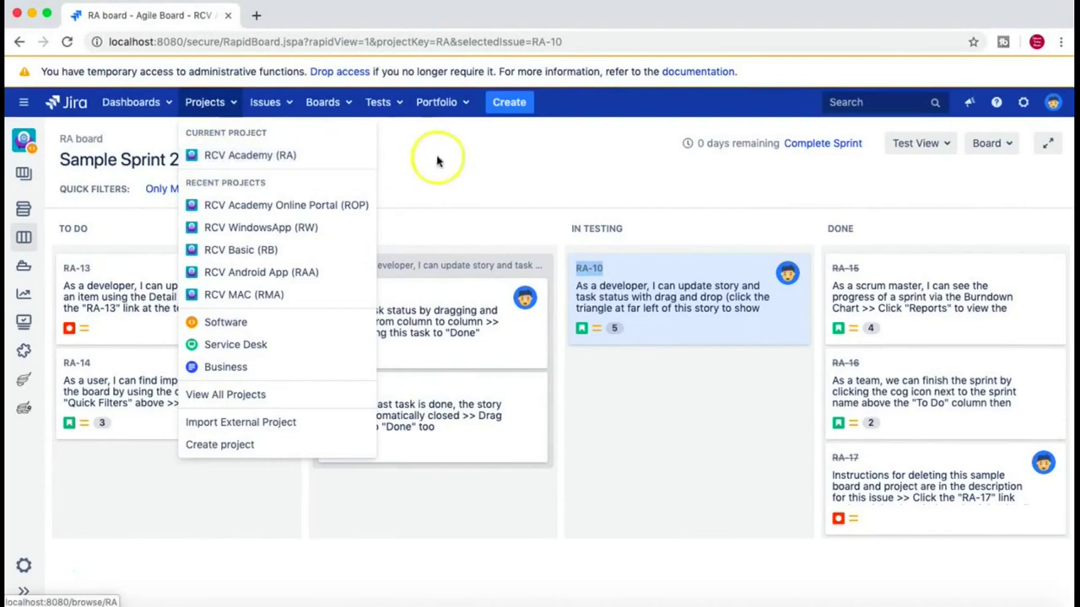
click(582, 243)
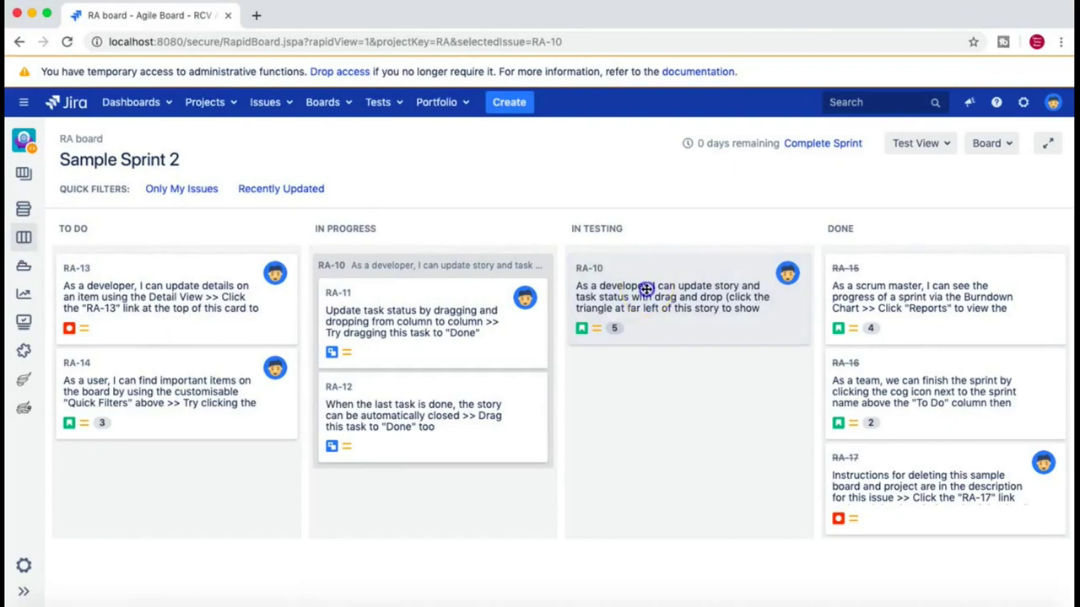
Step: Open story RA-10's issue page in a separate browser tab from its card on the board
mouse_move(646, 288)
mouse_down()
mouse_move(653, 299)
mouse_move(638, 289)
mouse_up()
click(593, 274)
right_click(593, 272)
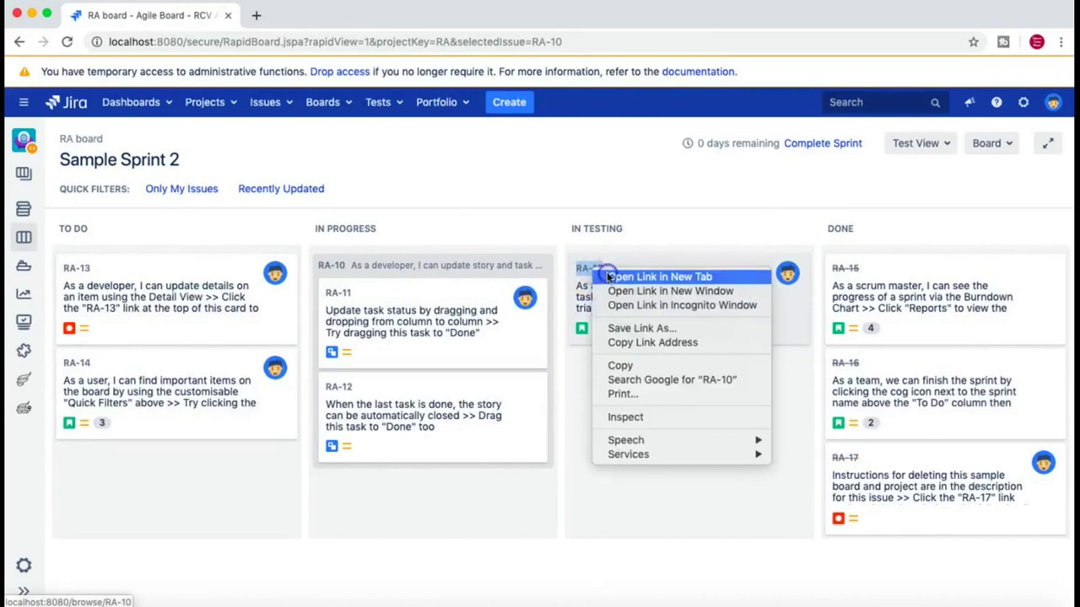
click(625, 278)
click(278, 15)
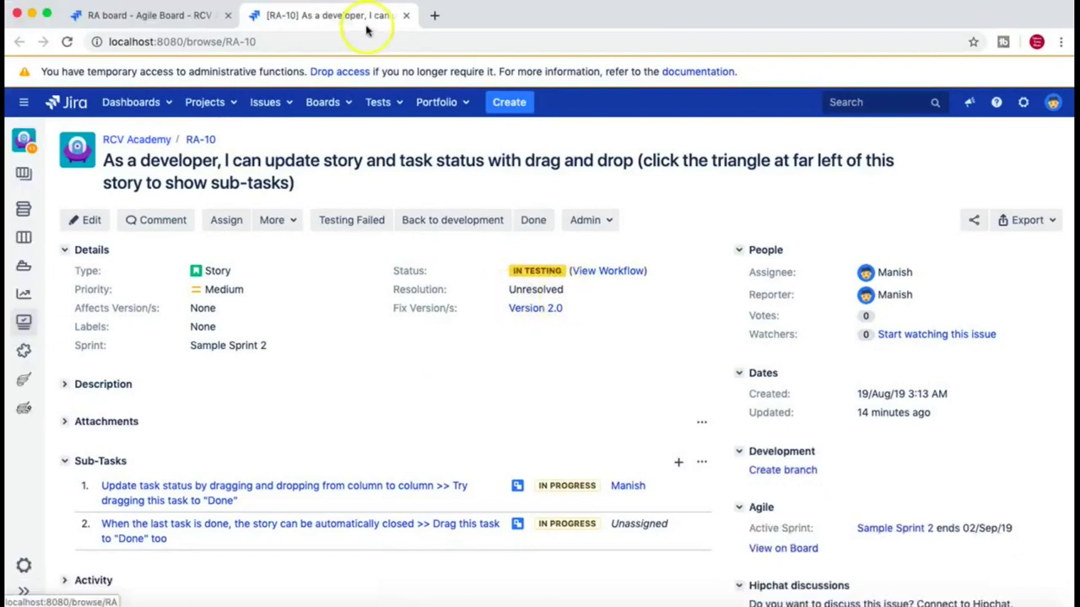
Step: Return to the RA board and move story RA-10 from In Testing to Done
click(161, 13)
drag(662, 305, 905, 346)
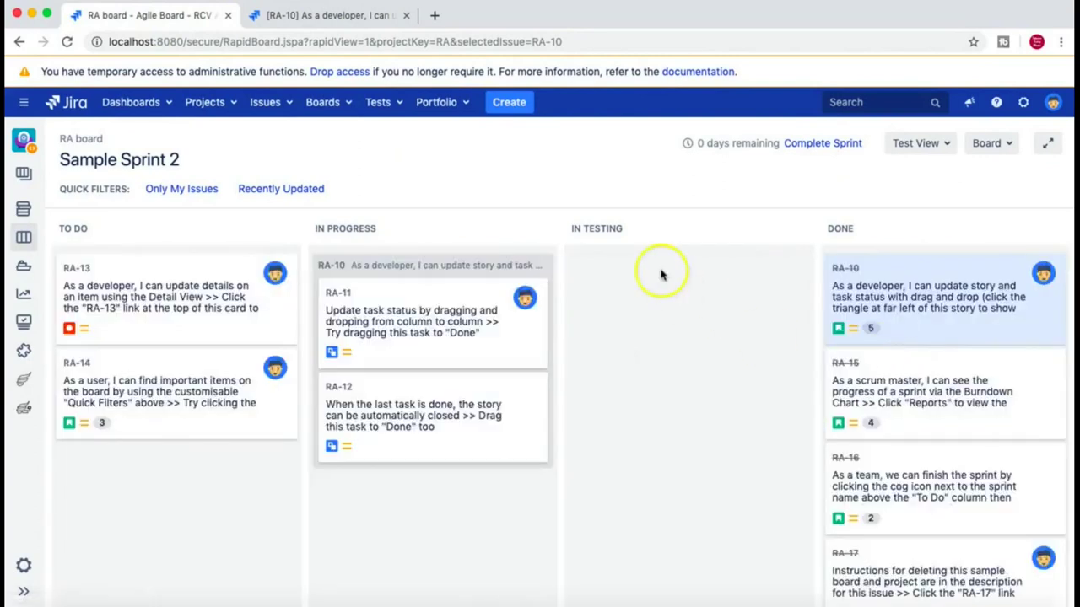
Step: Reload RA-10's issue page and check its status, resolution, dates and sub-tasks
click(365, 25)
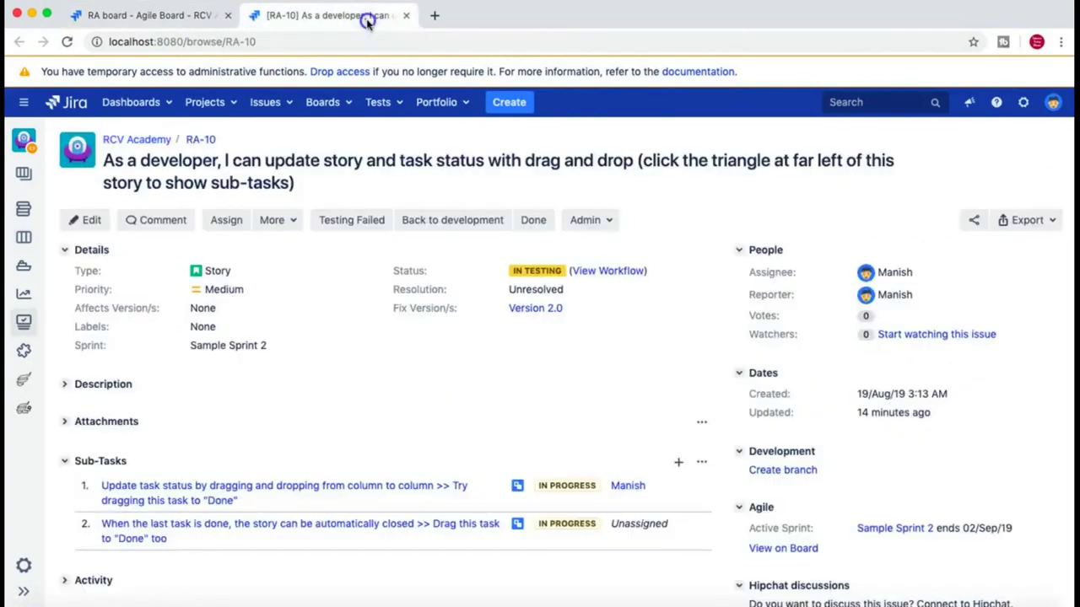
click(409, 39)
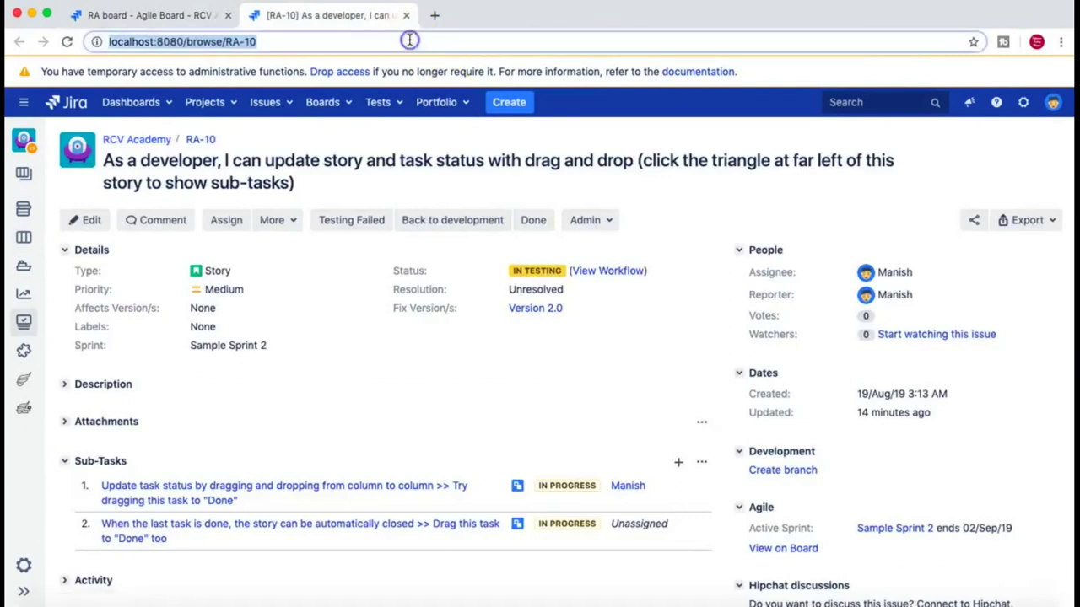
key(Return)
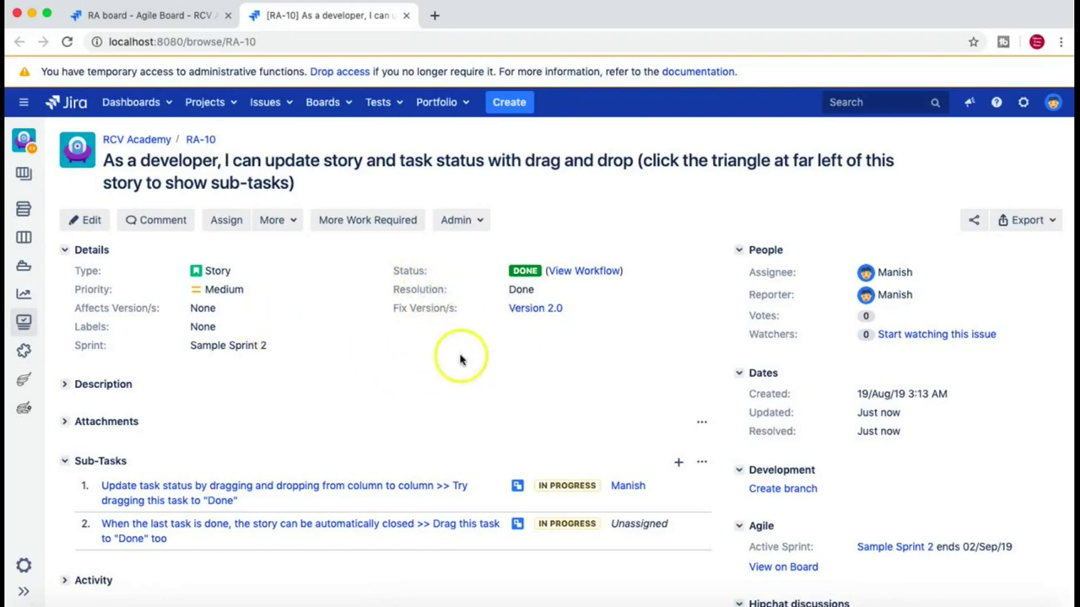
scroll(567, 386, down, 1)
scroll(567, 386, down, 1)
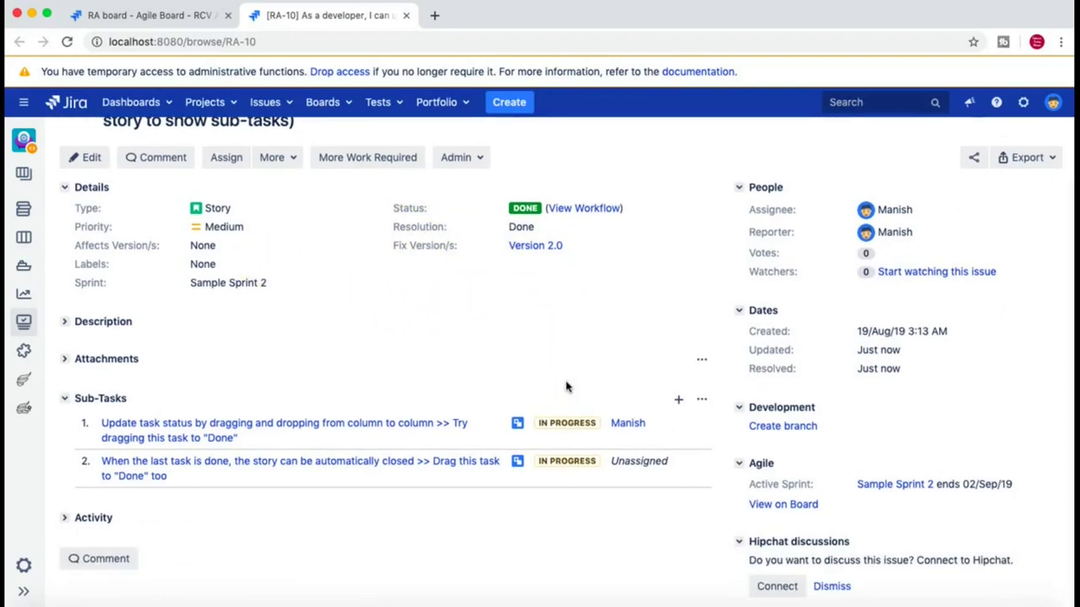
scroll(567, 386, up, 2)
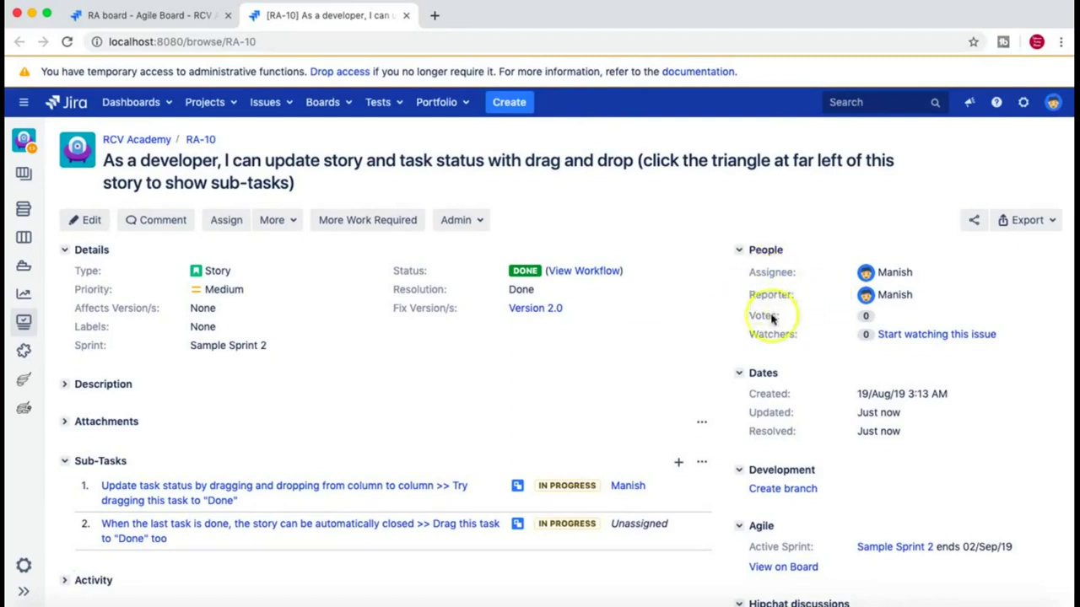
scroll(577, 413, down, 2)
scroll(577, 413, up, 2)
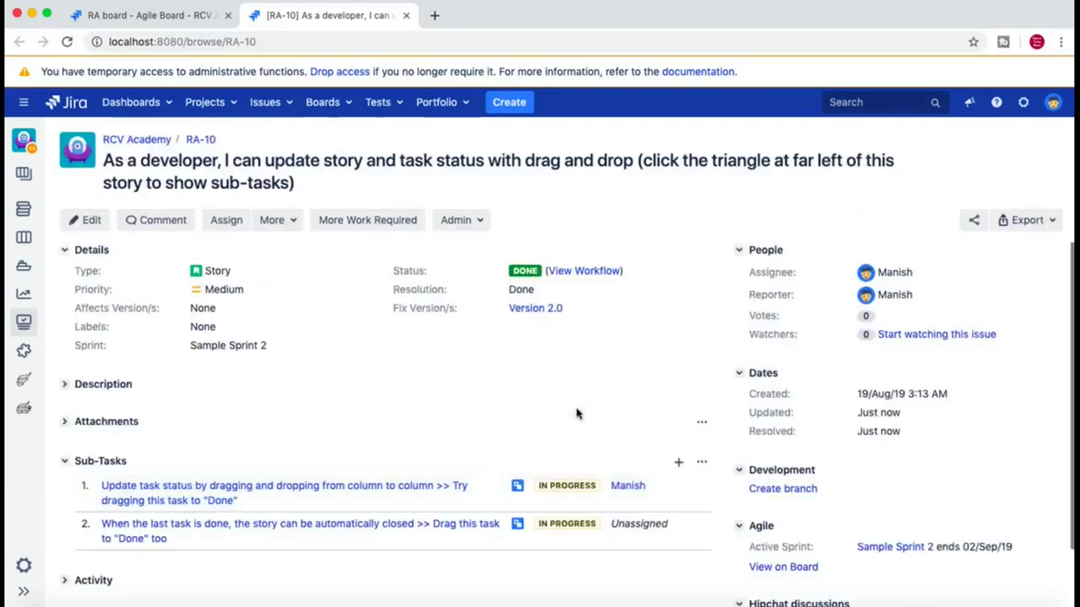
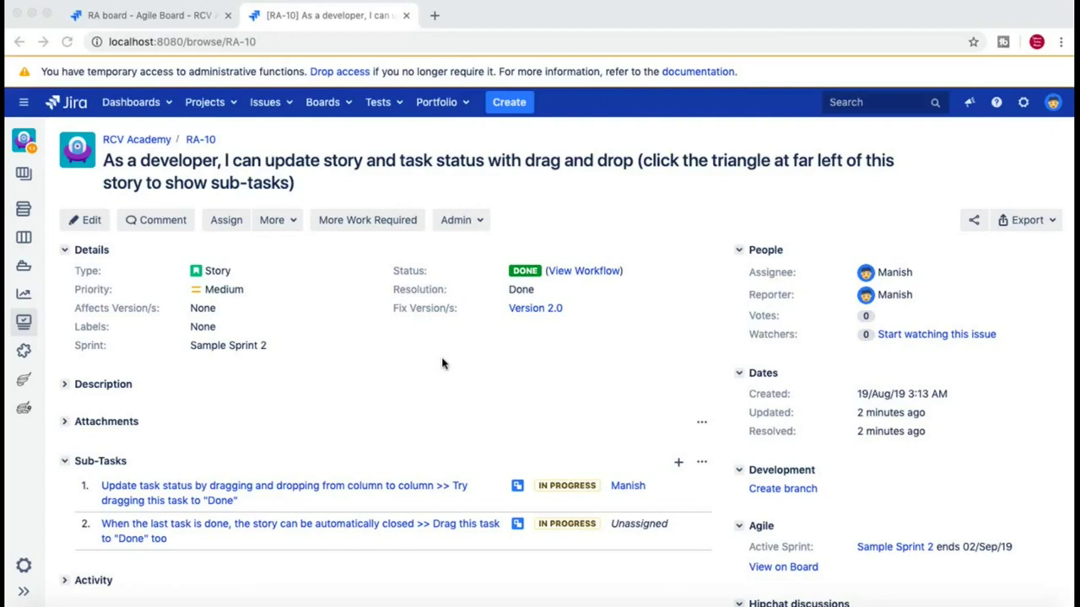
Step: Examine RA-10's workflow diagram for the transitions available from Done, and close the diagram
click(606, 367)
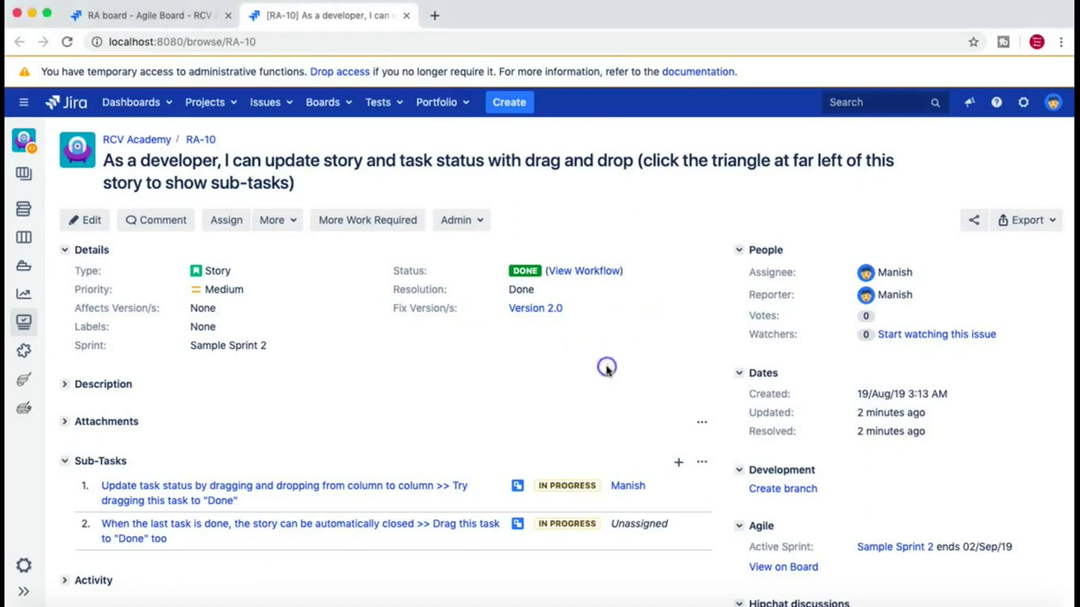
click(600, 279)
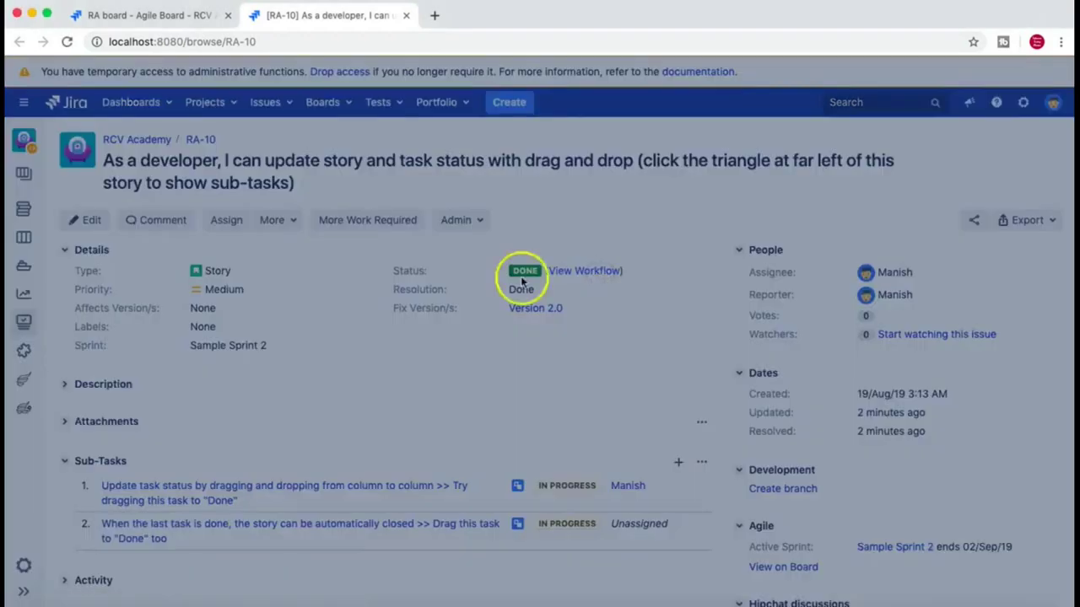
mouse_move(808, 478)
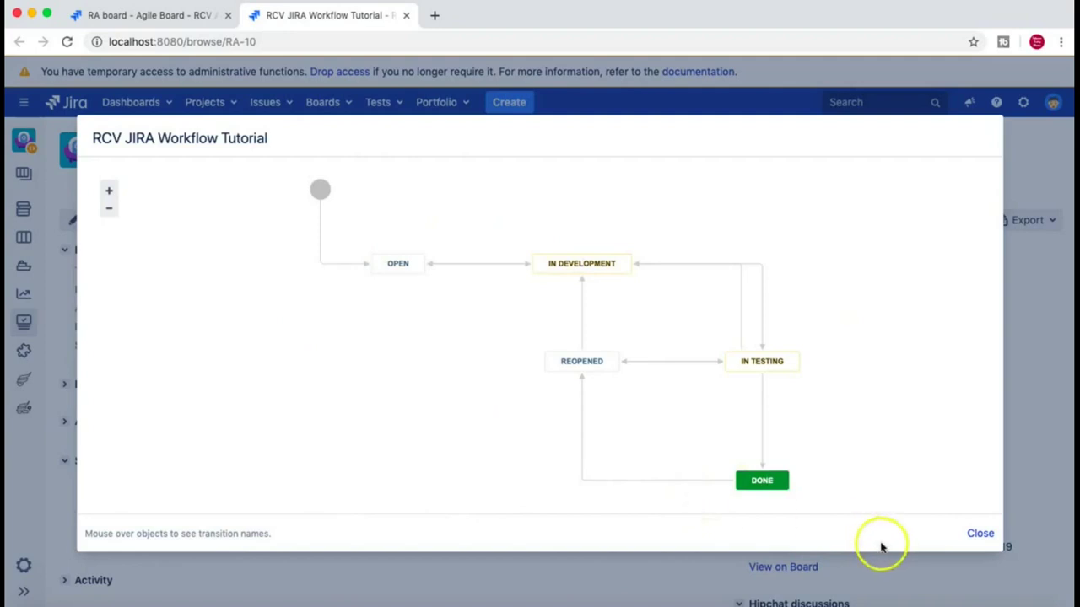
click(980, 534)
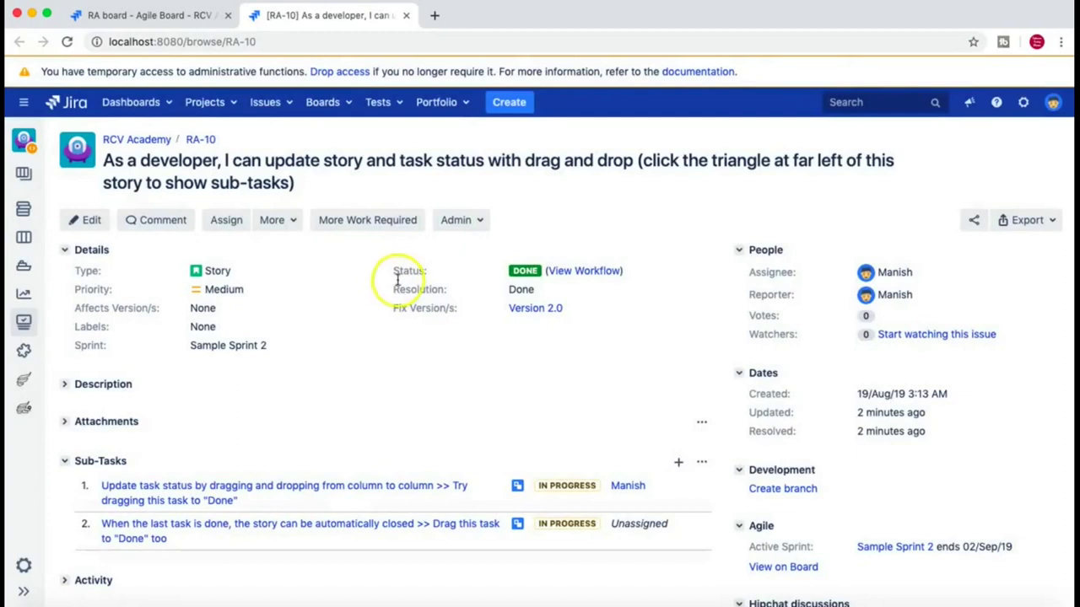
Step: Open sub-task RA-11 from RA-10 and examine the RCV custom workflow diagram it follows, closing it again
scroll(309, 386, down, 2)
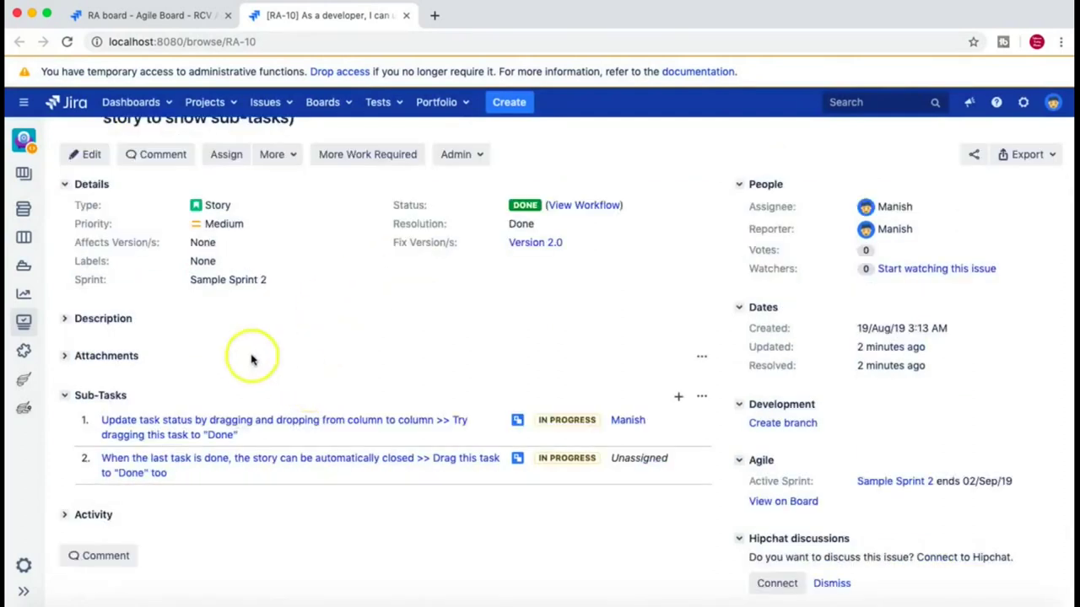
click(352, 428)
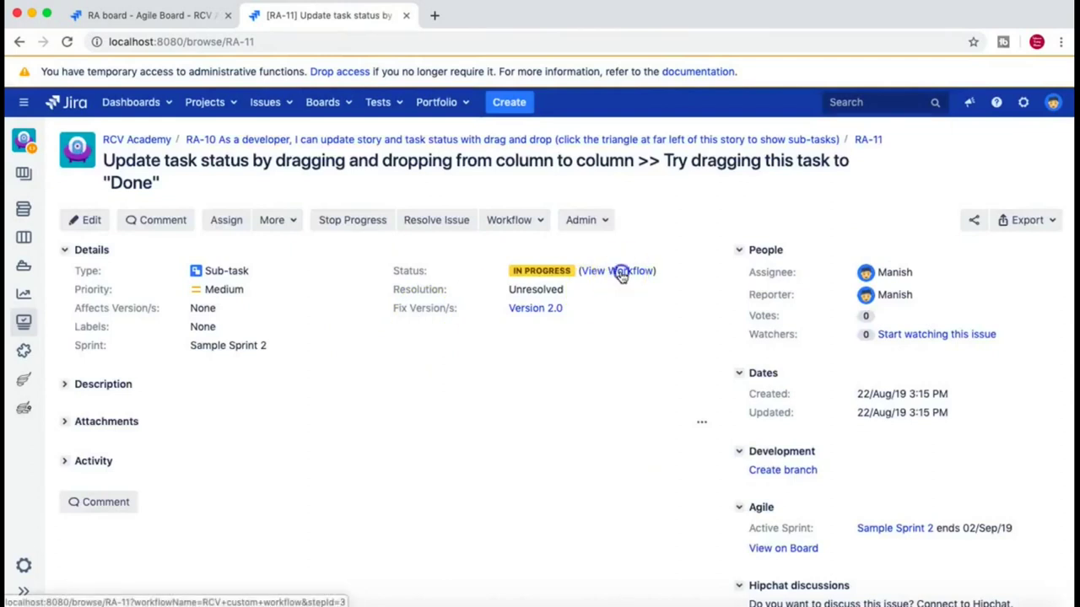
click(620, 273)
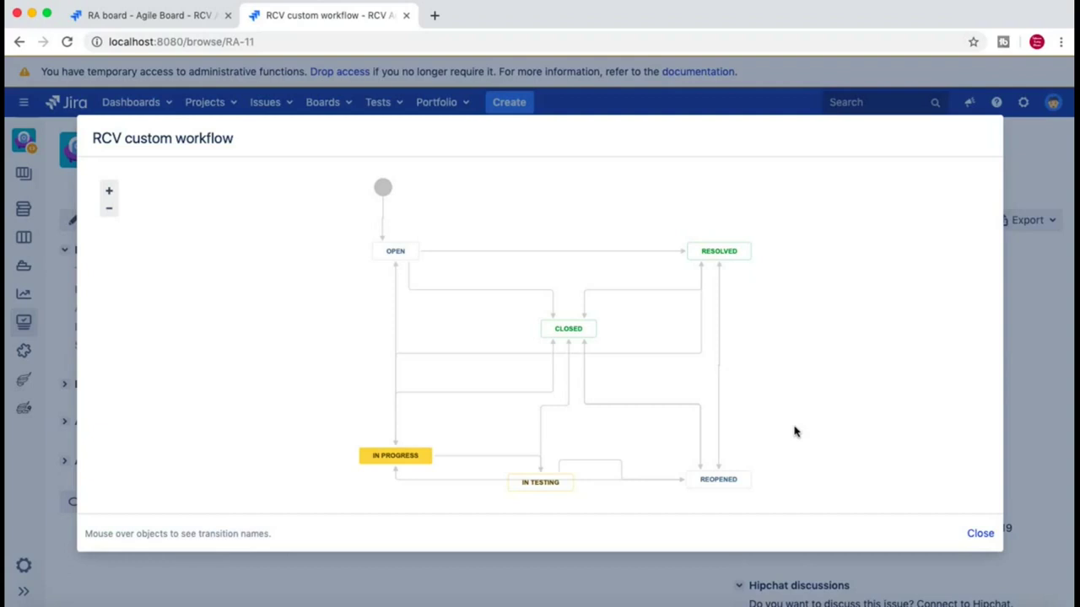
click(978, 533)
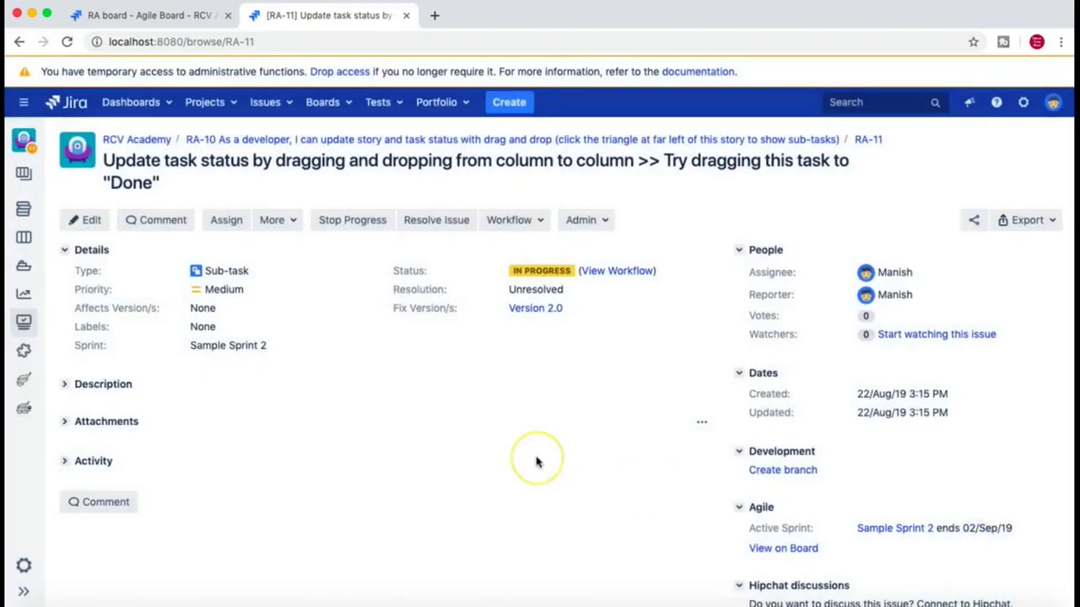
Step: Open the RA board's column configuration and review which statuses are mapped to each column
click(22, 240)
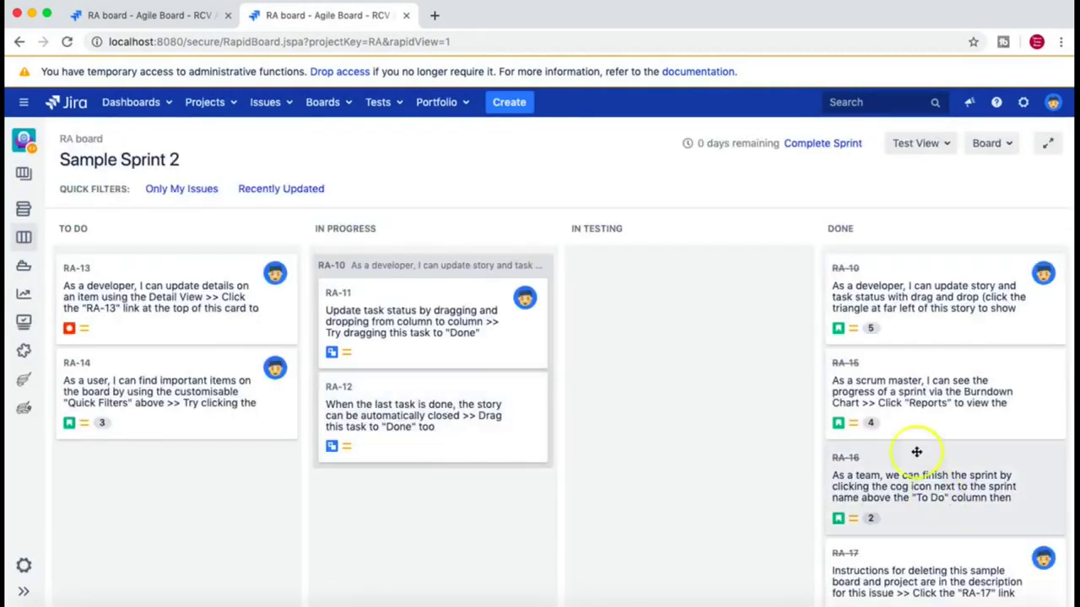
click(1004, 145)
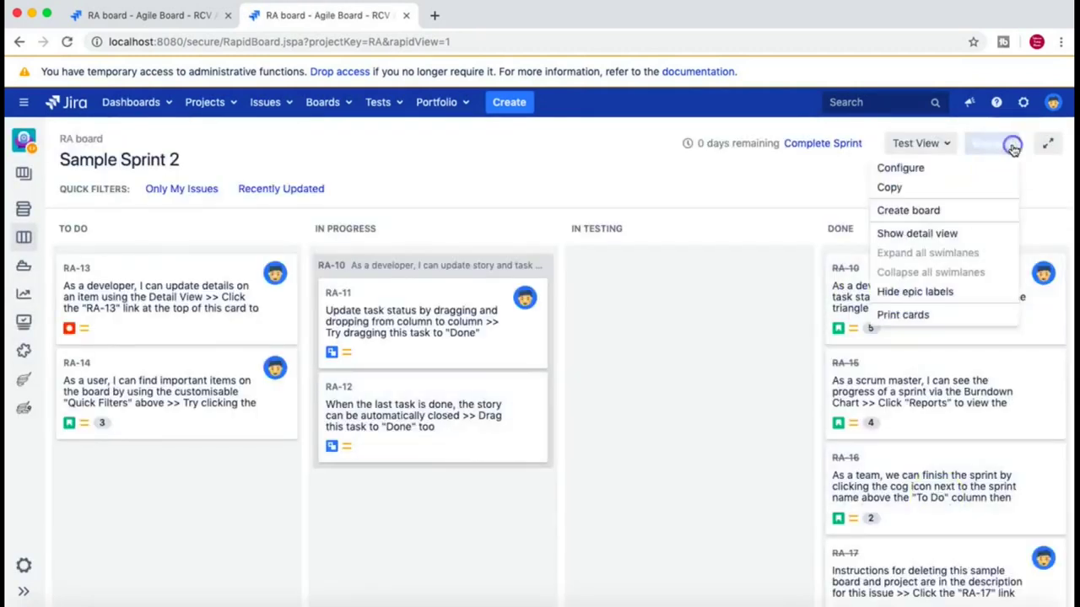
click(948, 167)
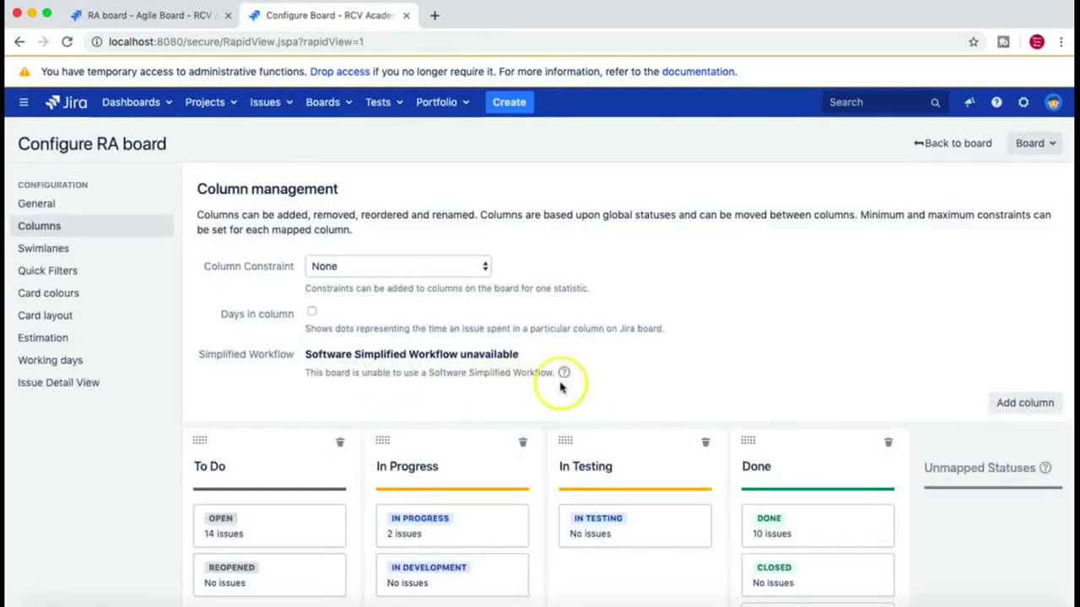
scroll(573, 379, down, 2)
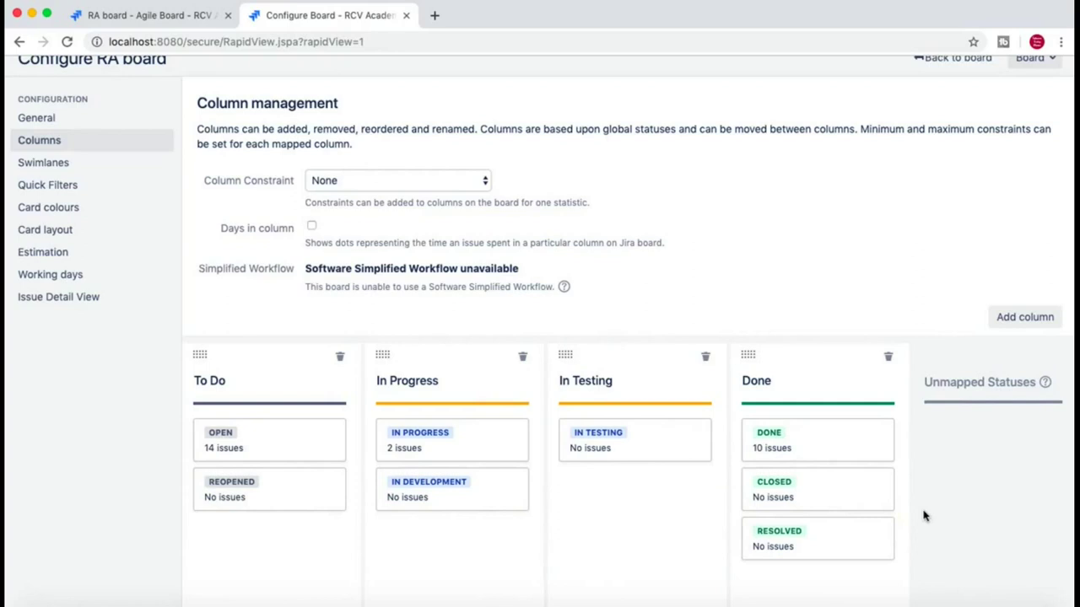
scroll(924, 517, up, 2)
click(848, 295)
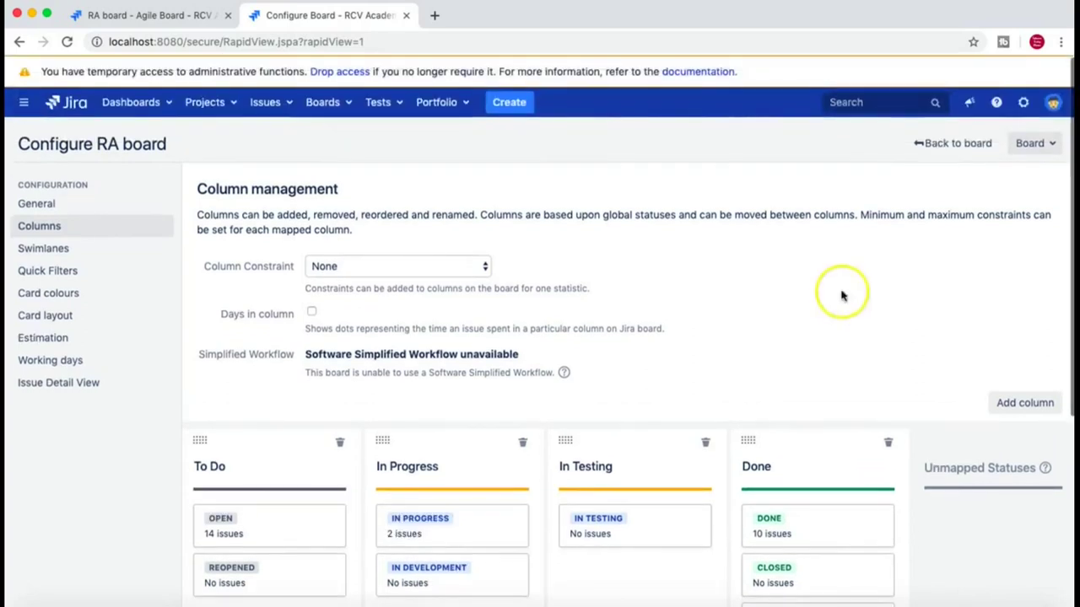